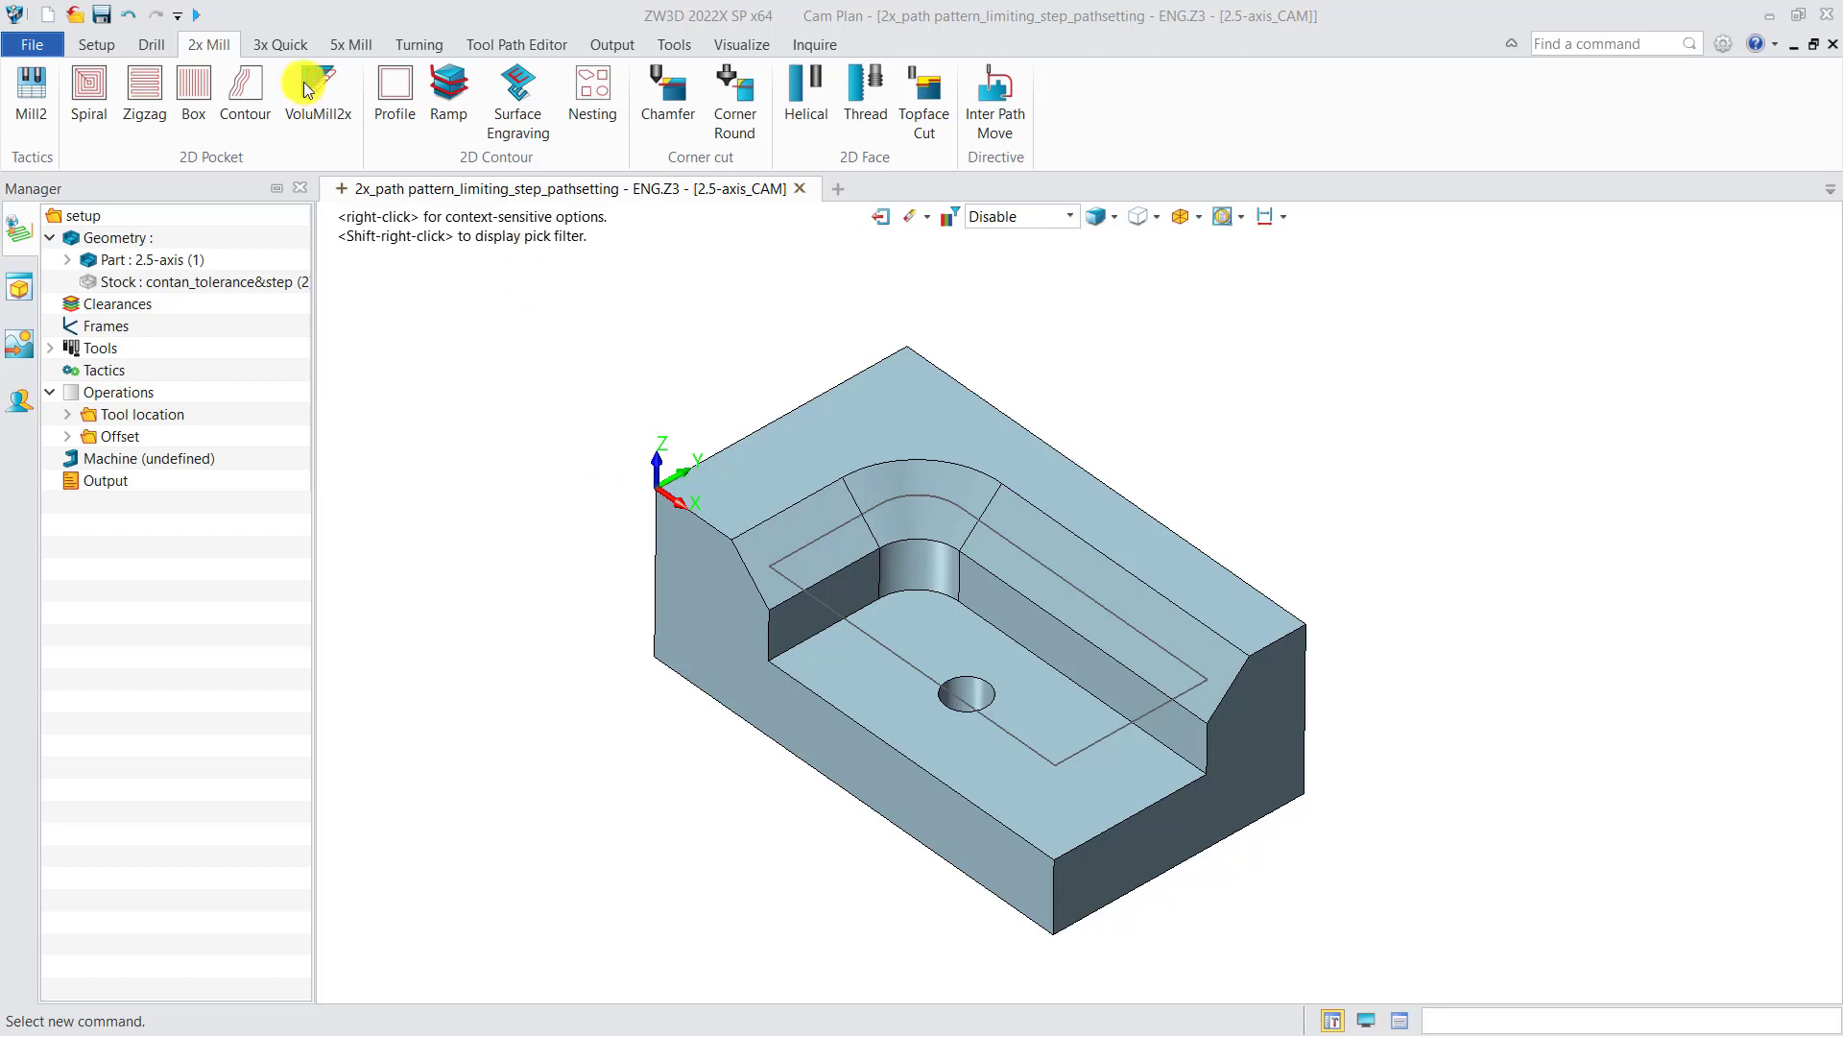
{"action": "left_click", "coordinate": [111, 47]}
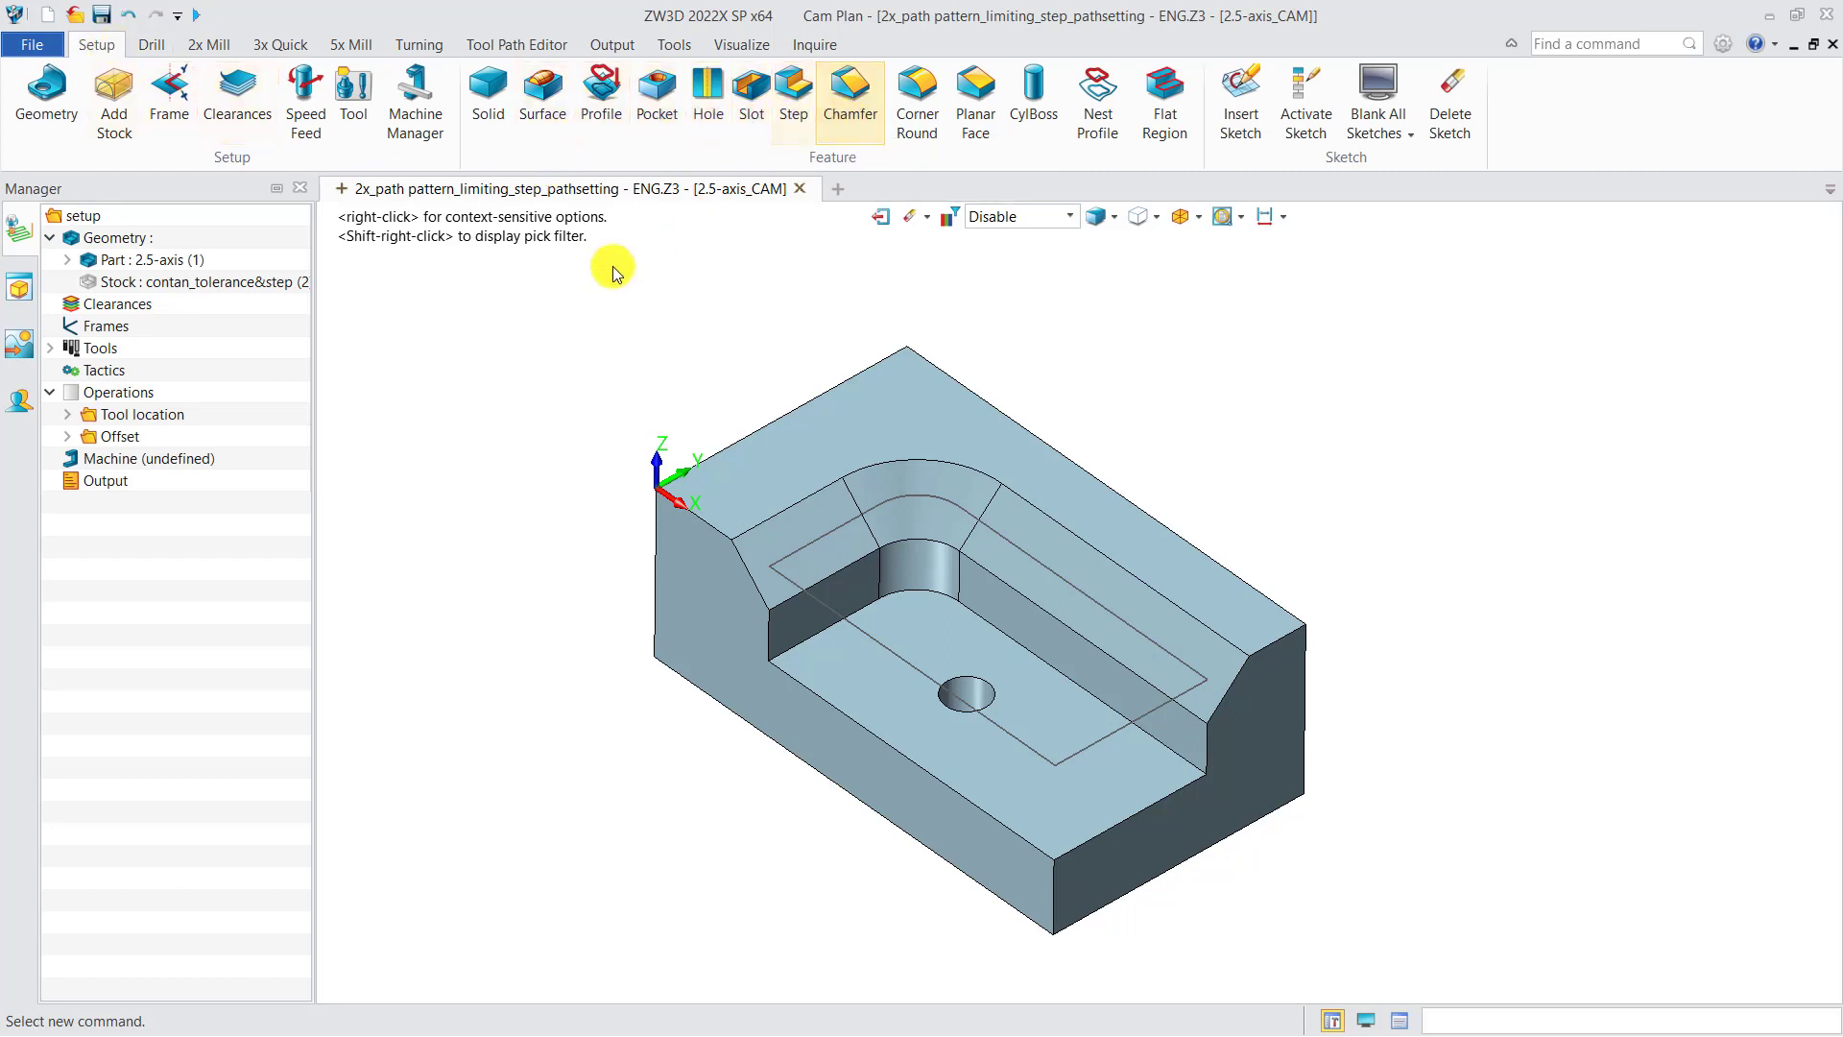
{"action": "right_click", "coordinate": [168, 261]}
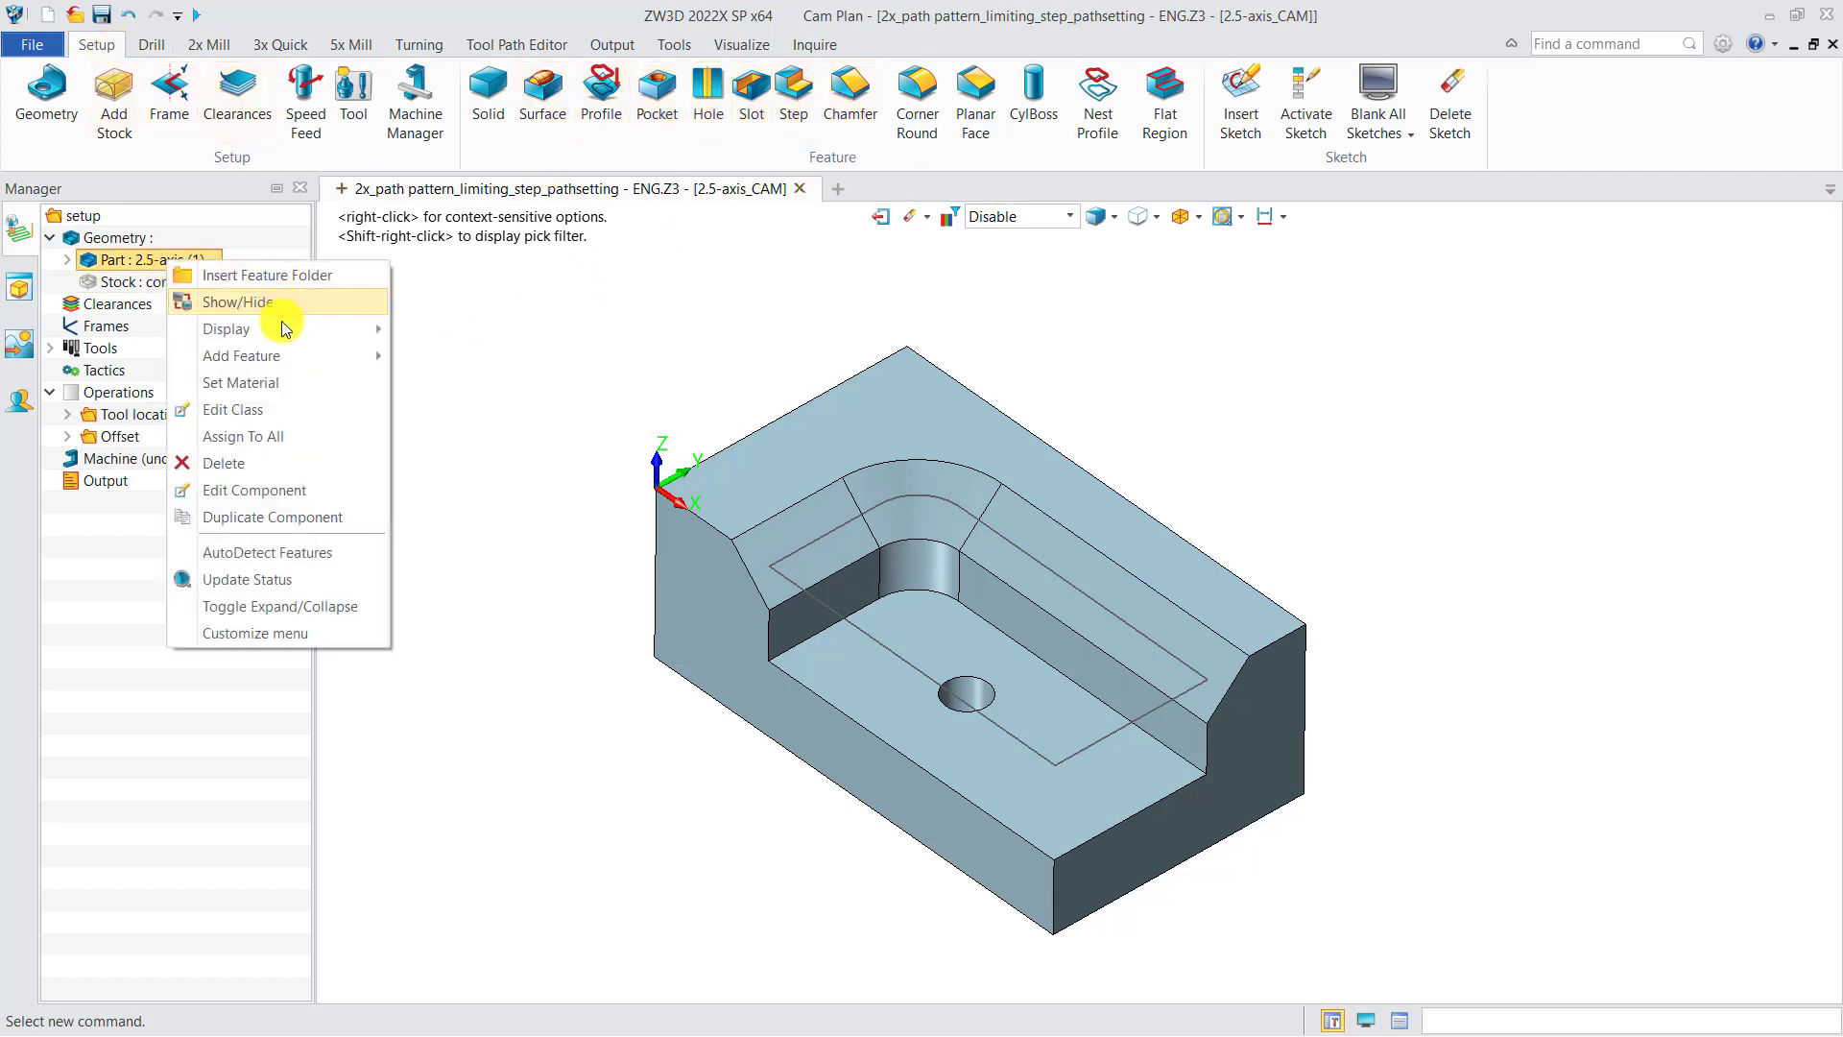
{"action": "mouse_move", "coordinate": [277, 354]}
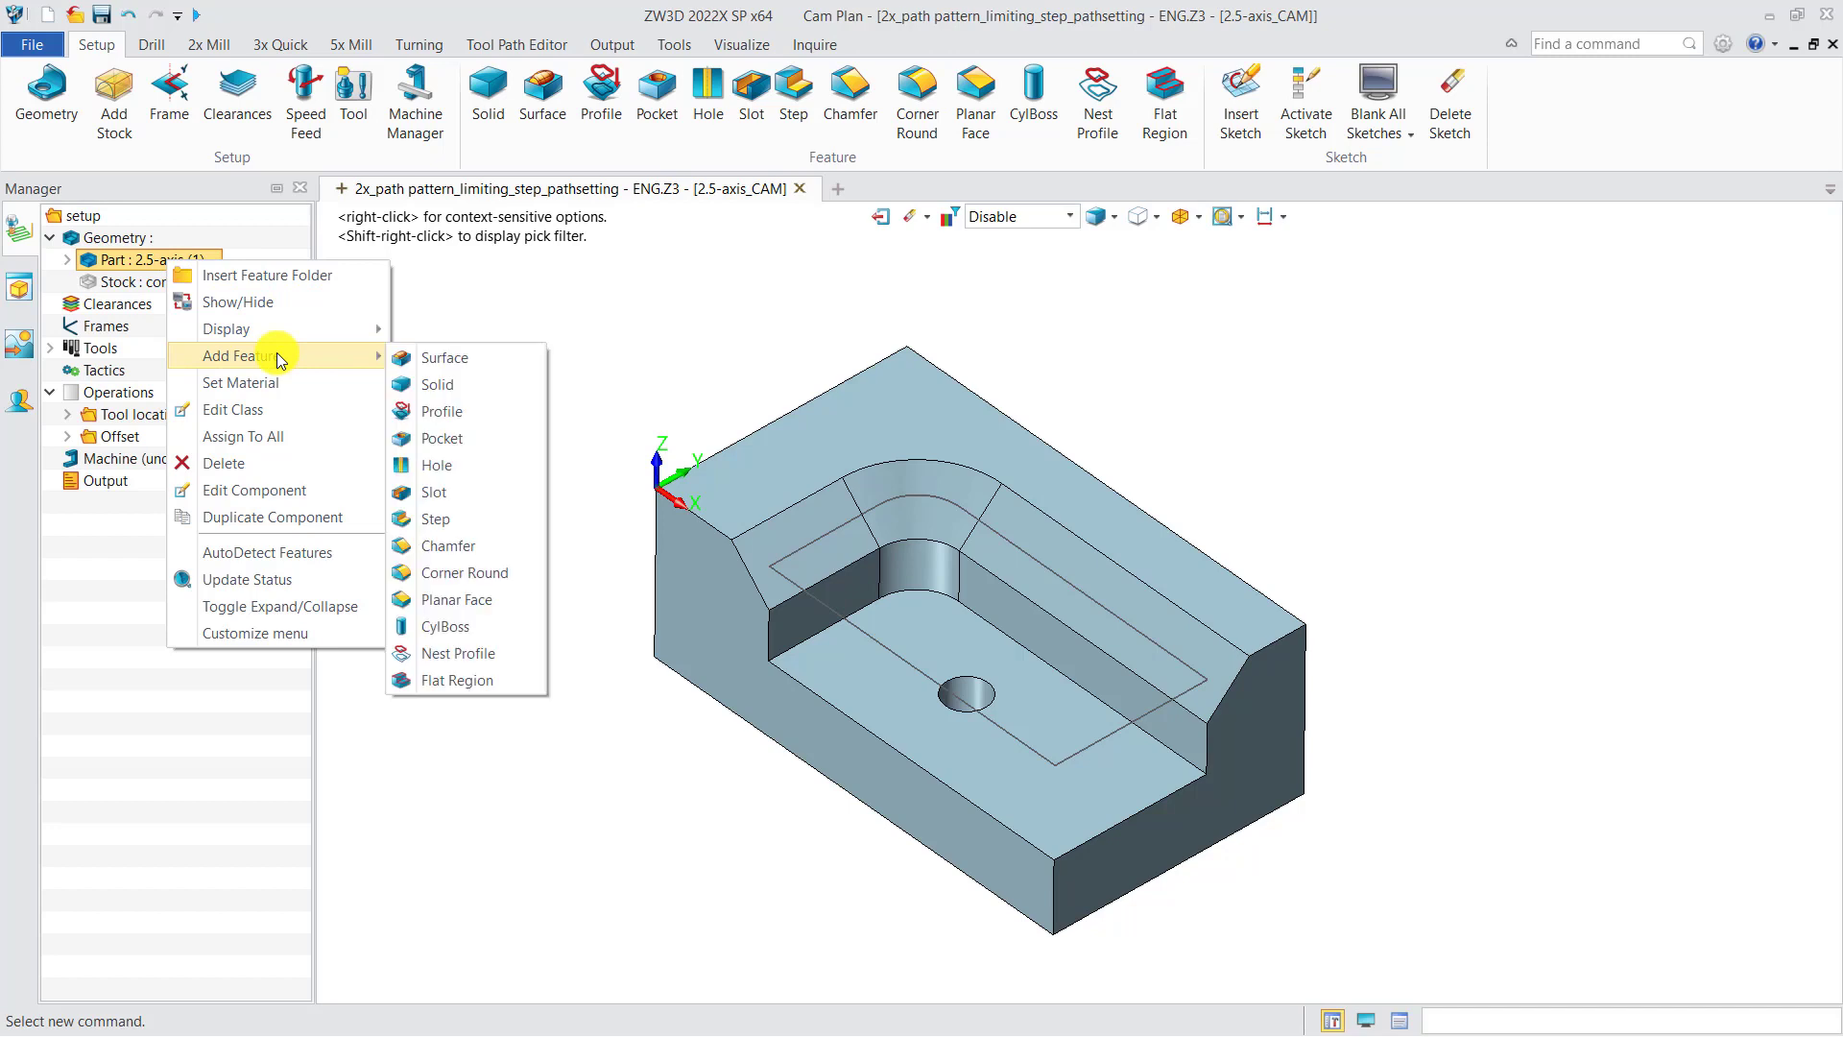
{"action": "left_click", "coordinate": [428, 411]}
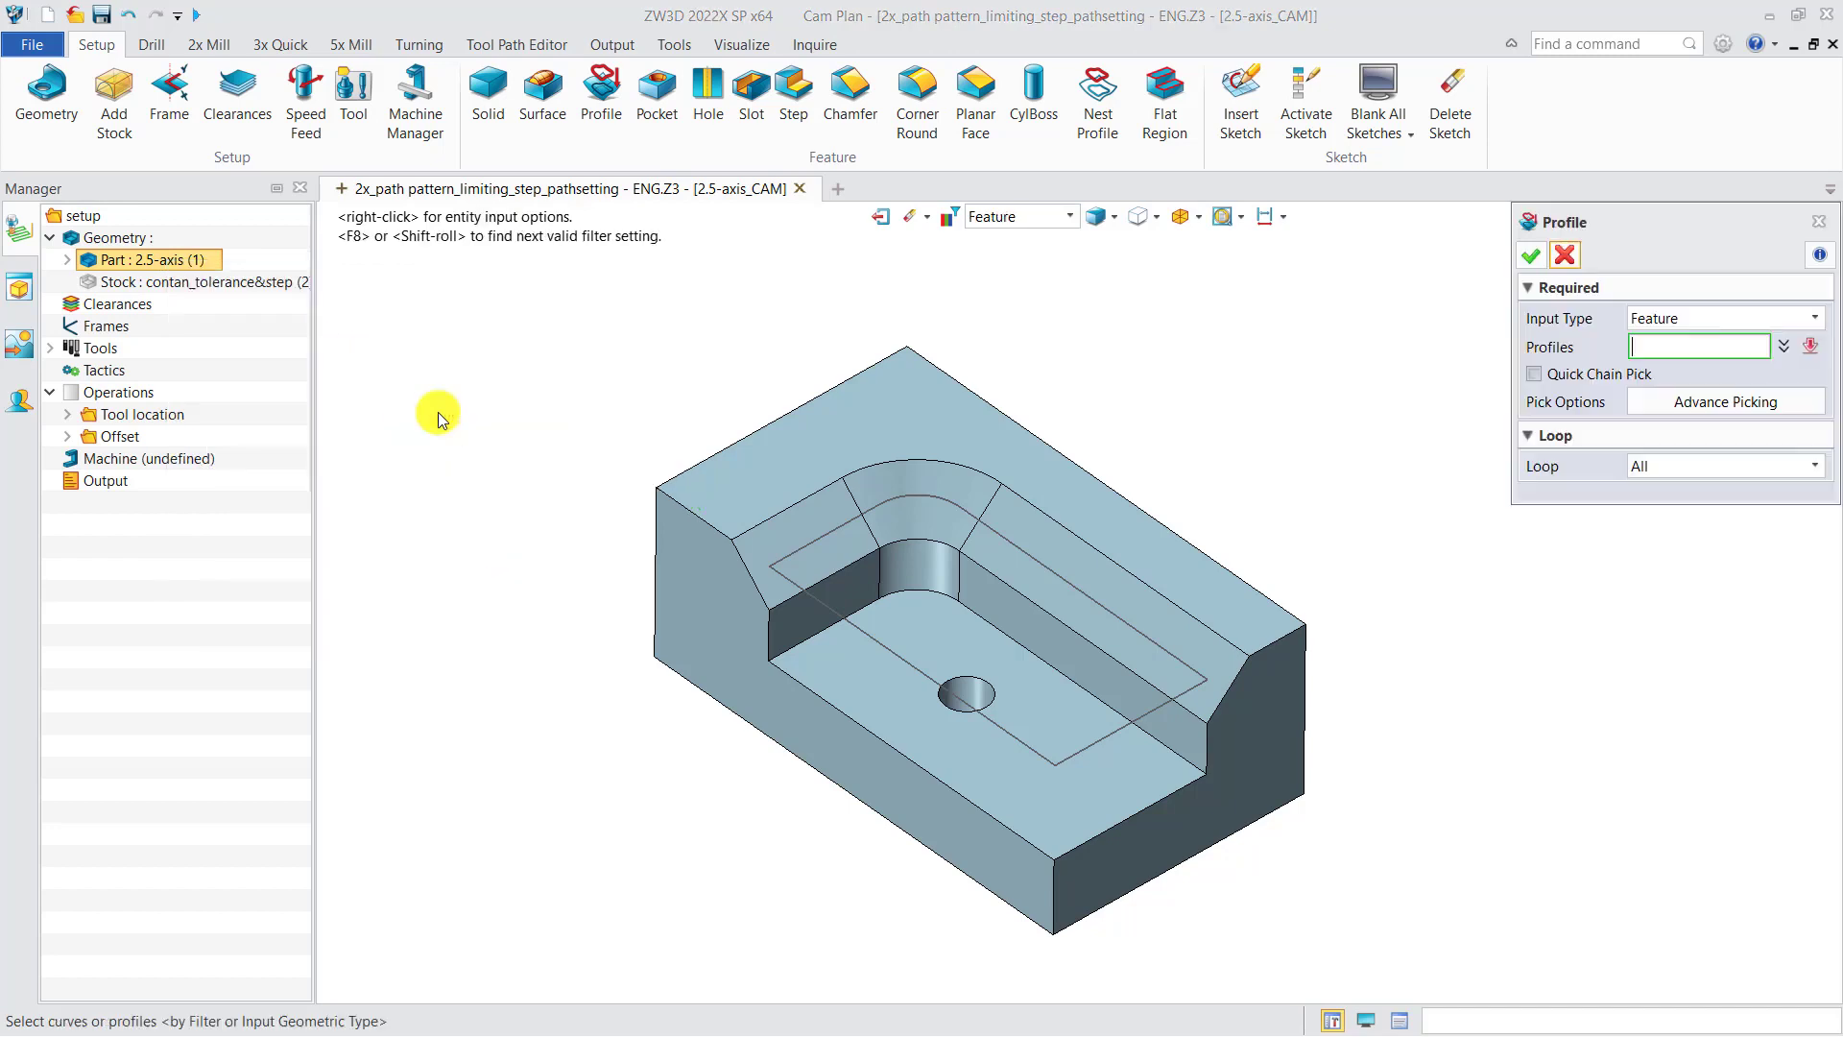
{"action": "left_click", "coordinate": [1564, 258]}
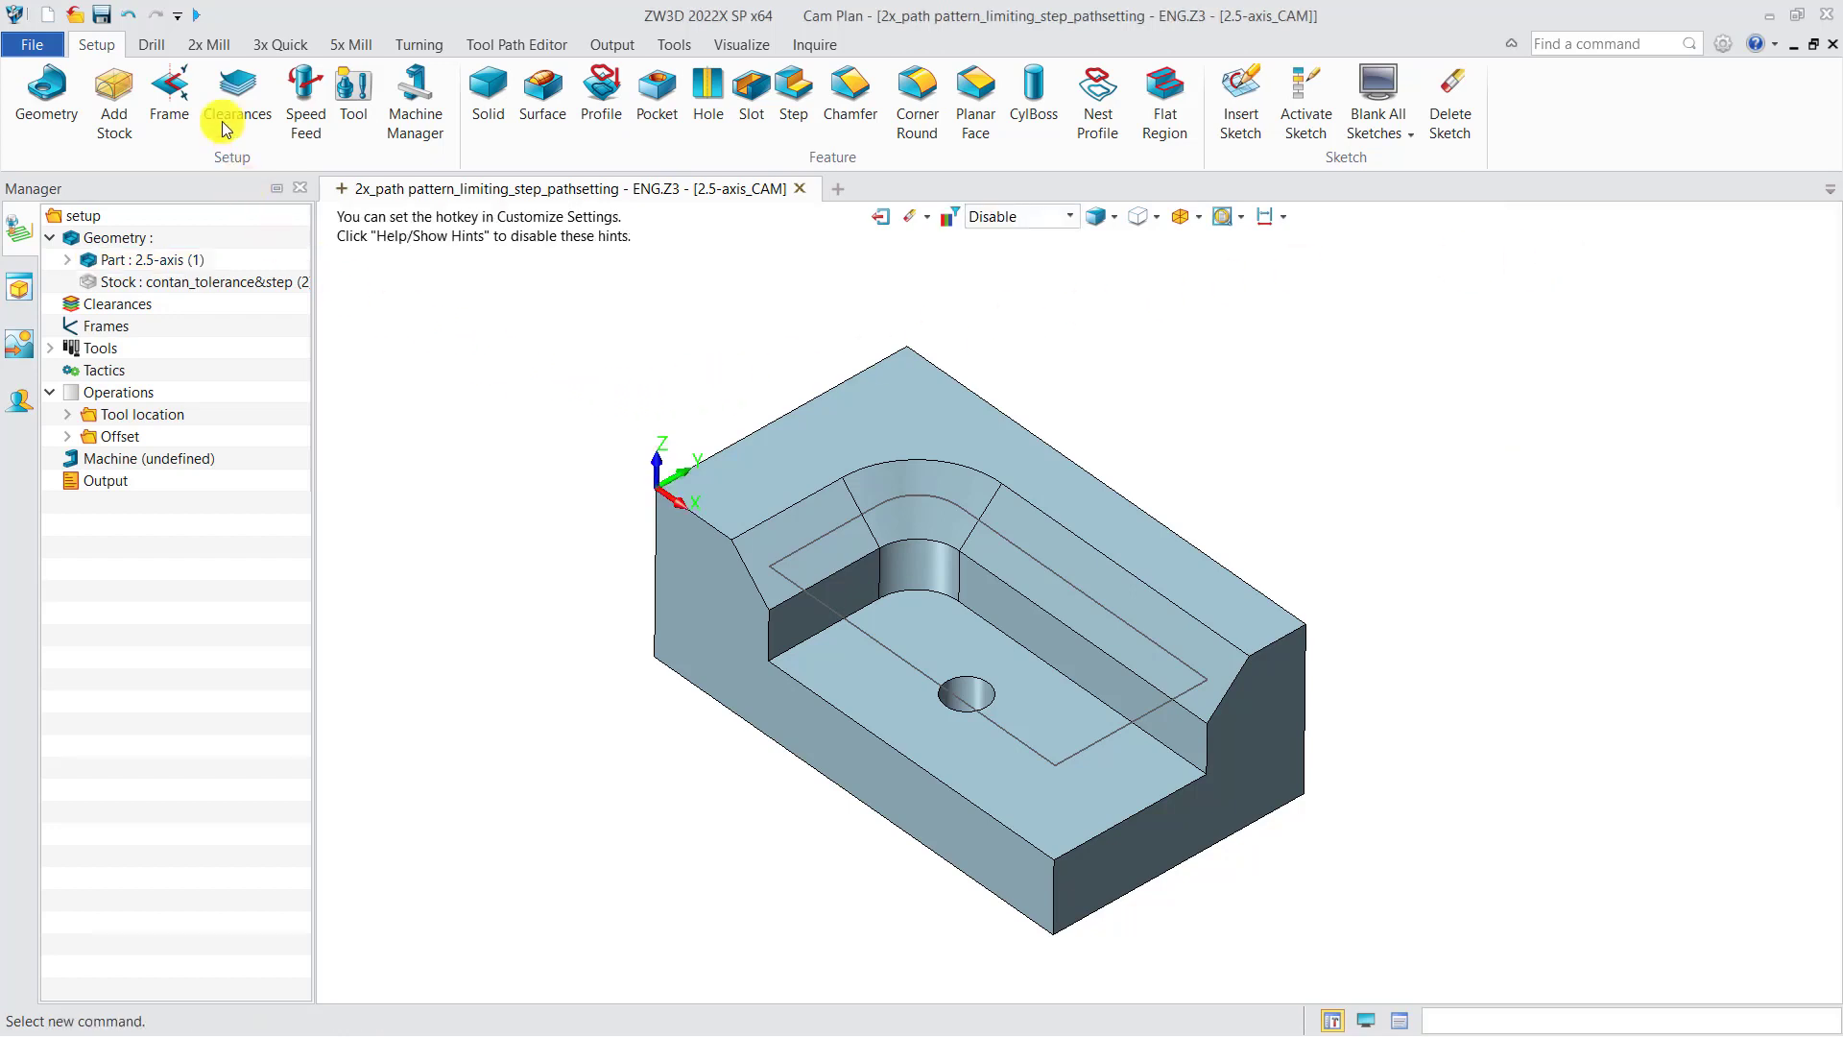
Step: Start a Spiral pocket operation and choose to create a new profile feature for it
{"action": "left_click", "coordinate": [205, 46]}
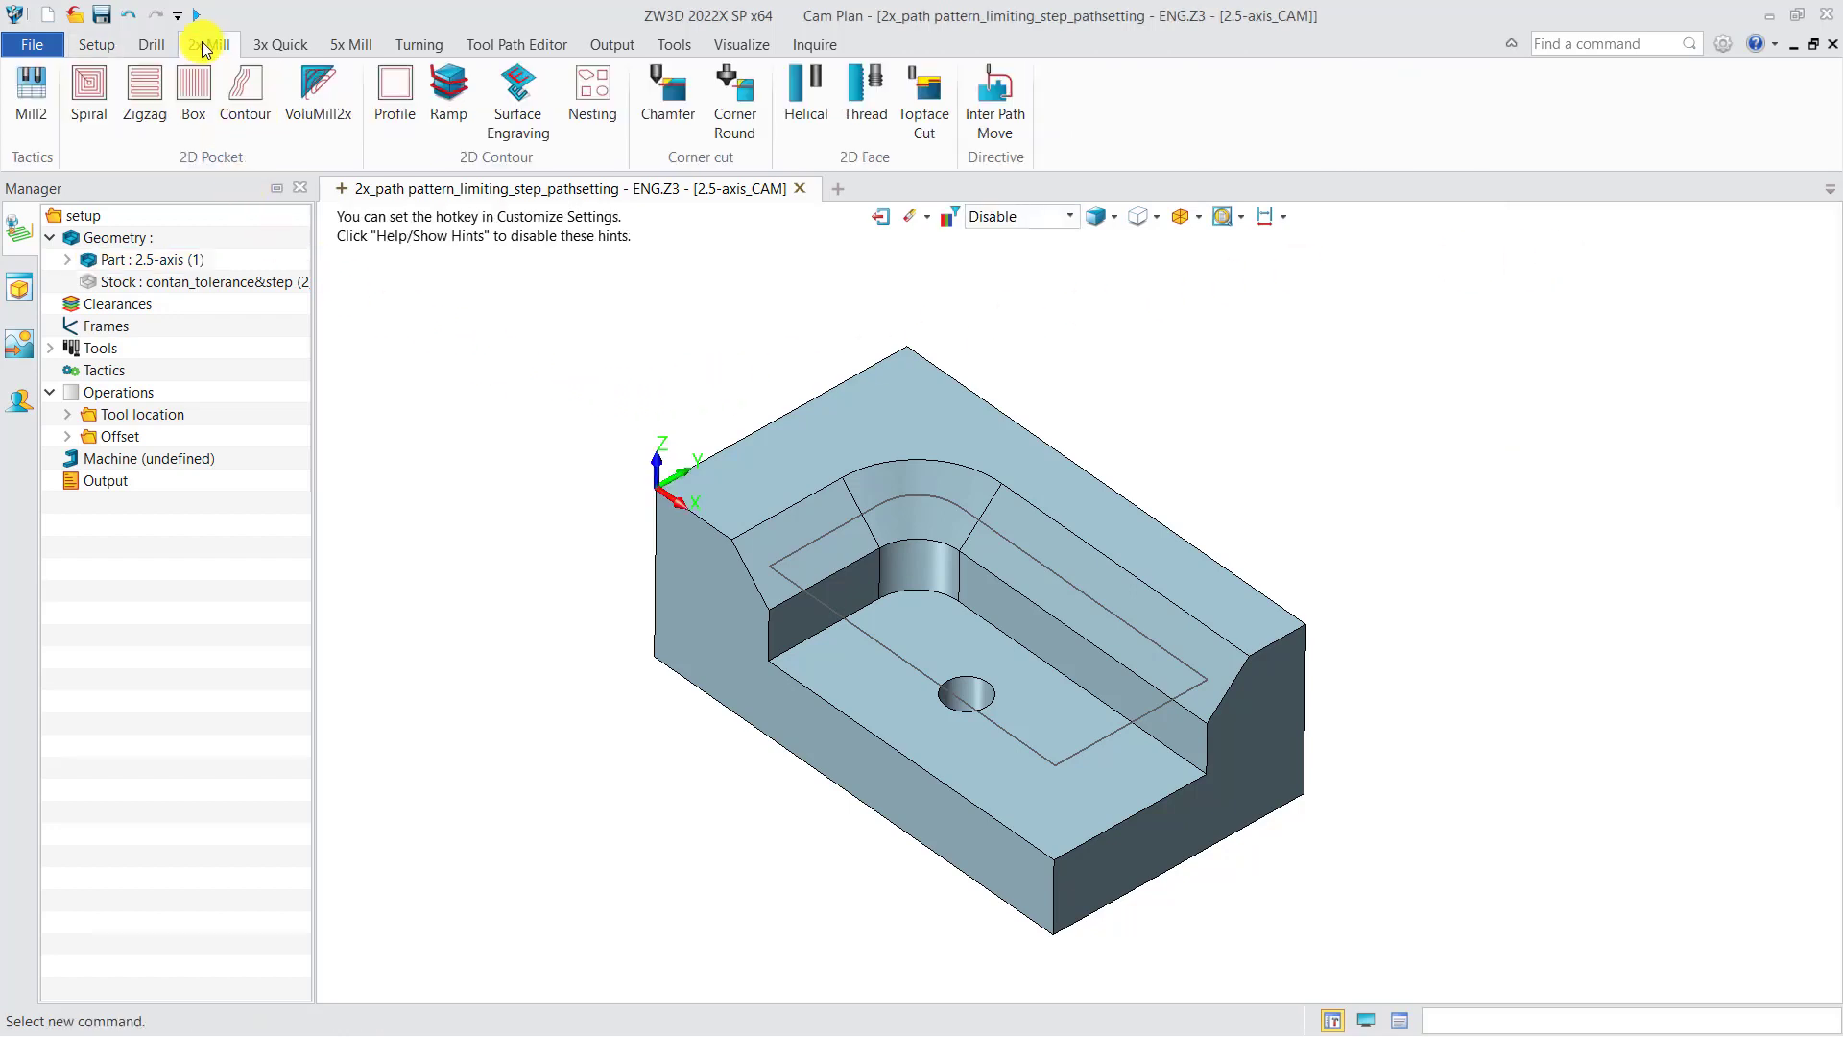
{"action": "left_click", "coordinate": [89, 96]}
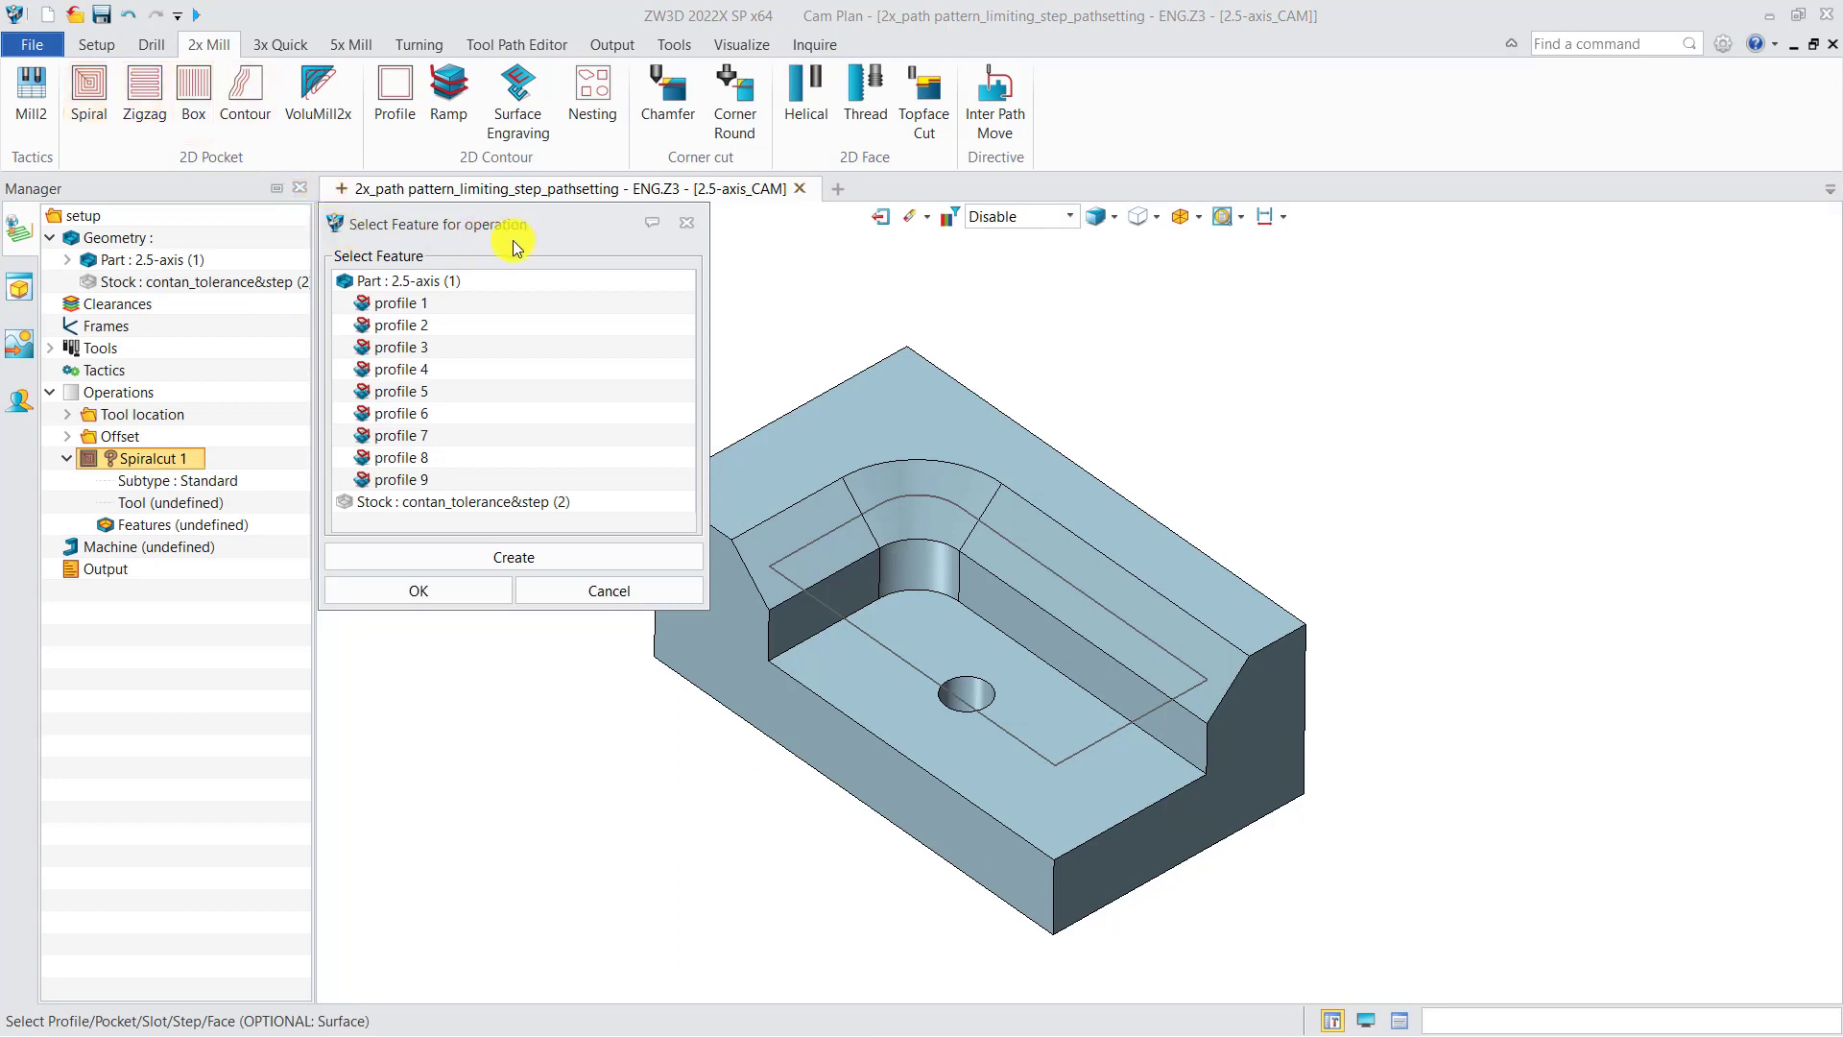
{"action": "left_click", "coordinate": [522, 558]}
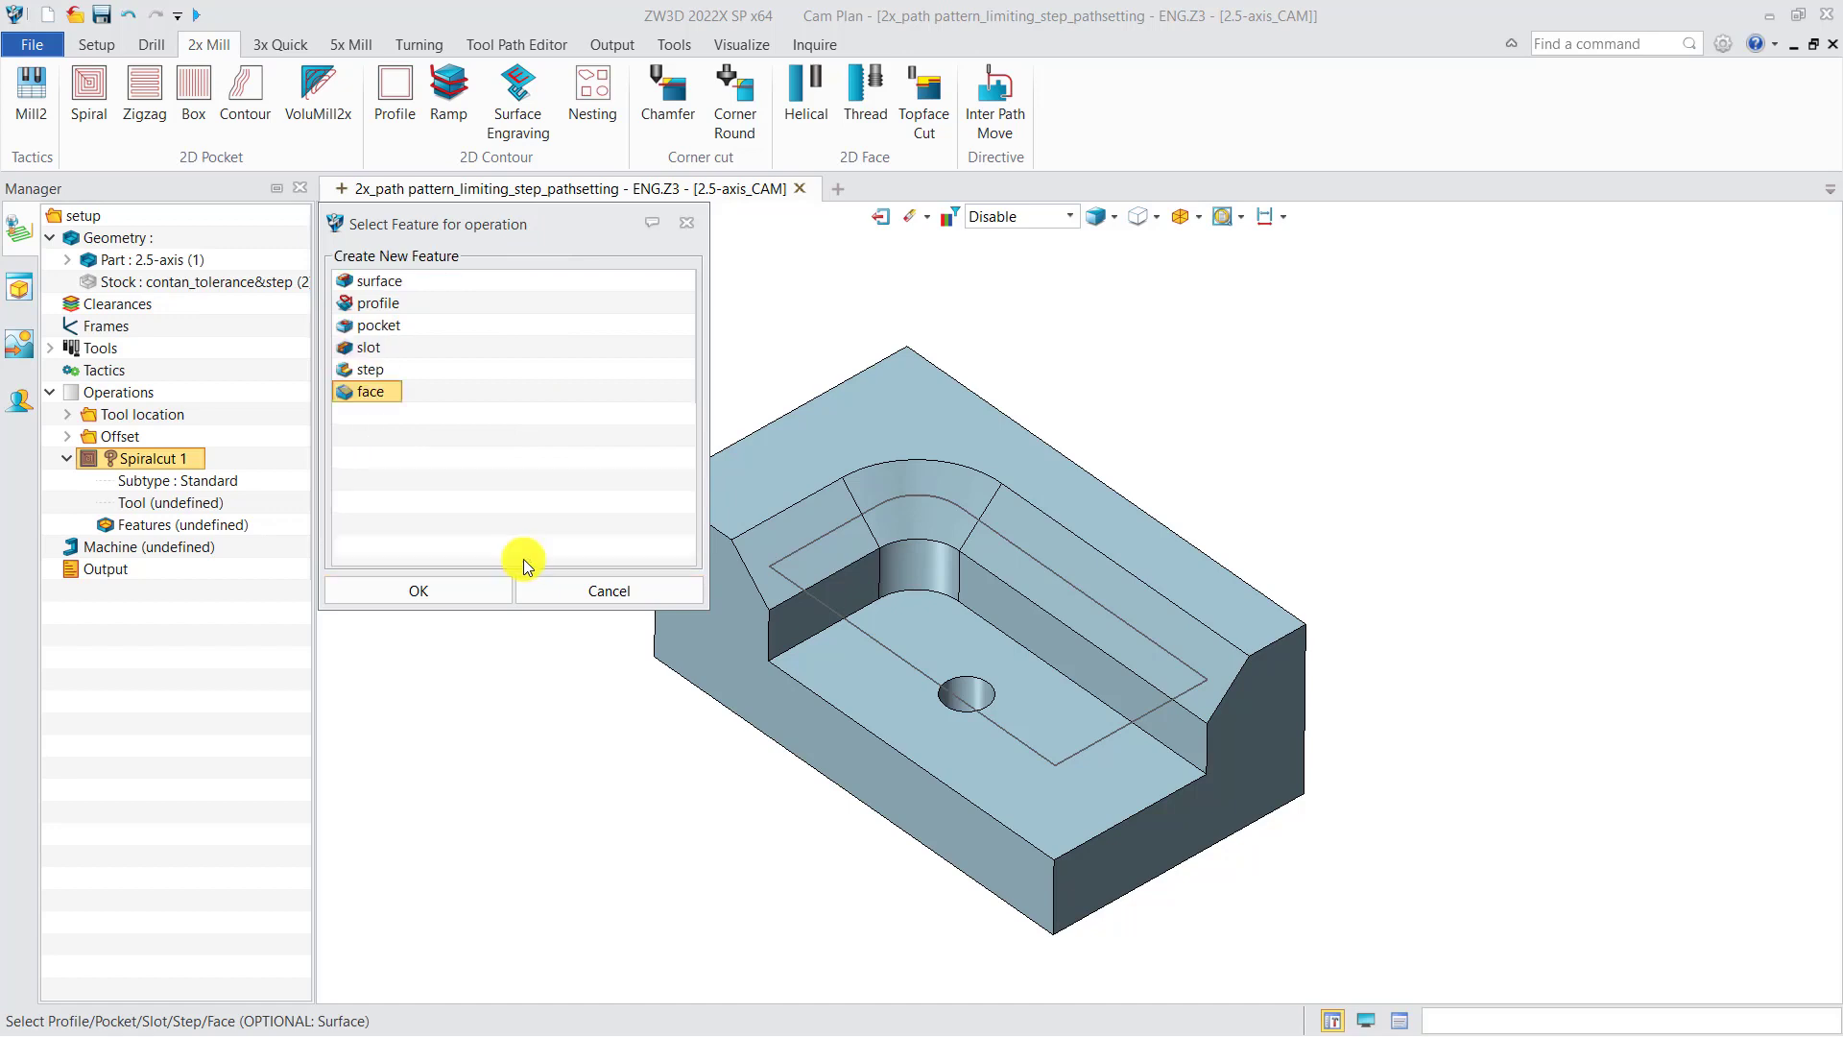
{"action": "left_click", "coordinate": [394, 309]}
{"action": "left_click", "coordinate": [458, 590]}
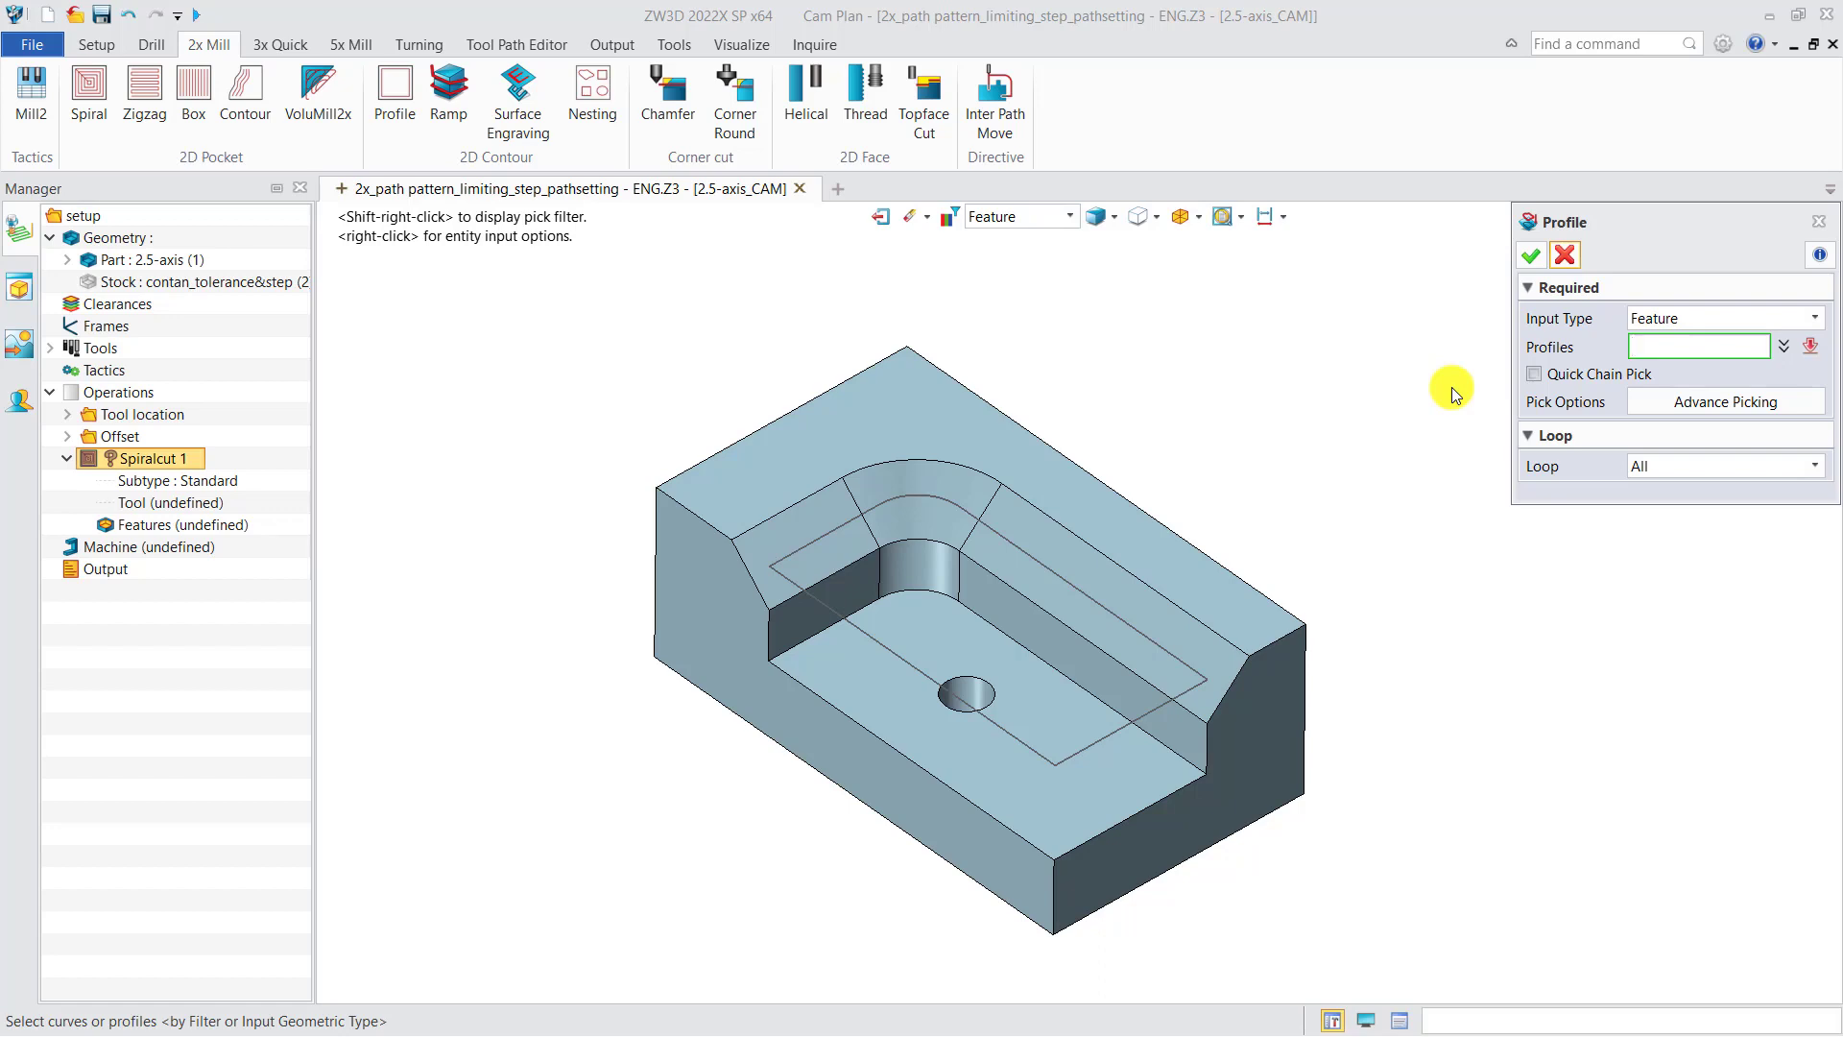
Step: Set the profile input type to Curve and pick a single top edge beside the pocket
{"action": "left_click", "coordinate": [1637, 319]}
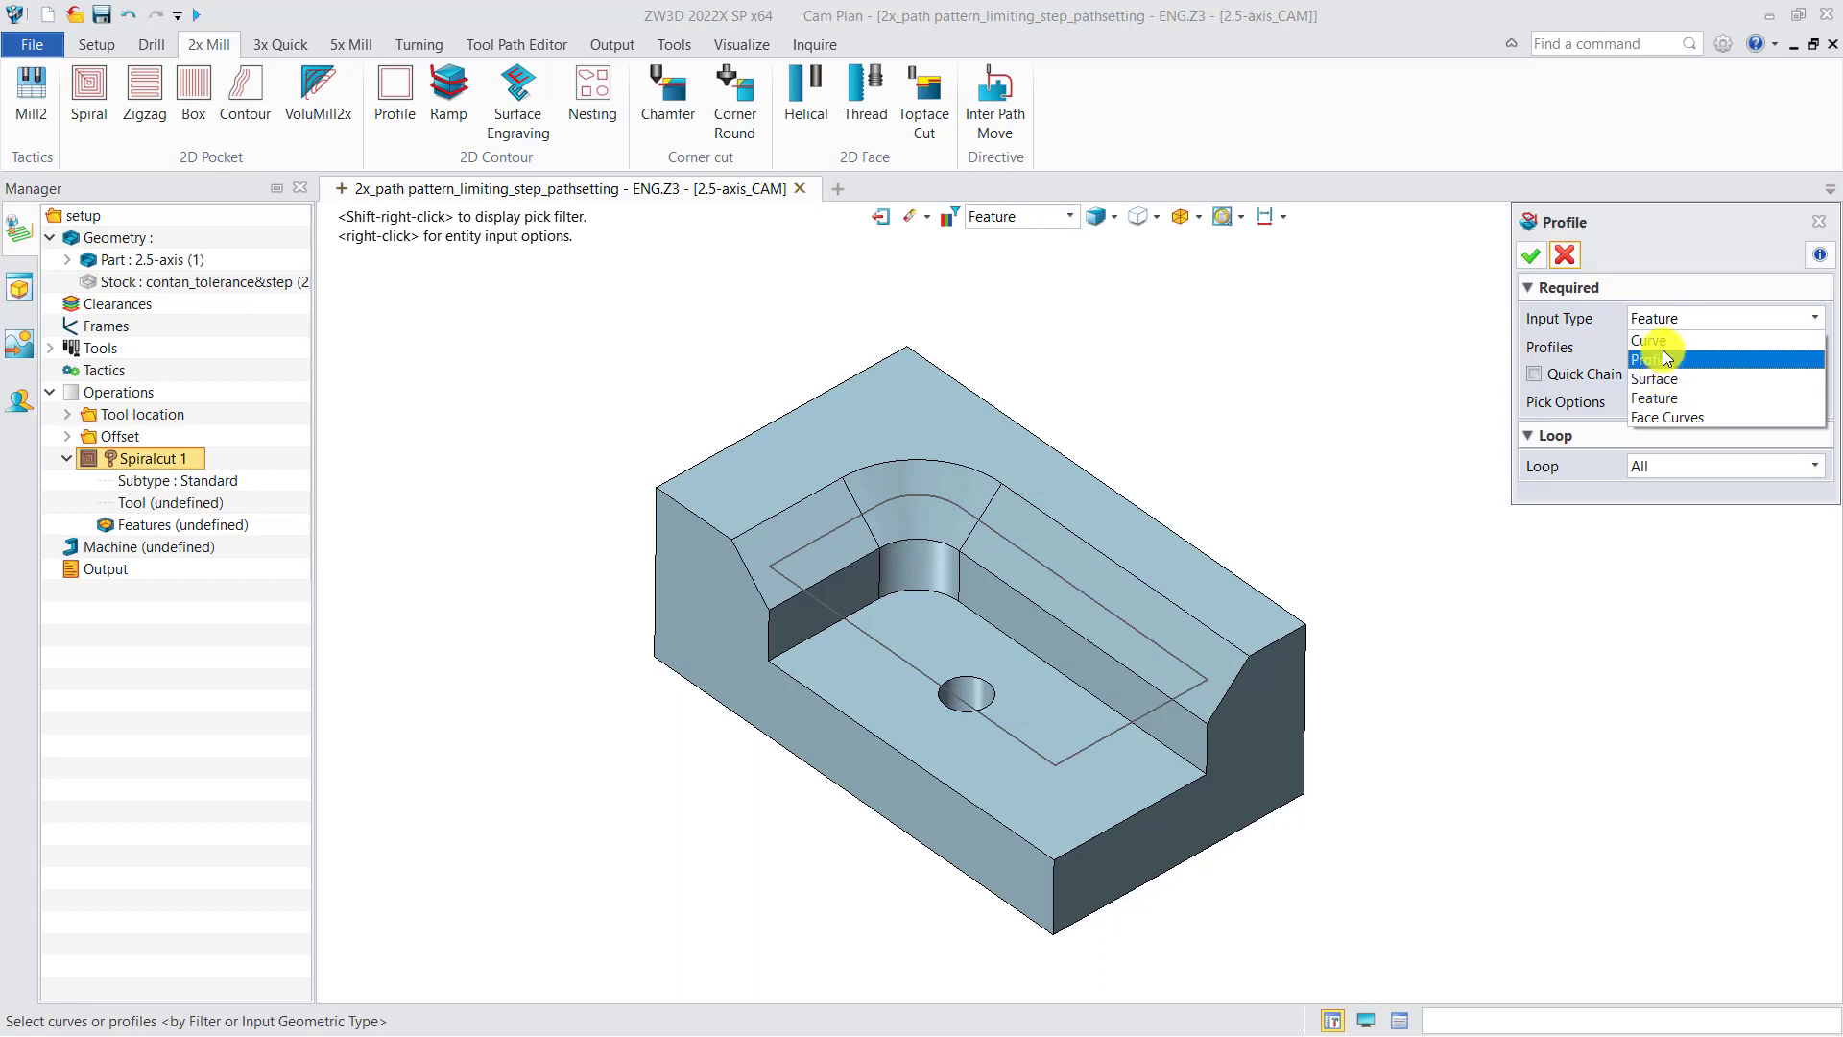
{"action": "left_click", "coordinate": [1662, 358]}
{"action": "left_click", "coordinate": [1675, 324]}
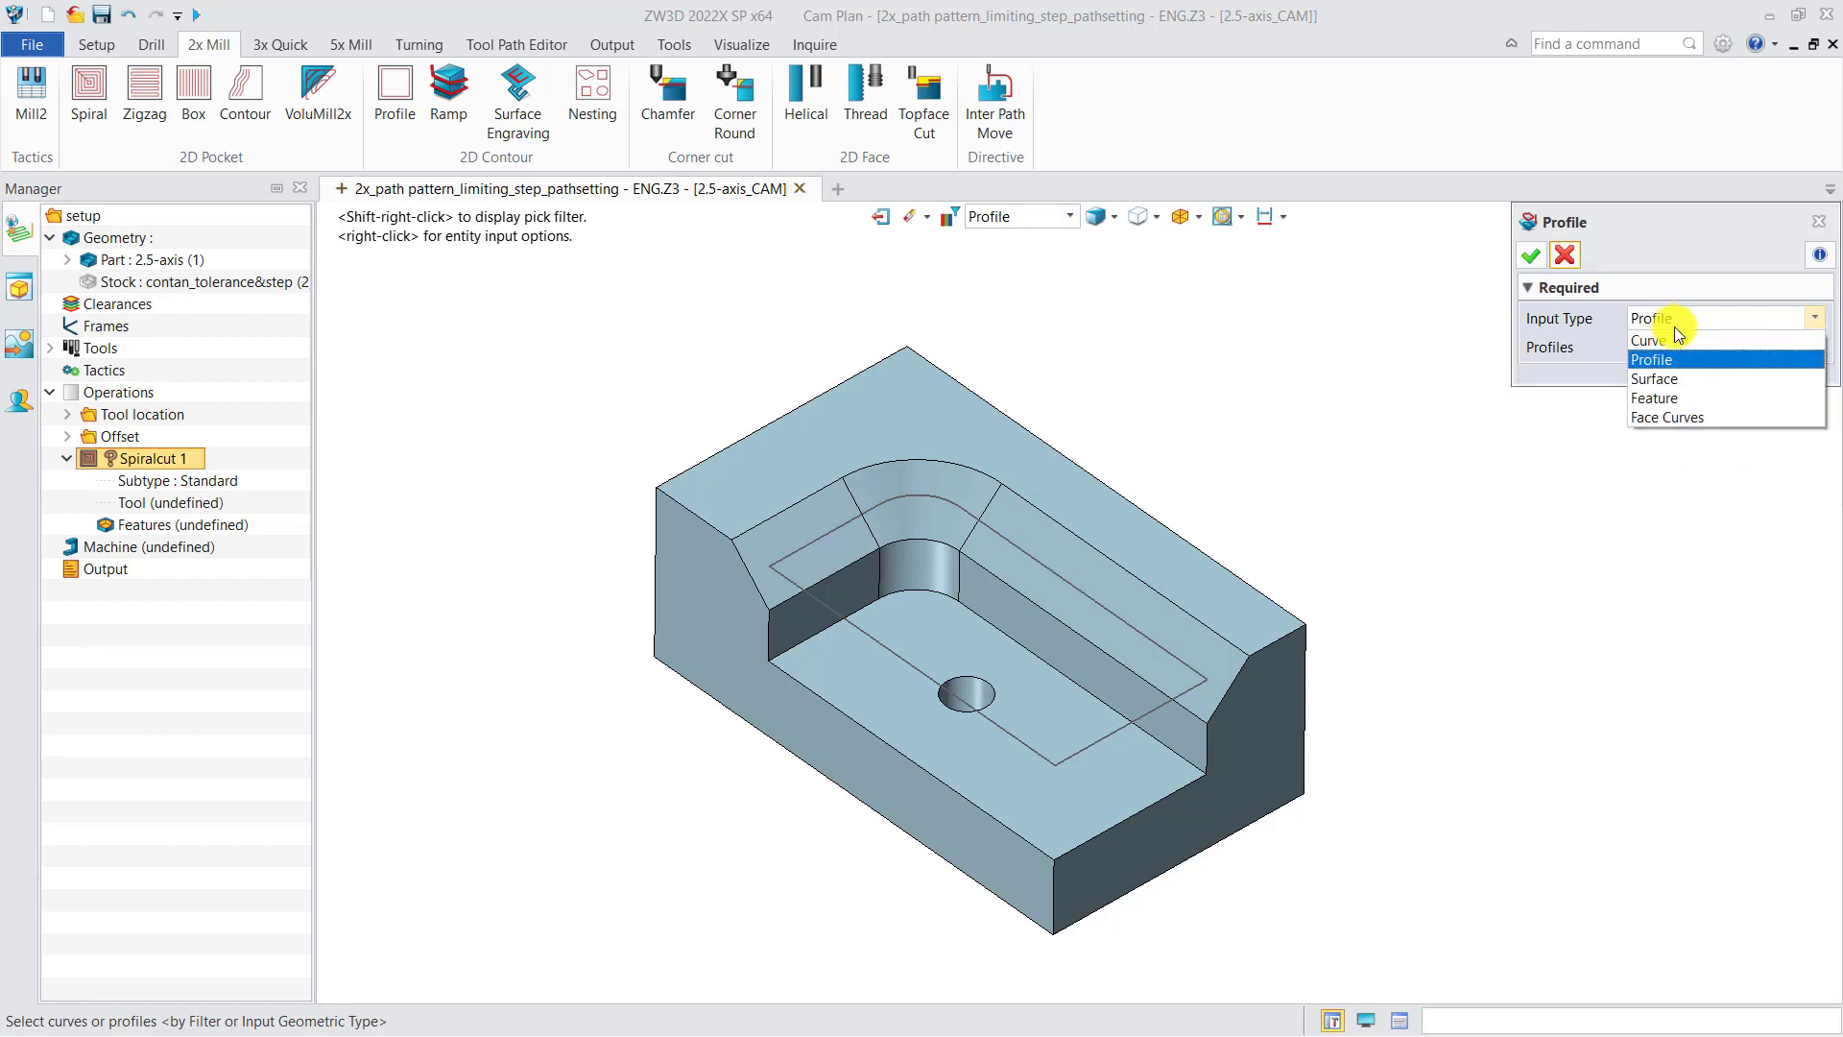
{"action": "left_click", "coordinate": [1673, 338]}
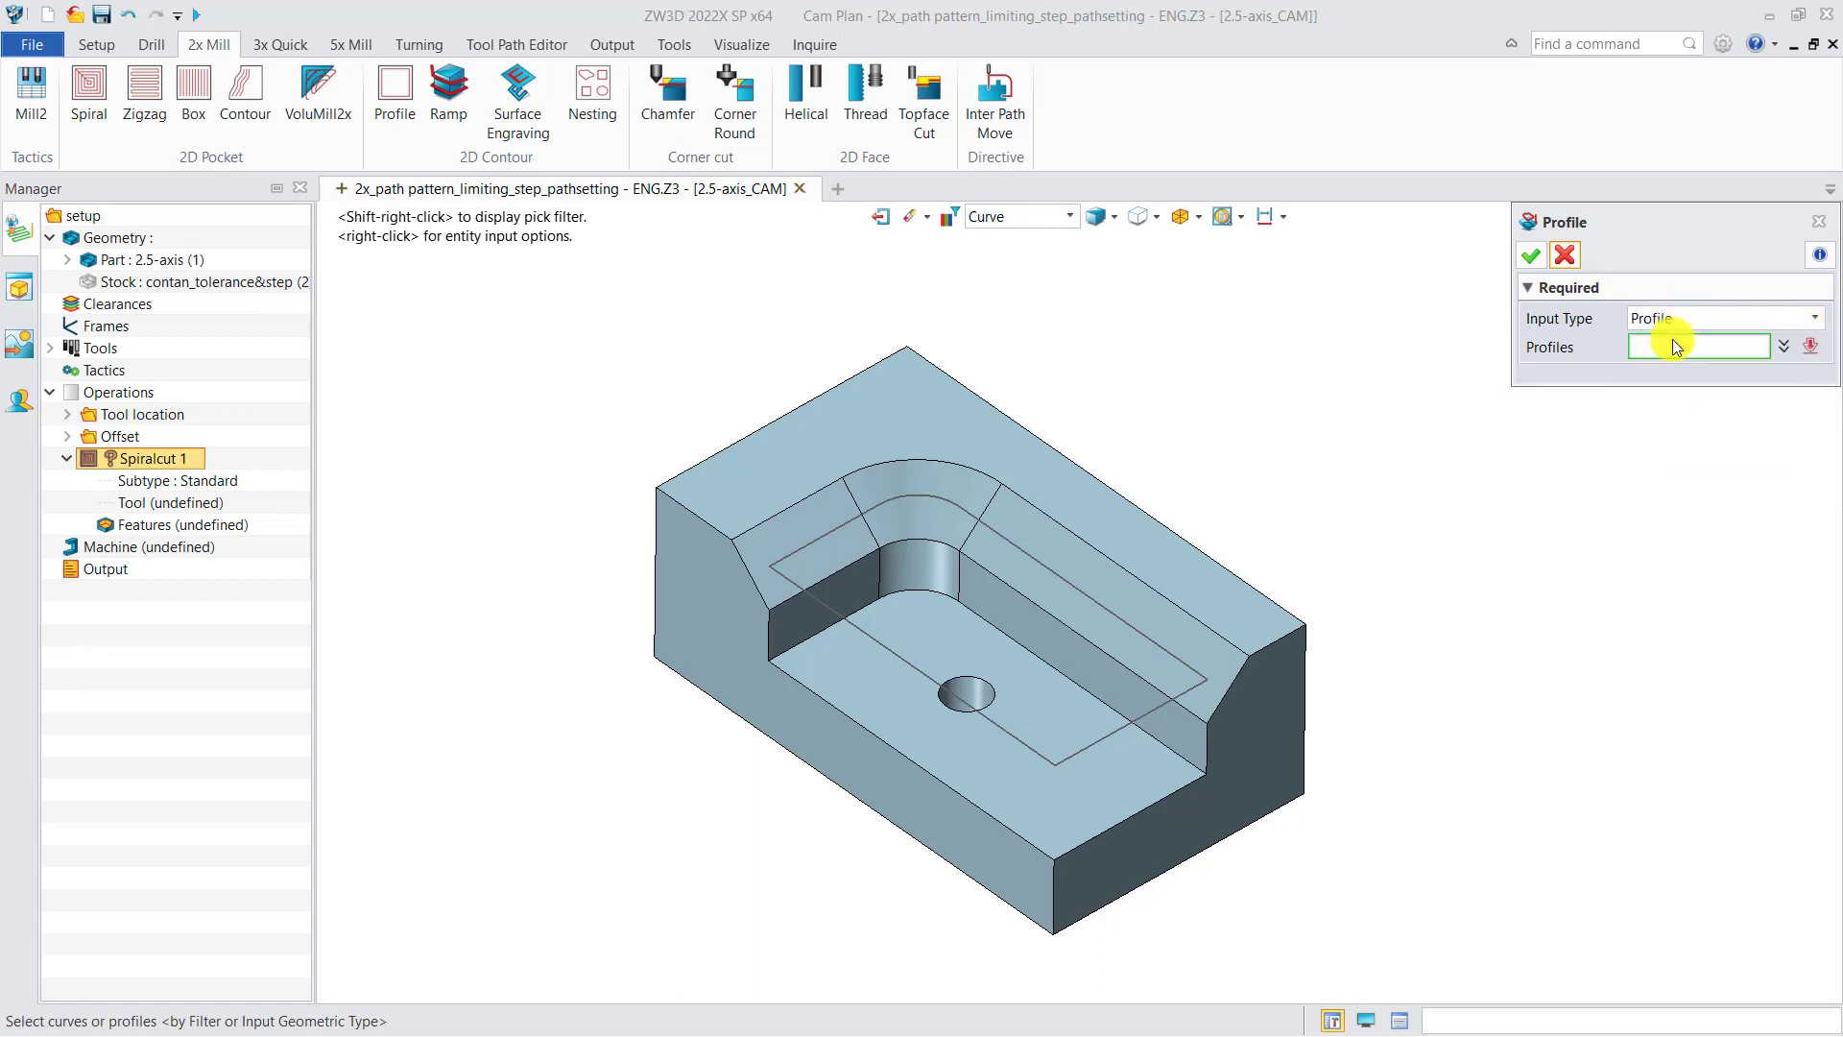
{"action": "left_click", "coordinate": [1133, 580]}
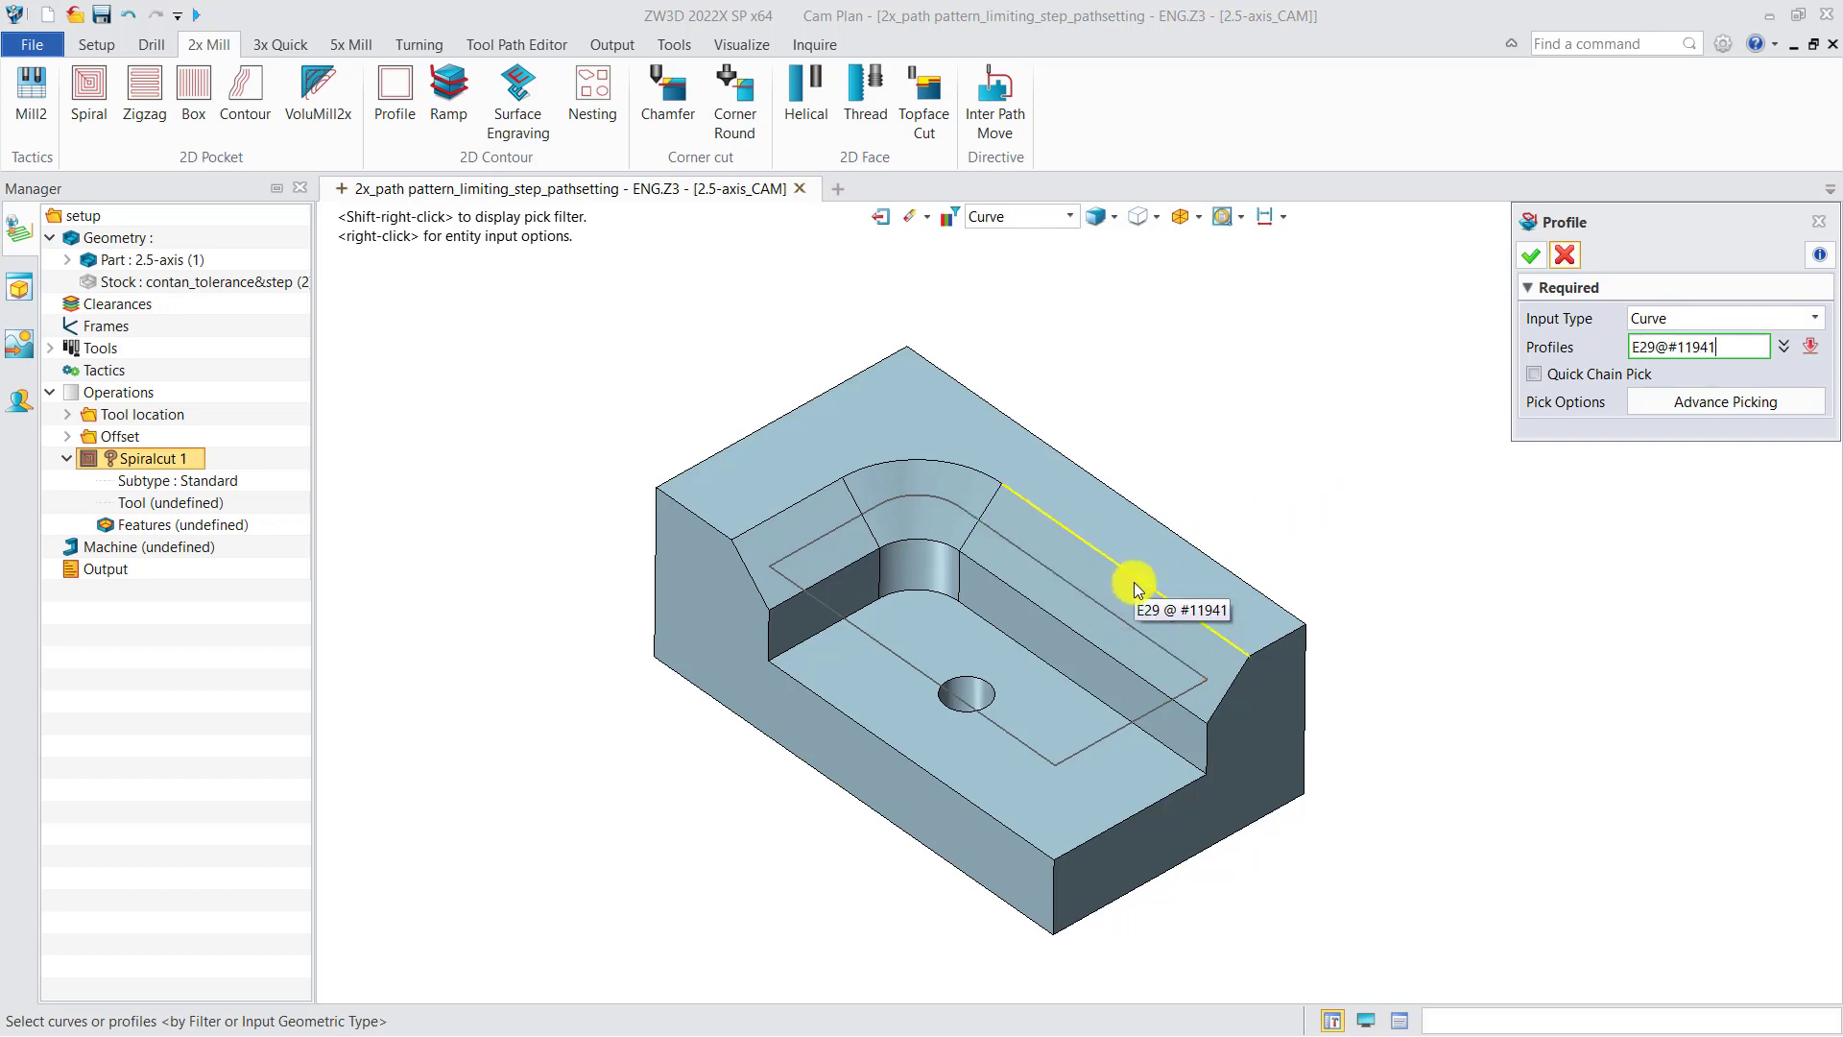
Step: Switch the input type to Profile and pick the rectangular sketch profile on the pocket floor
{"action": "left_click", "coordinate": [1669, 318]}
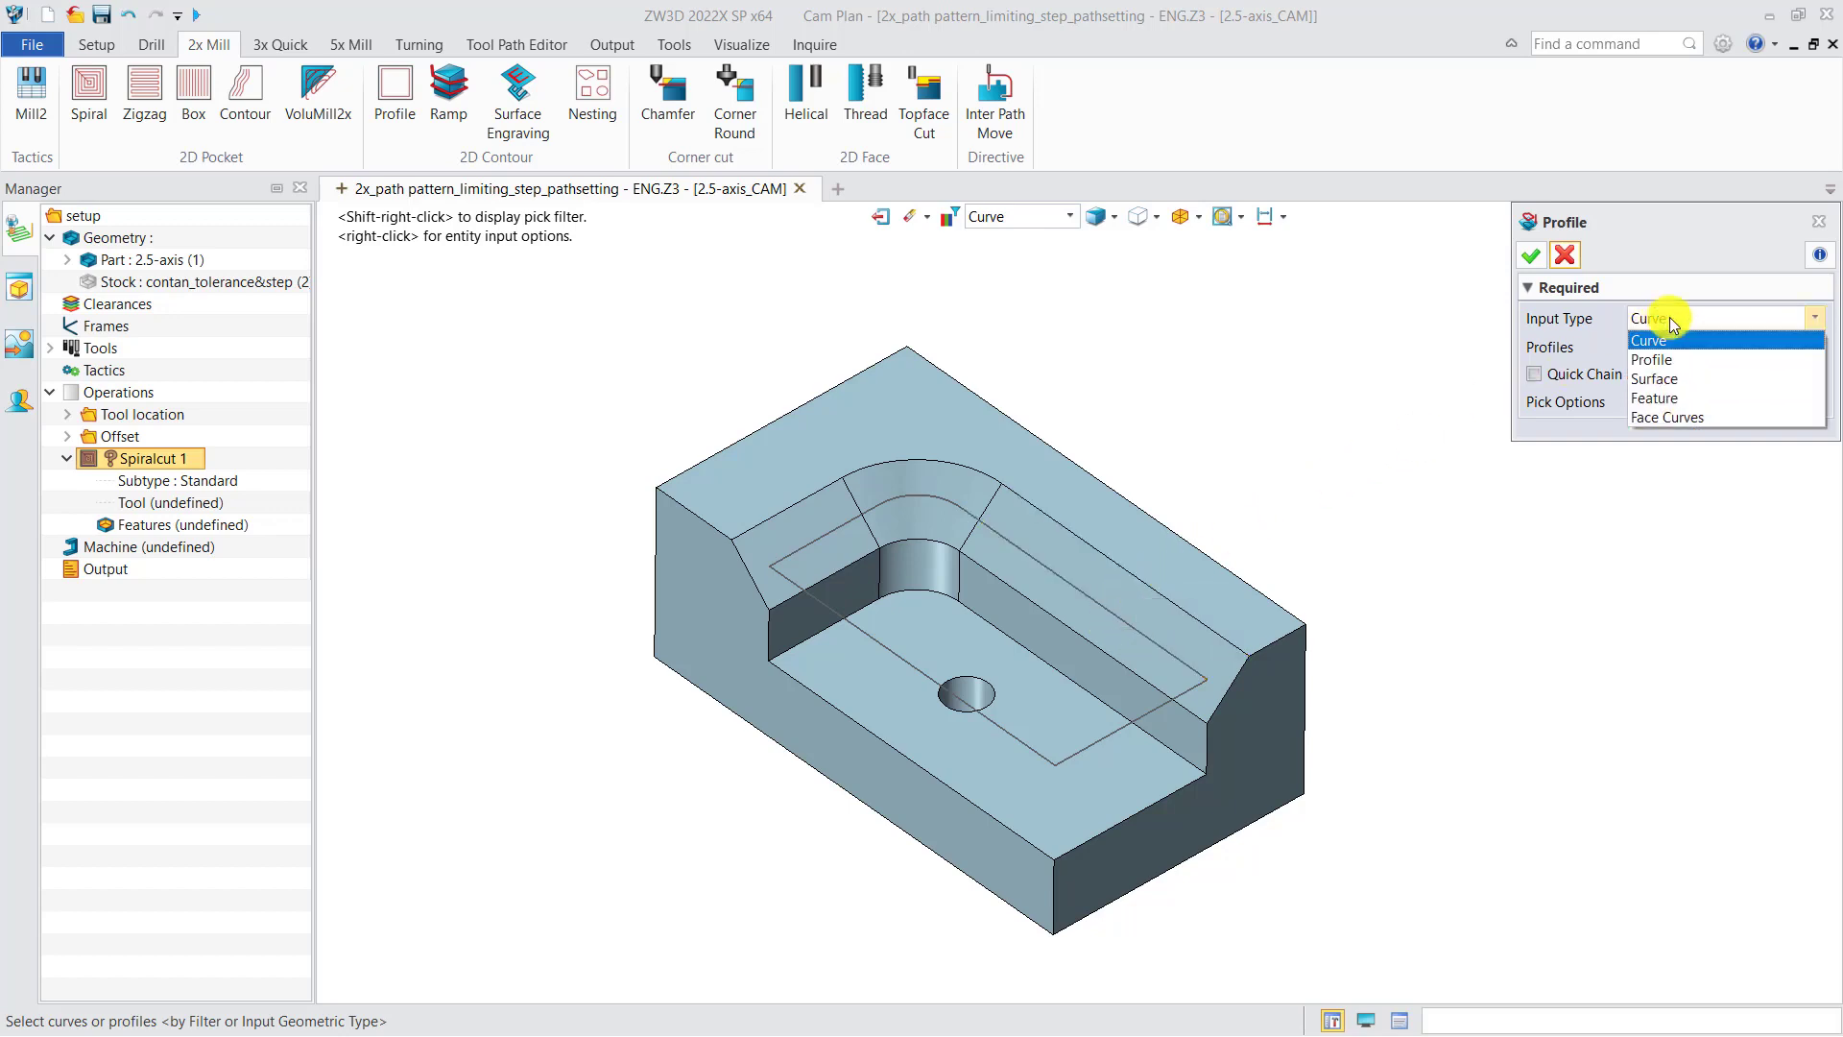
{"action": "left_click", "coordinate": [1668, 359]}
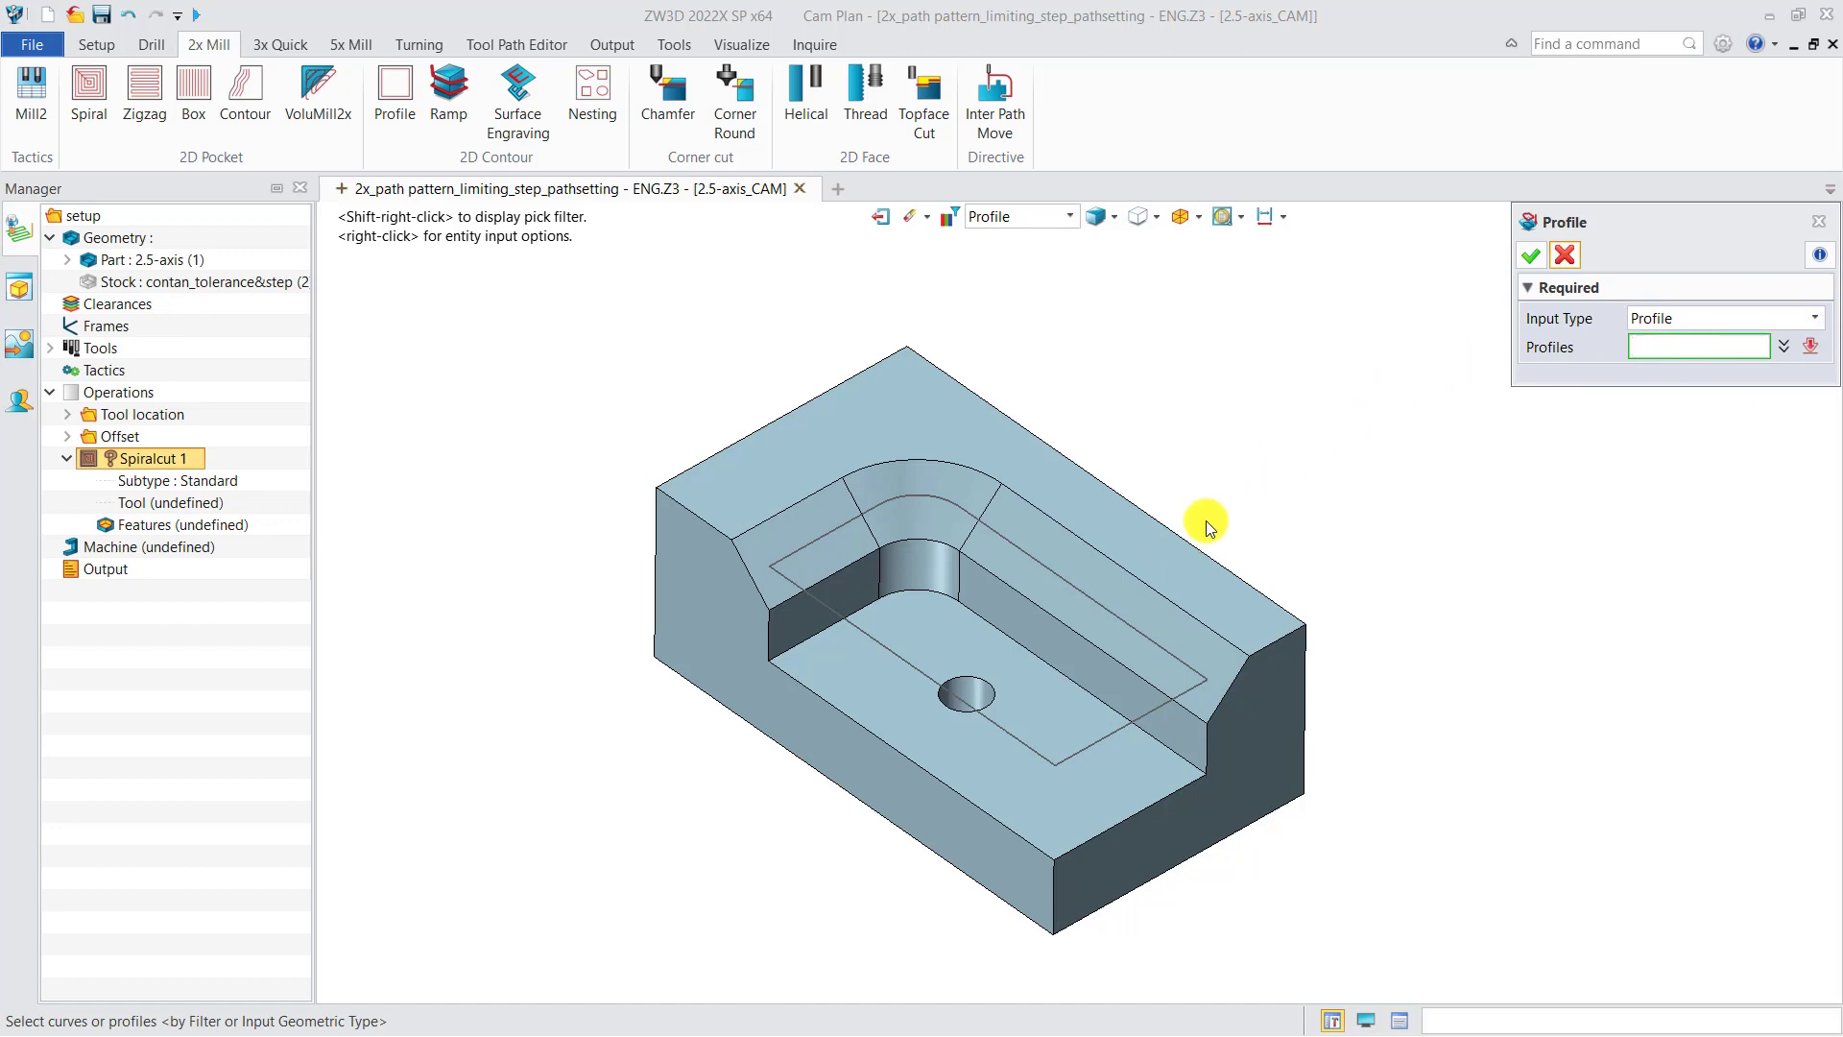
{"action": "left_click", "coordinate": [1112, 609]}
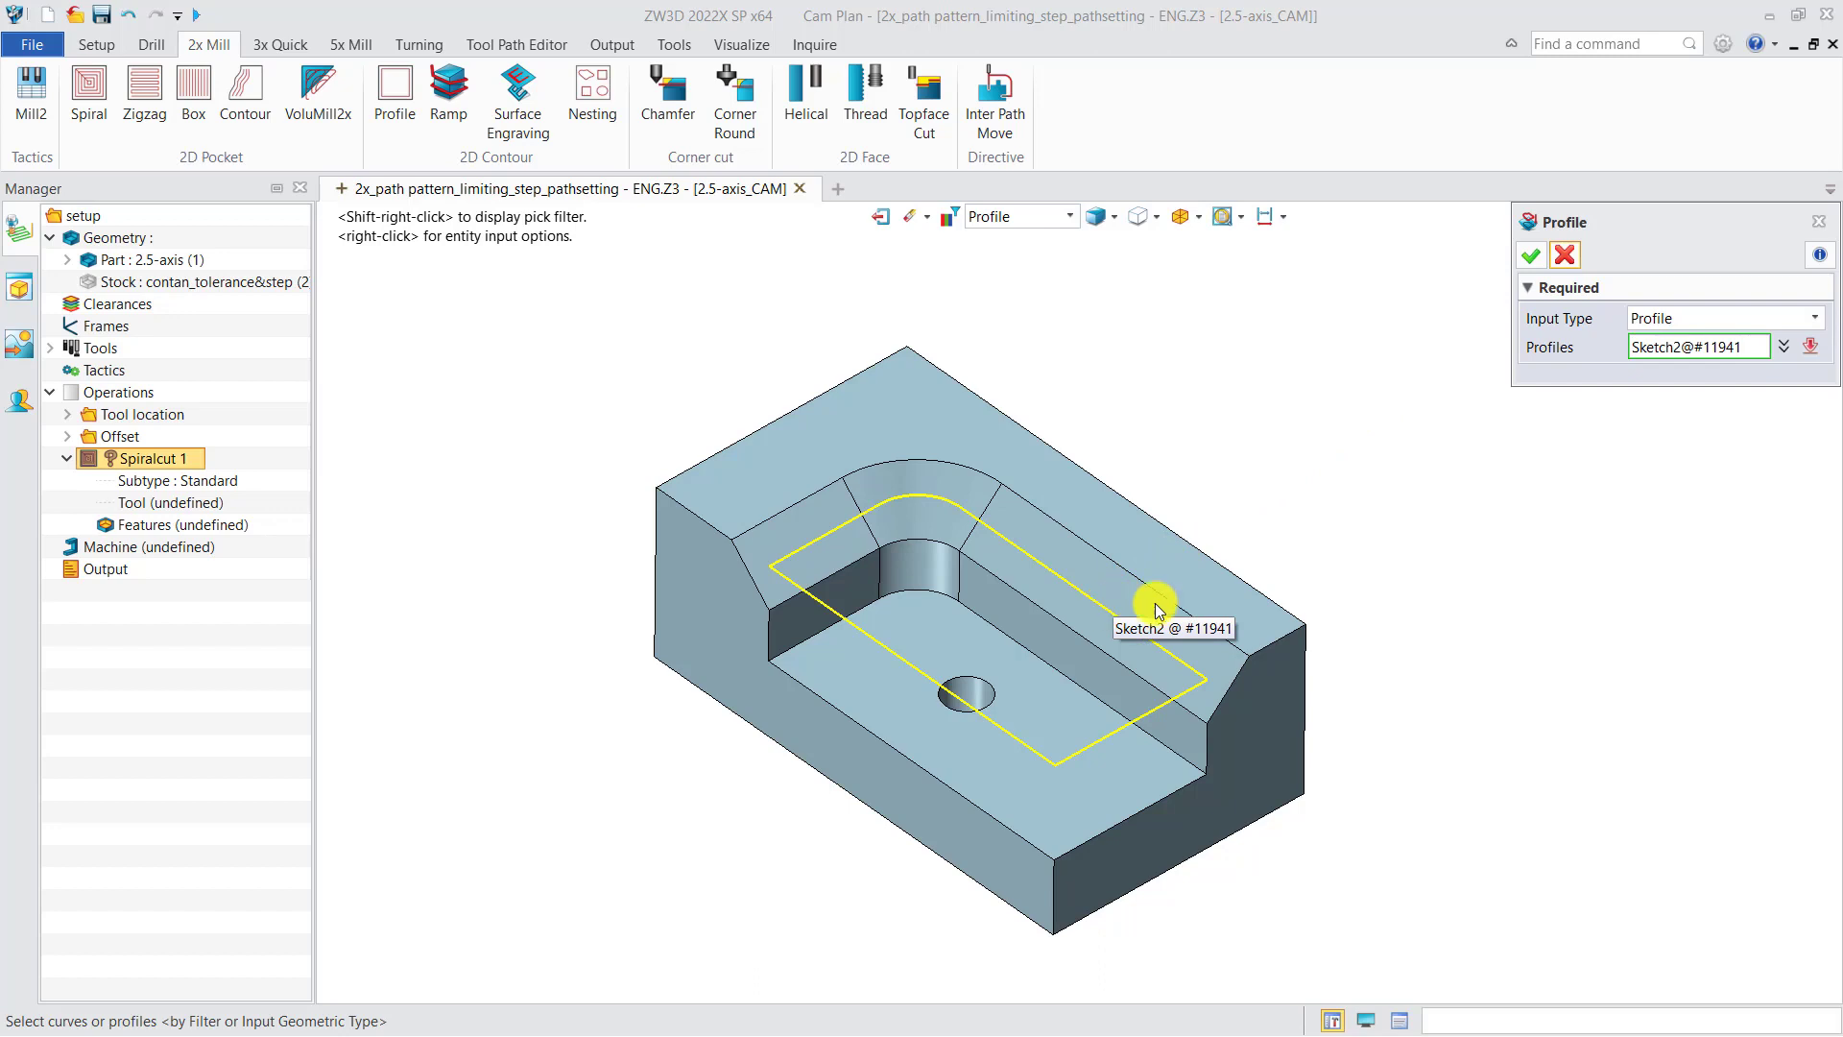
Step: Switch the input type to Surface and pick the part's top face
{"action": "left_click", "coordinate": [1673, 318]}
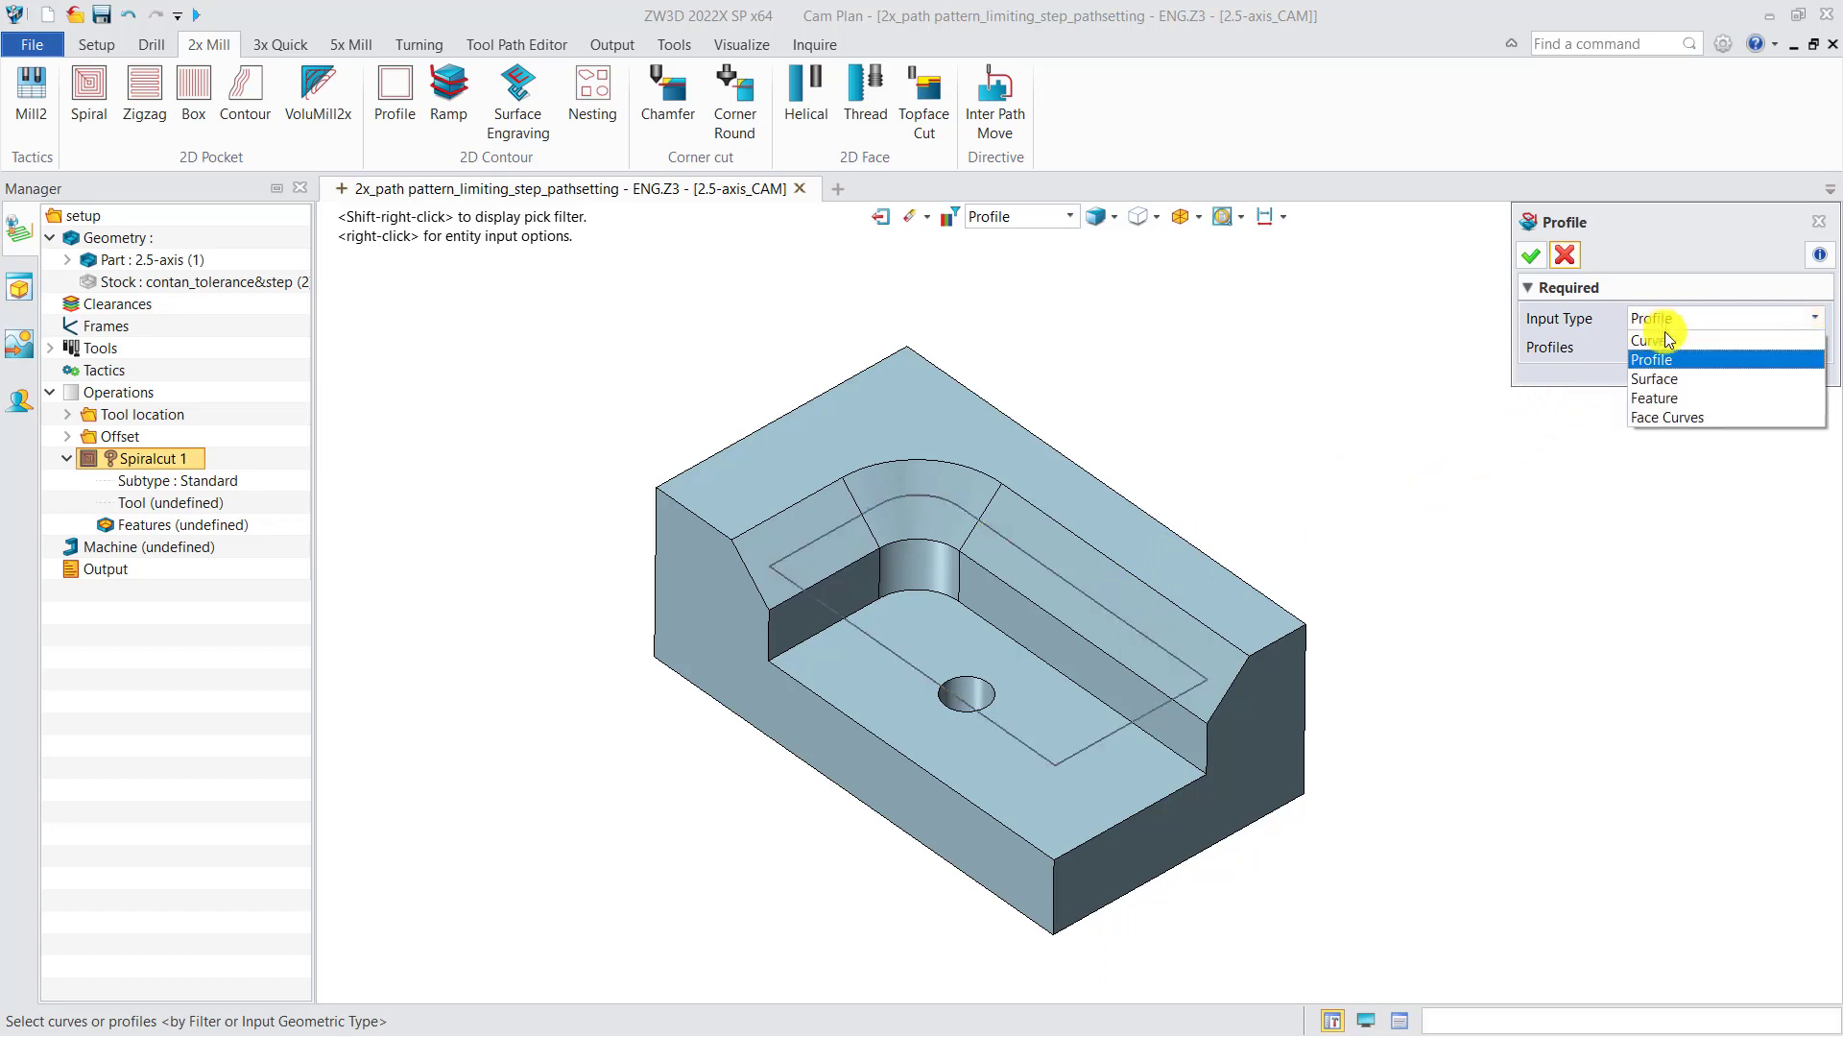
{"action": "left_click", "coordinate": [1656, 379]}
{"action": "left_click", "coordinate": [1180, 560]}
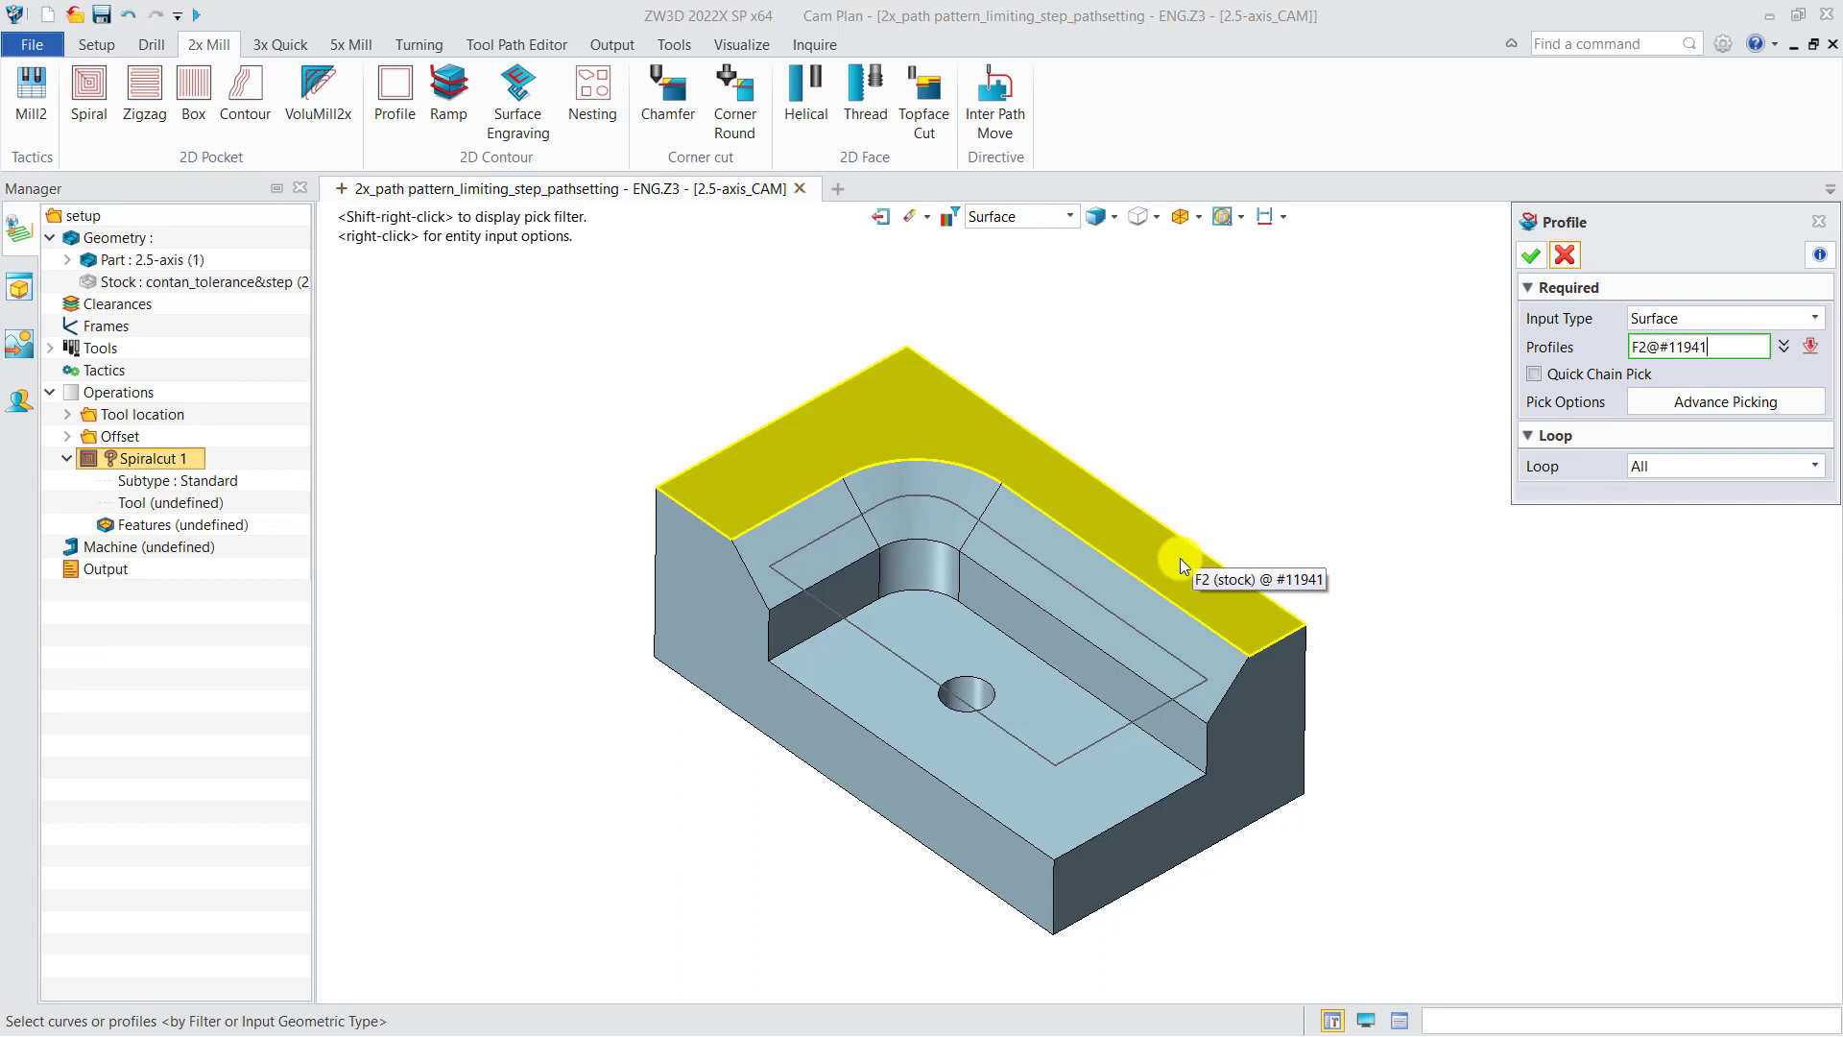
Step: Switch the input type to Feature and try picking on the model
{"action": "left_click", "coordinate": [1679, 318]}
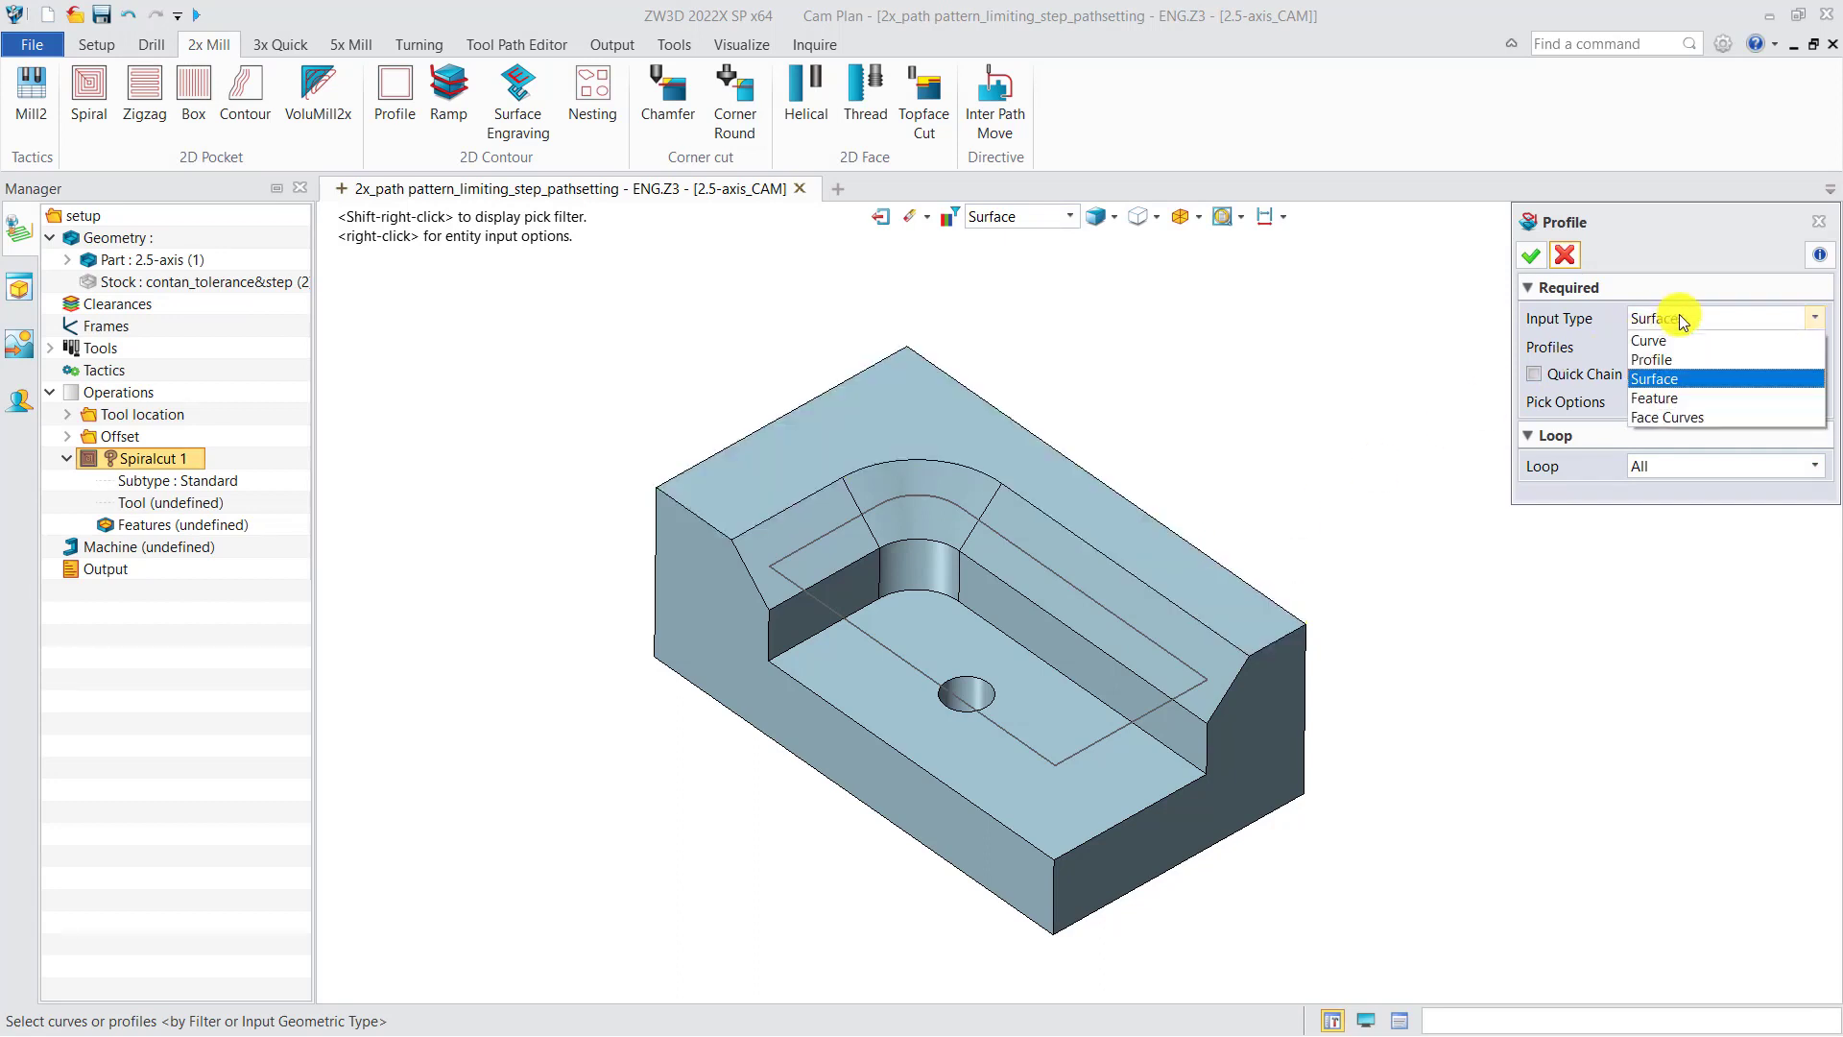
{"action": "left_click", "coordinate": [1666, 400]}
{"action": "left_click", "coordinate": [1168, 601]}
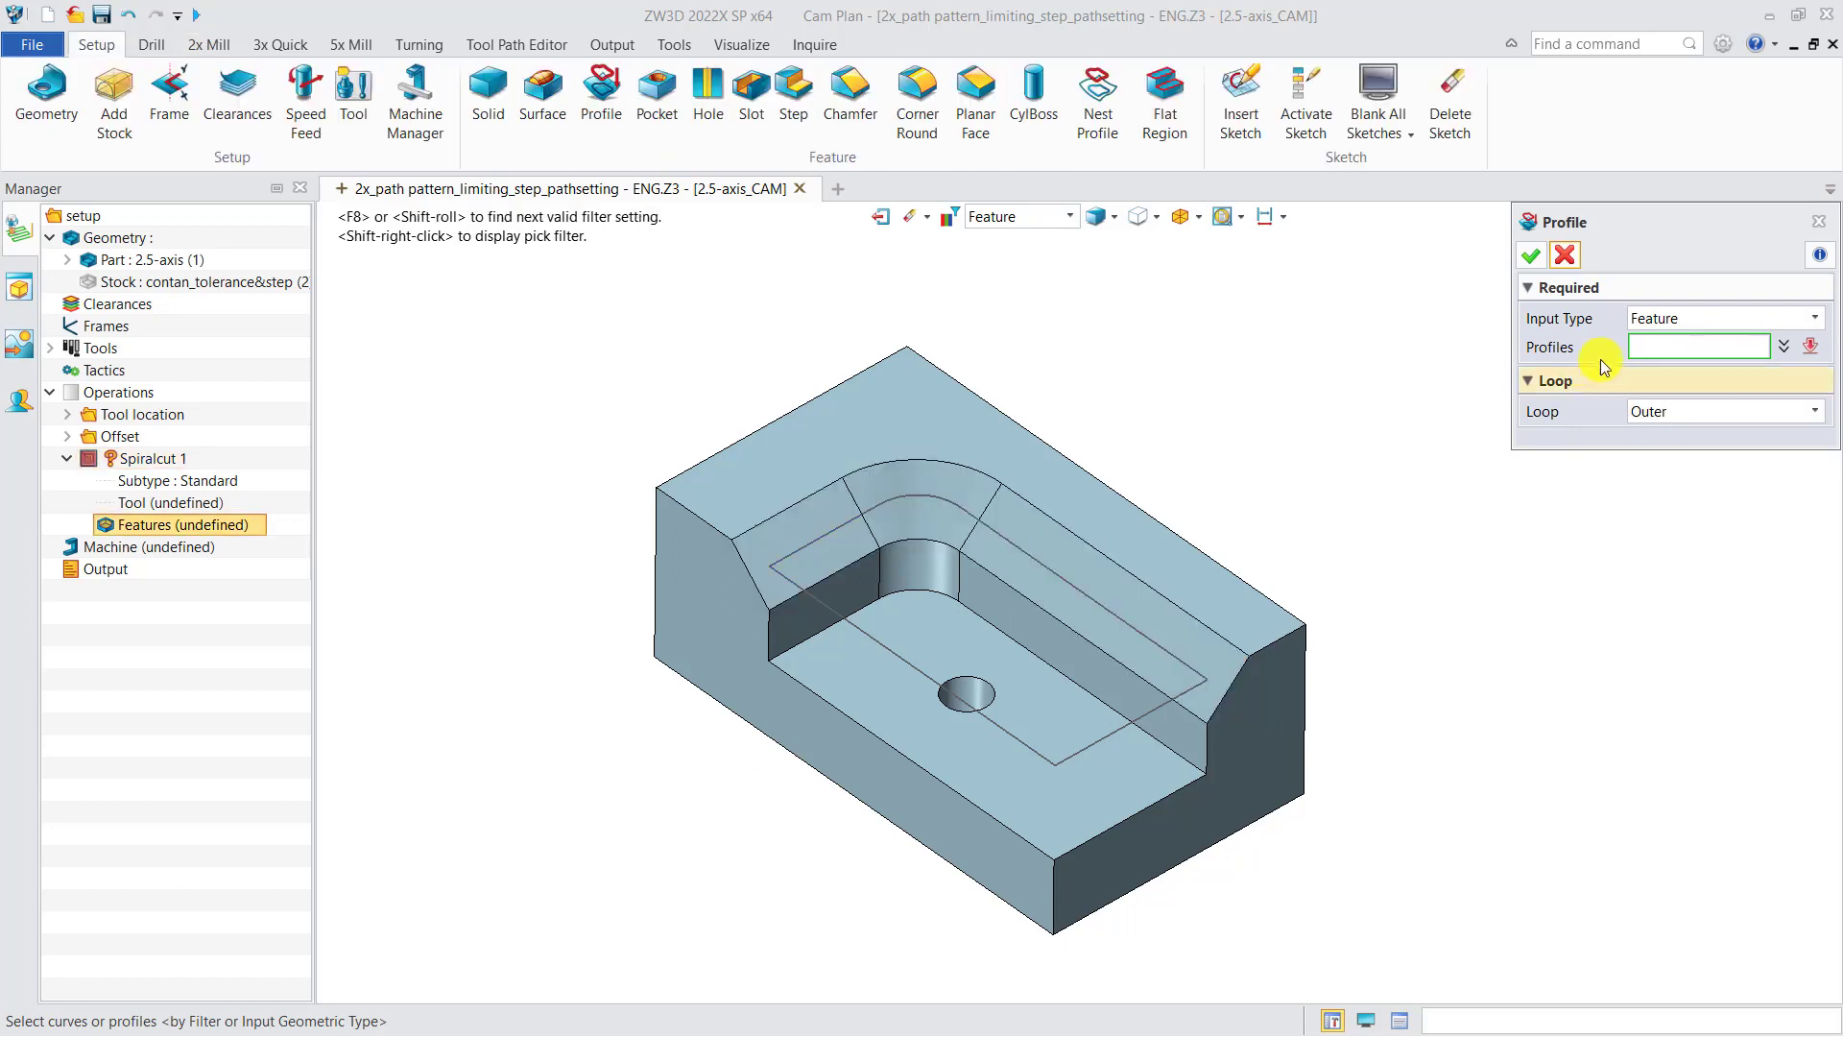
Step: Pick the top edge chain as Curve input with Quick Chain Pick on, then delete the picked edges from the list
{"action": "left_click", "coordinate": [1718, 318]}
{"action": "left_click", "coordinate": [1690, 346]}
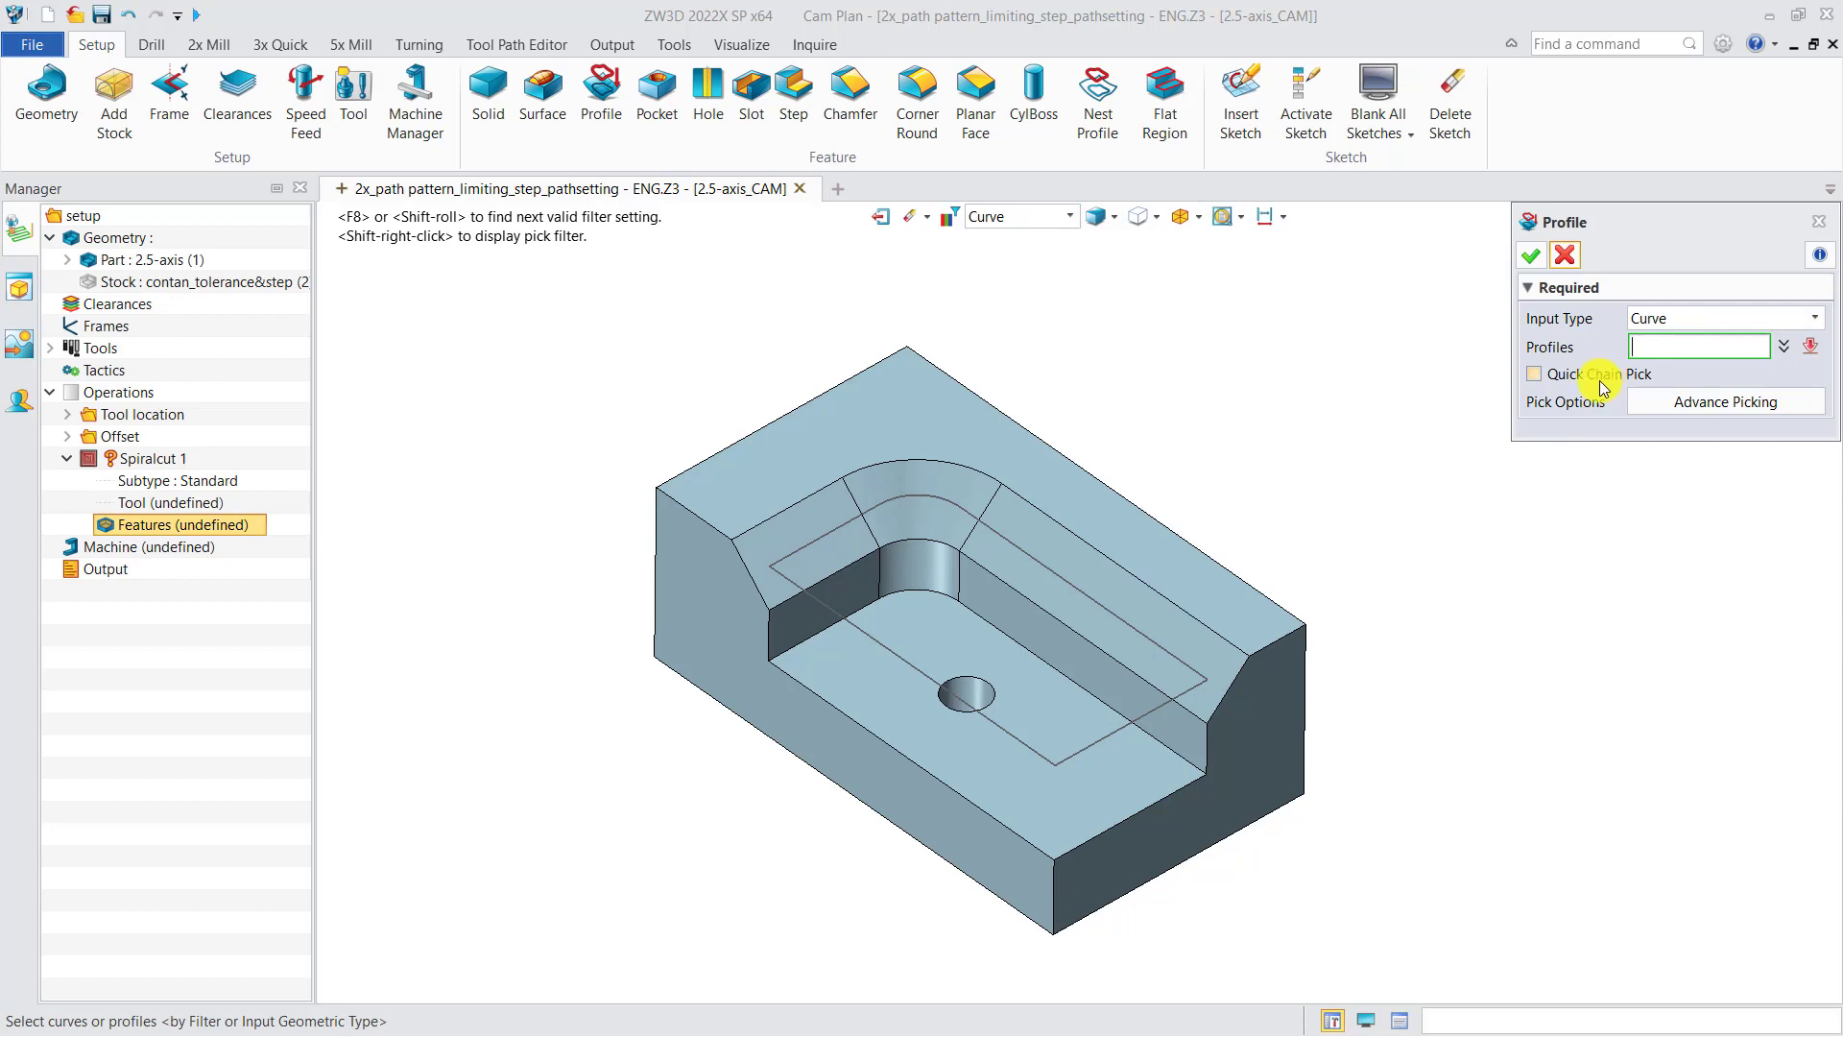
{"action": "left_click", "coordinate": [1536, 376]}
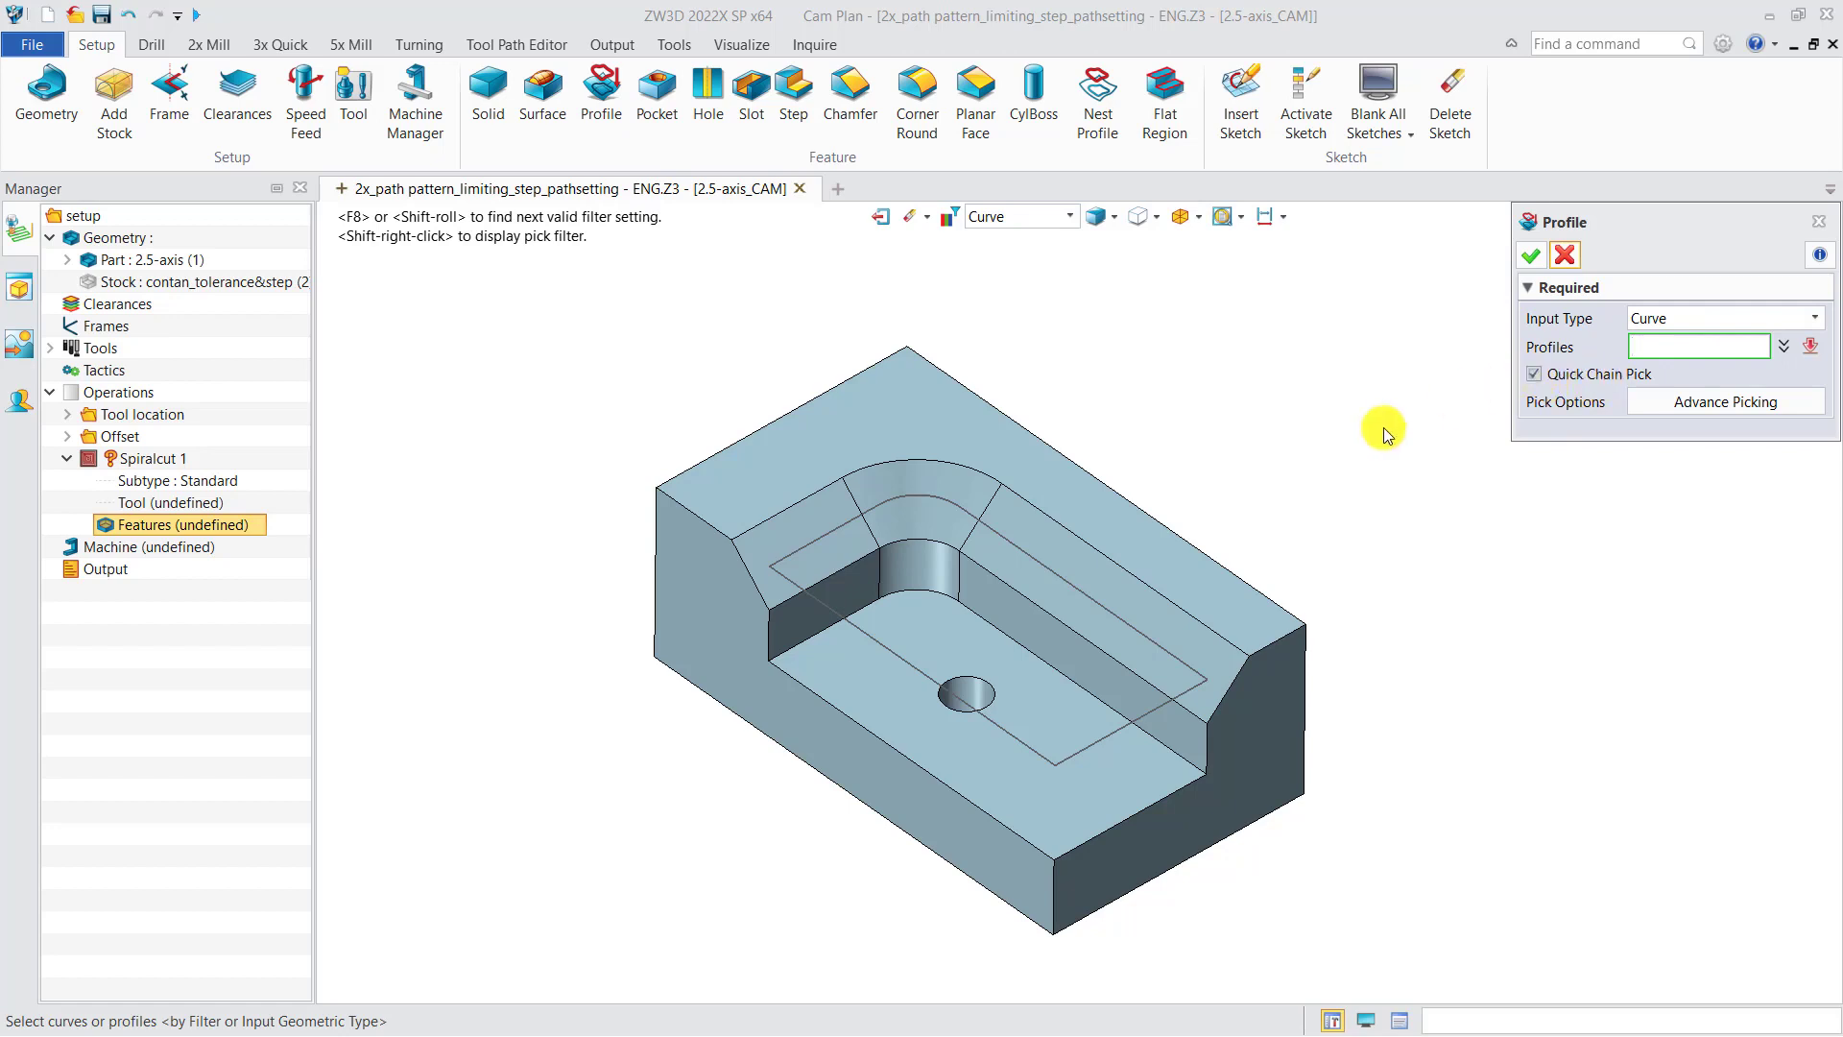
{"action": "left_click", "coordinate": [1164, 593]}
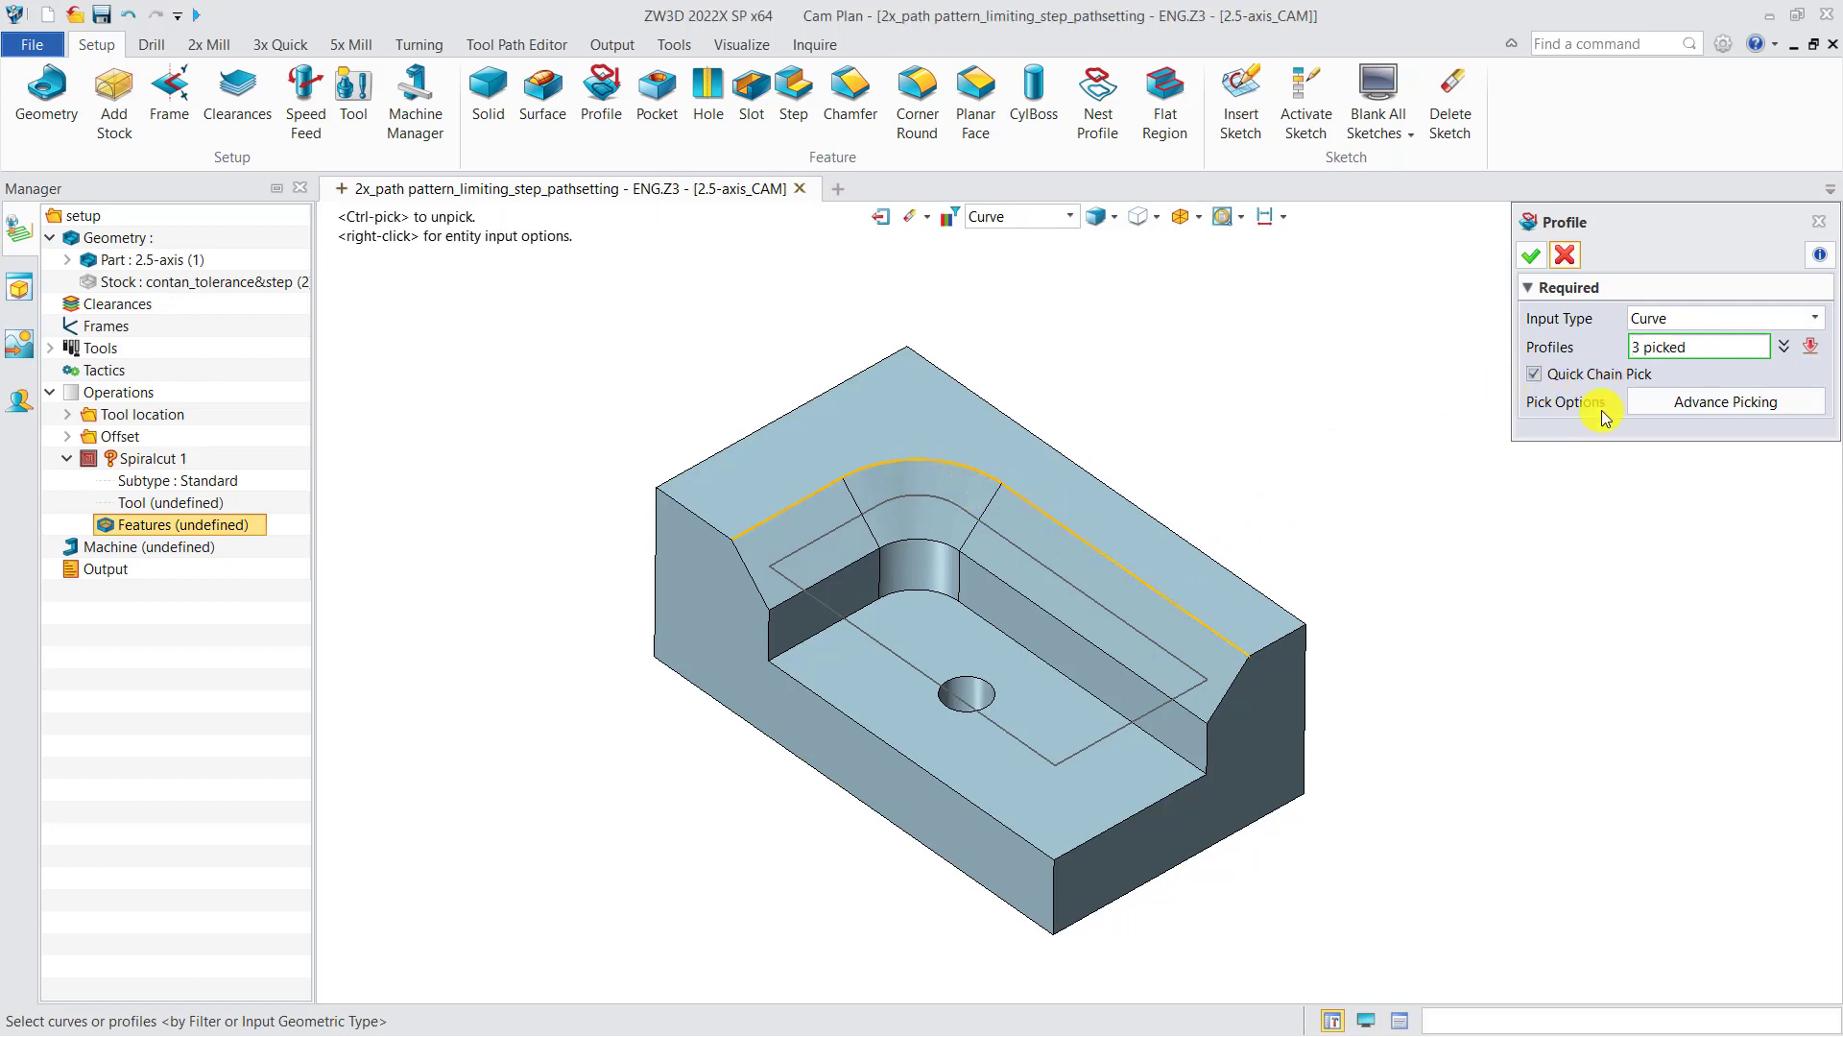
{"action": "left_click", "coordinate": [1784, 347]}
{"action": "left_click_drag", "start_coordinate": [1708, 392], "coordinate": [1690, 354]}
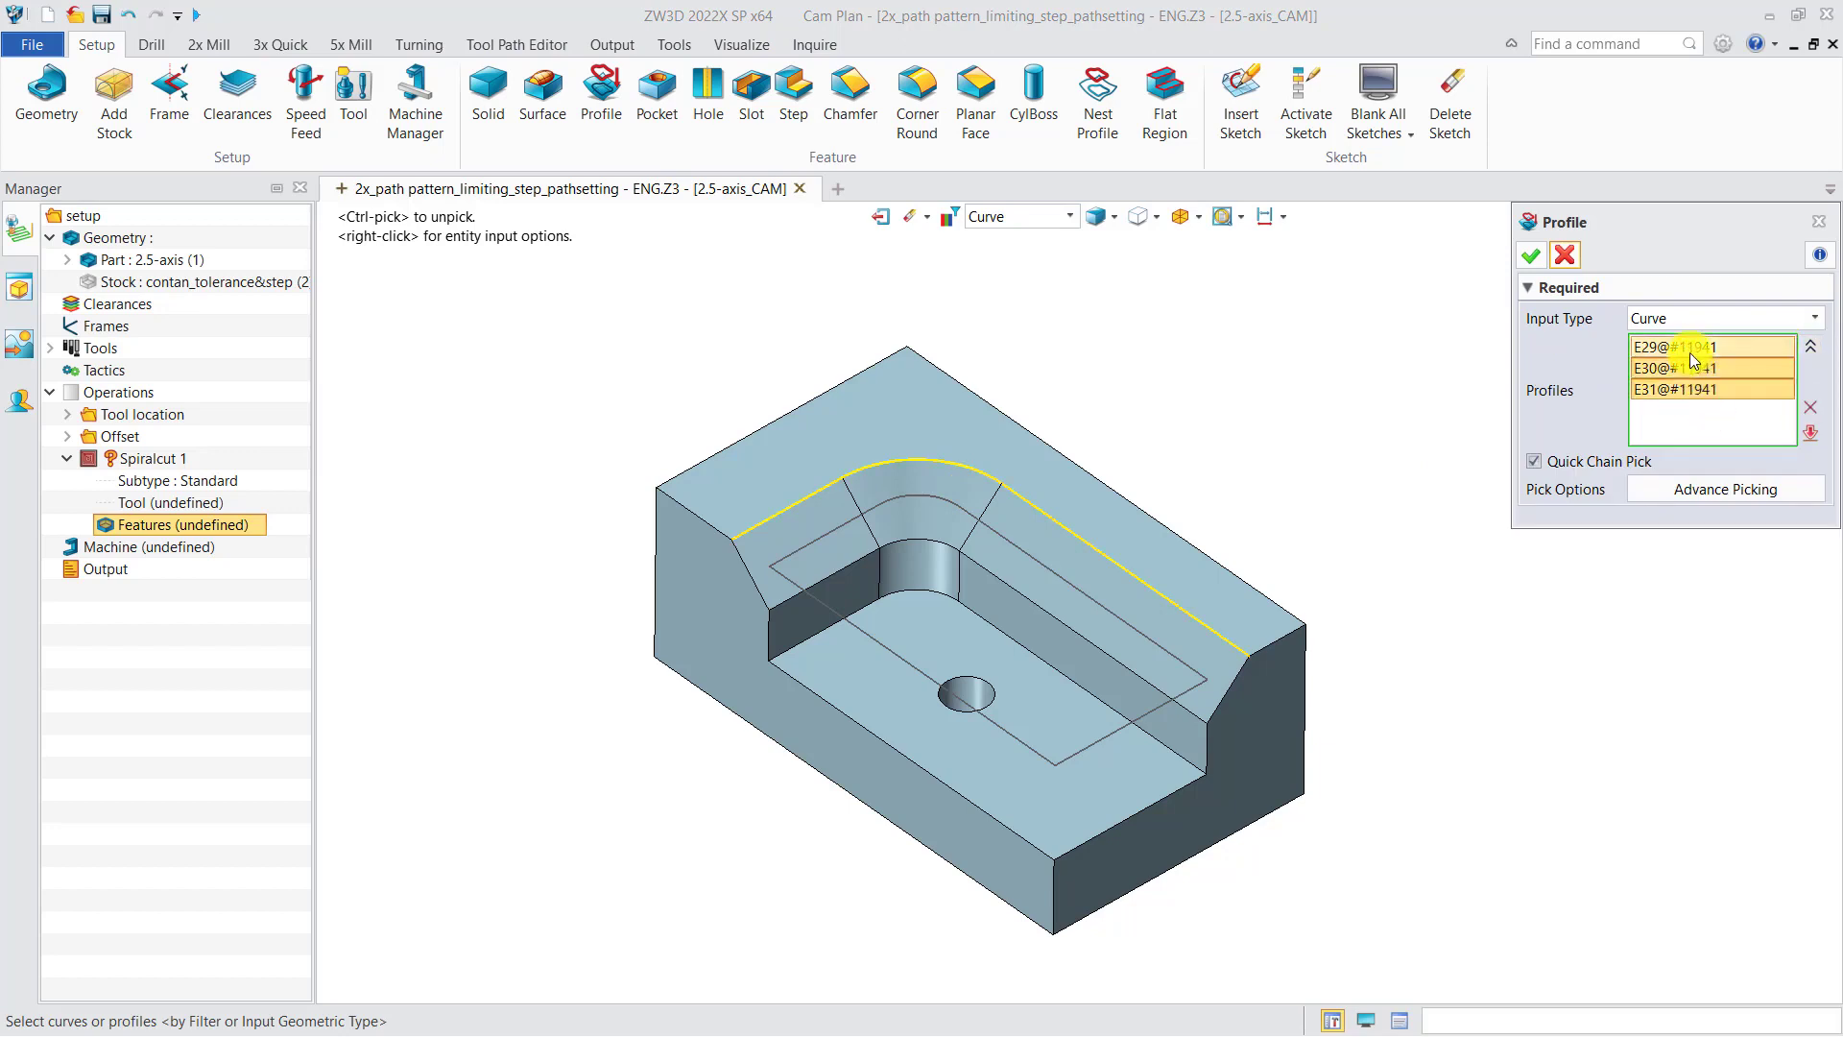
{"action": "key", "text": "Delete"}
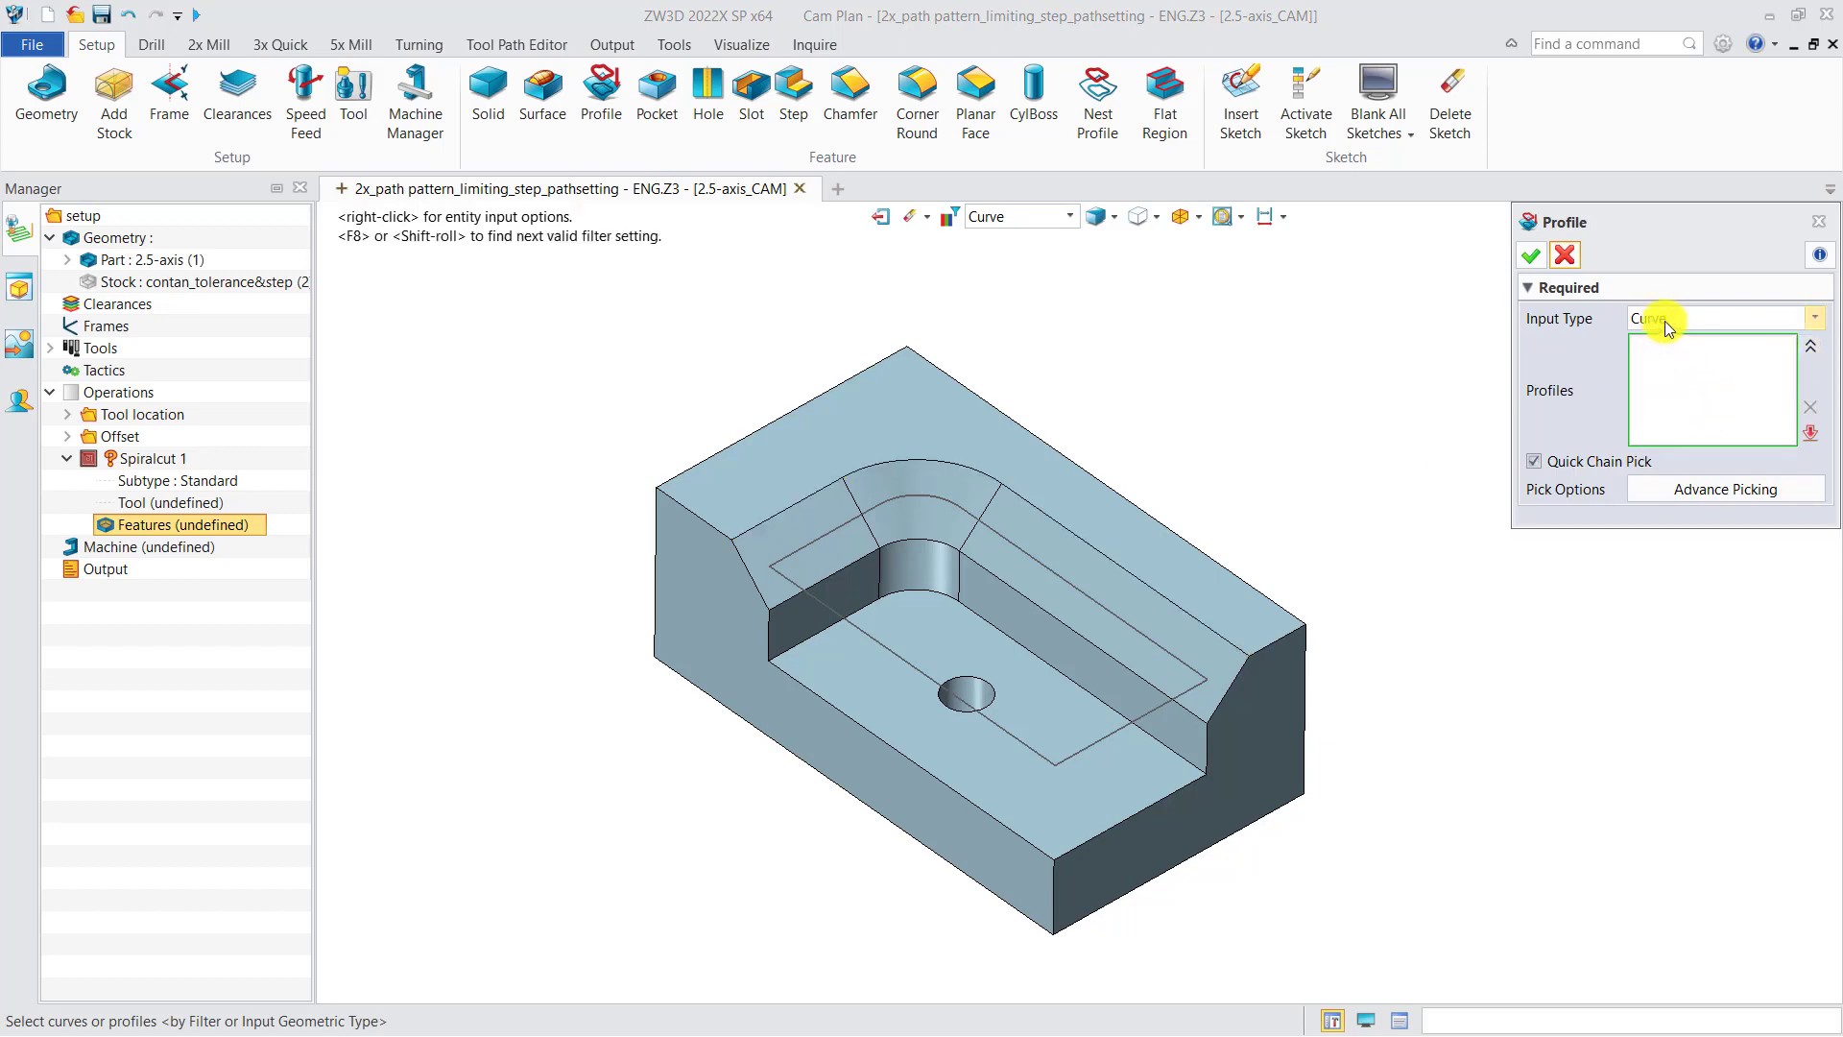
Step: Create a Surface profile from the pocket floor face with Quick Chain Pick off, then close the resulting feature dialog
{"action": "left_click", "coordinate": [1665, 321]}
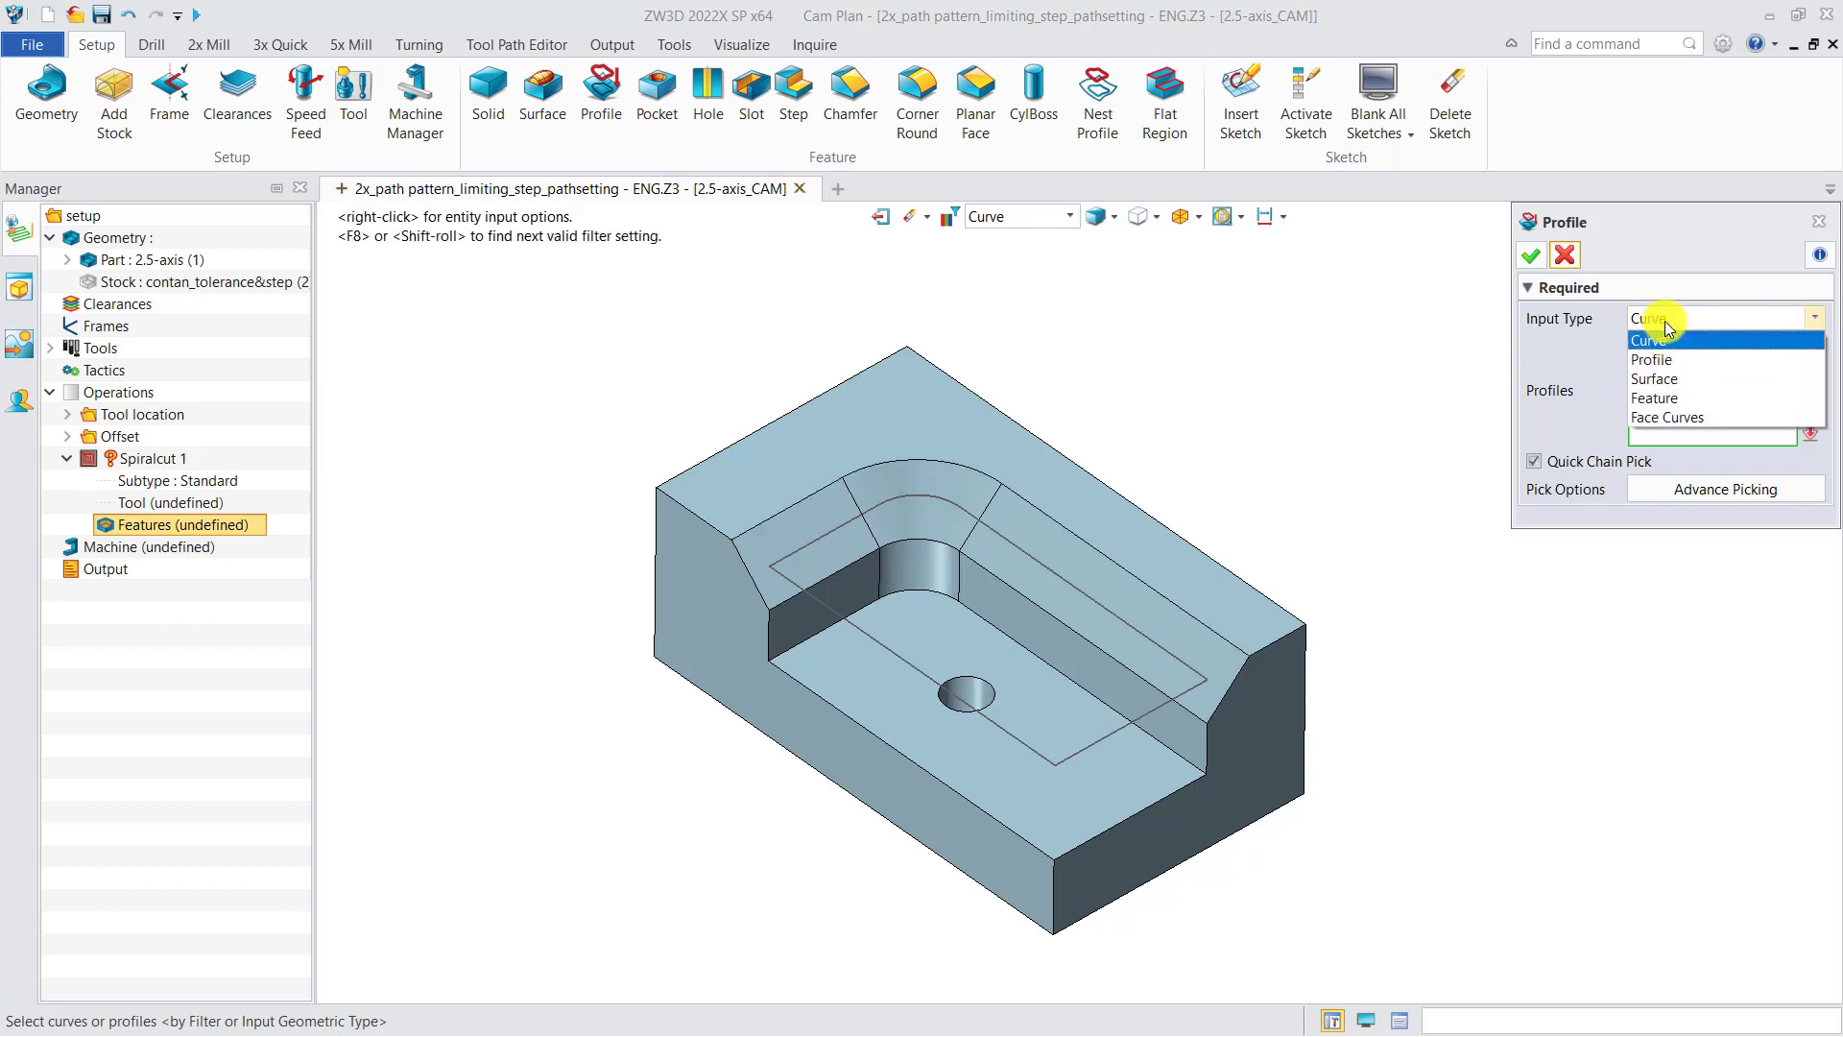
{"action": "left_click", "coordinate": [1669, 383]}
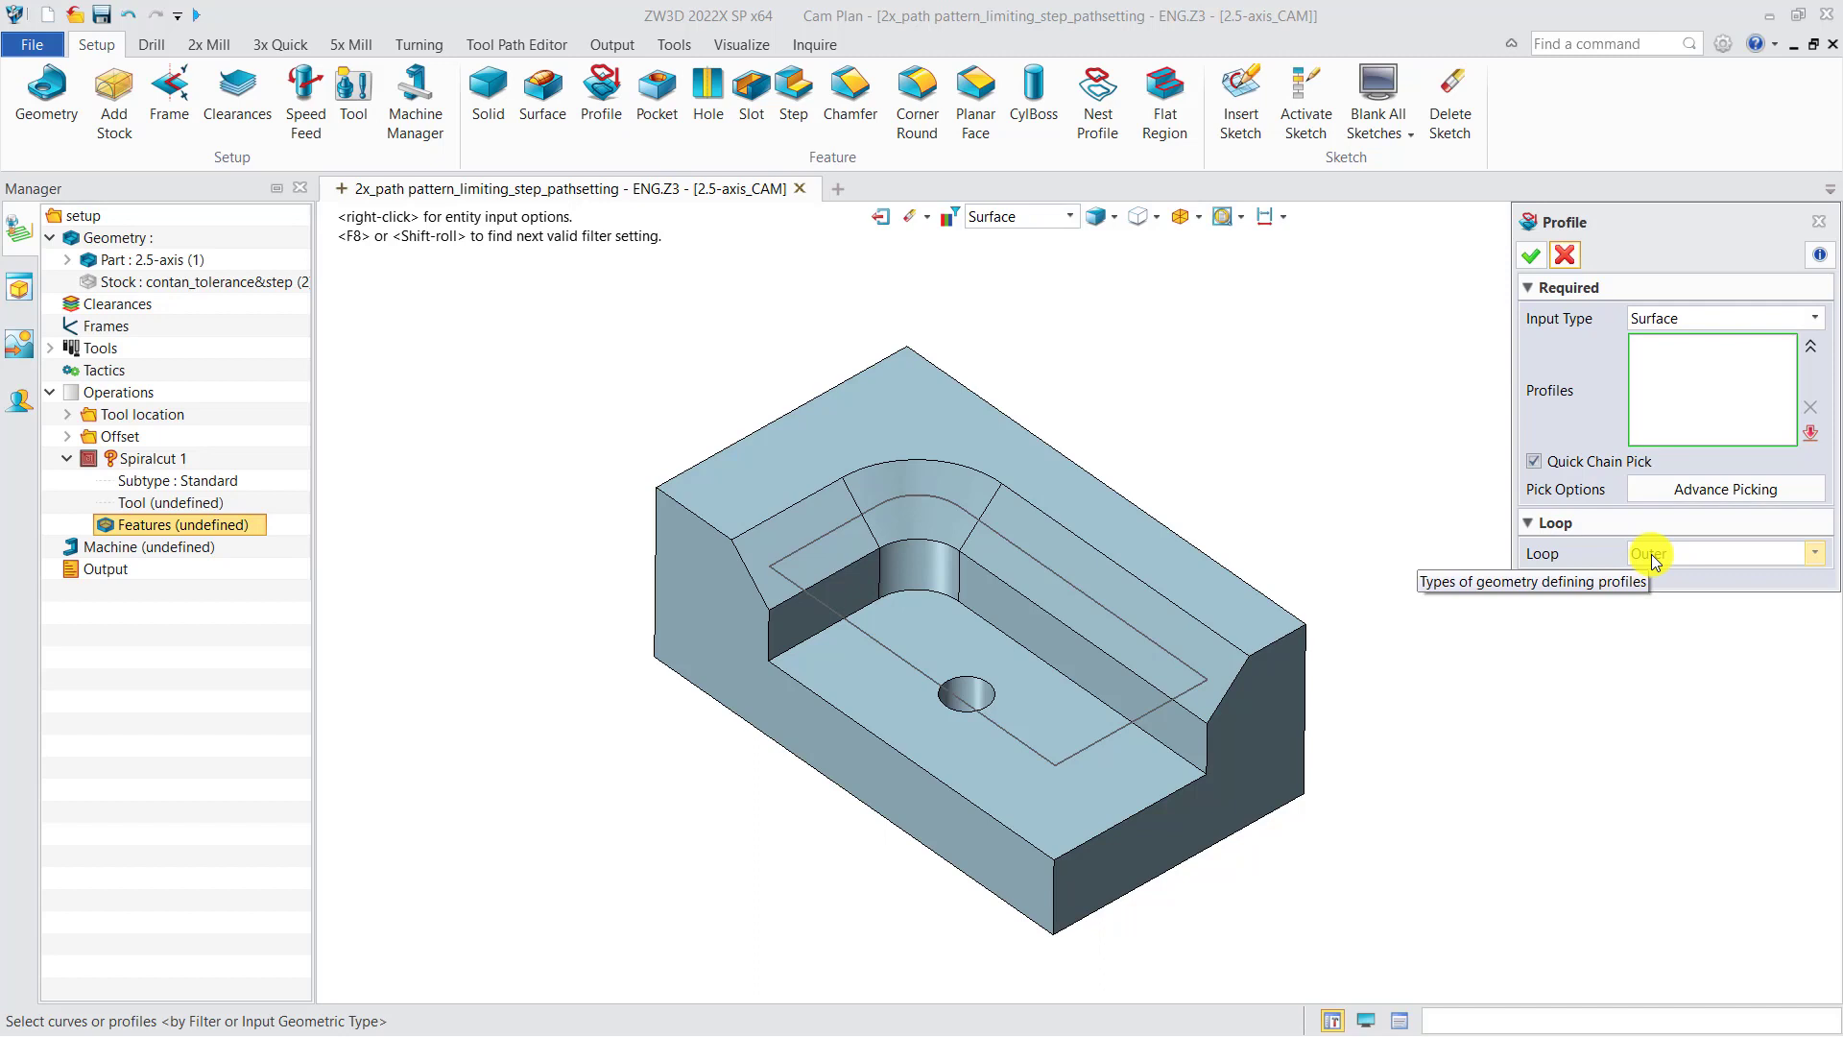
{"action": "left_click", "coordinate": [1536, 463]}
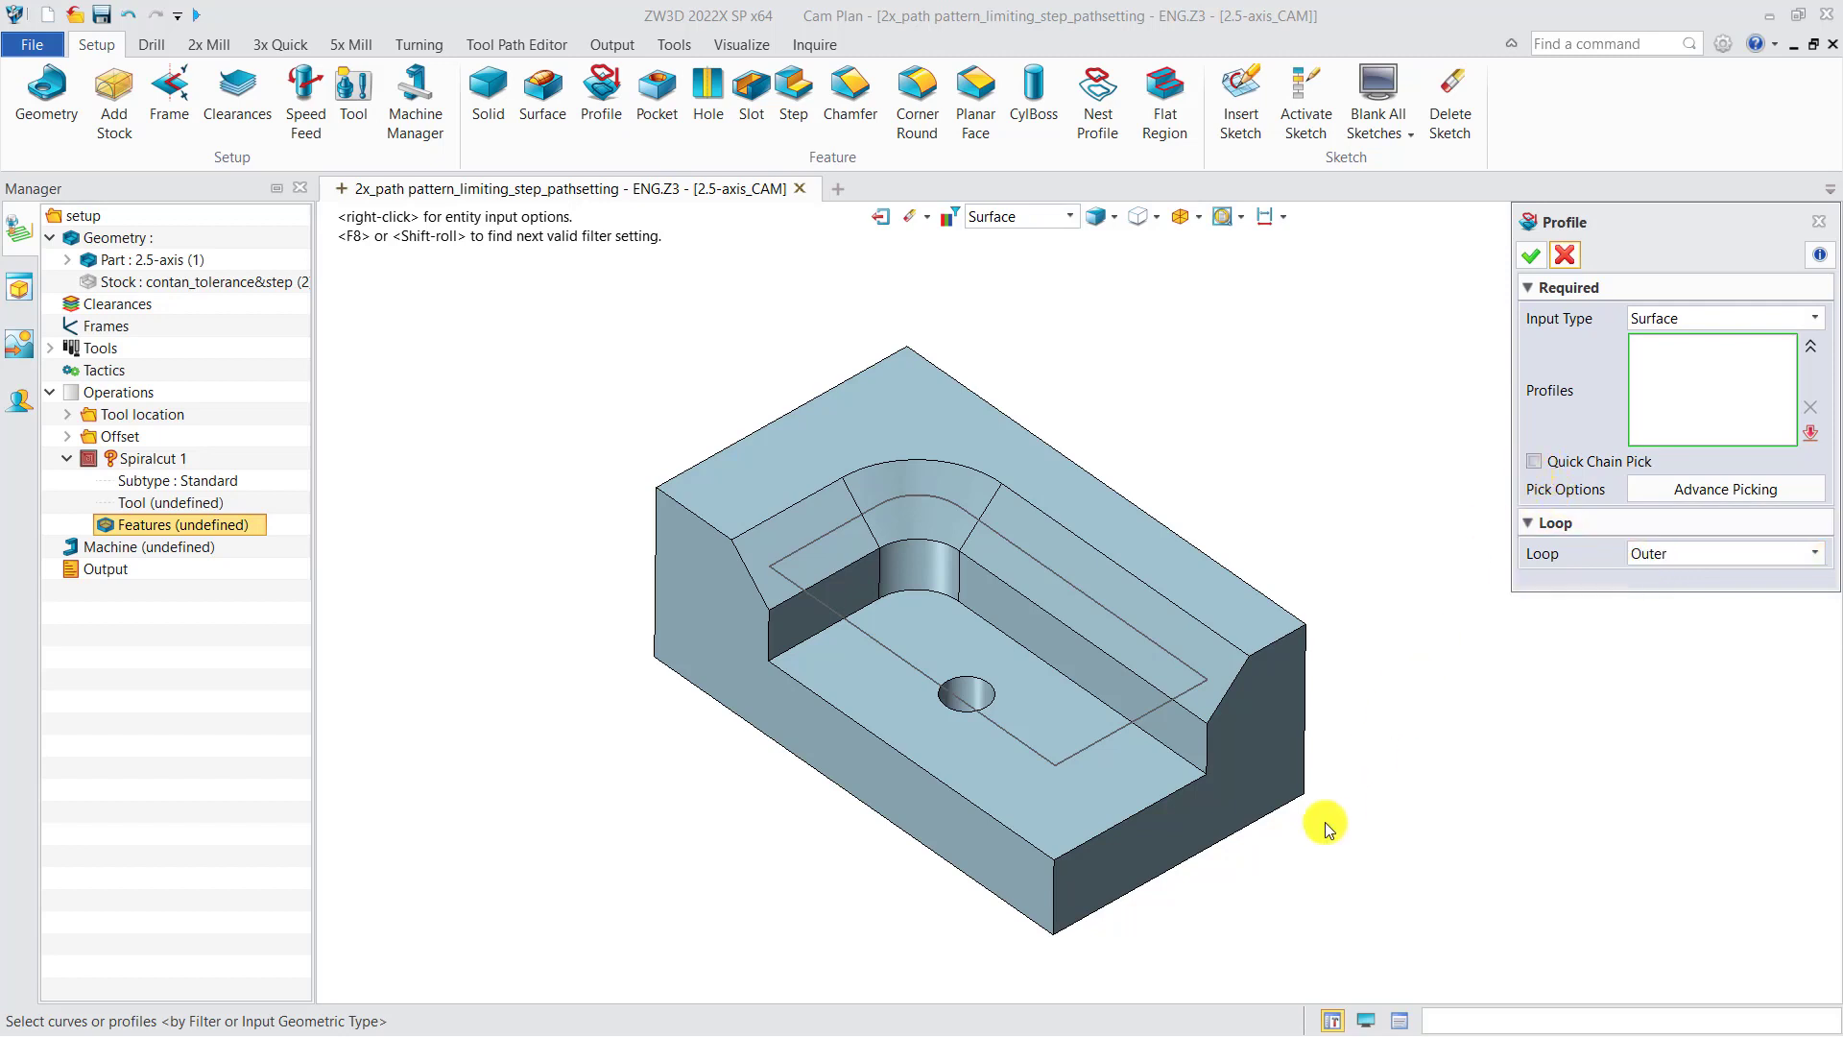
{"action": "left_click", "coordinate": [1115, 796]}
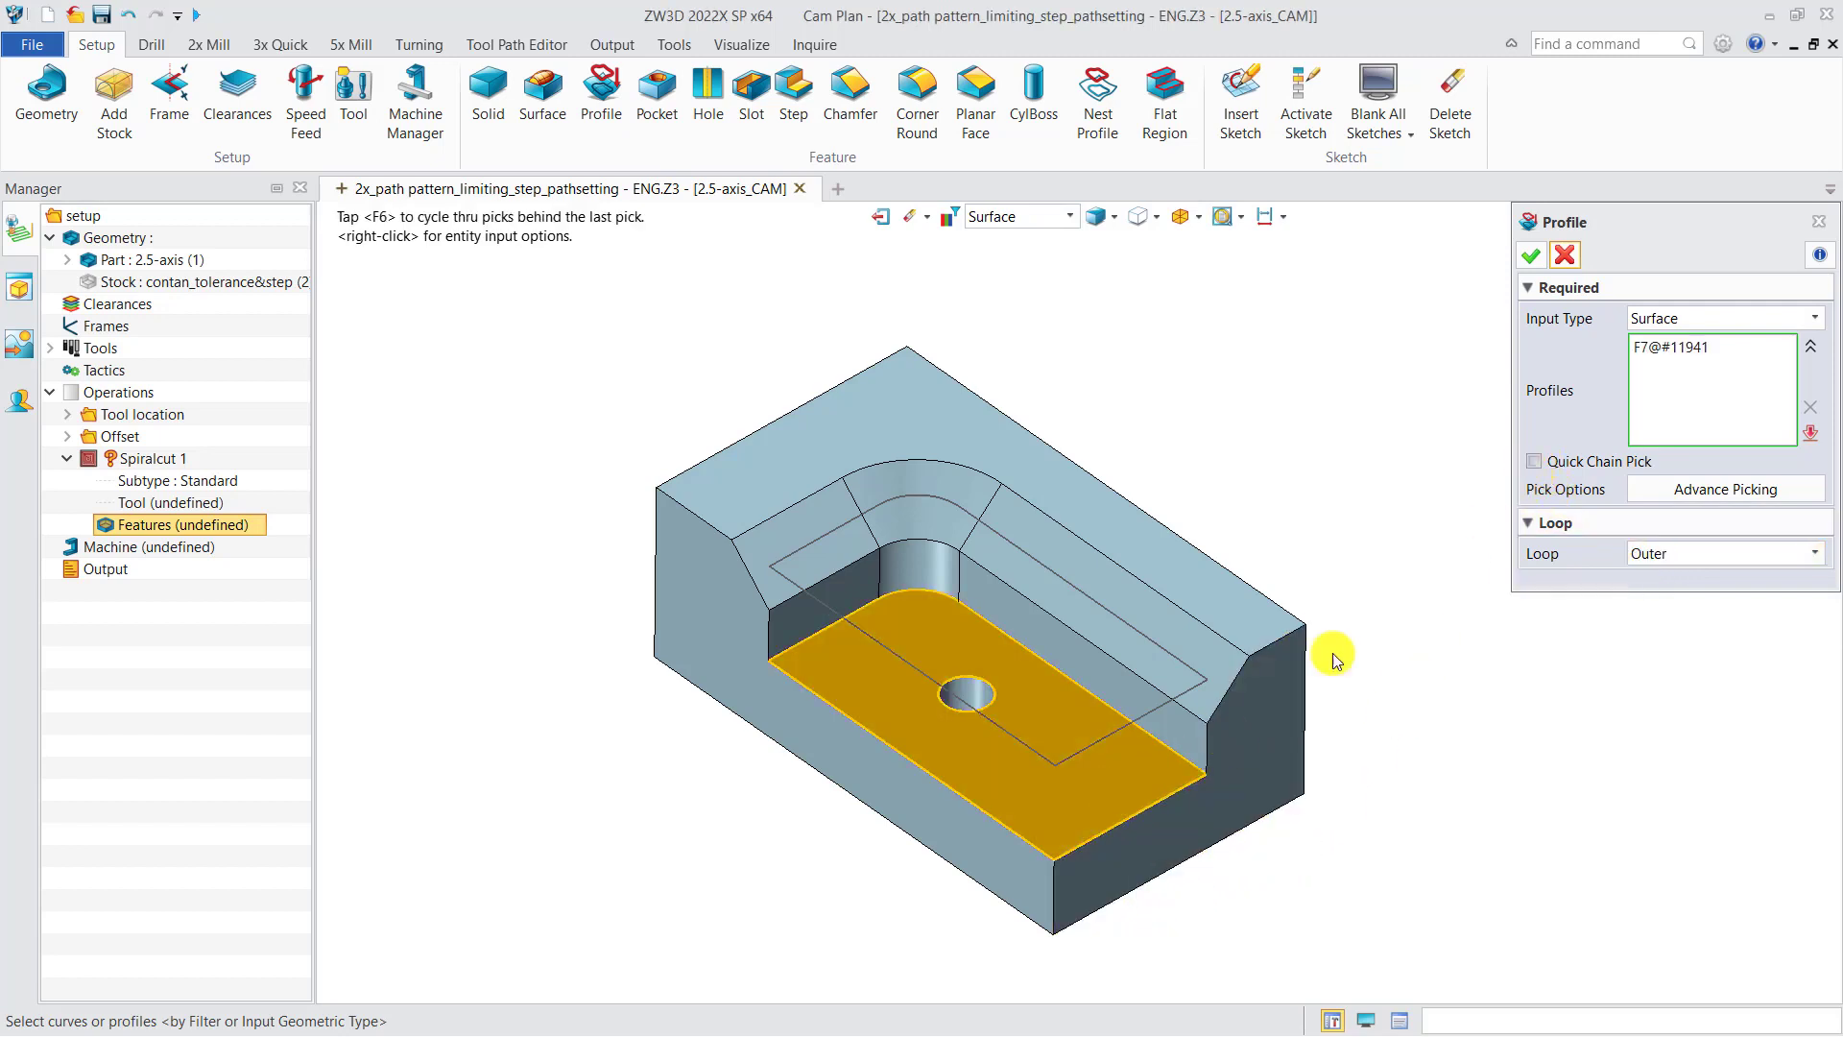
{"action": "left_click", "coordinate": [1533, 257]}
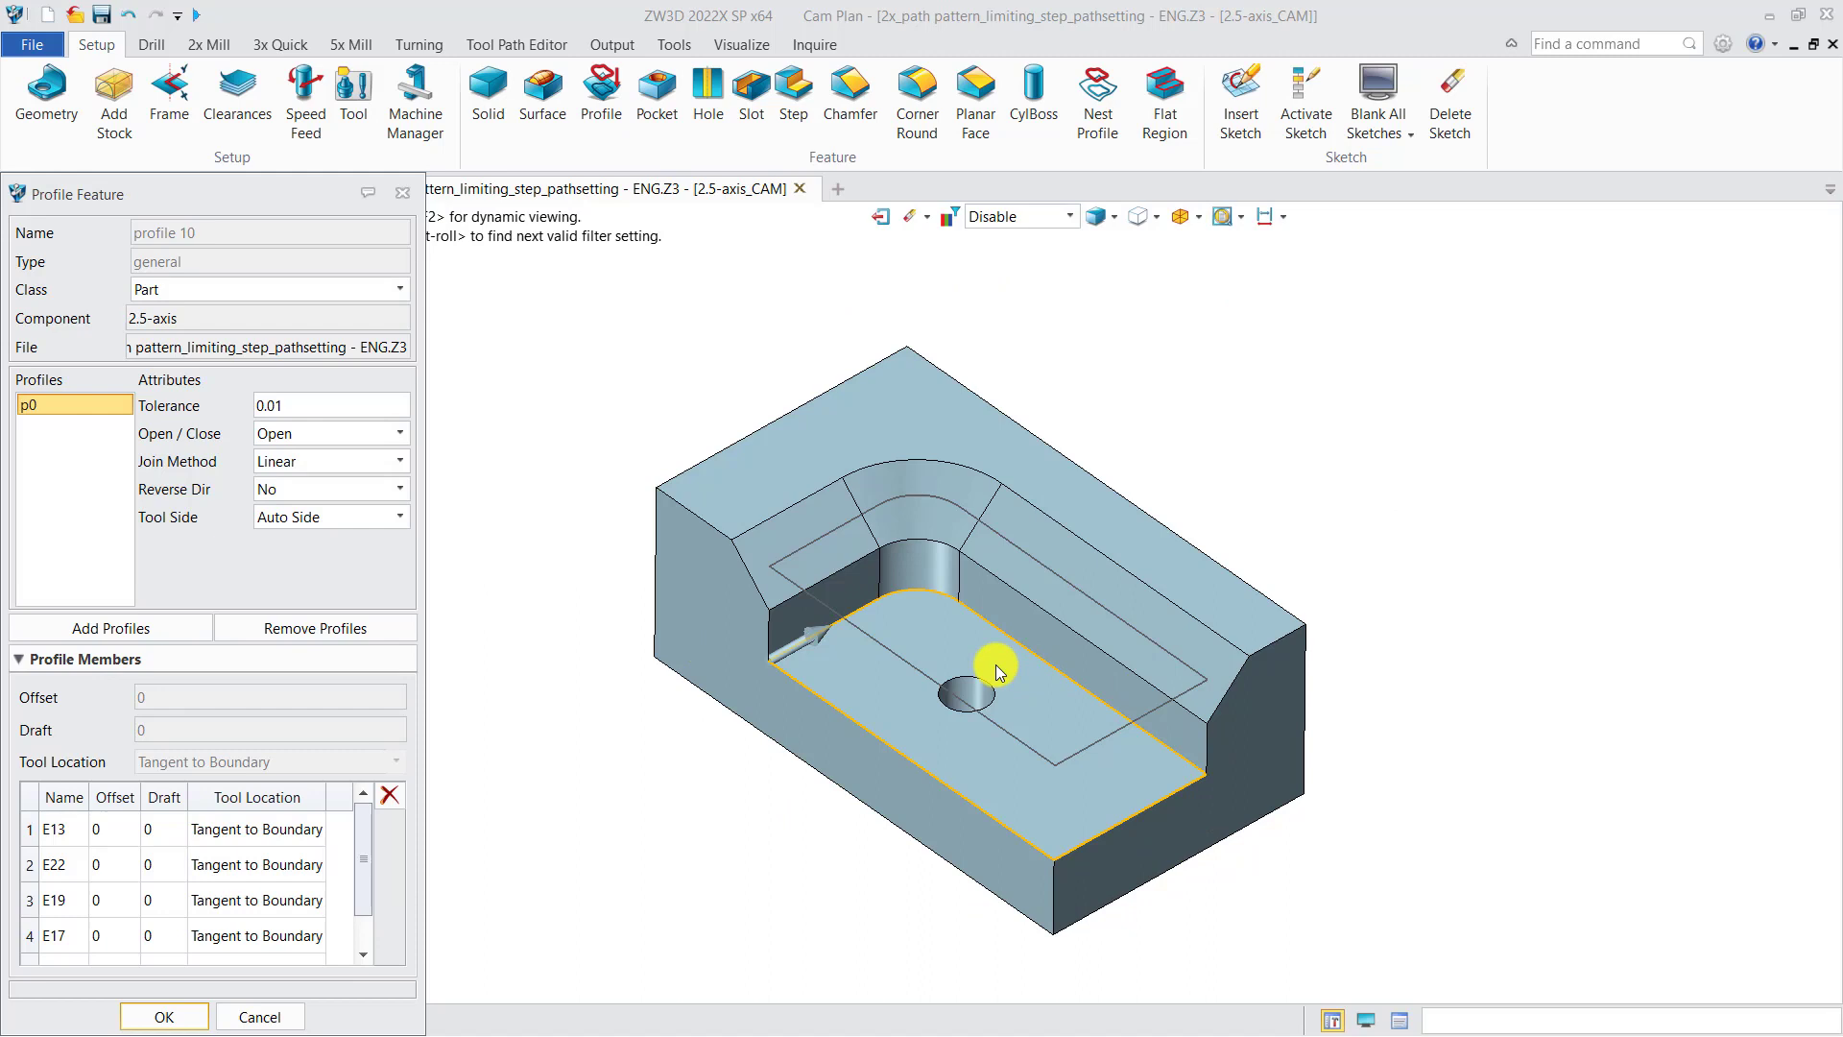
{"action": "left_click", "coordinate": [402, 194]}
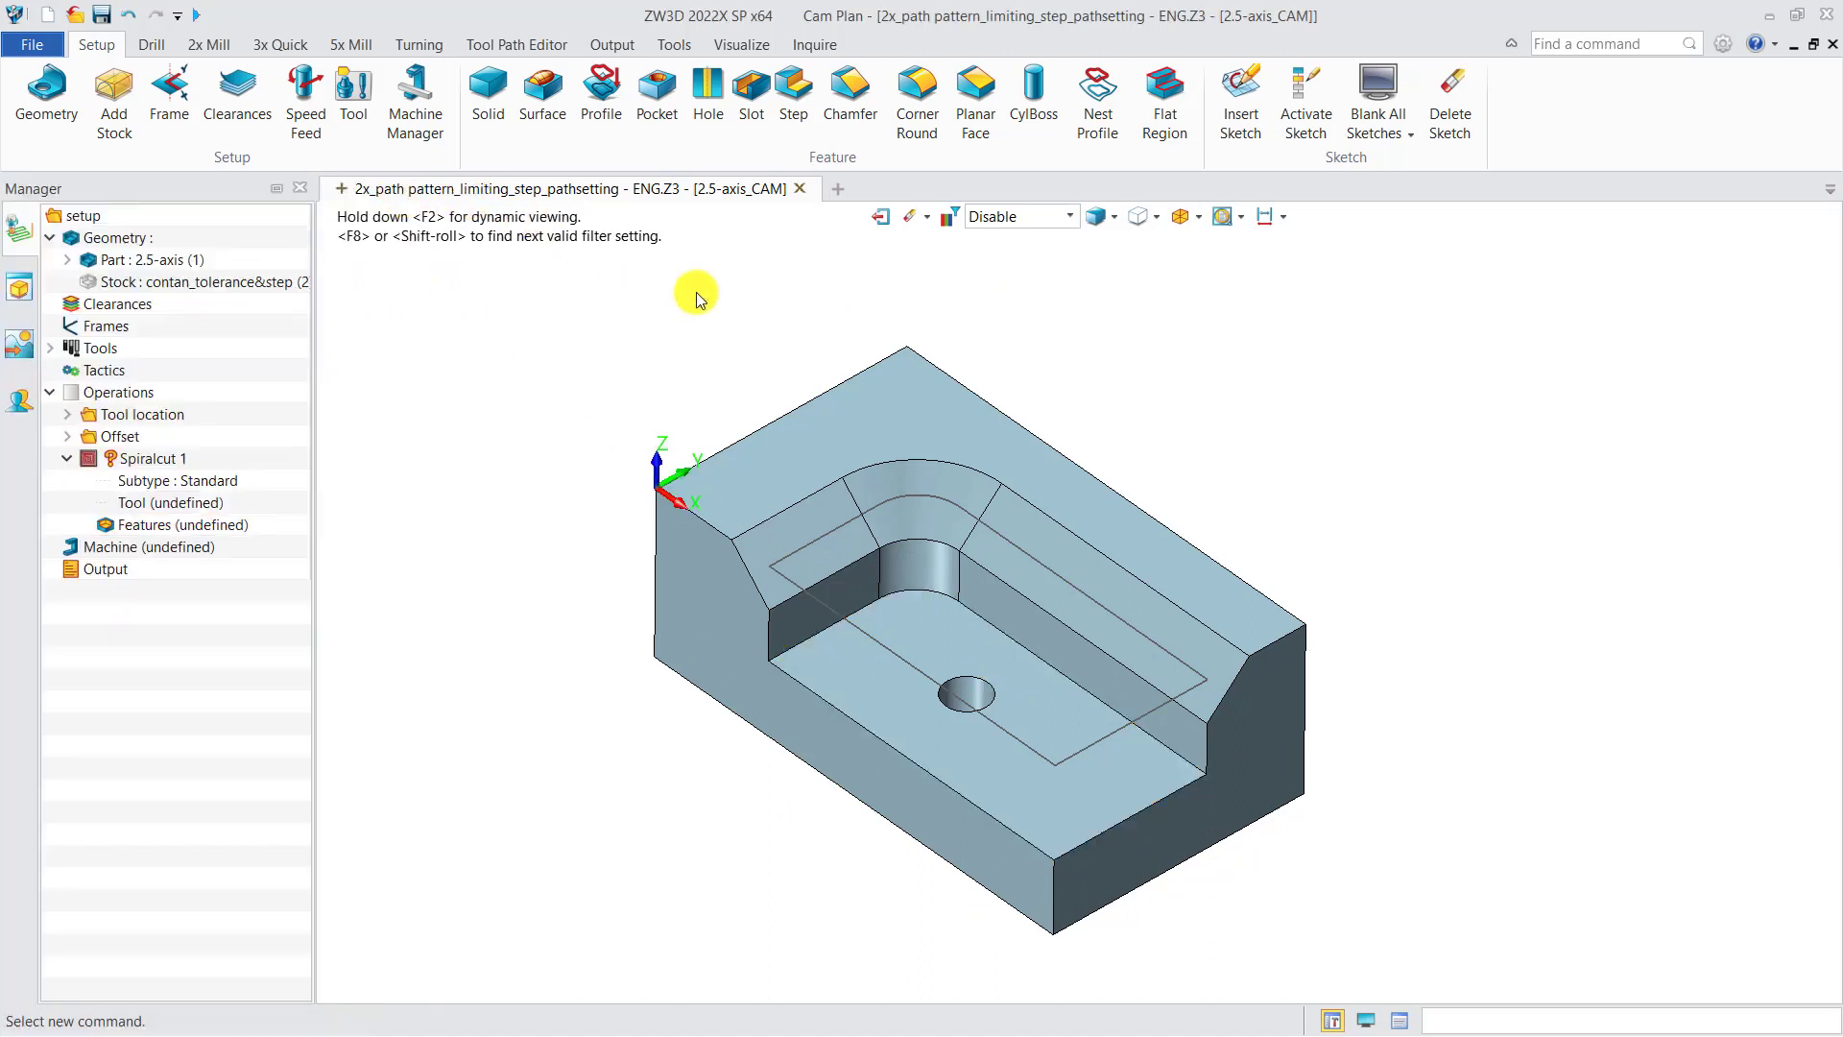
Step: Create a Surface profile from the pocket floor face with the loop set to Inner
{"action": "left_click", "coordinate": [603, 91]}
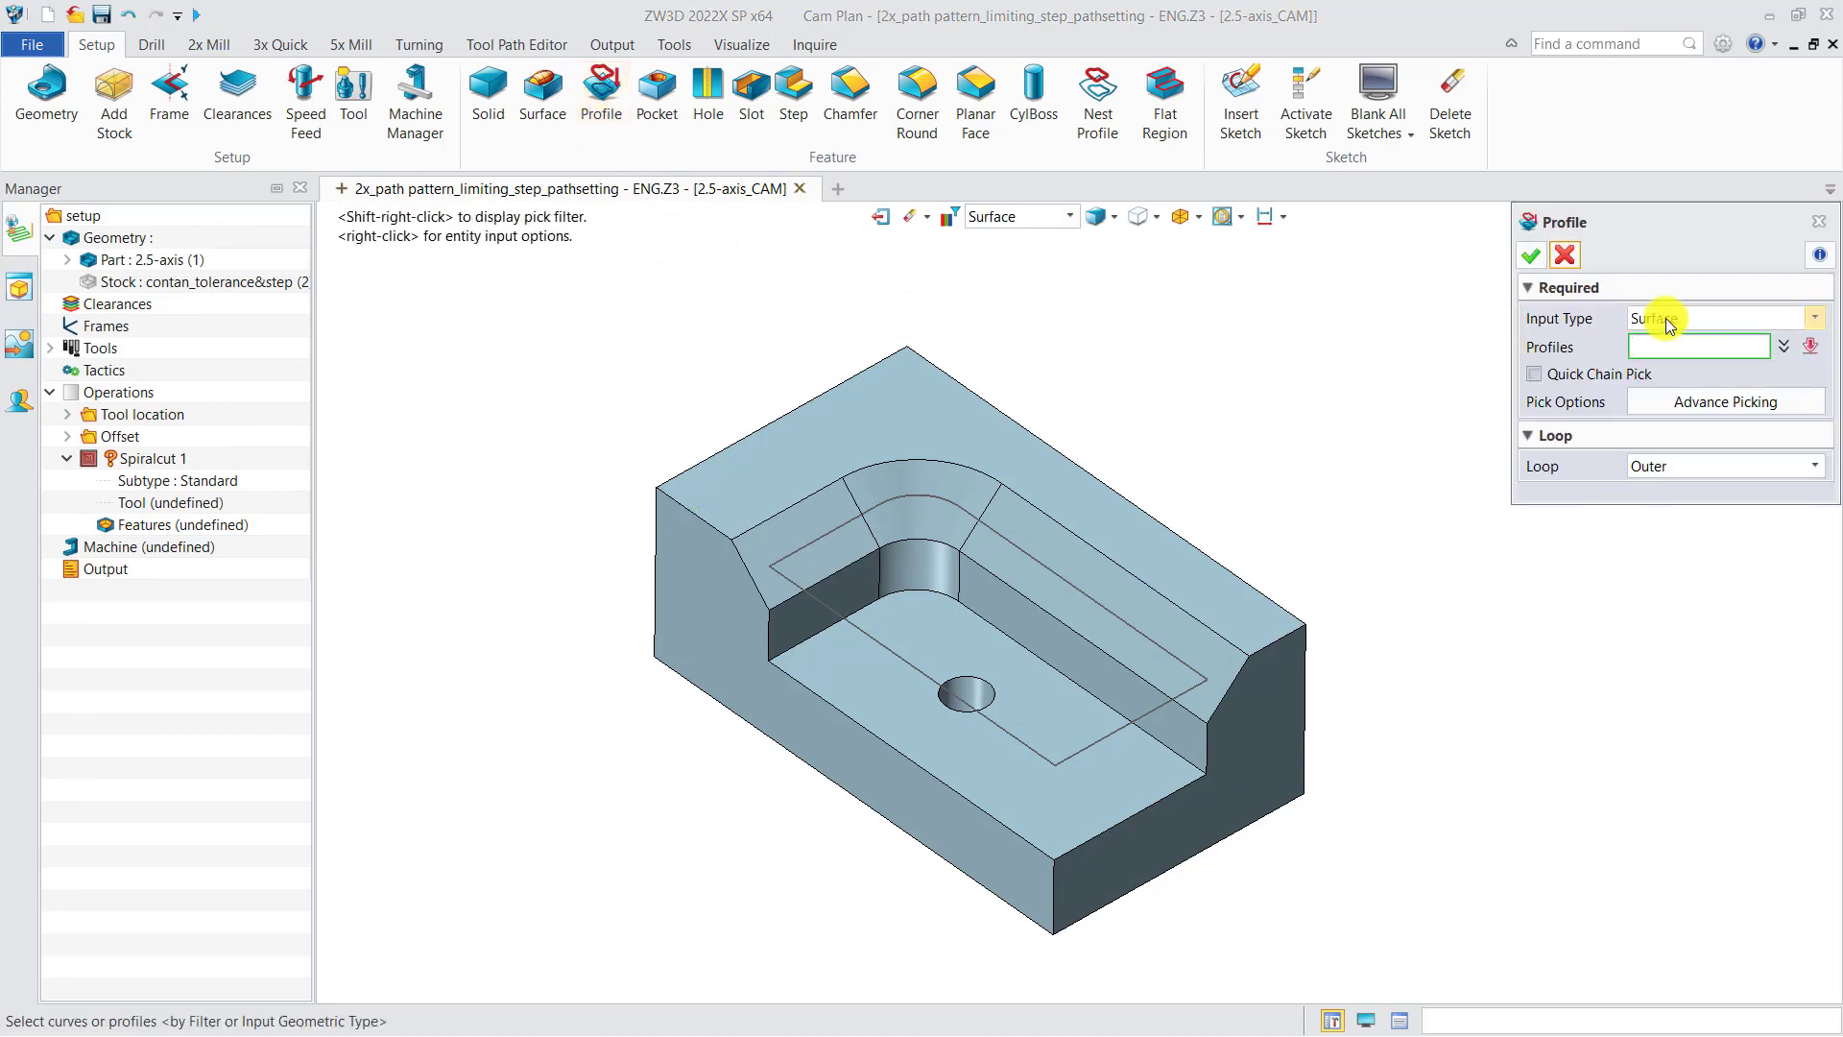
{"action": "left_click", "coordinate": [1660, 477]}
{"action": "left_click", "coordinate": [1663, 493]}
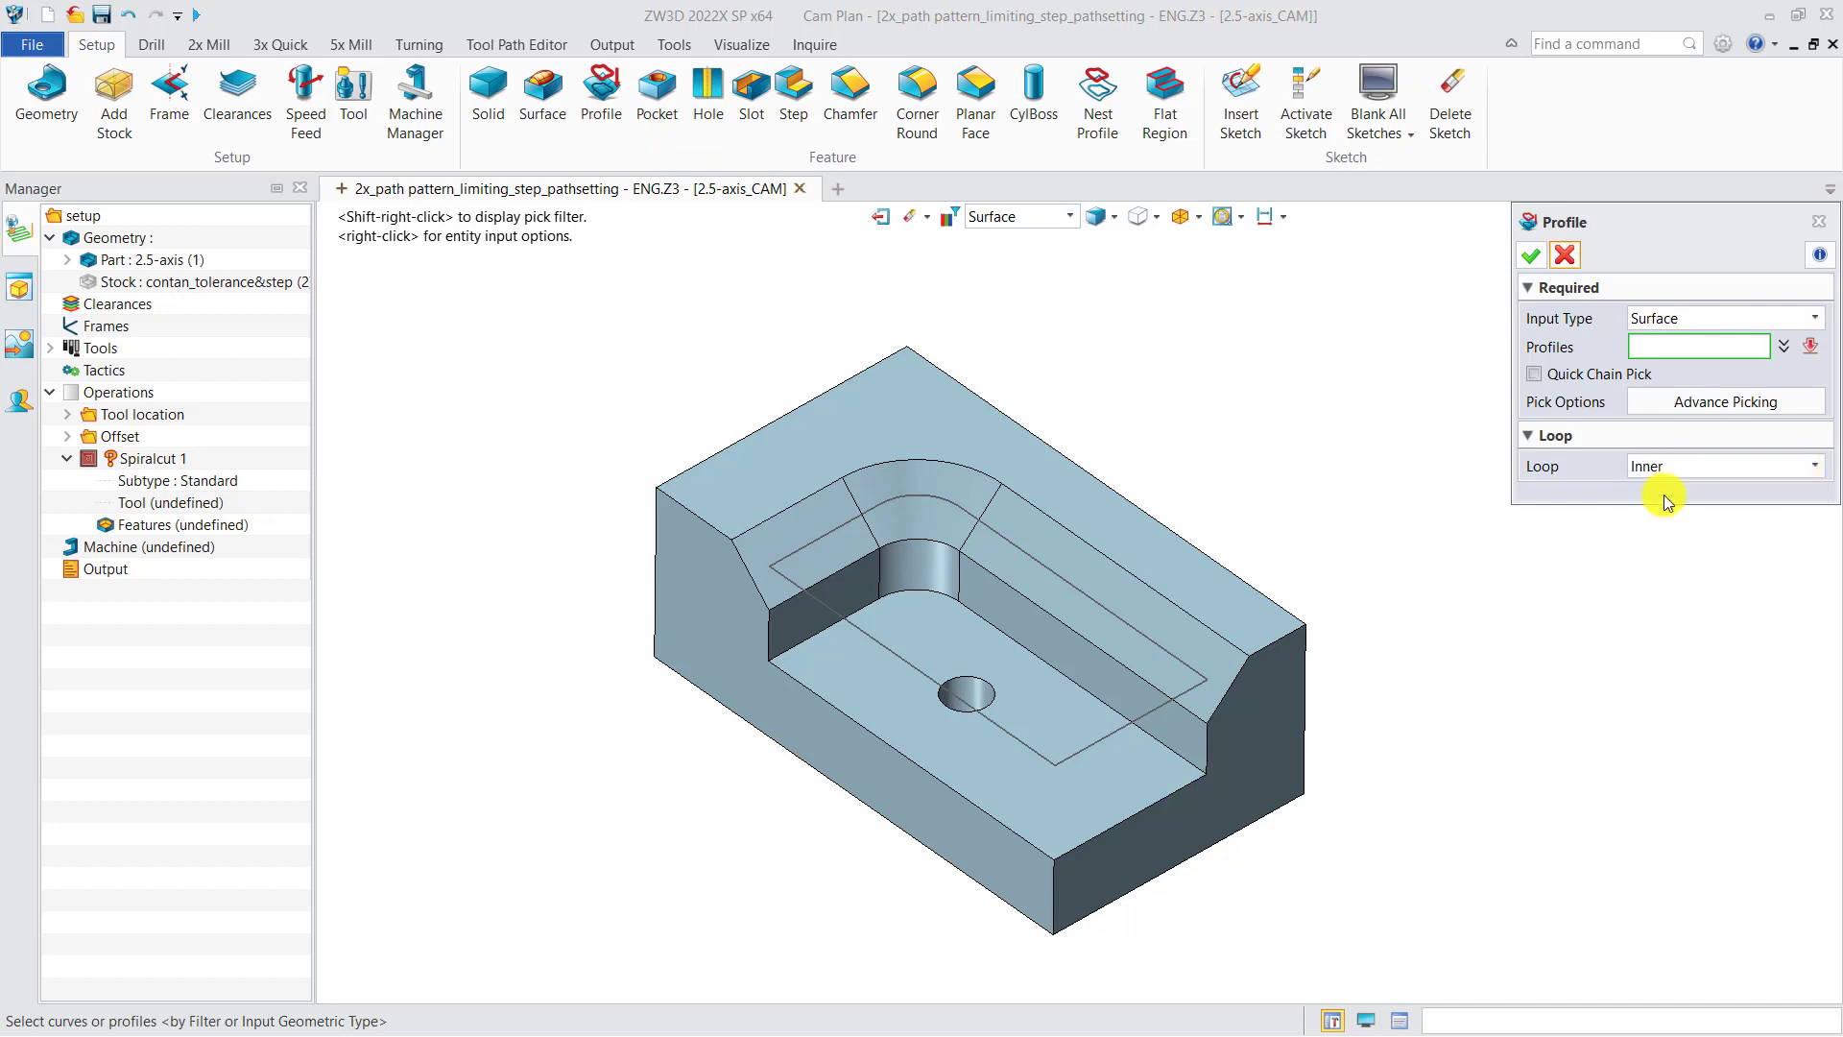
{"action": "left_click", "coordinate": [1114, 789]}
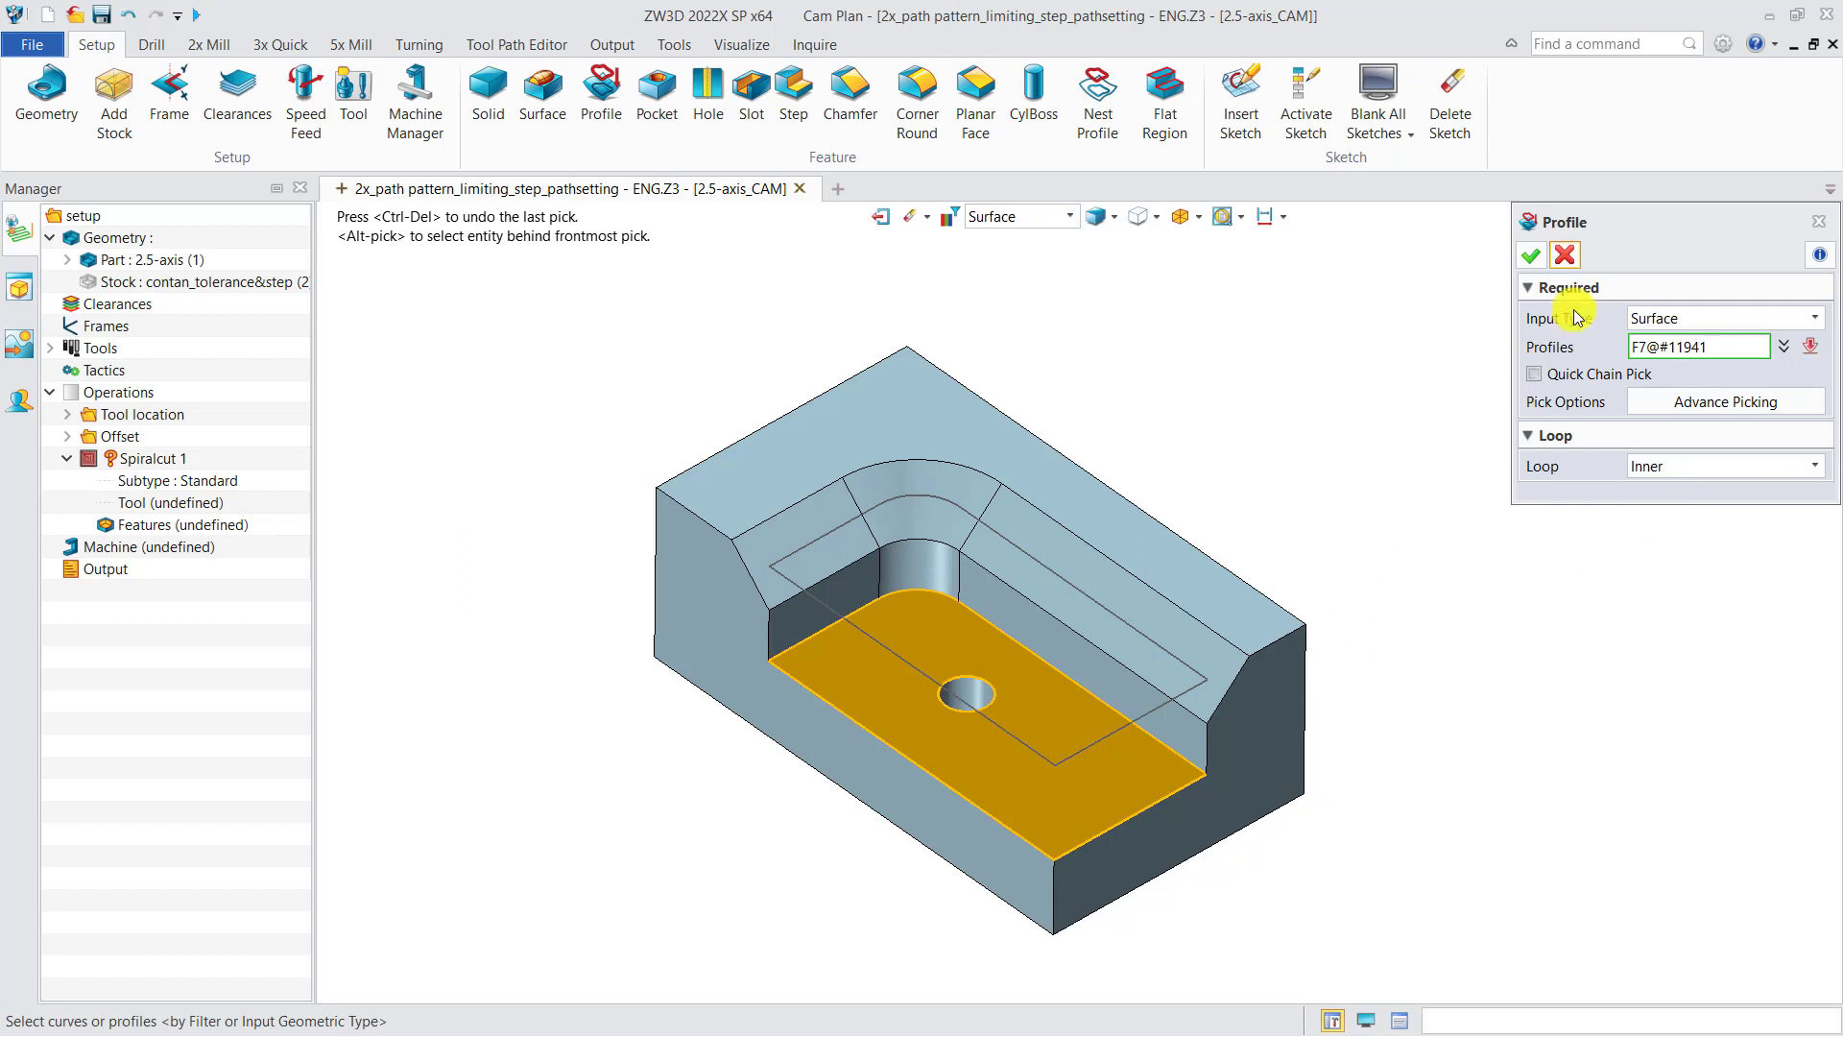
{"action": "left_click", "coordinate": [1531, 255]}
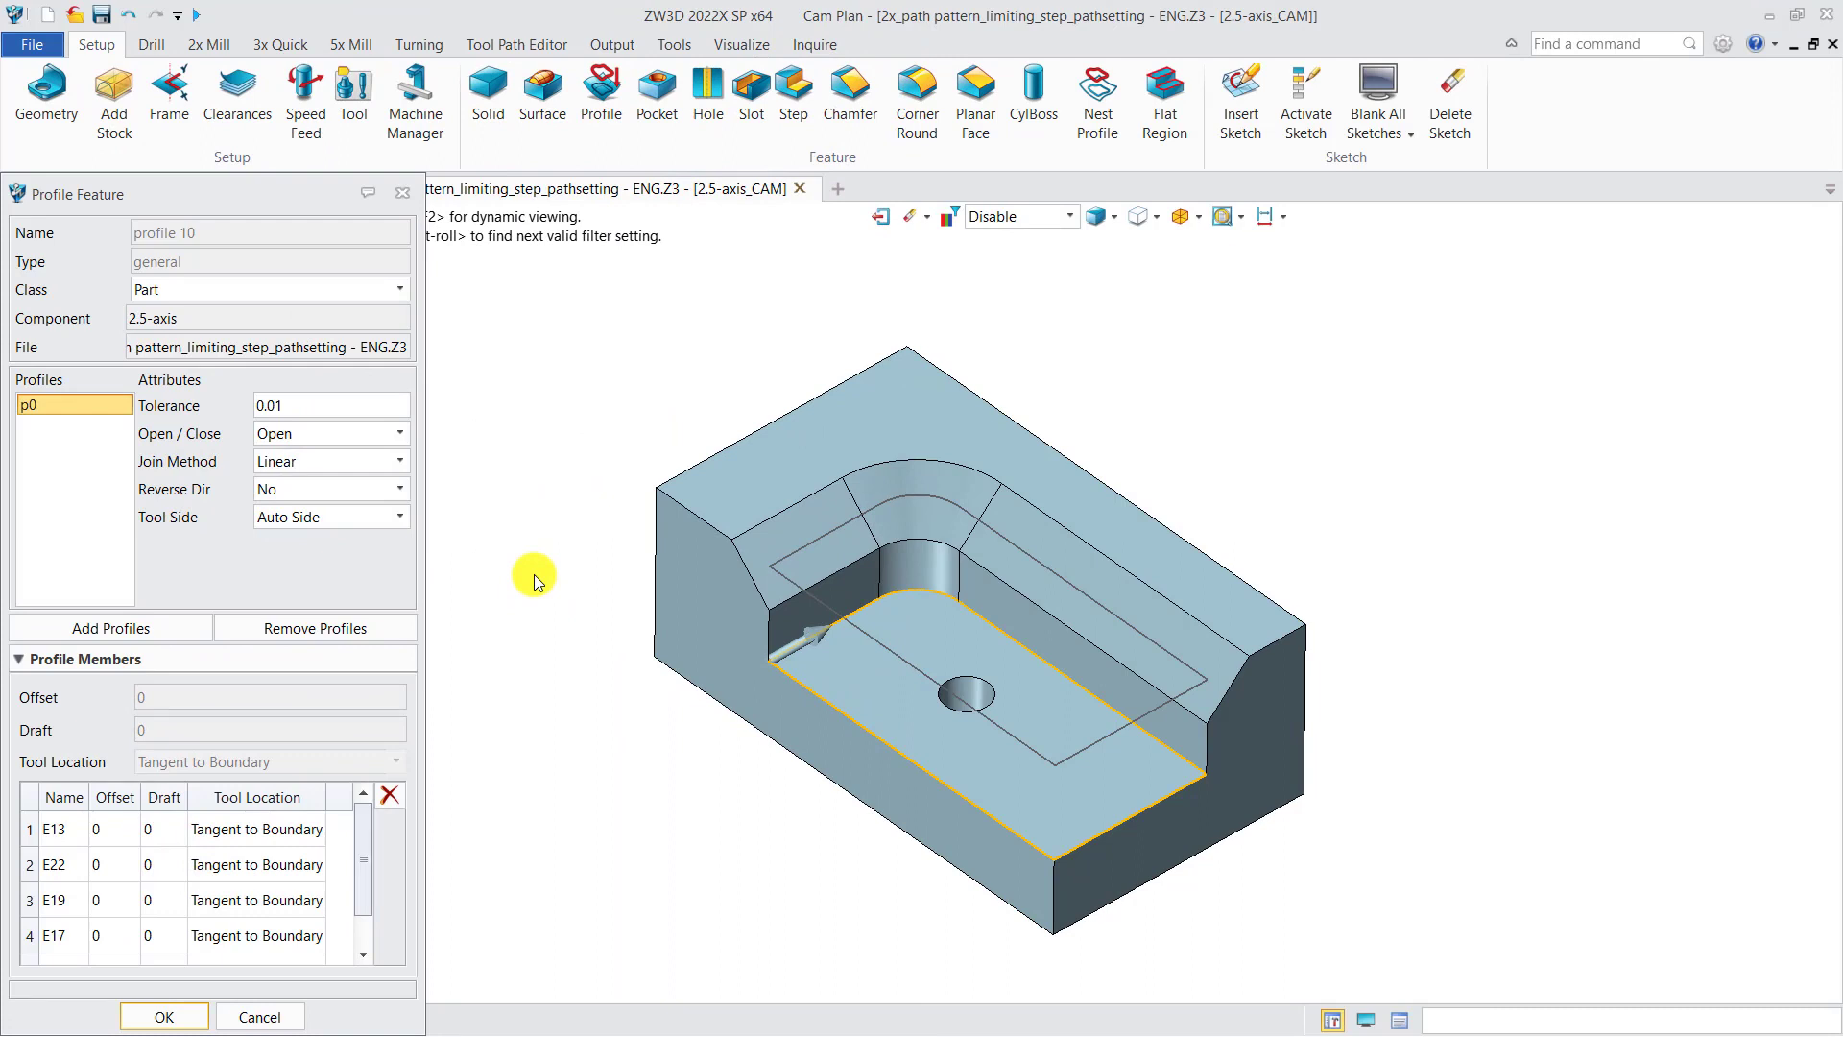
Step: Add a second profile by picking the top back edge as Curve input, then remove the added profile
{"action": "left_click", "coordinate": [184, 294]}
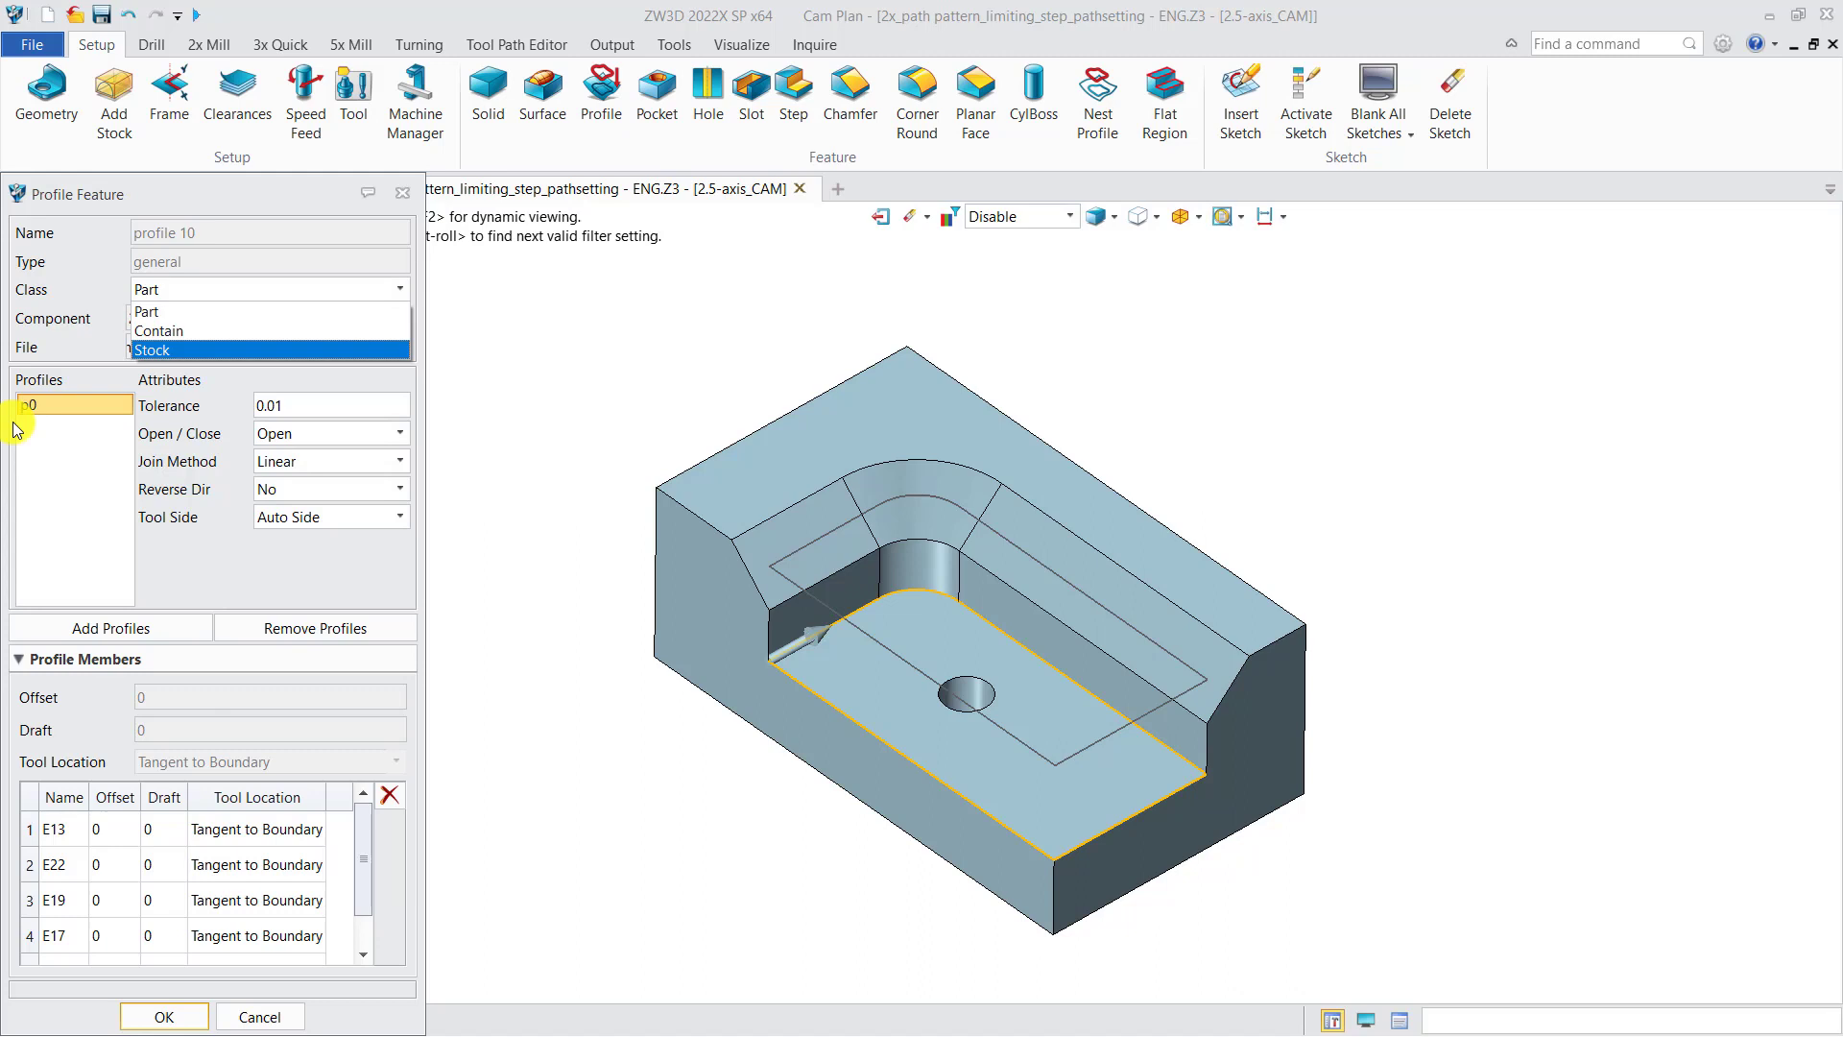
{"action": "left_click", "coordinate": [108, 628]}
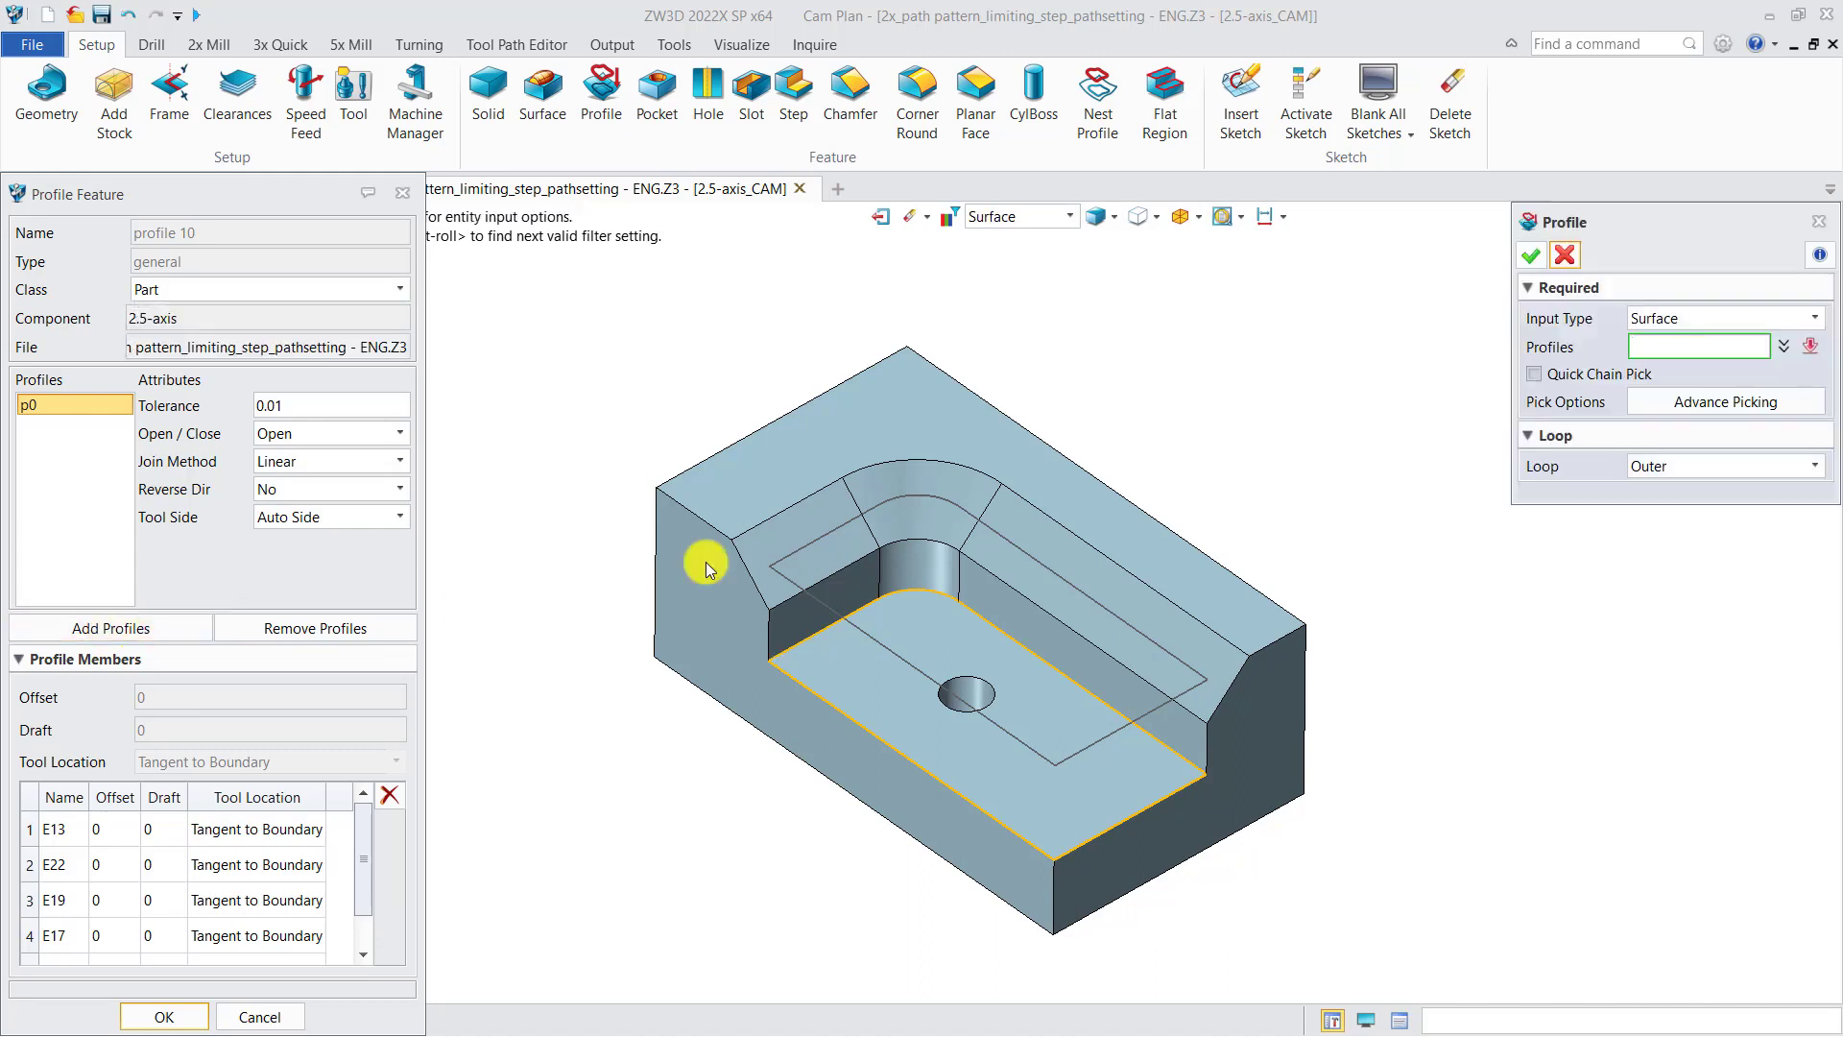
{"action": "left_click", "coordinate": [1653, 319]}
{"action": "left_click", "coordinate": [1666, 340]}
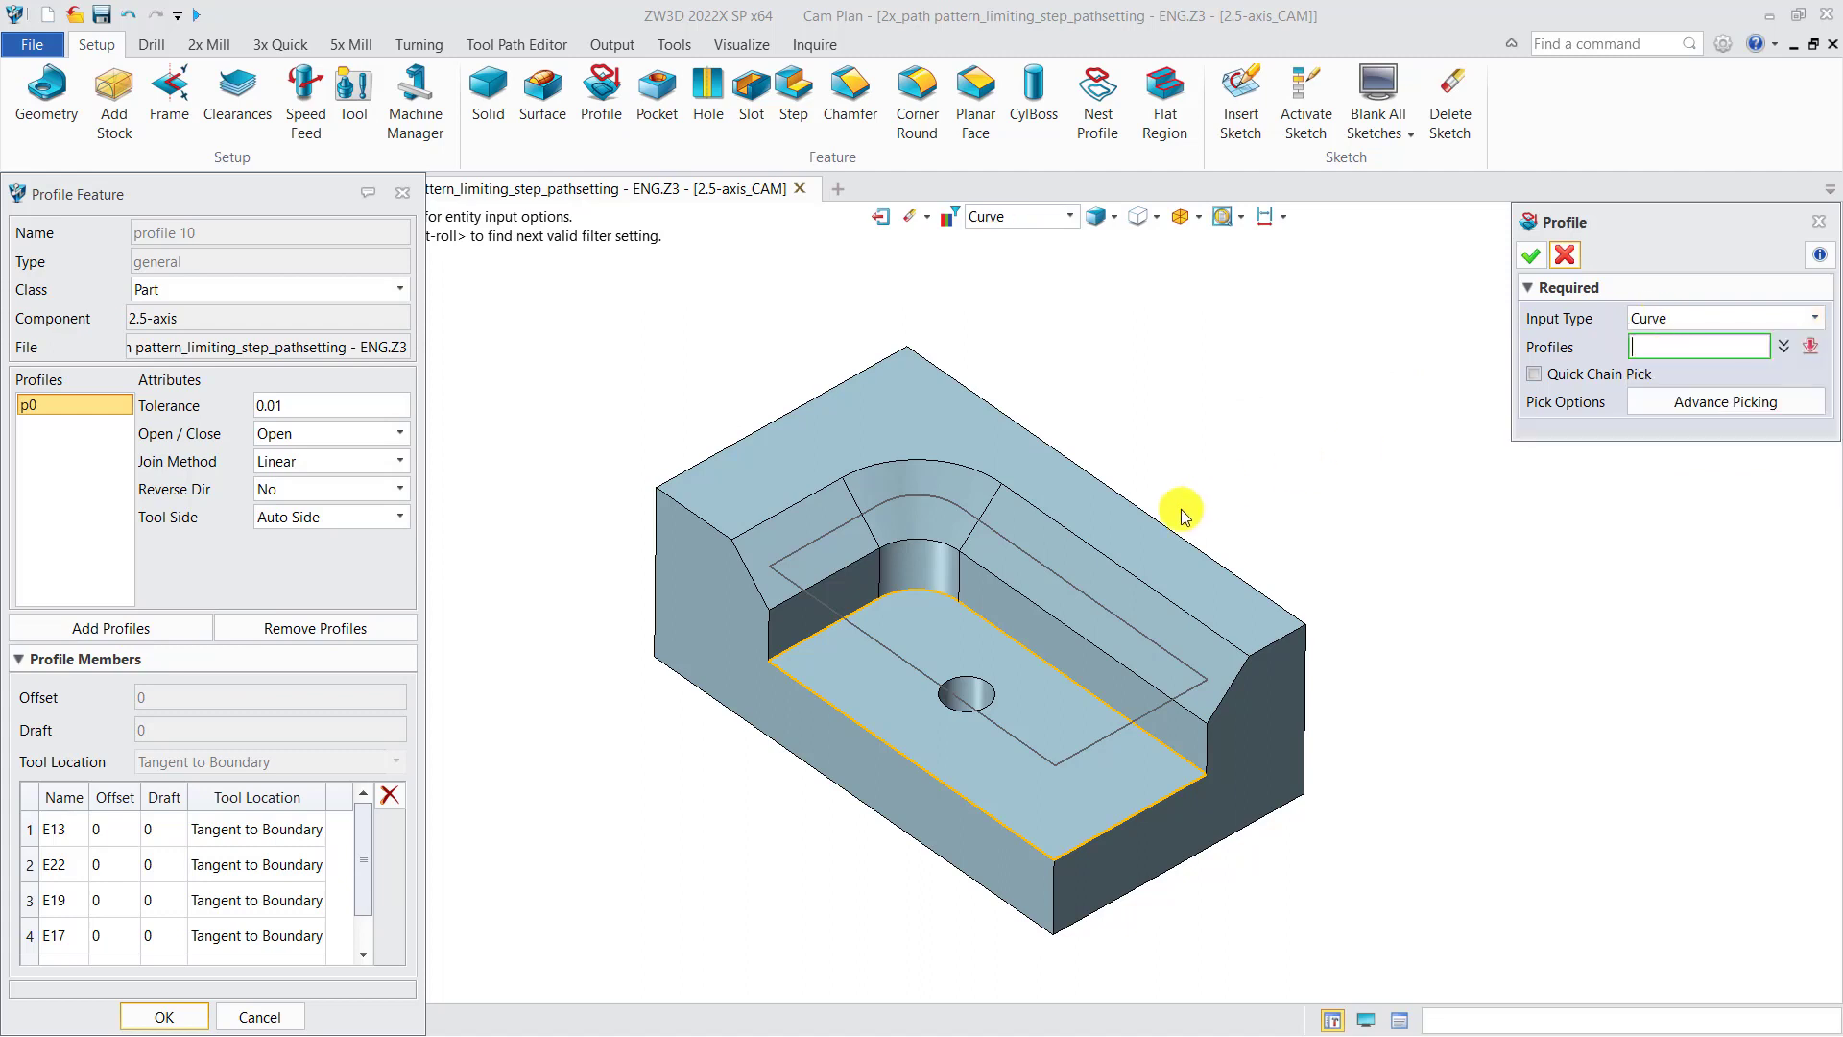
{"action": "left_click", "coordinate": [1111, 559]}
{"action": "left_click", "coordinate": [1531, 256]}
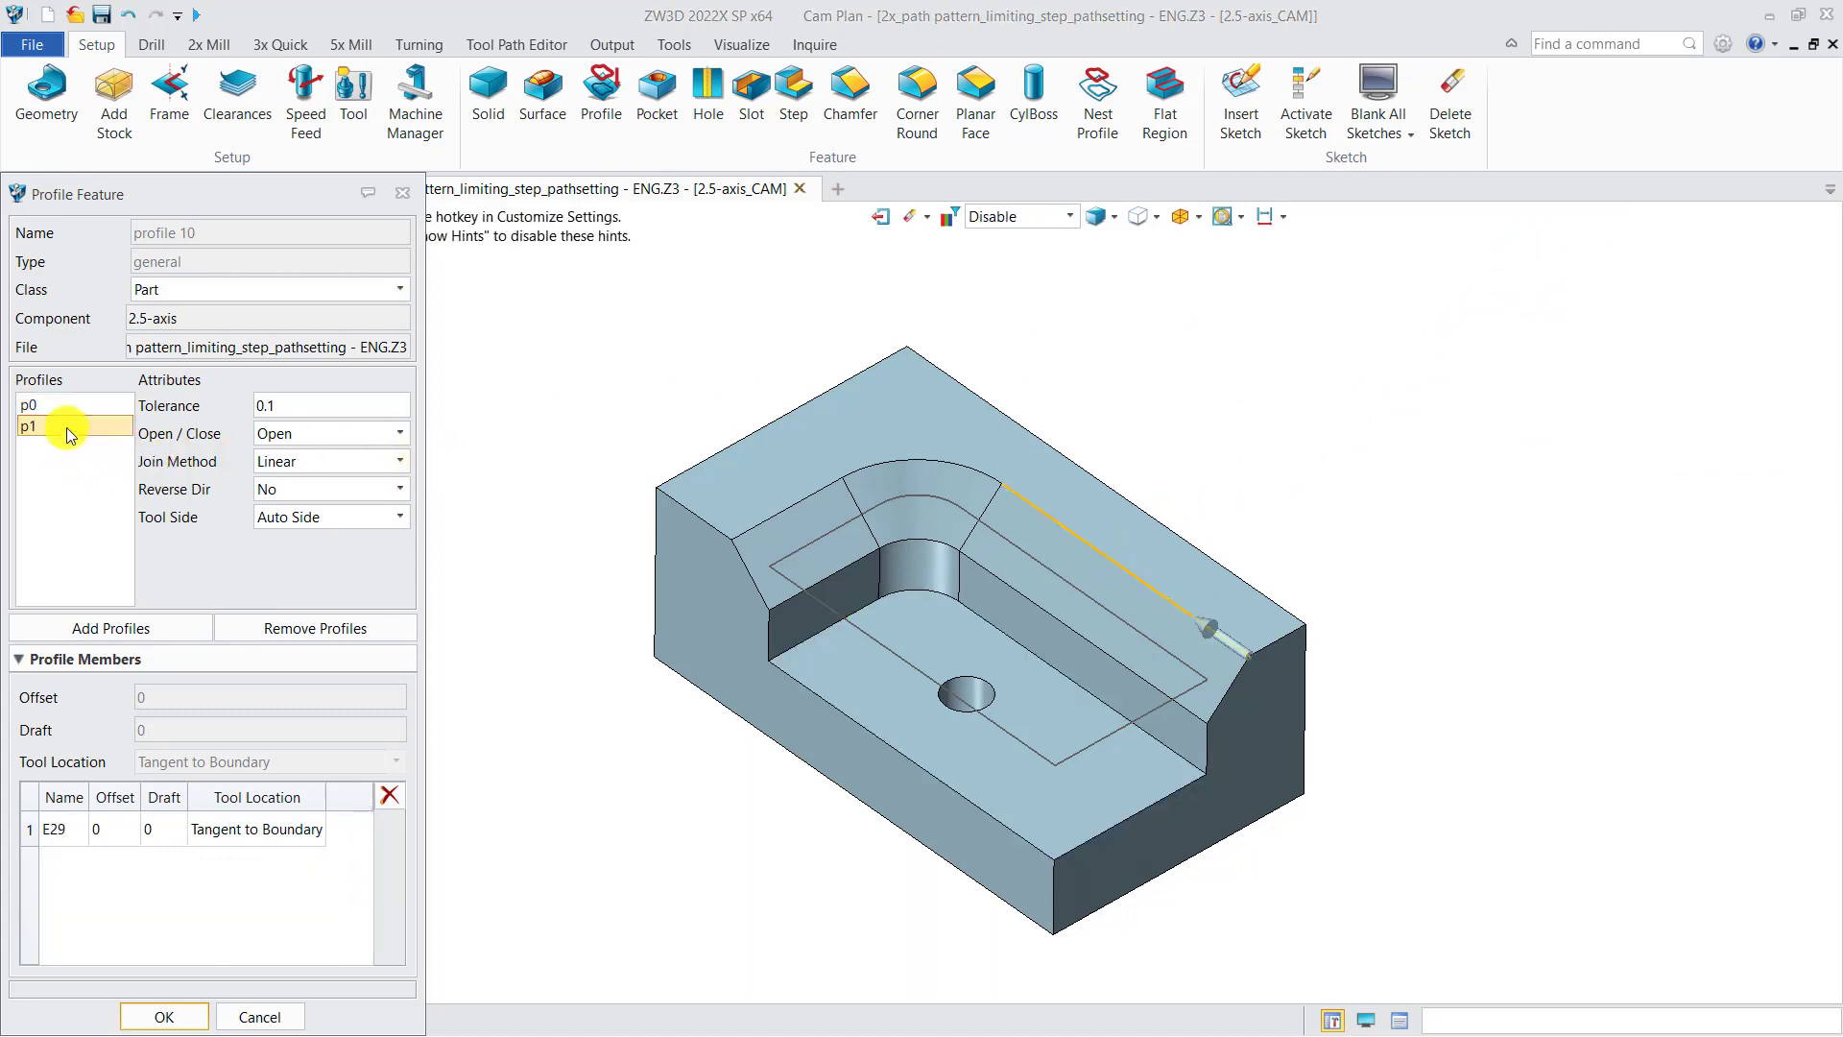
{"action": "left_click", "coordinate": [291, 634]}
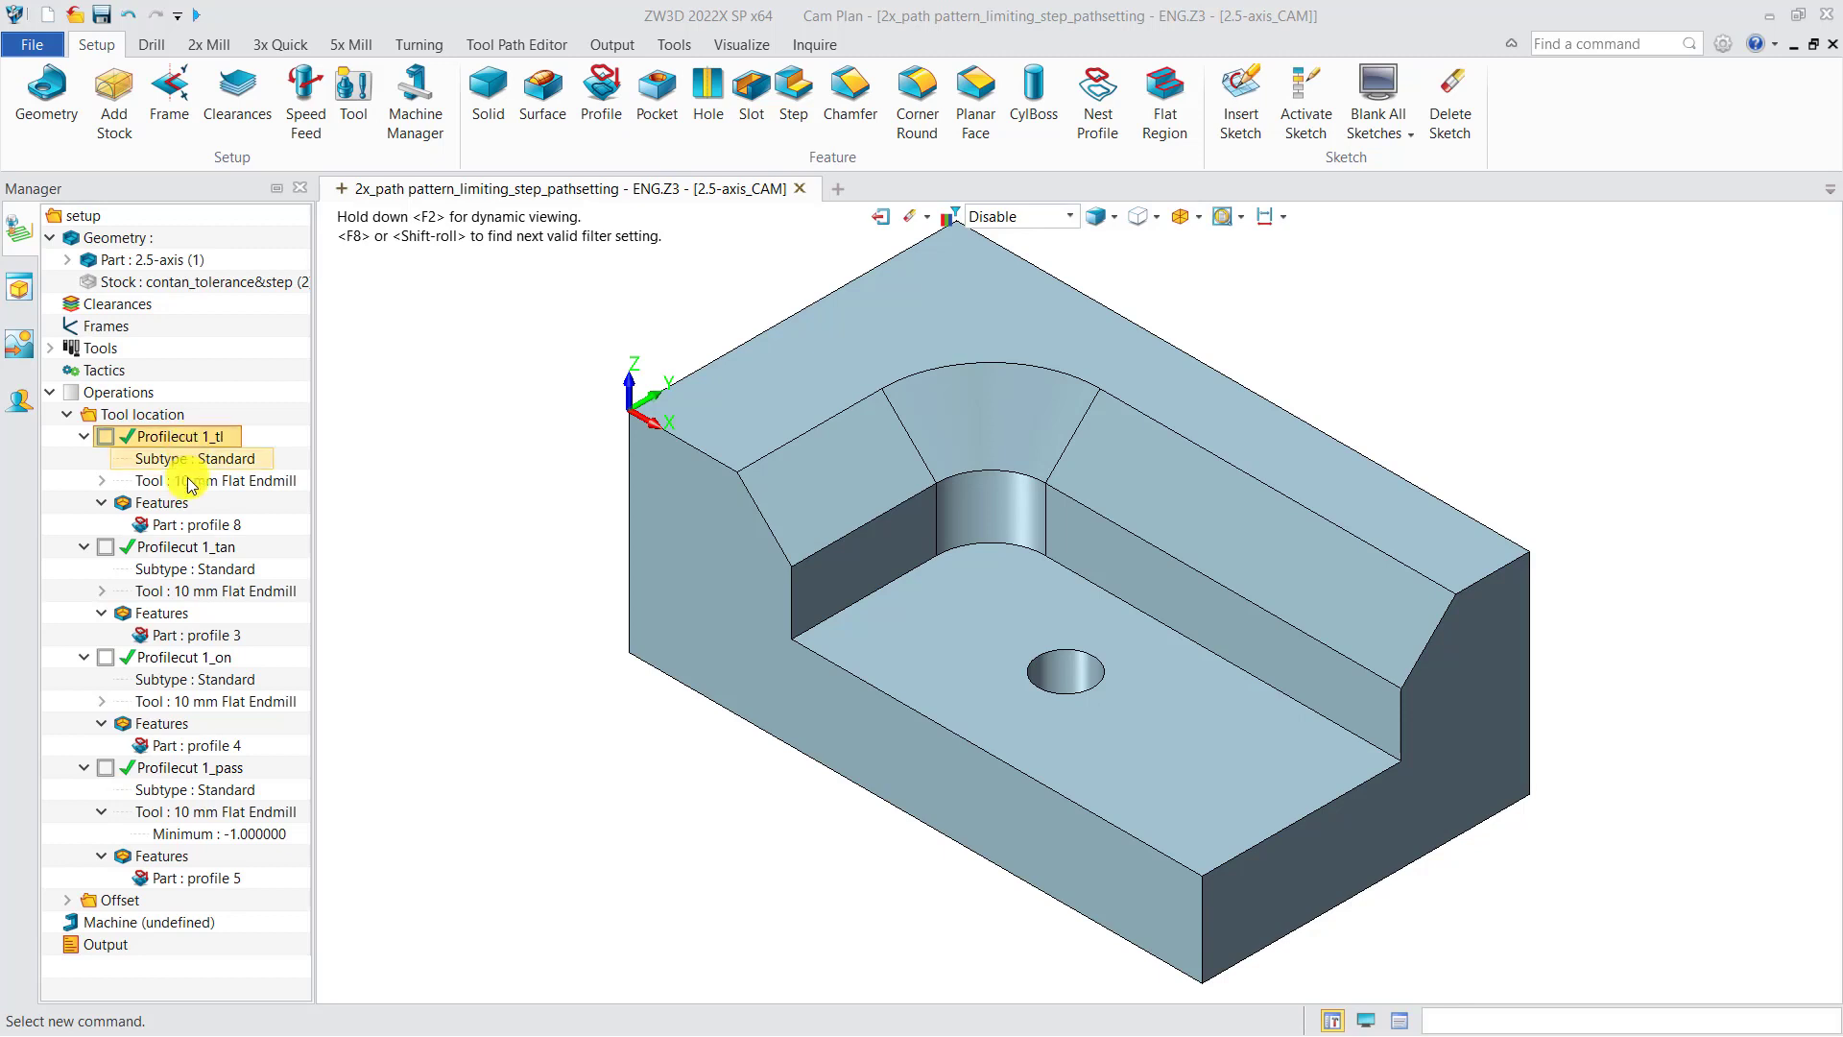
Step: Open profile 8 of Profilecut 1_tl and inspect the Tool Location of each profile member edge
{"action": "double_click", "coordinate": [187, 524]}
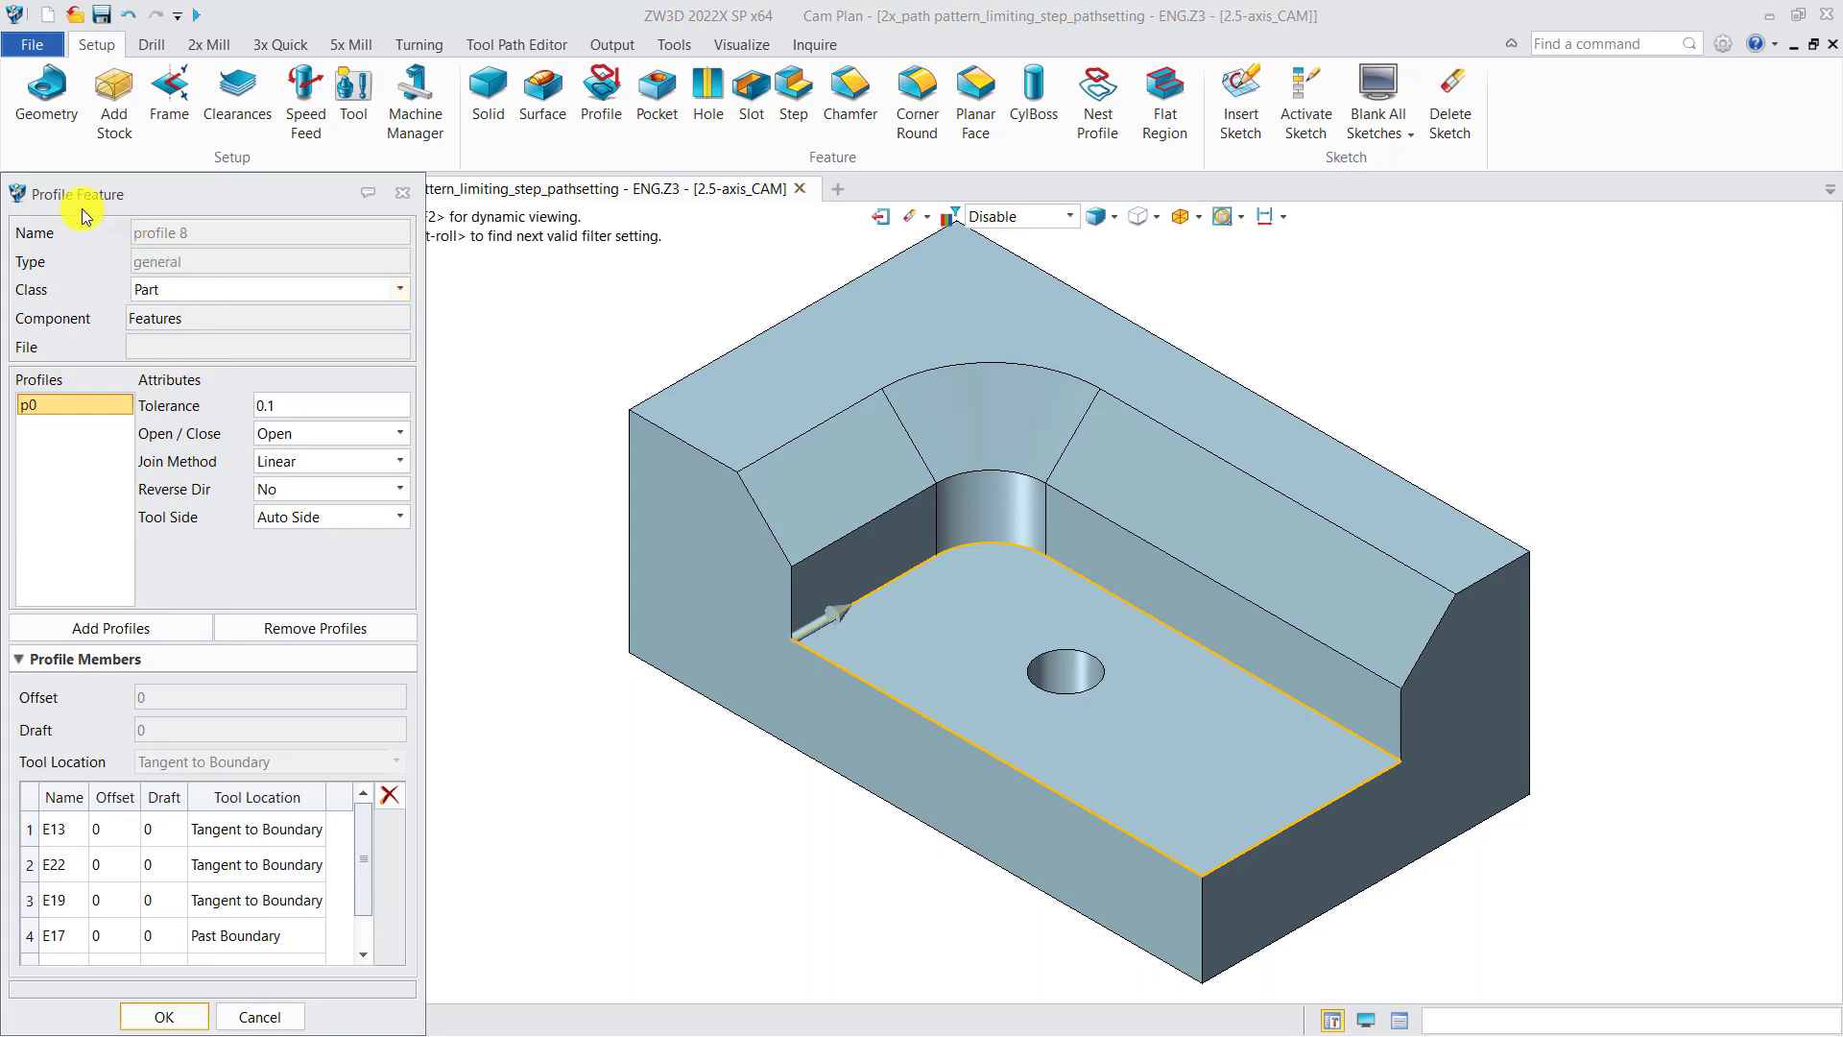
{"action": "left_click_drag", "start_coordinate": [183, 201], "coordinate": [198, 189]}
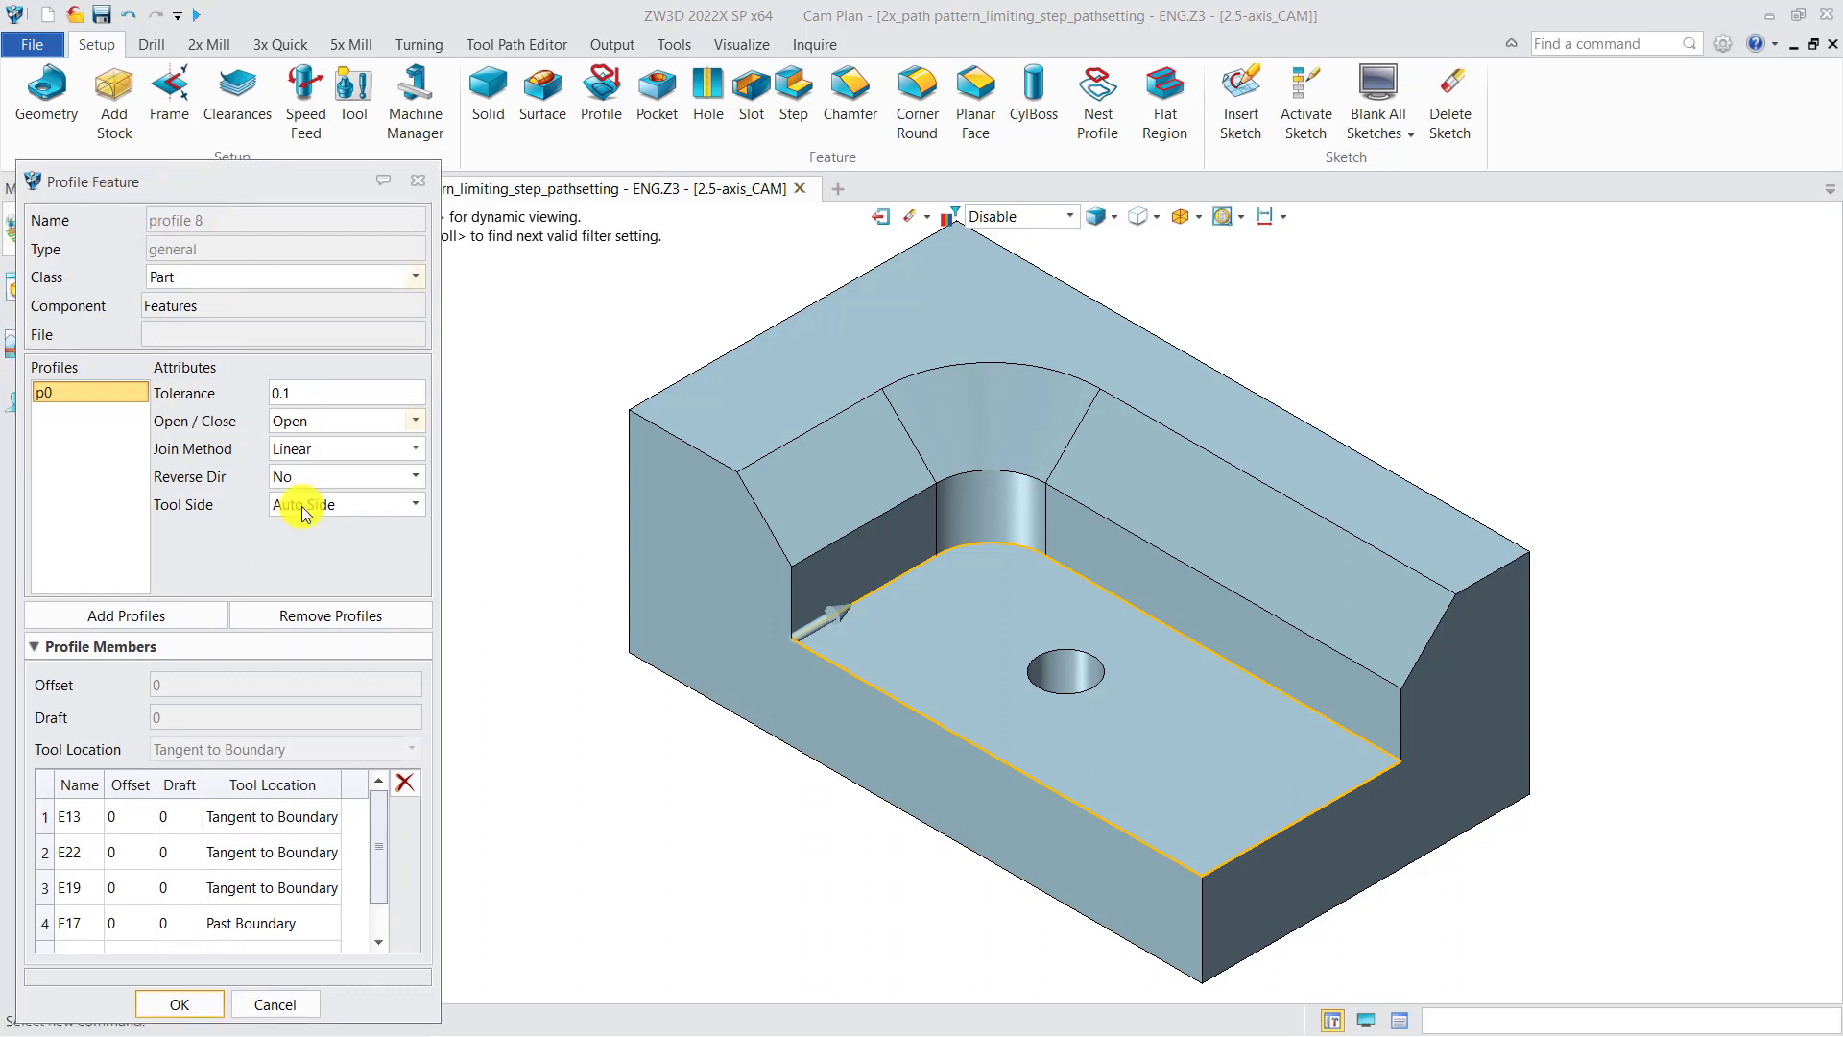
{"action": "left_click", "coordinate": [286, 815]}
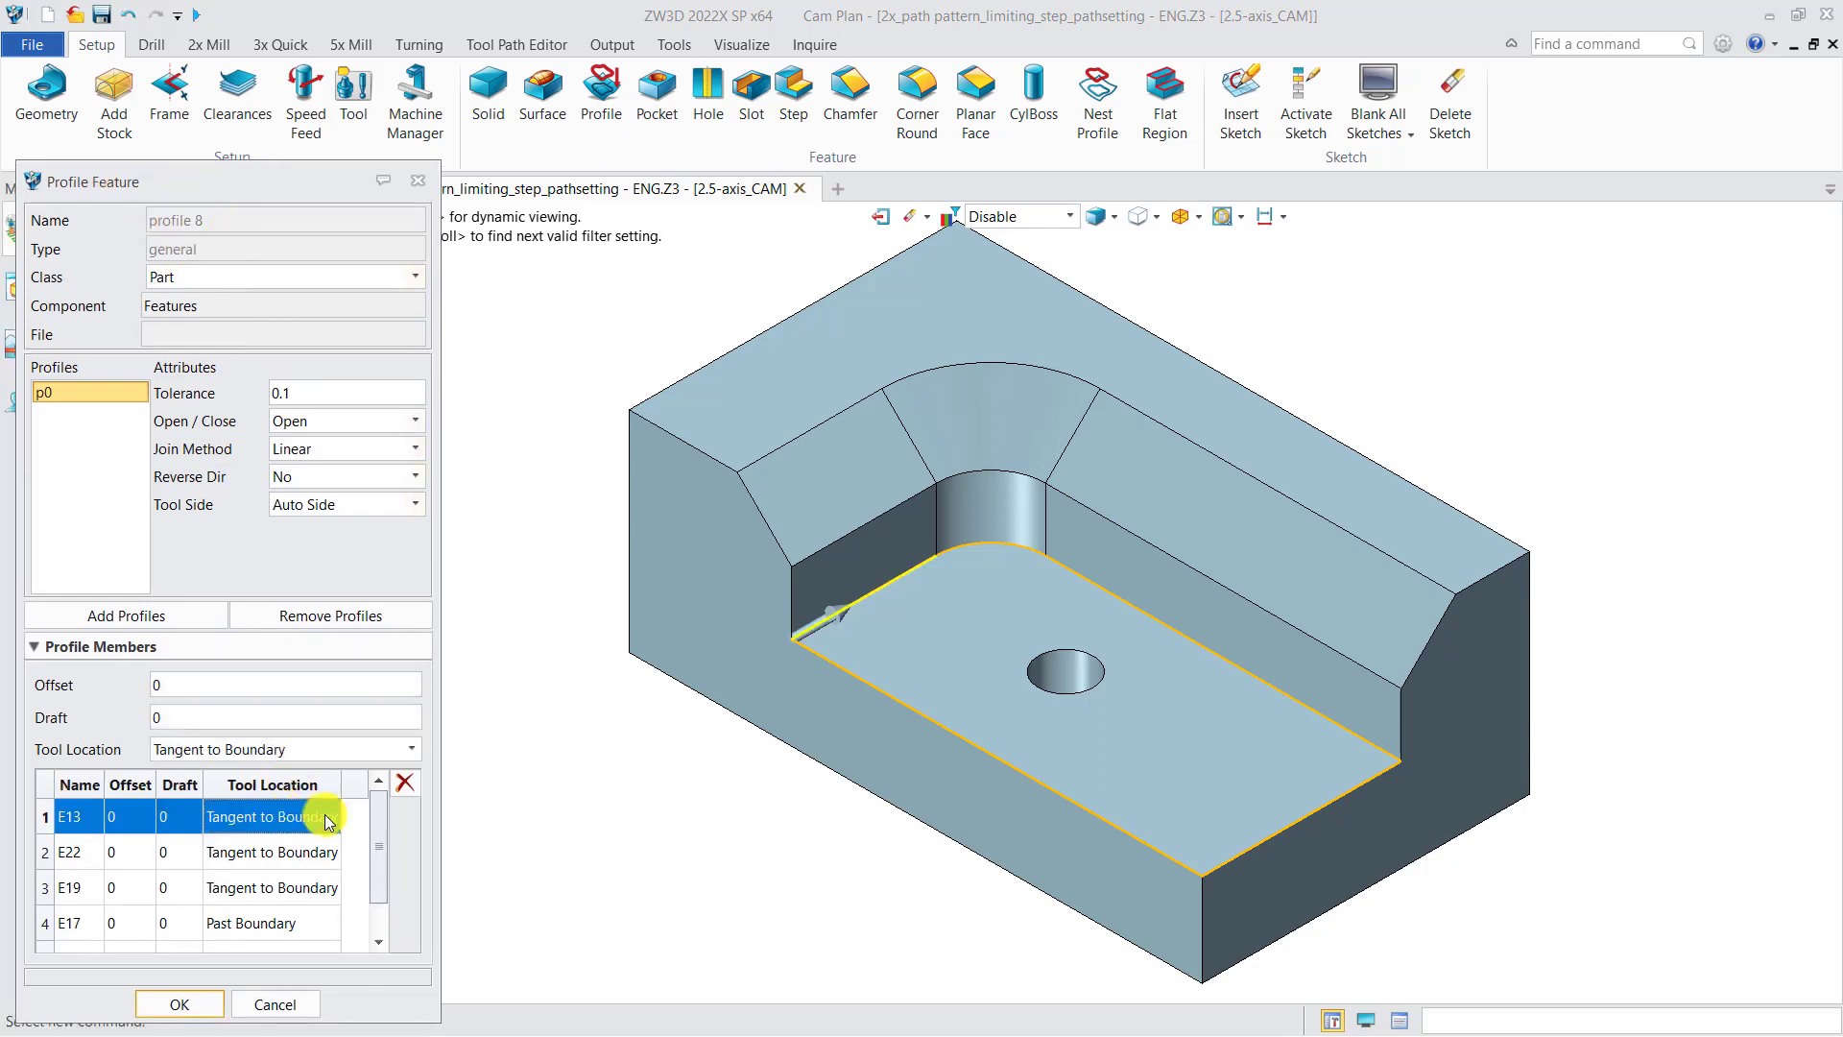
{"action": "left_click", "coordinate": [325, 850]}
{"action": "left_click", "coordinate": [308, 893]}
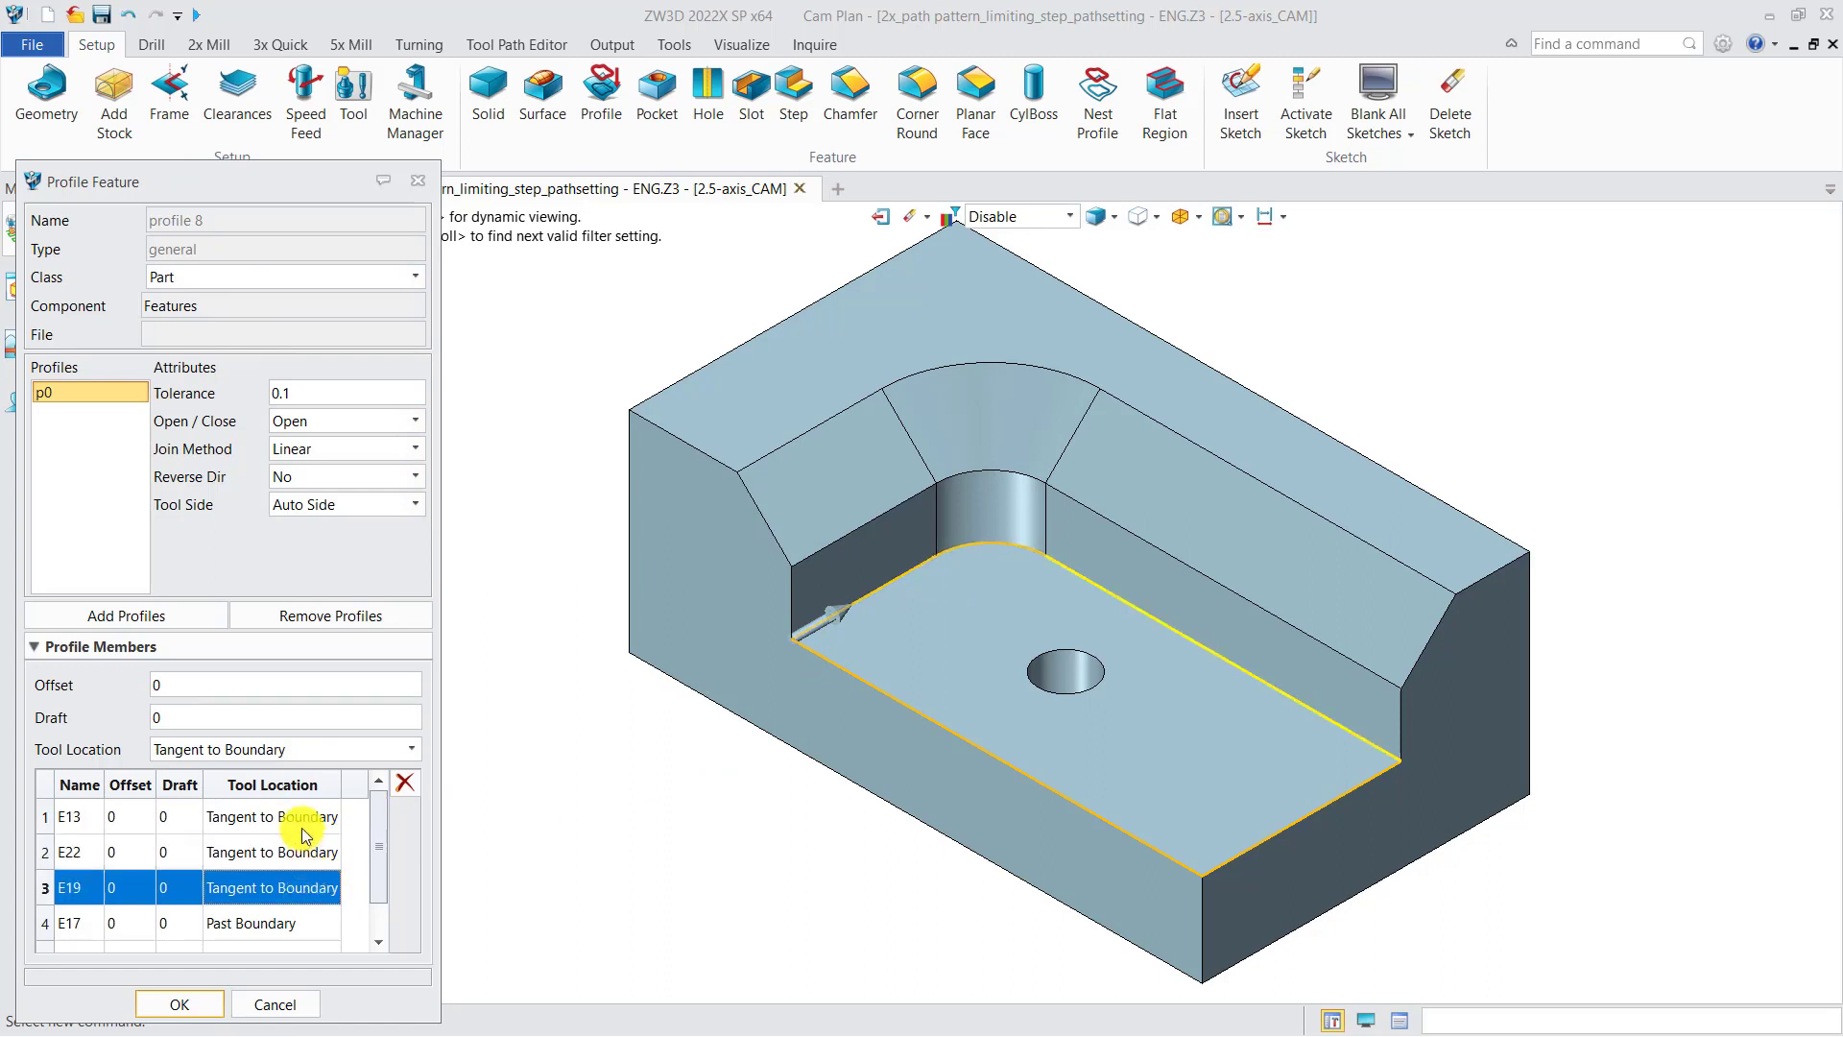
{"action": "scroll", "coordinate": [377, 869], "scroll_direction": "down", "scroll_amount": 1}
{"action": "left_click", "coordinate": [294, 900]}
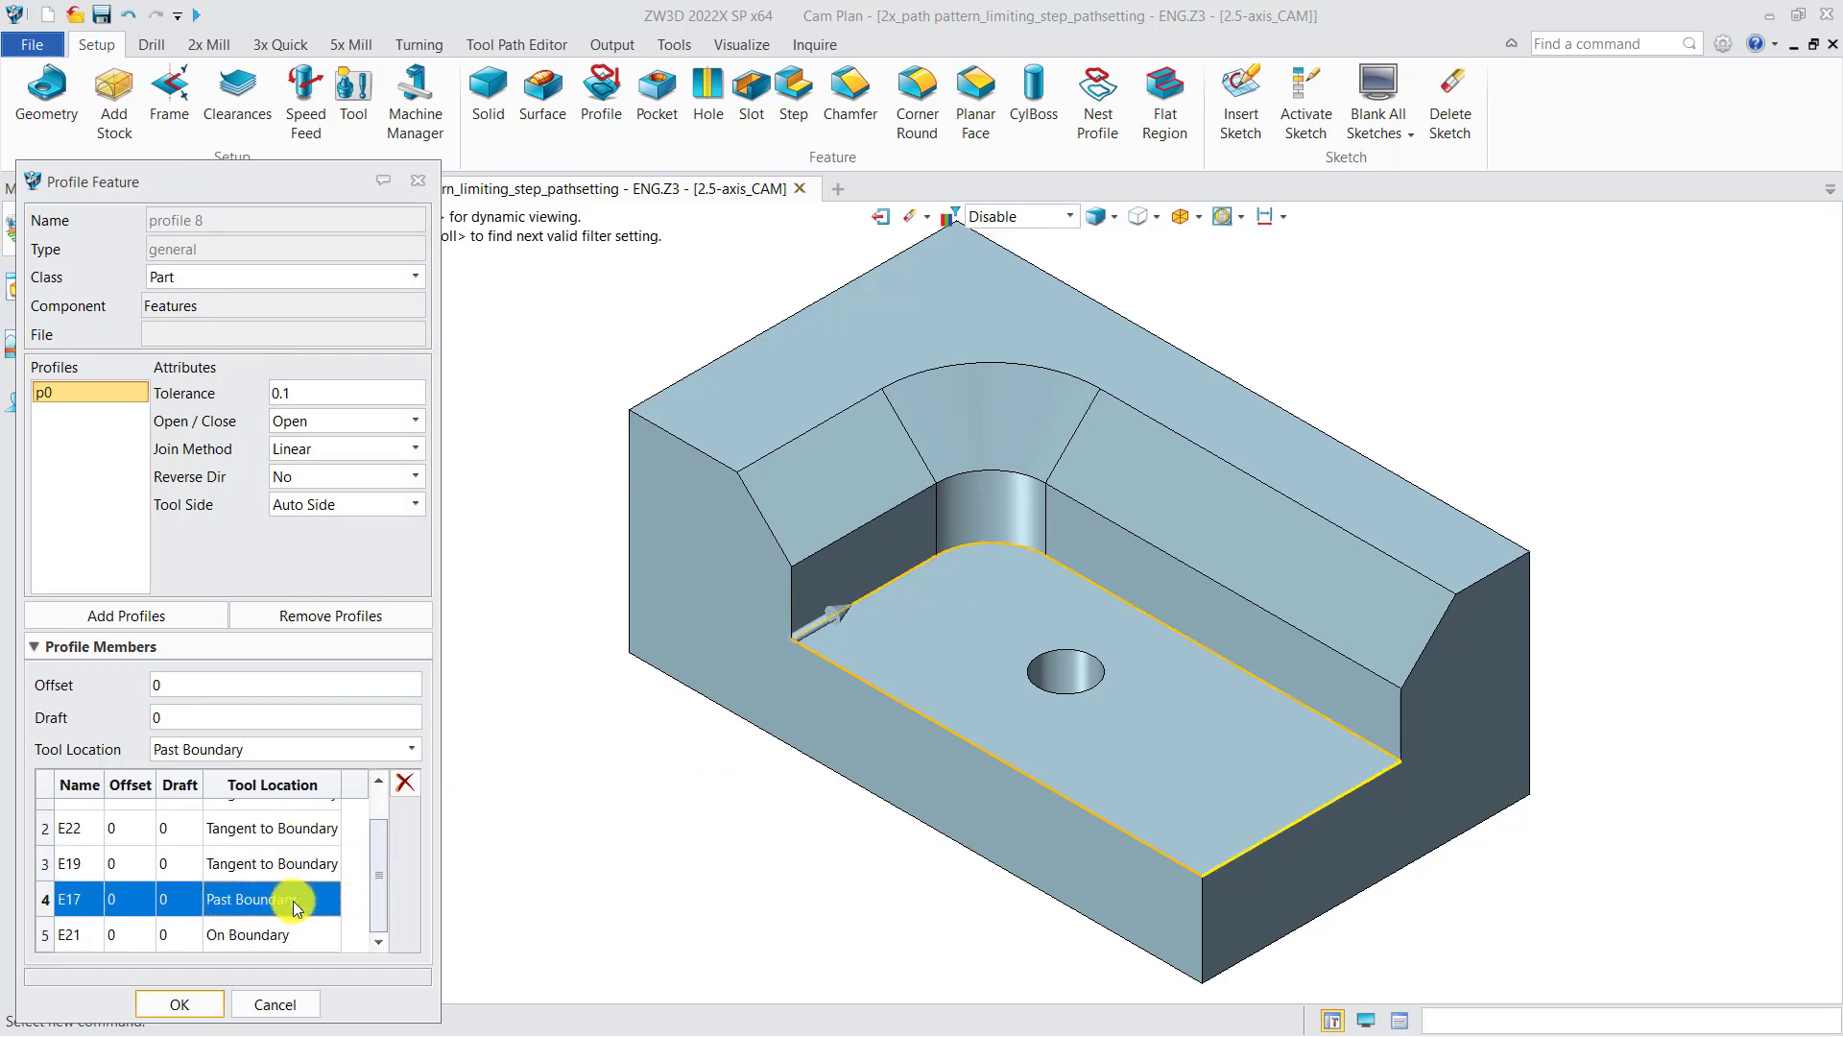
{"action": "left_click", "coordinate": [281, 937]}
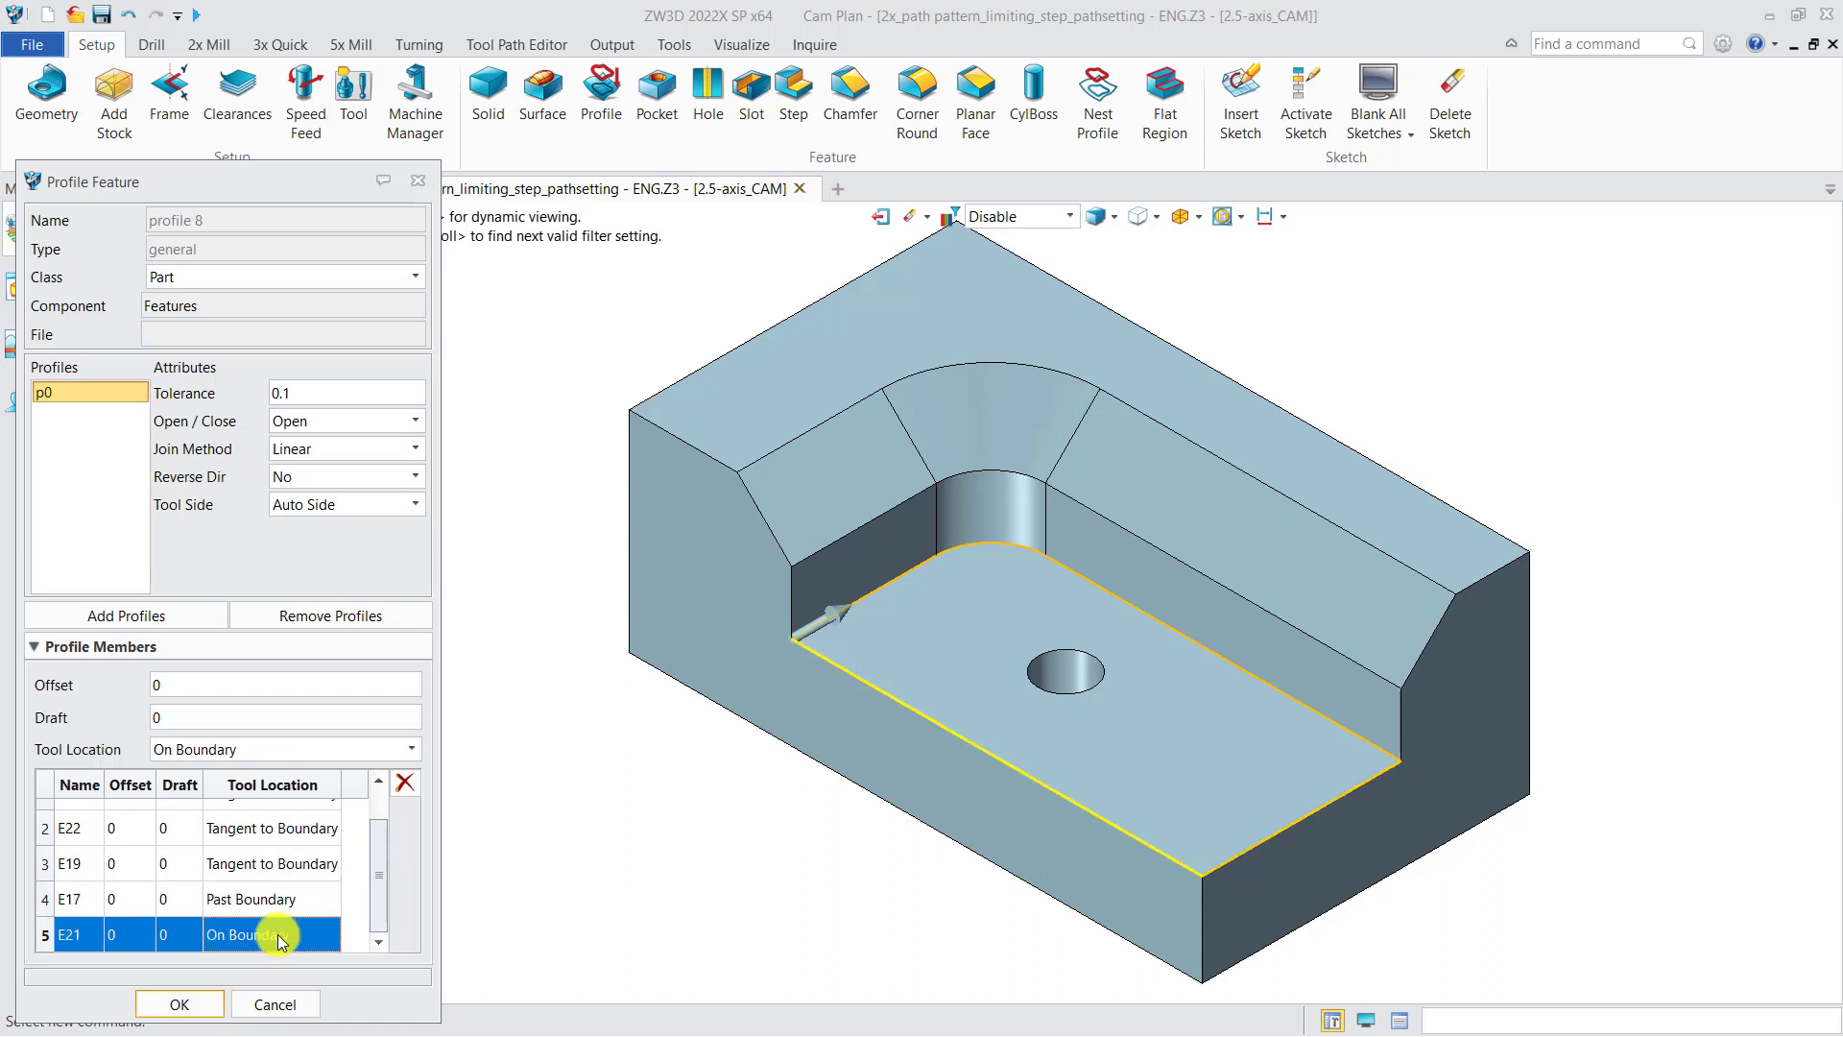
{"action": "left_click", "coordinate": [418, 181]}
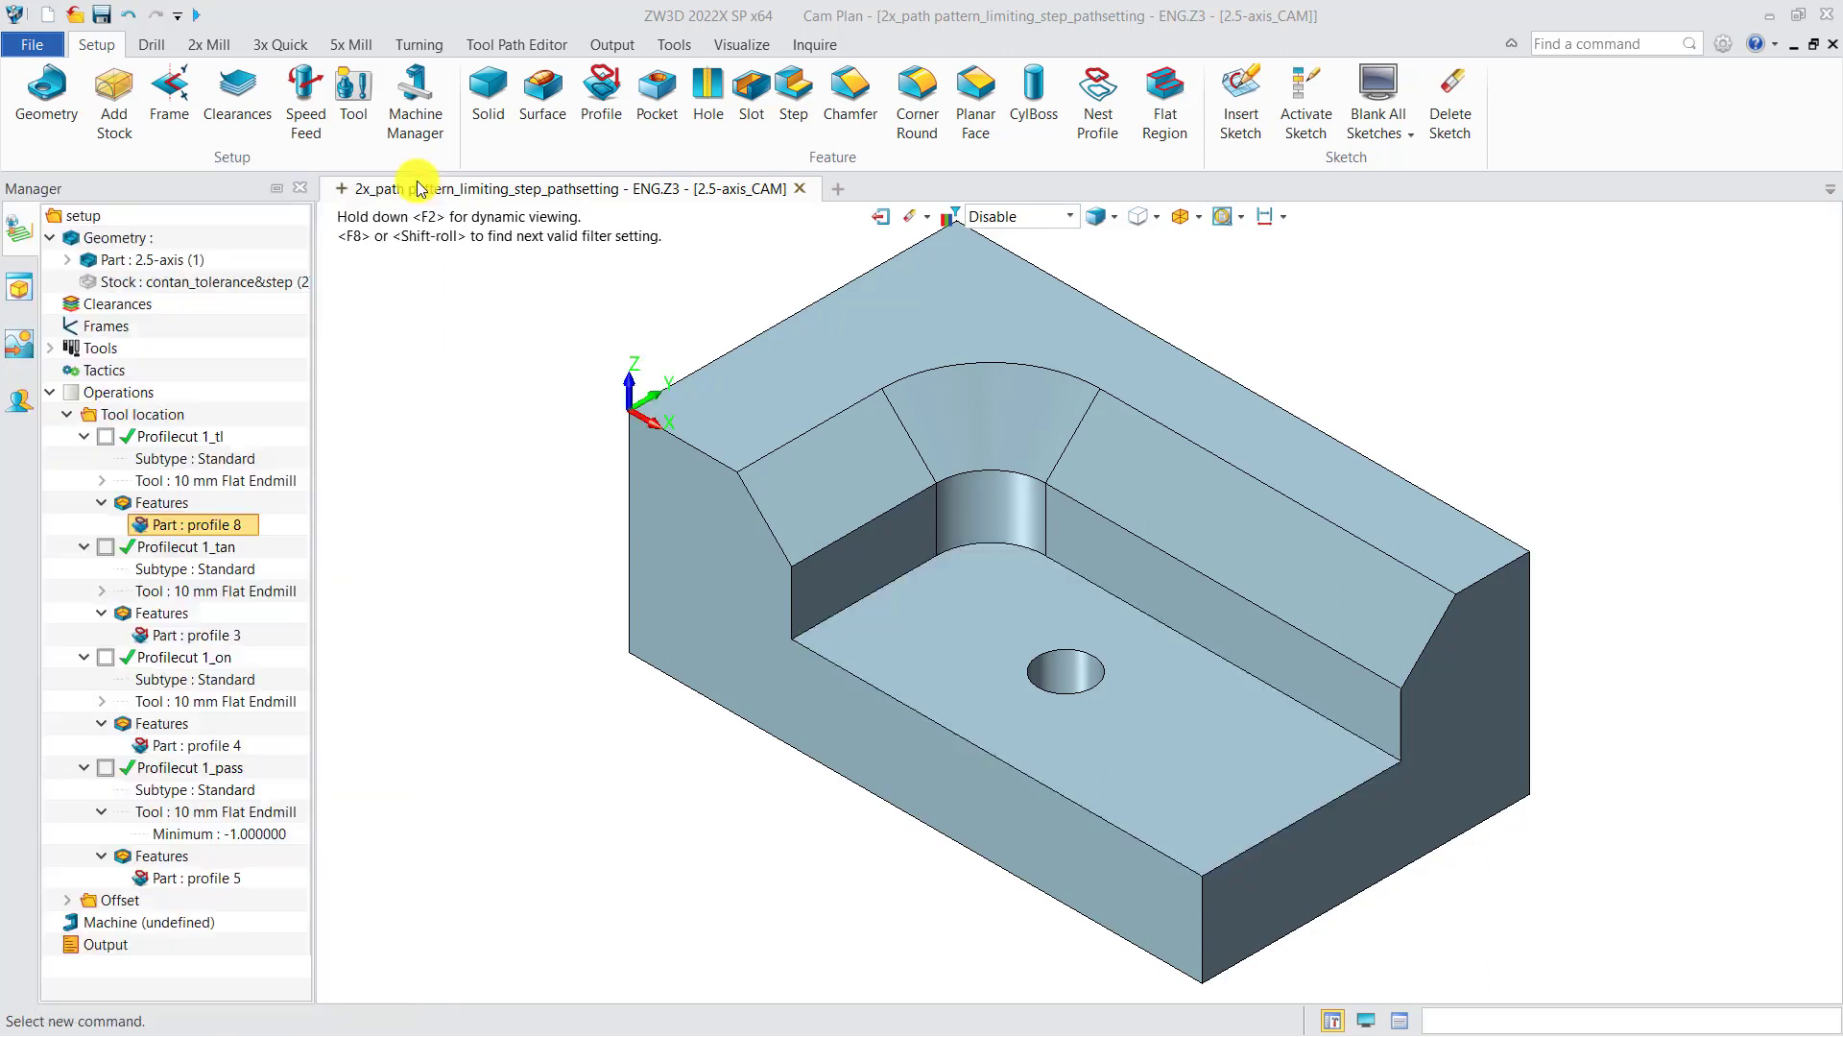
Step: Display the Profilecut 1_tl toolpath and run Verify to step through the tool motion around the pocket floor
{"action": "left_click", "coordinate": [106, 436]}
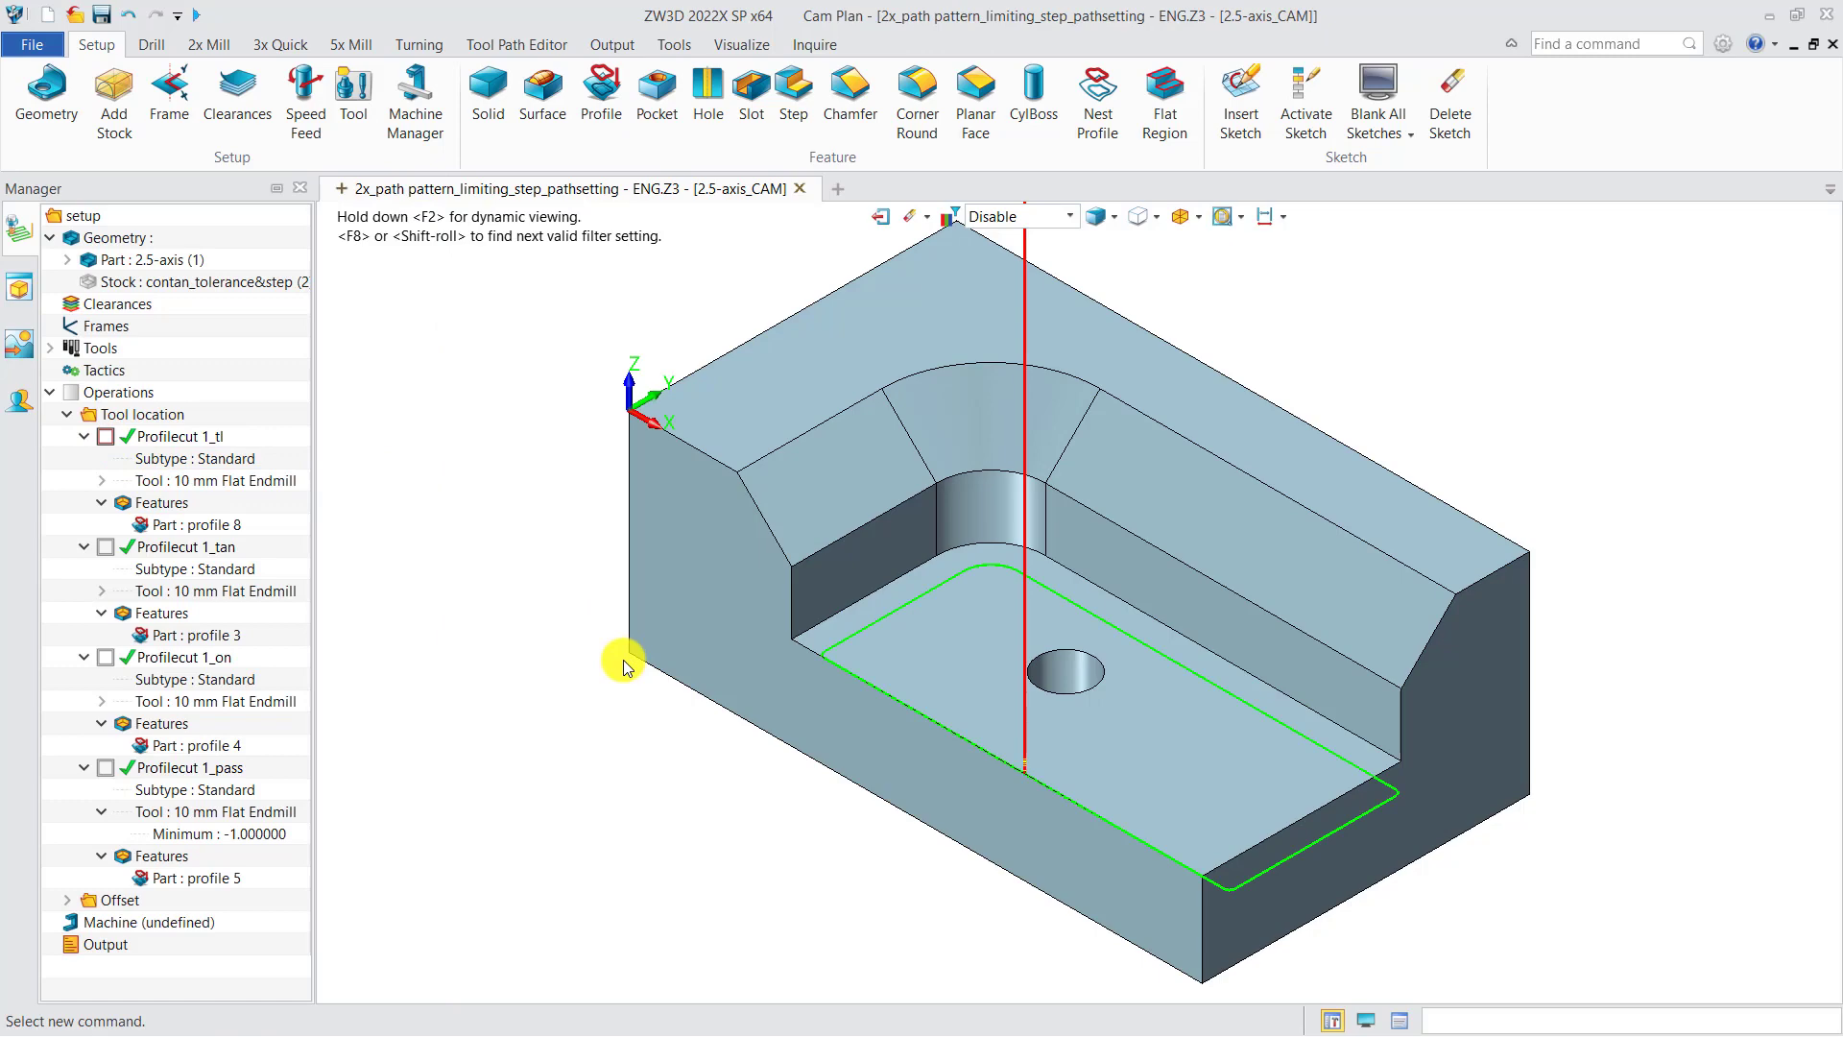
{"action": "left_click", "coordinate": [216, 439]}
{"action": "right_click", "coordinate": [216, 438]}
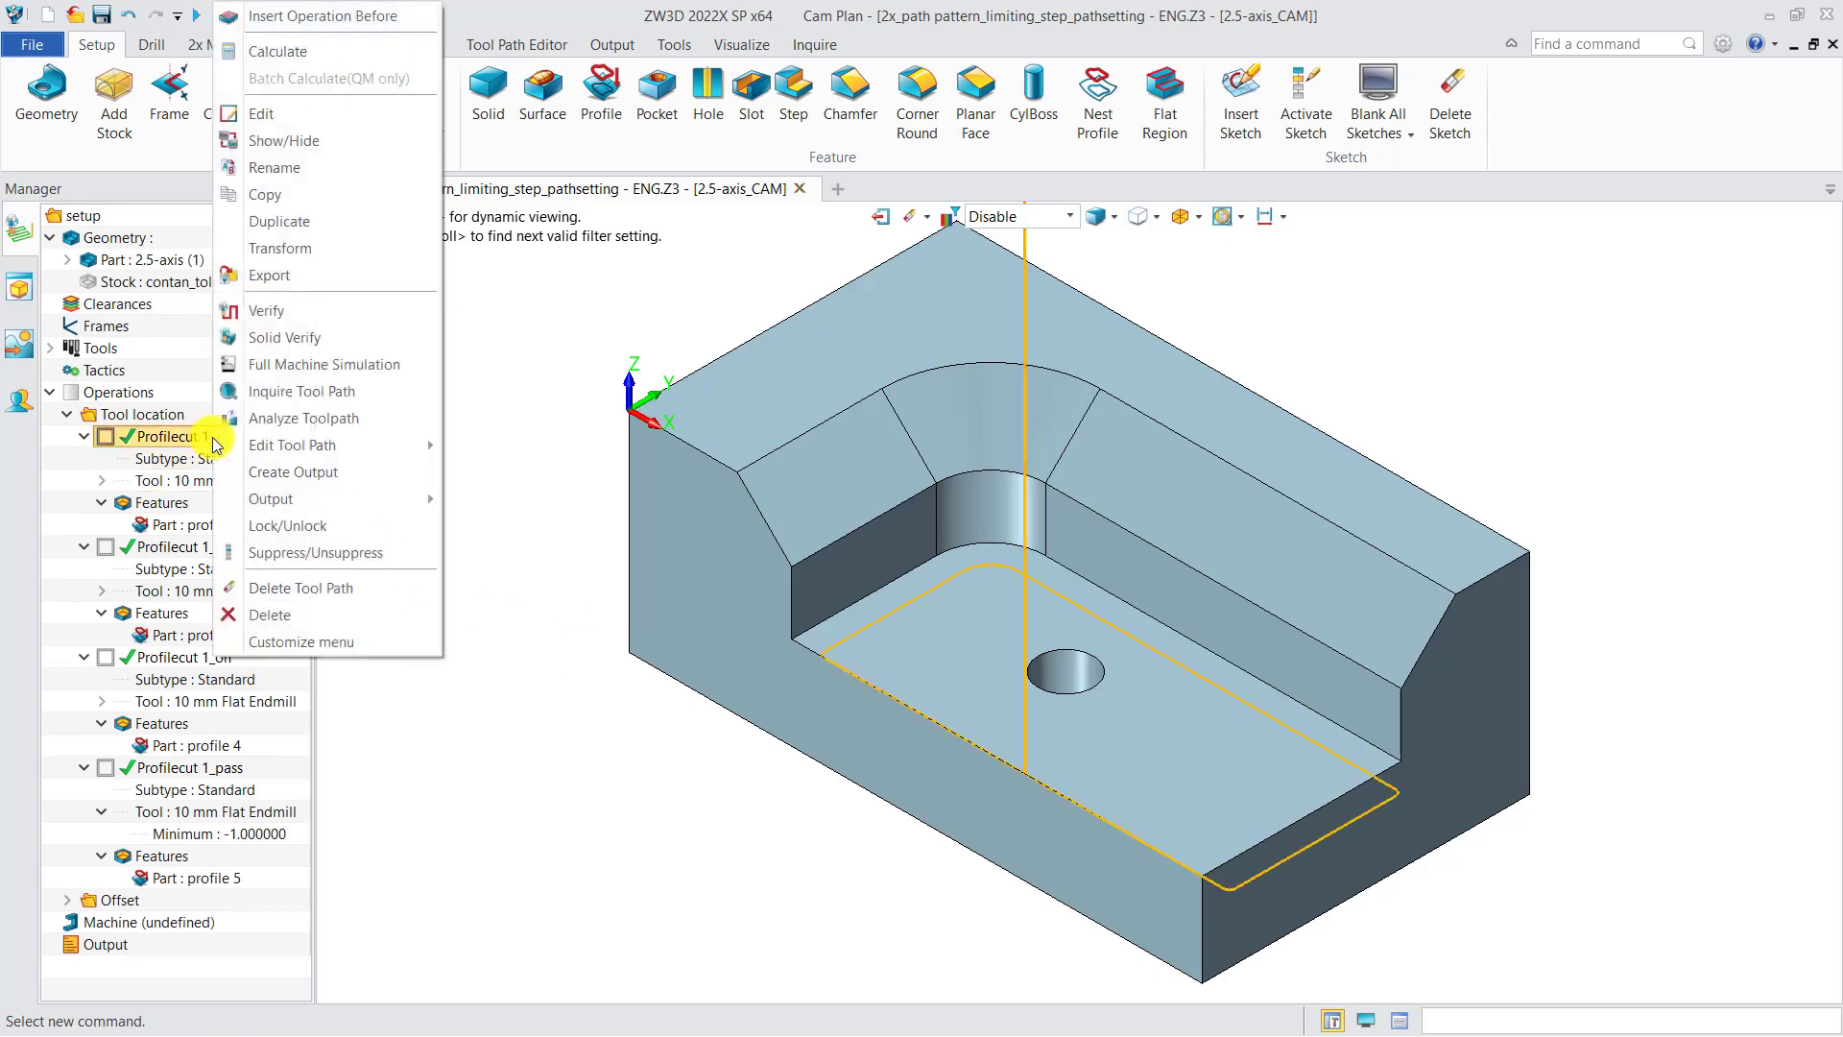
{"action": "left_click", "coordinate": [266, 311]}
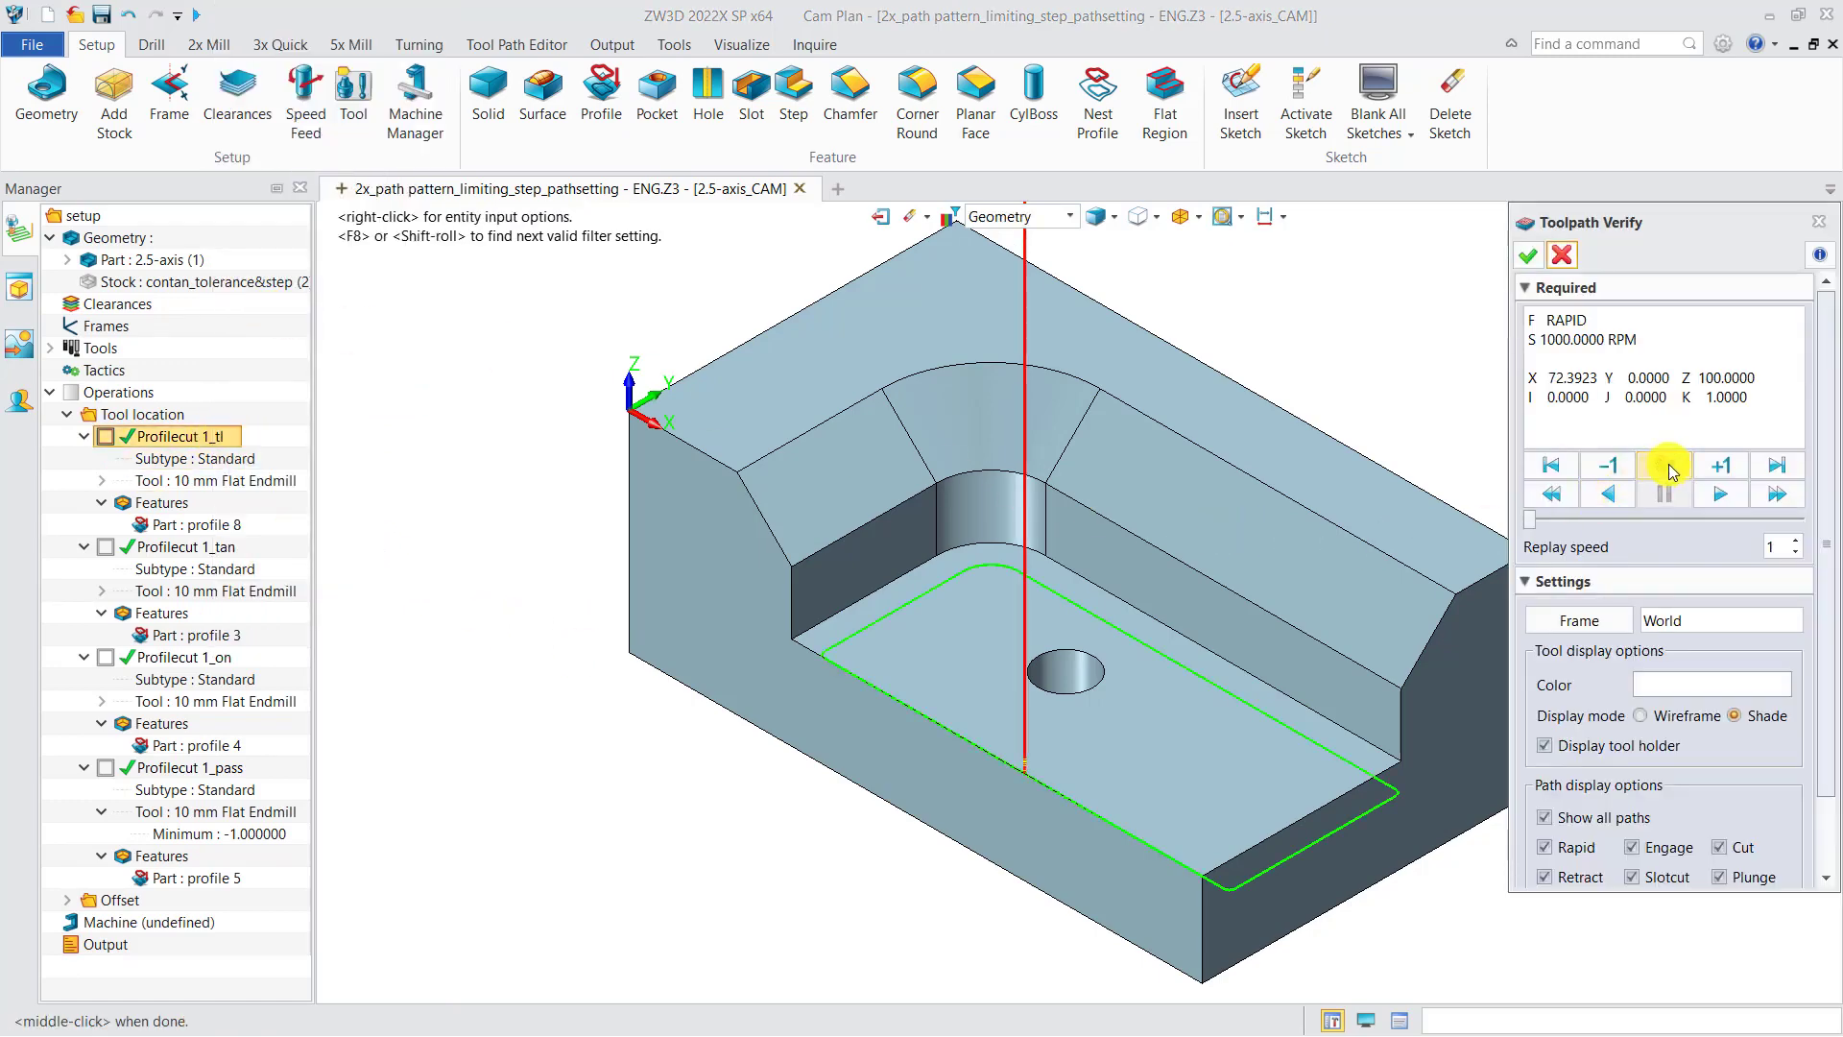
{"action": "left_click", "coordinate": [1667, 466]}
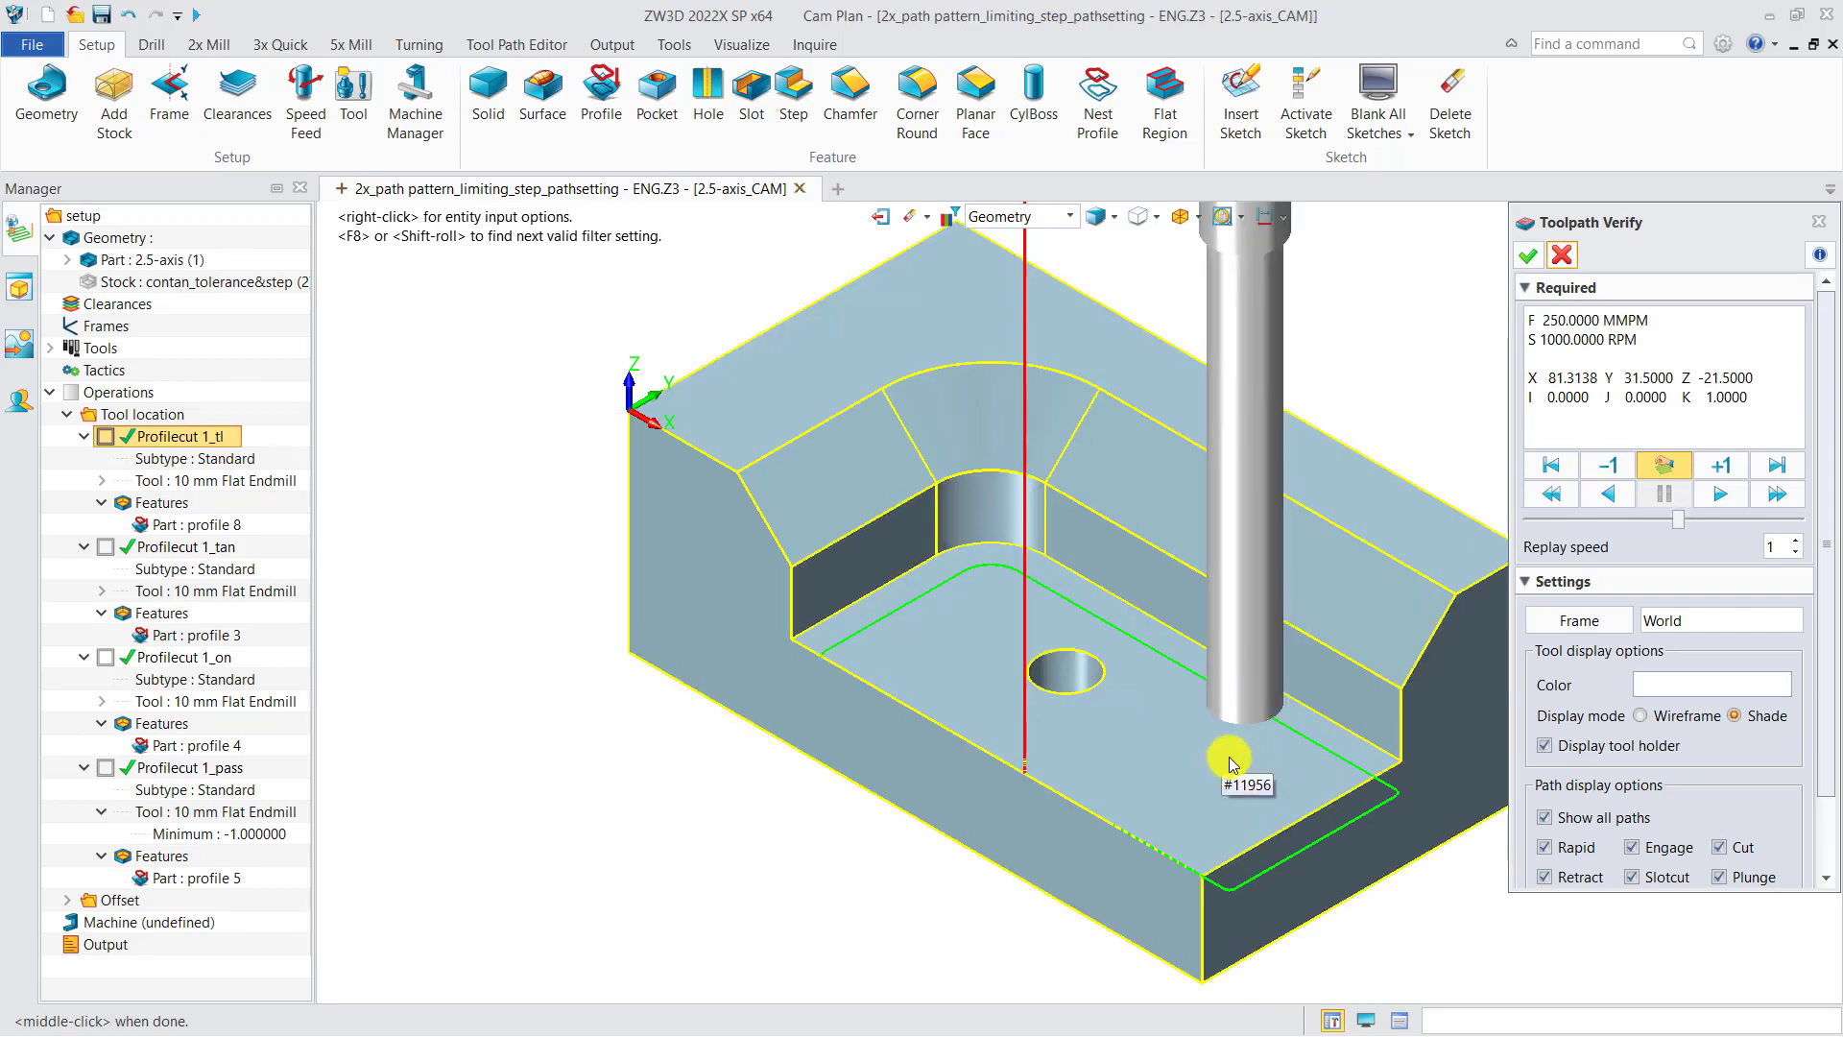
{"action": "middle_click_drag", "start_coordinate": [1231, 763], "coordinate": [1053, 745]}
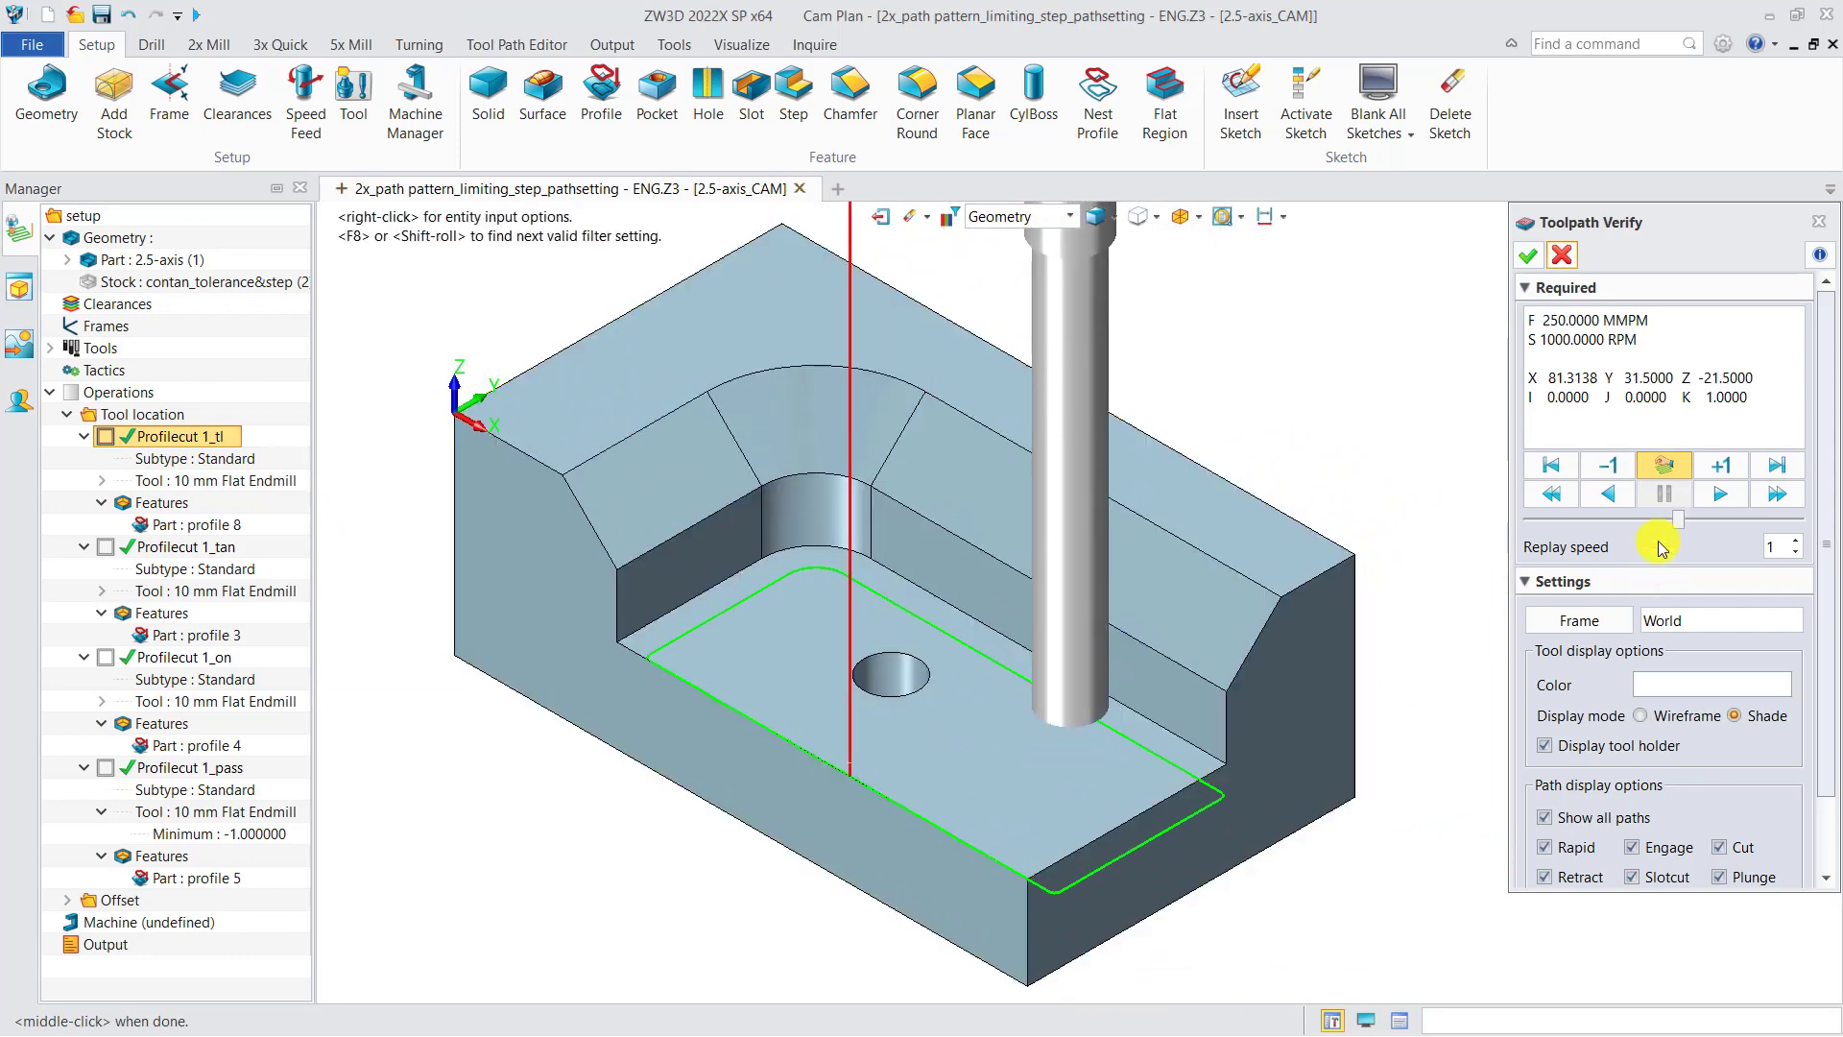
{"action": "left_click", "coordinate": [1152, 843]}
{"action": "mouse_move", "coordinate": [1210, 895]}
{"action": "middle_mouse_down"}
{"action": "mouse_move", "coordinate": [1268, 931]}
{"action": "mouse_move", "coordinate": [1235, 897]}
{"action": "middle_mouse_up"}
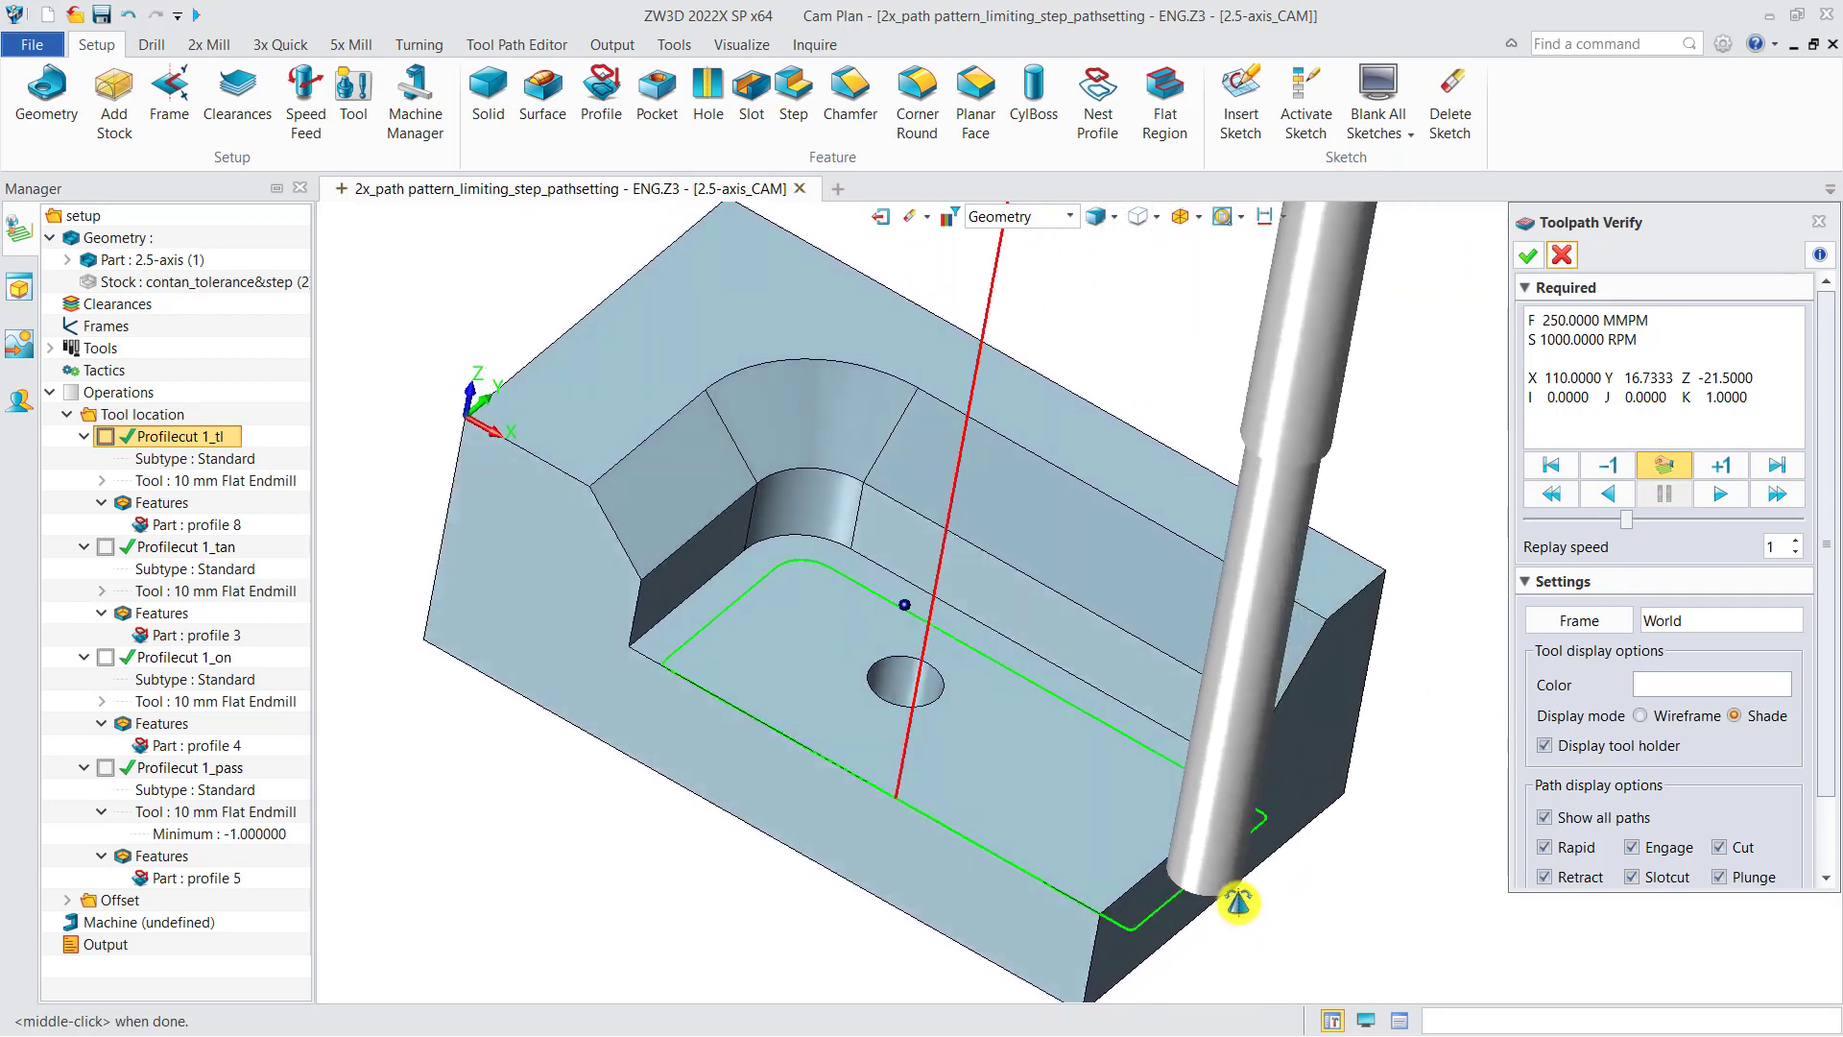
{"action": "left_click", "coordinate": [966, 823]}
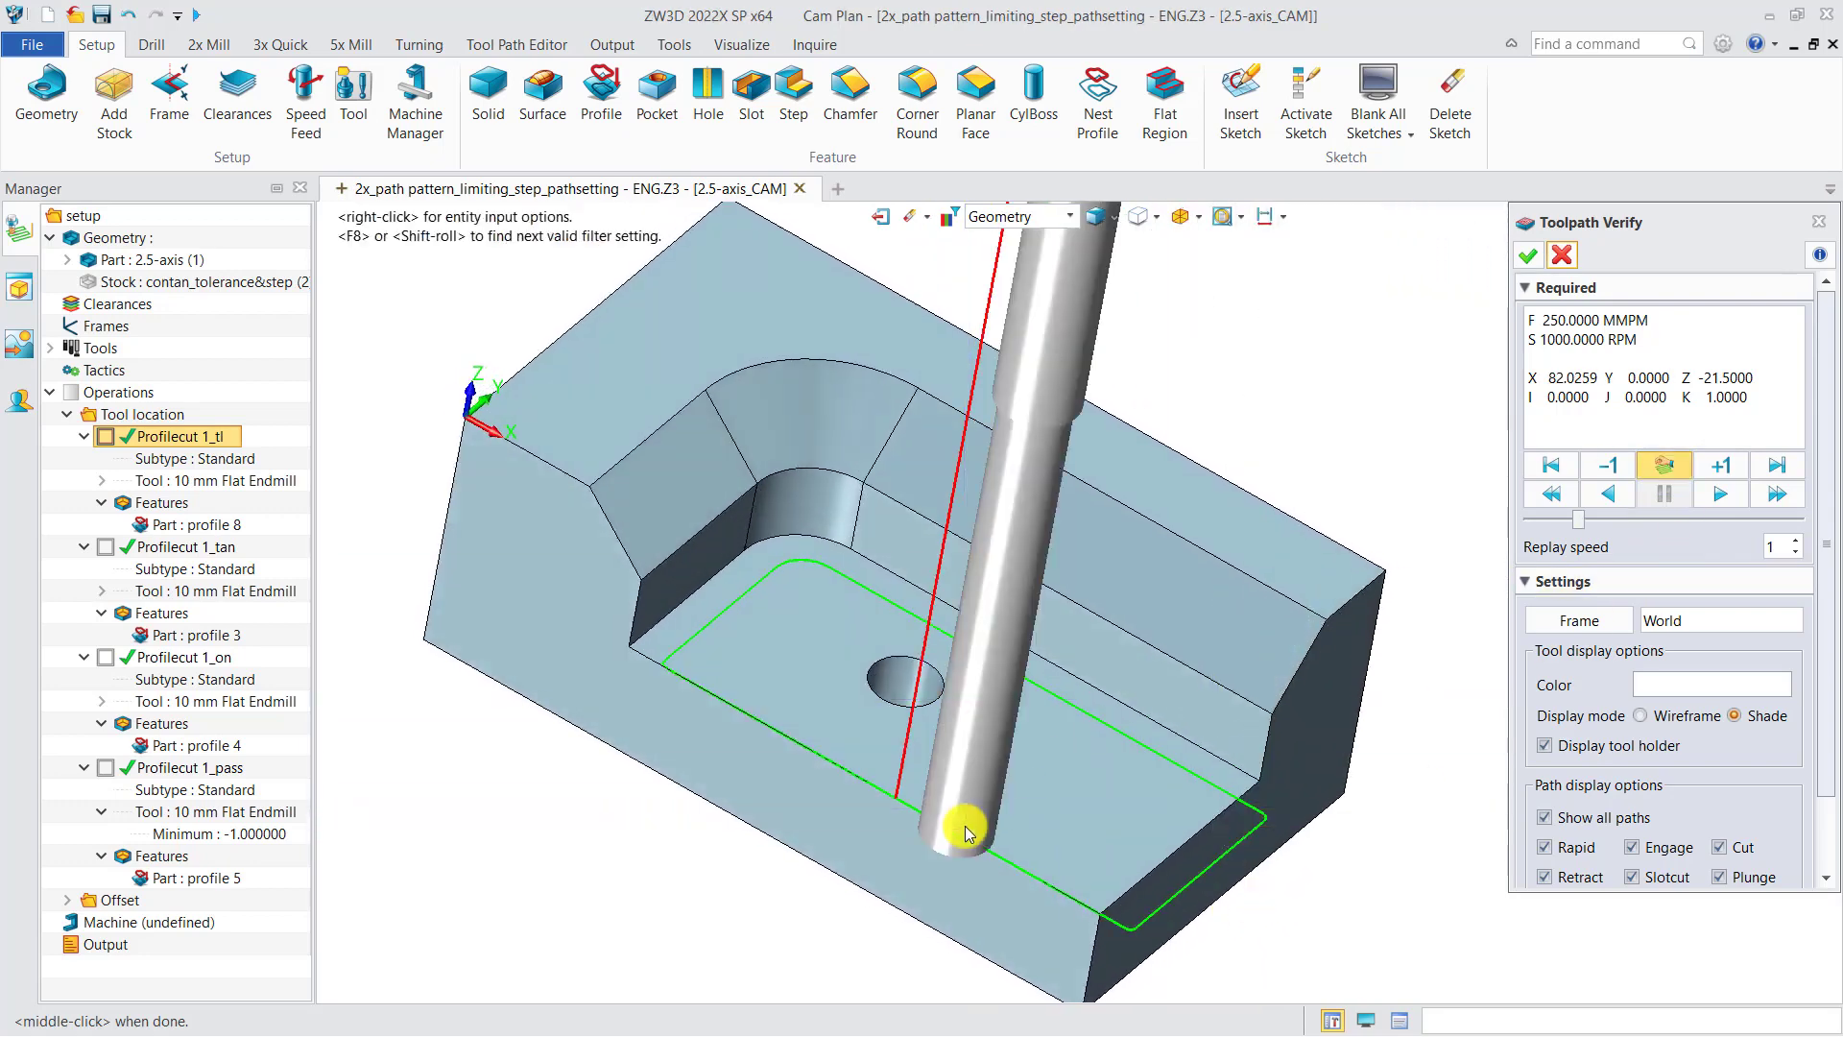
{"action": "middle_click_drag", "start_coordinate": [1018, 829], "coordinate": [670, 835]}
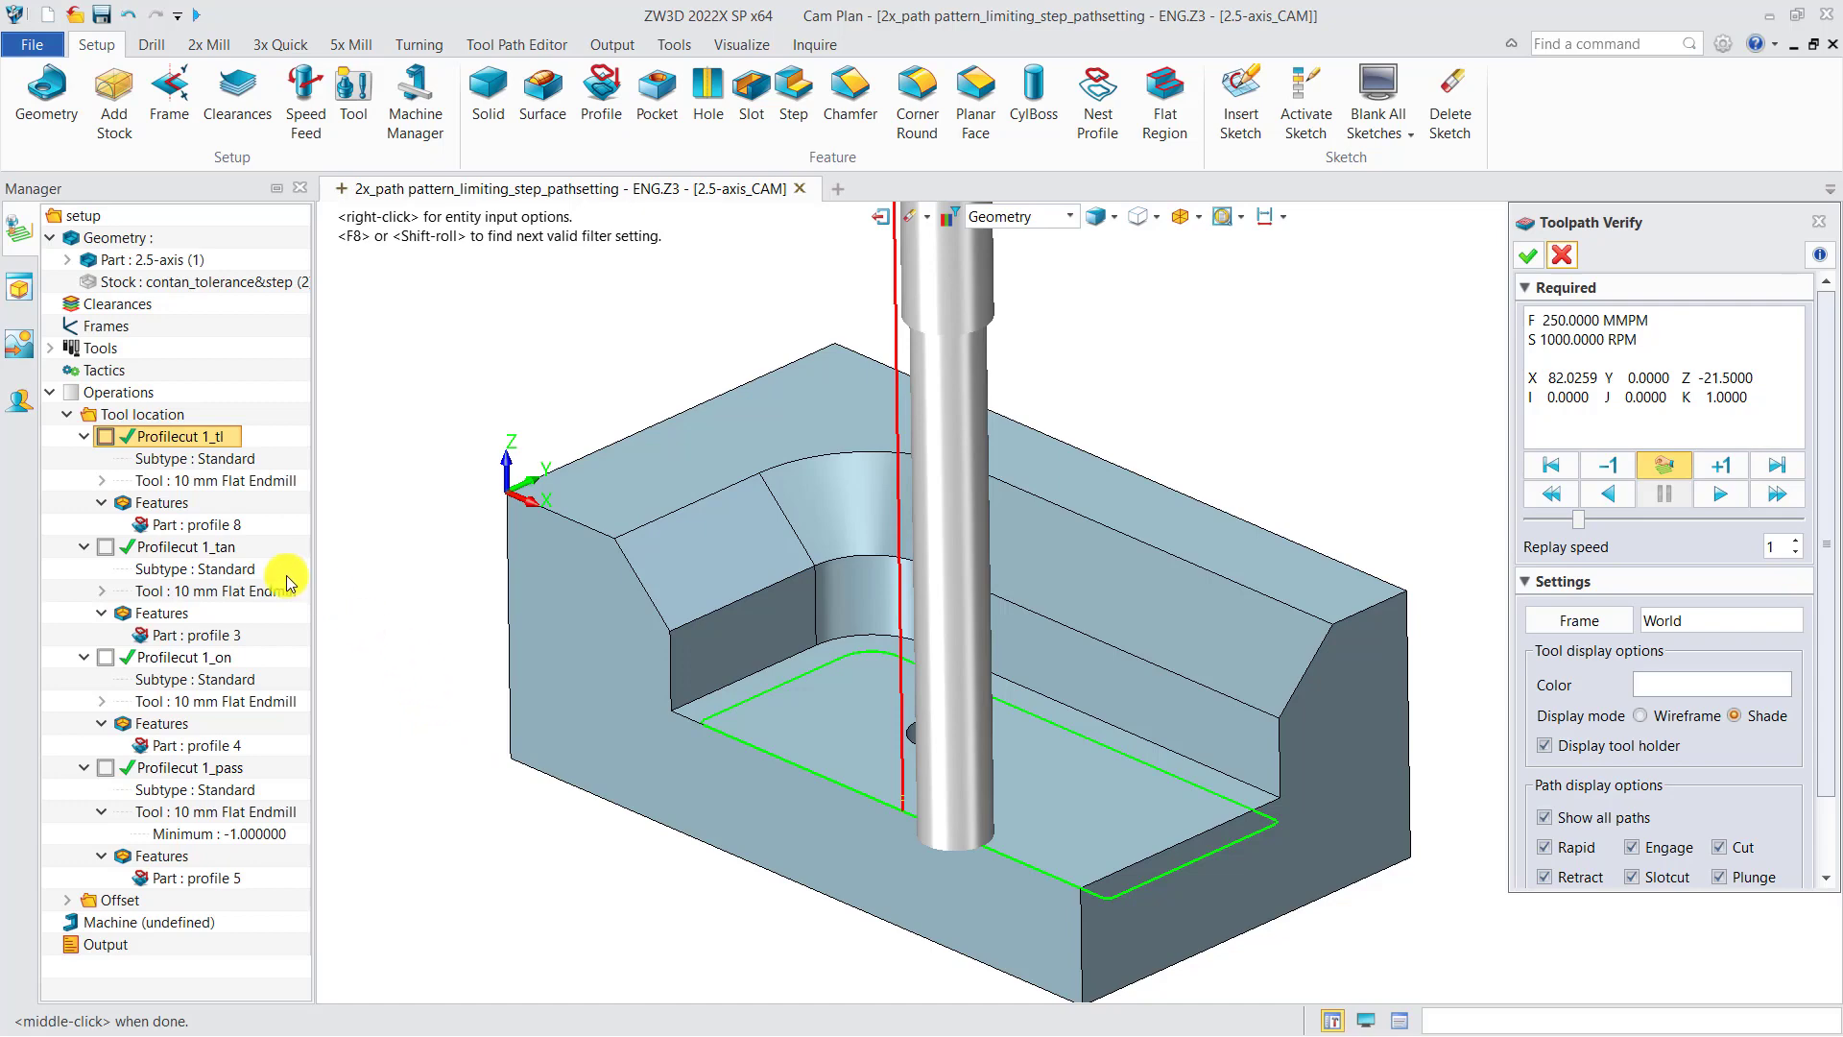
Step: Review the Profilecut 1_tl path settings, then close the dialog and exit the toolpath verification
{"action": "double_click", "coordinate": [178, 440]}
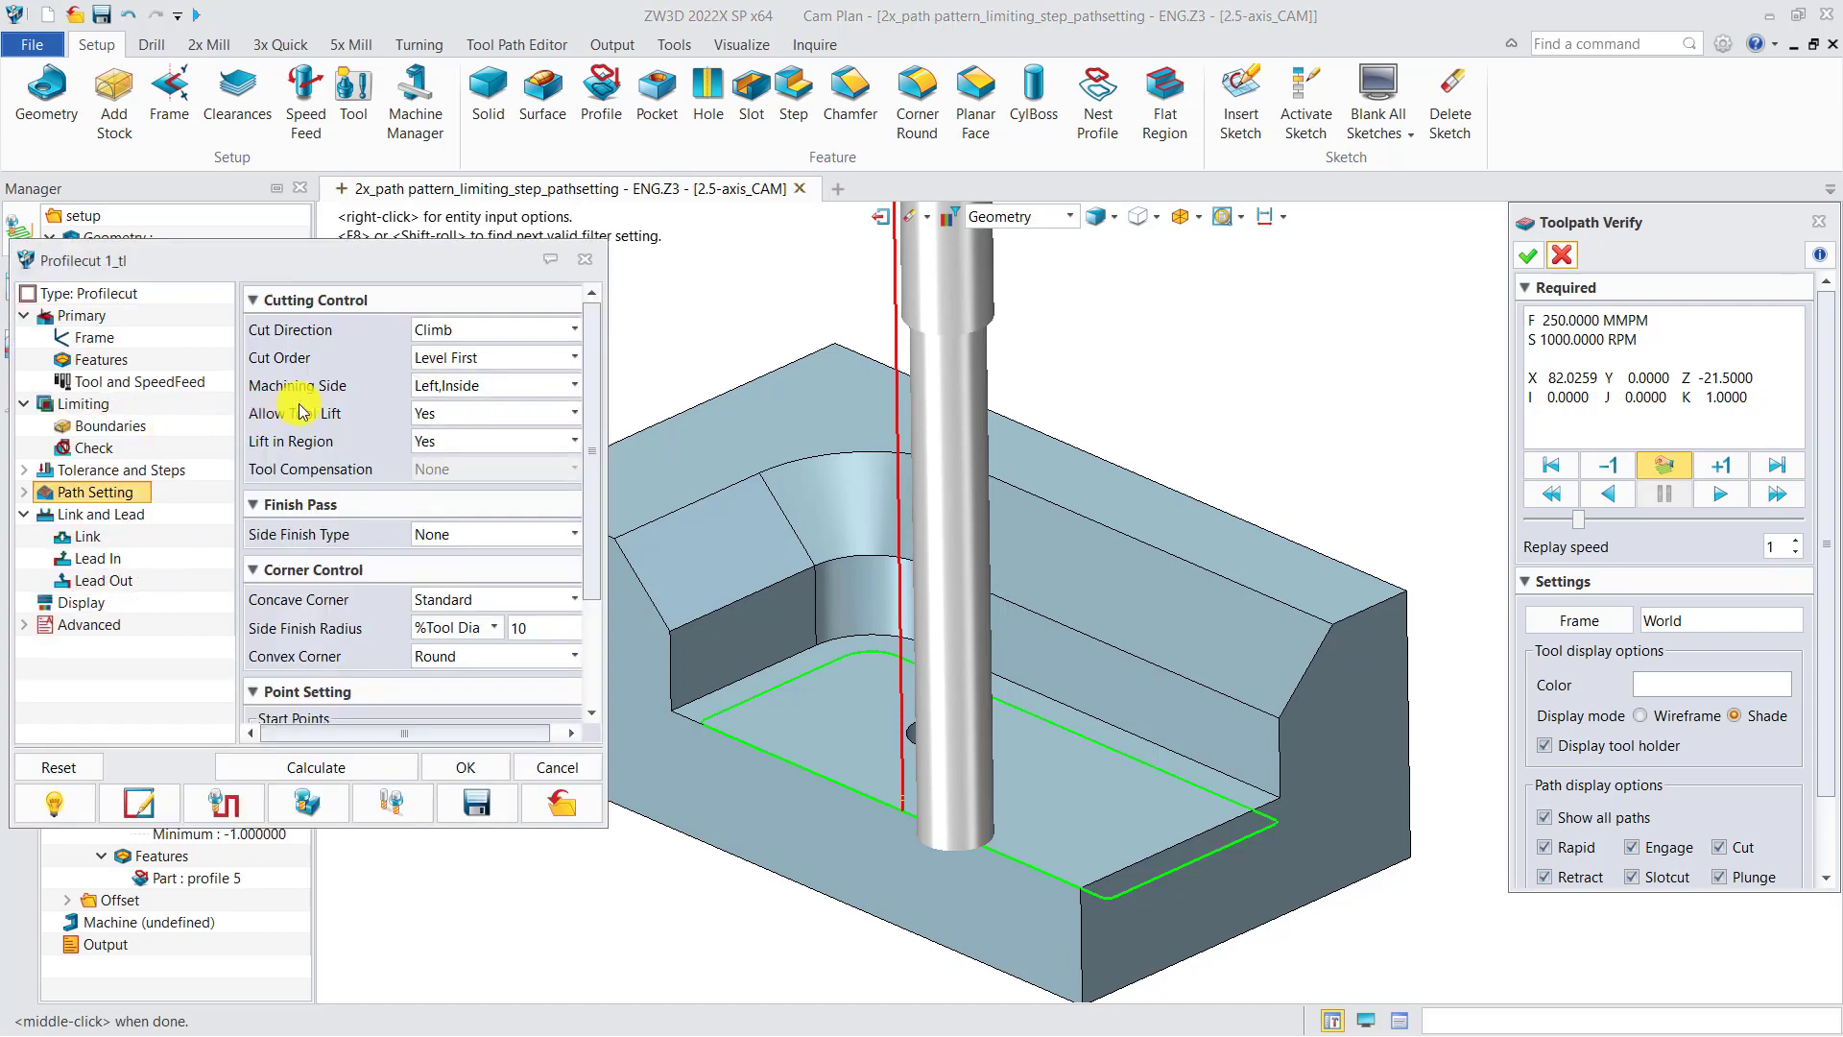
{"action": "mouse_move", "coordinate": [317, 396]}
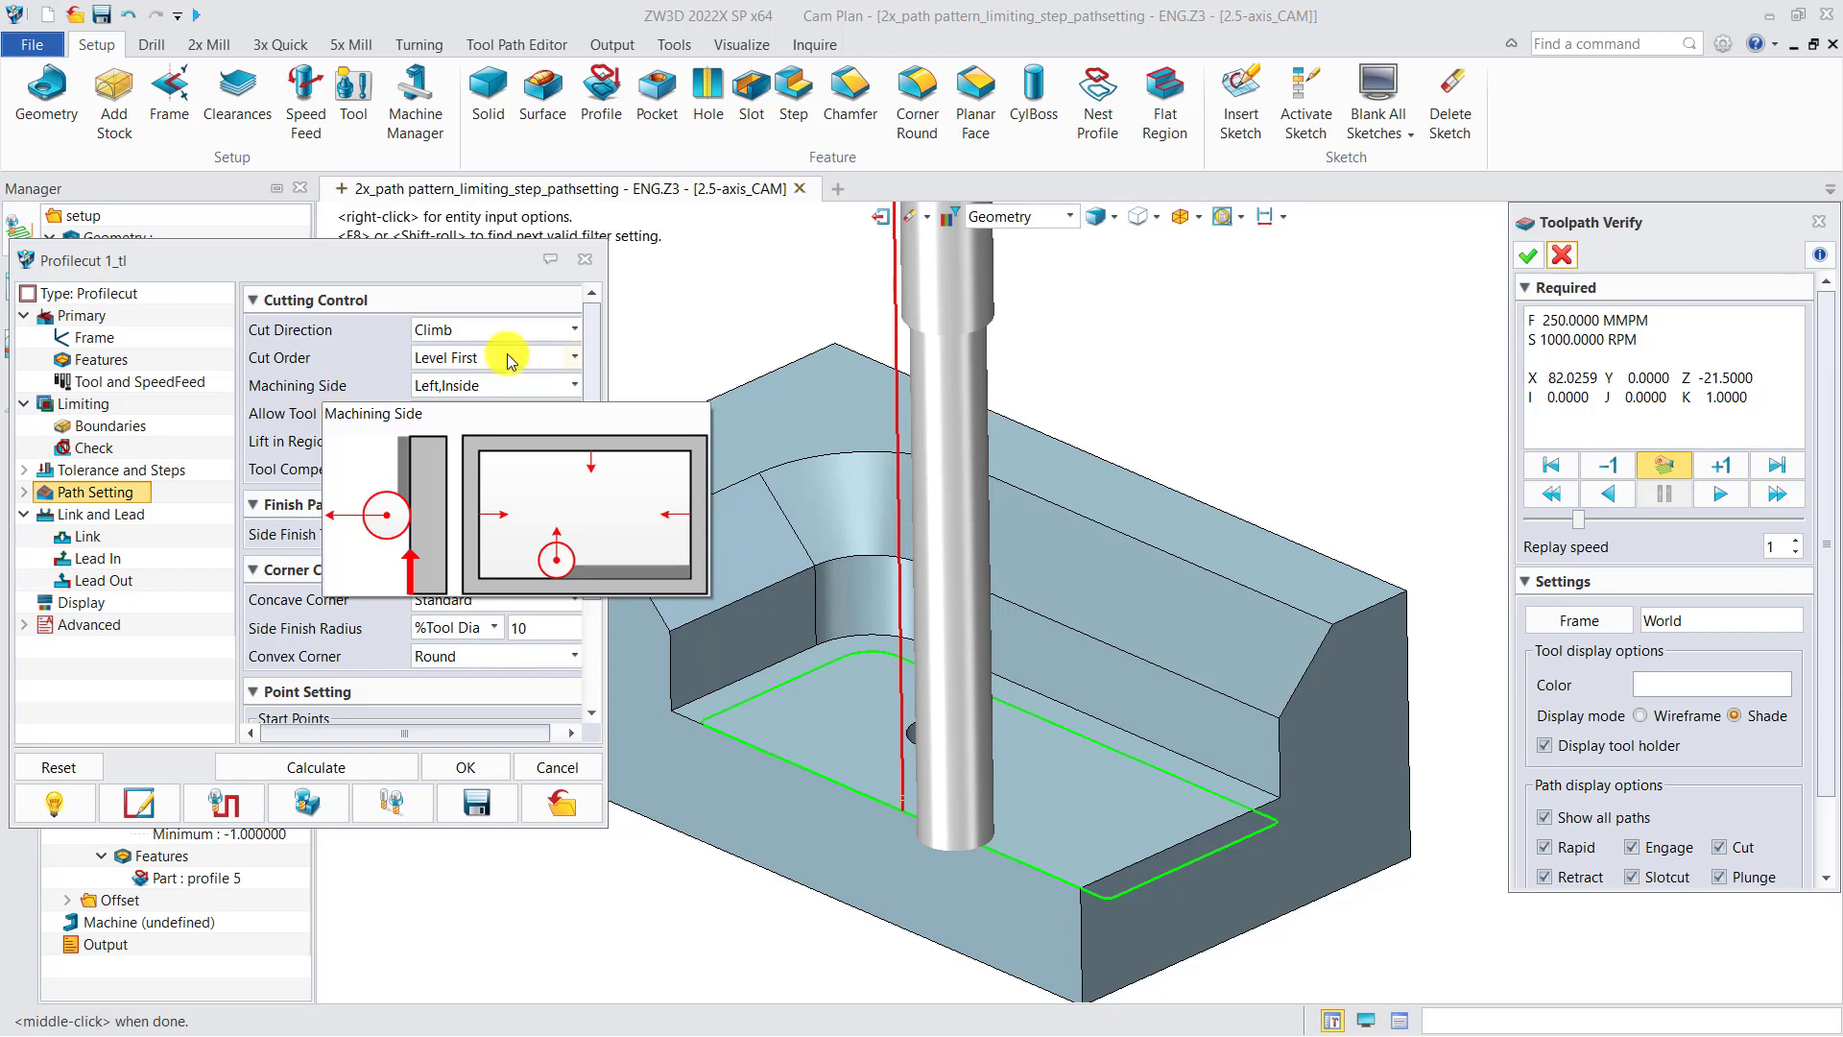
{"action": "middle_click", "coordinate": [588, 269]}
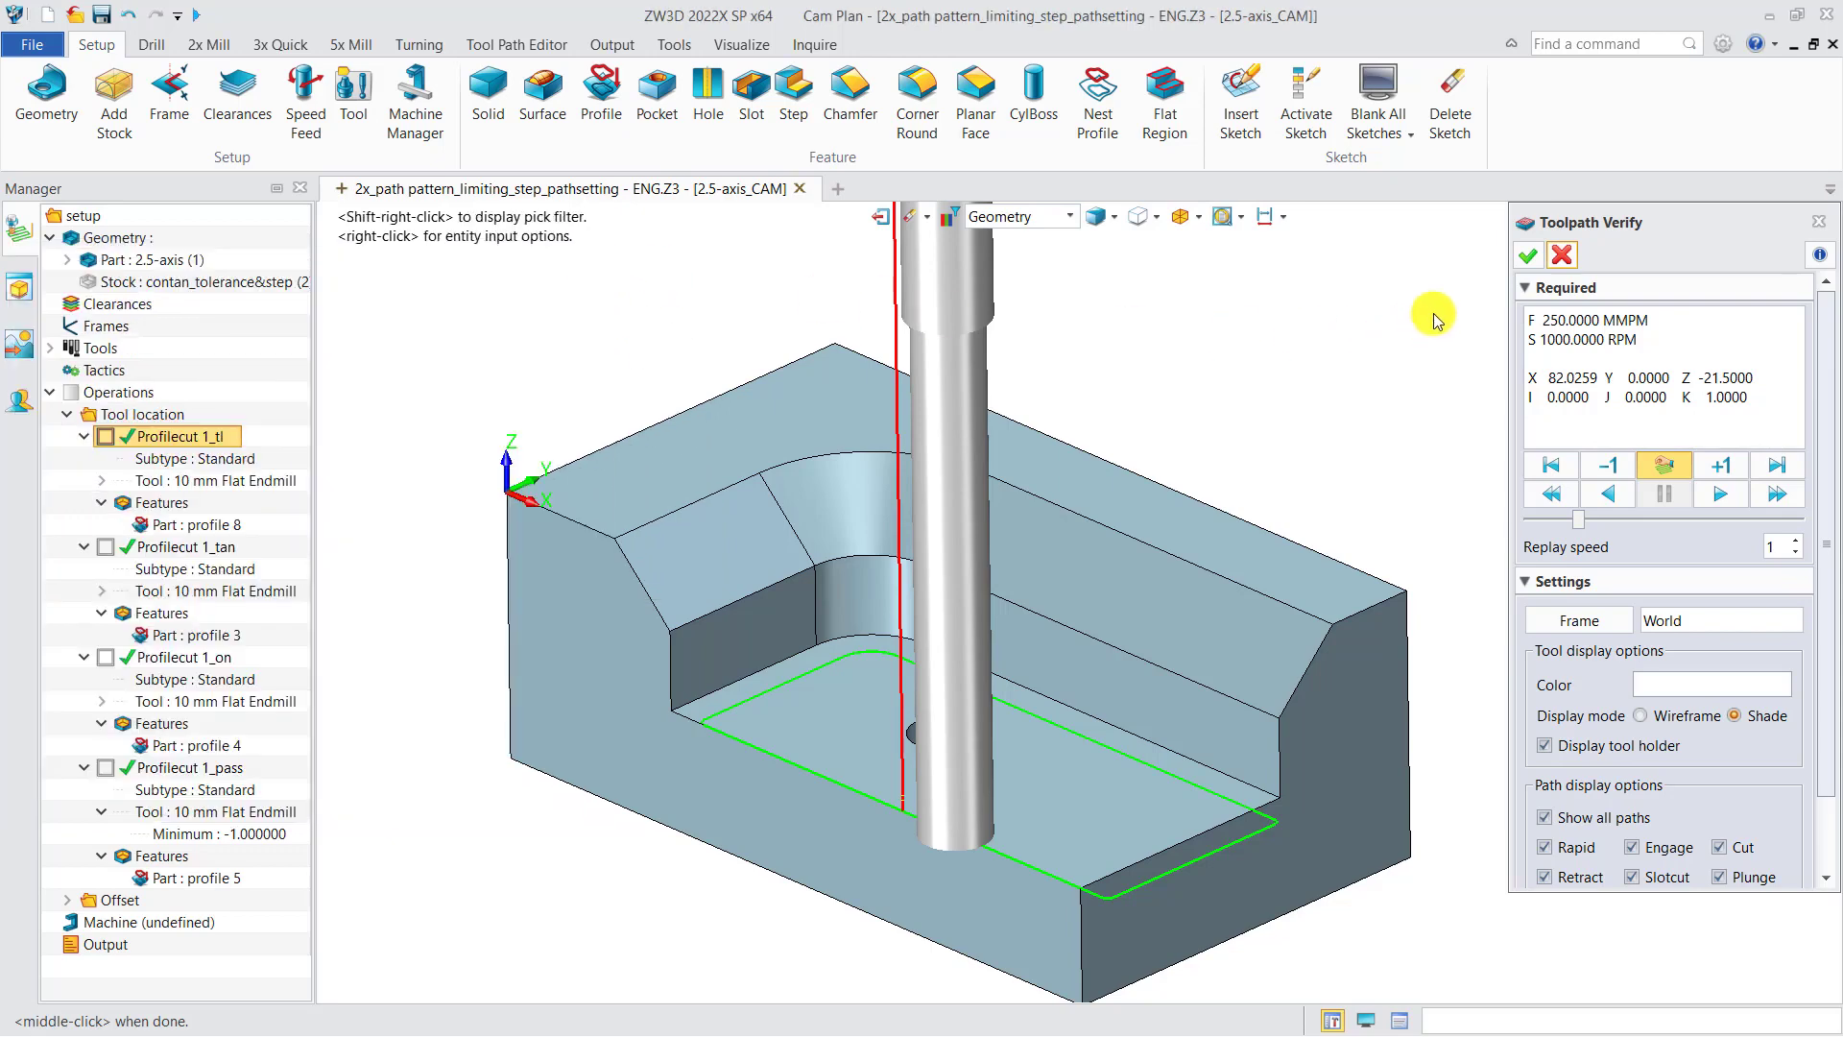
{"action": "left_click", "coordinate": [1562, 258]}
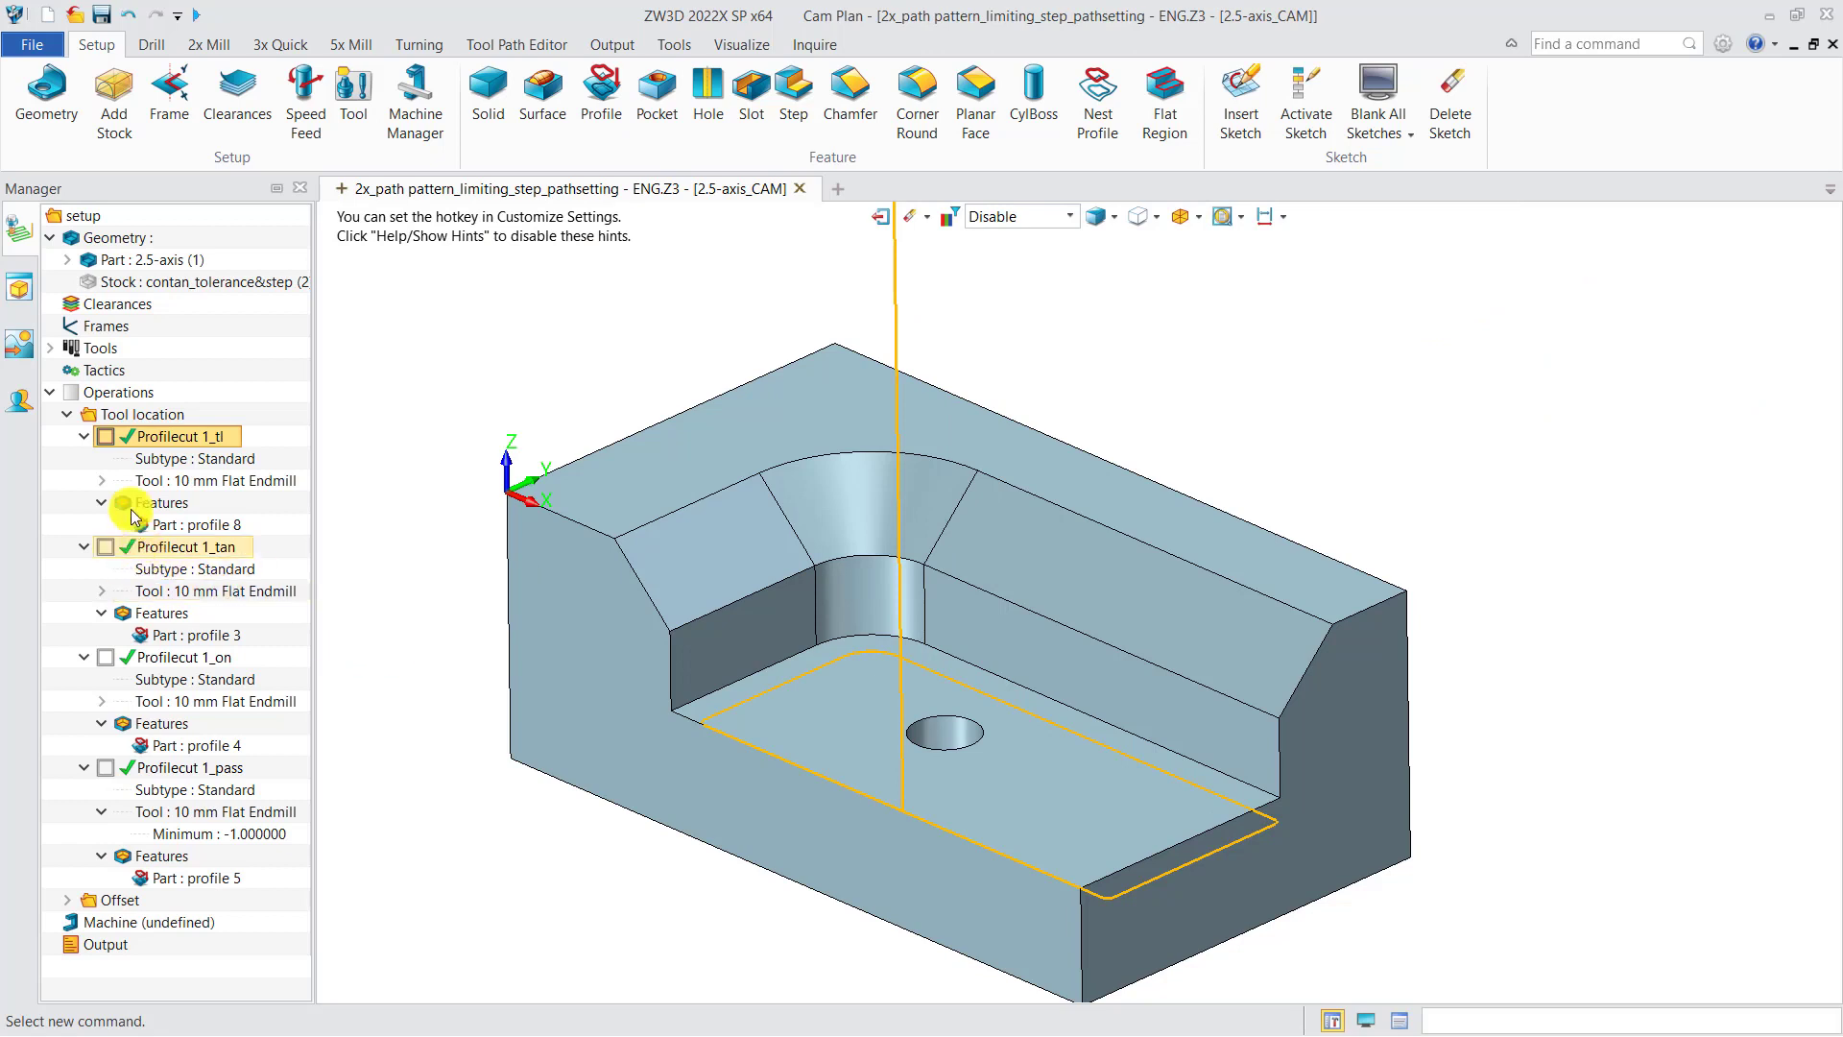
Step: Hide the toolpath display and highlight the profile features of the remaining Profilecut operations in turn
{"action": "left_click", "coordinate": [106, 437]}
{"action": "left_click", "coordinate": [108, 549]}
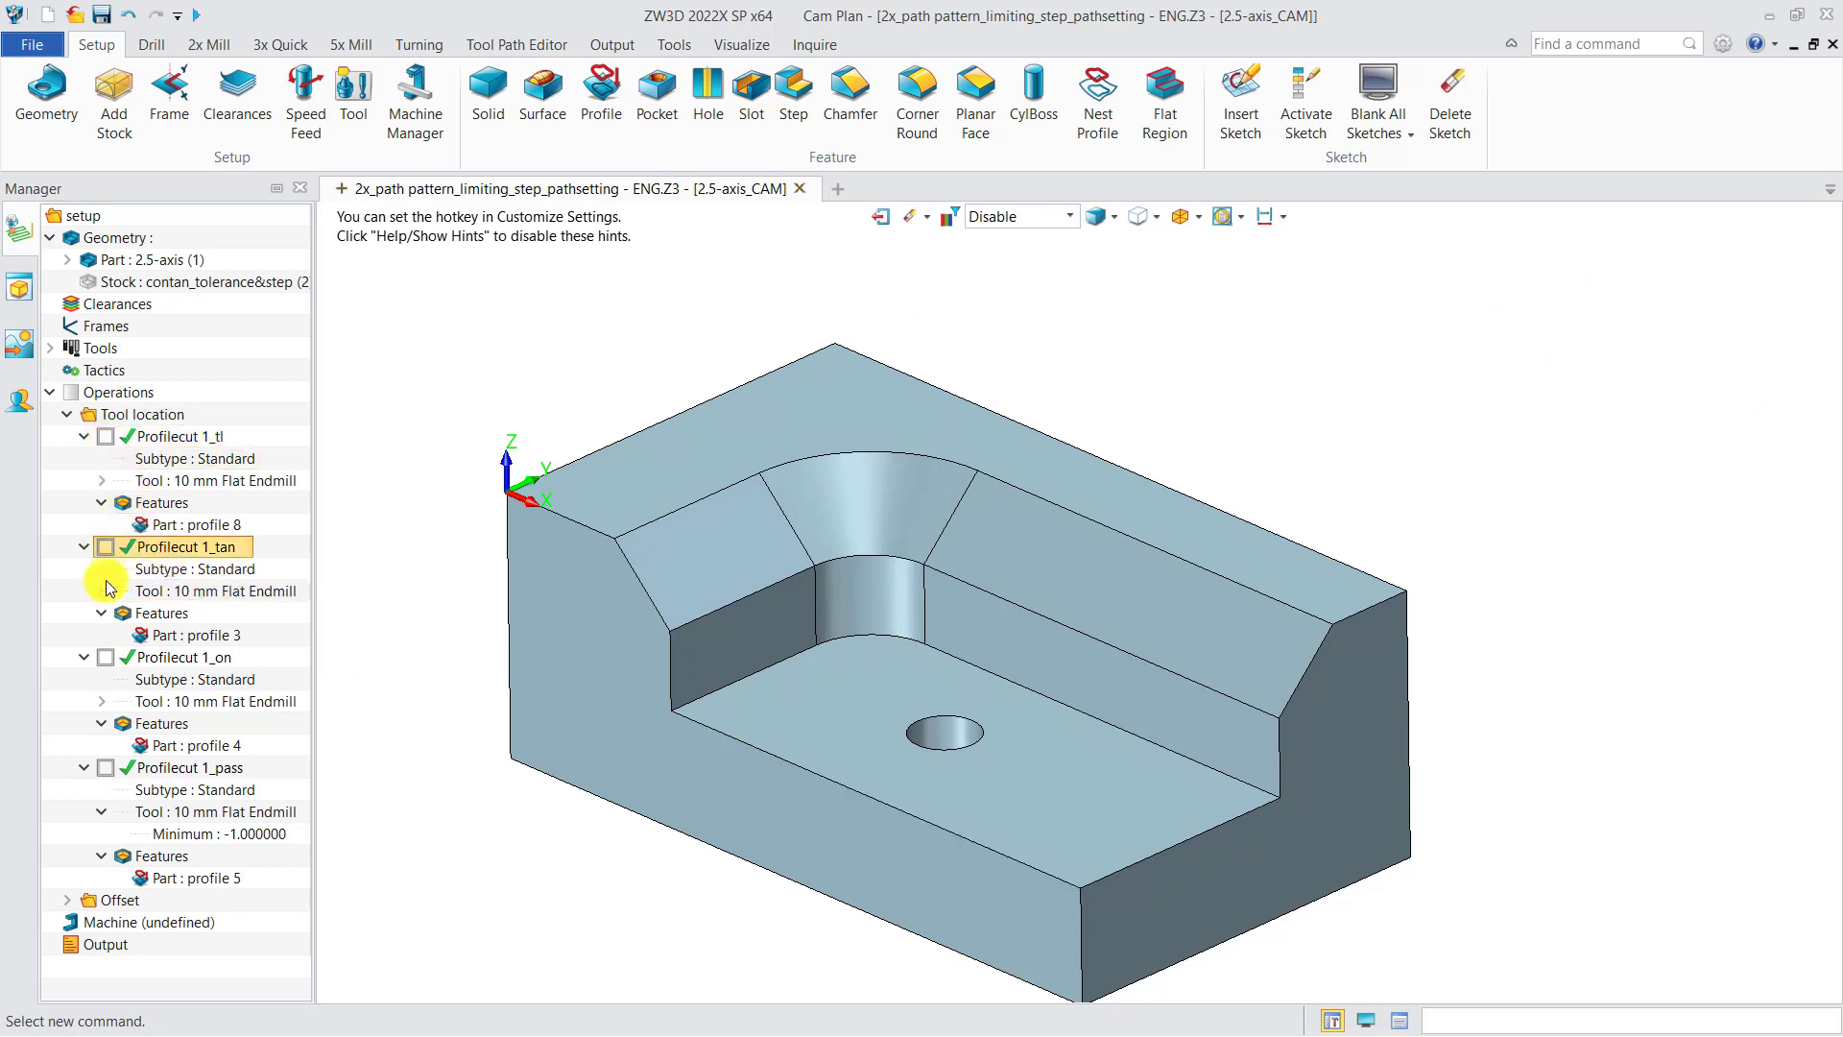
{"action": "left_click", "coordinate": [110, 658]}
{"action": "left_click", "coordinate": [120, 774]}
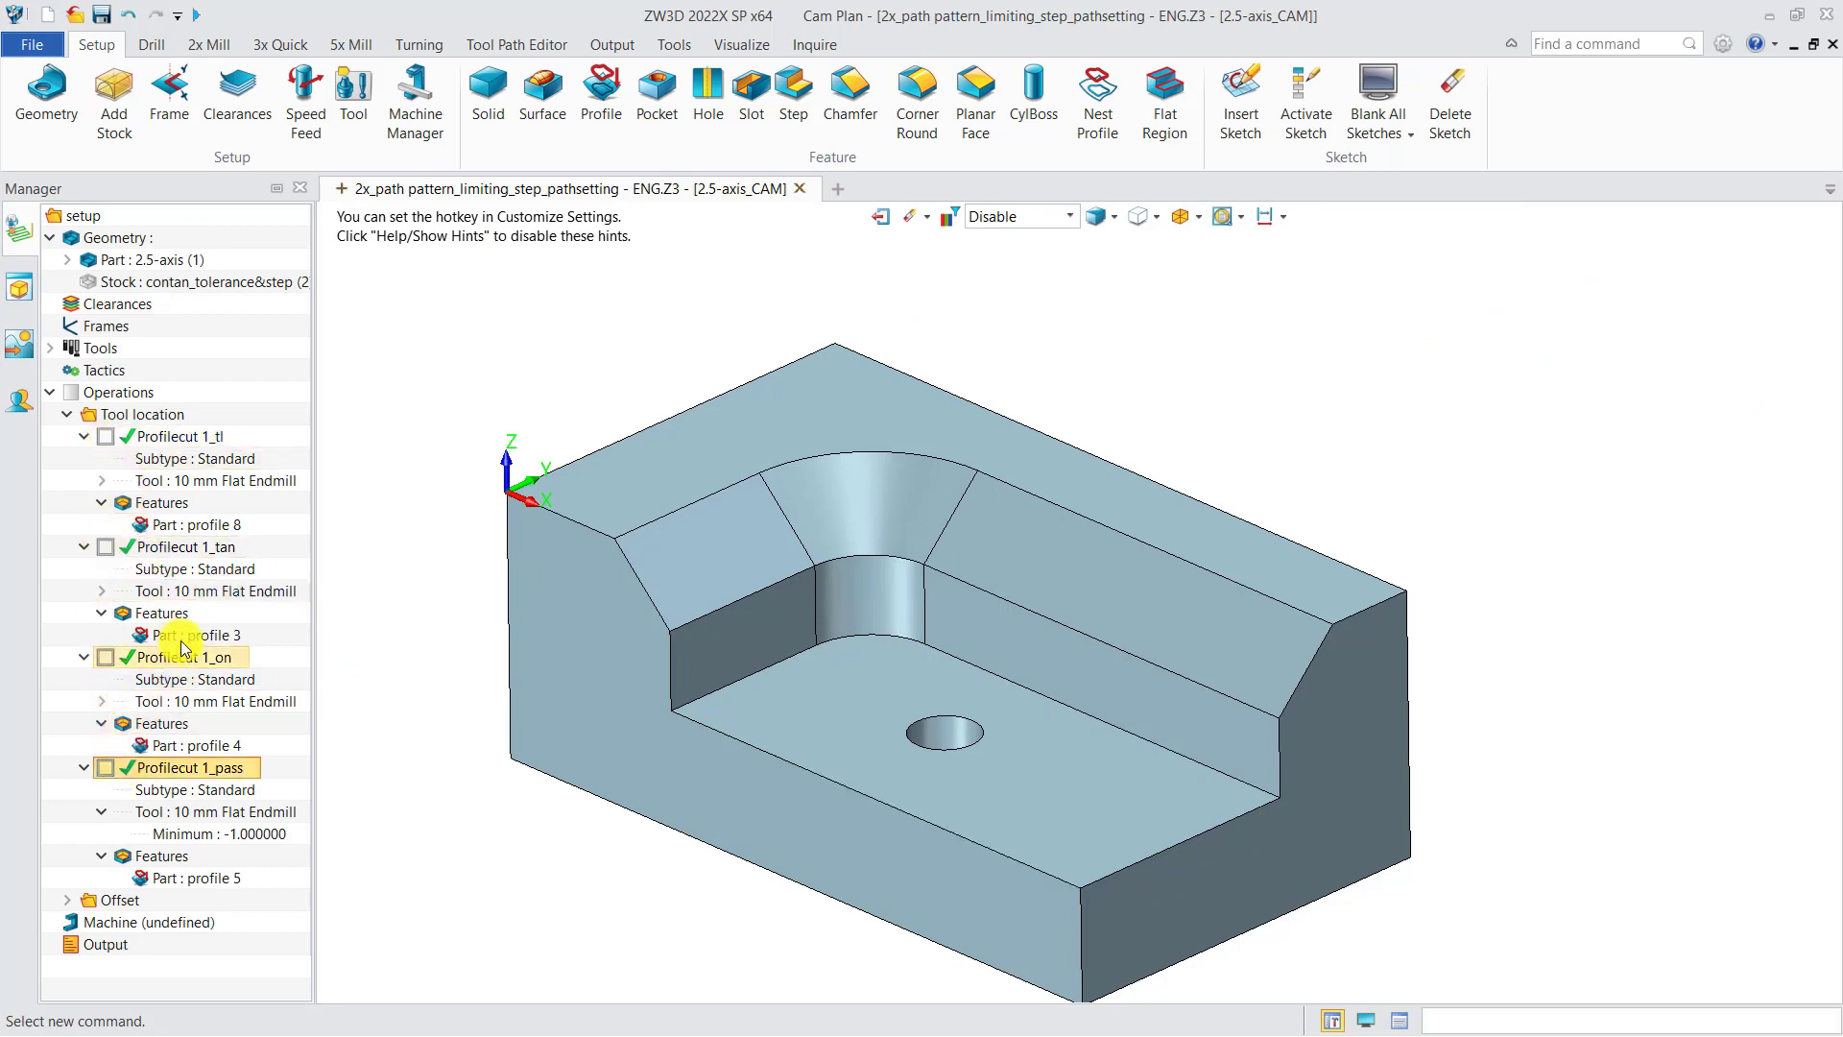
{"action": "left_click", "coordinate": [197, 635]}
{"action": "left_click", "coordinate": [207, 747]}
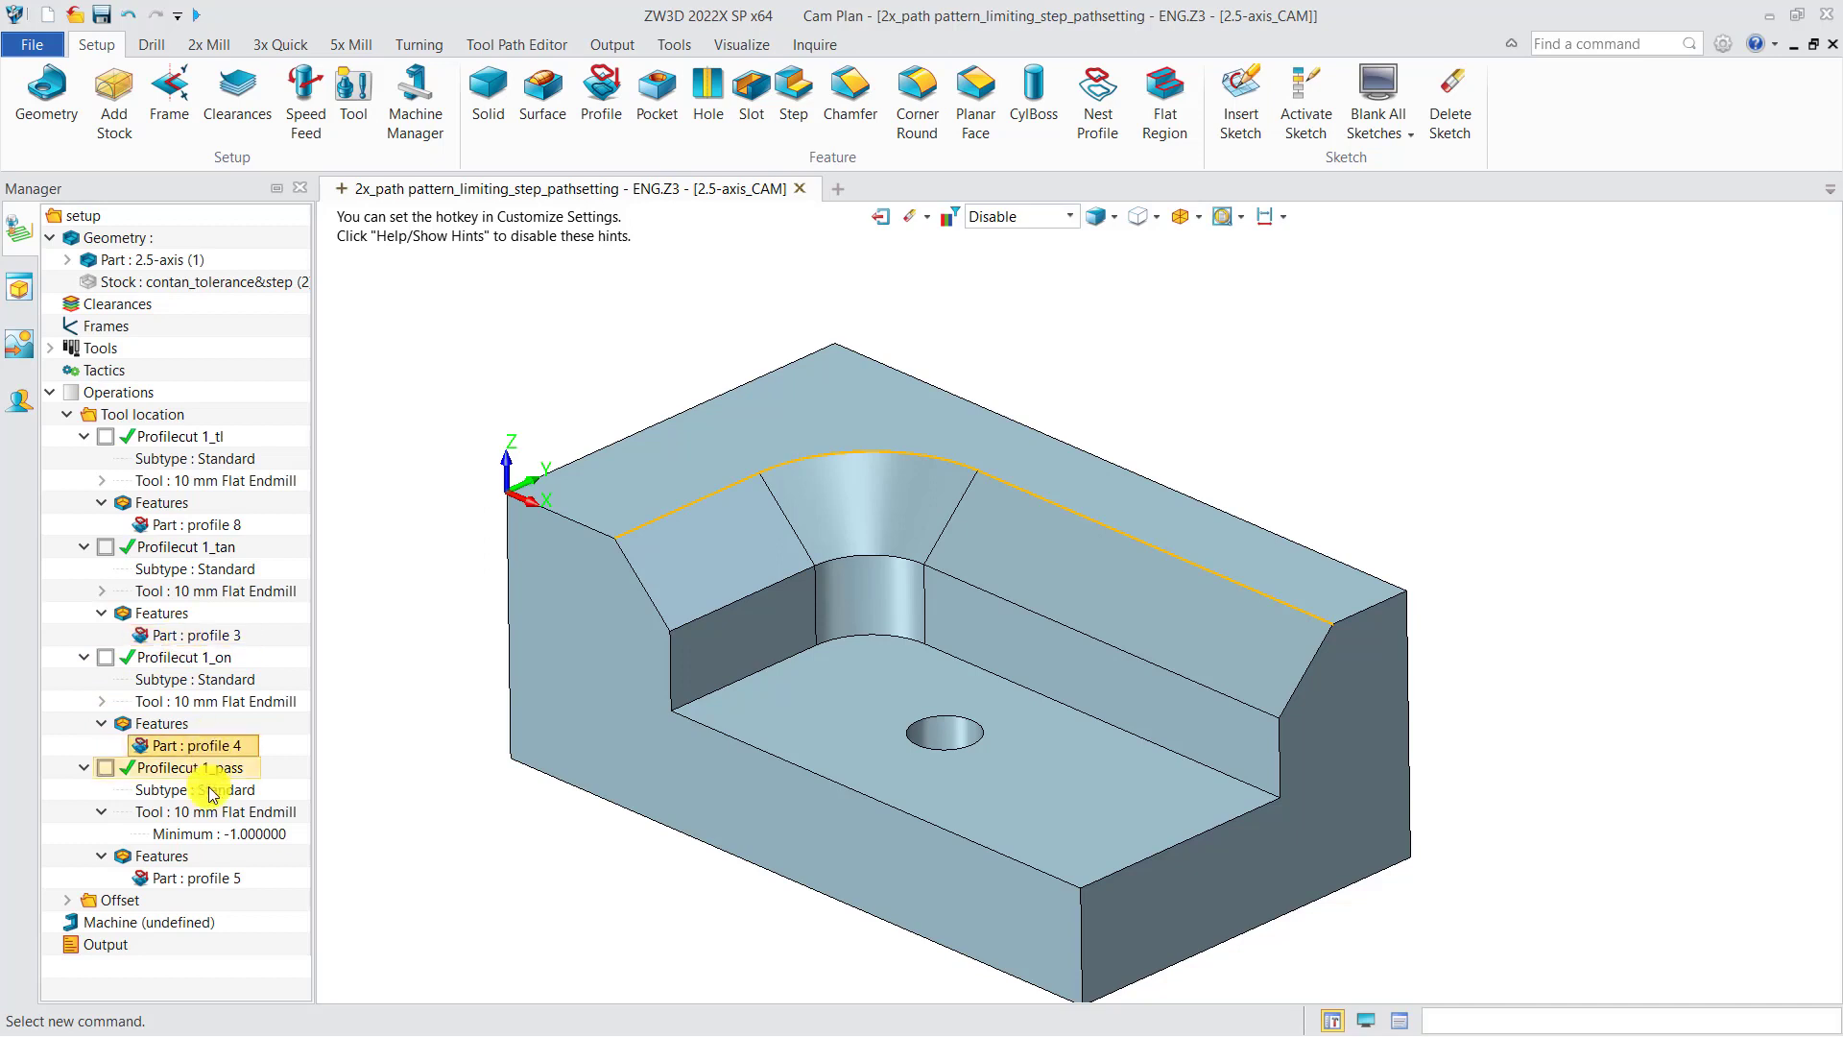
{"action": "left_click", "coordinate": [205, 877]}
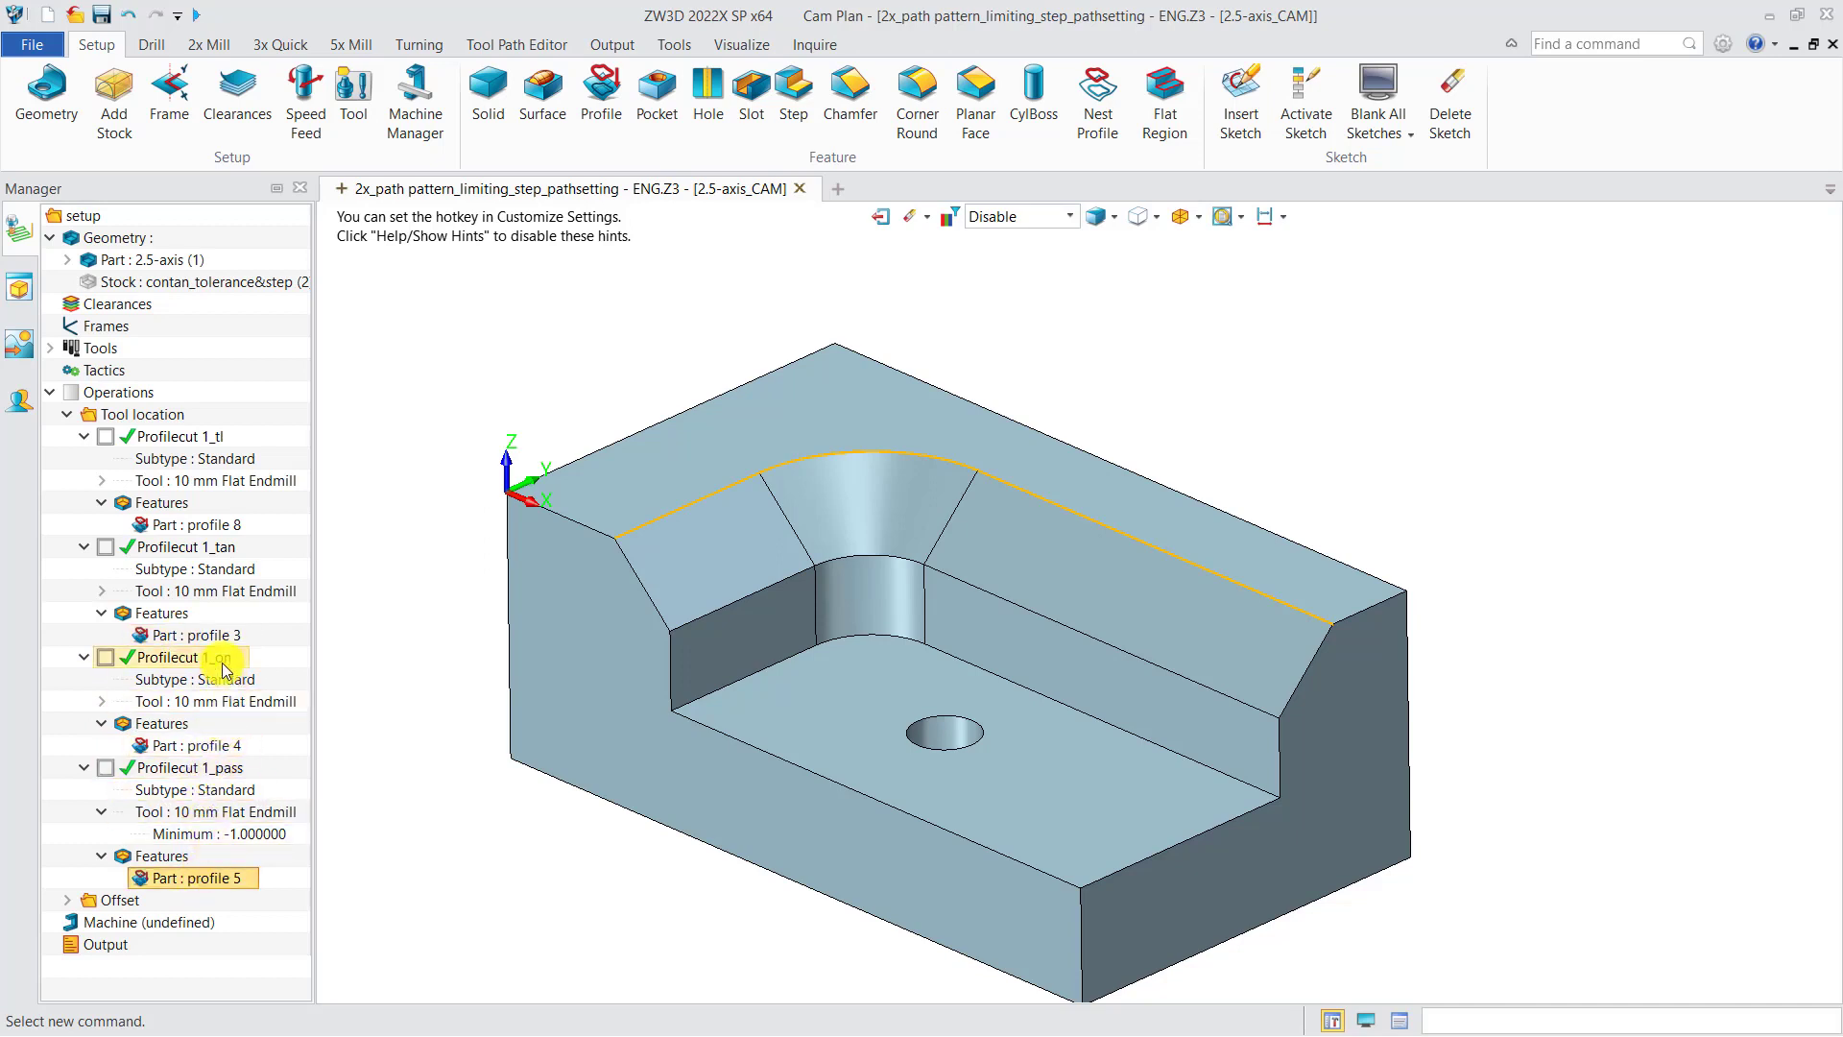
Step: Inspect the member edges' tool locations in profile 3 and review the Profilecut 1_tan path settings
{"action": "double_click", "coordinate": [197, 635]}
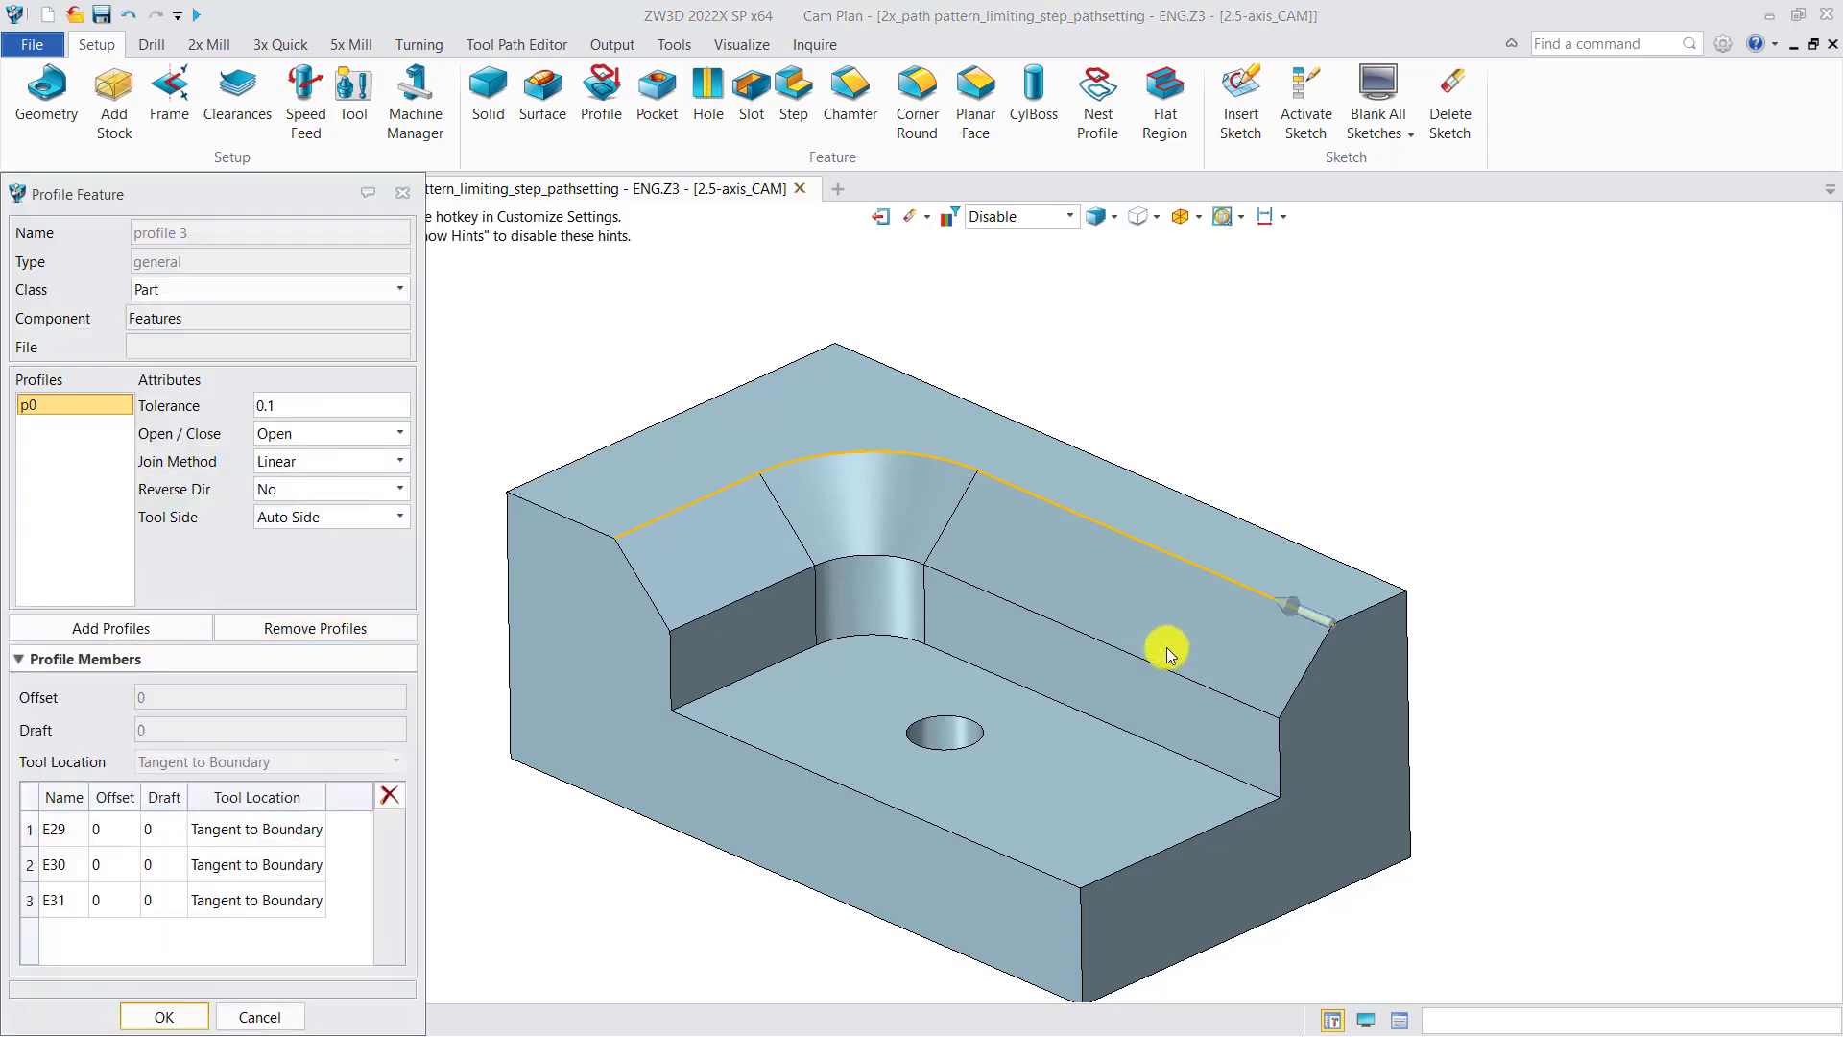
{"action": "left_click", "coordinate": [402, 197]}
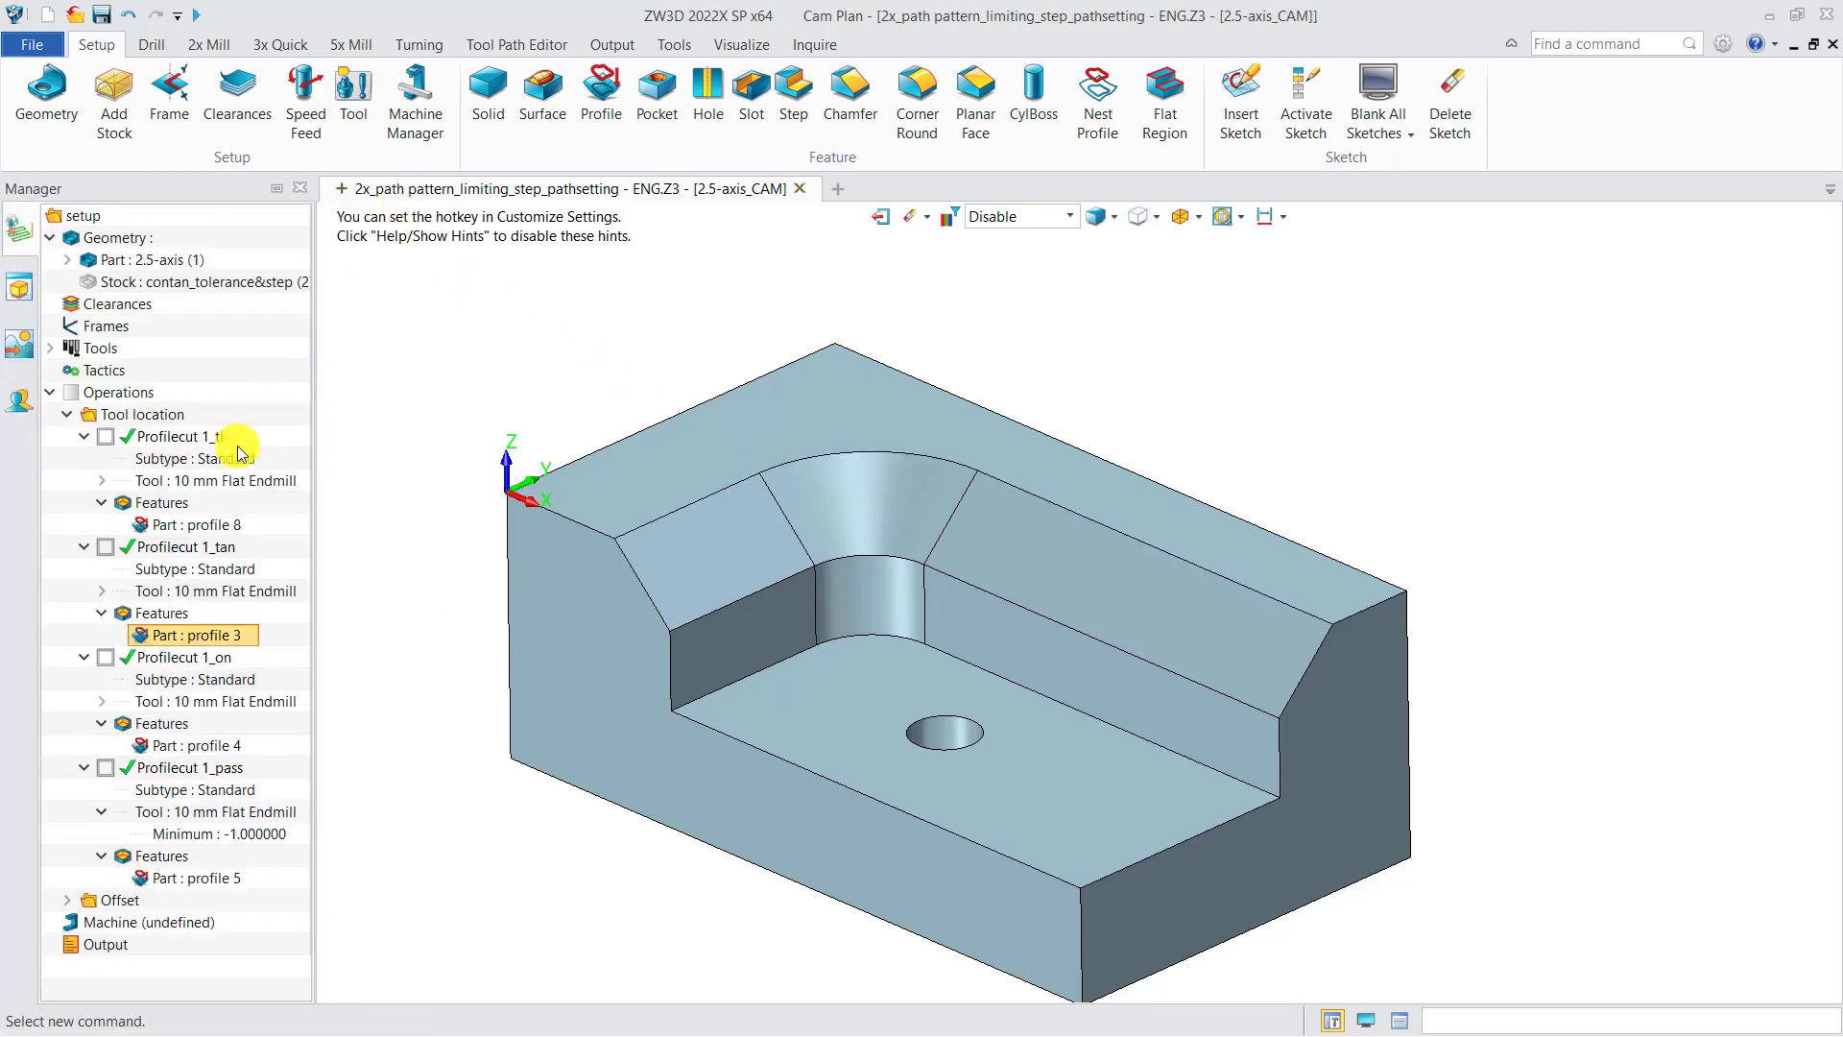
{"action": "double_click", "coordinate": [179, 637]}
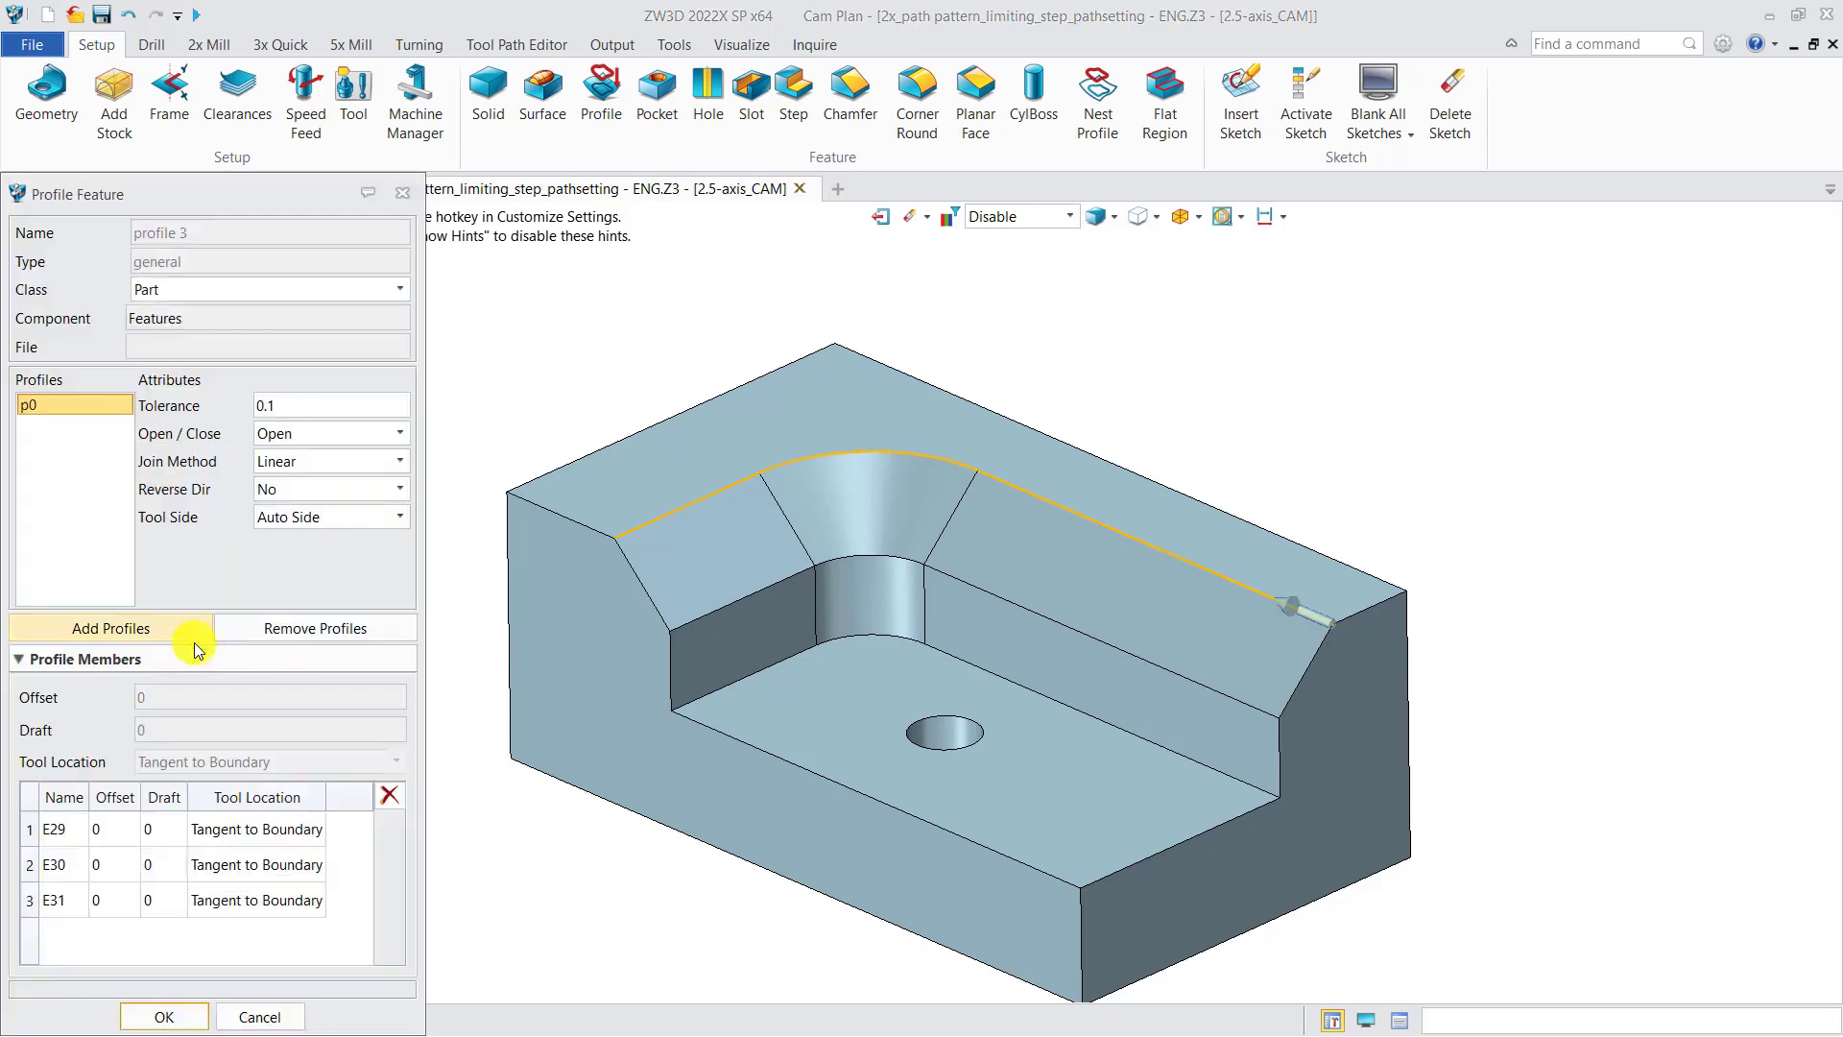
{"action": "left_click", "coordinate": [261, 829]}
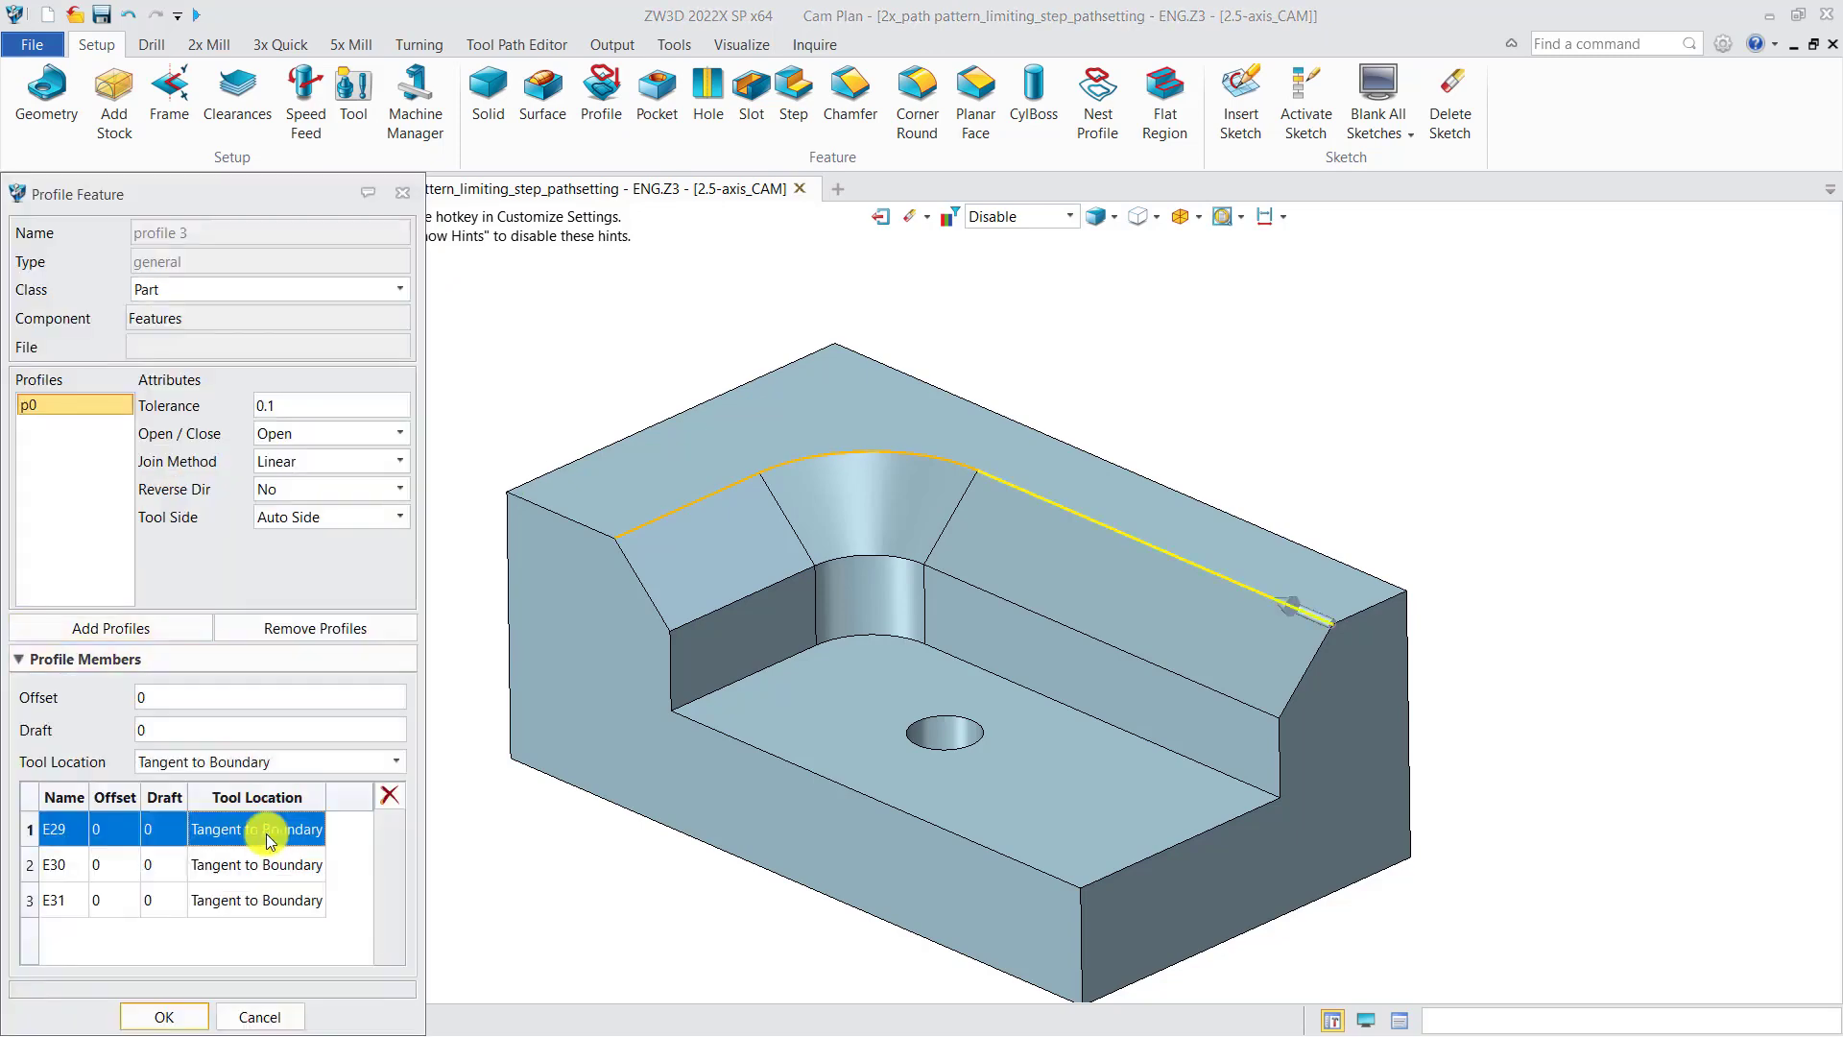
{"action": "left_click", "coordinate": [265, 865]}
{"action": "left_click", "coordinate": [274, 899]}
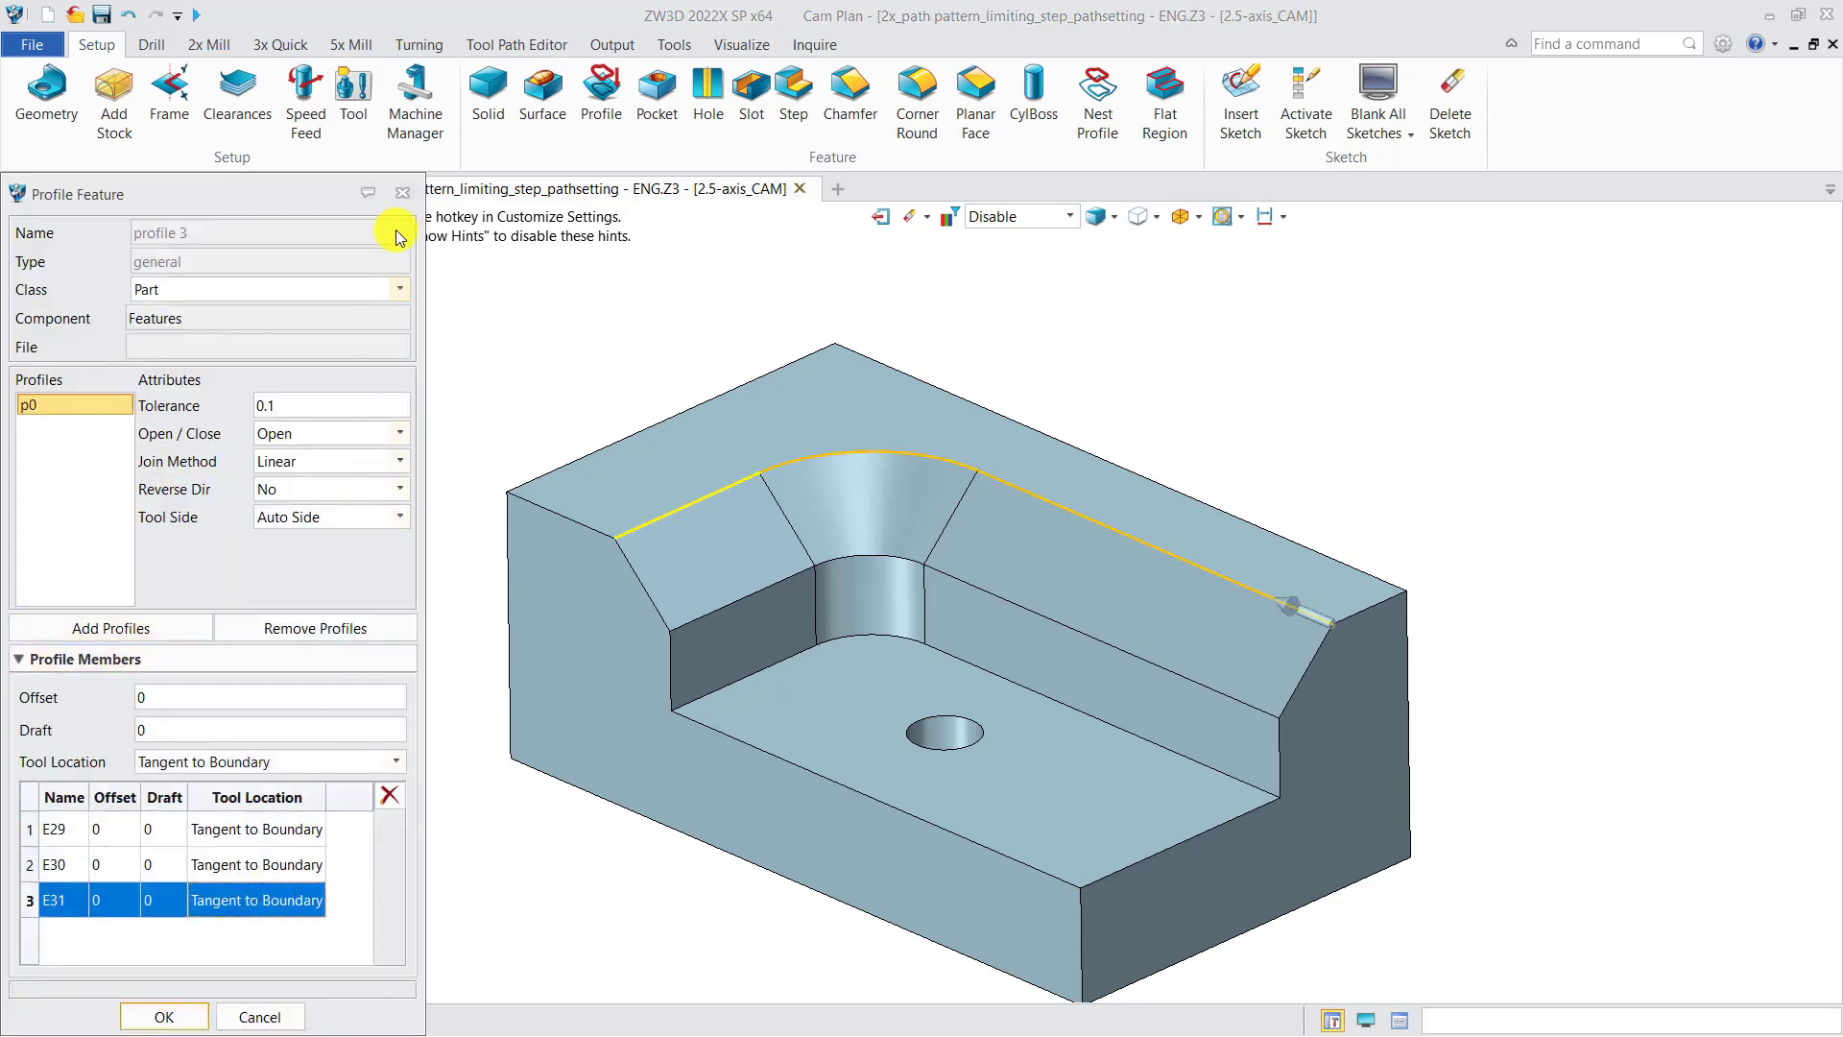
{"action": "left_click", "coordinate": [402, 193]}
{"action": "double_click", "coordinate": [181, 555]}
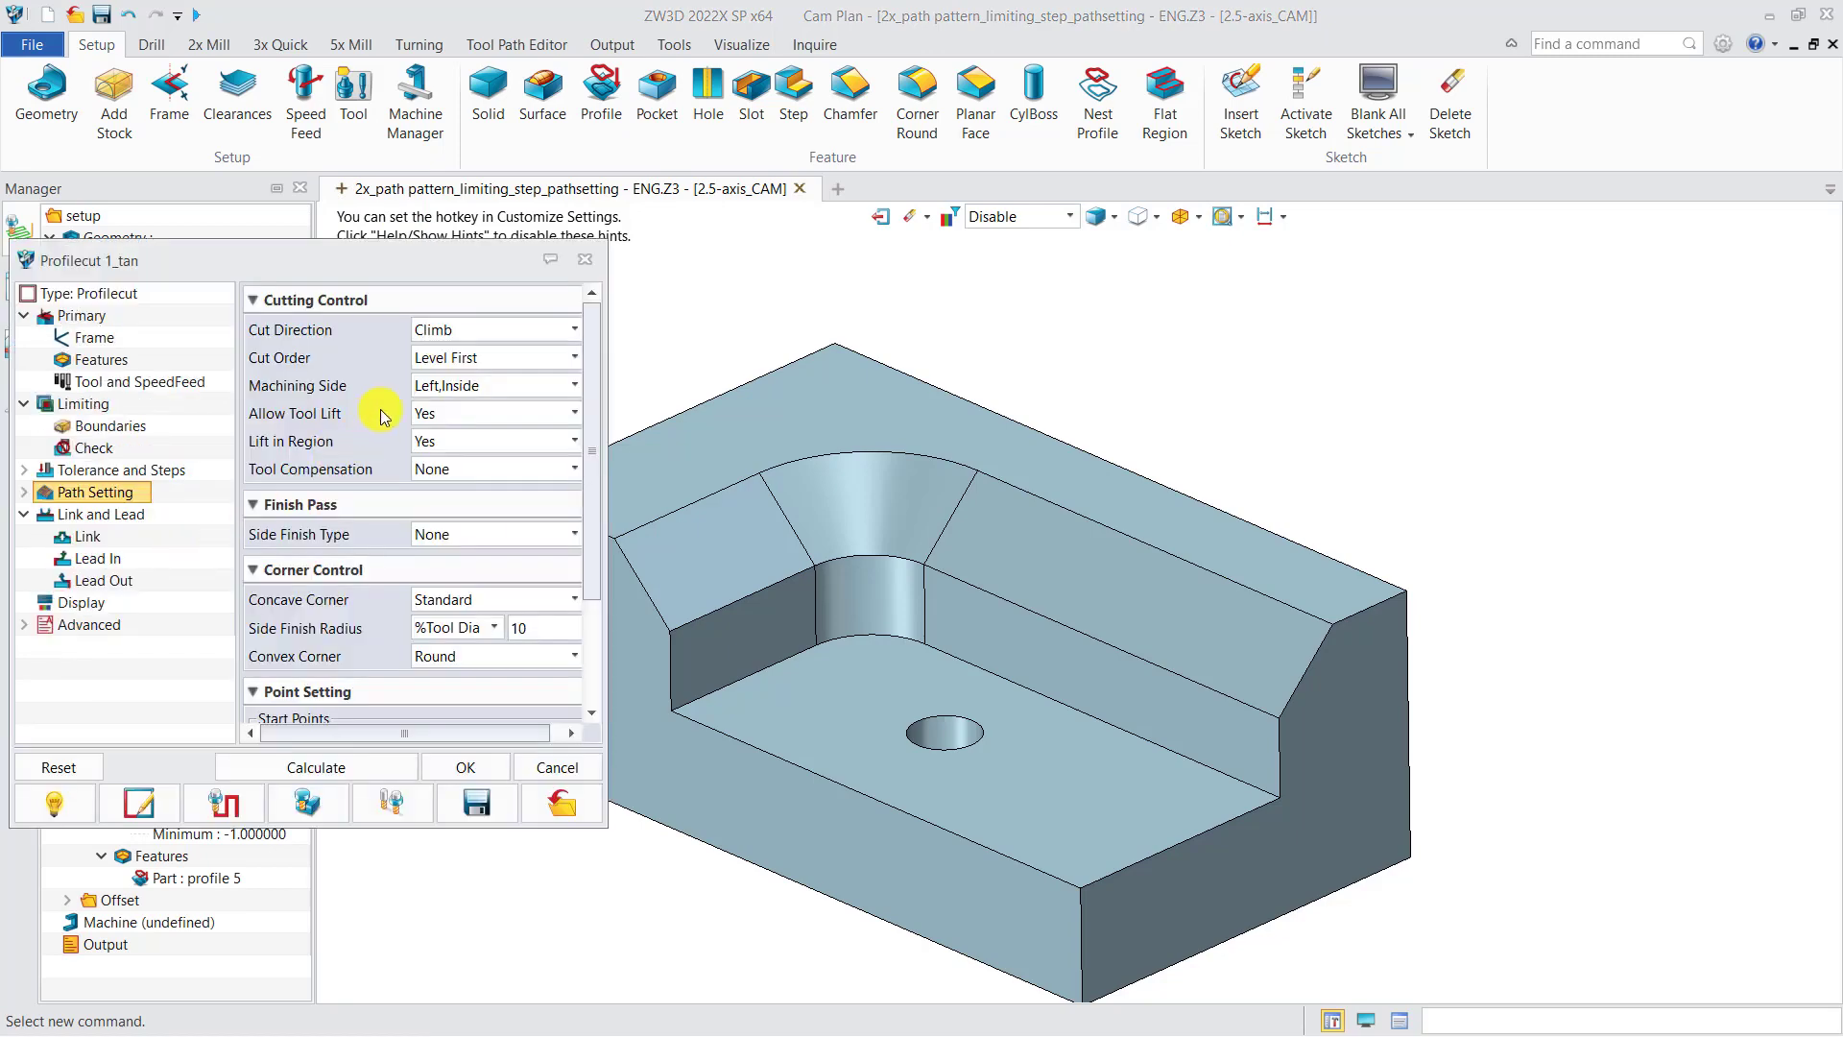
{"action": "left_click", "coordinate": [585, 259]}
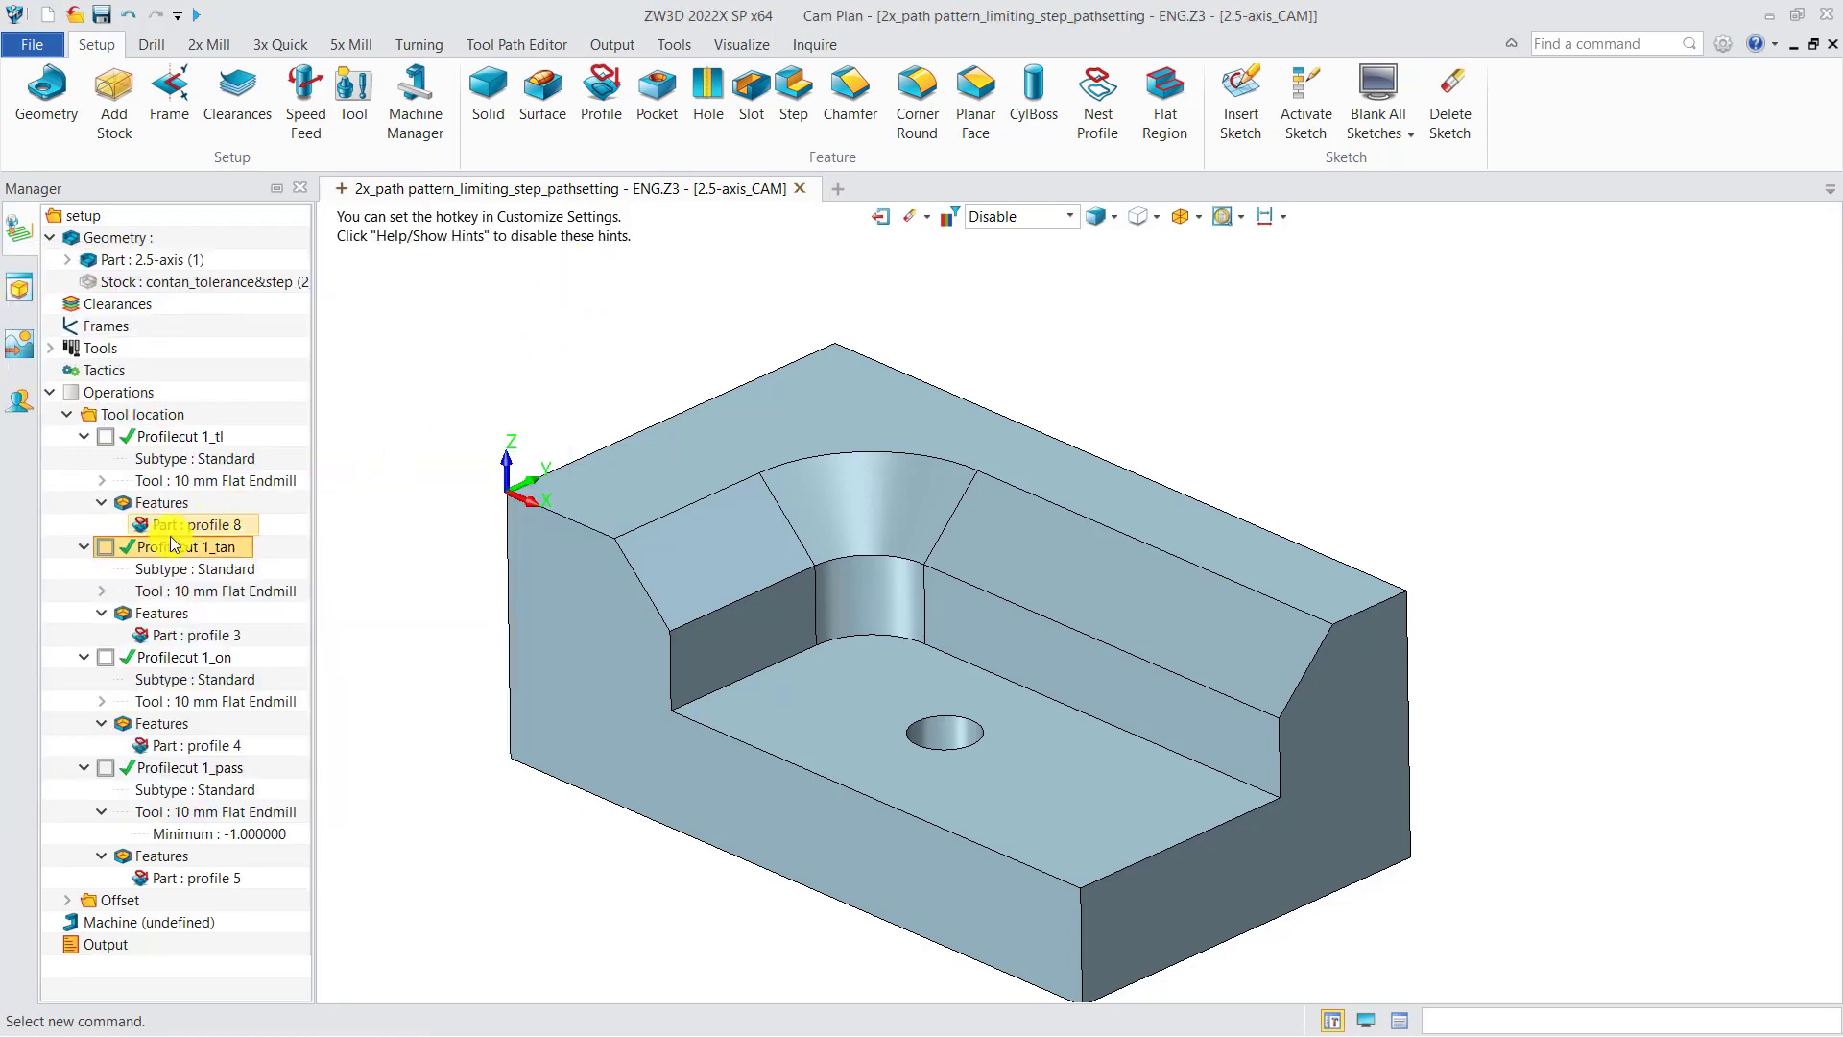
Step: Display the Profilecut 1_tan toolpath and run Verify to play back its tool motion along the upper profile
{"action": "left_click", "coordinate": [105, 547]}
{"action": "right_click_drag", "start_coordinate": [697, 584], "coordinate": [700, 603]}
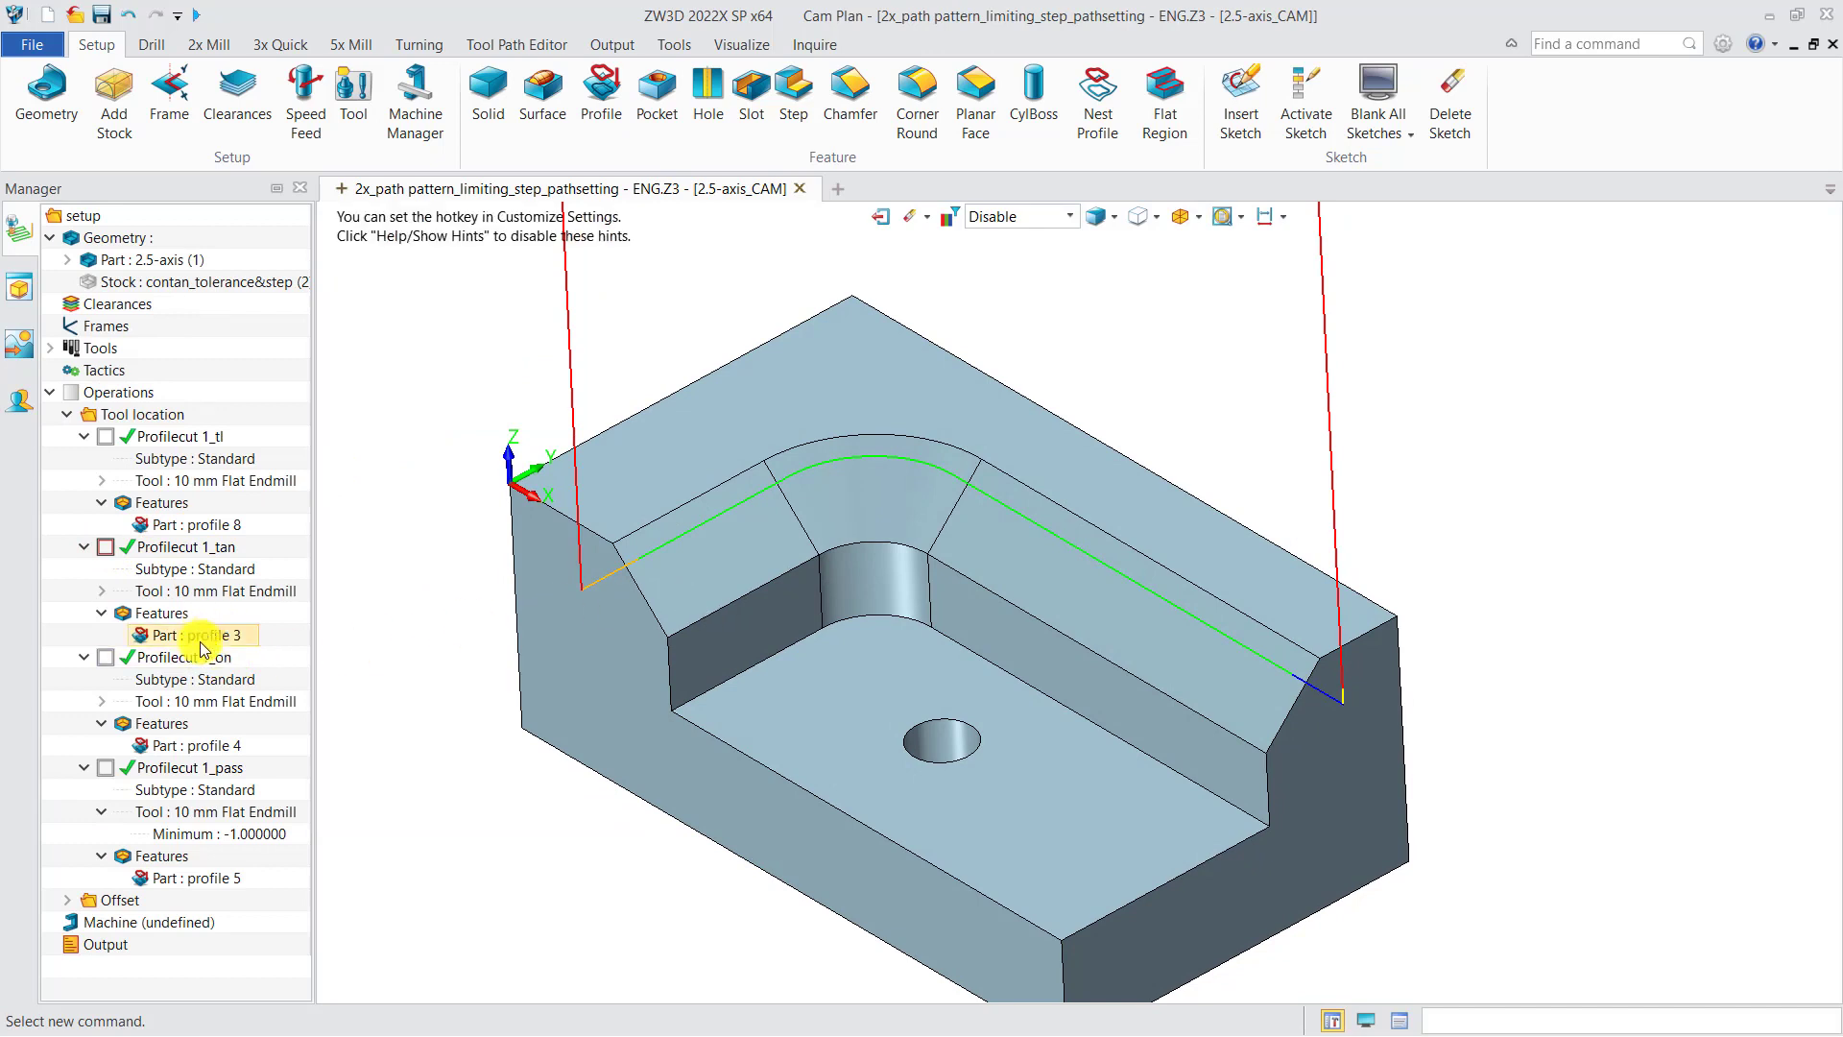
{"action": "right_click", "coordinate": [176, 547]}
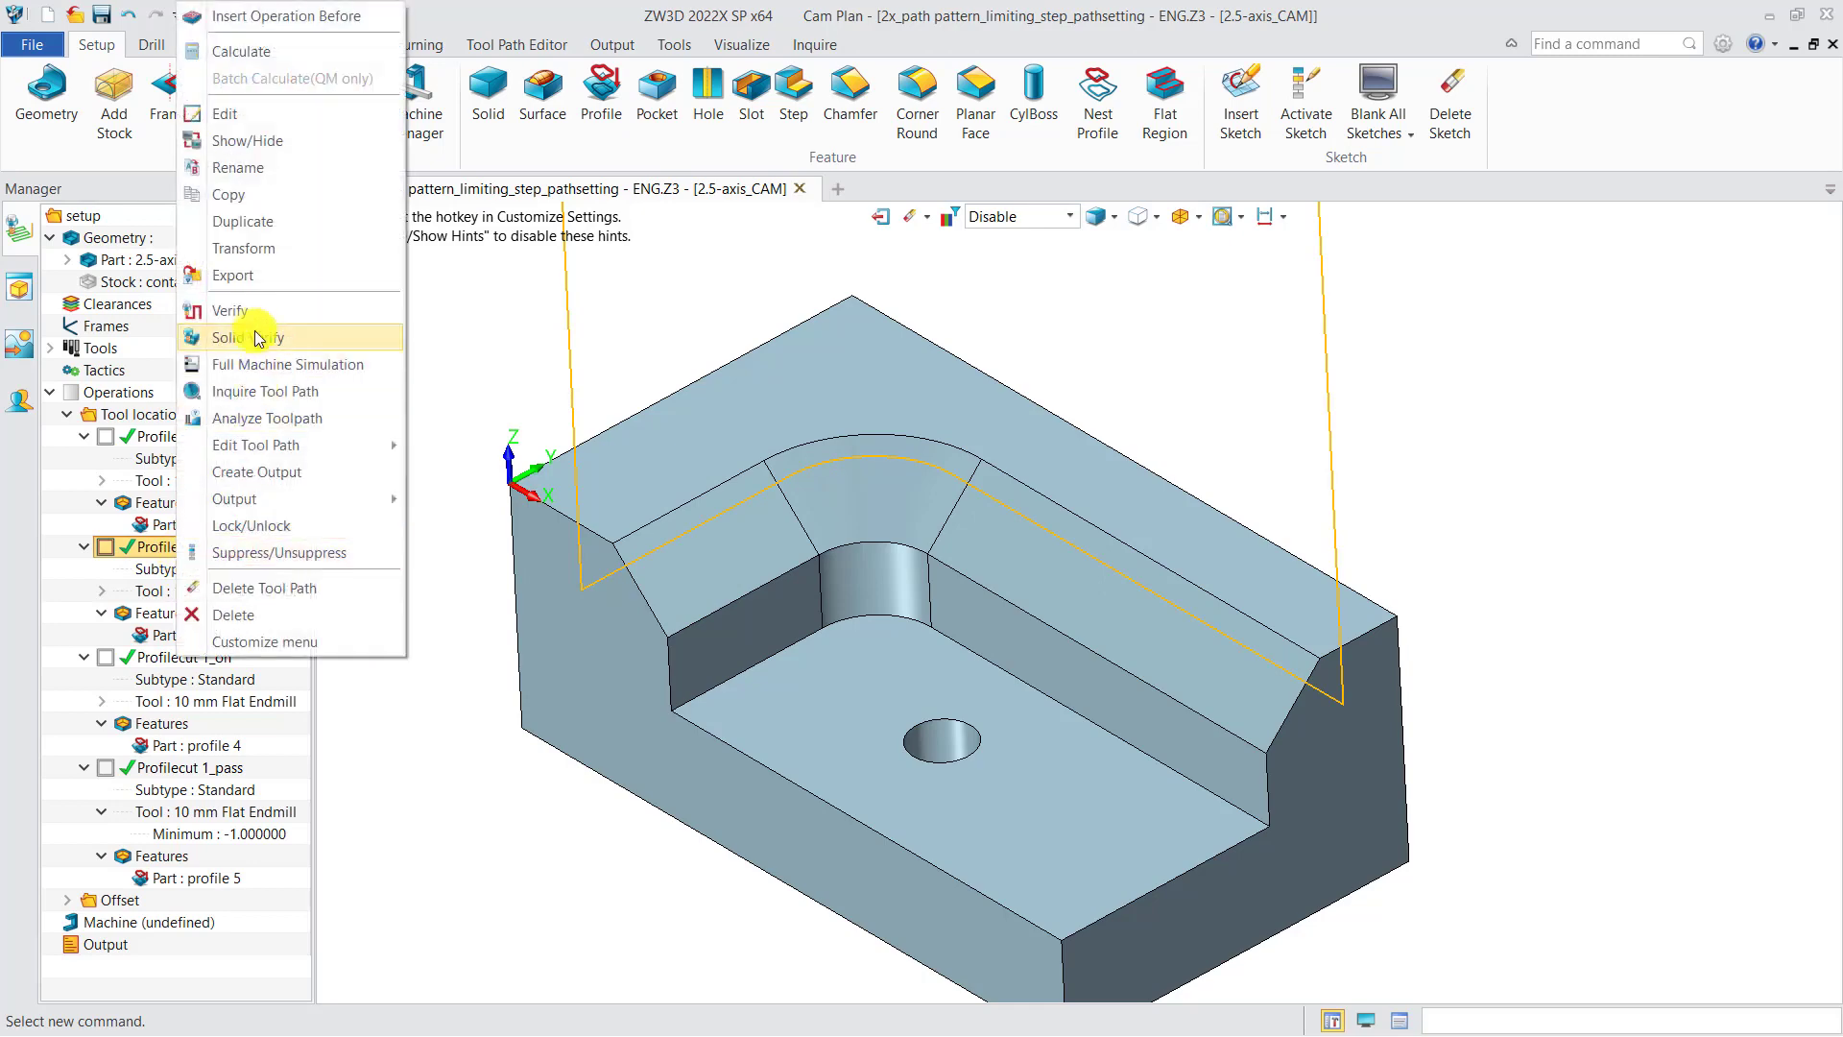
{"action": "left_click", "coordinate": [240, 310]}
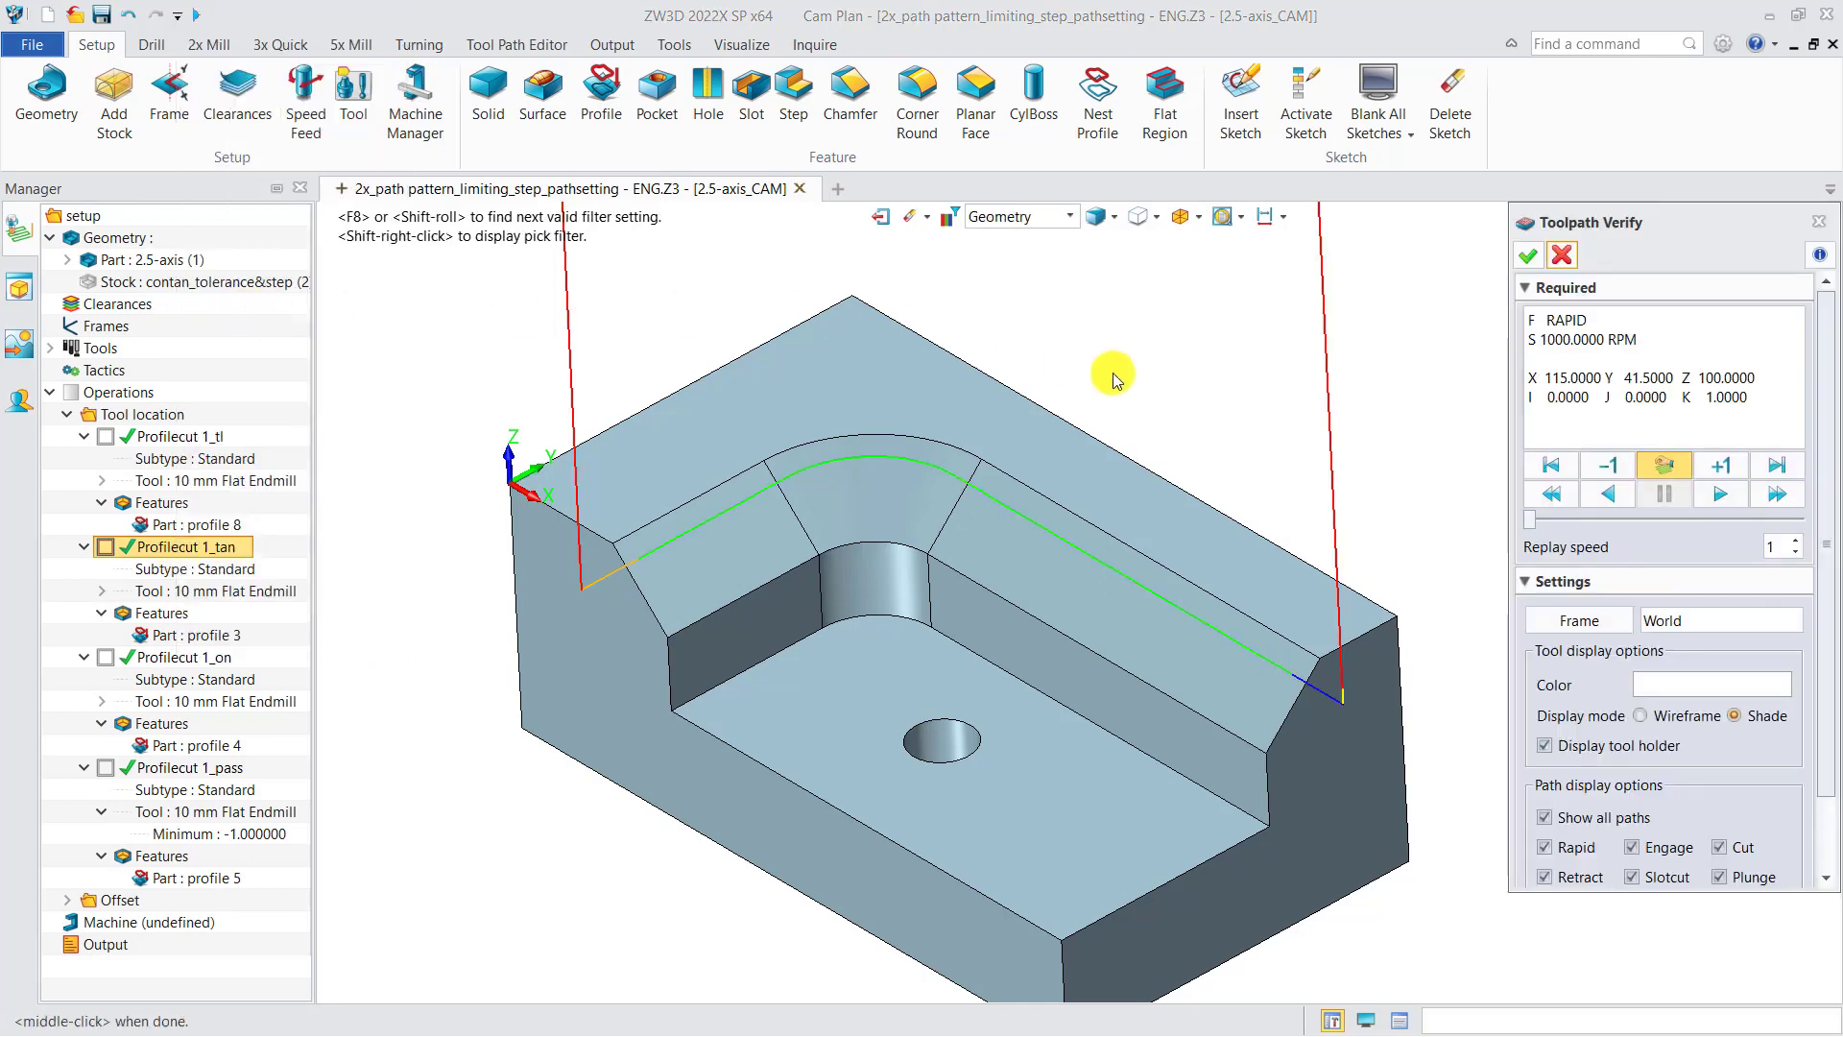
{"action": "left_click", "coordinate": [1661, 463]}
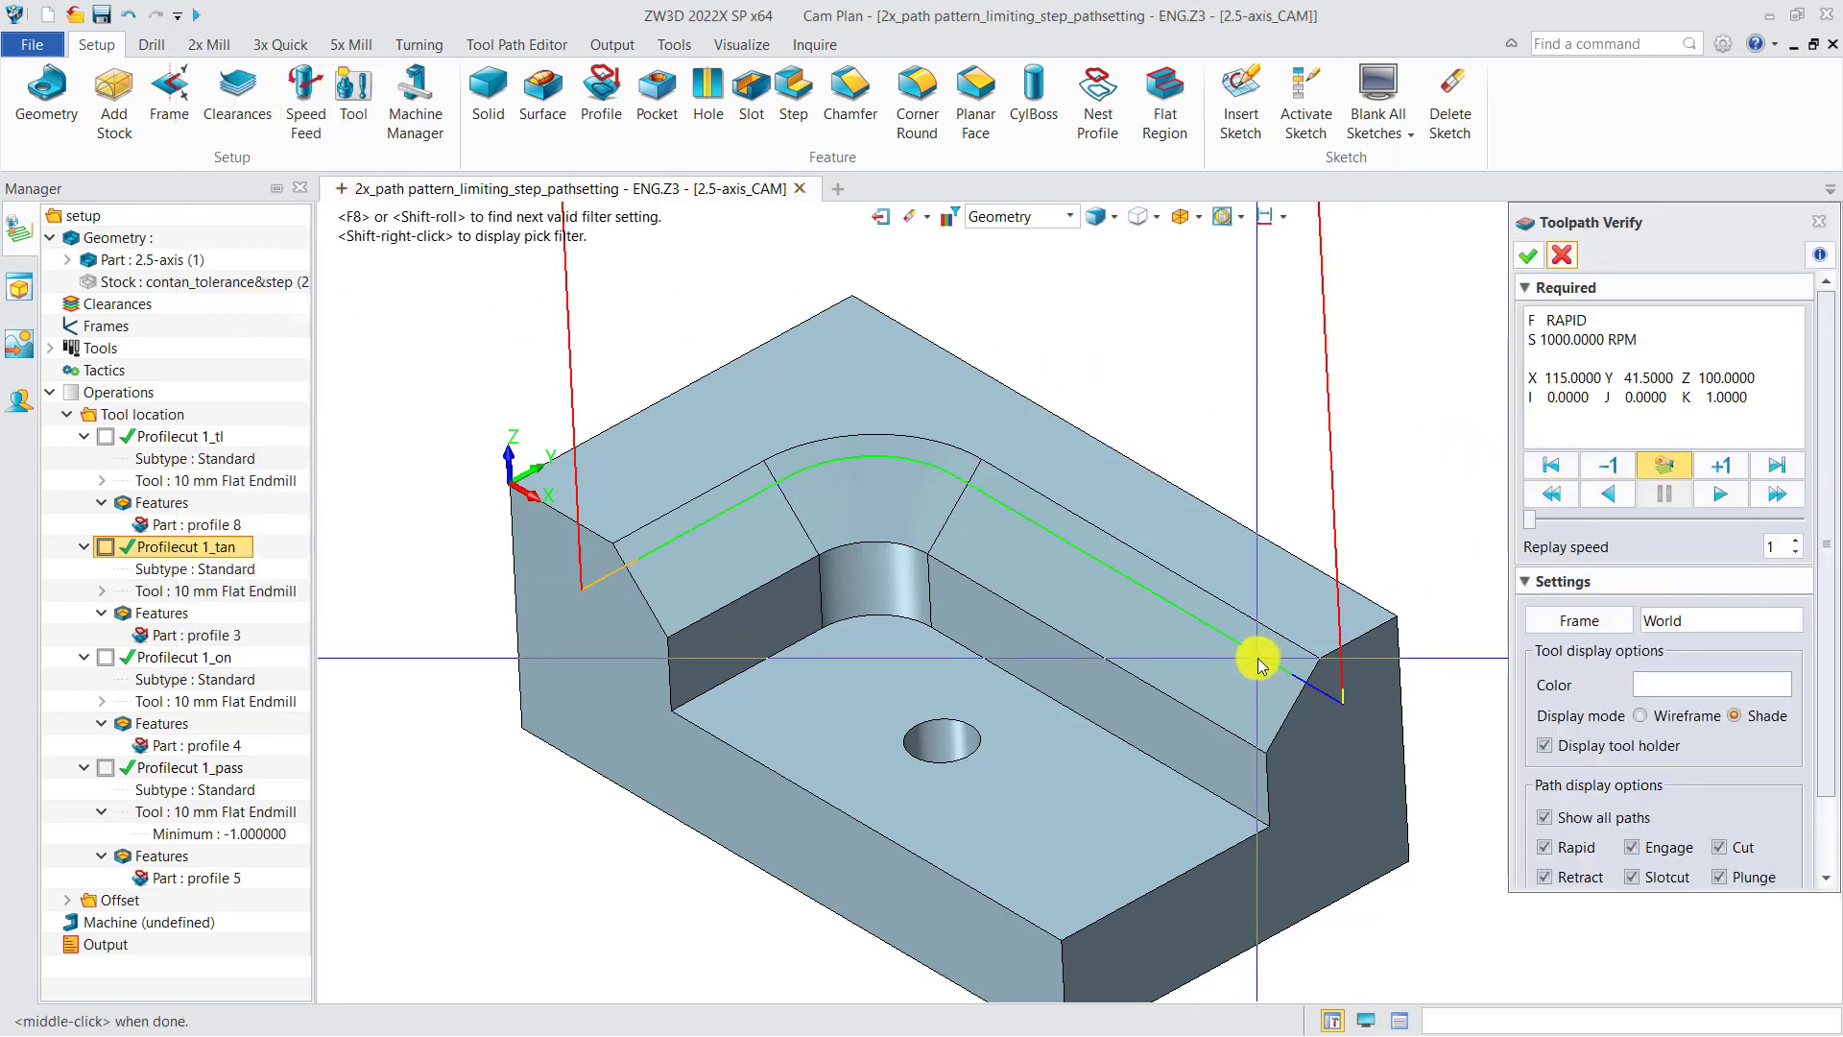
{"action": "right_click_drag", "start_coordinate": [1237, 680], "coordinate": [1191, 672]}
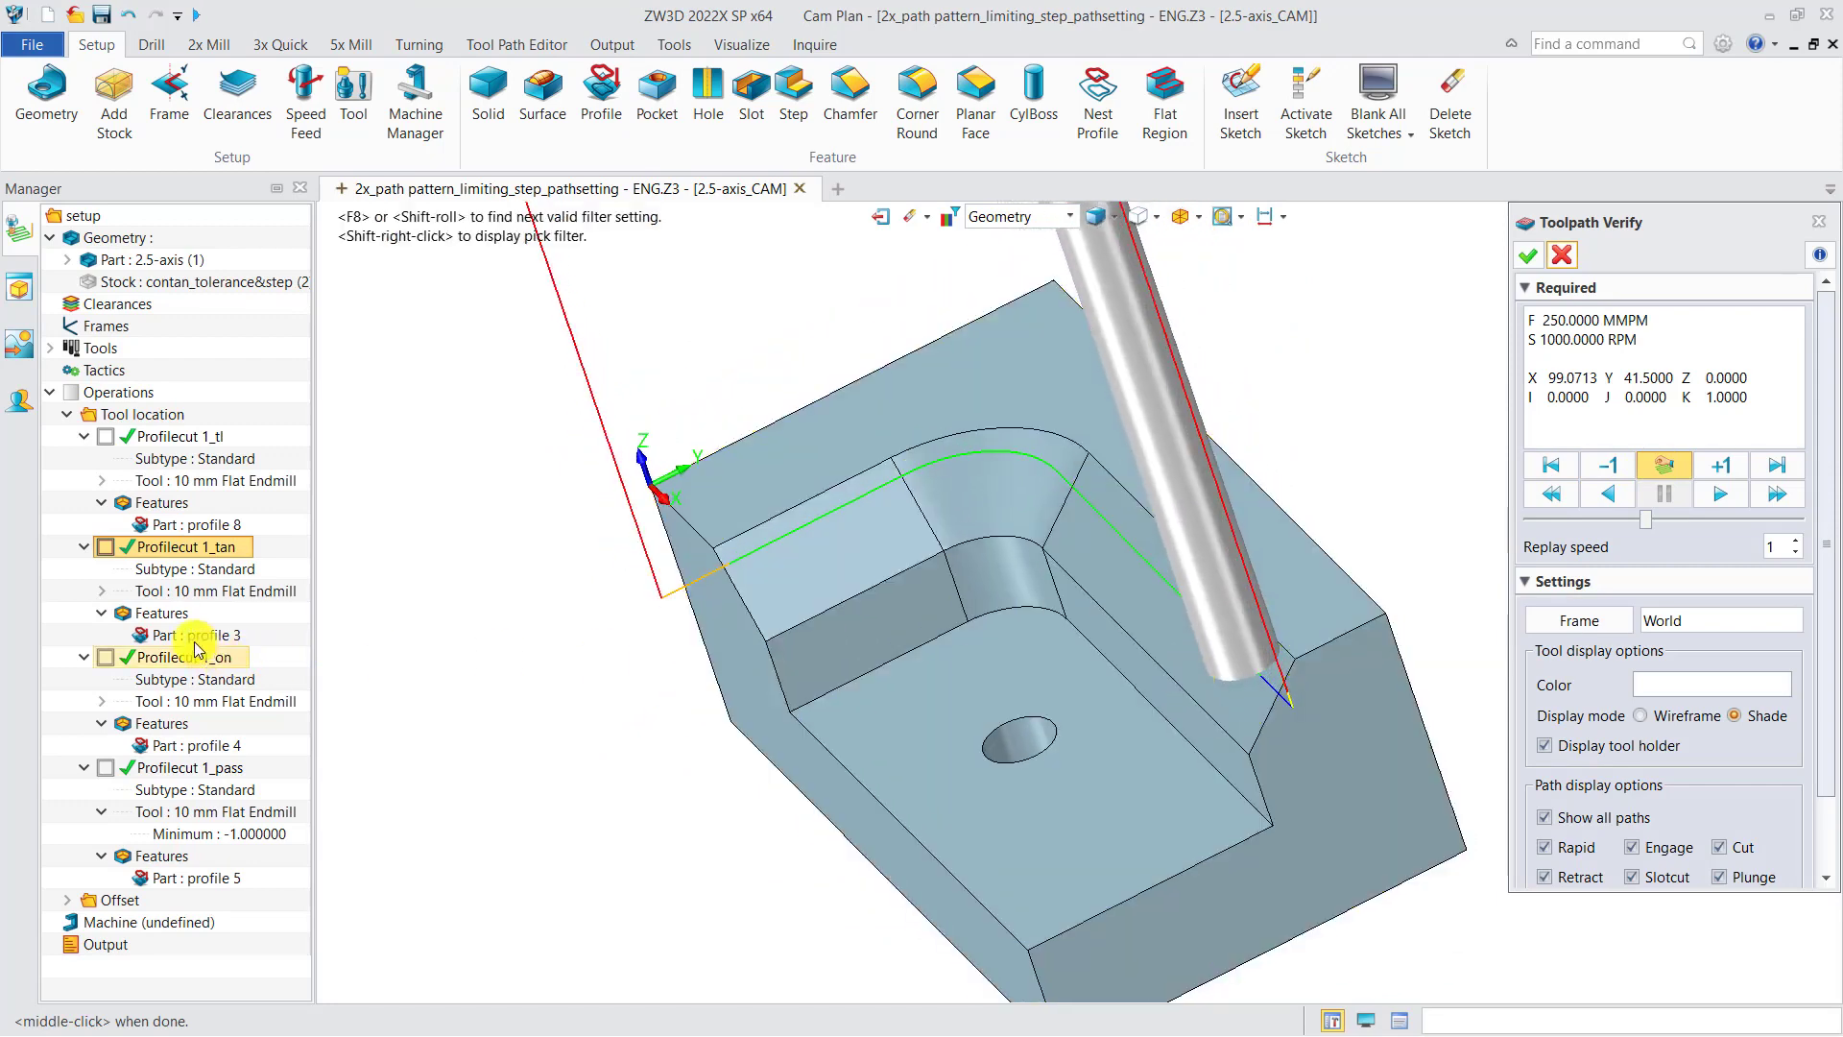
Step: Display the Profilecut 1_on and Profilecut 1_pass toolpaths and play them back in Verify for comparison
{"action": "left_click", "coordinate": [115, 657]}
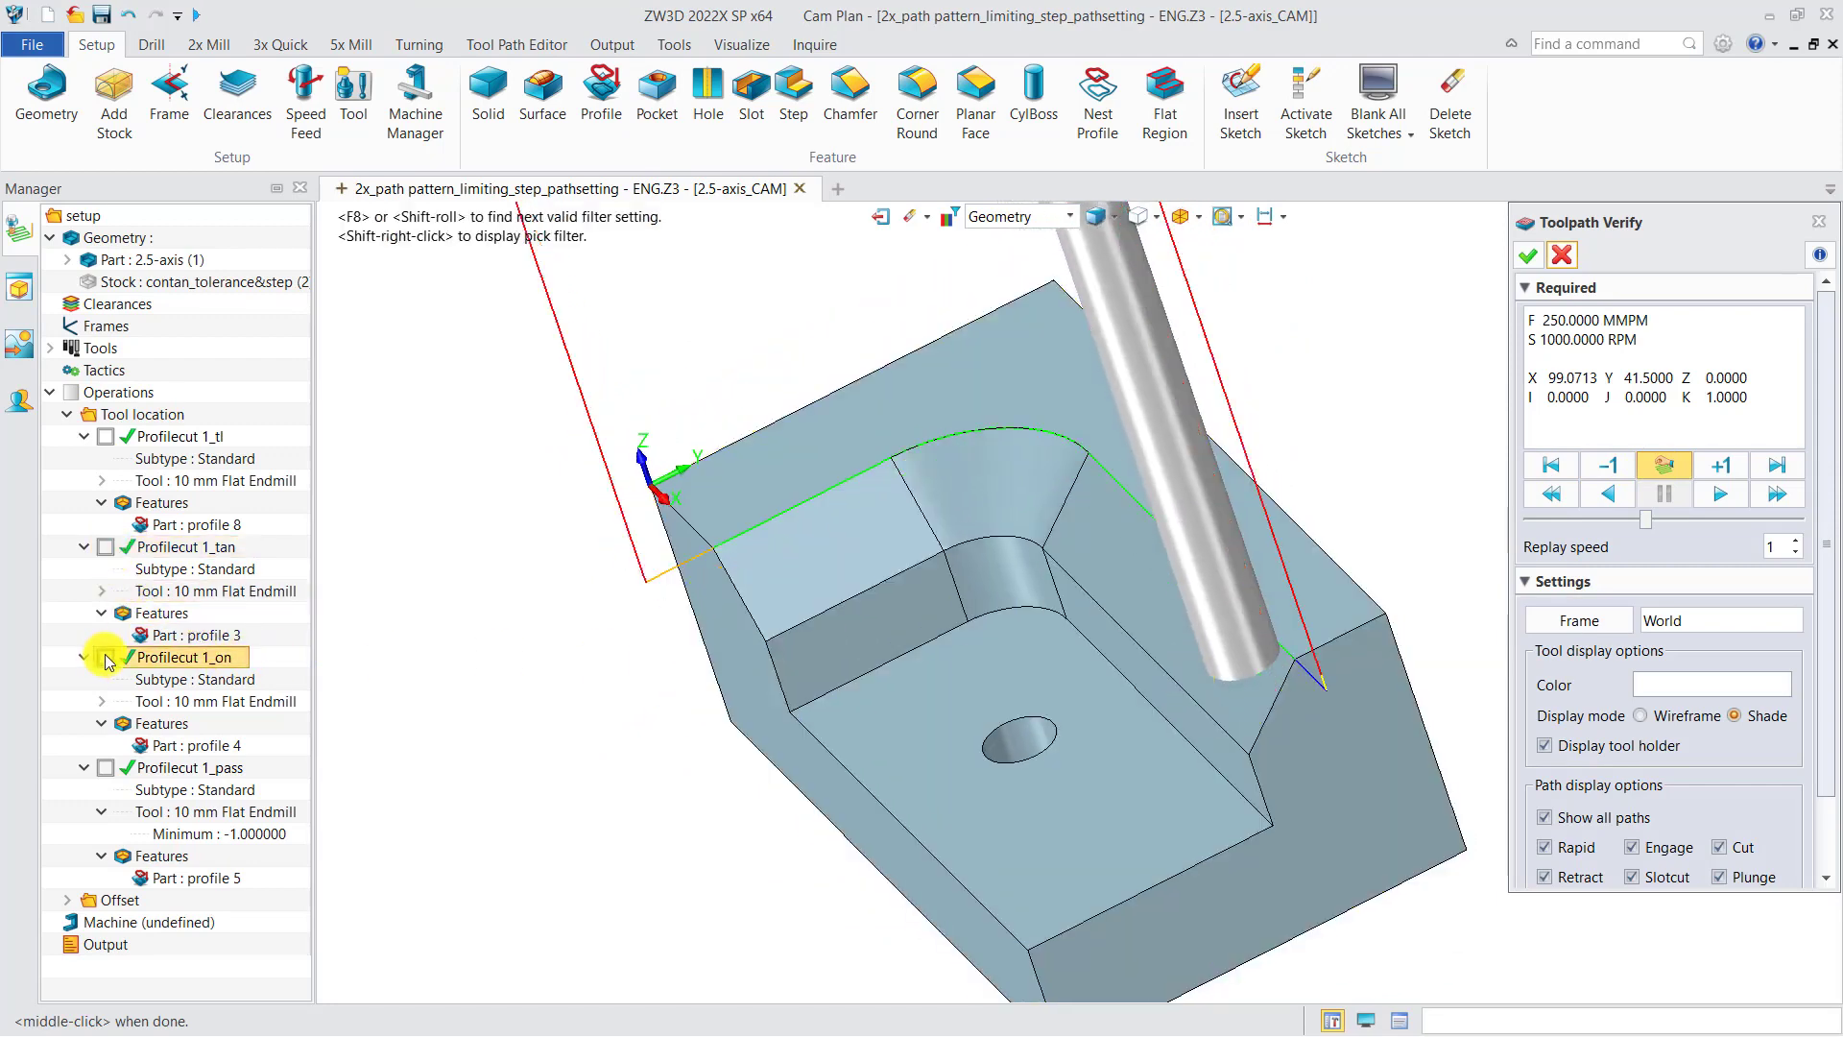
{"action": "left_click", "coordinate": [104, 768]}
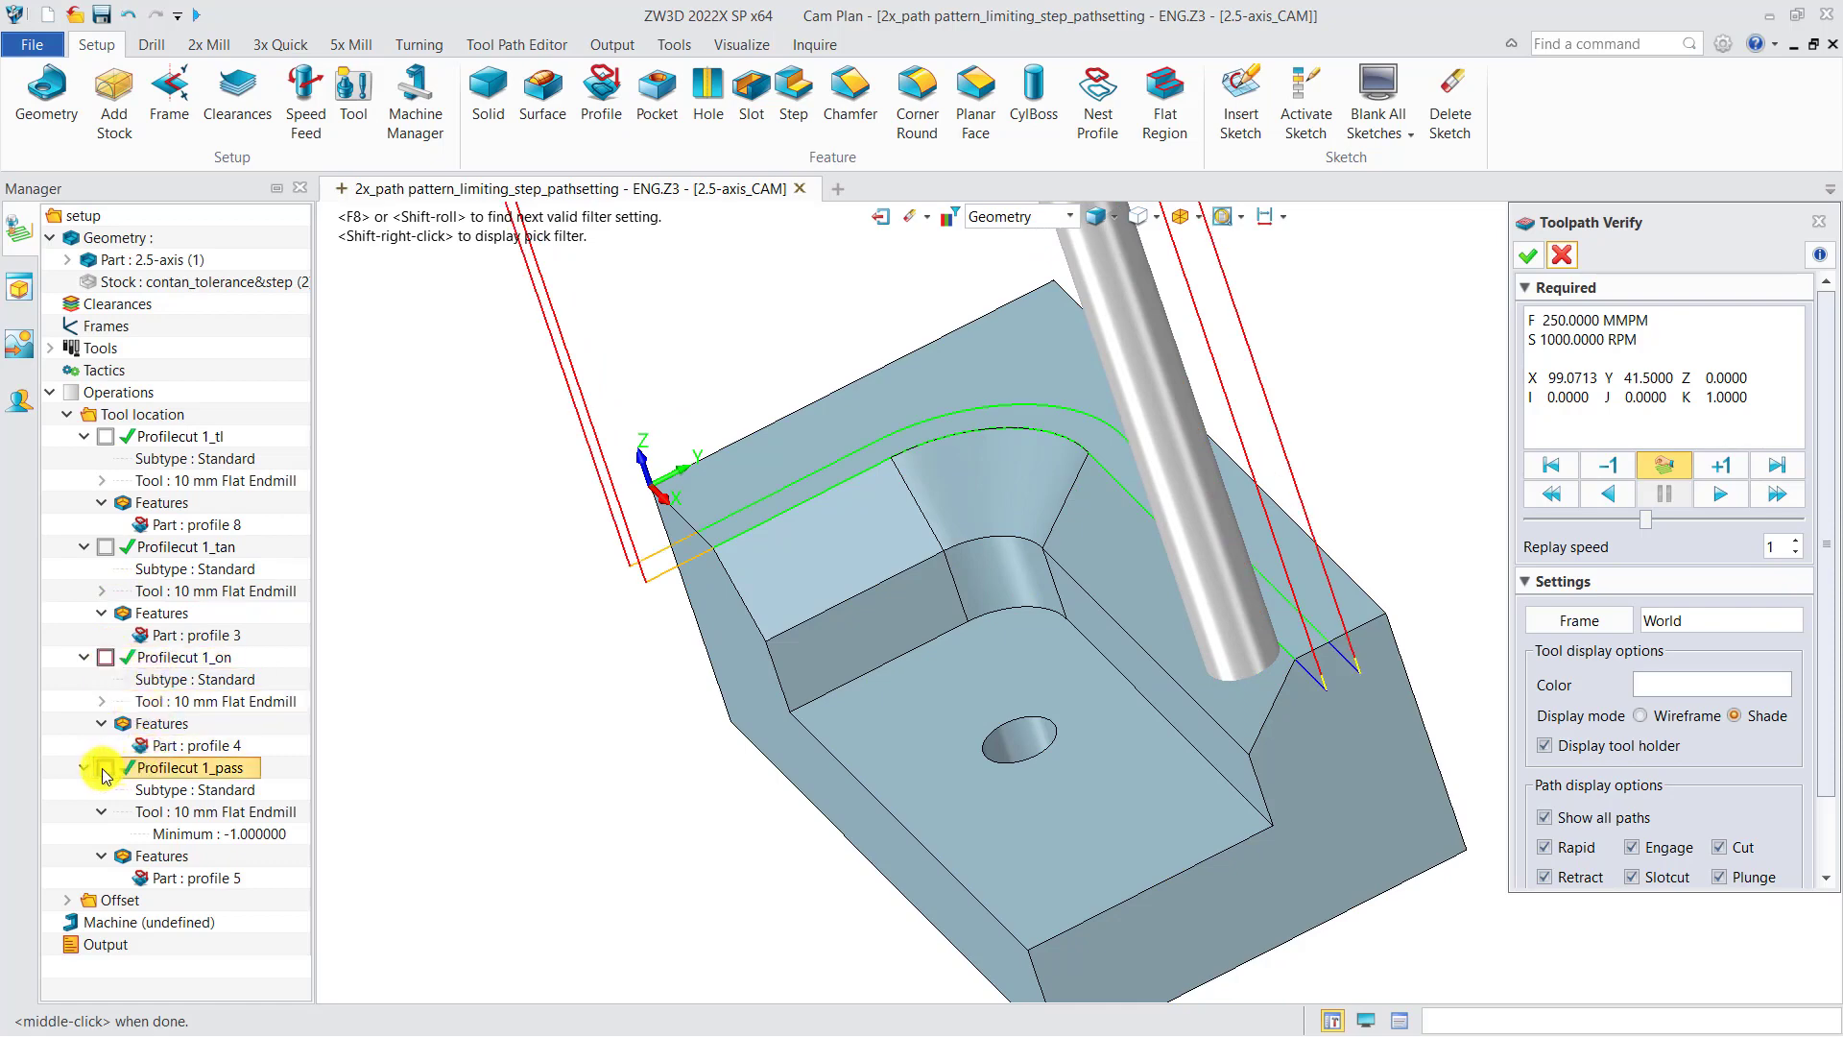
{"action": "right_click", "coordinate": [169, 658]}
{"action": "left_click", "coordinate": [219, 311]}
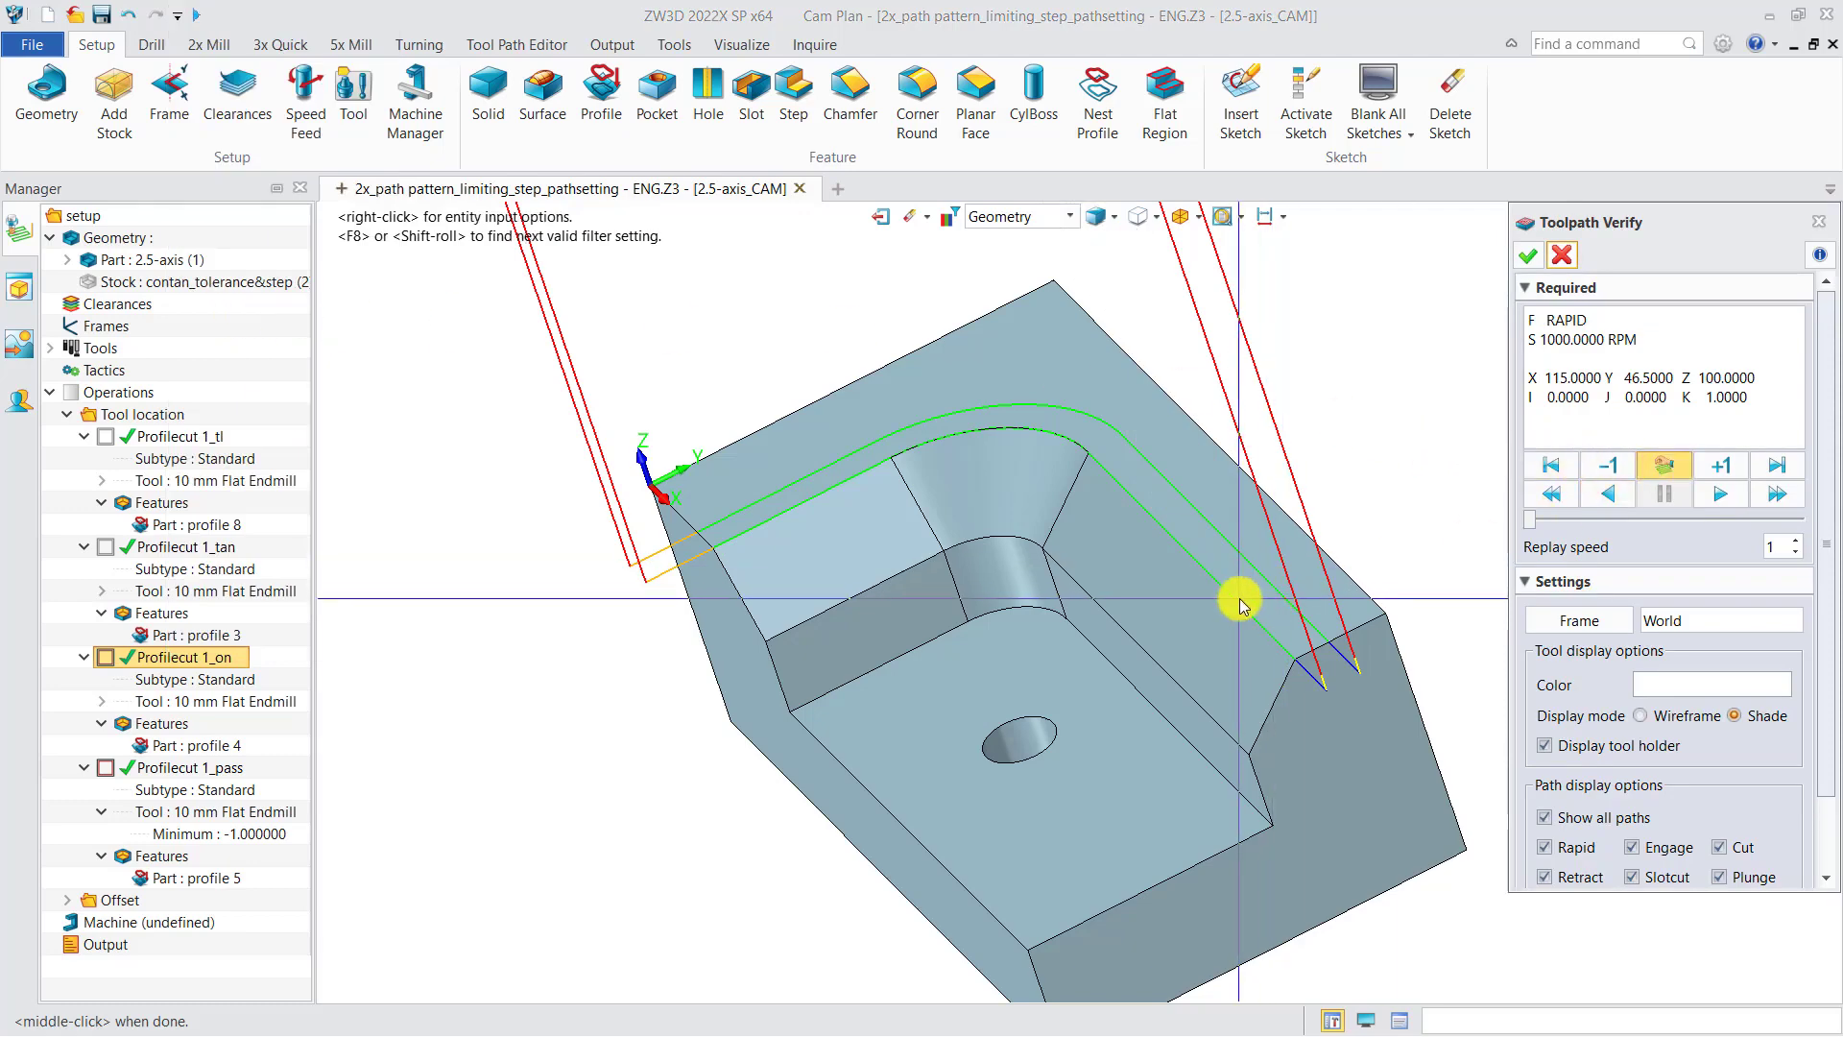
{"action": "right_click", "coordinate": [205, 767]}
{"action": "left_click", "coordinate": [267, 424]}
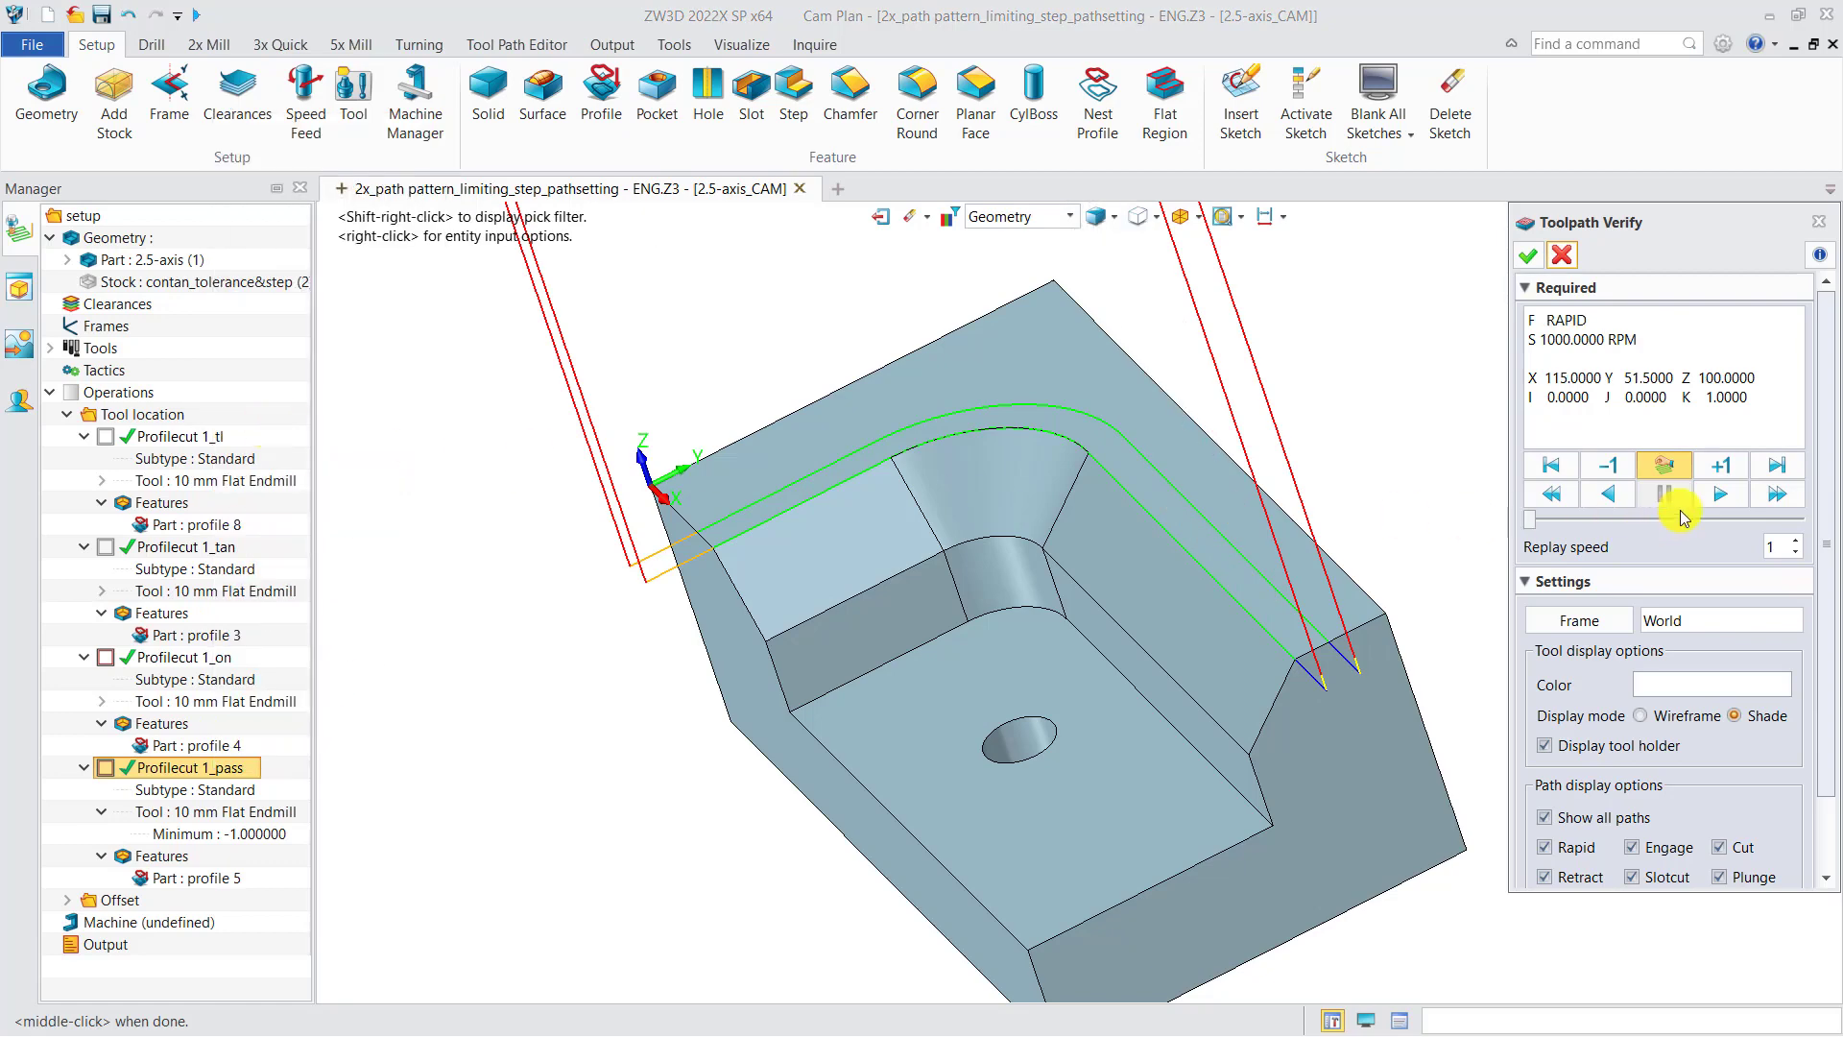
{"action": "left_click", "coordinate": [1665, 465]}
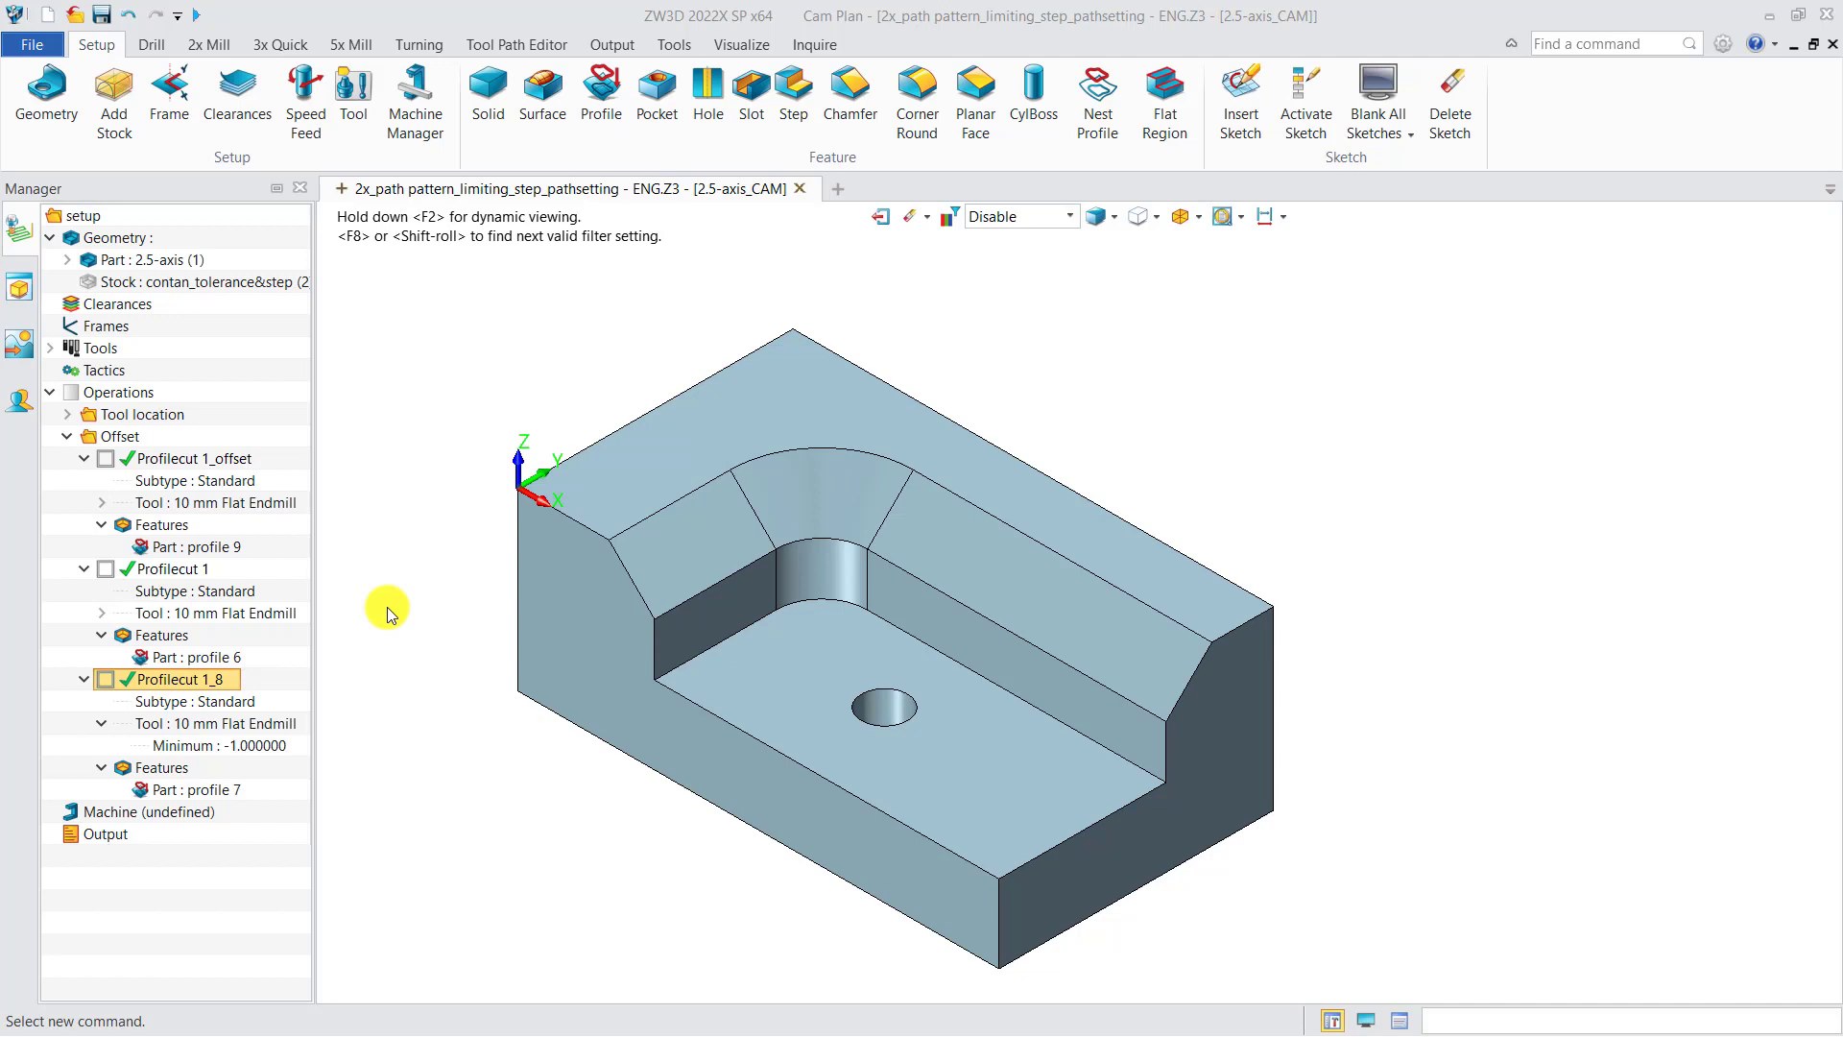
Step: Open profile 9 of the Offset group and inspect the offsets and tool locations of members E17 and E21
{"action": "double_click", "coordinate": [217, 545]}
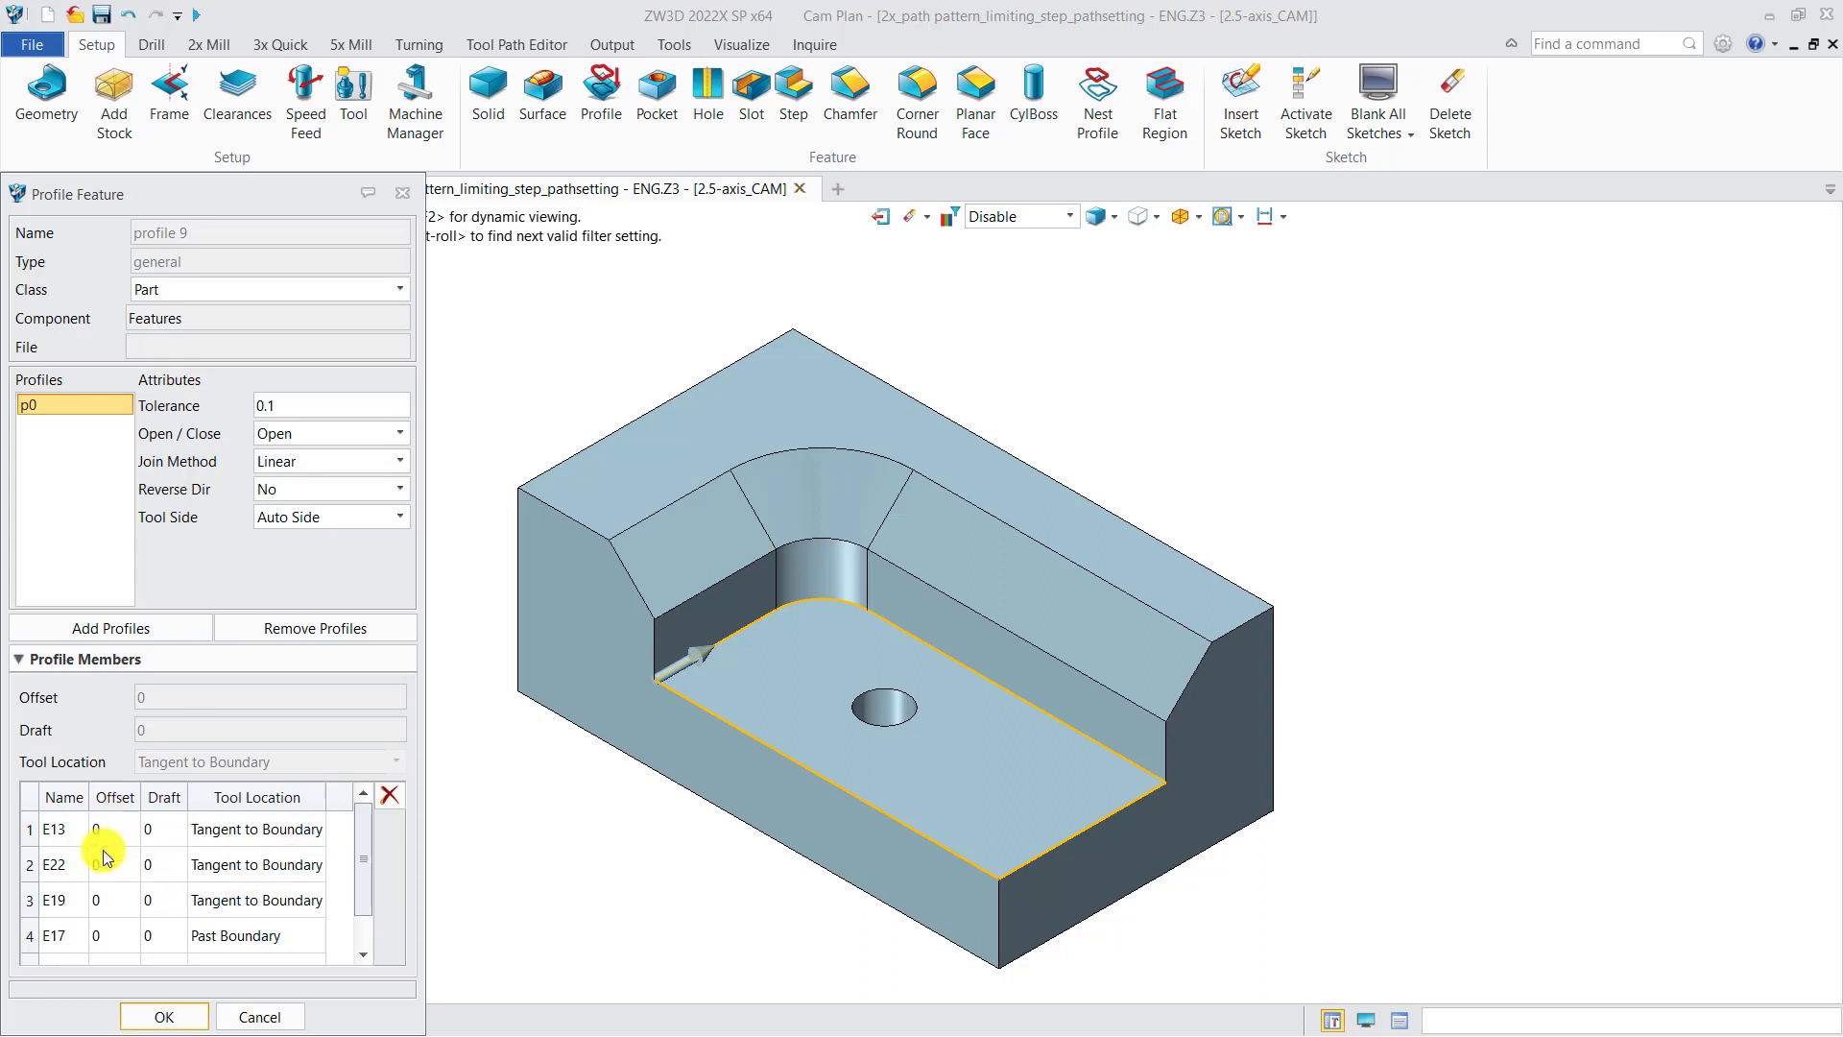
{"action": "scroll", "coordinate": [365, 869], "scroll_direction": "down", "scroll_amount": 1}
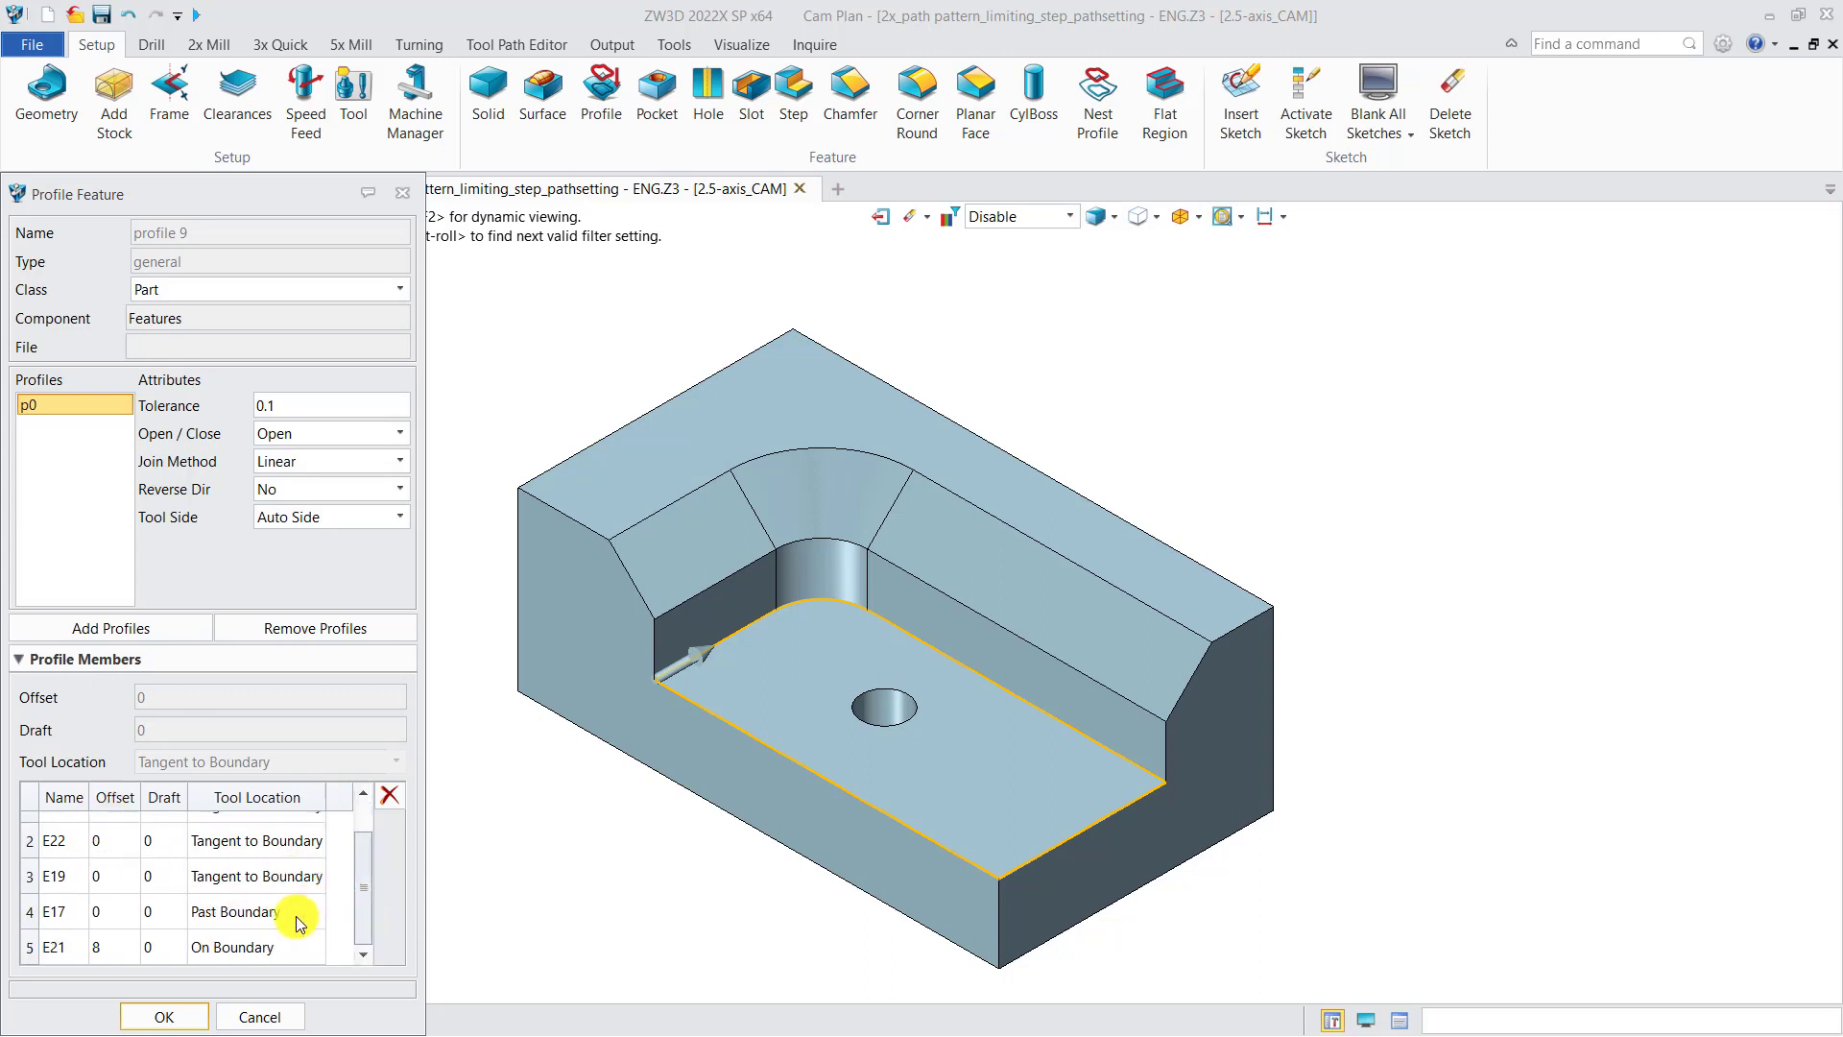
{"action": "left_click", "coordinate": [107, 912]}
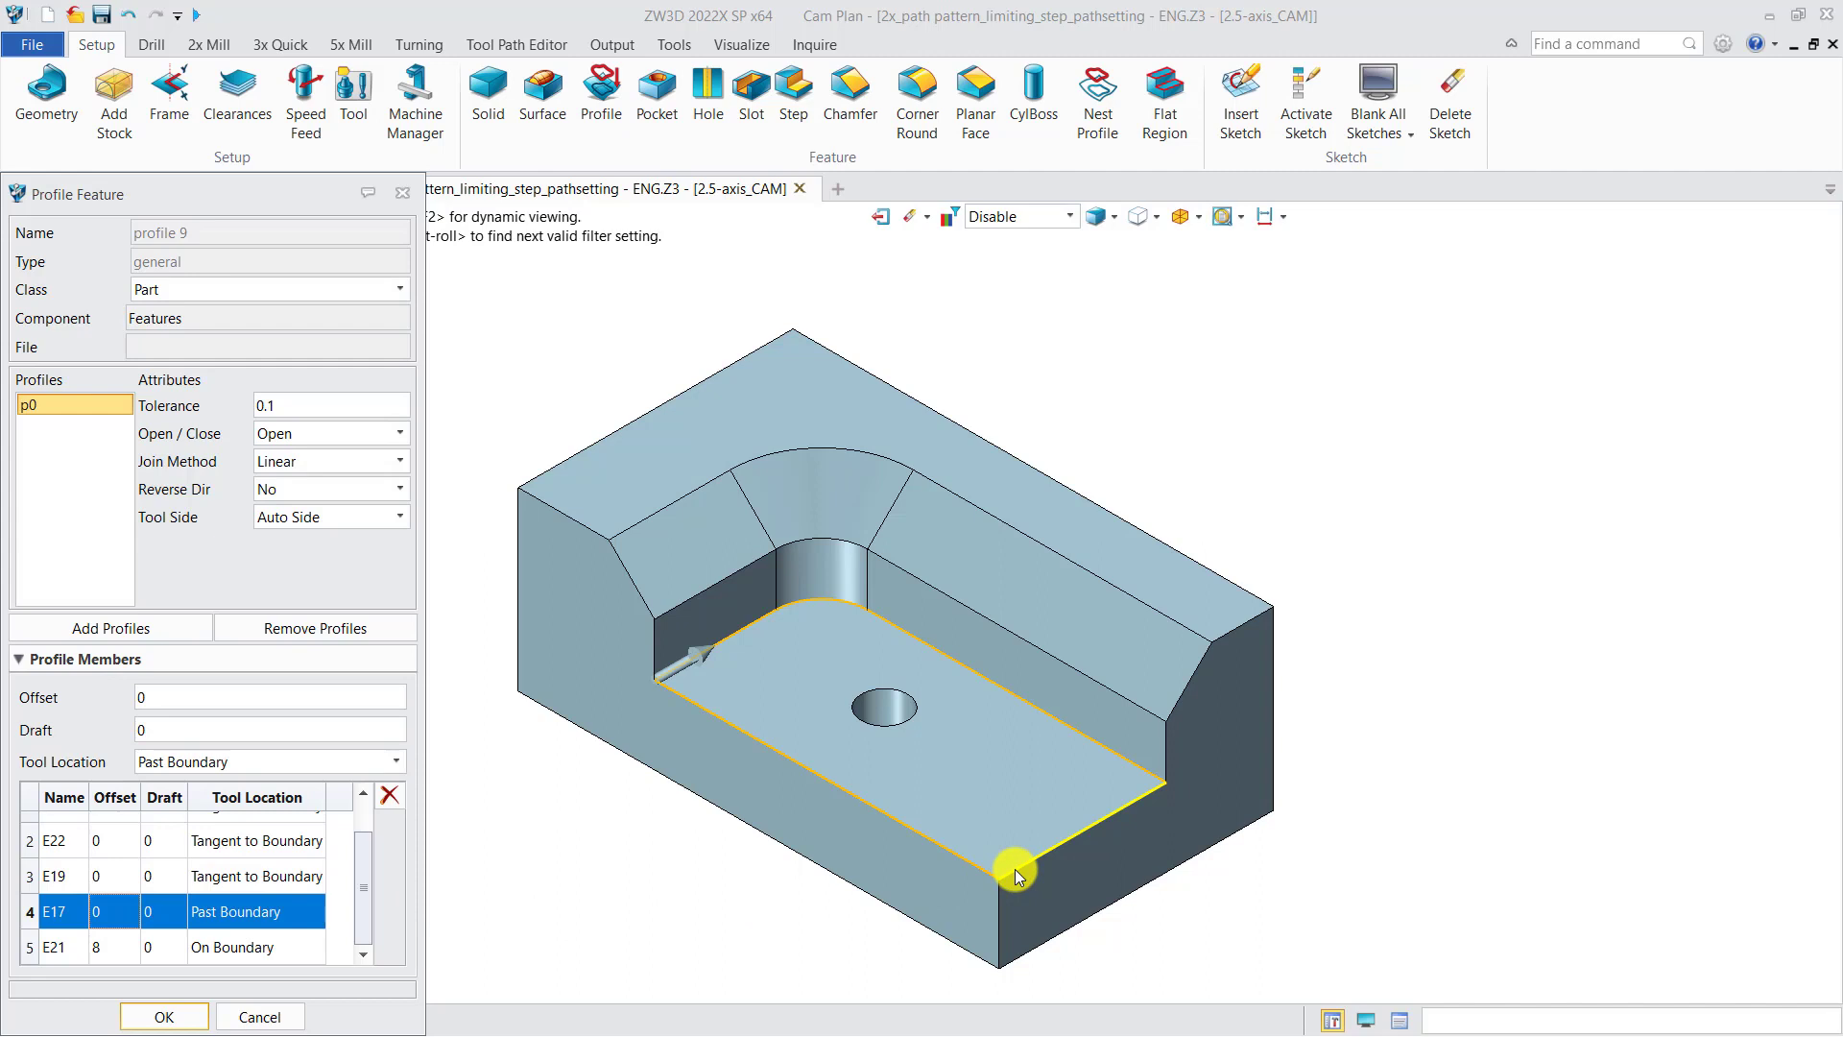
{"action": "left_click", "coordinate": [280, 944]}
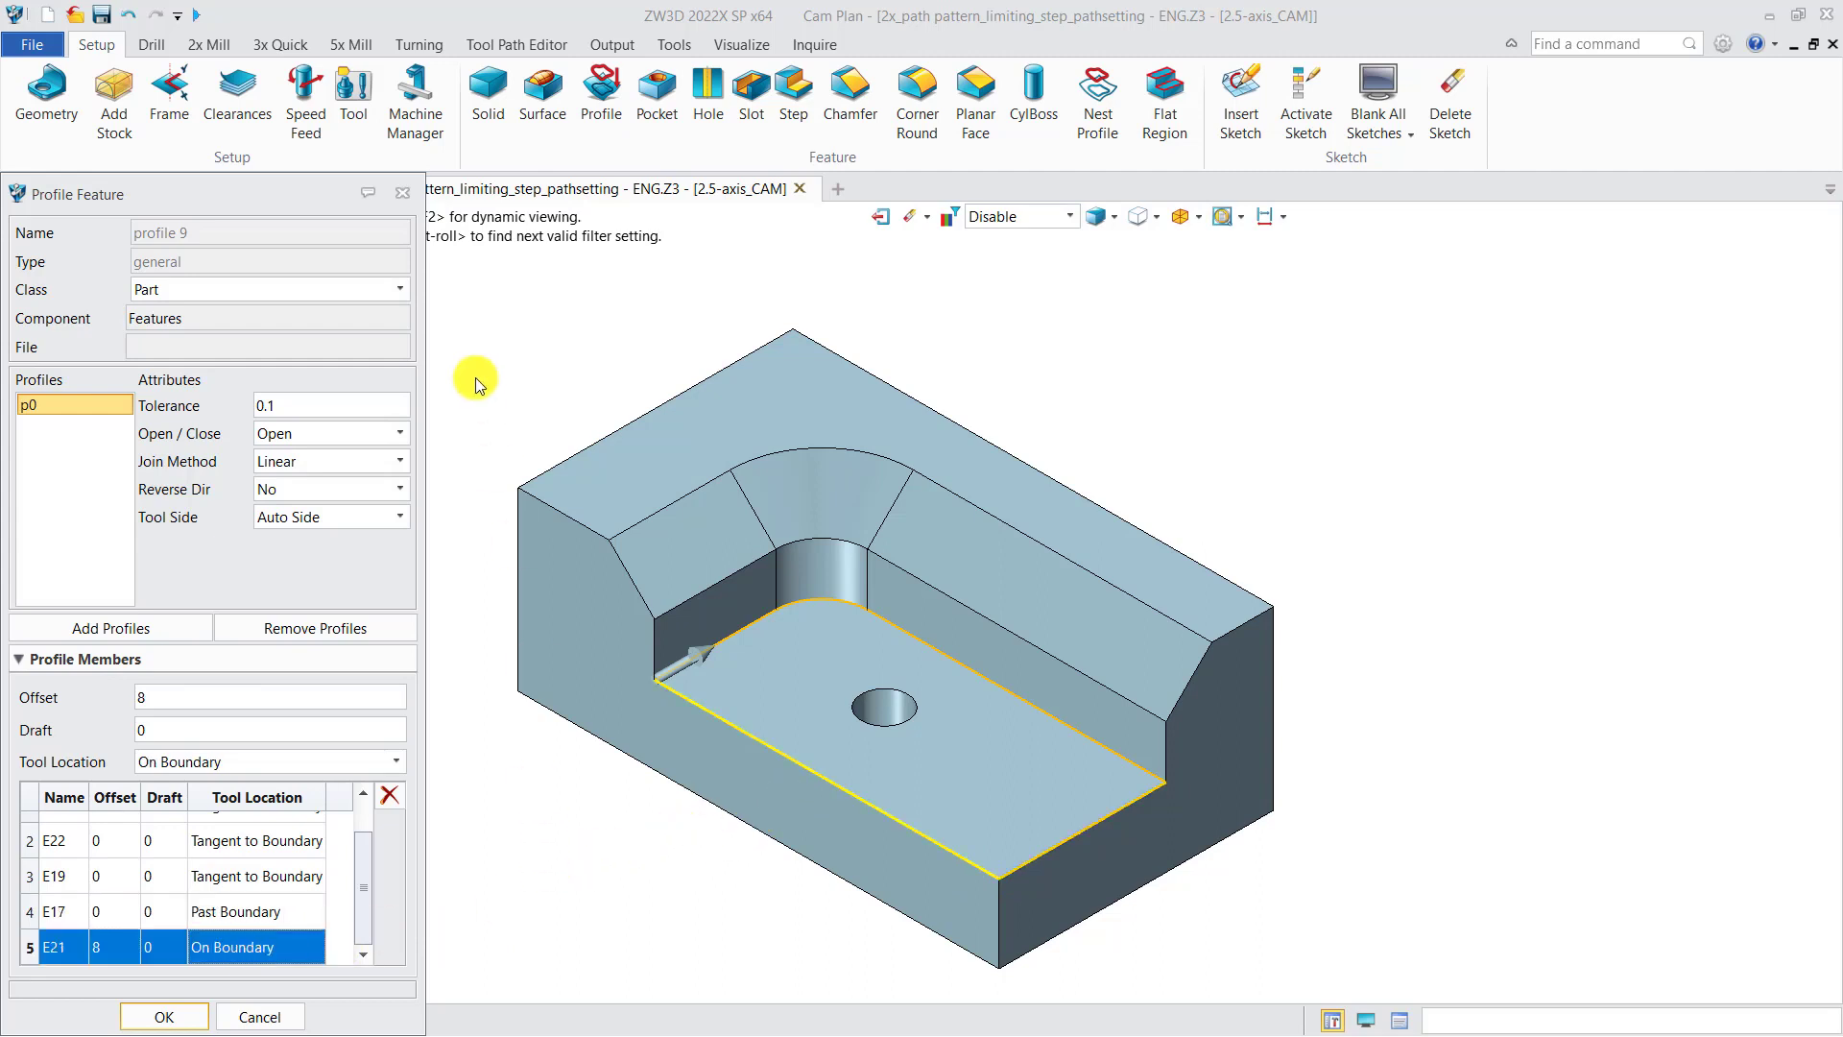
{"action": "left_click", "coordinate": [402, 193]}
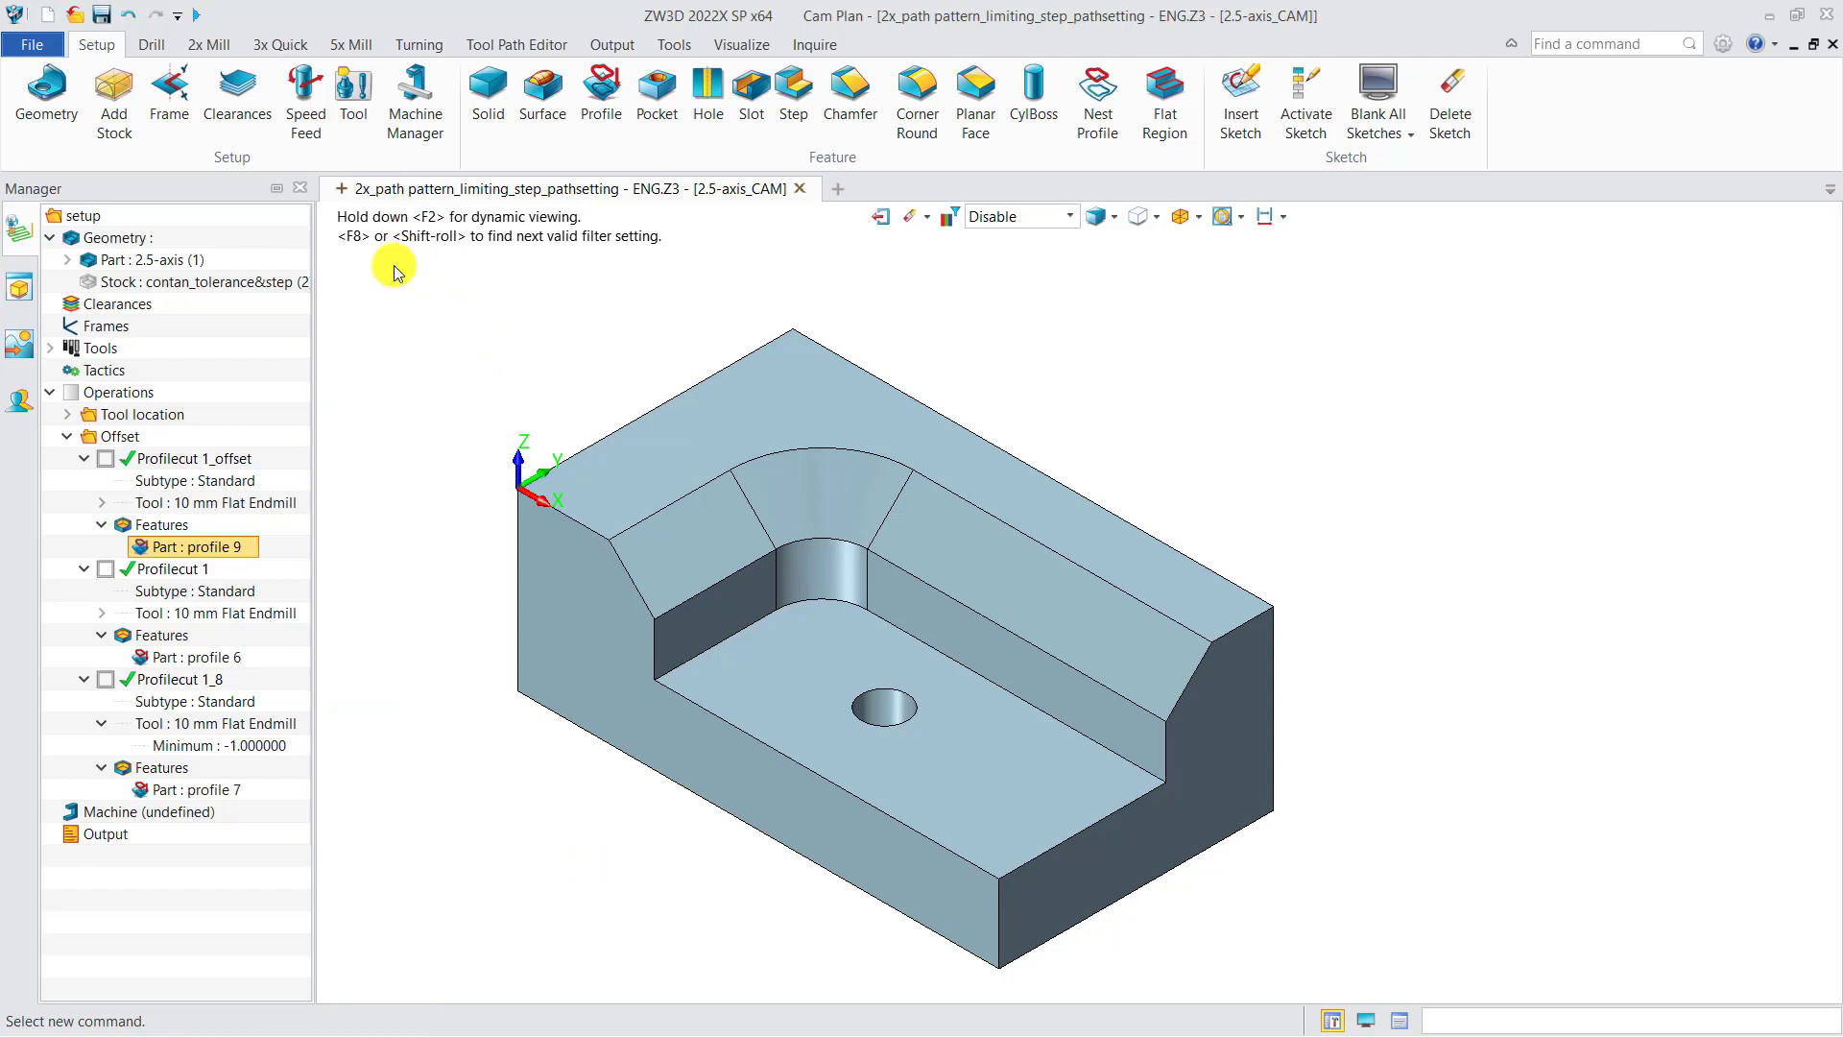
Step: Display the Profilecut 1_offset toolpath, review its path settings, highlight profile 9, then hide the toolpath
{"action": "left_click", "coordinate": [106, 459]}
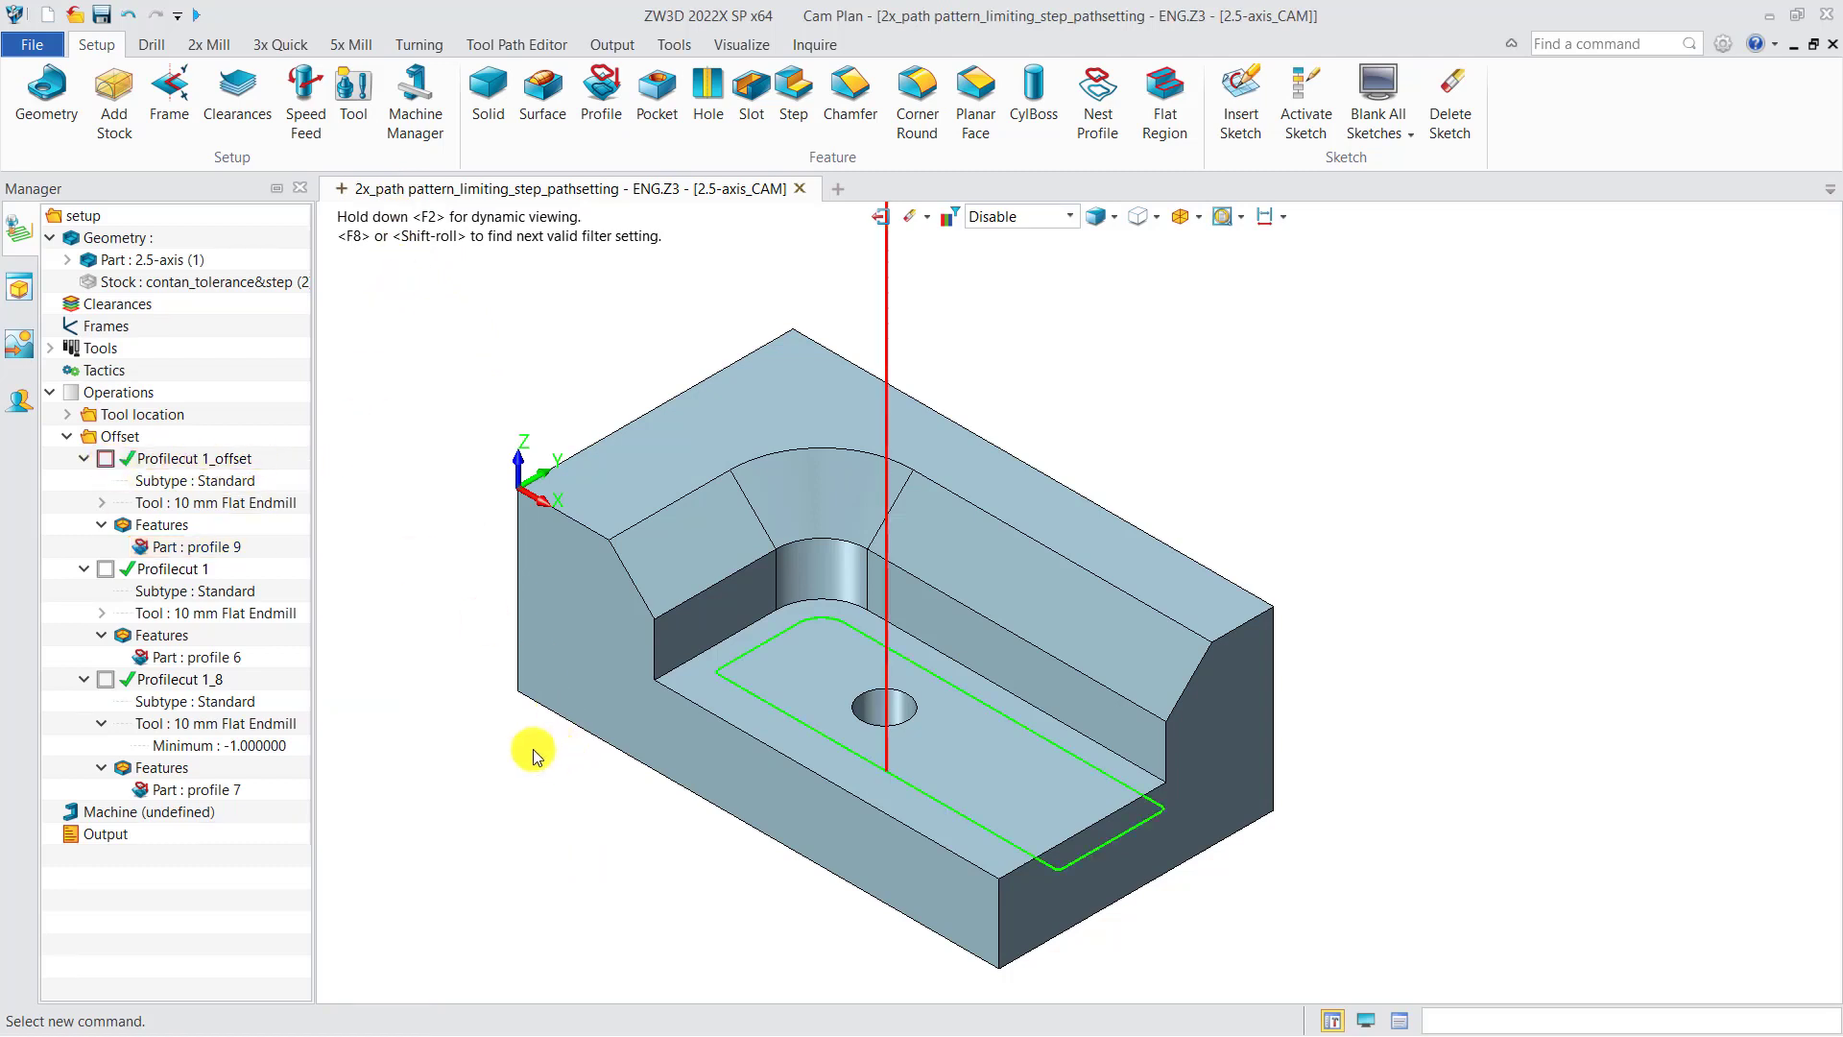
{"action": "double_click", "coordinate": [232, 461]}
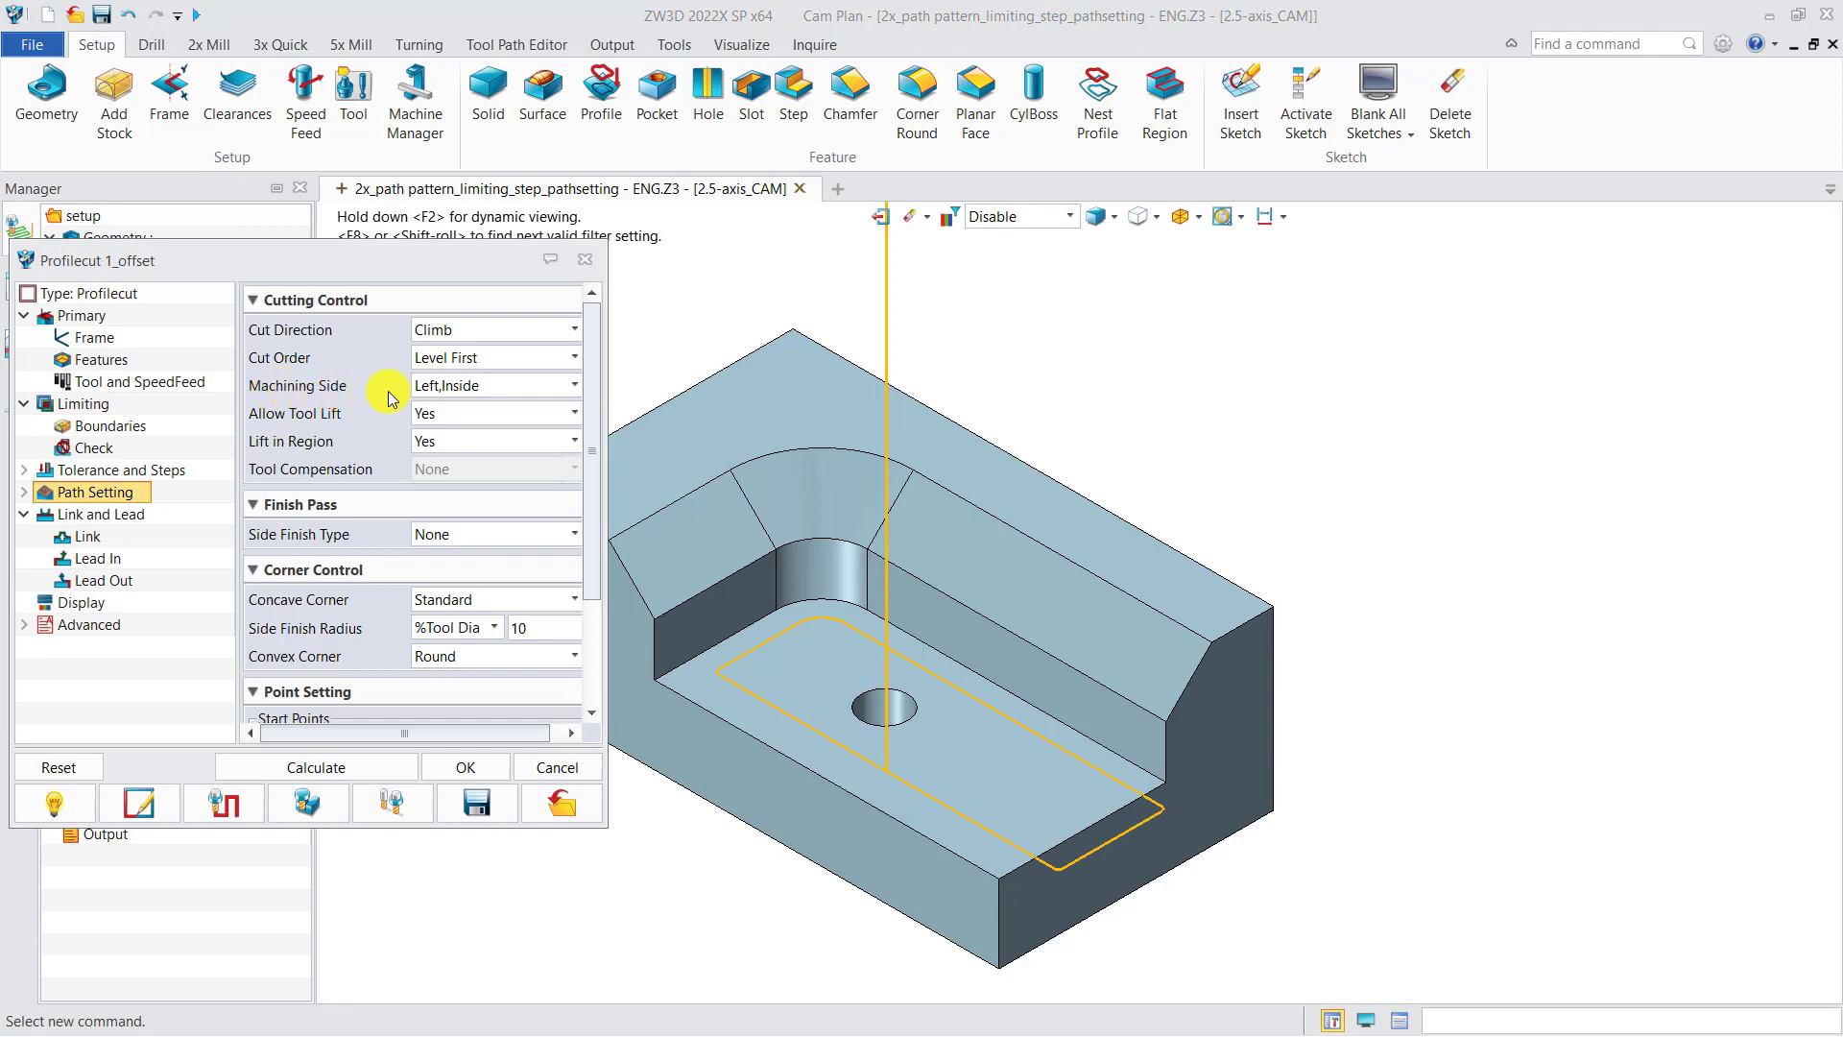
{"action": "left_click", "coordinate": [585, 259]}
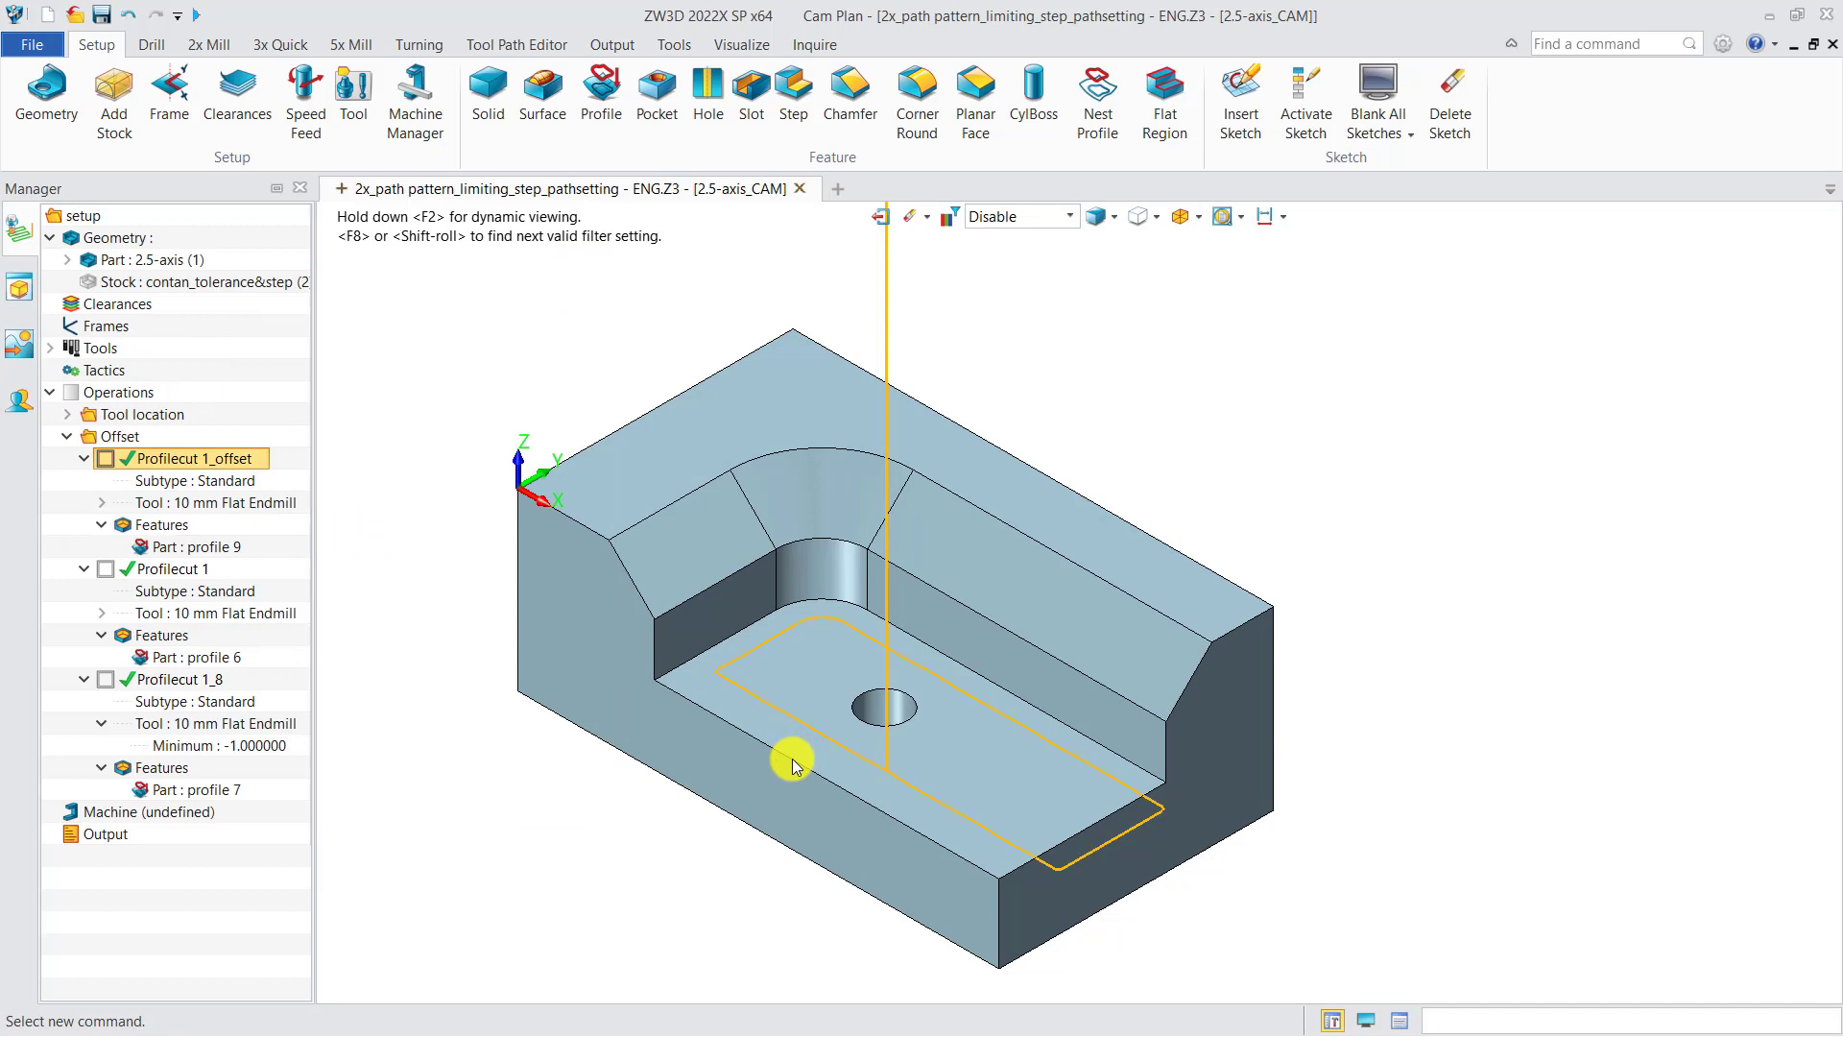
{"action": "left_click", "coordinate": [240, 547]}
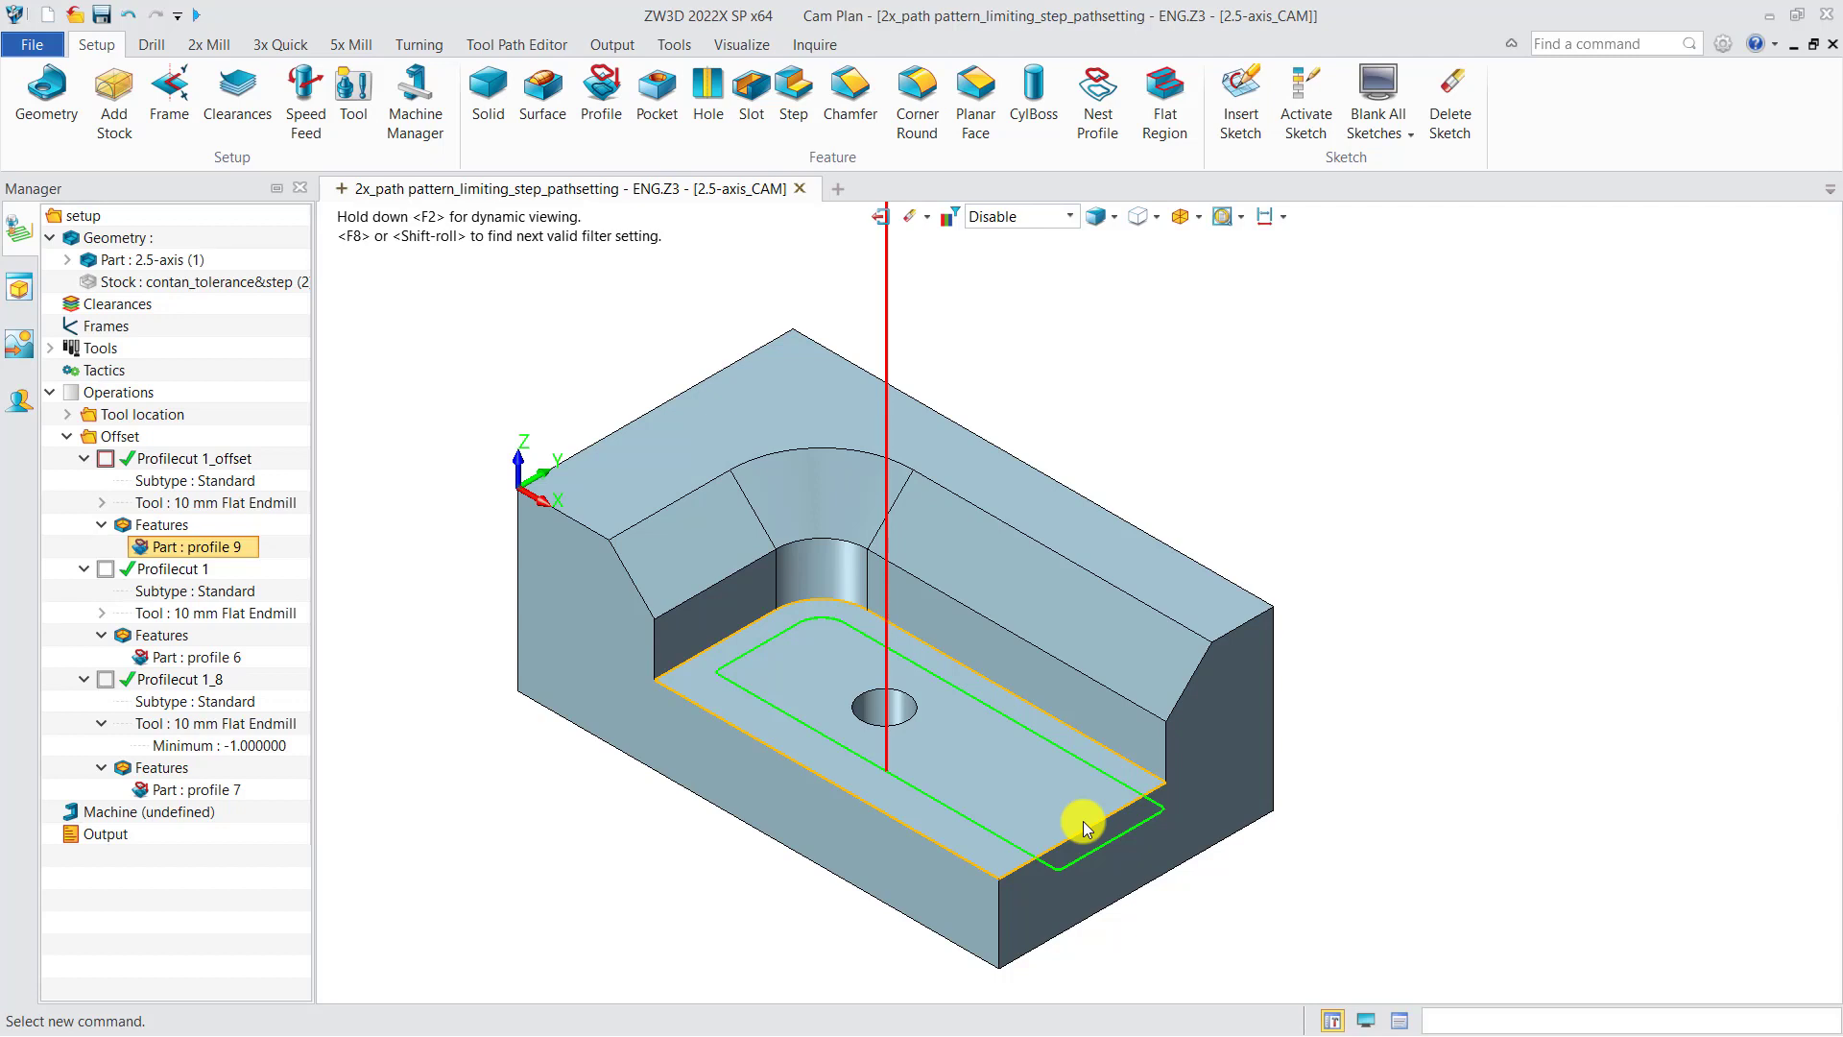
{"action": "left_click", "coordinate": [120, 459]}
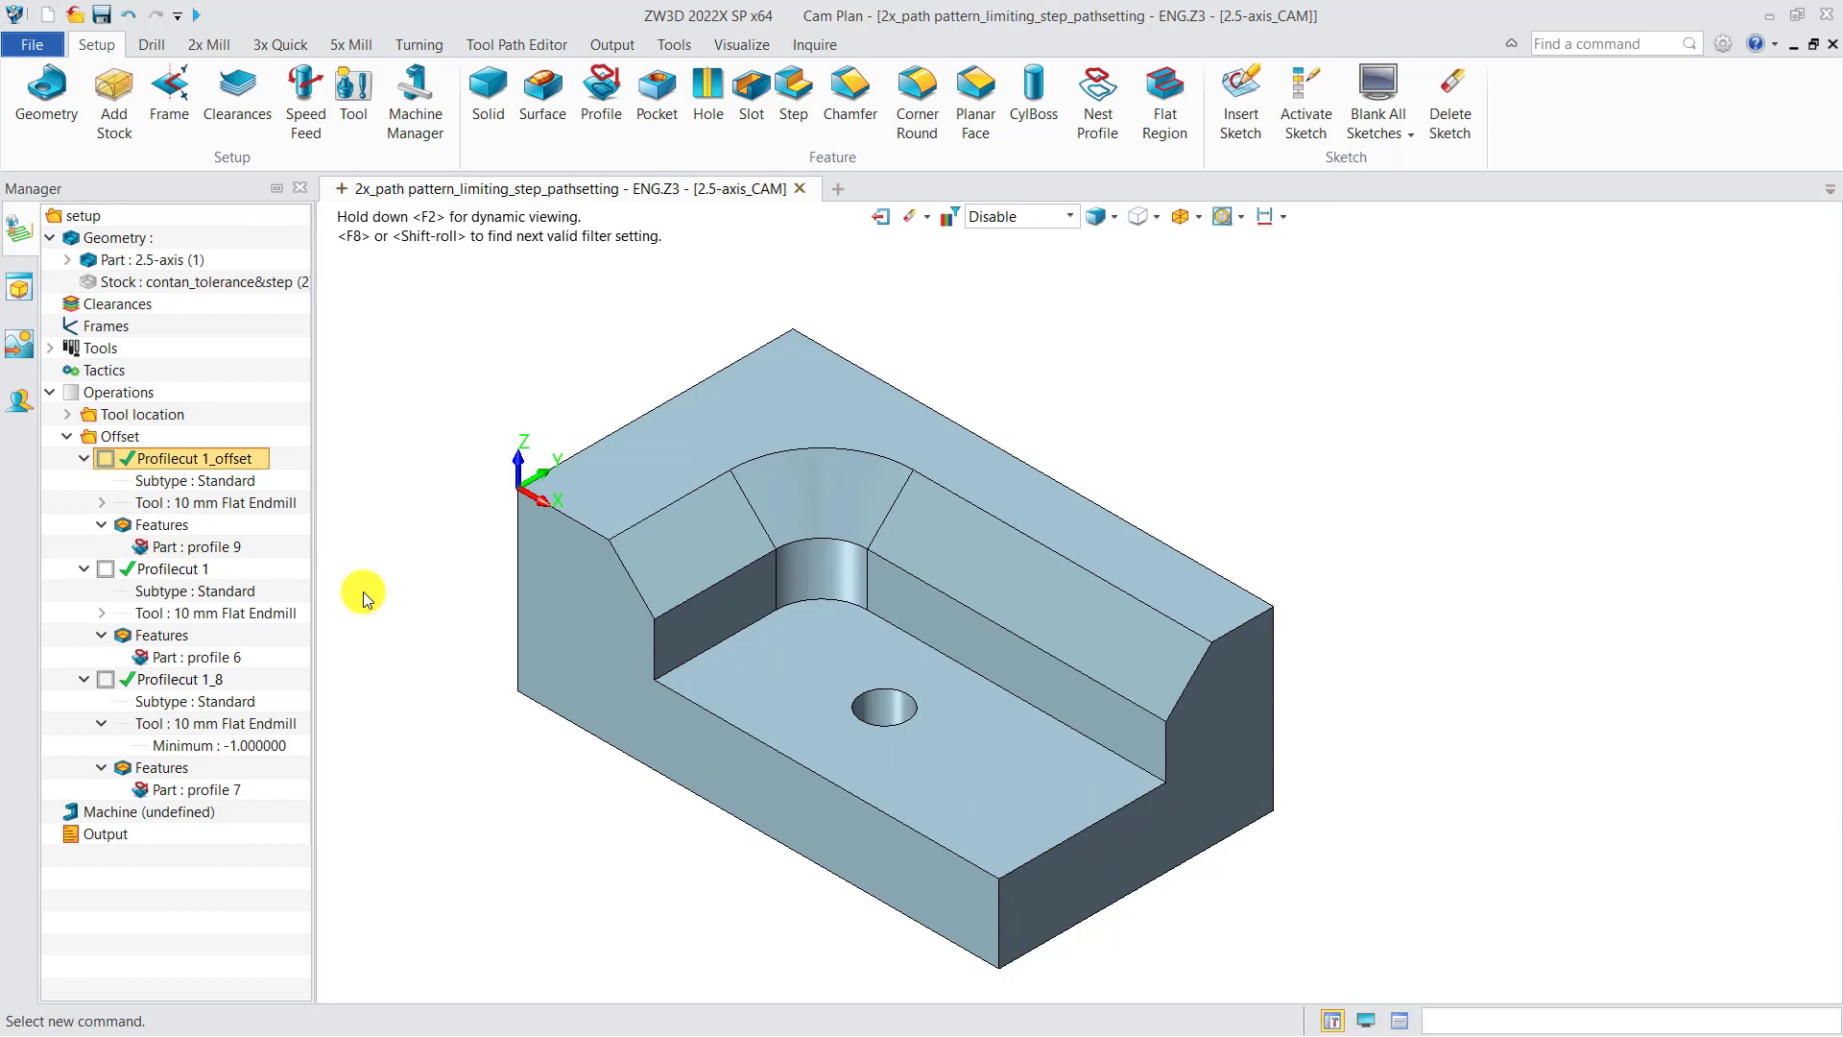
Step: Inspect the member edges of profile 6 and toggle the Profilecut 1 toolpath display on and off
{"action": "double_click", "coordinate": [175, 654]}
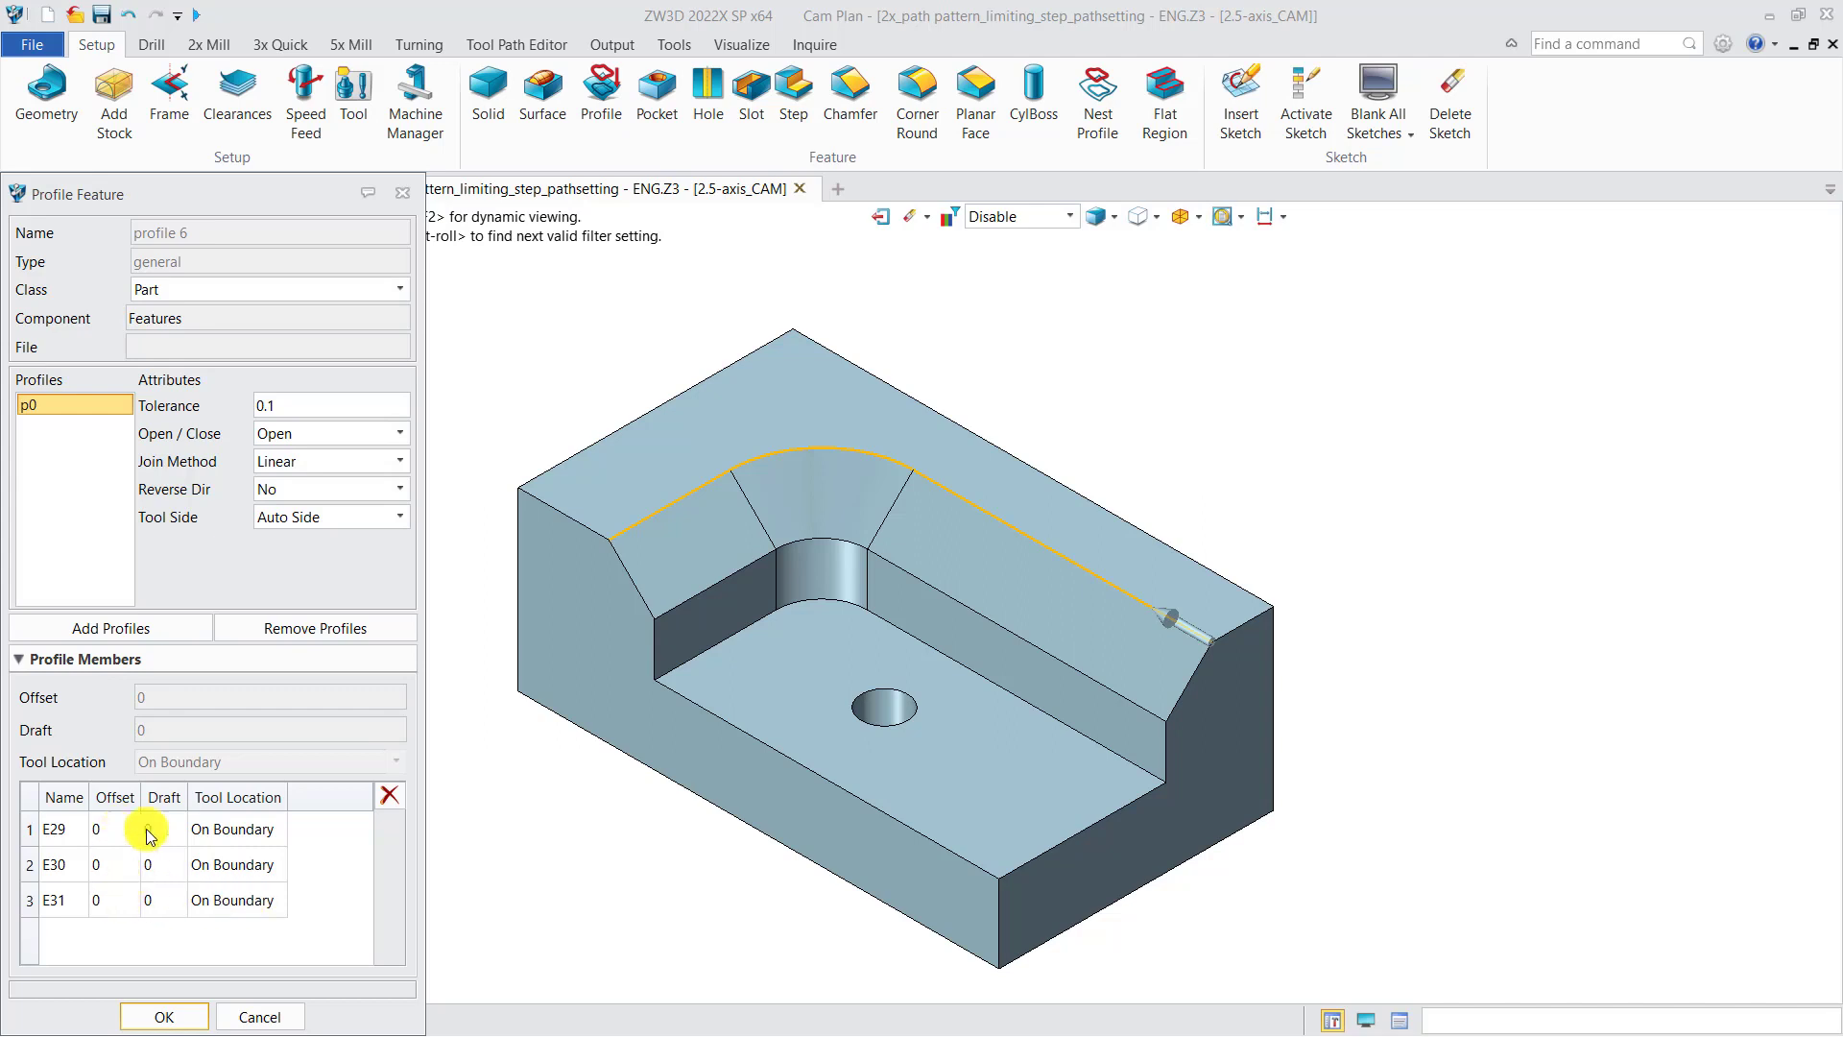
{"action": "left_click", "coordinate": [402, 195]}
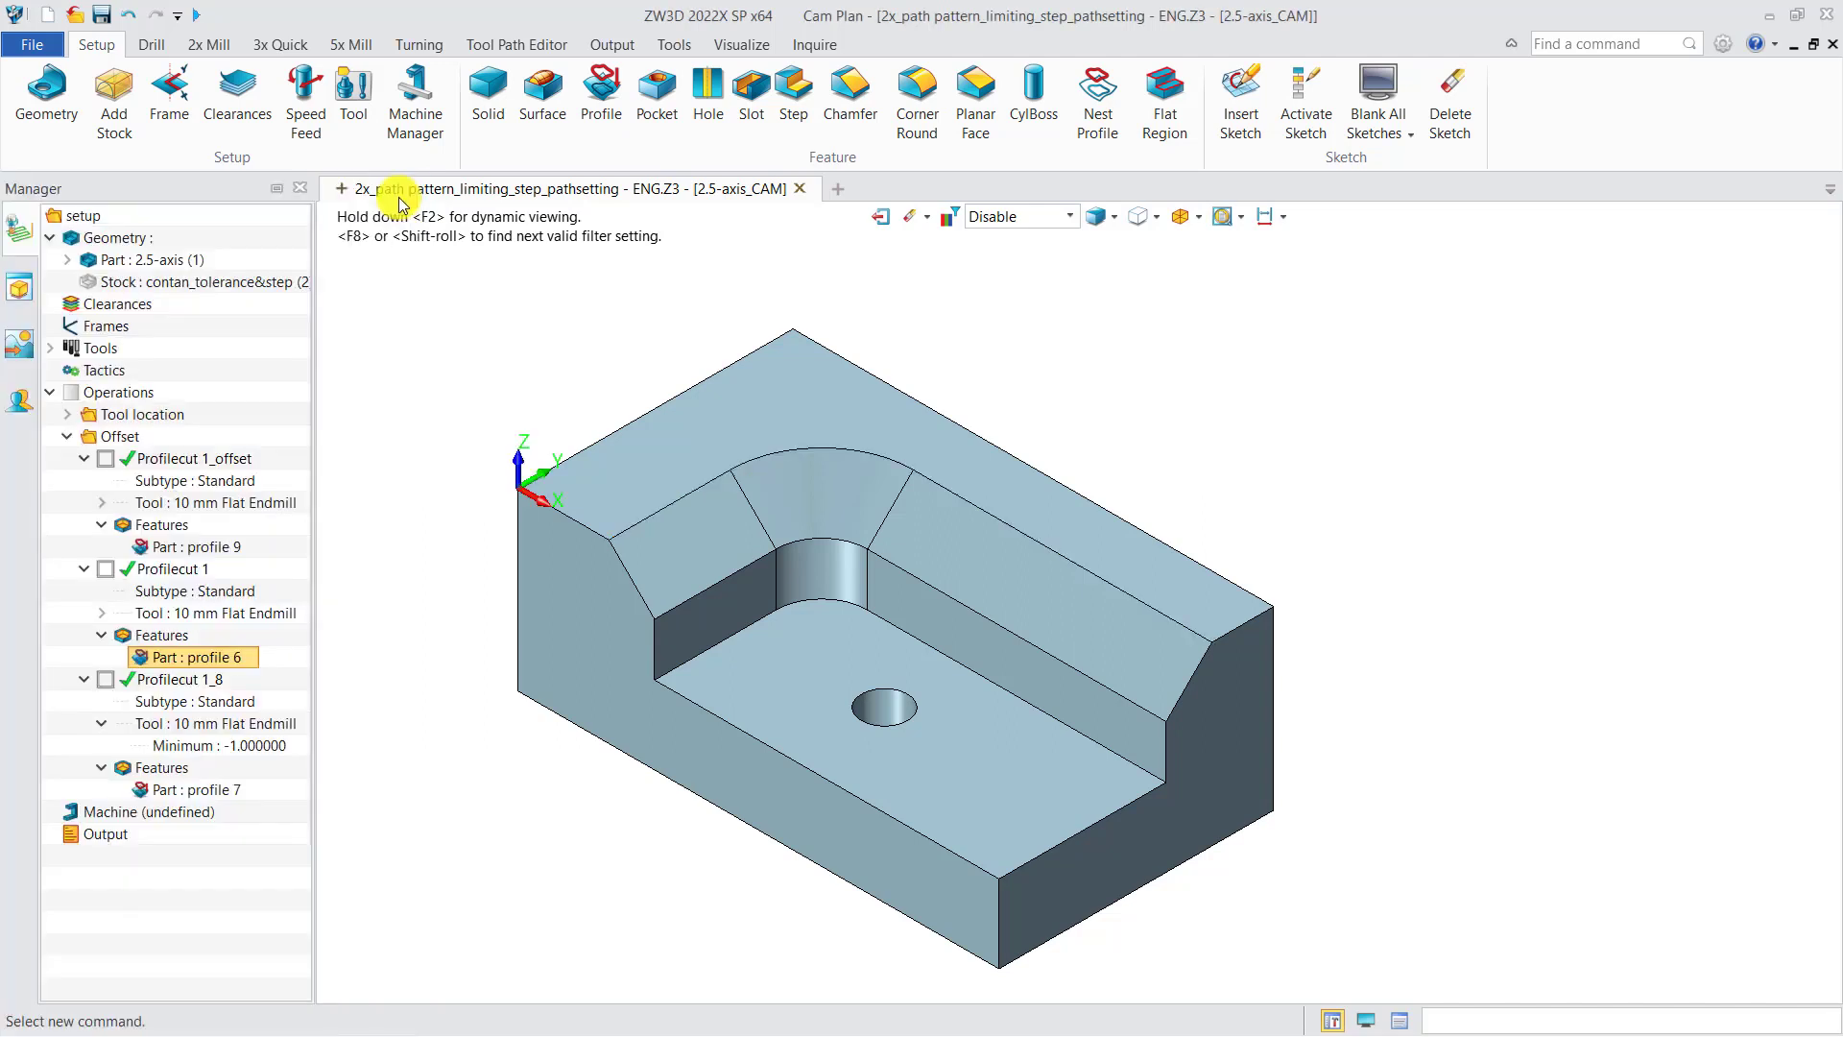
{"action": "left_click", "coordinate": [106, 568]}
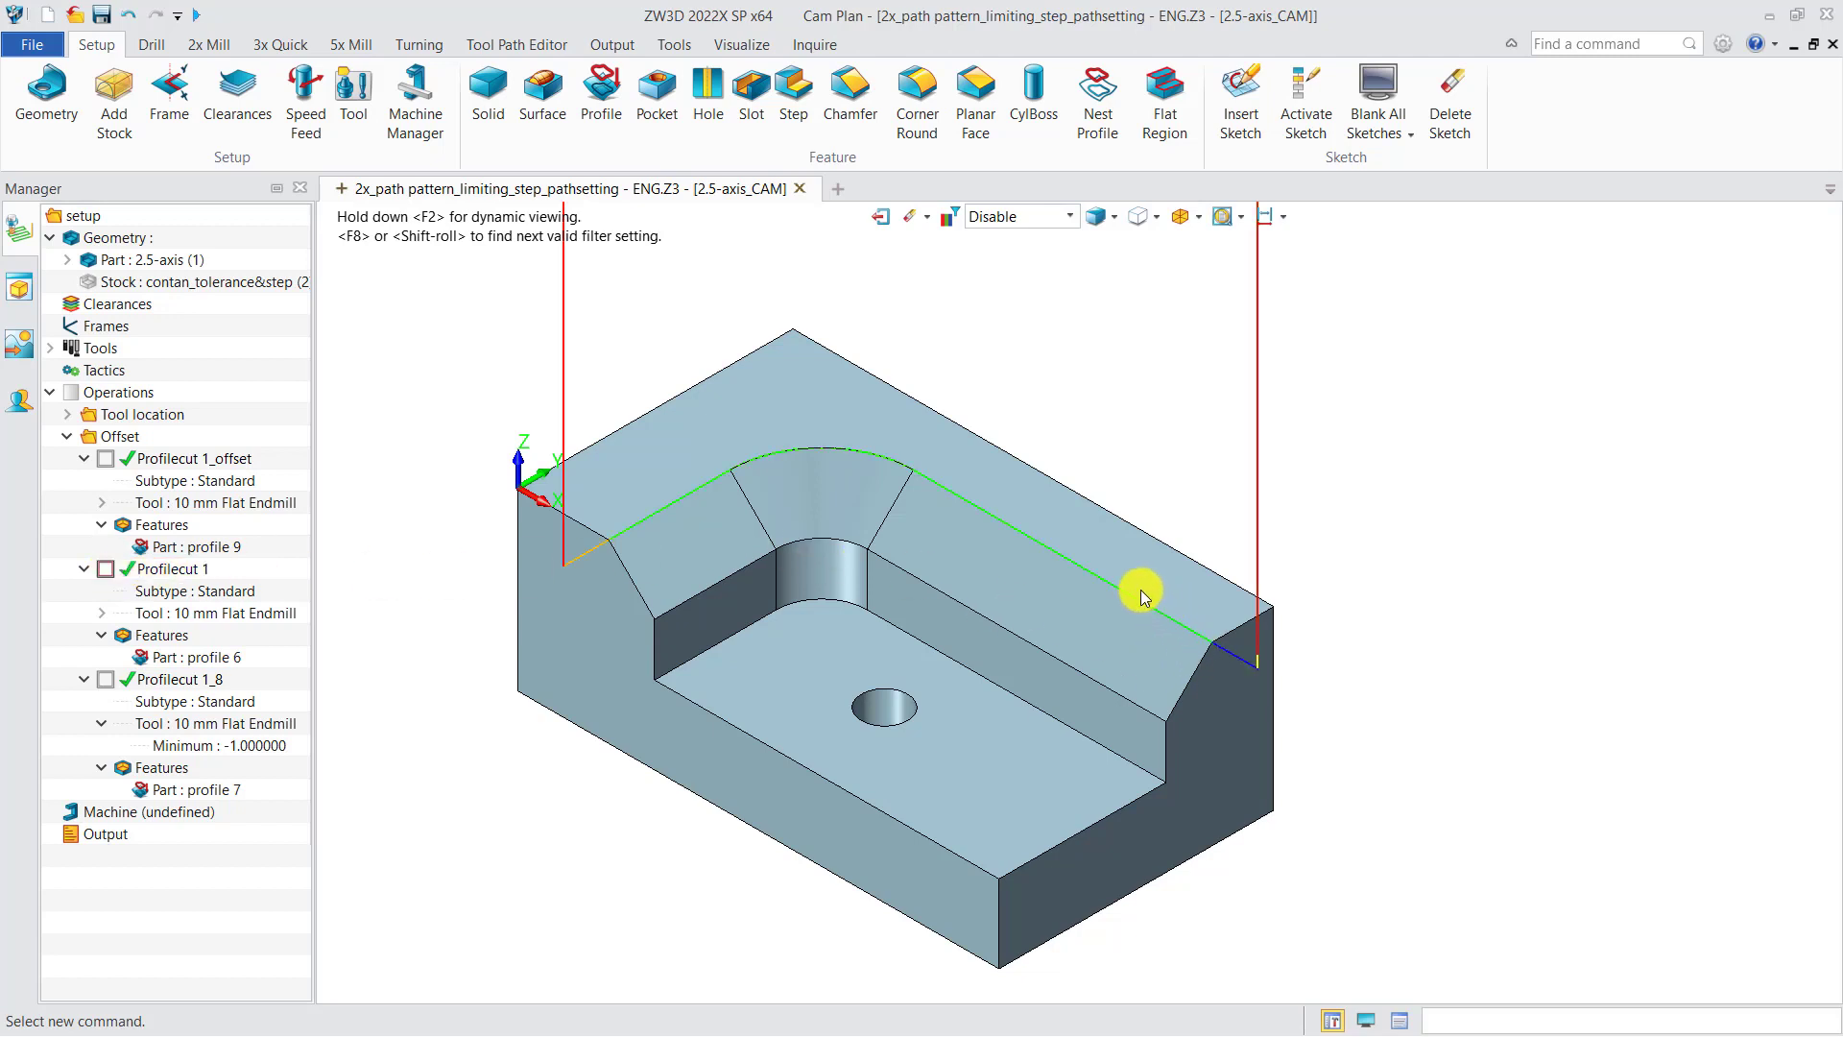
{"action": "left_click", "coordinate": [105, 576]}
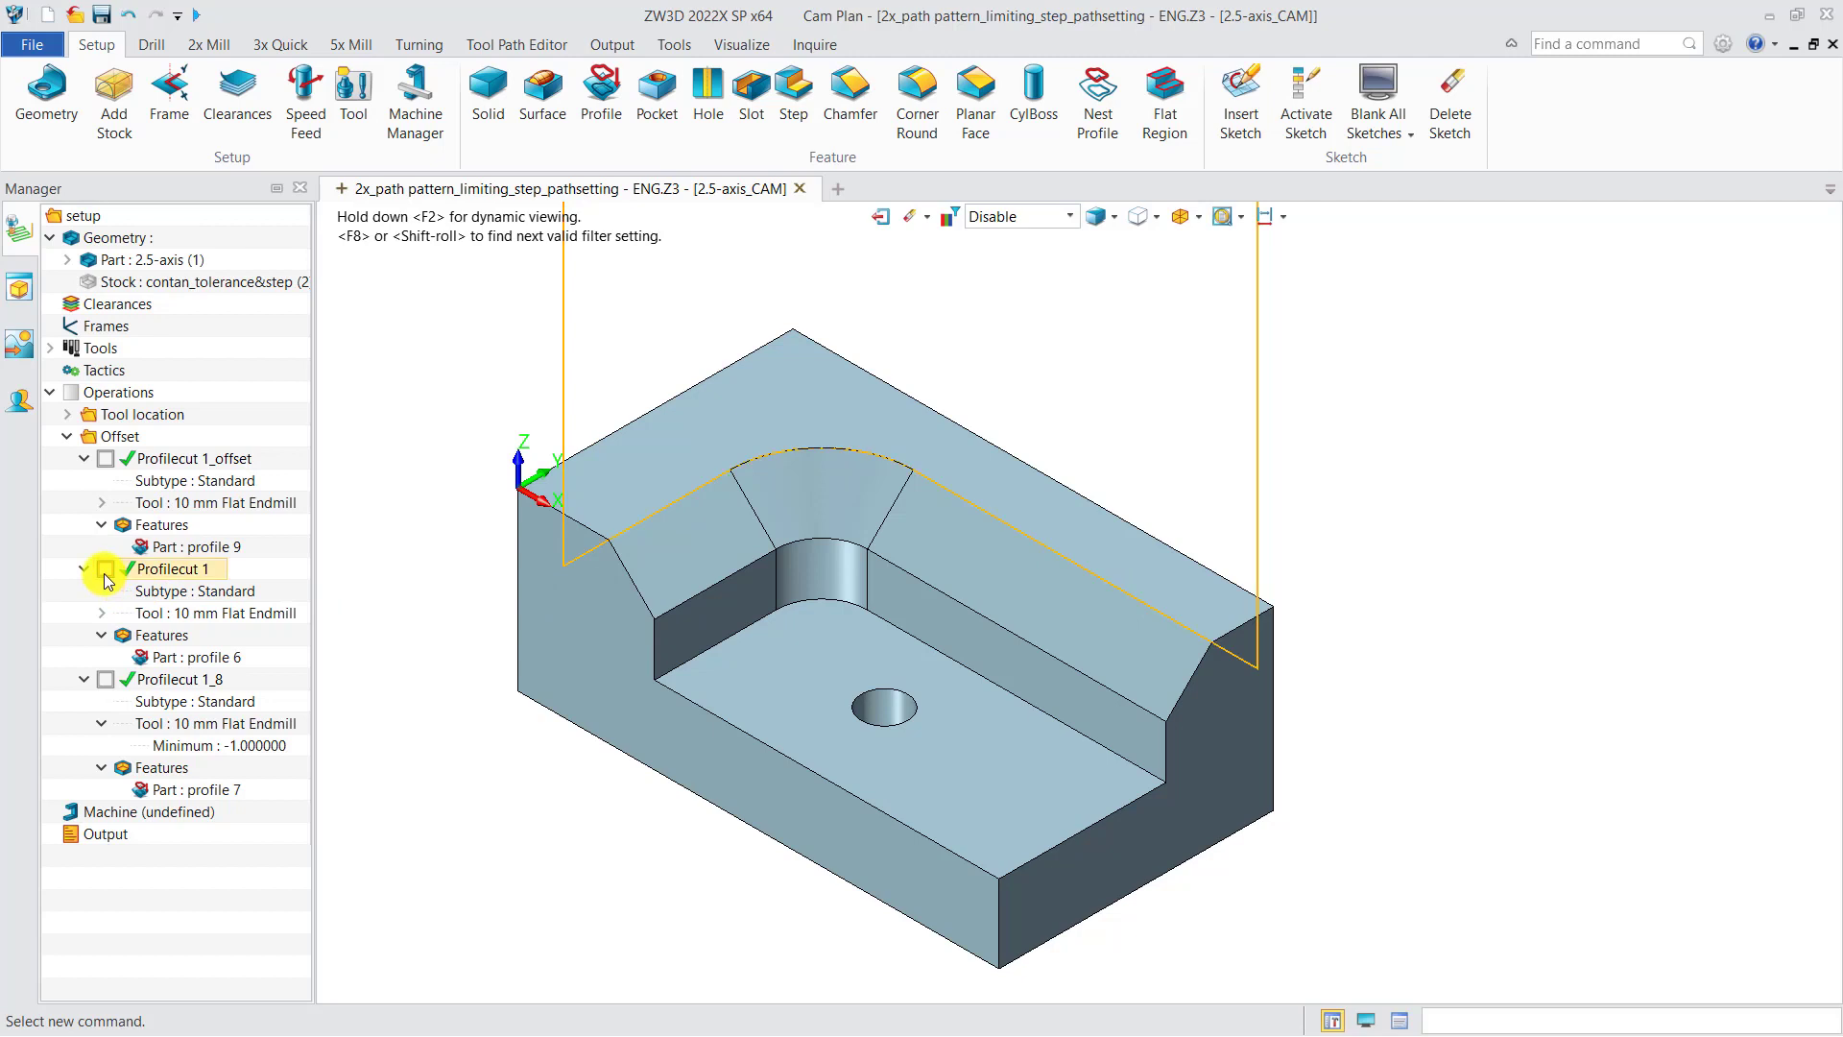
Step: Inspect profile 7's member offsets and review the Profilecut 1_8 path settings, then toggle its toolpath display
{"action": "double_click", "coordinate": [197, 790]}
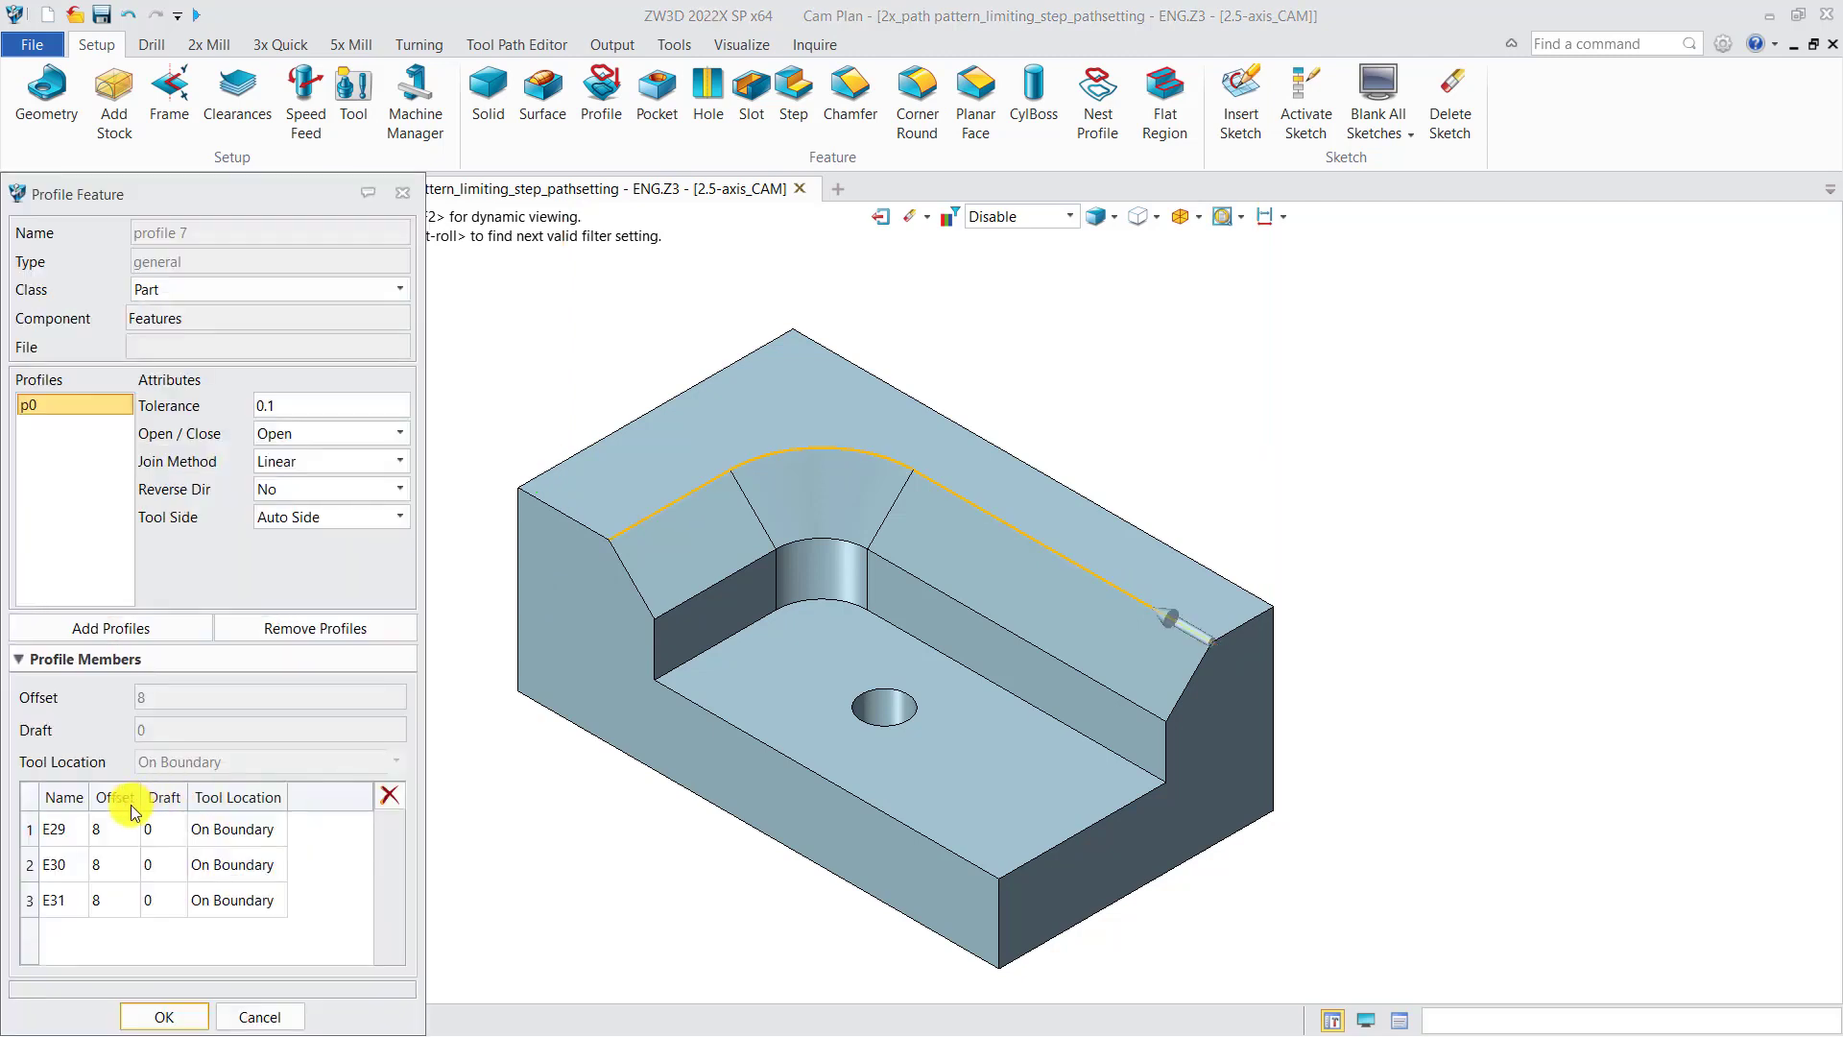
{"action": "left_click", "coordinate": [403, 193]}
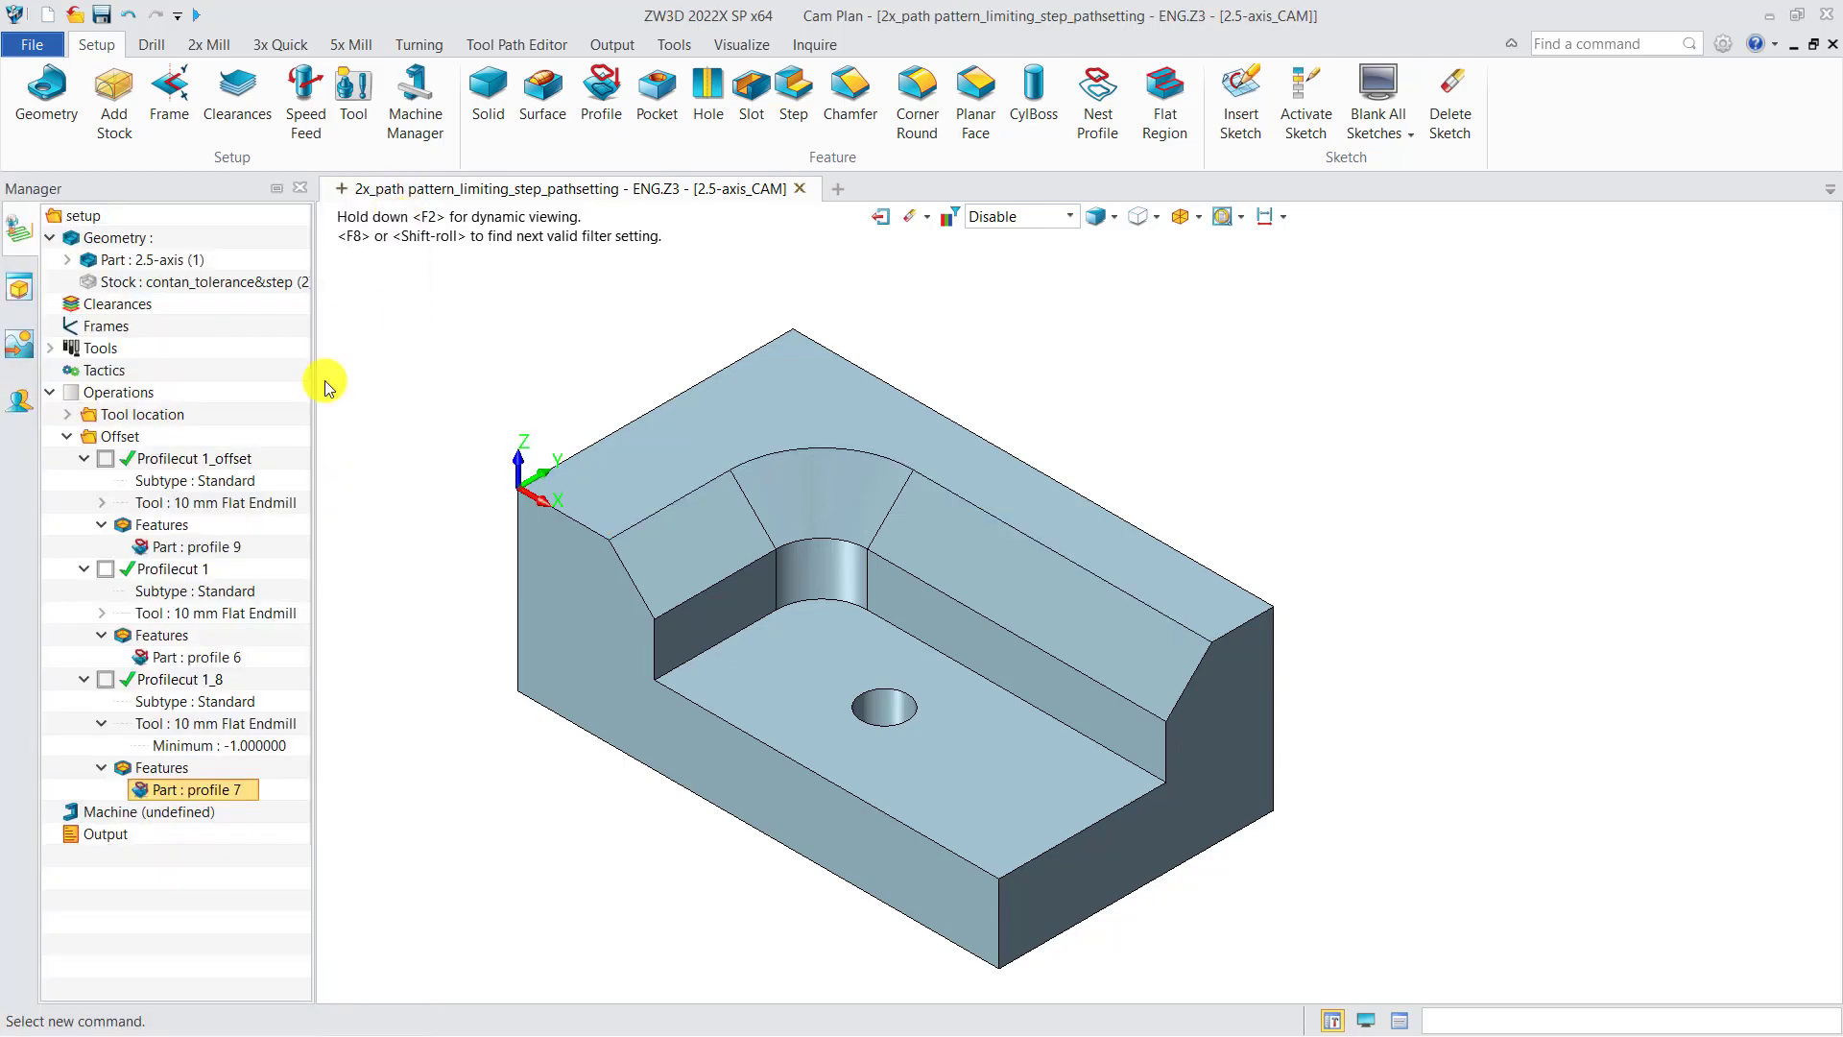
{"action": "double_click", "coordinate": [178, 685]}
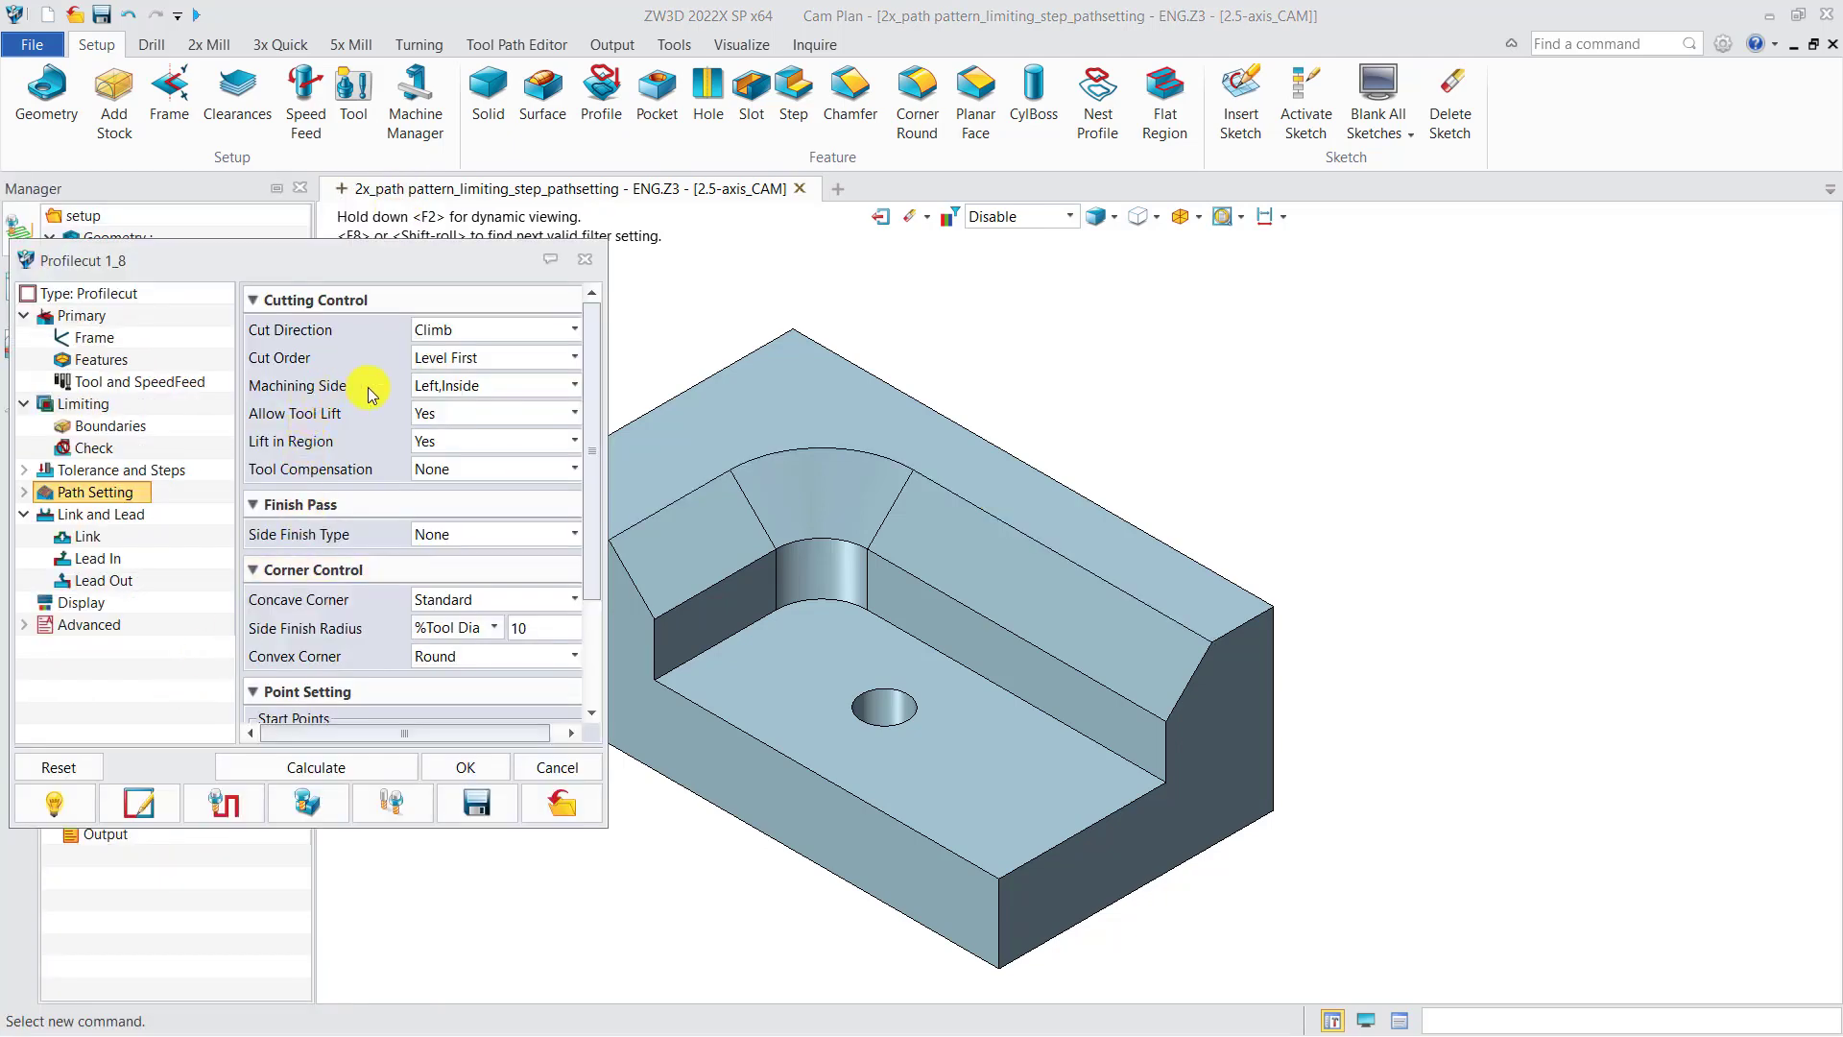
{"action": "left_click", "coordinate": [585, 259]}
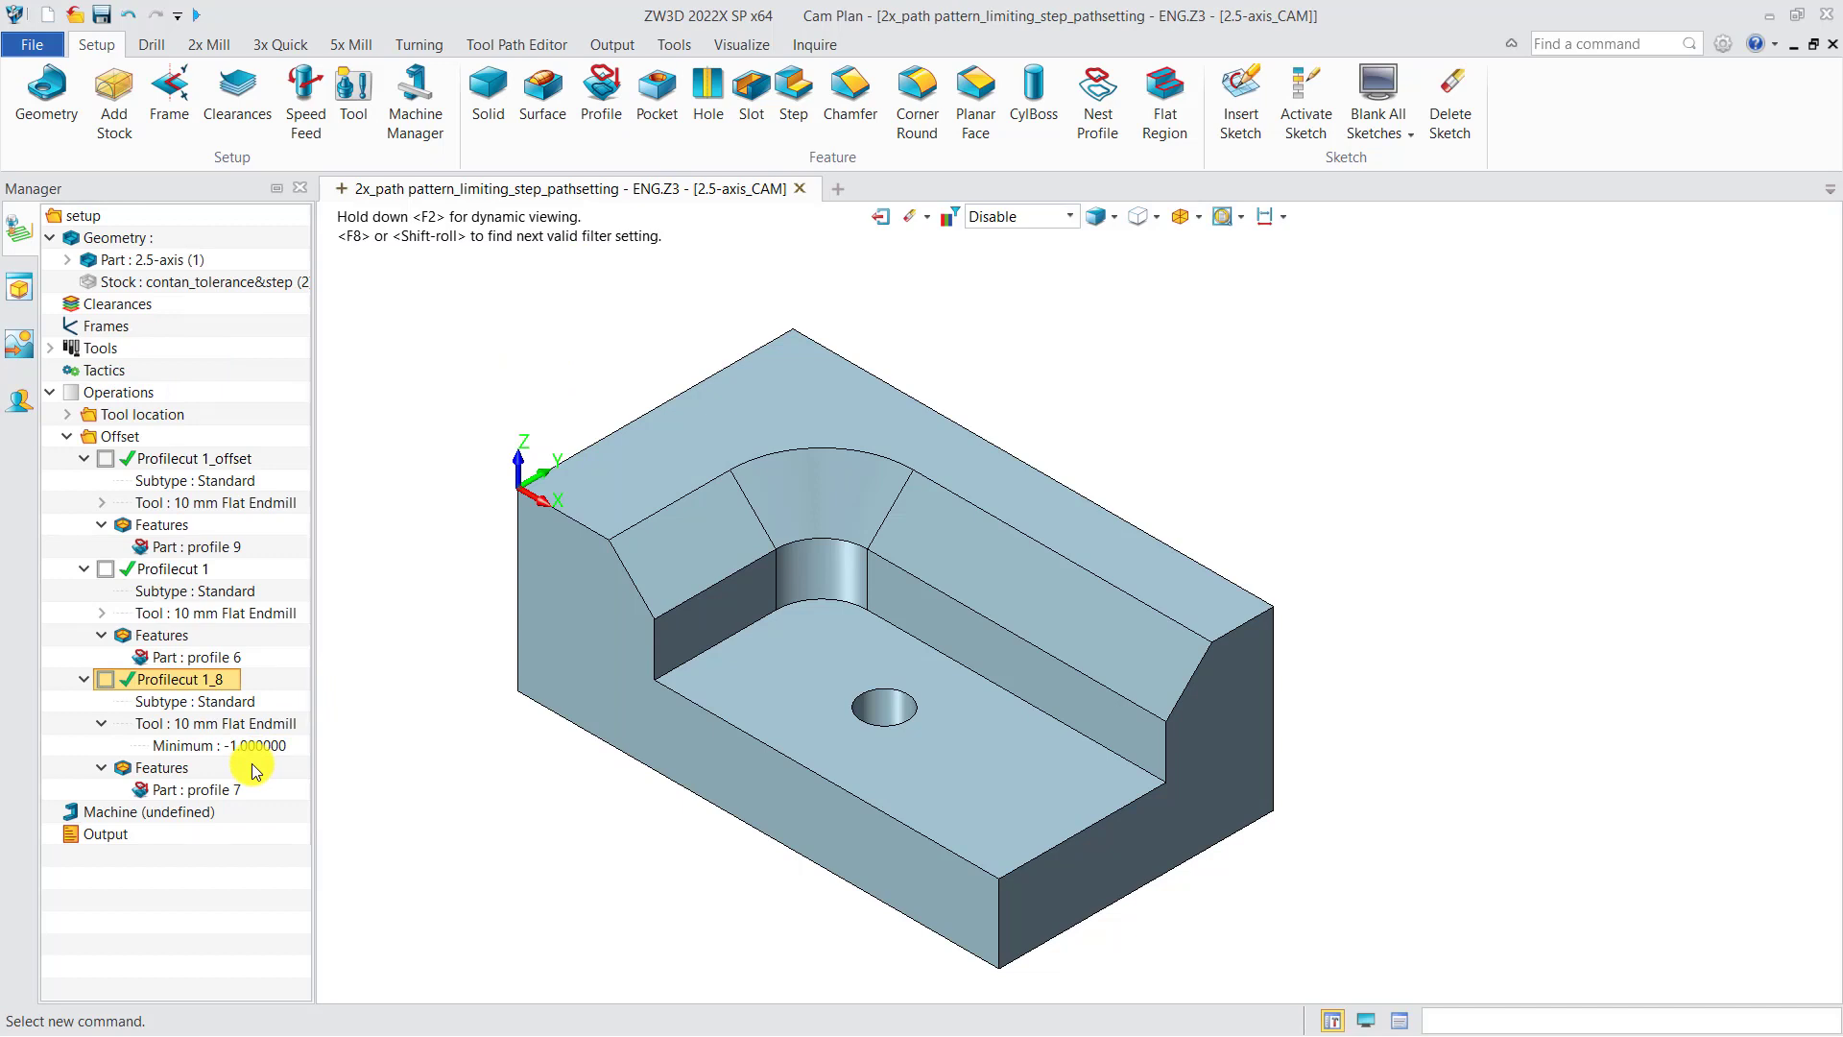
{"action": "left_click", "coordinate": [106, 680]}
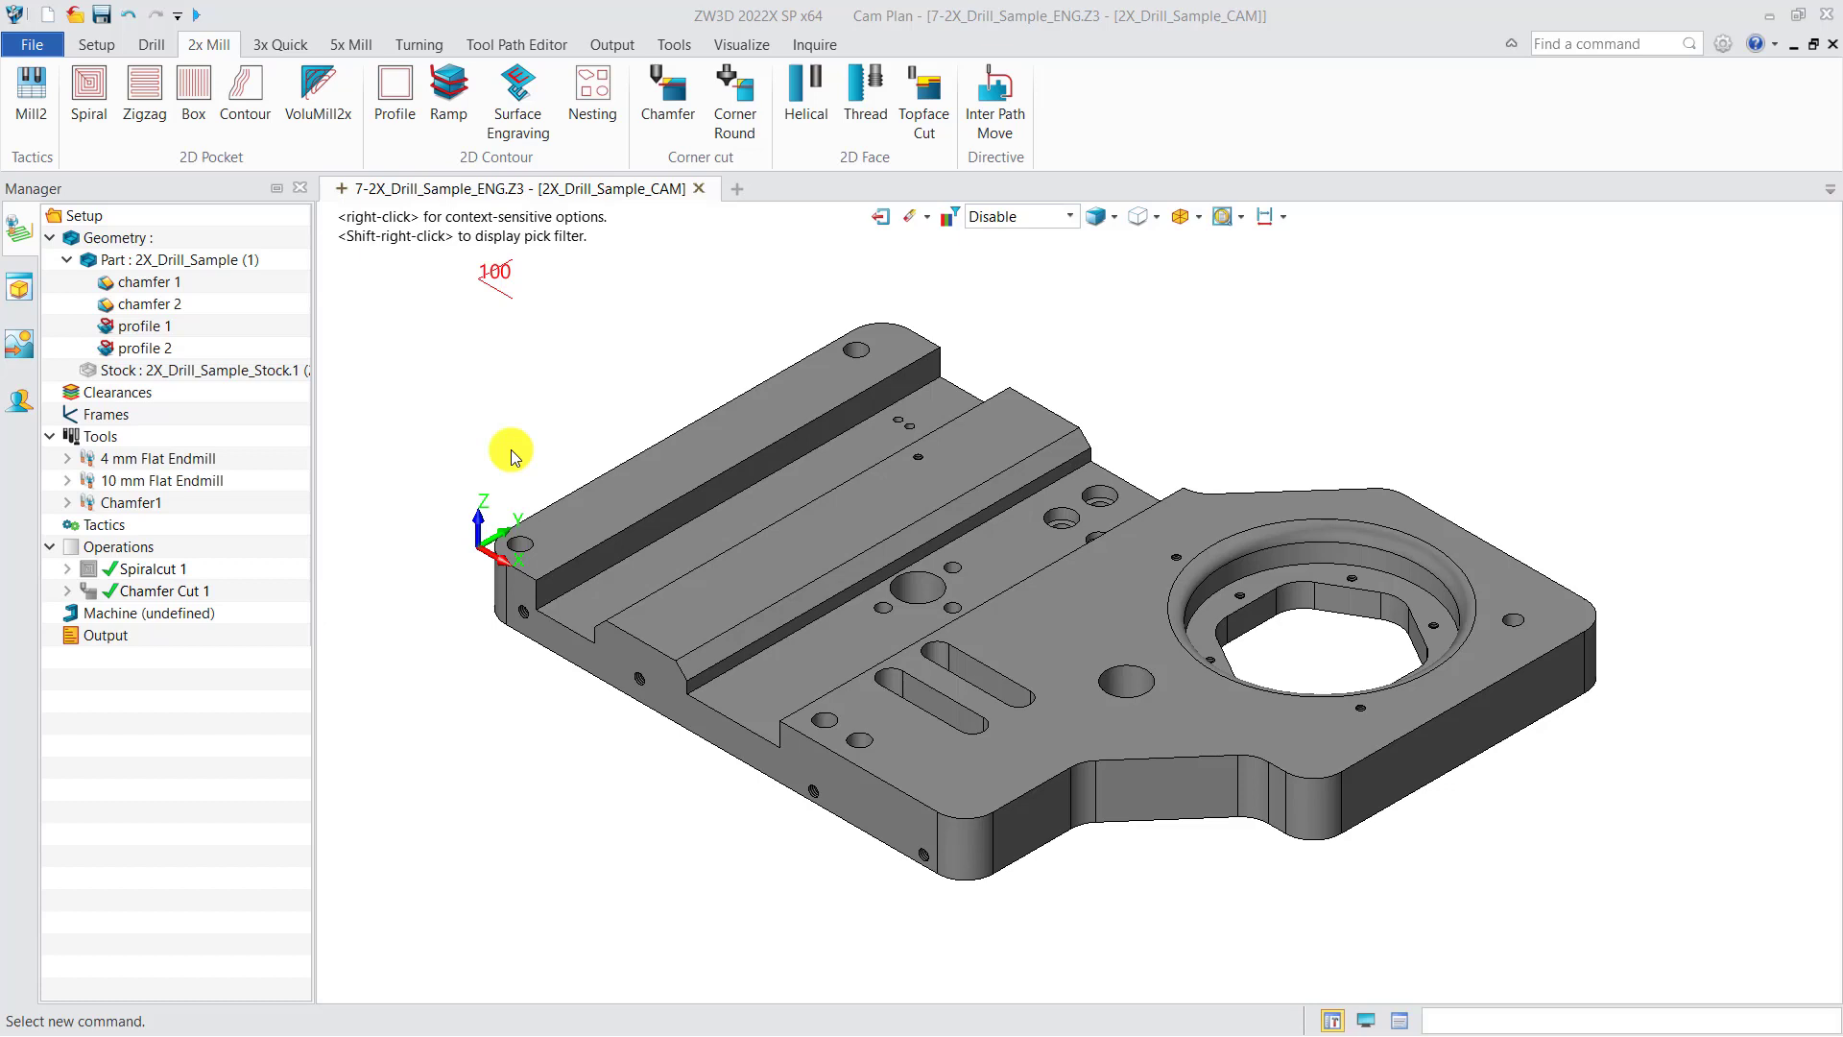
Step: Create a curve-based profile feature from an edge of the angled slot on the drill sample part
{"action": "left_click", "coordinate": [96, 44]}
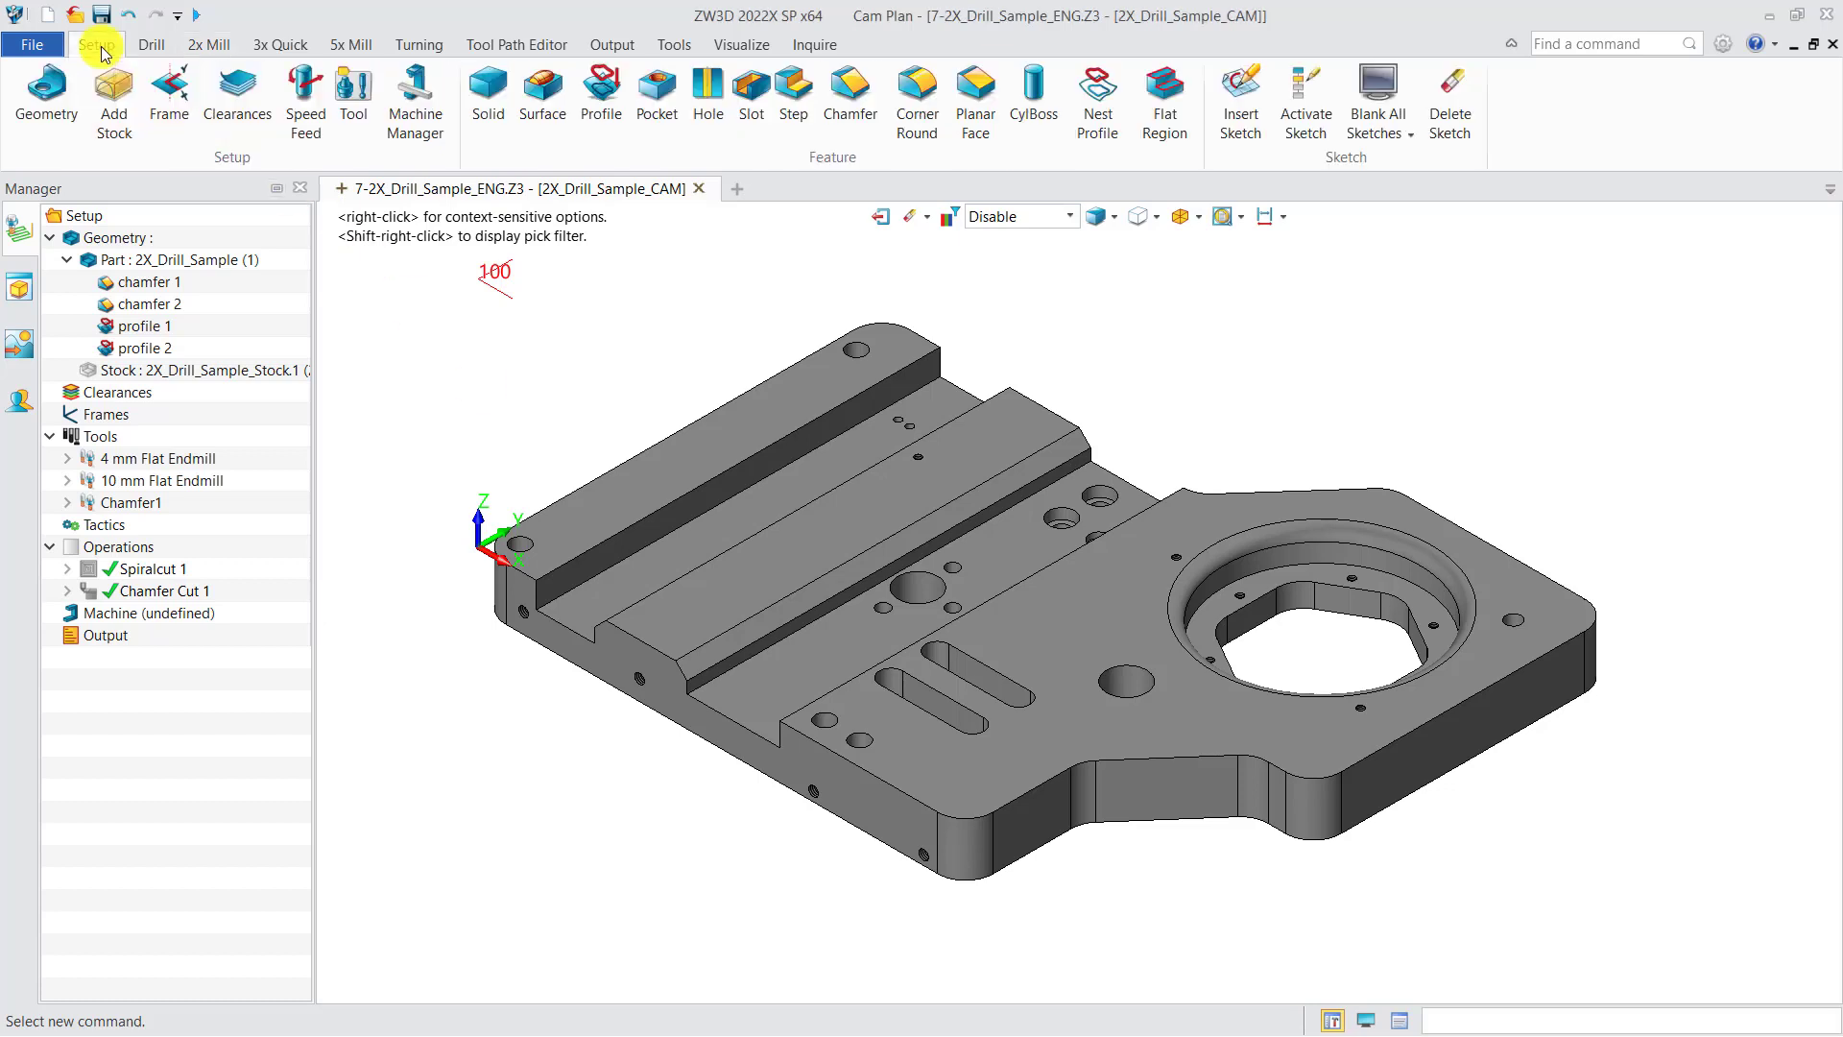
{"action": "left_click", "coordinate": [609, 105]}
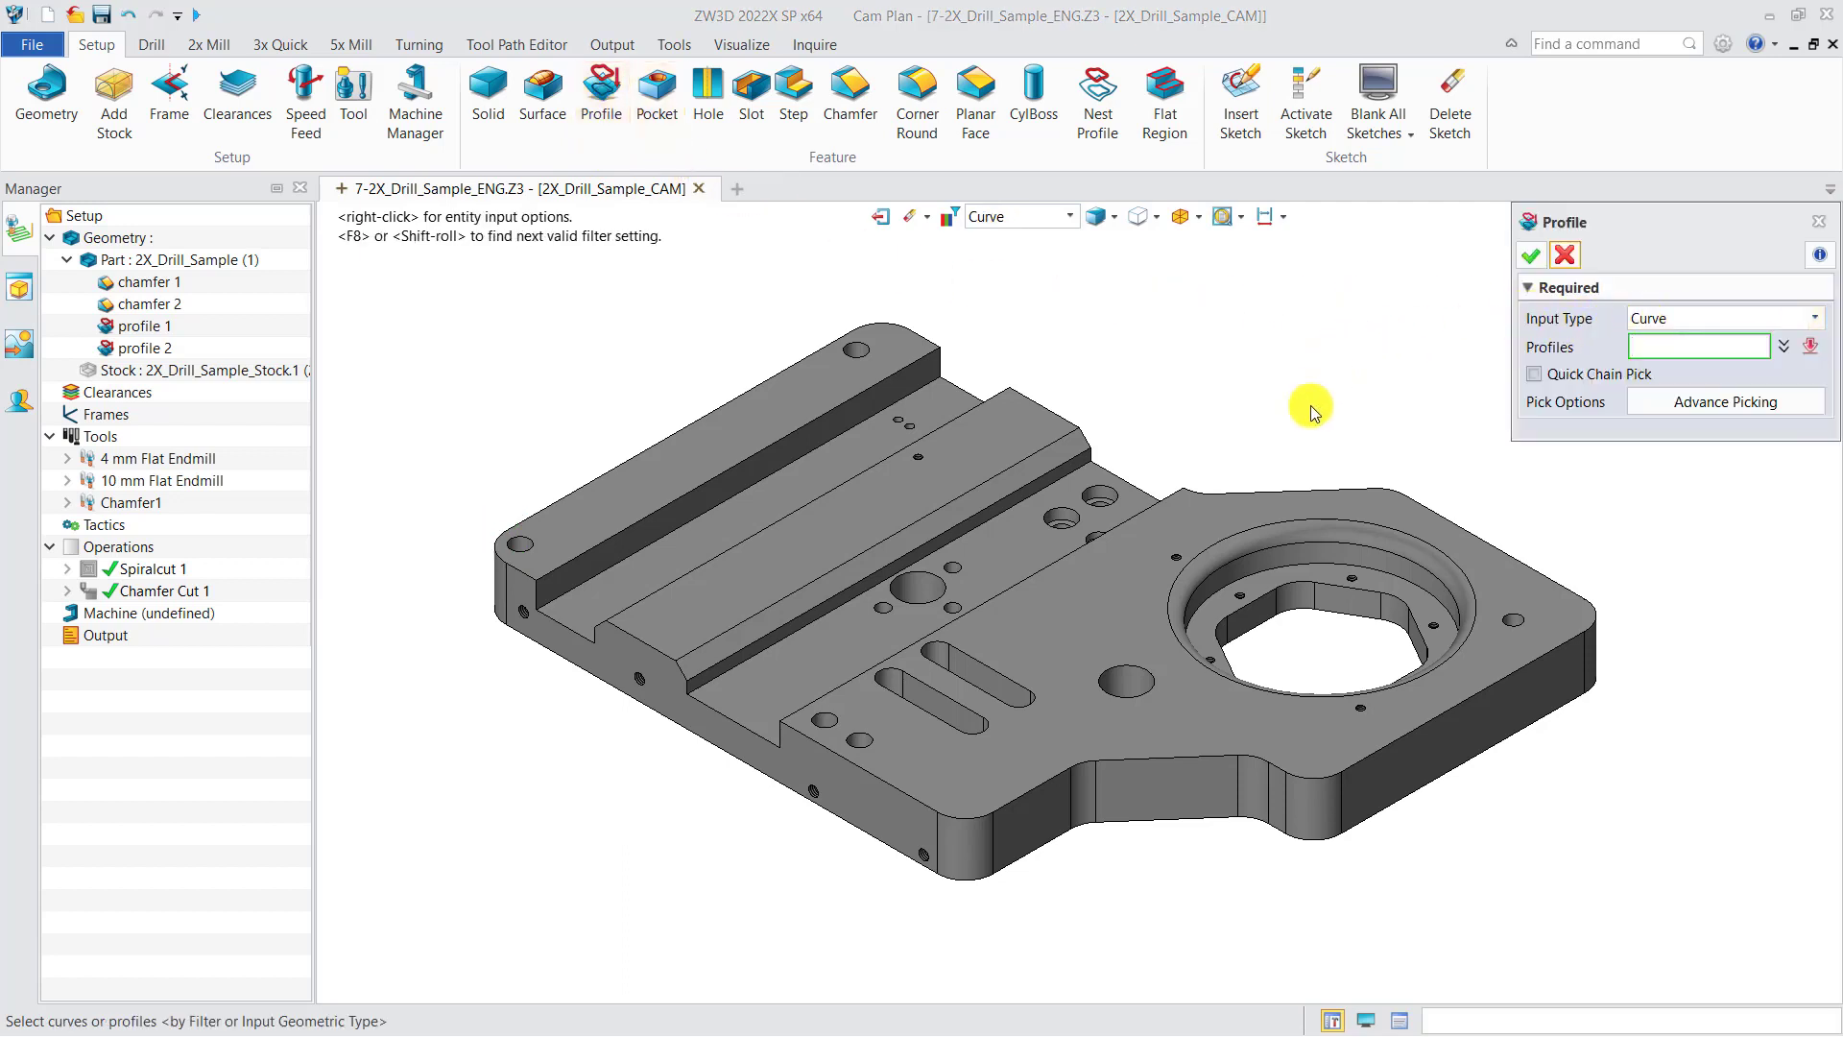
{"action": "left_click", "coordinate": [927, 720]}
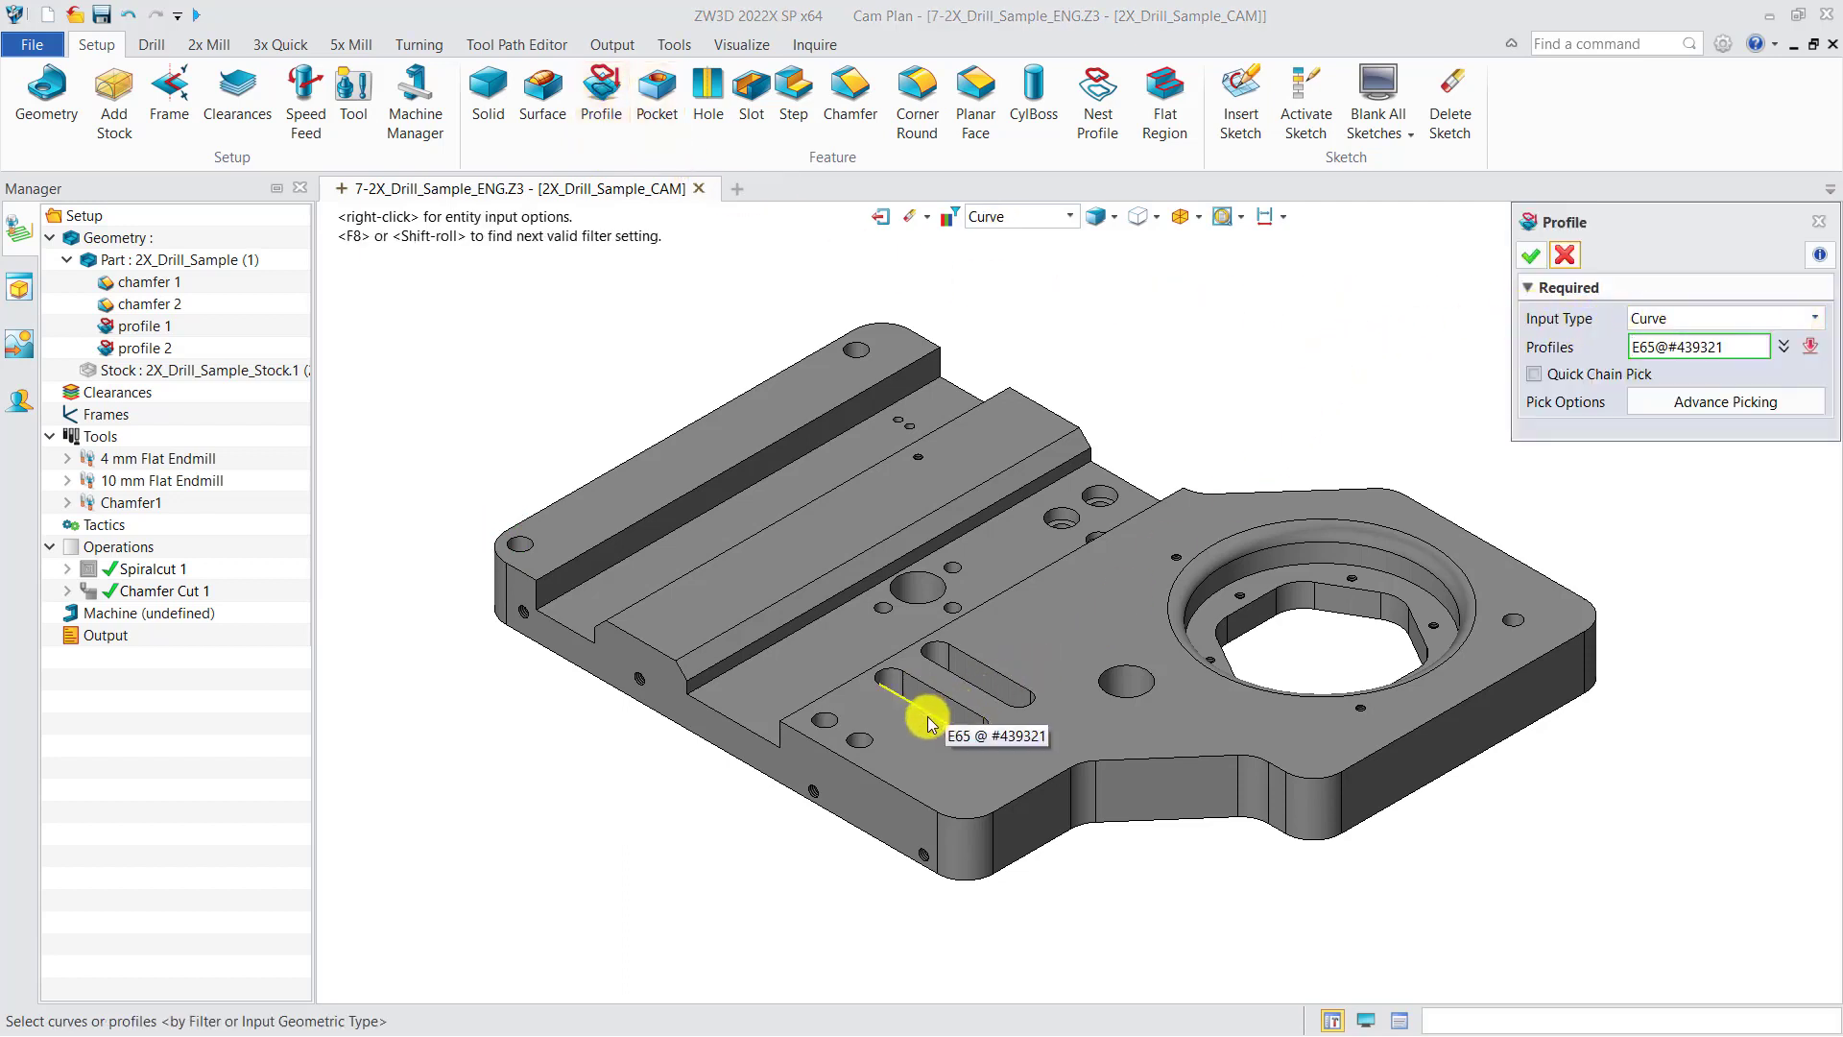
{"action": "left_click", "coordinate": [1531, 255]}
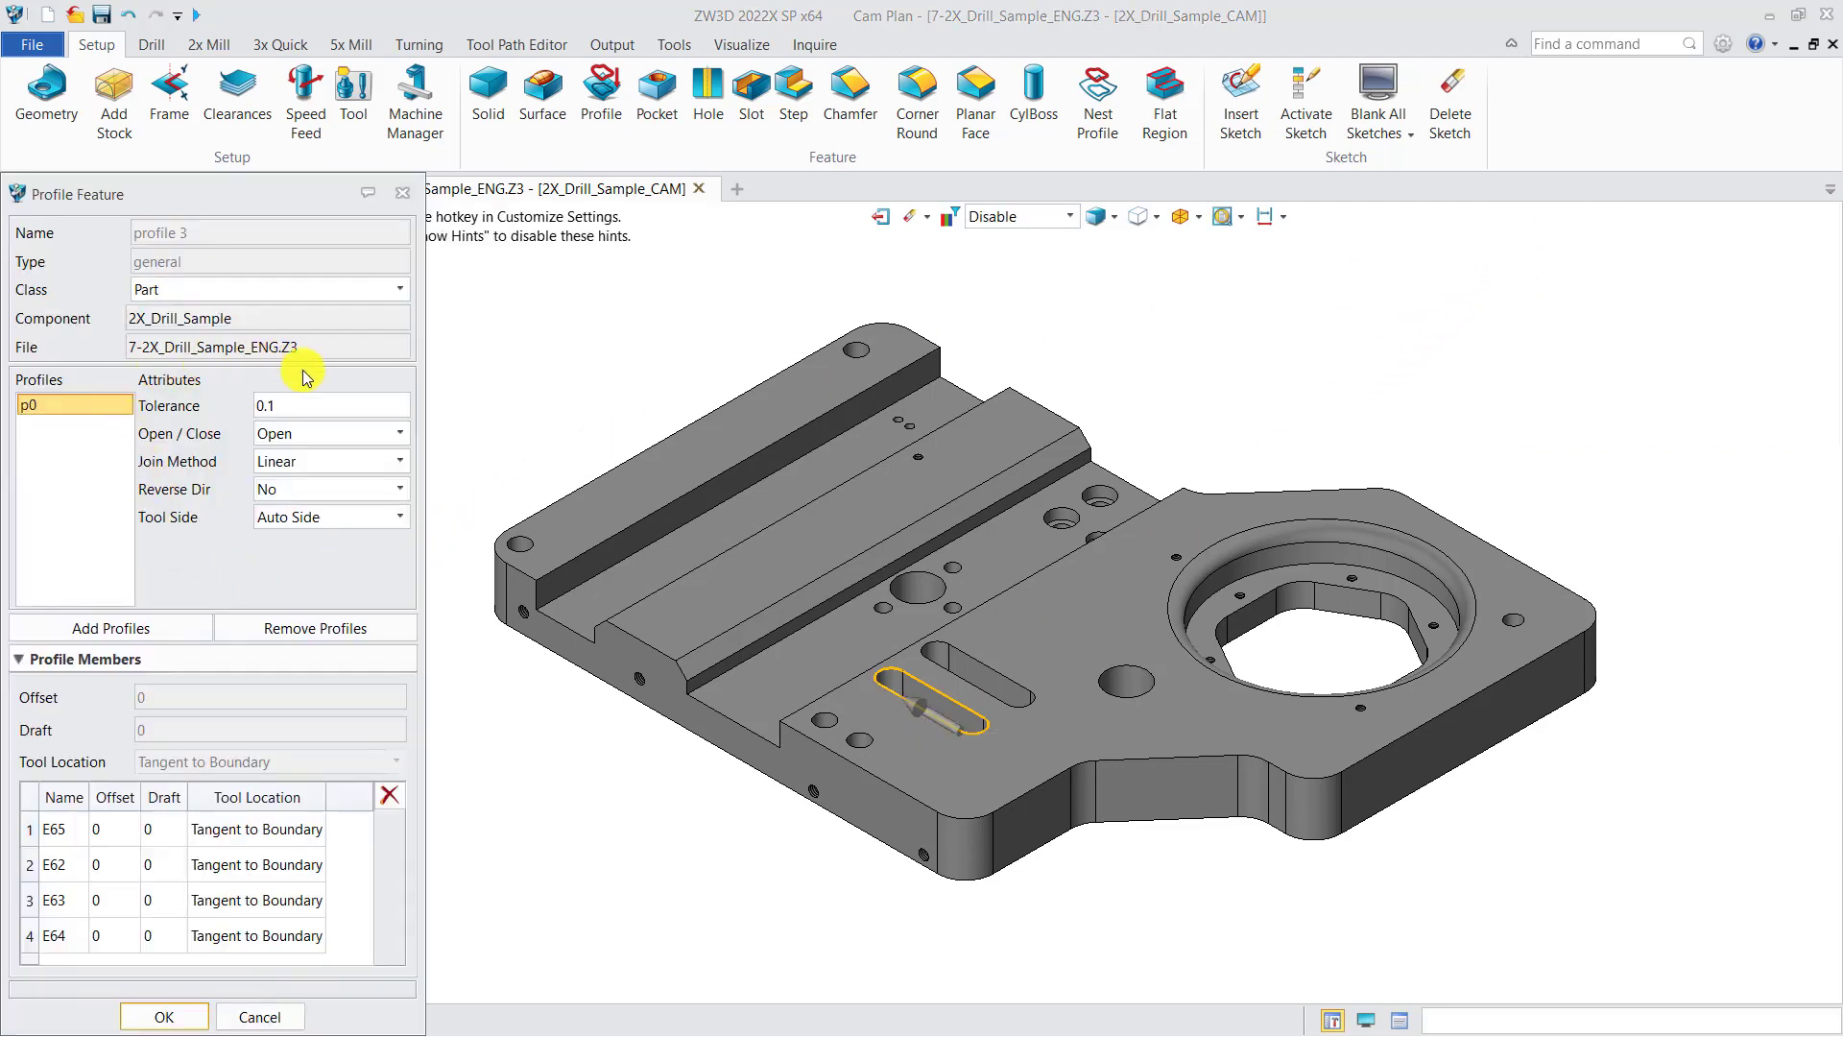
{"action": "left_click", "coordinate": [163, 1017]}
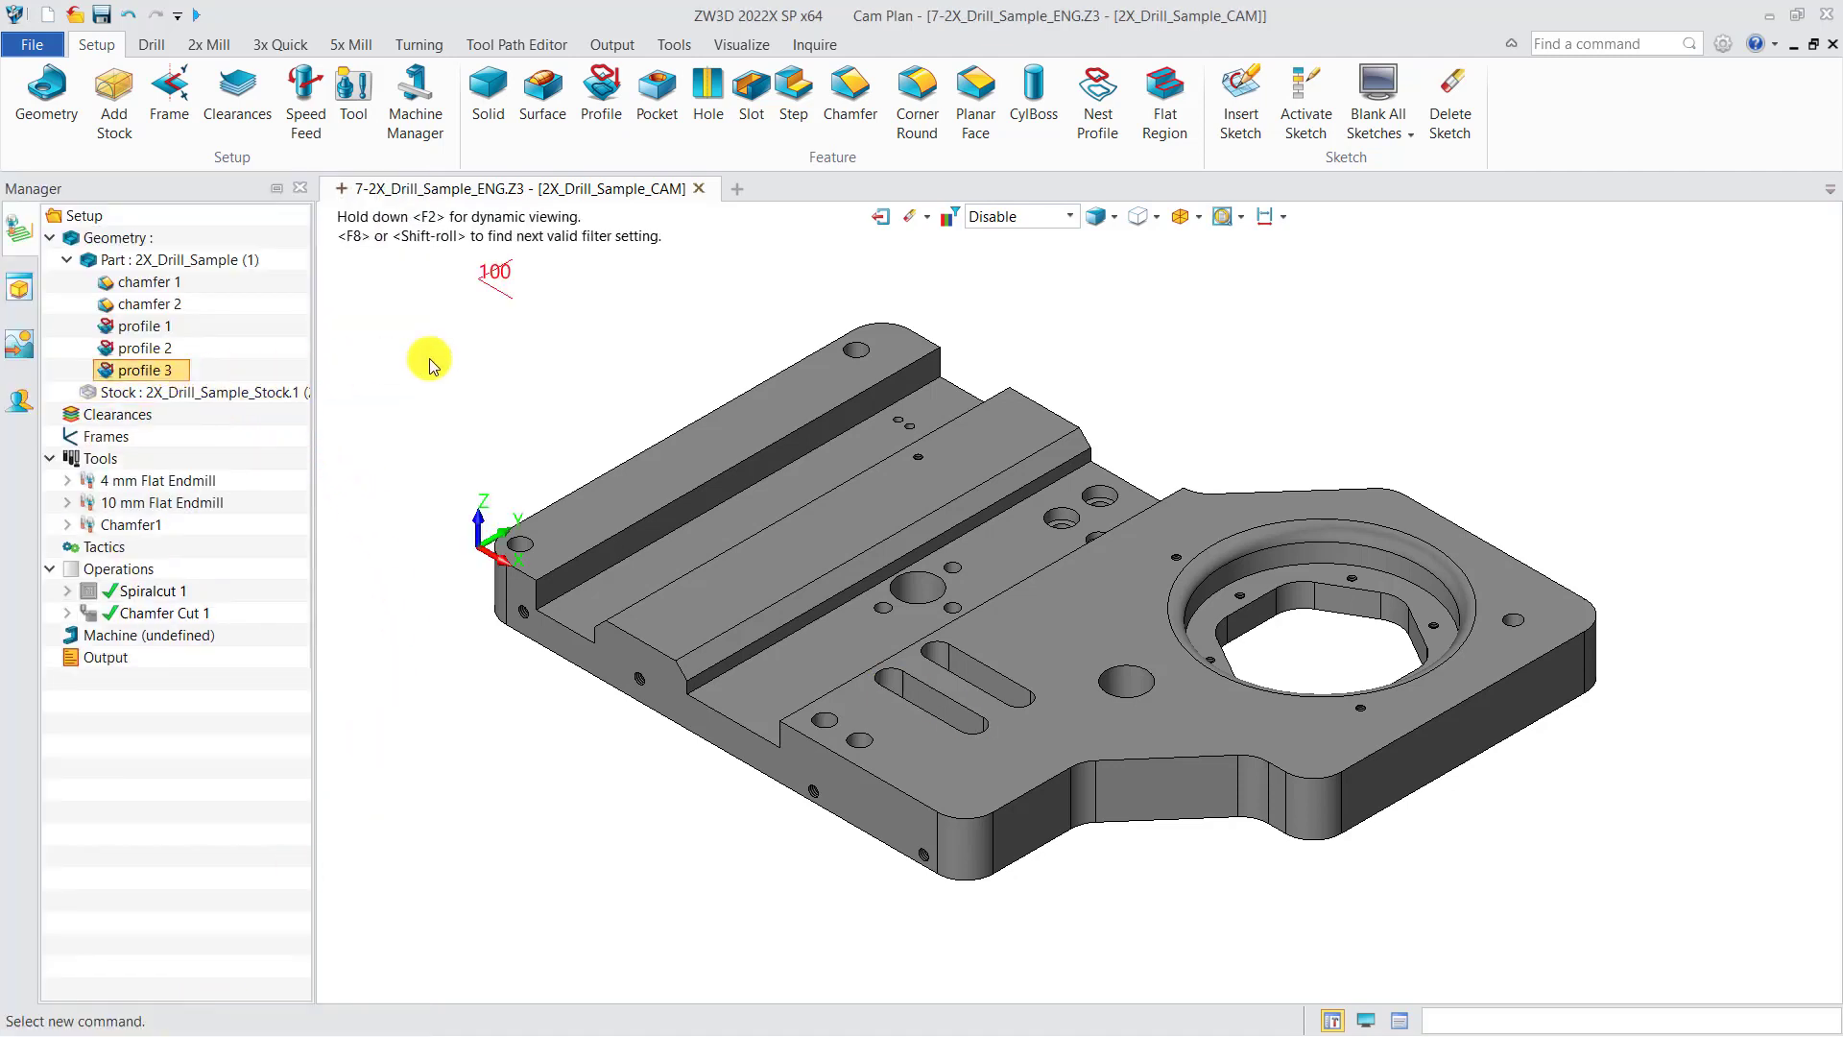
Step: Create a pocket feature from the surfaces of the angled slot using the Surface pick filter
{"action": "left_click", "coordinate": [659, 107]}
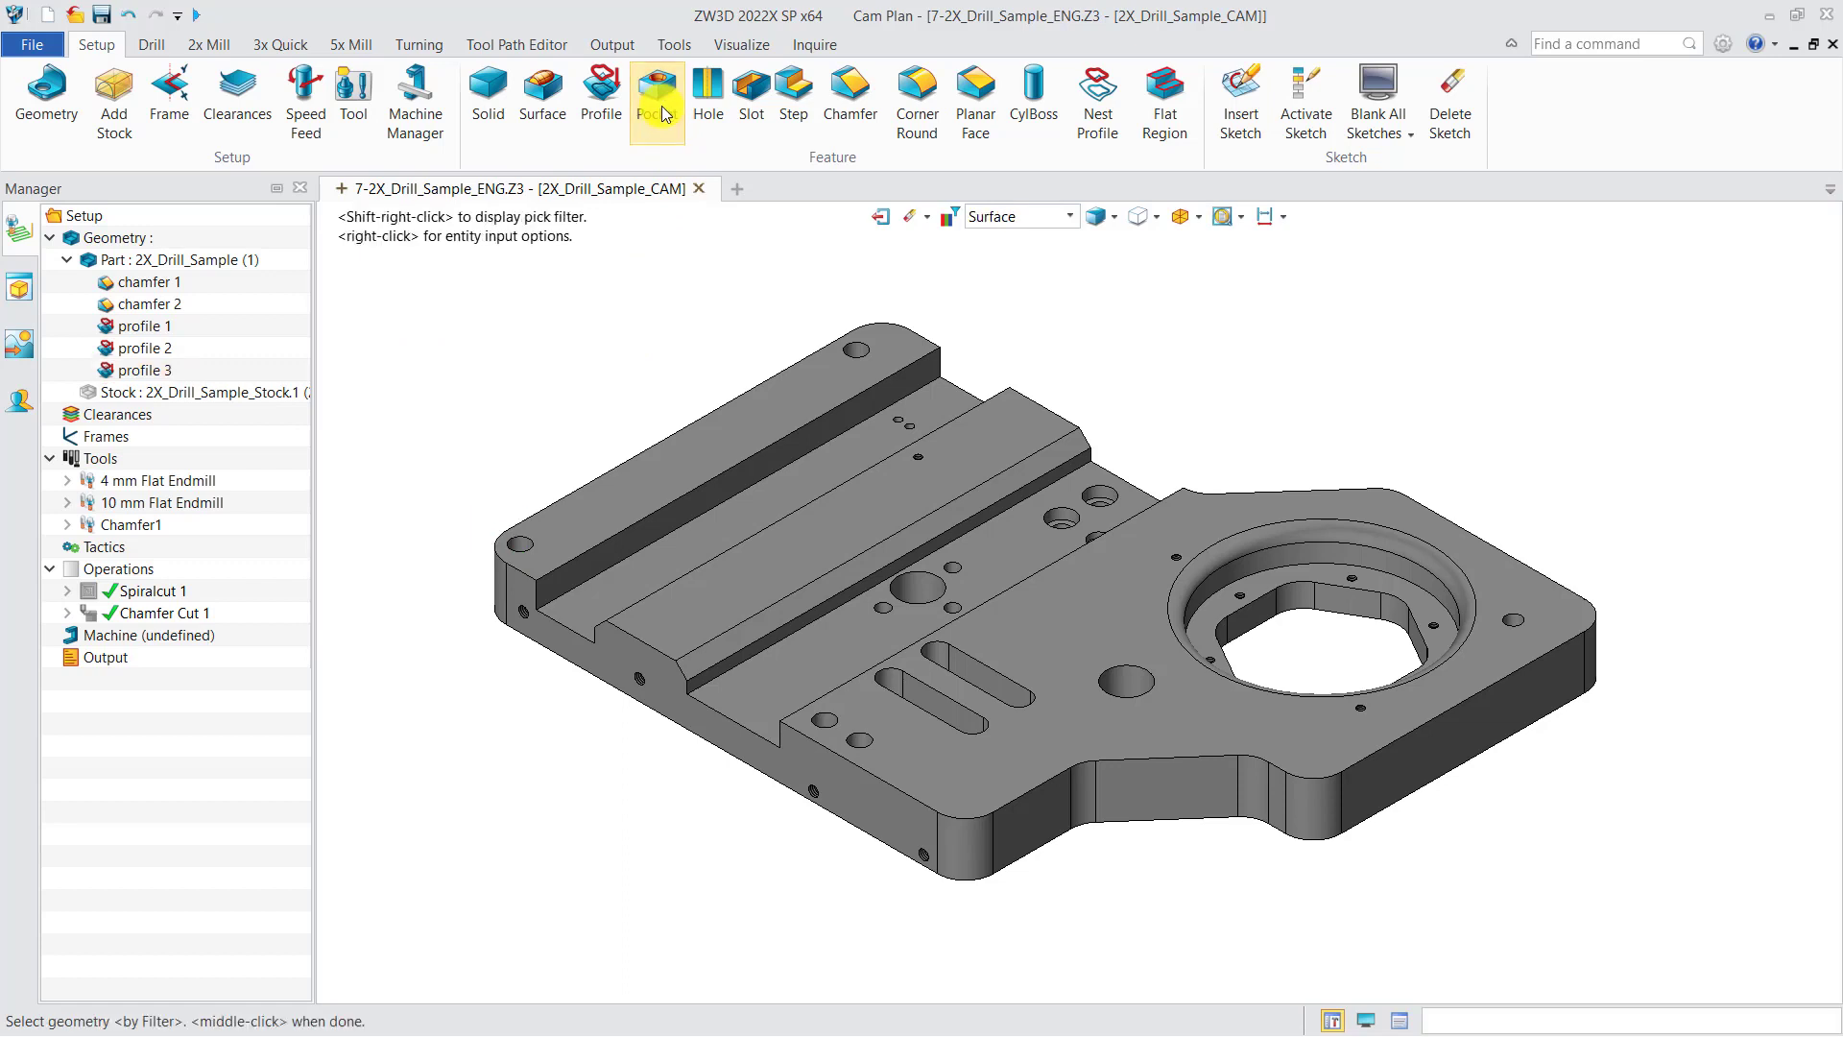
{"action": "left_click", "coordinate": [1040, 221]}
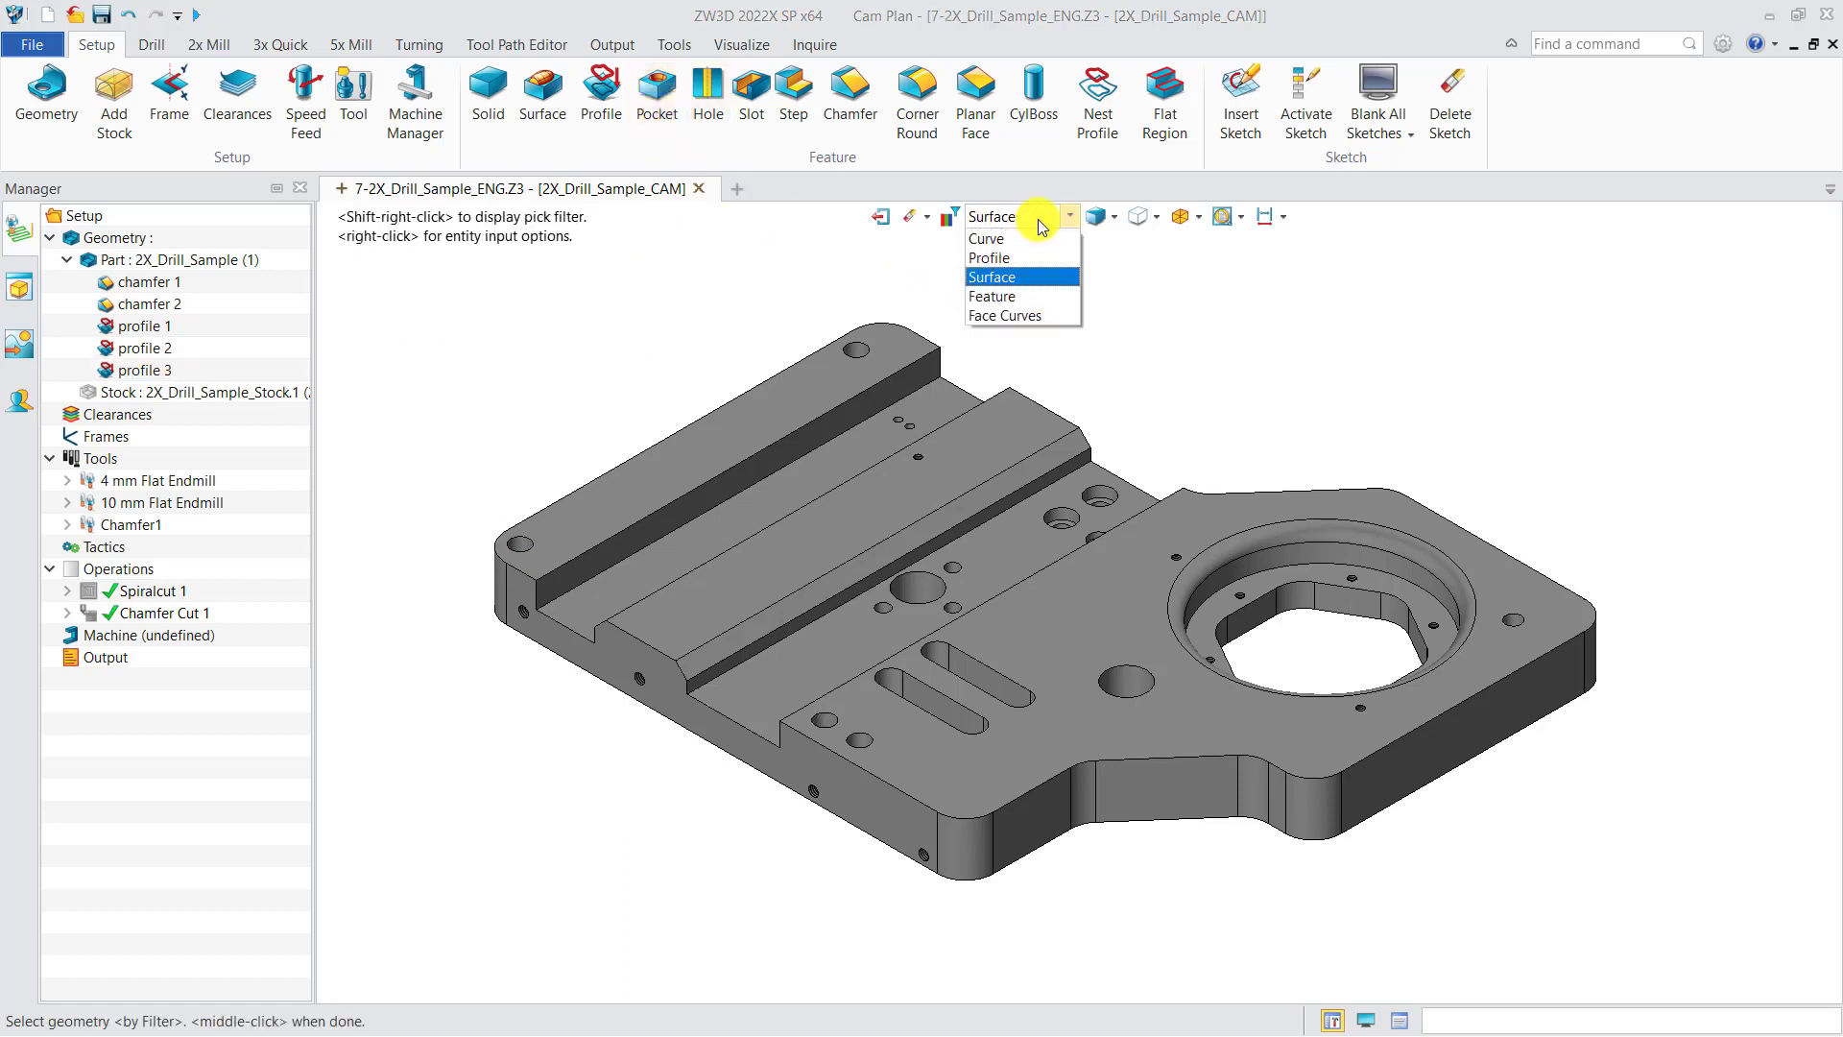
{"action": "left_click", "coordinate": [1013, 277]}
{"action": "left_click", "coordinate": [945, 701]}
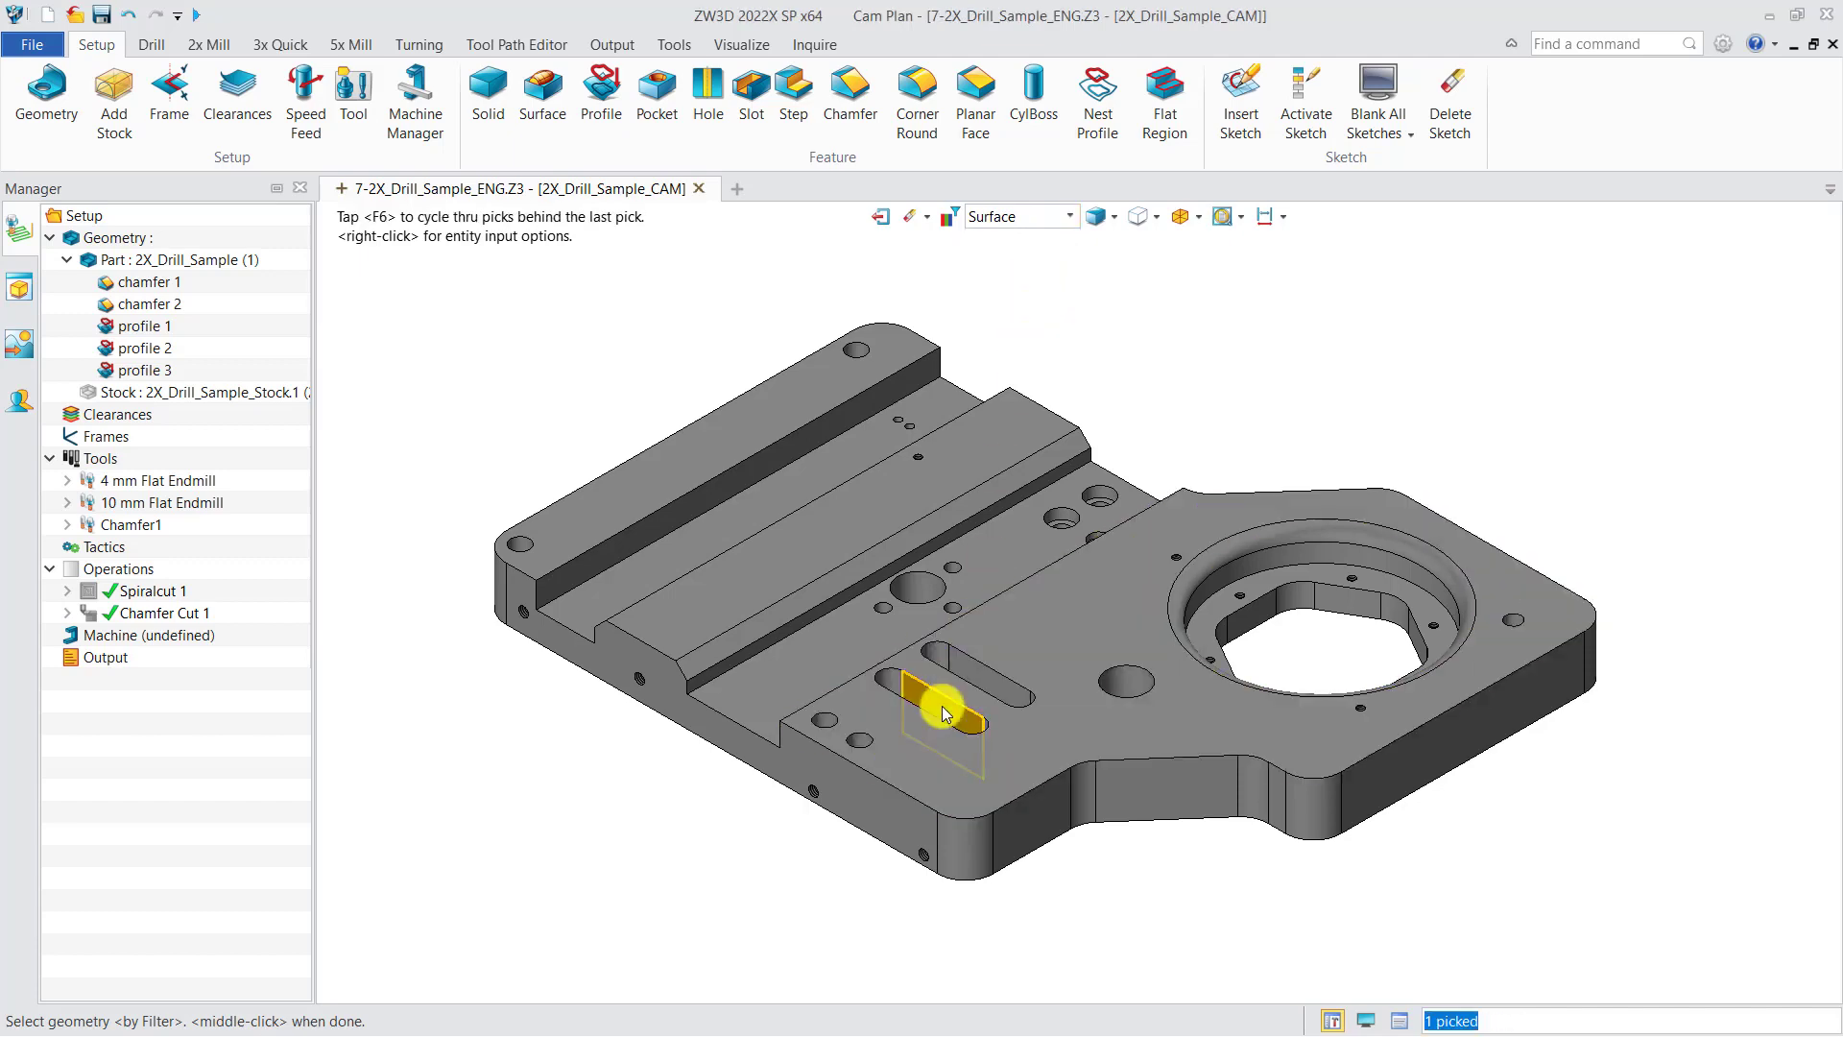
{"action": "scroll", "coordinate": [912, 727], "scroll_direction": "up", "scroll_amount": 3}
{"action": "right_click_drag", "start_coordinate": [913, 727], "coordinate": [896, 779]}
{"action": "left_click", "coordinate": [885, 687]}
{"action": "left_click", "coordinate": [910, 813]}
{"action": "scroll", "coordinate": [906, 811], "scroll_direction": "up", "scroll_amount": 2}
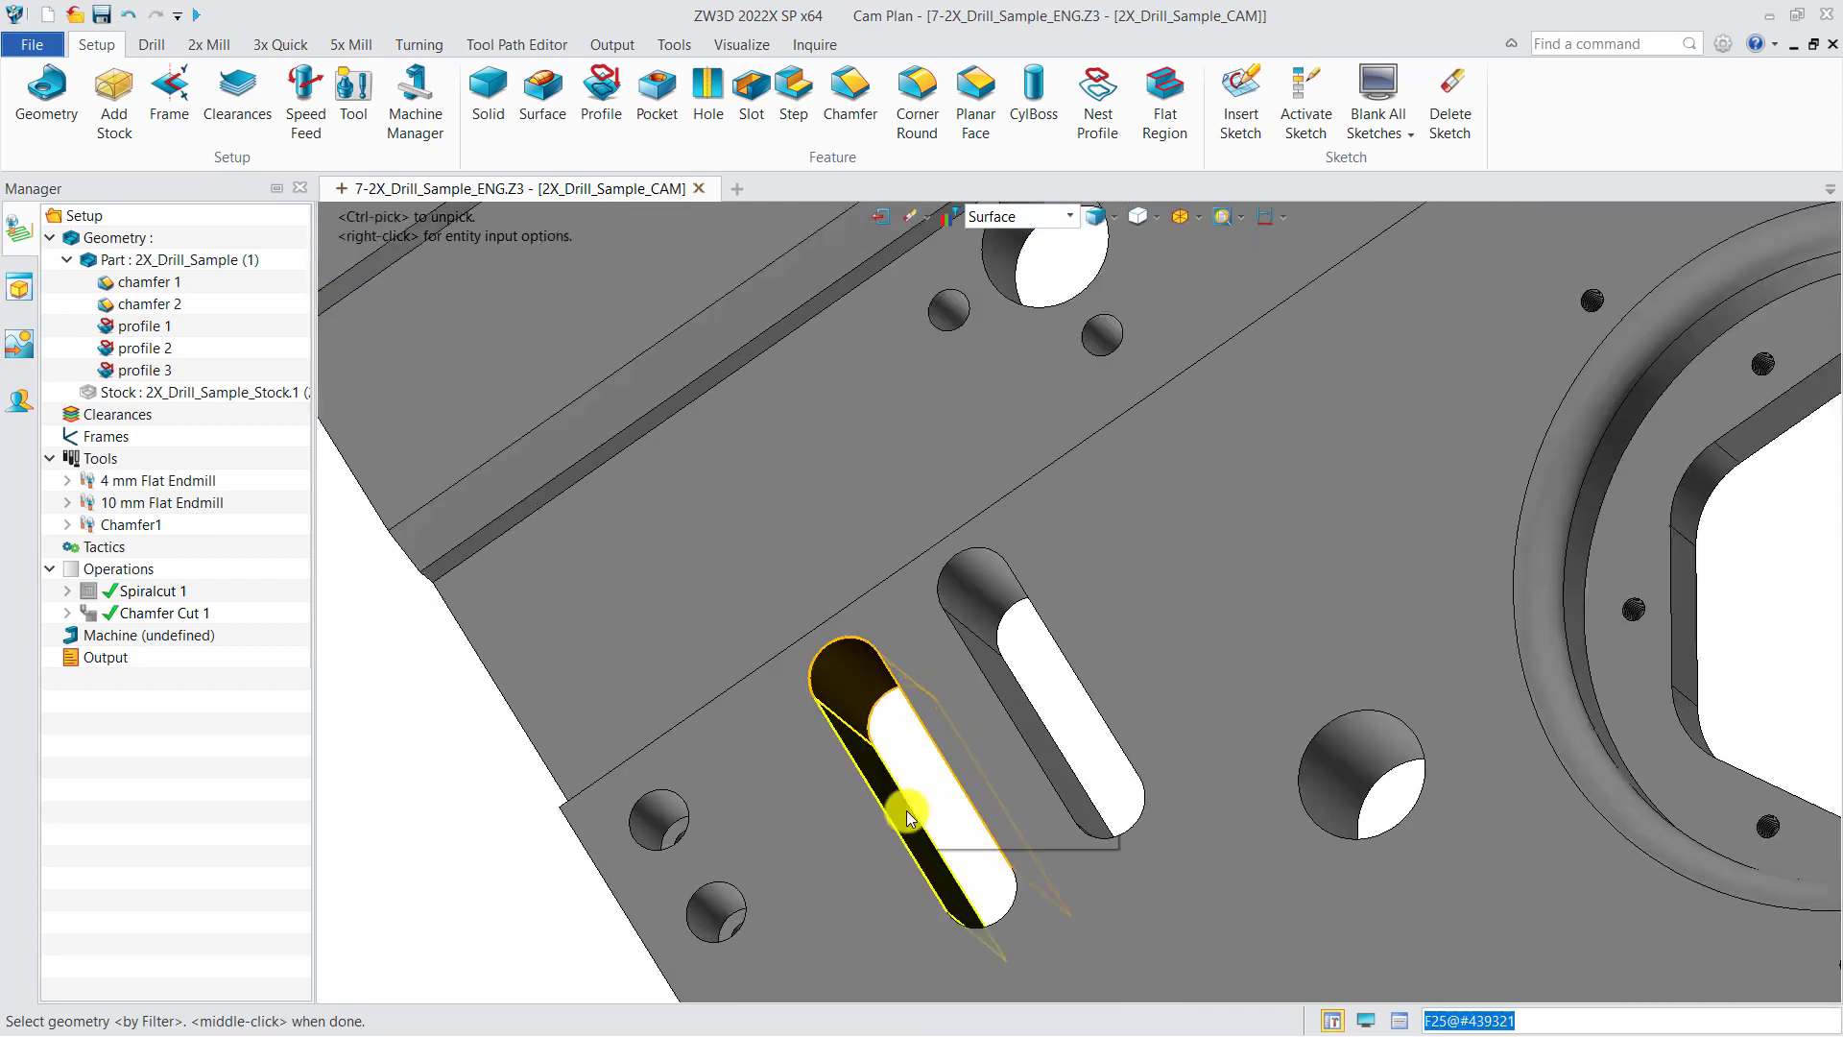
{"action": "left_click", "coordinate": [907, 810]}
{"action": "right_click_drag", "start_coordinate": [955, 823], "coordinate": [988, 769]}
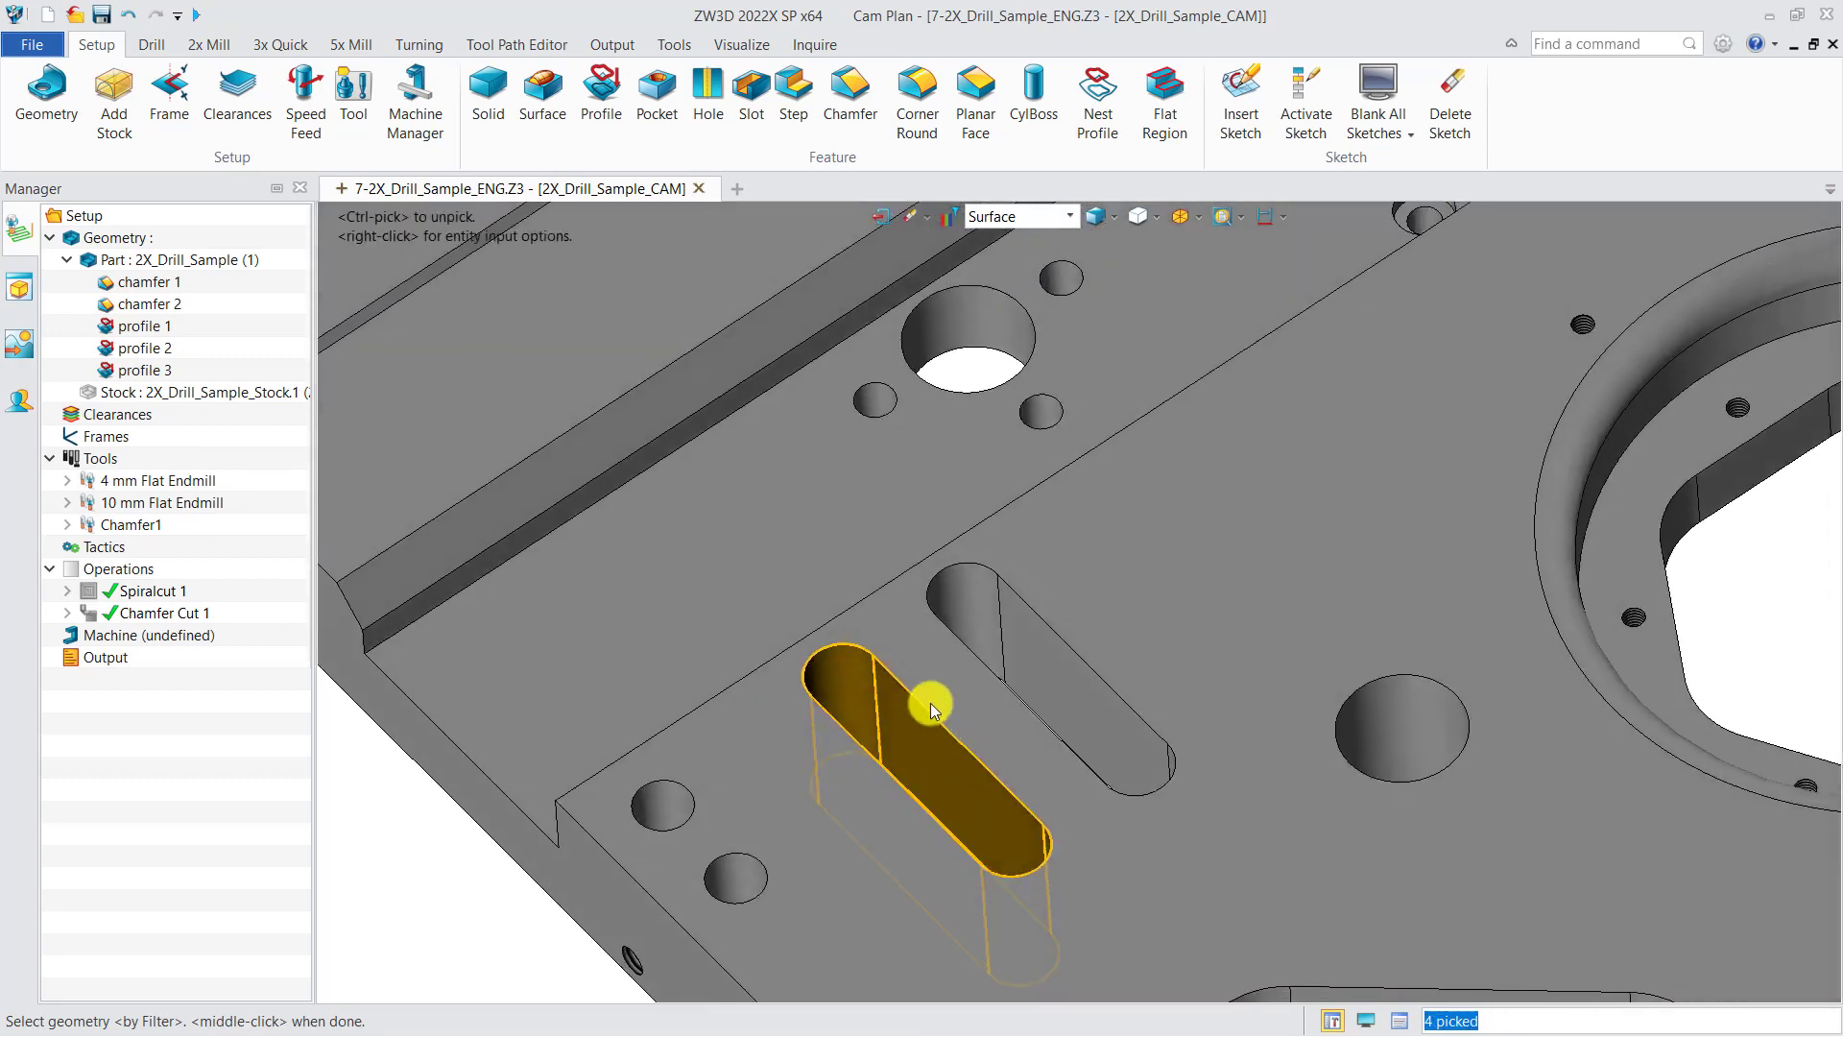
{"action": "scroll", "coordinate": [938, 700], "scroll_direction": "down", "scroll_amount": 5}
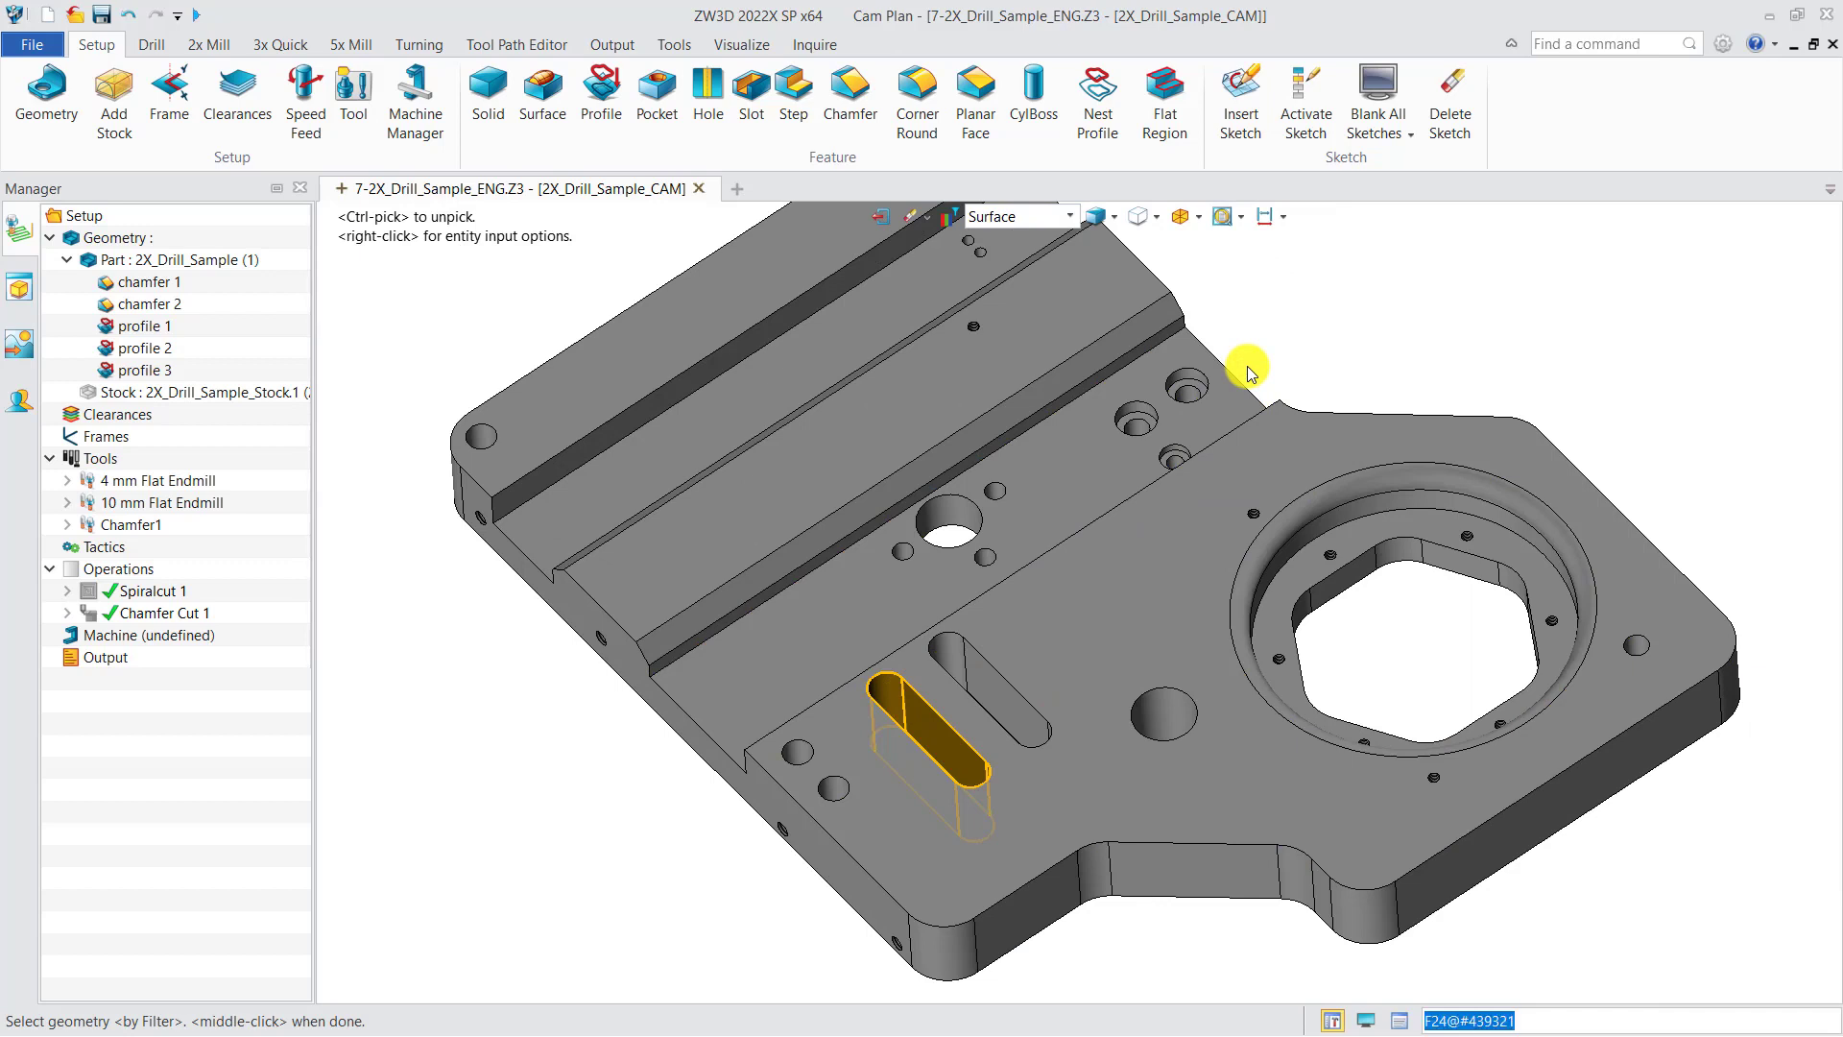
{"action": "middle_click", "coordinate": [1258, 354]}
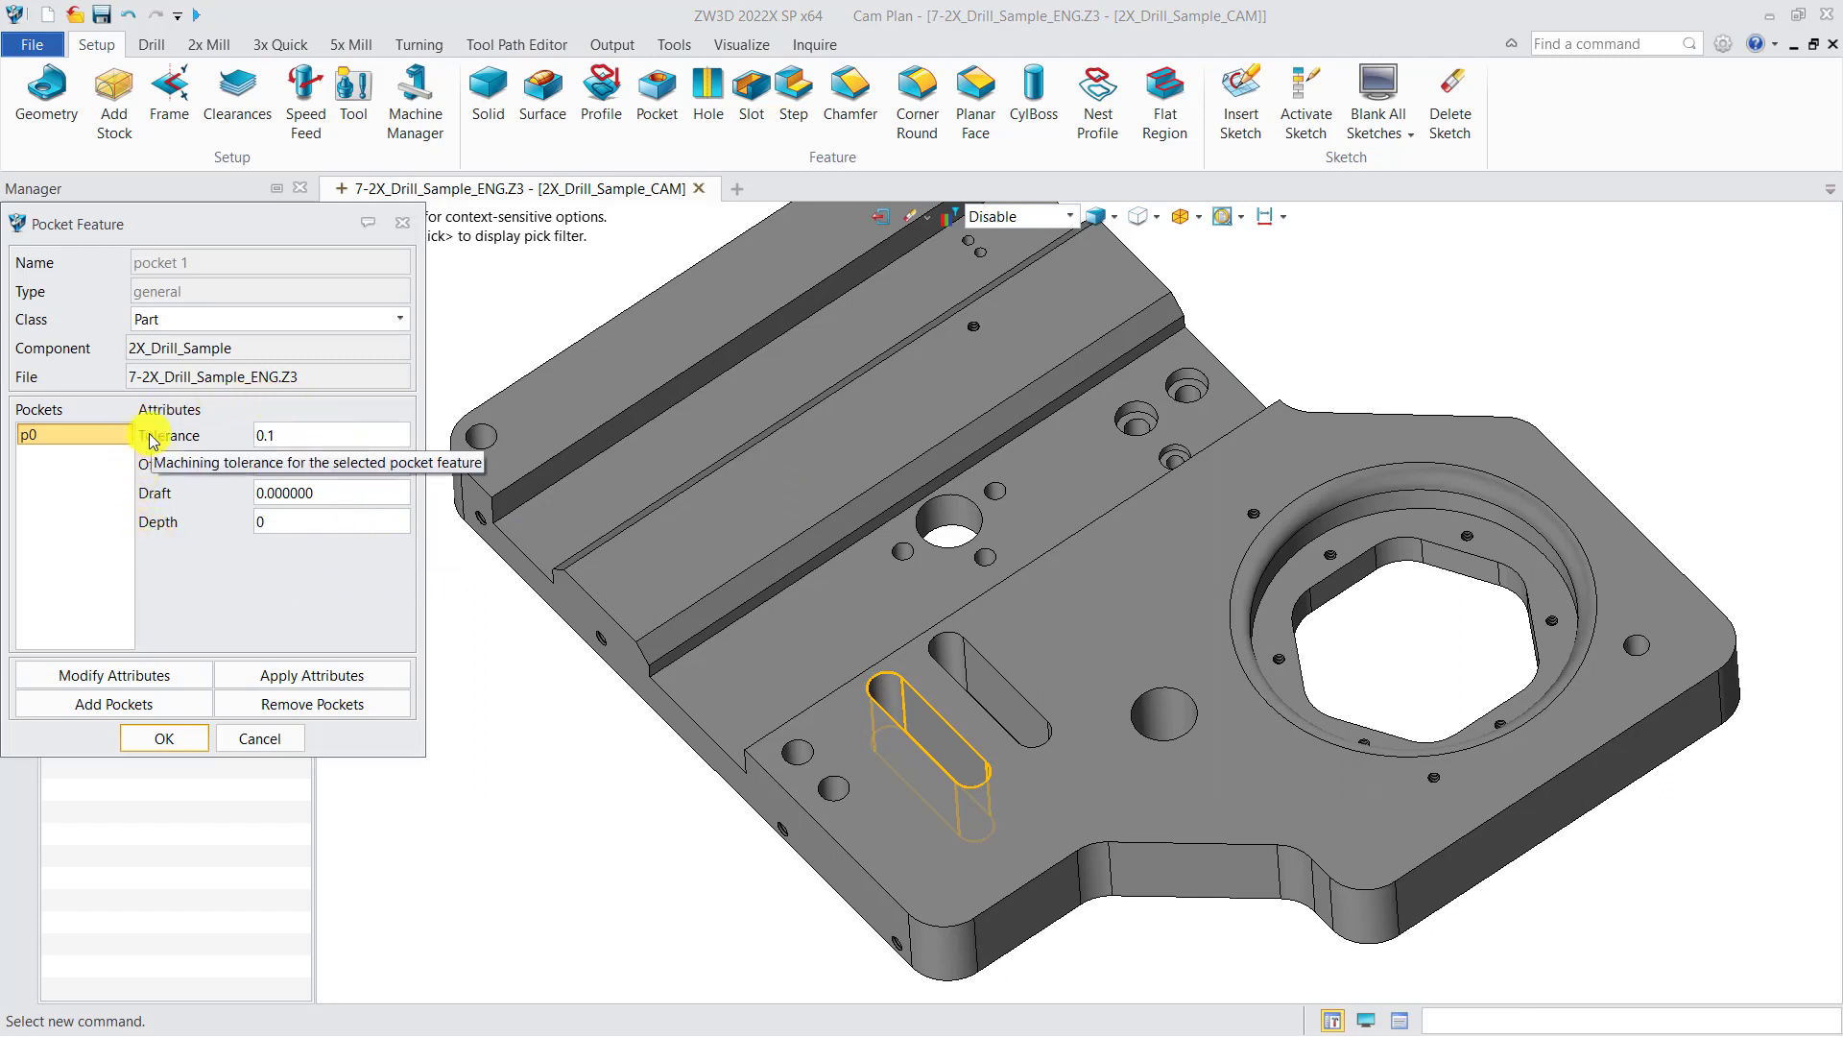
{"action": "left_click", "coordinate": [164, 738]}
{"action": "scroll", "coordinate": [526, 734], "scroll_direction": "down", "scroll_amount": 3}
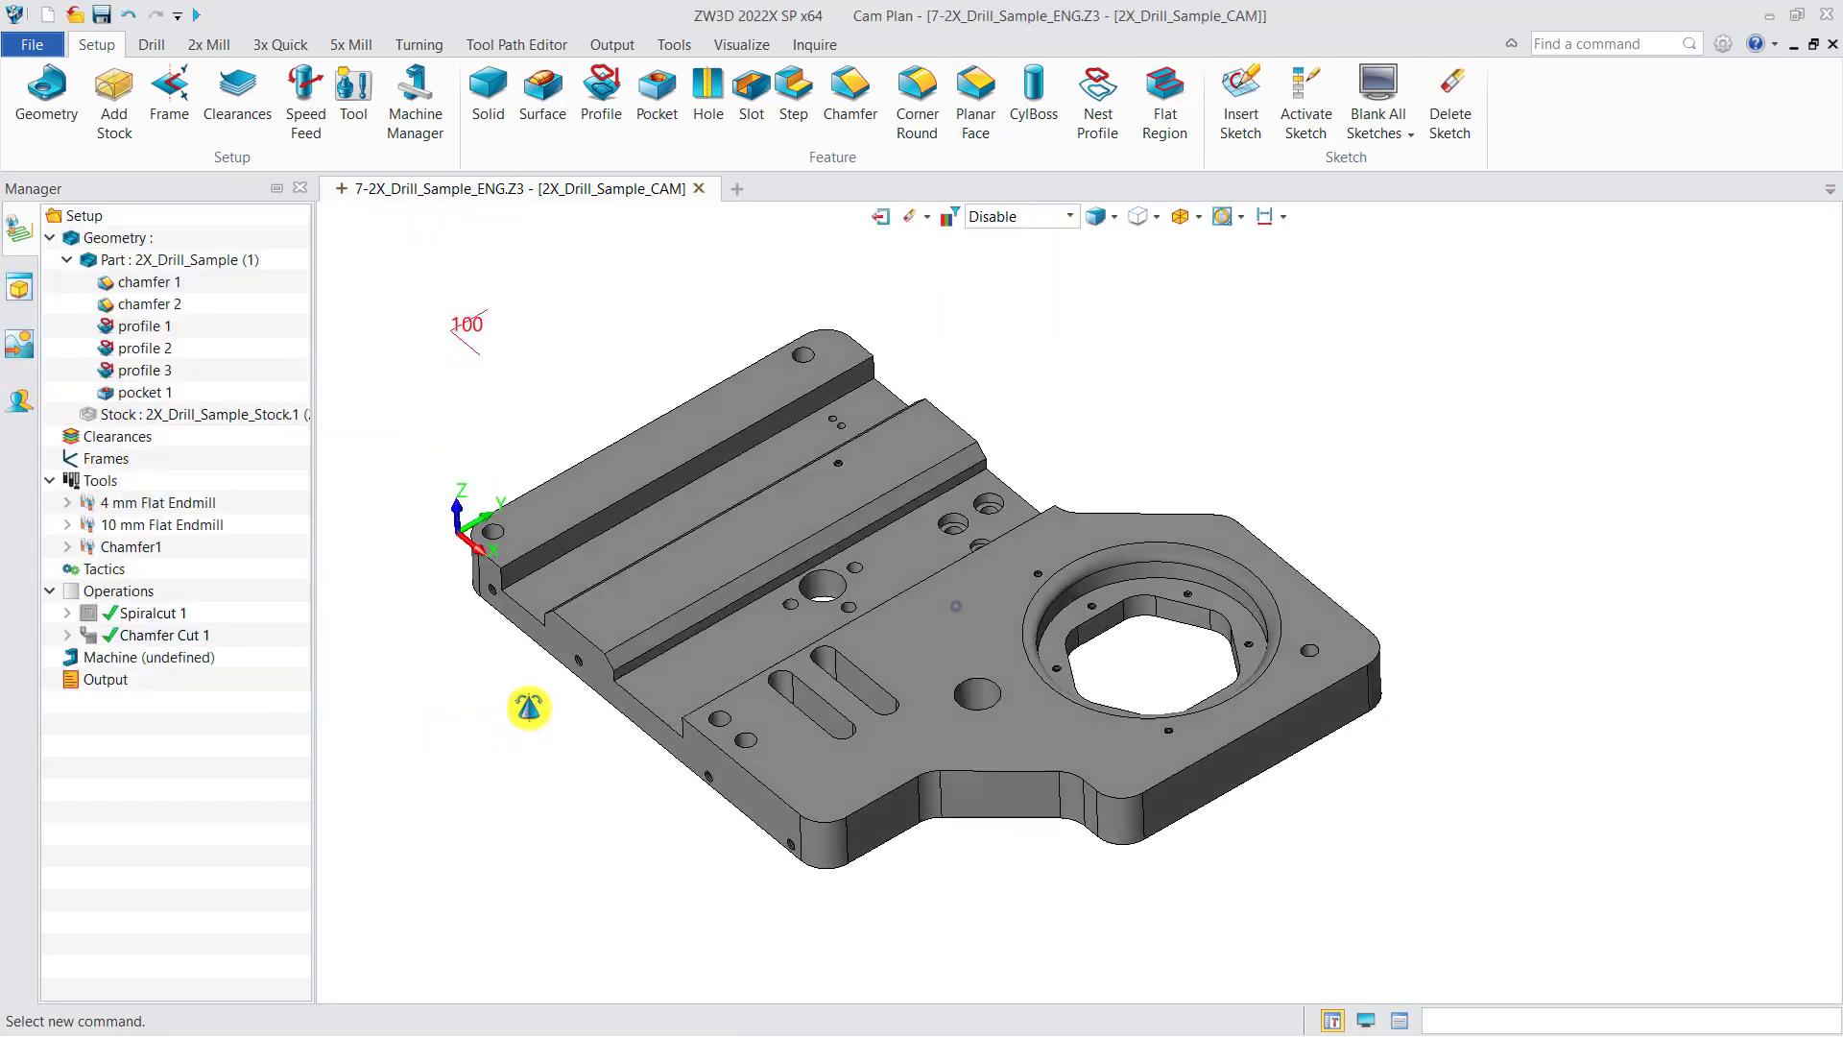
Step: Create a Ramp operation on profile 3 with the 4 mm Flat Endmill and calculate it
{"action": "left_click", "coordinate": [208, 44]}
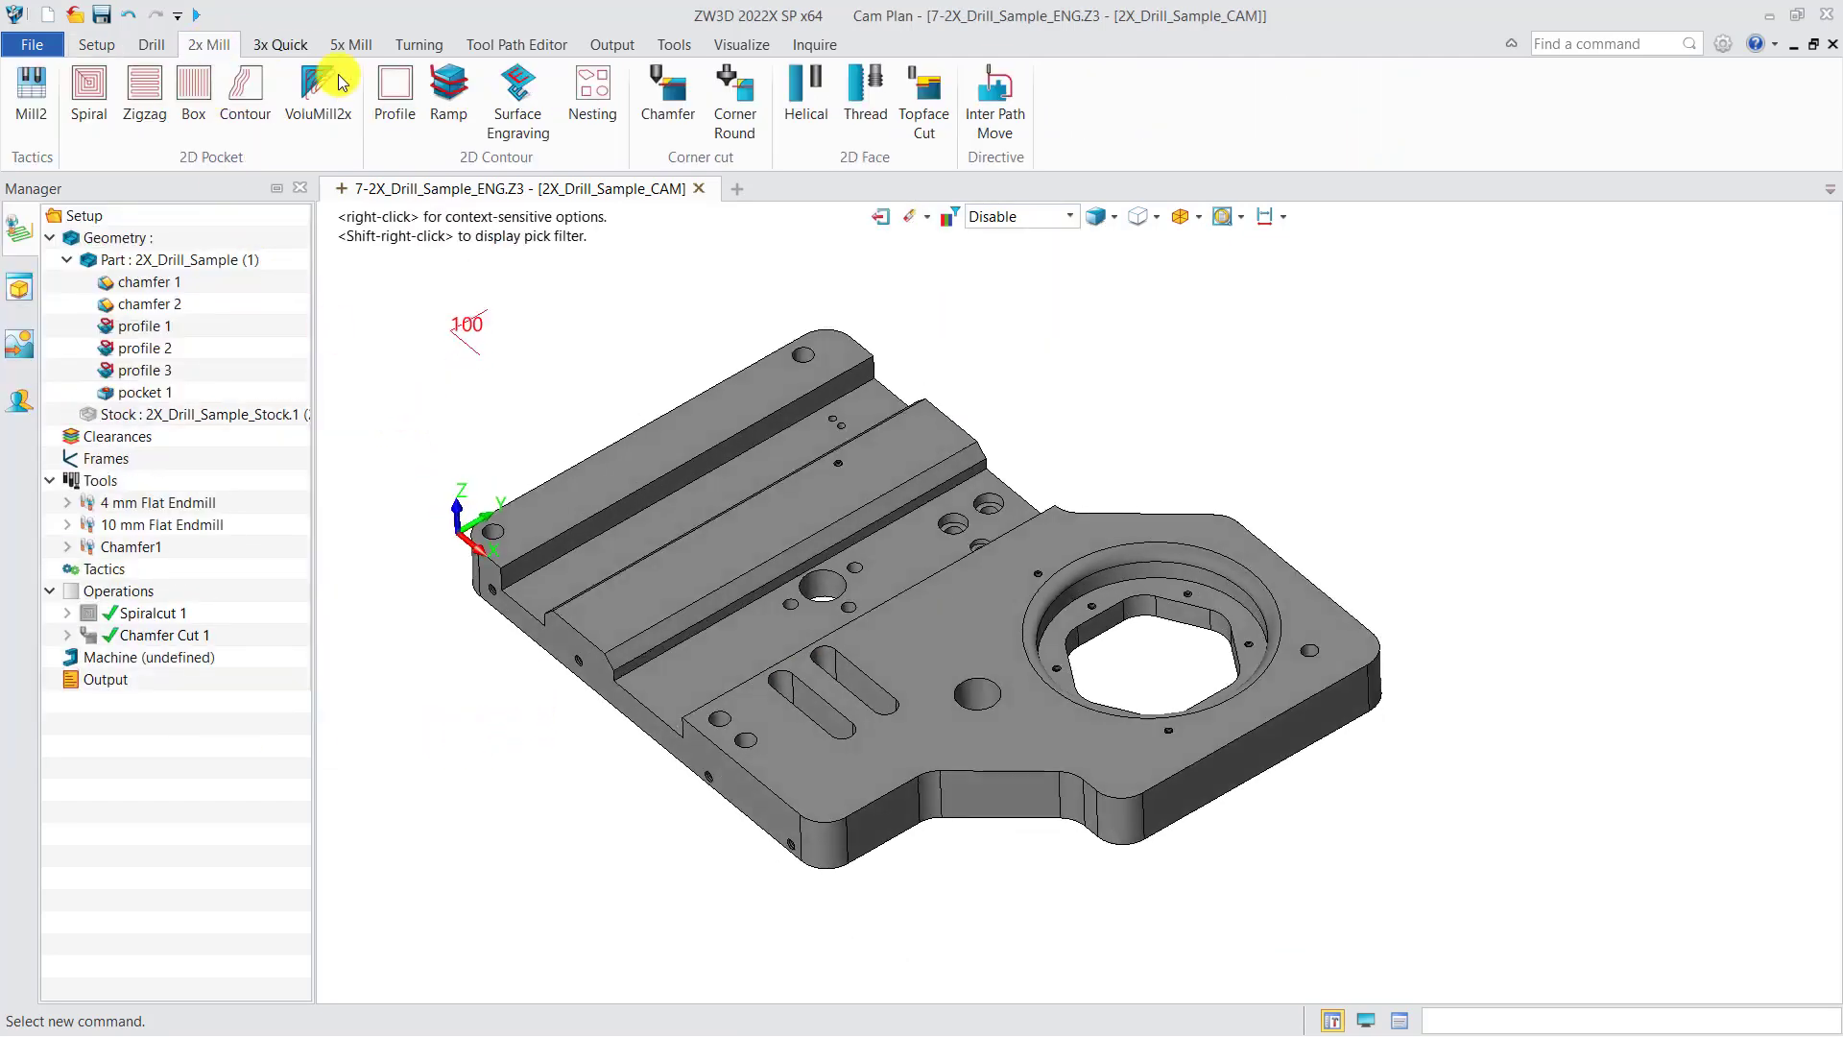
{"action": "left_click", "coordinate": [447, 94]}
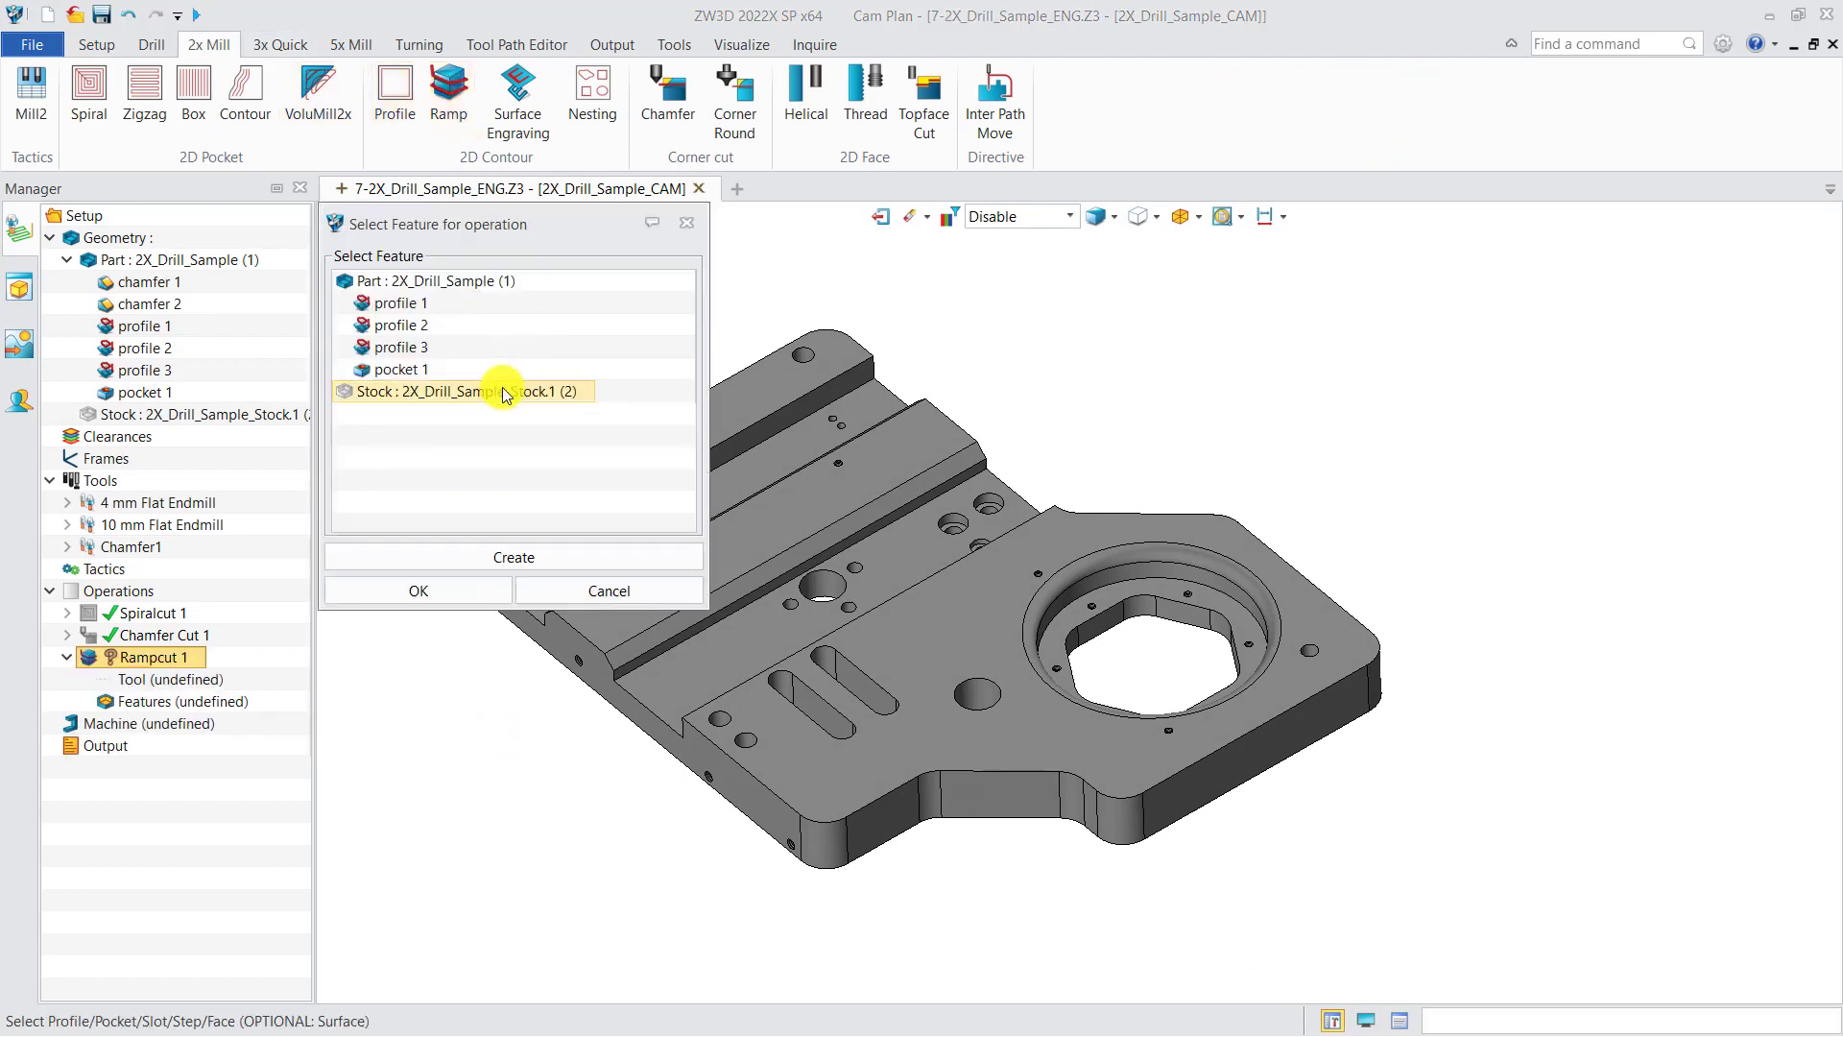
{"action": "left_click", "coordinate": [415, 353]}
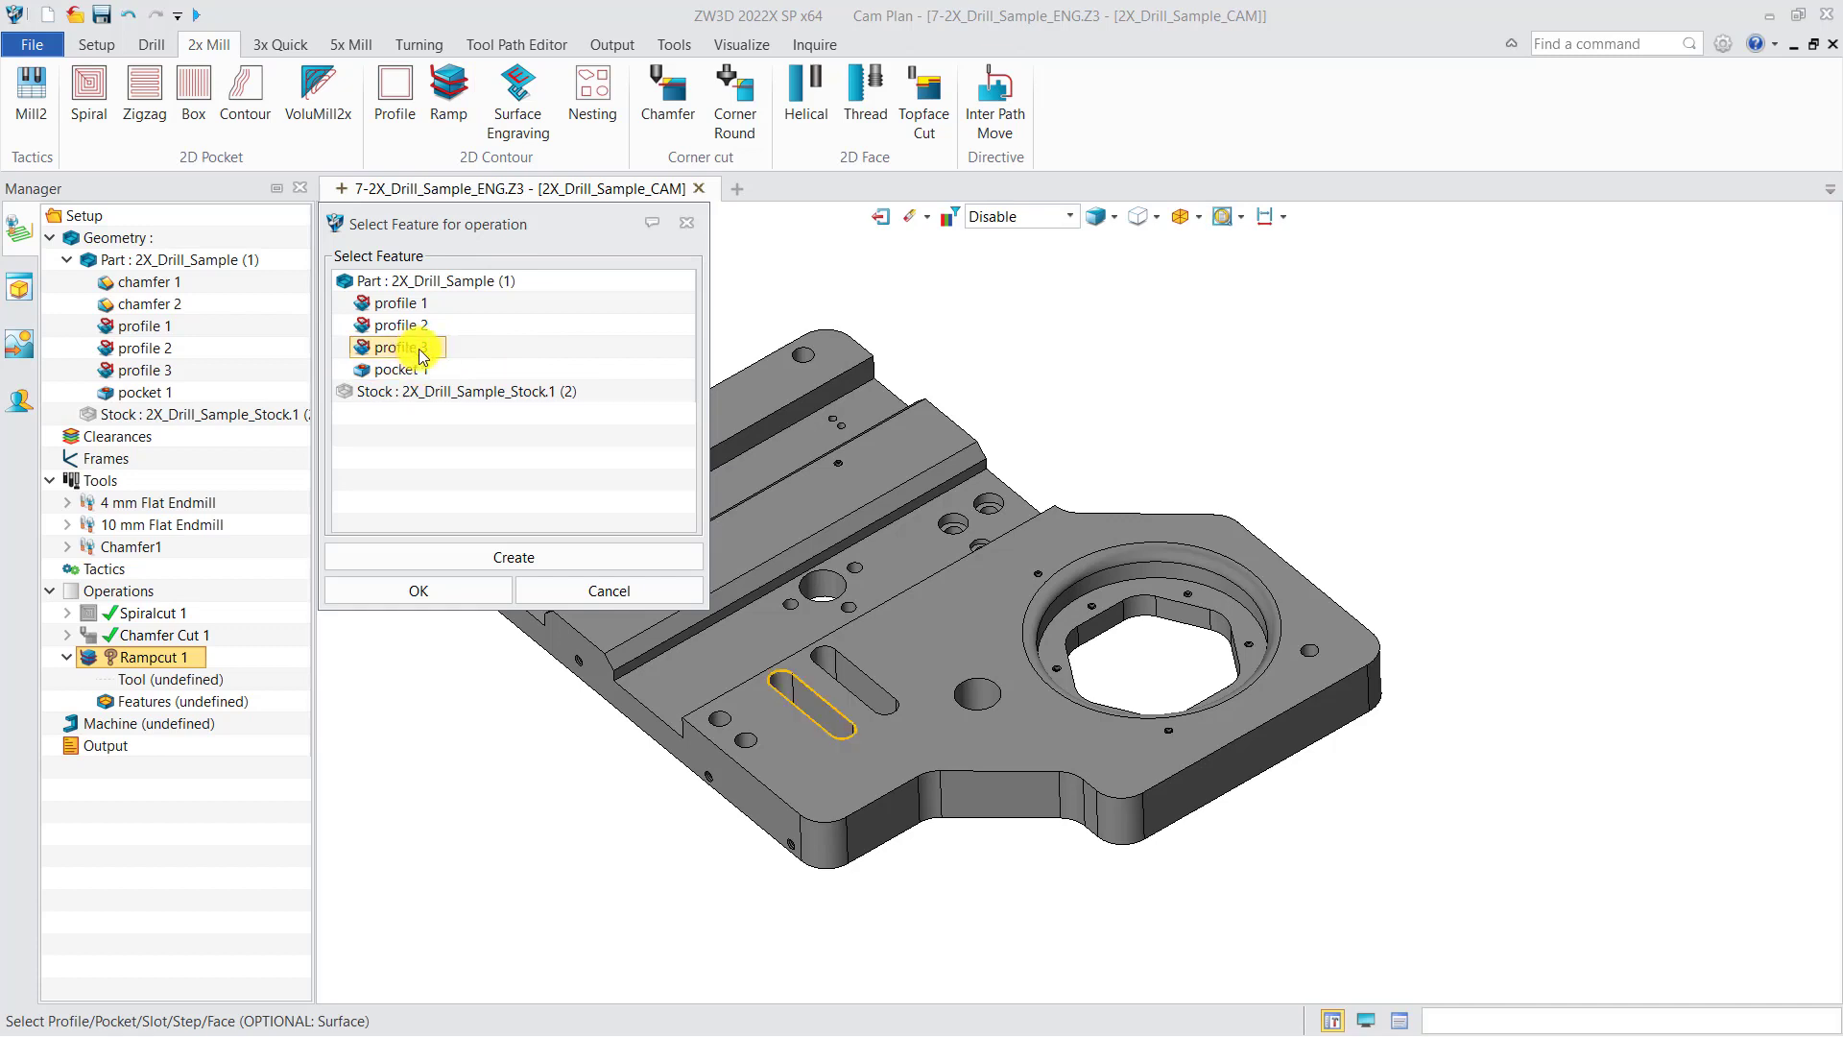
{"action": "left_click", "coordinate": [423, 591]}
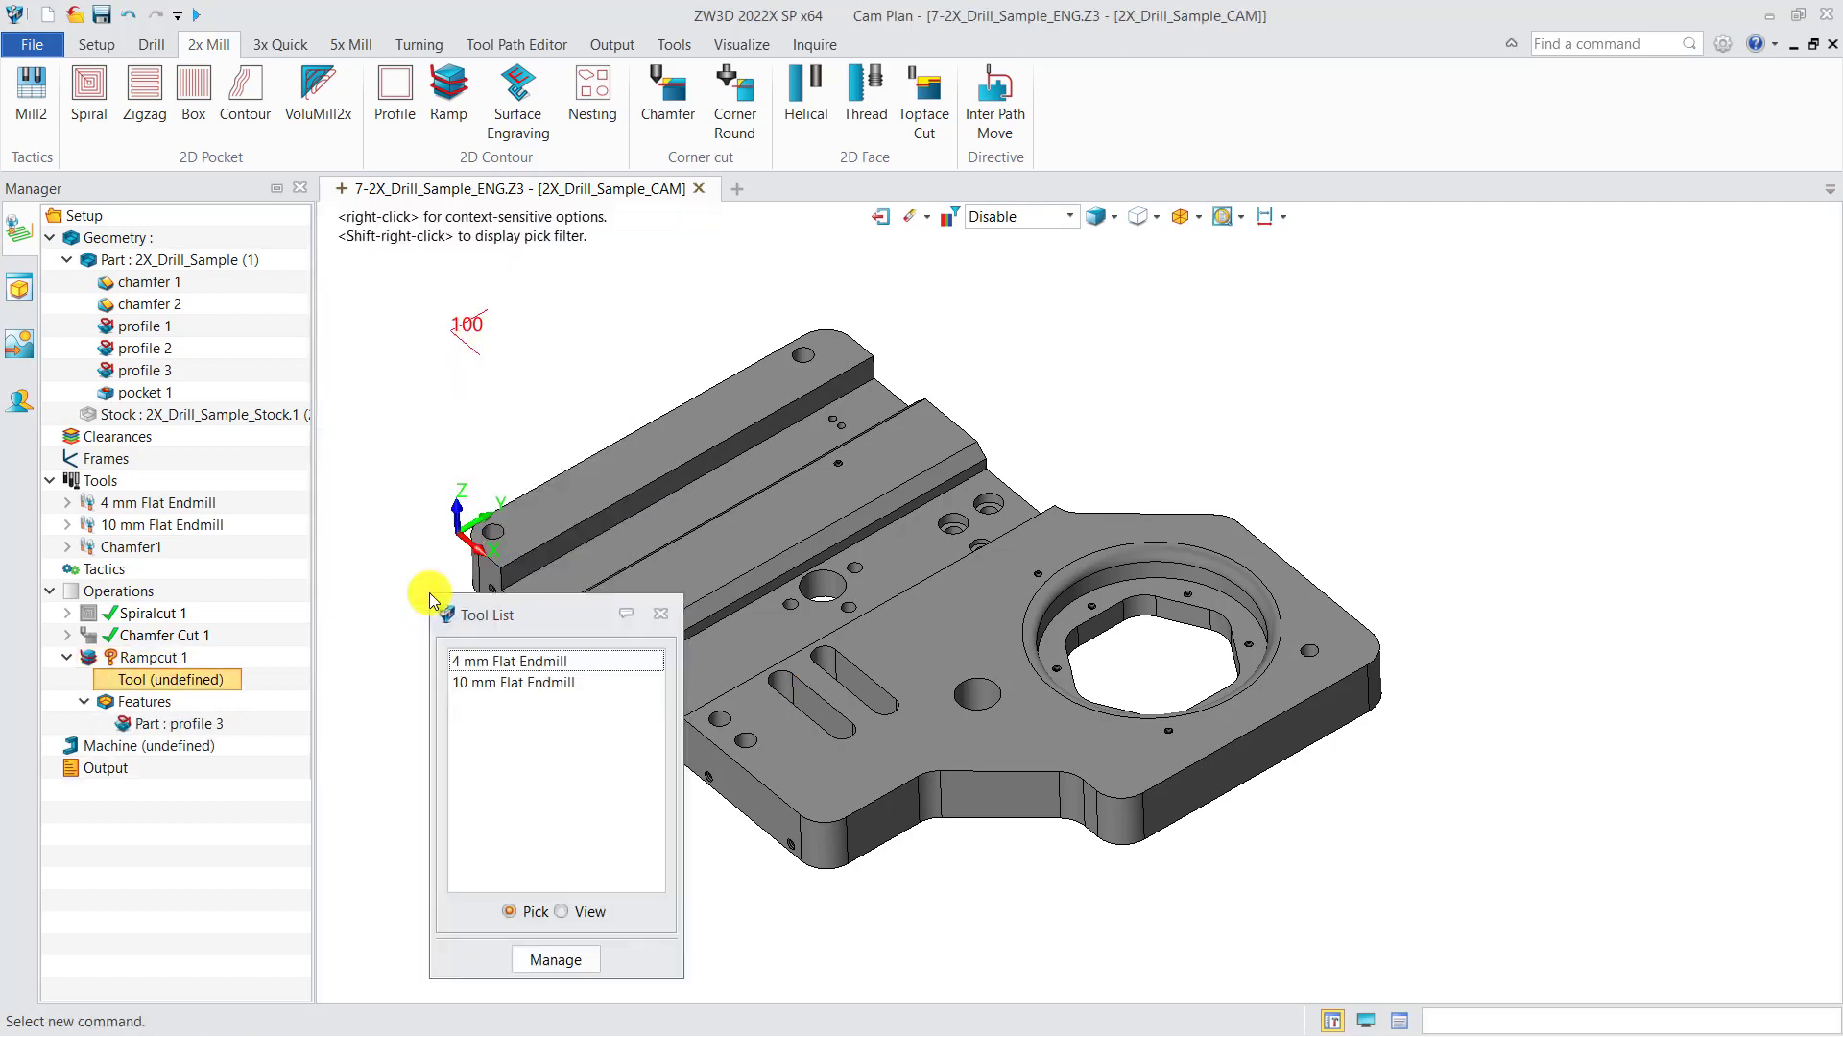
{"action": "left_click", "coordinate": [476, 661]}
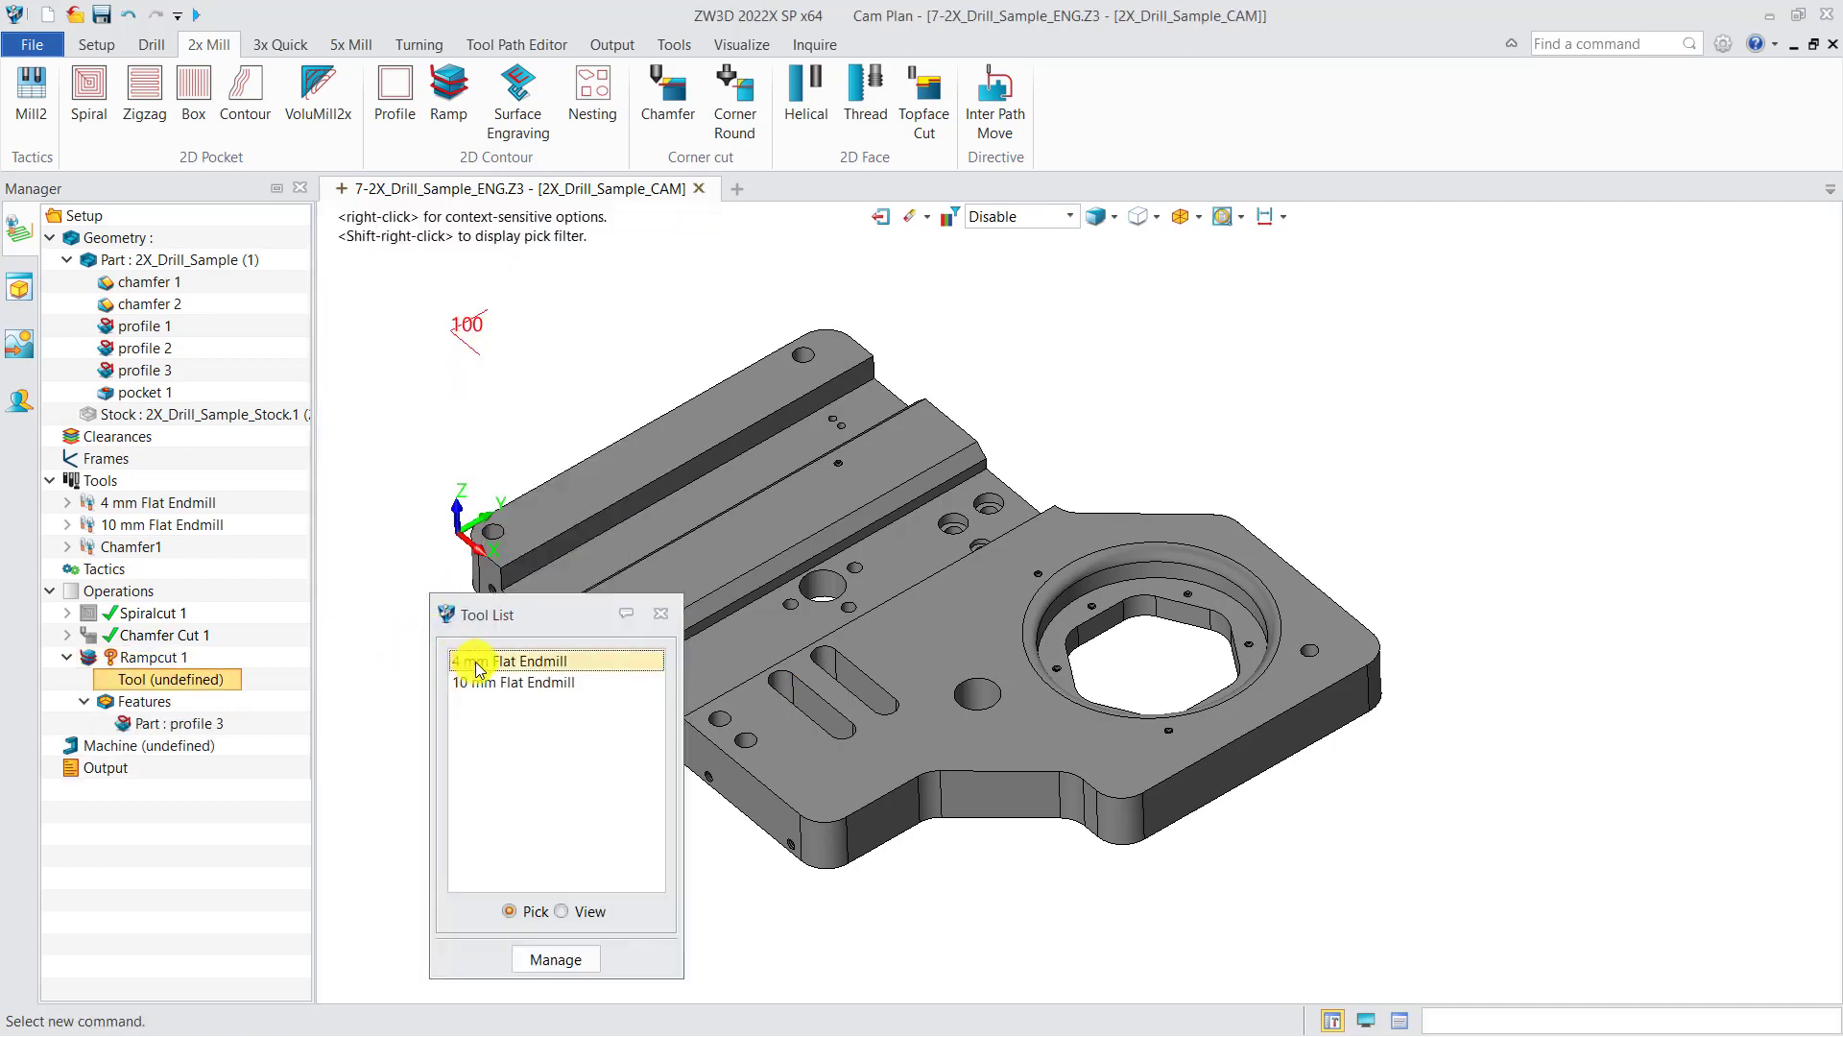
{"action": "right_click", "coordinate": [166, 667]}
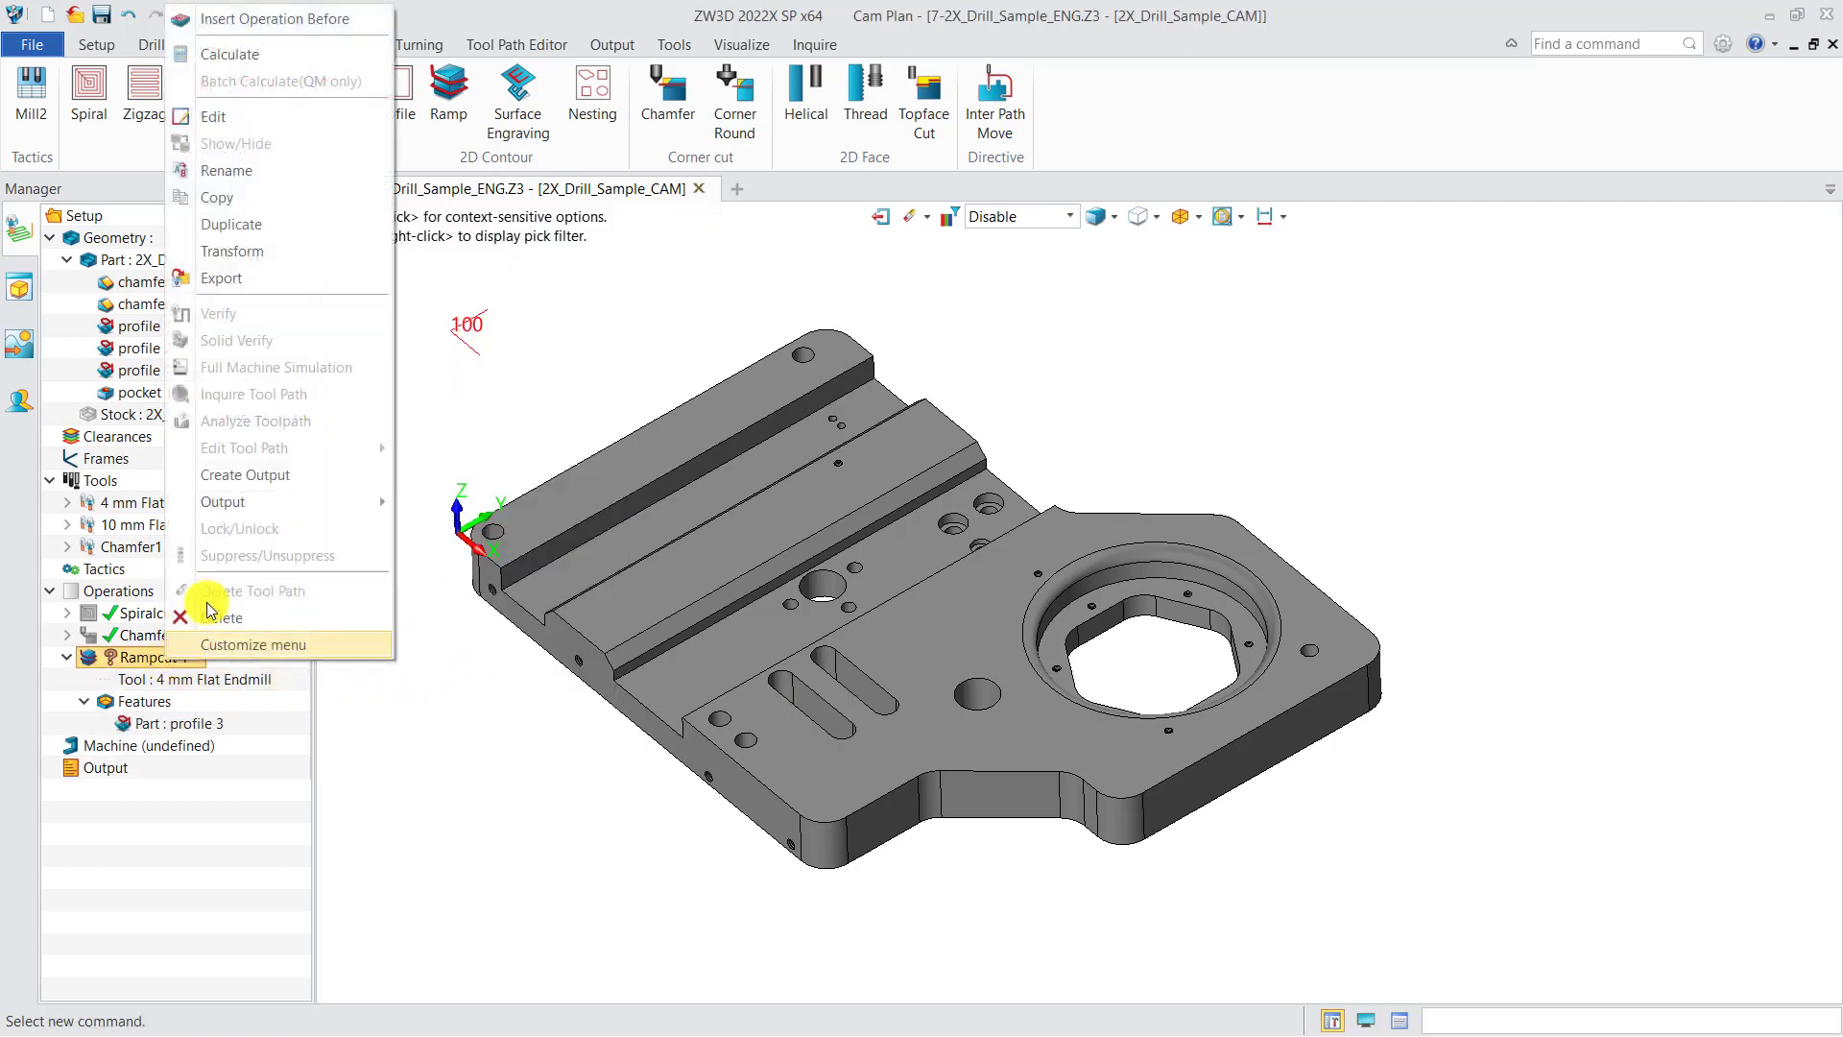
{"action": "left_click", "coordinate": [259, 49]}
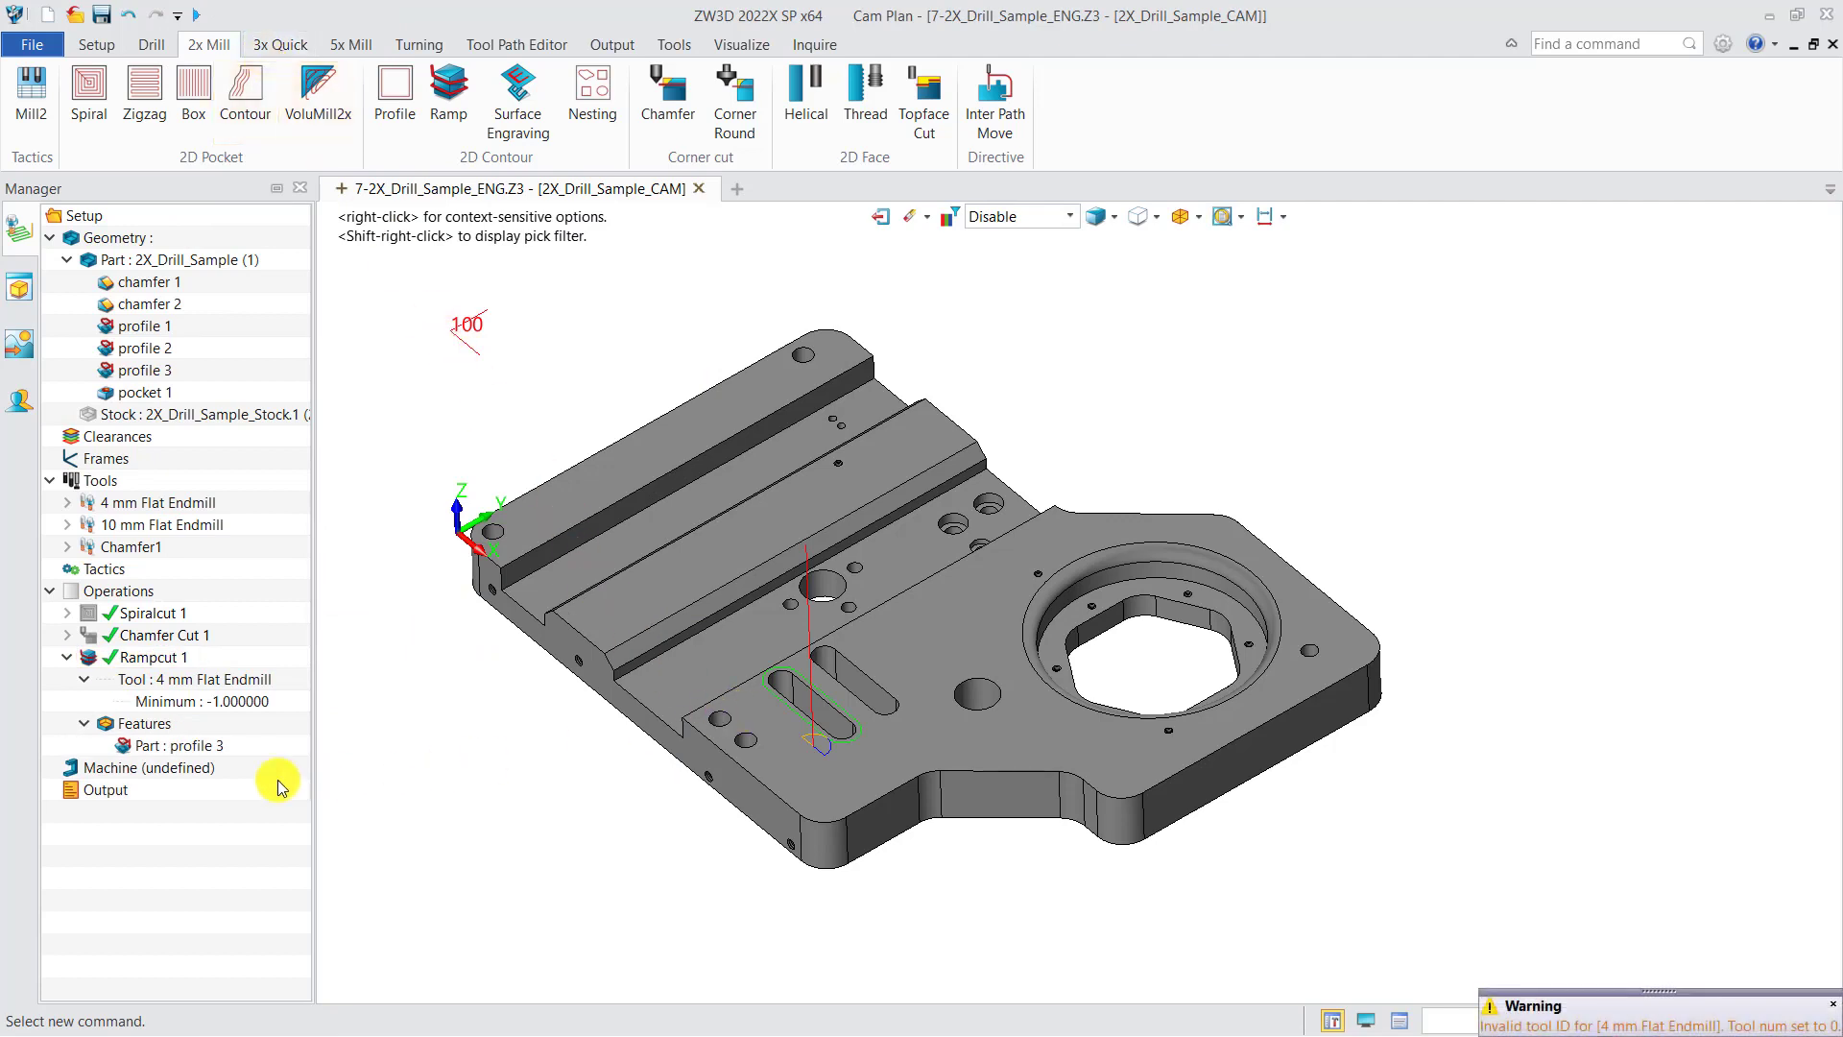
Step: Set Rampcut 1's machining side to Left,Inside and recalculate its toolpath
{"action": "double_click", "coordinate": [163, 663]}
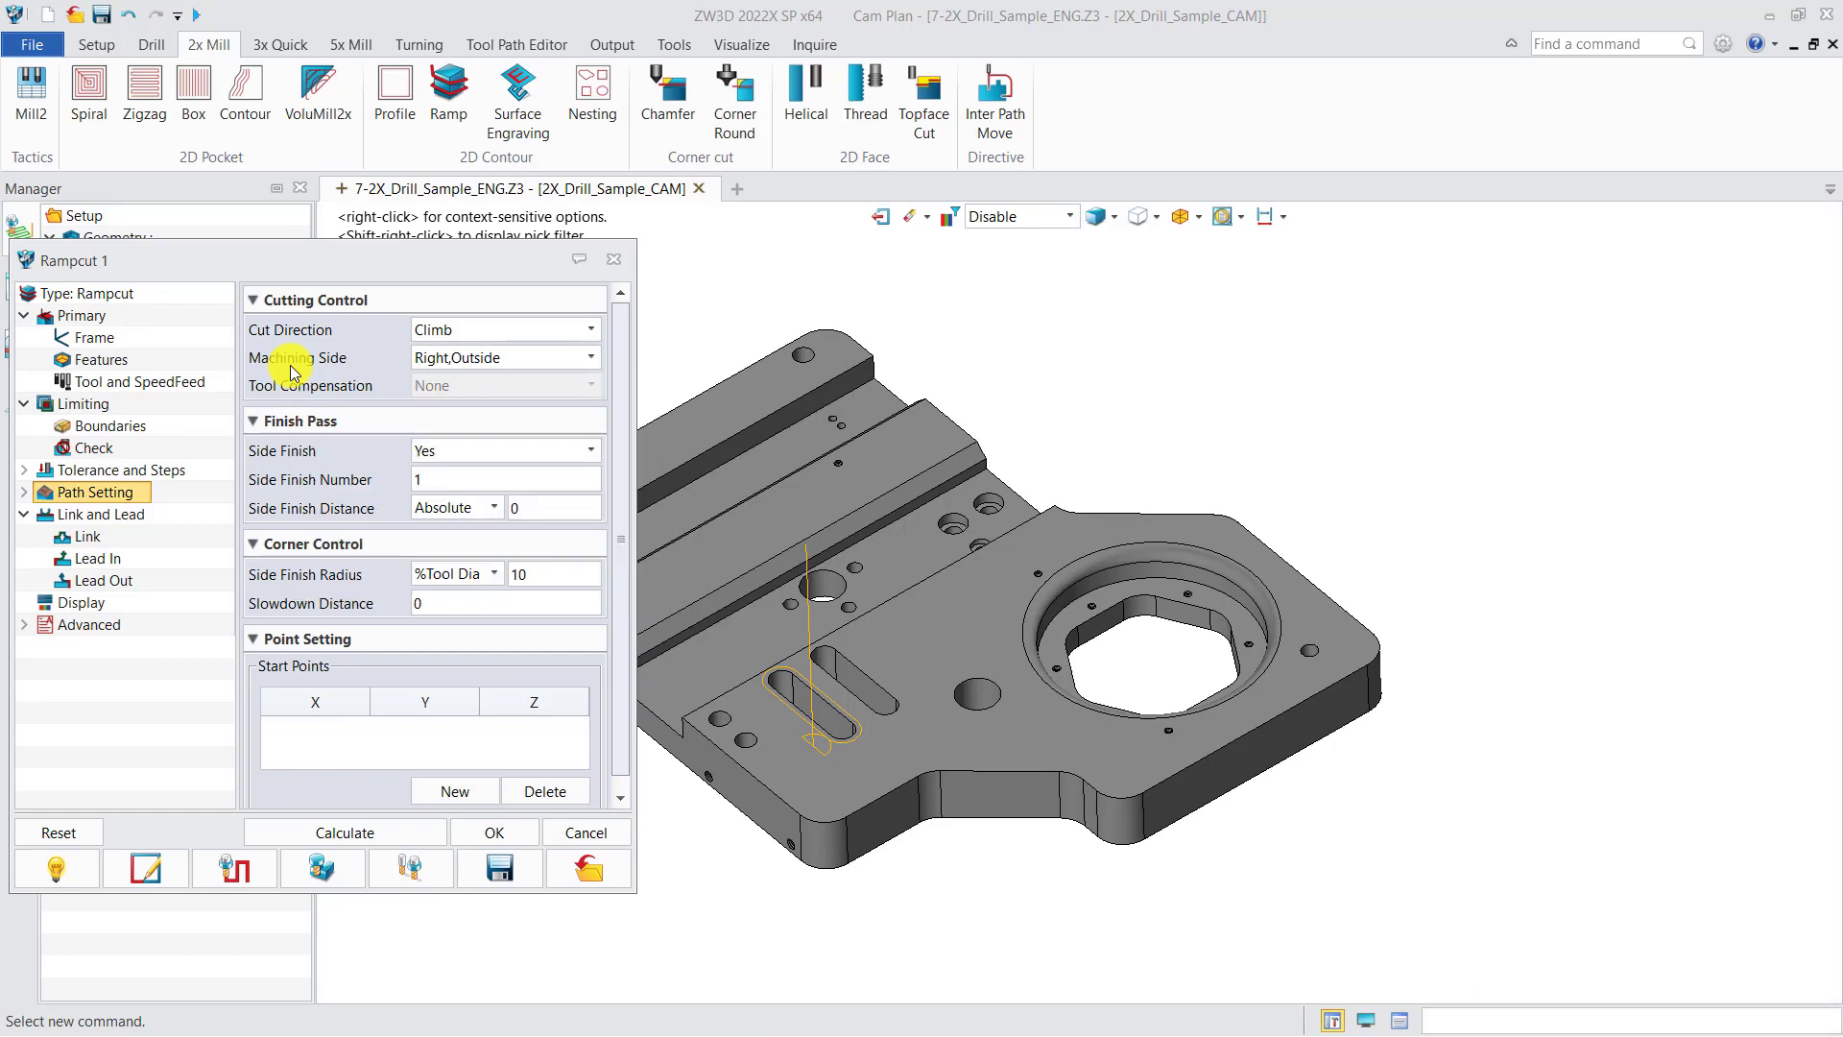
{"action": "left_click", "coordinate": [591, 357]}
{"action": "left_click", "coordinate": [461, 397]}
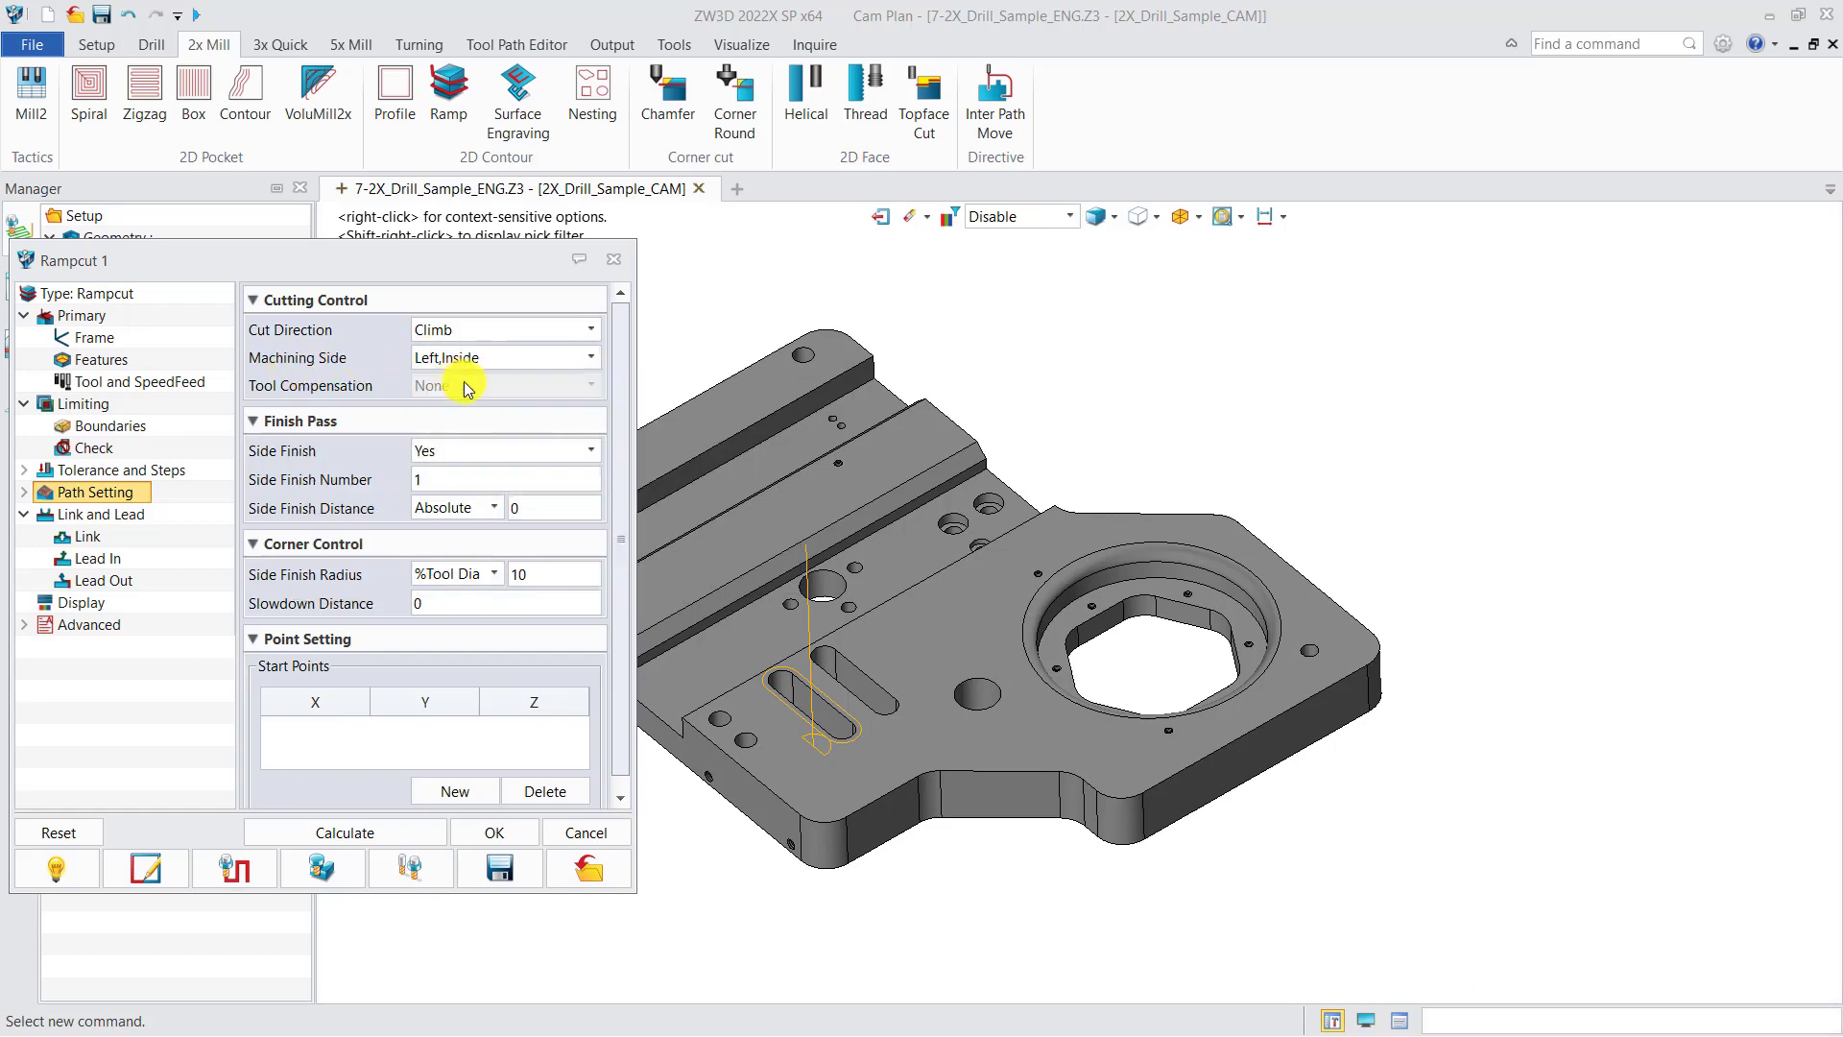
{"action": "left_click", "coordinate": [300, 833]}
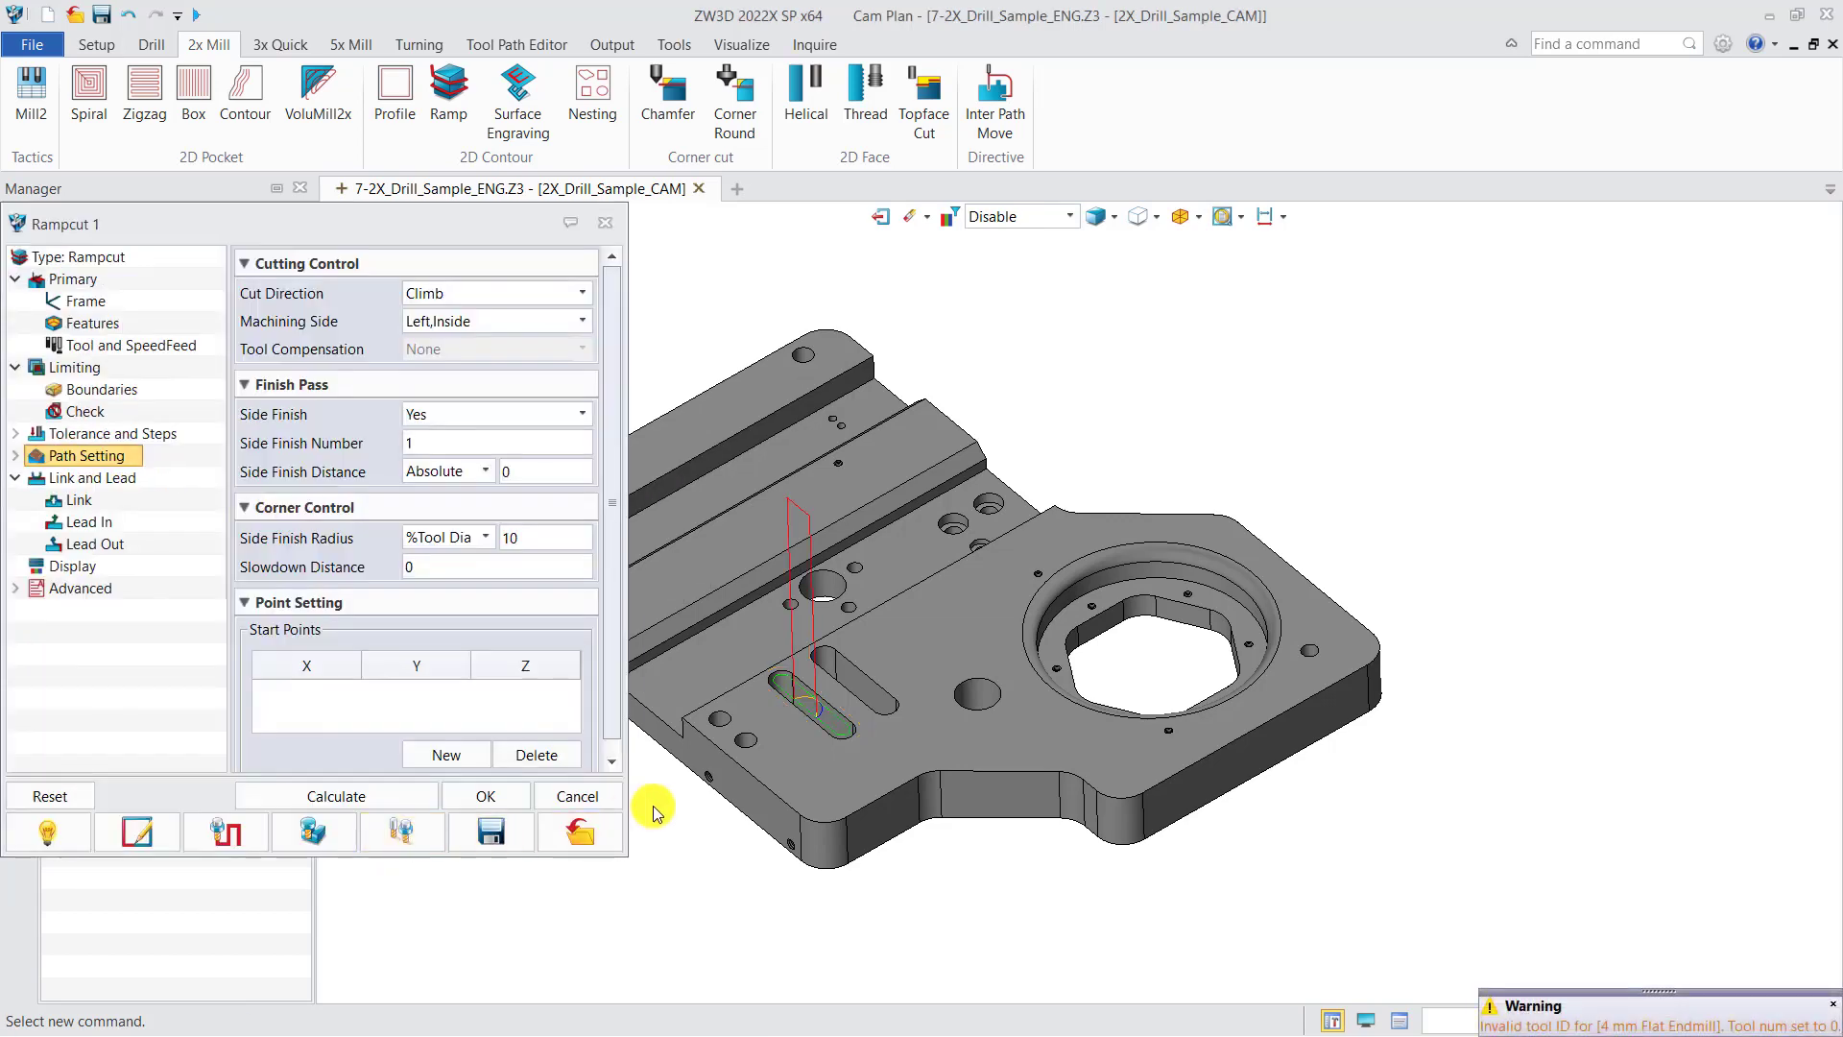
{"action": "left_click", "coordinate": [605, 222]}
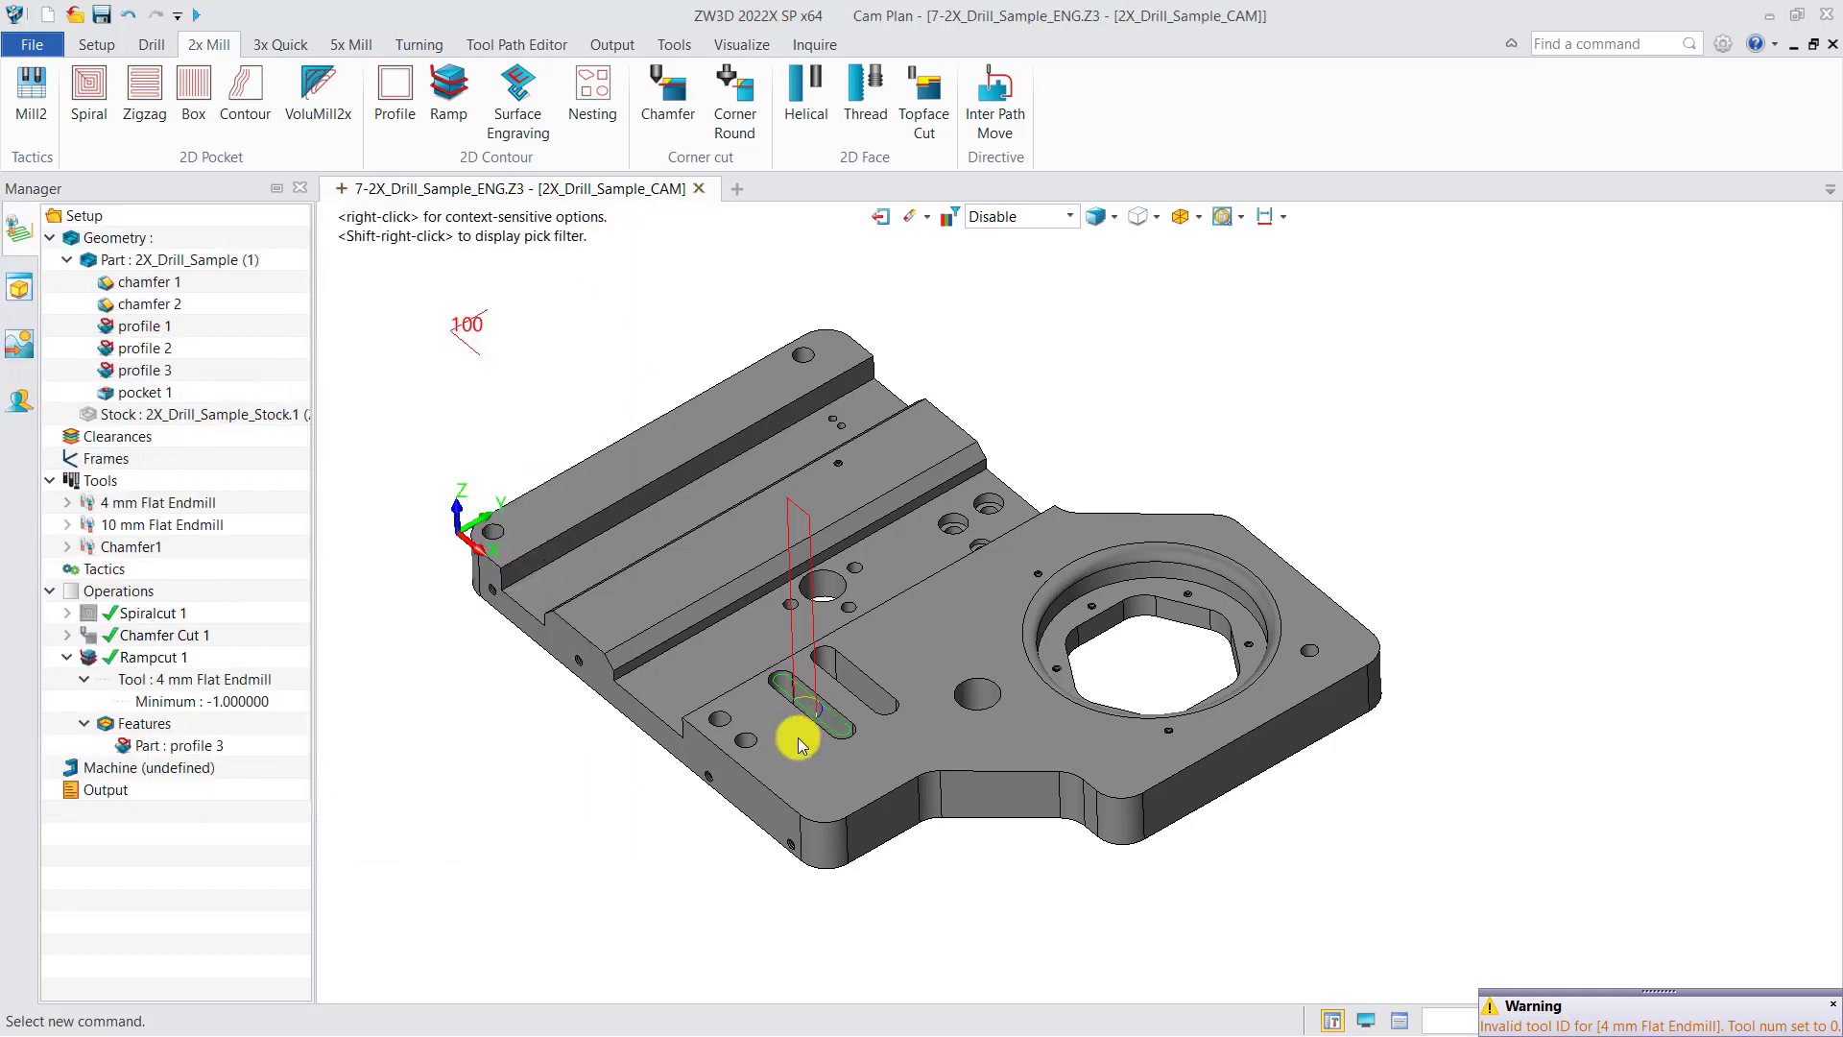
Step: Create a second Ramp operation with the 4 mm Flat Endmill and add pocket 1 as its feature
{"action": "right_click_drag", "start_coordinate": [794, 740], "coordinate": [780, 695]}
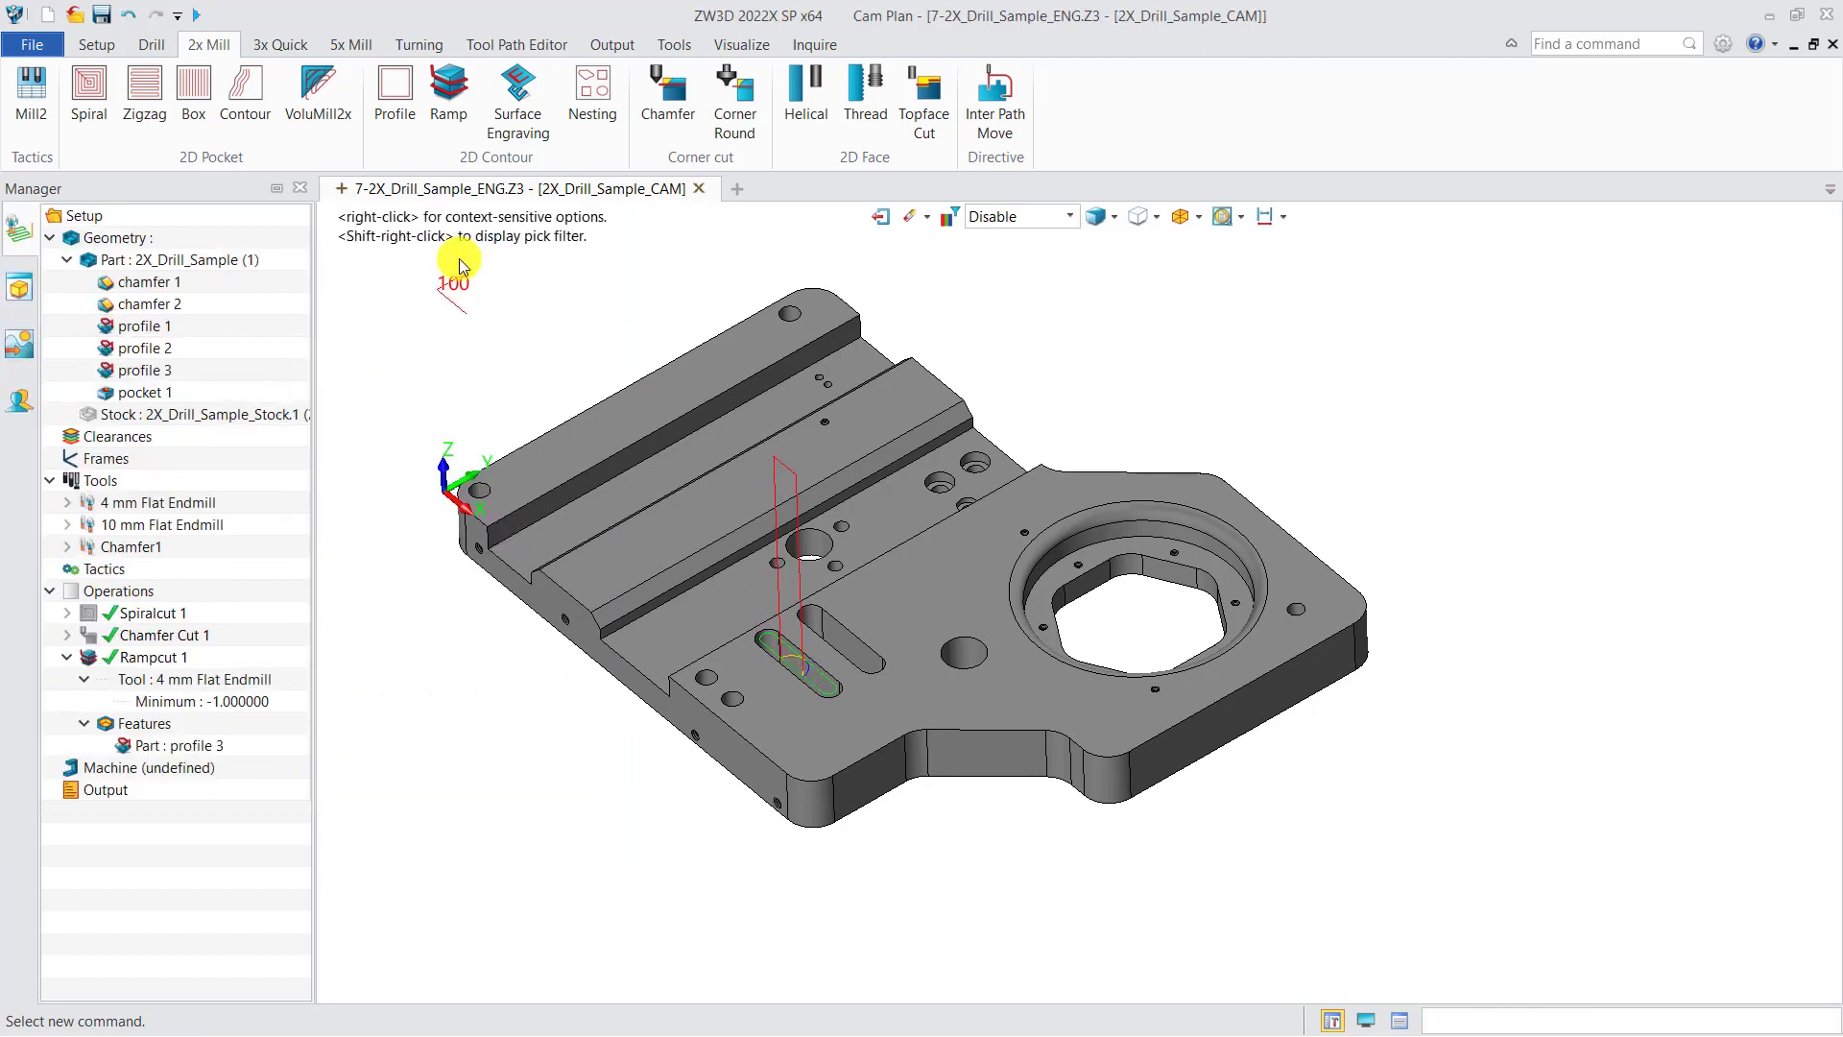
{"action": "left_click", "coordinate": [453, 101]}
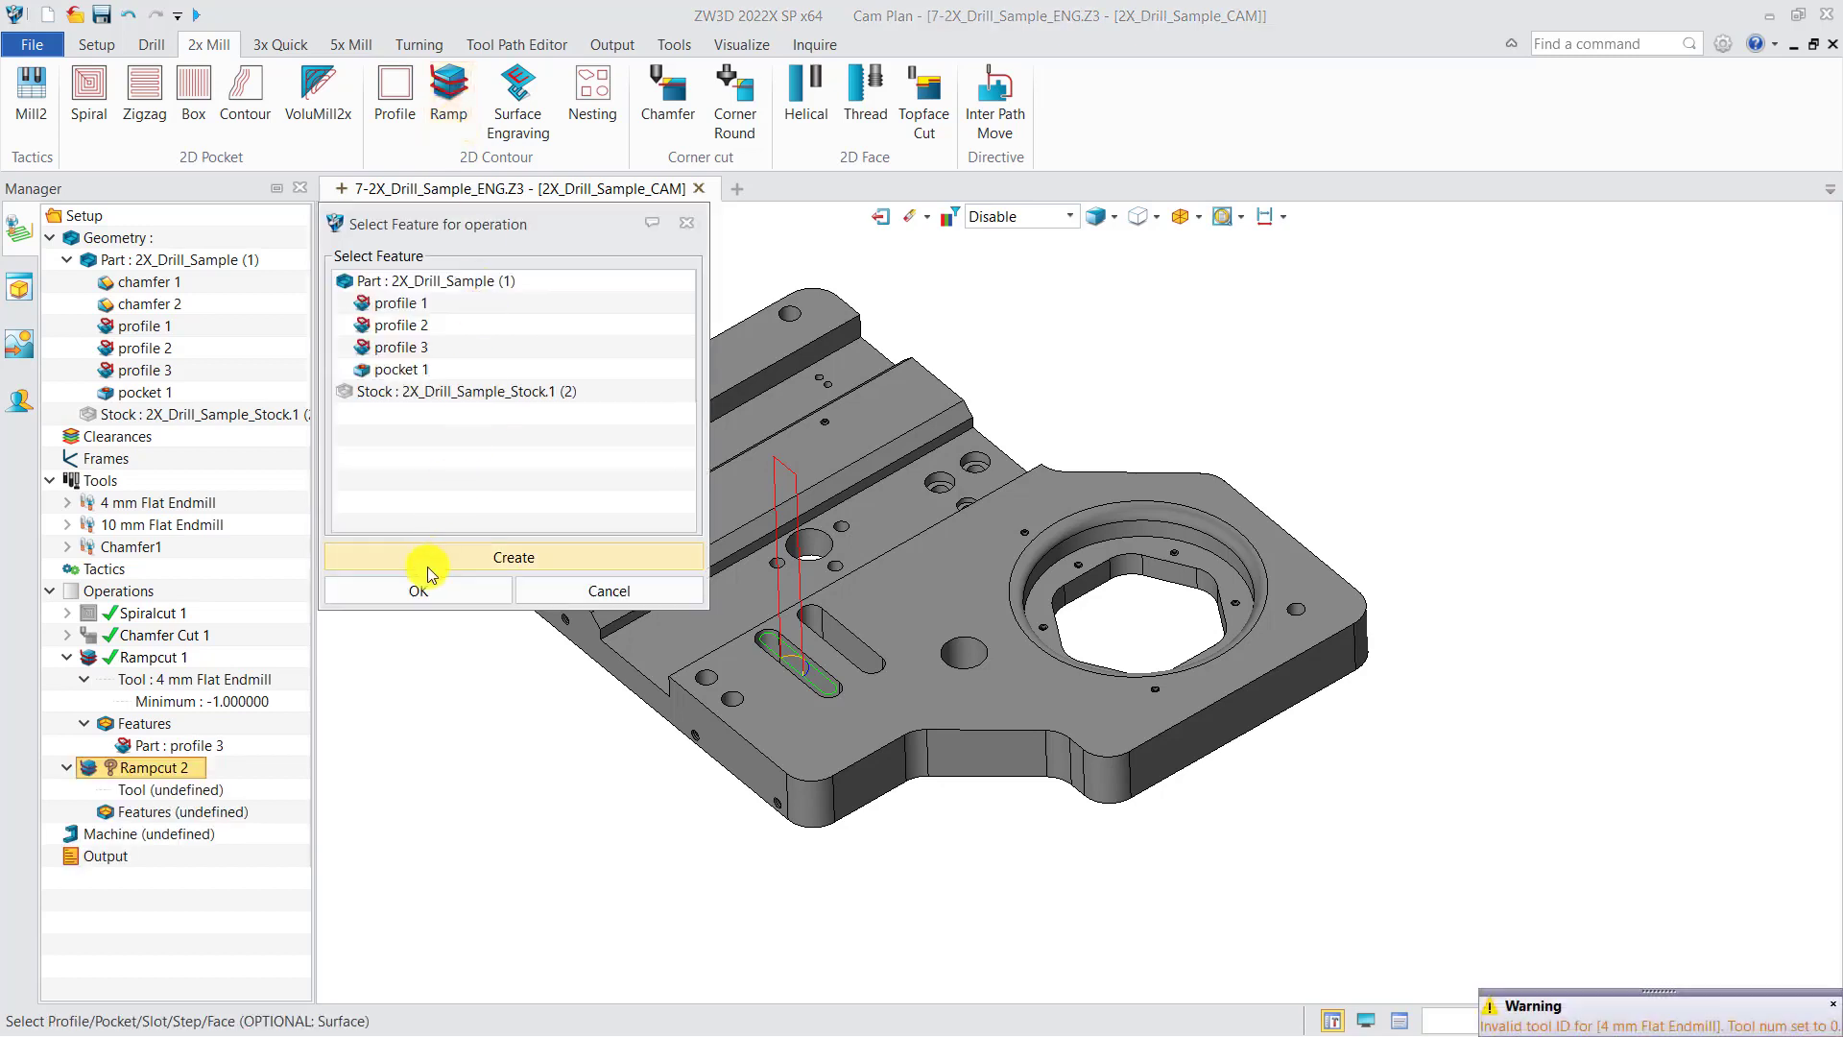
{"action": "left_click", "coordinate": [419, 590]}
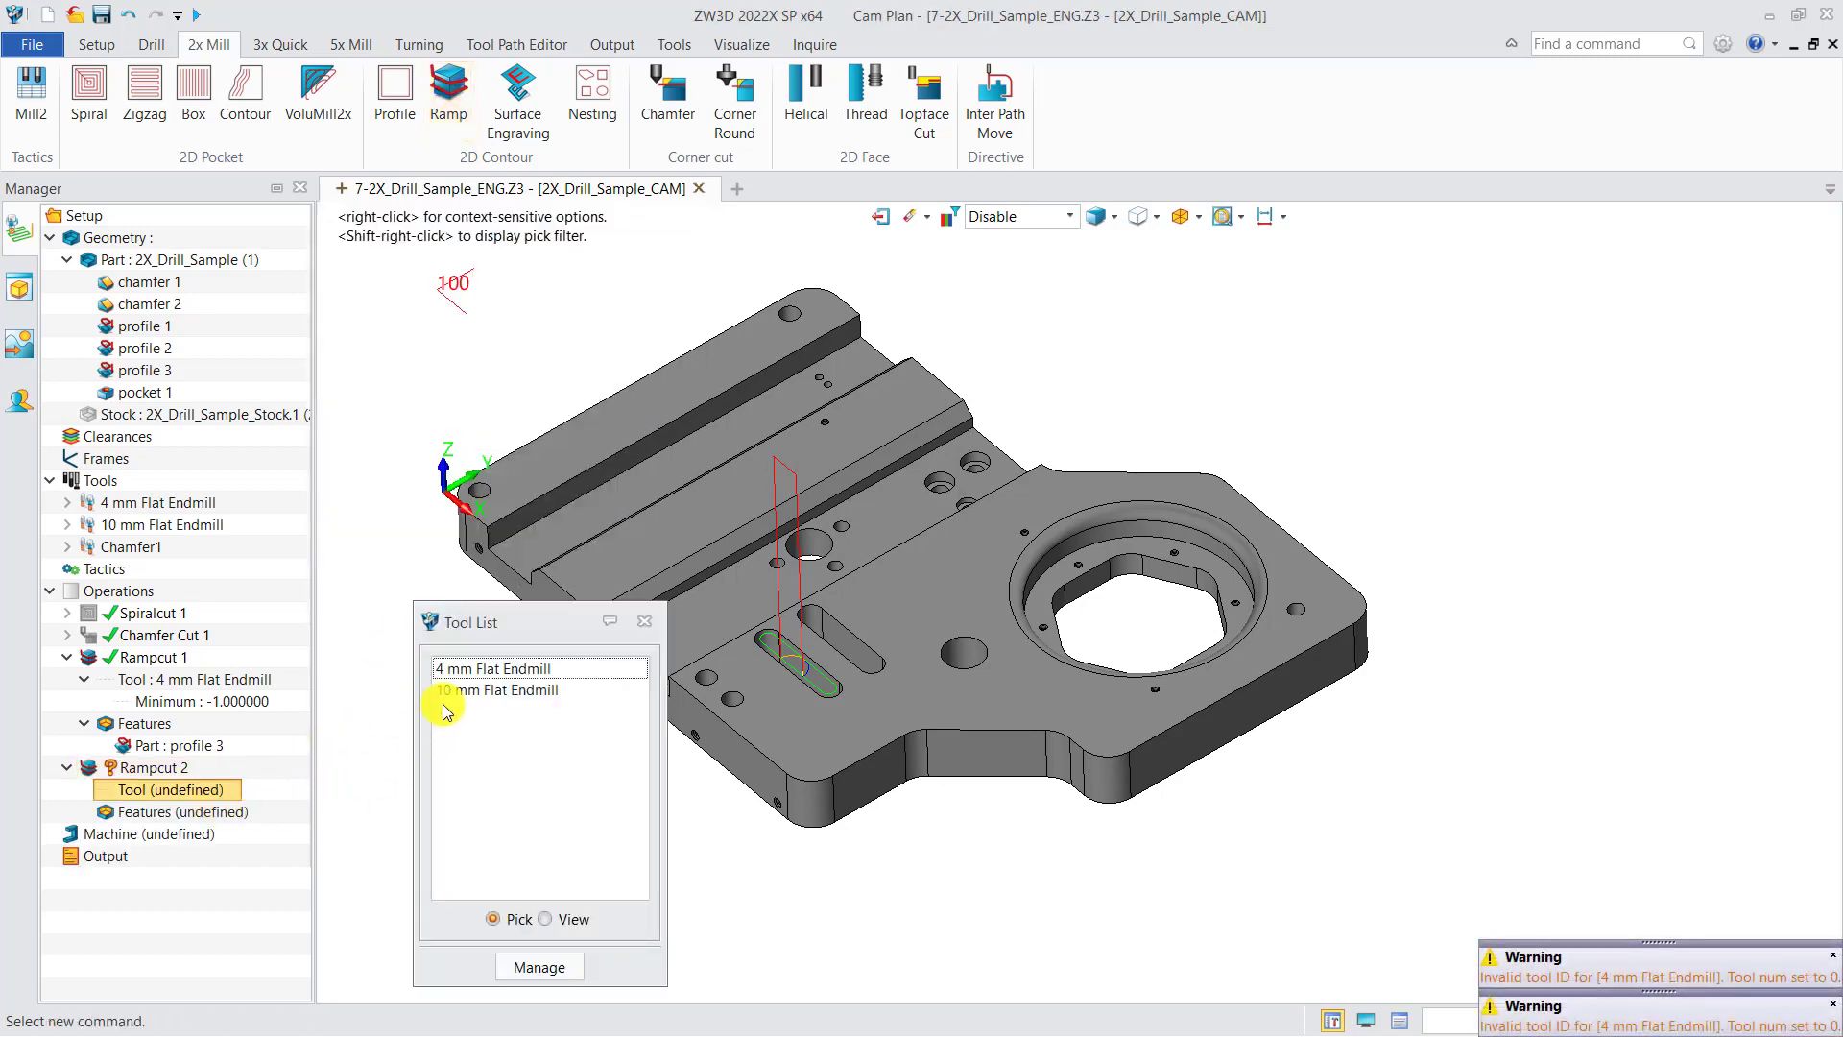
{"action": "left_click", "coordinate": [461, 670]}
{"action": "right_click", "coordinate": [240, 812]}
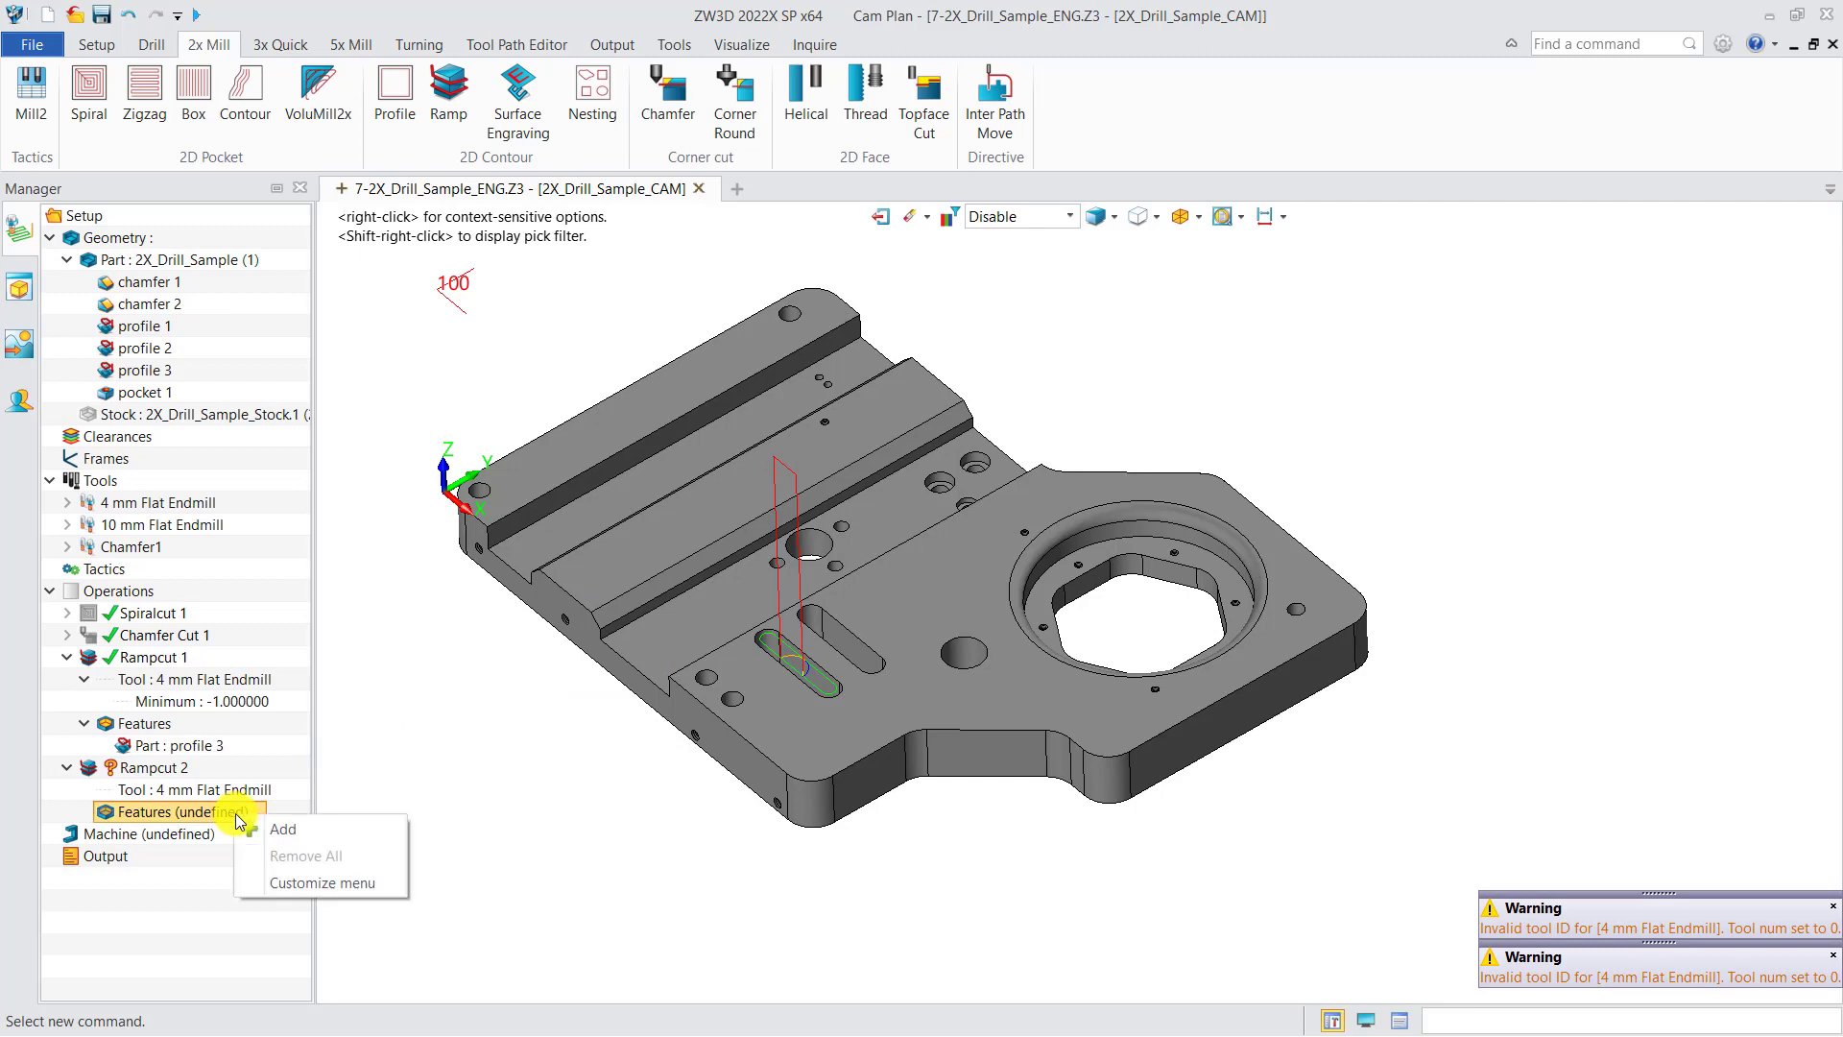
{"action": "left_click", "coordinate": [282, 828]}
{"action": "left_click", "coordinate": [396, 369]}
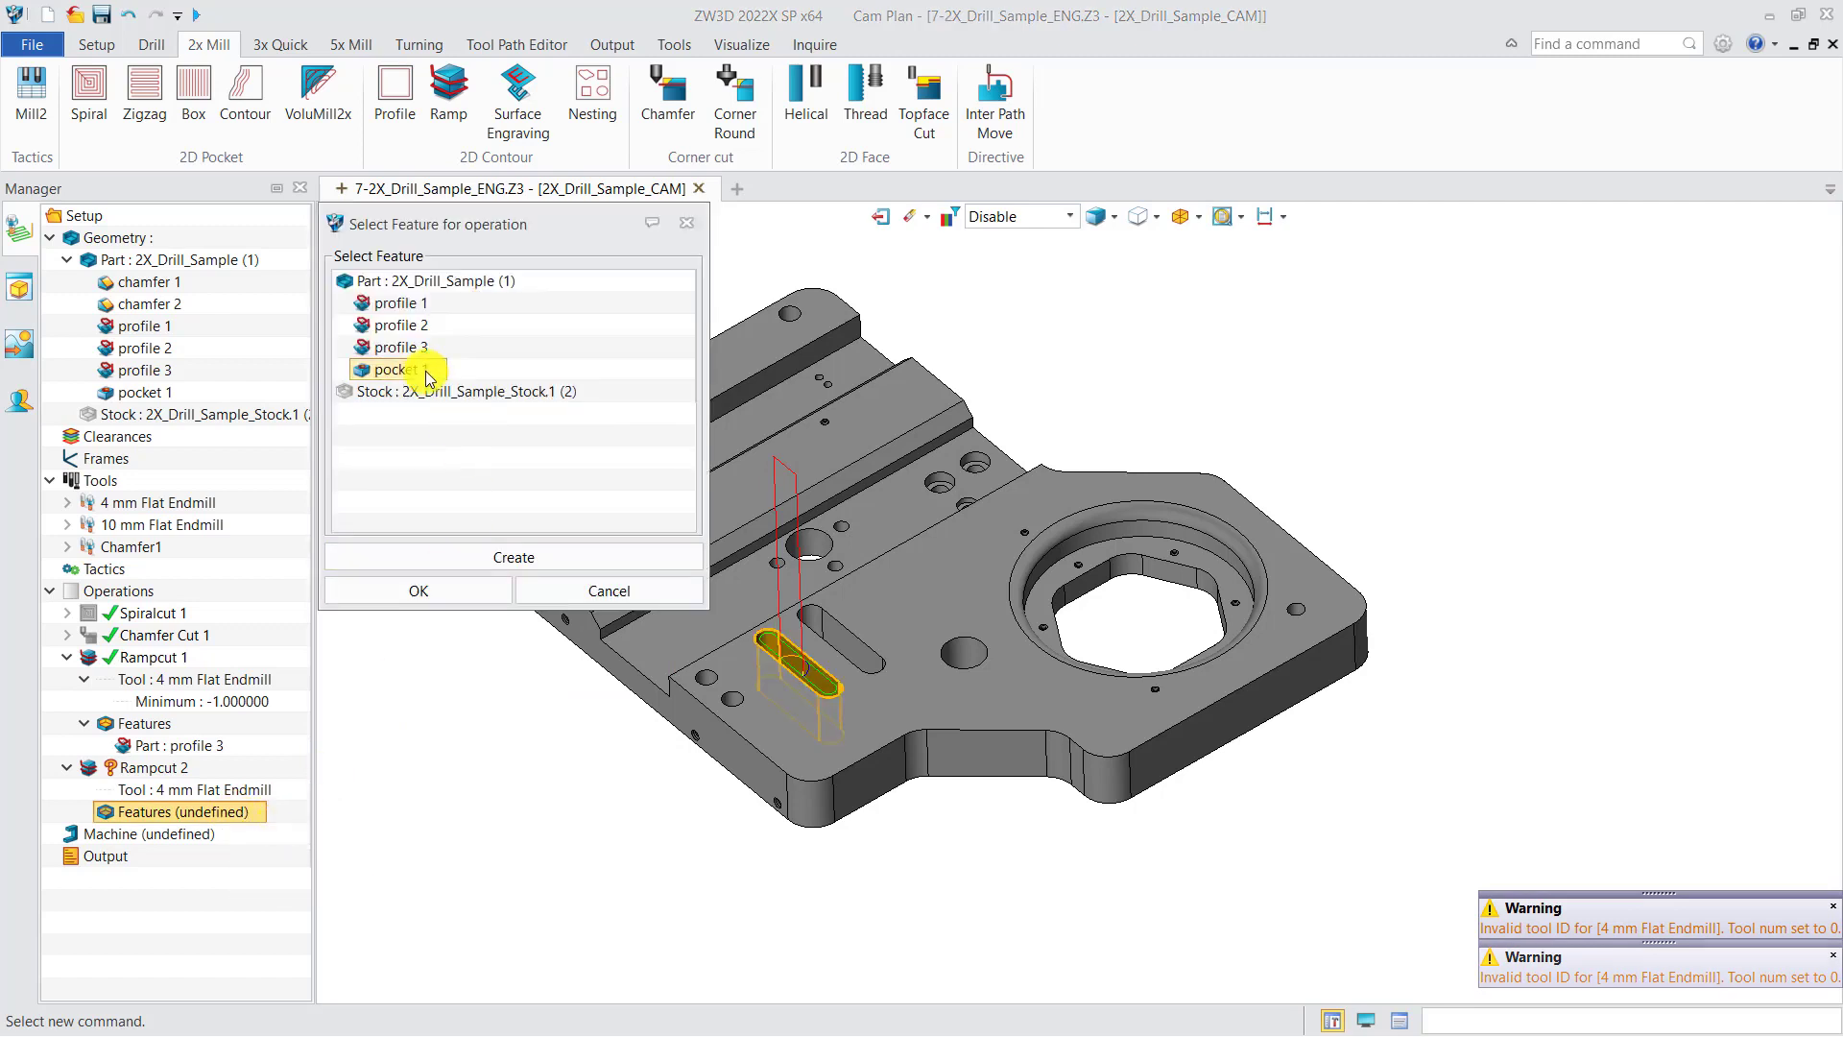
{"action": "left_click", "coordinate": [437, 590]}
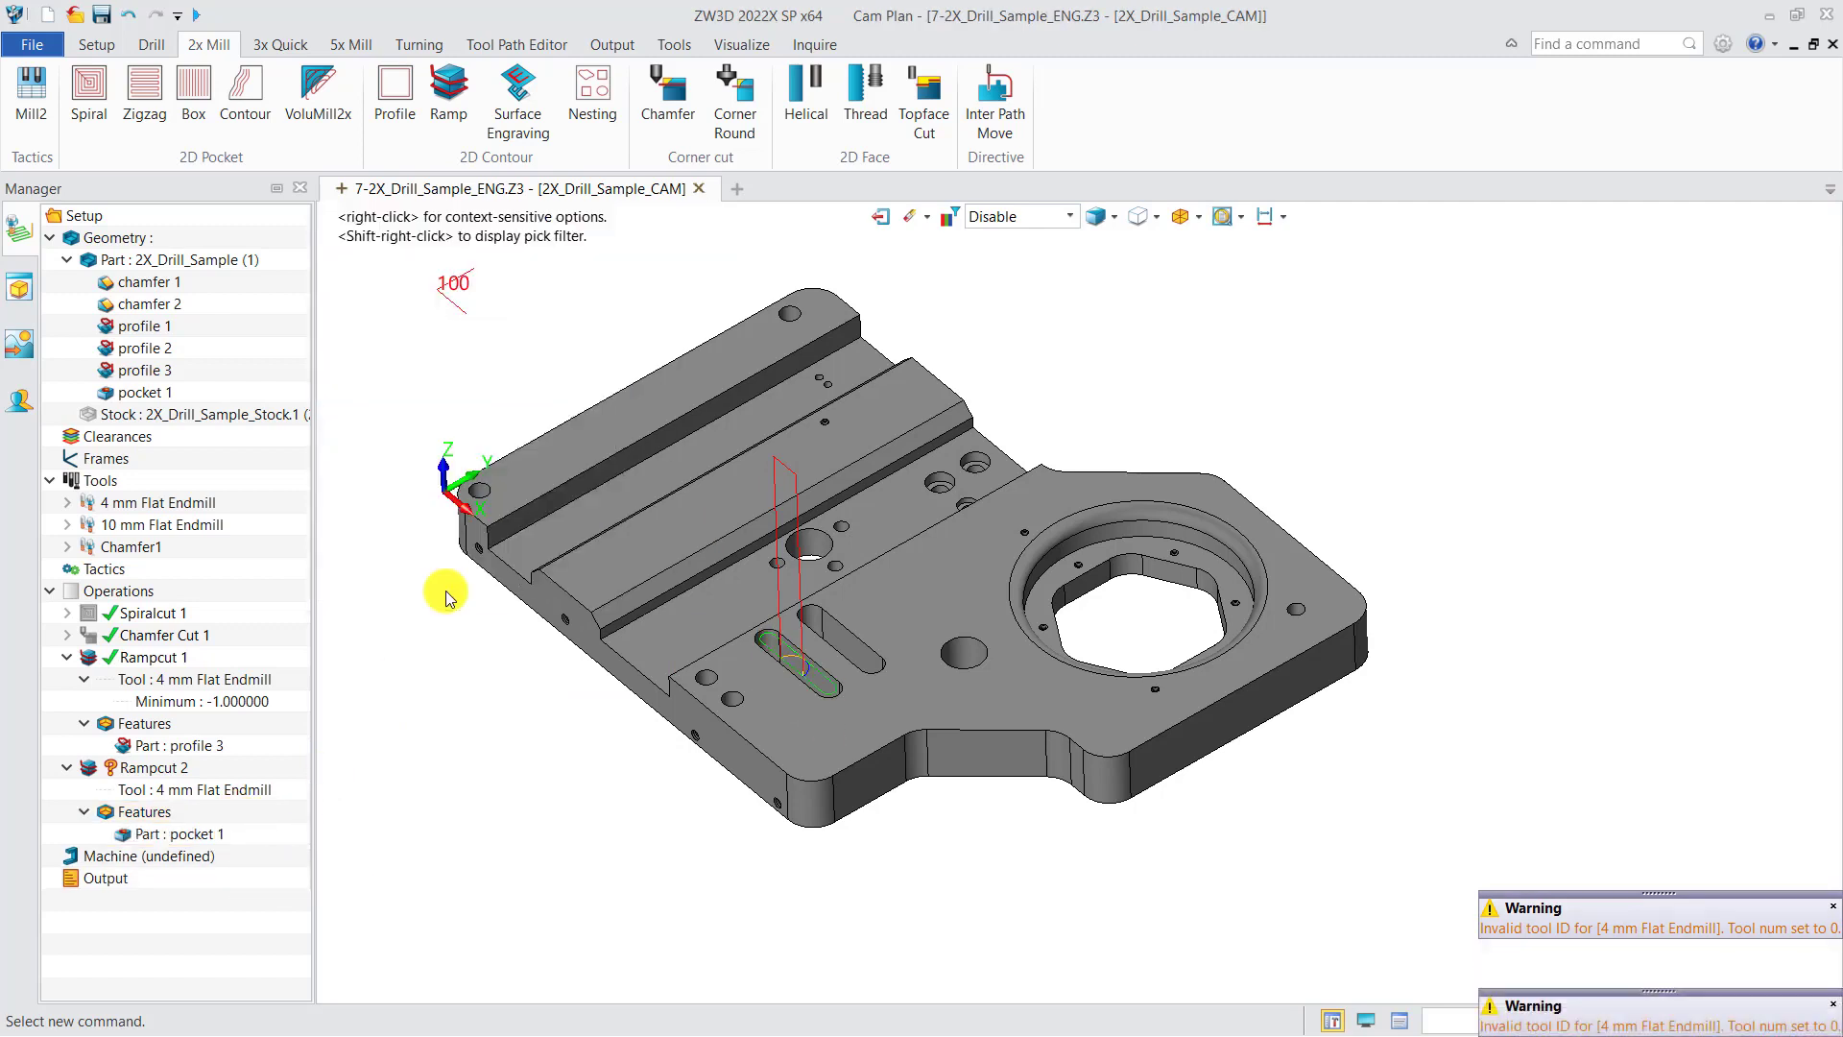
Step: Hide the Rampcut 1 toolpath and calculate Rampcut 2
{"action": "left_click", "coordinate": [93, 663]}
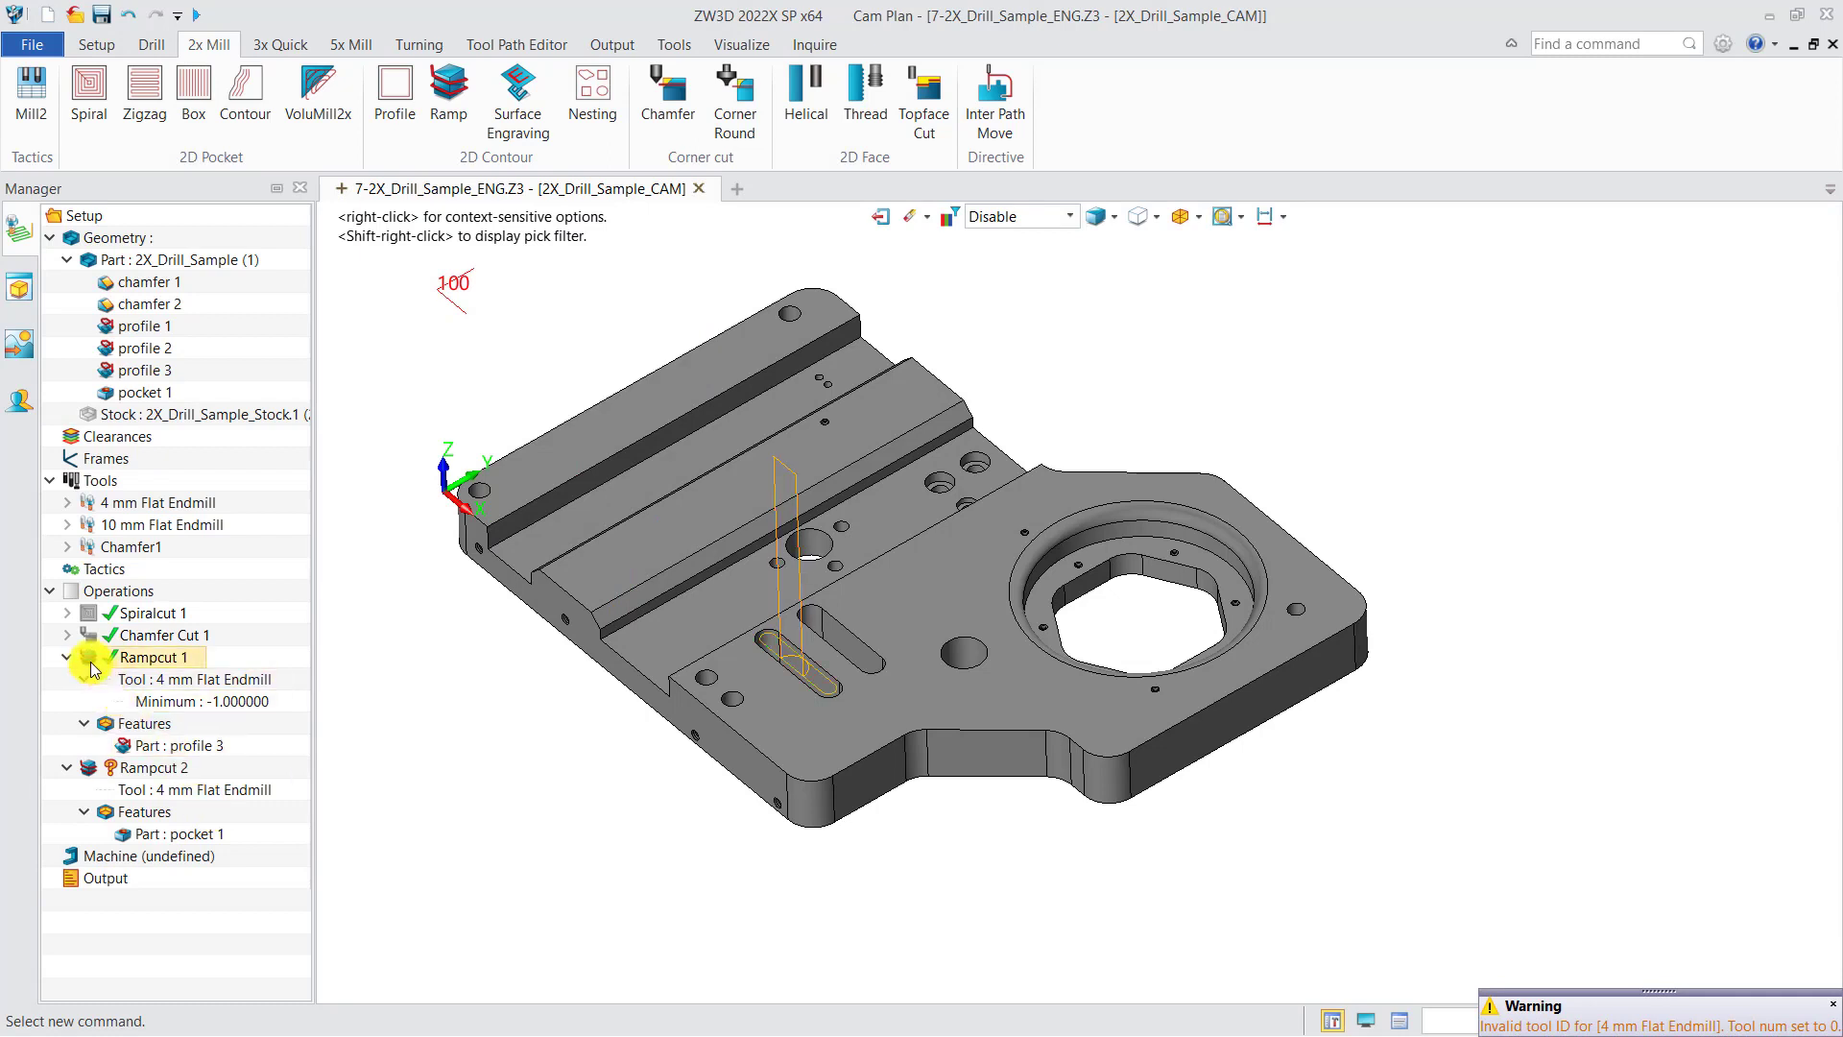
{"action": "left_click", "coordinate": [91, 662]}
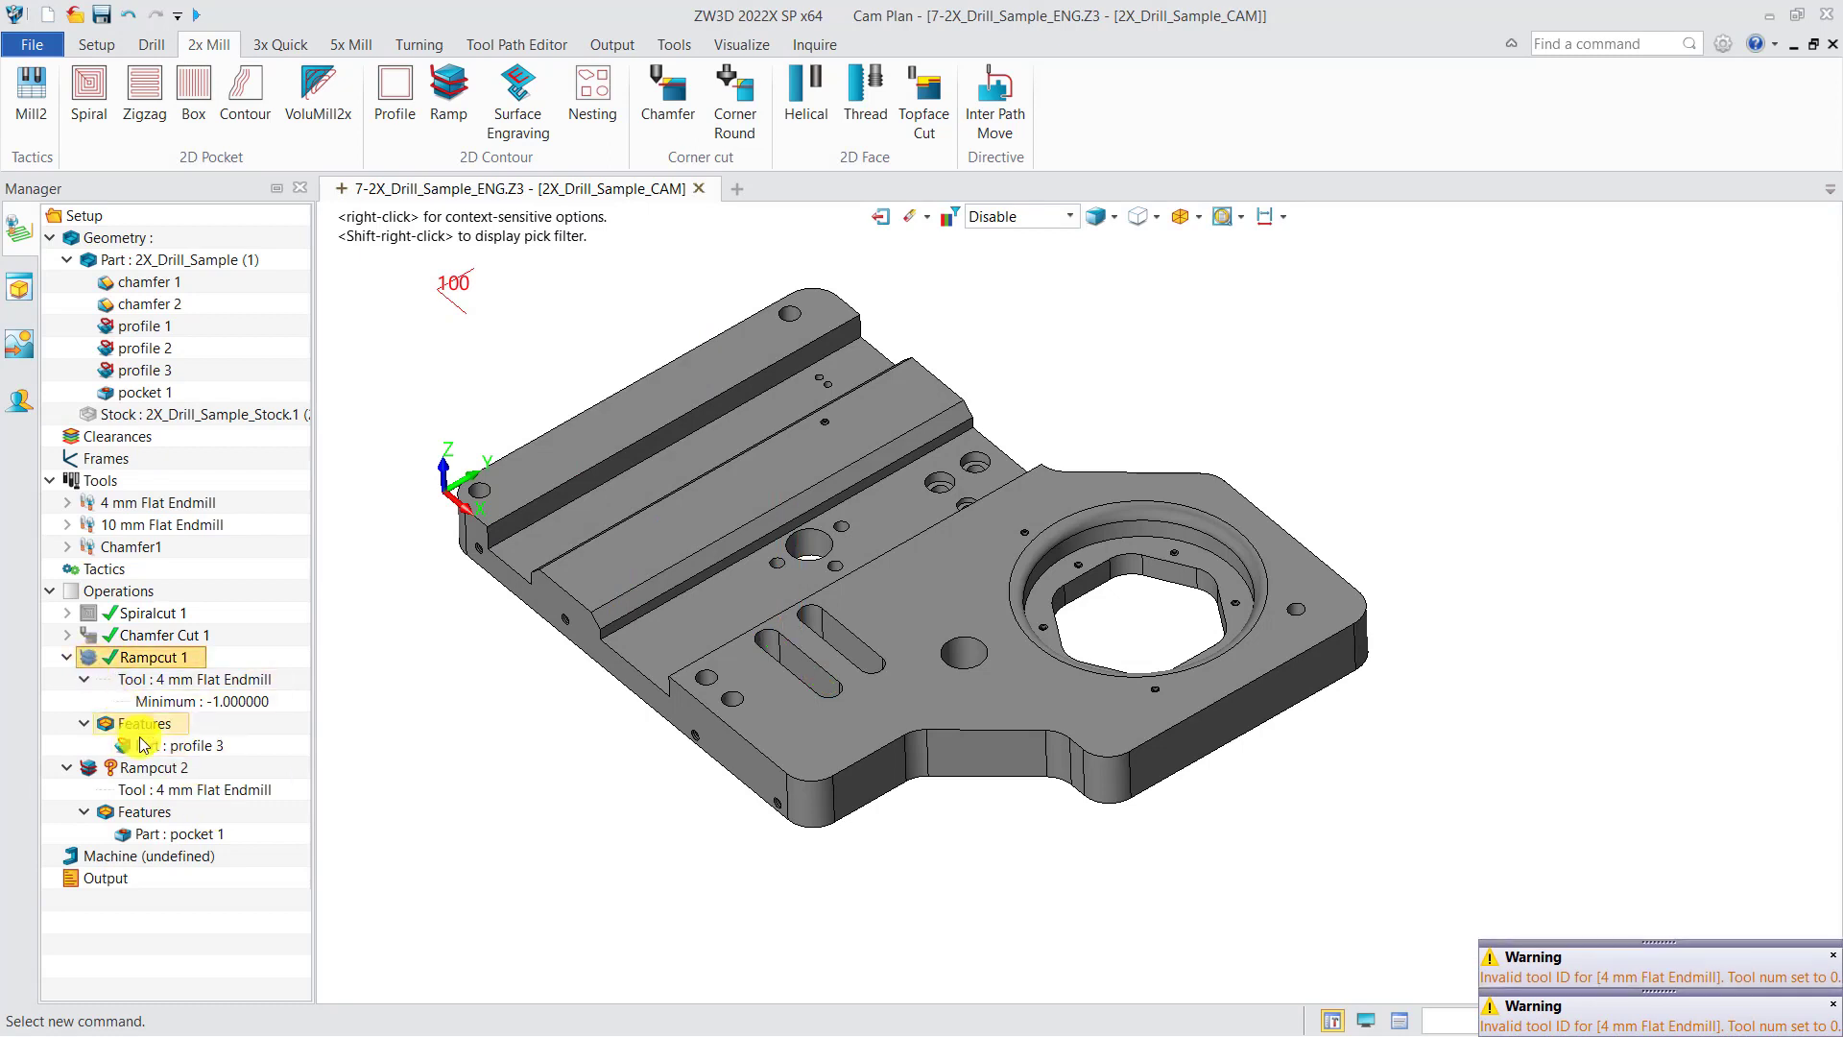
{"action": "right_click", "coordinate": [144, 773]}
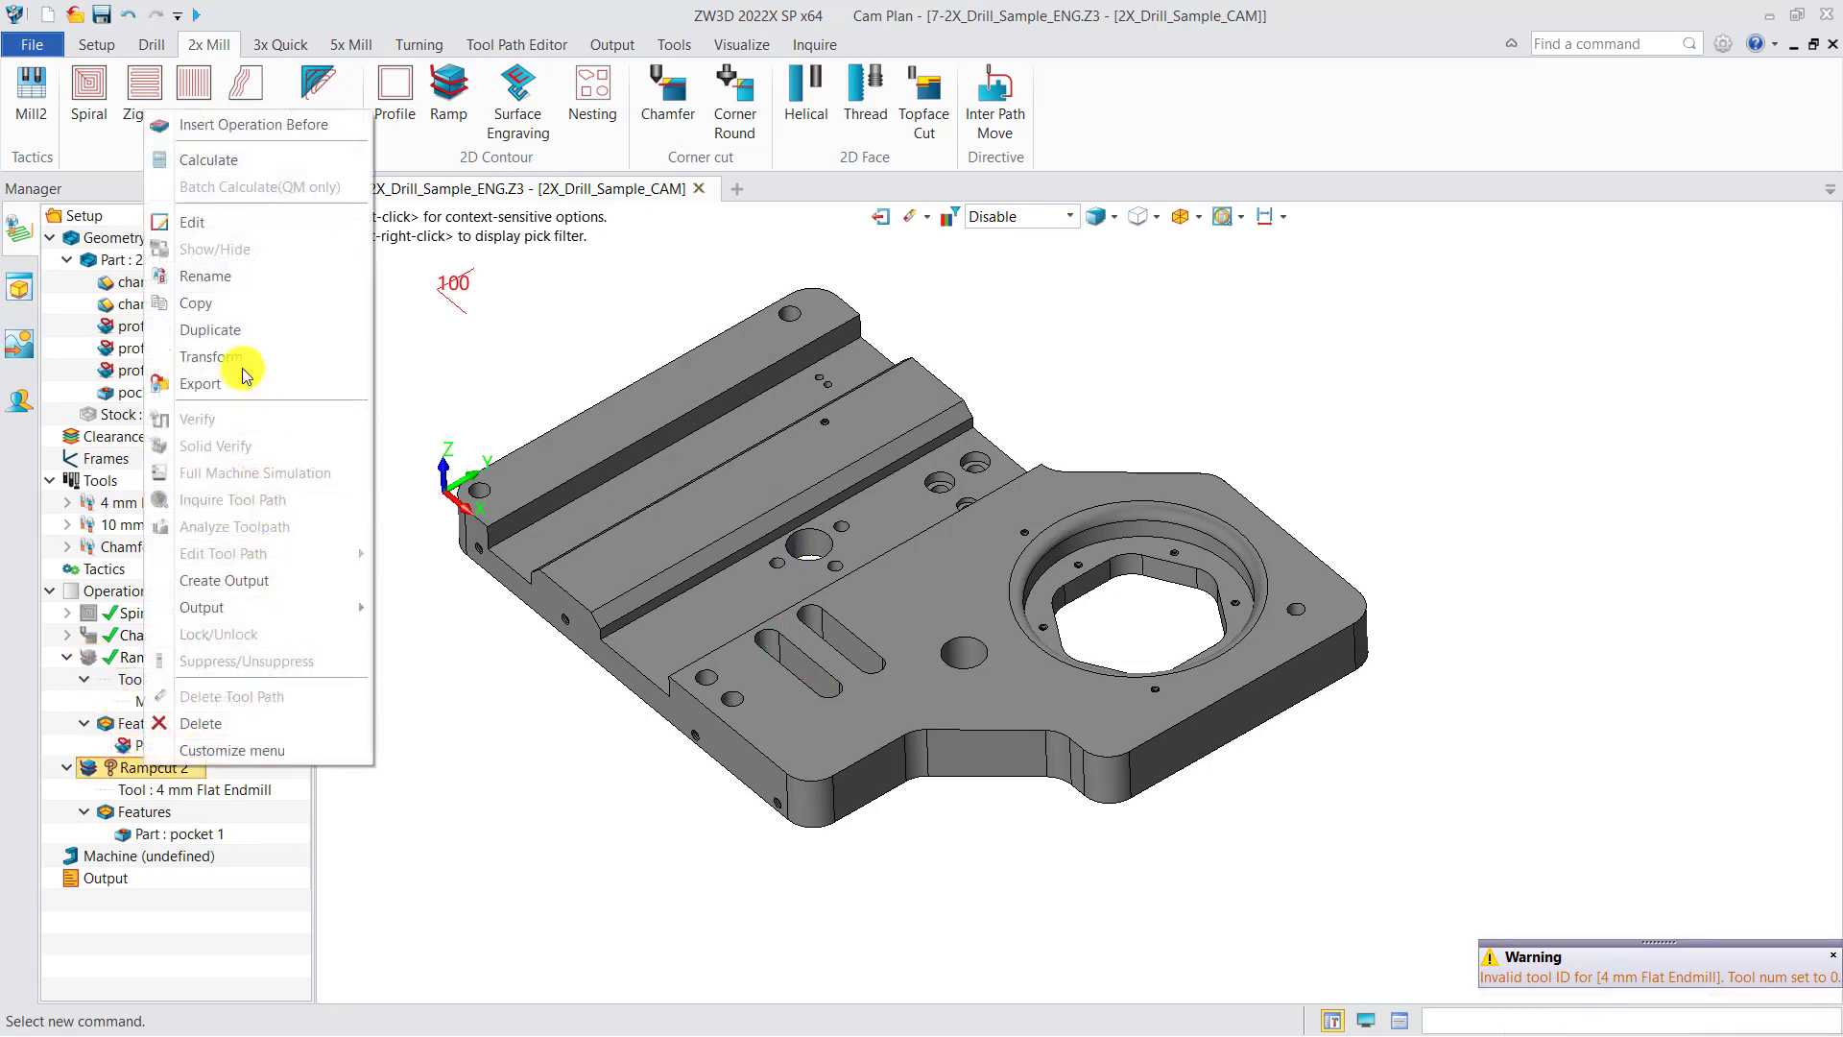
{"action": "left_click", "coordinate": [219, 170]}
Step: Set Rampcut 2's machining side to Left,Inside, recalculate, and inspect the toolpath in the slot
{"action": "double_click", "coordinate": [161, 768]}
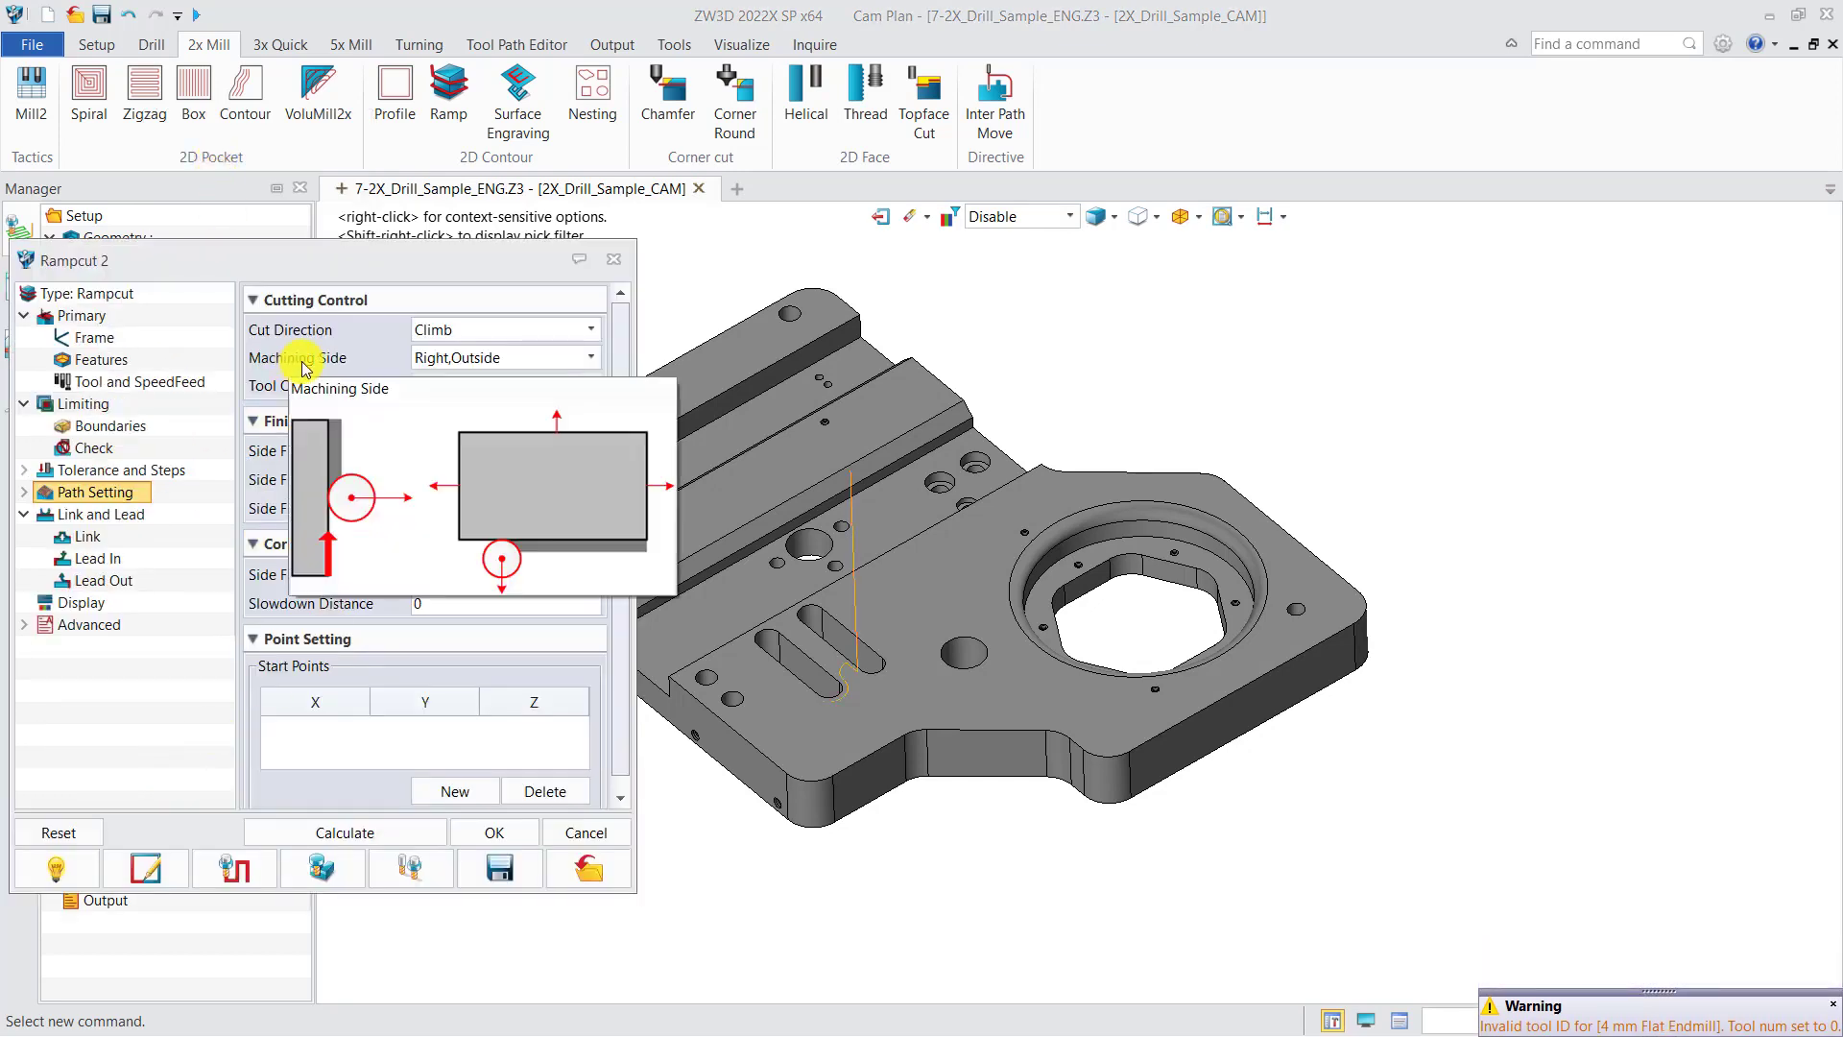
{"action": "left_click", "coordinate": [591, 357]}
{"action": "left_click", "coordinate": [451, 388]}
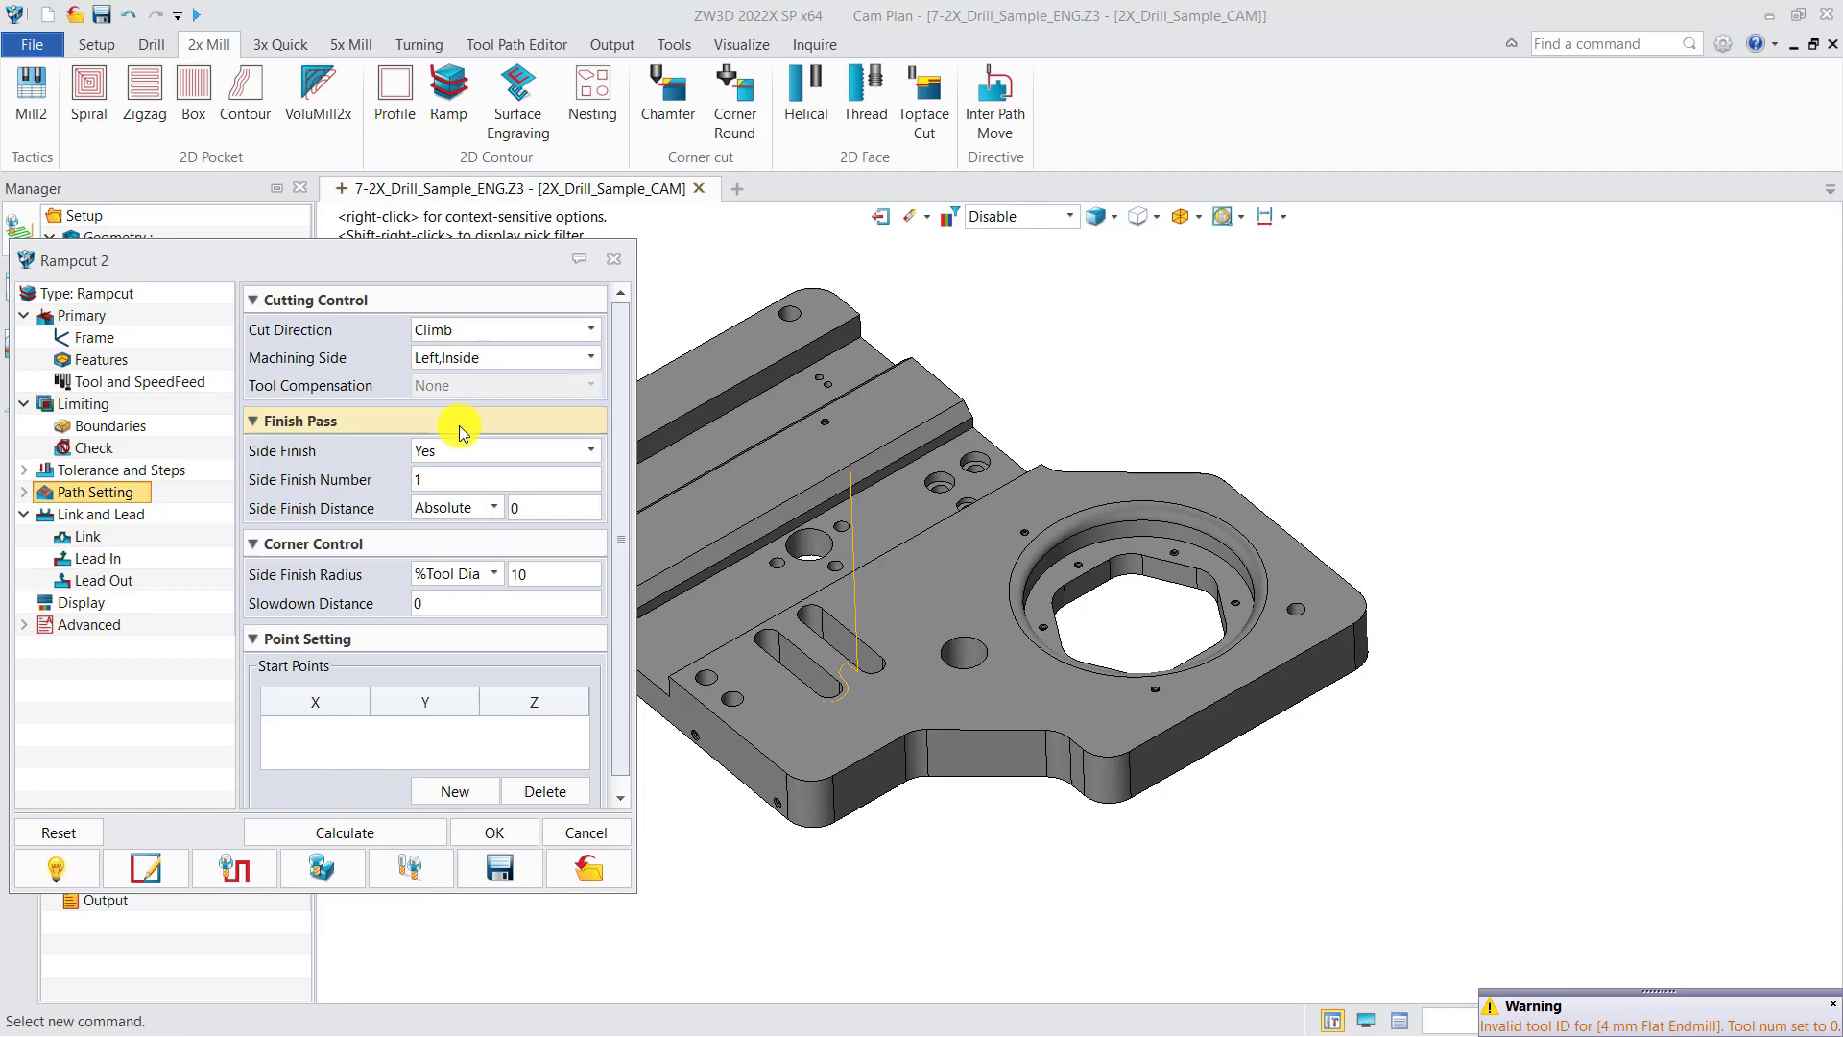
{"action": "left_click", "coordinate": [400, 832]}
{"action": "scroll", "coordinate": [821, 731], "scroll_direction": "up", "scroll_amount": 8}
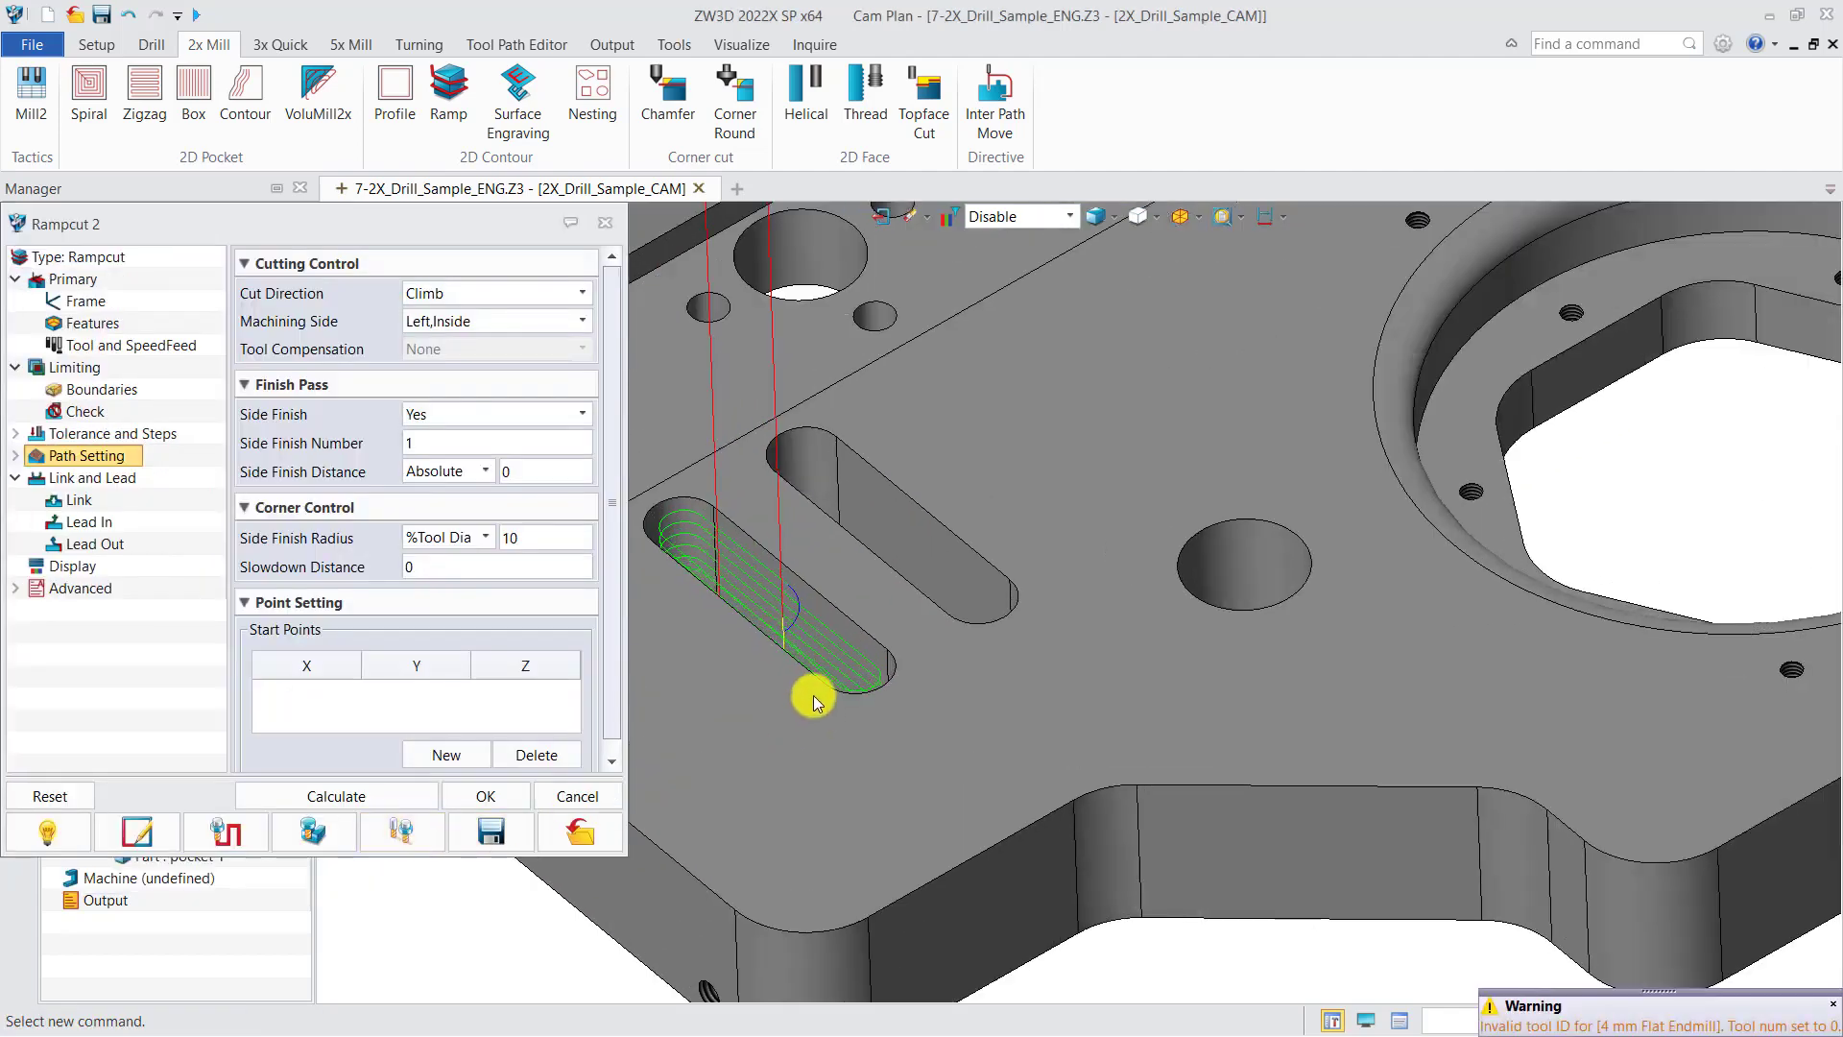
{"action": "middle_click_drag", "start_coordinate": [823, 713], "coordinate": [836, 661]}
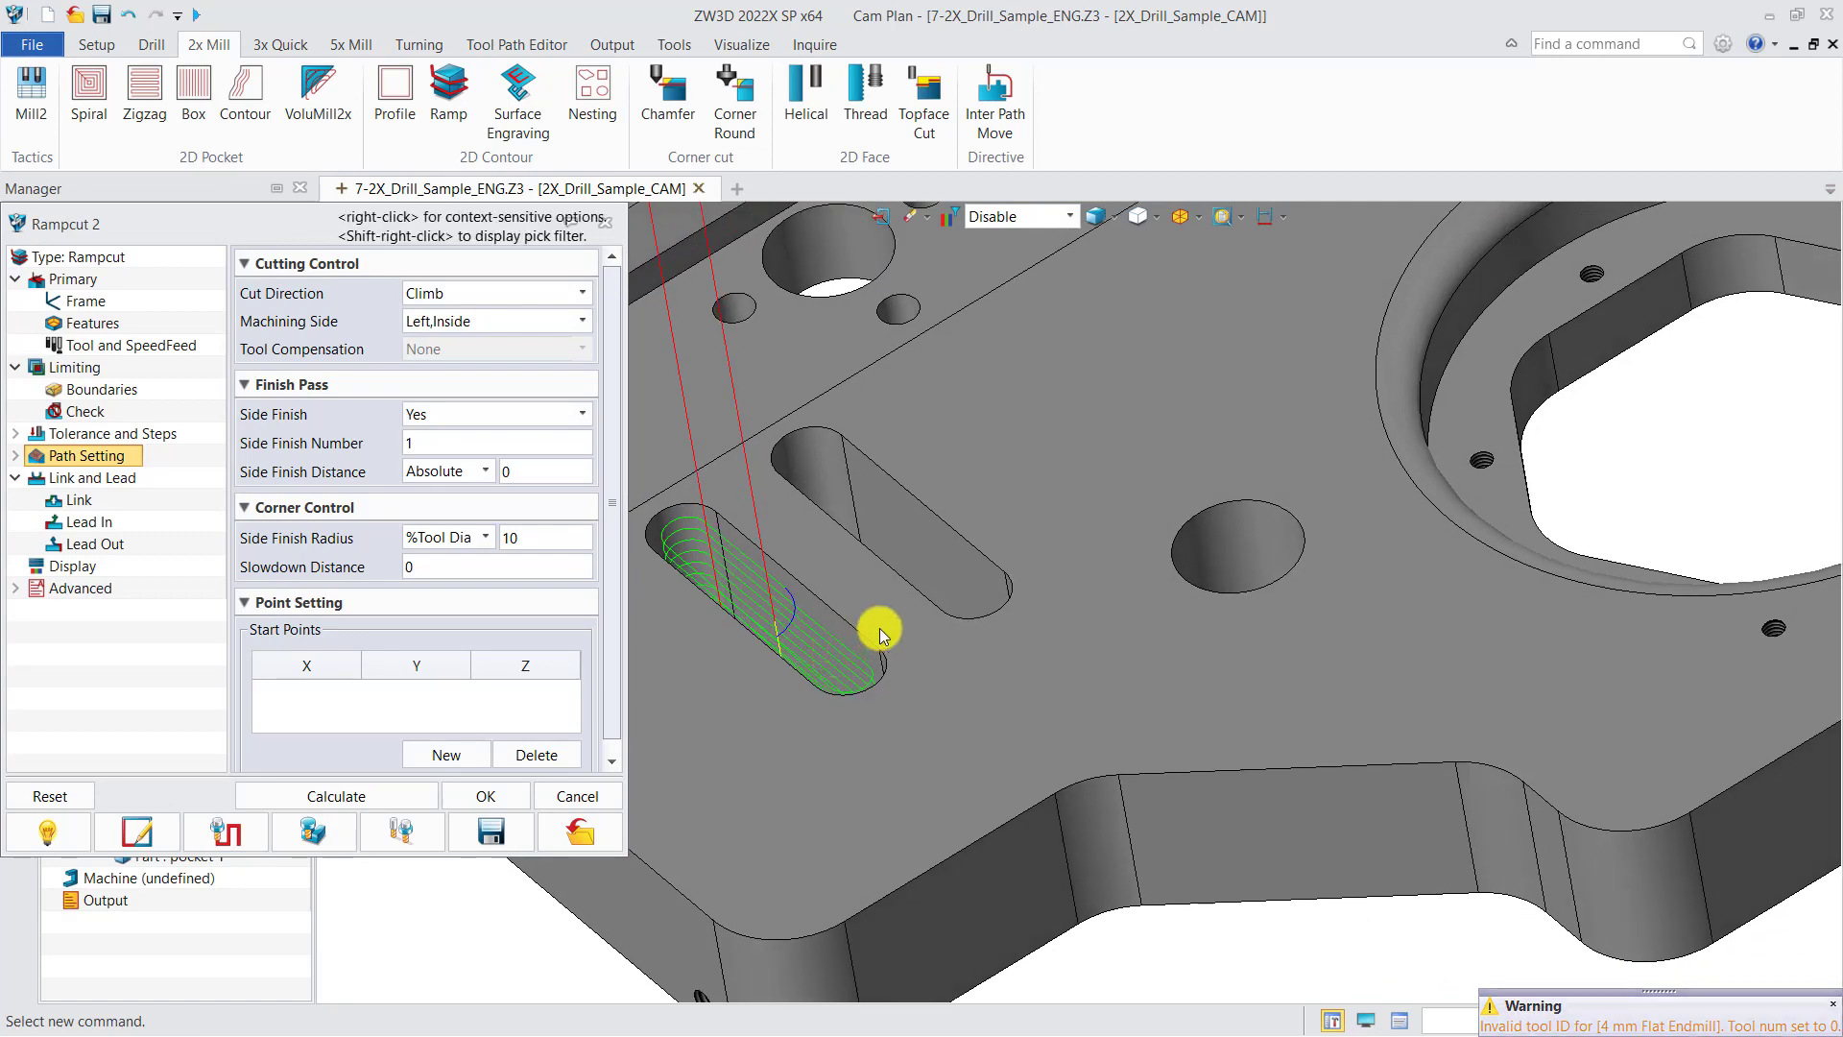
{"action": "scroll", "coordinate": [877, 625], "scroll_direction": "down", "scroll_amount": 4}
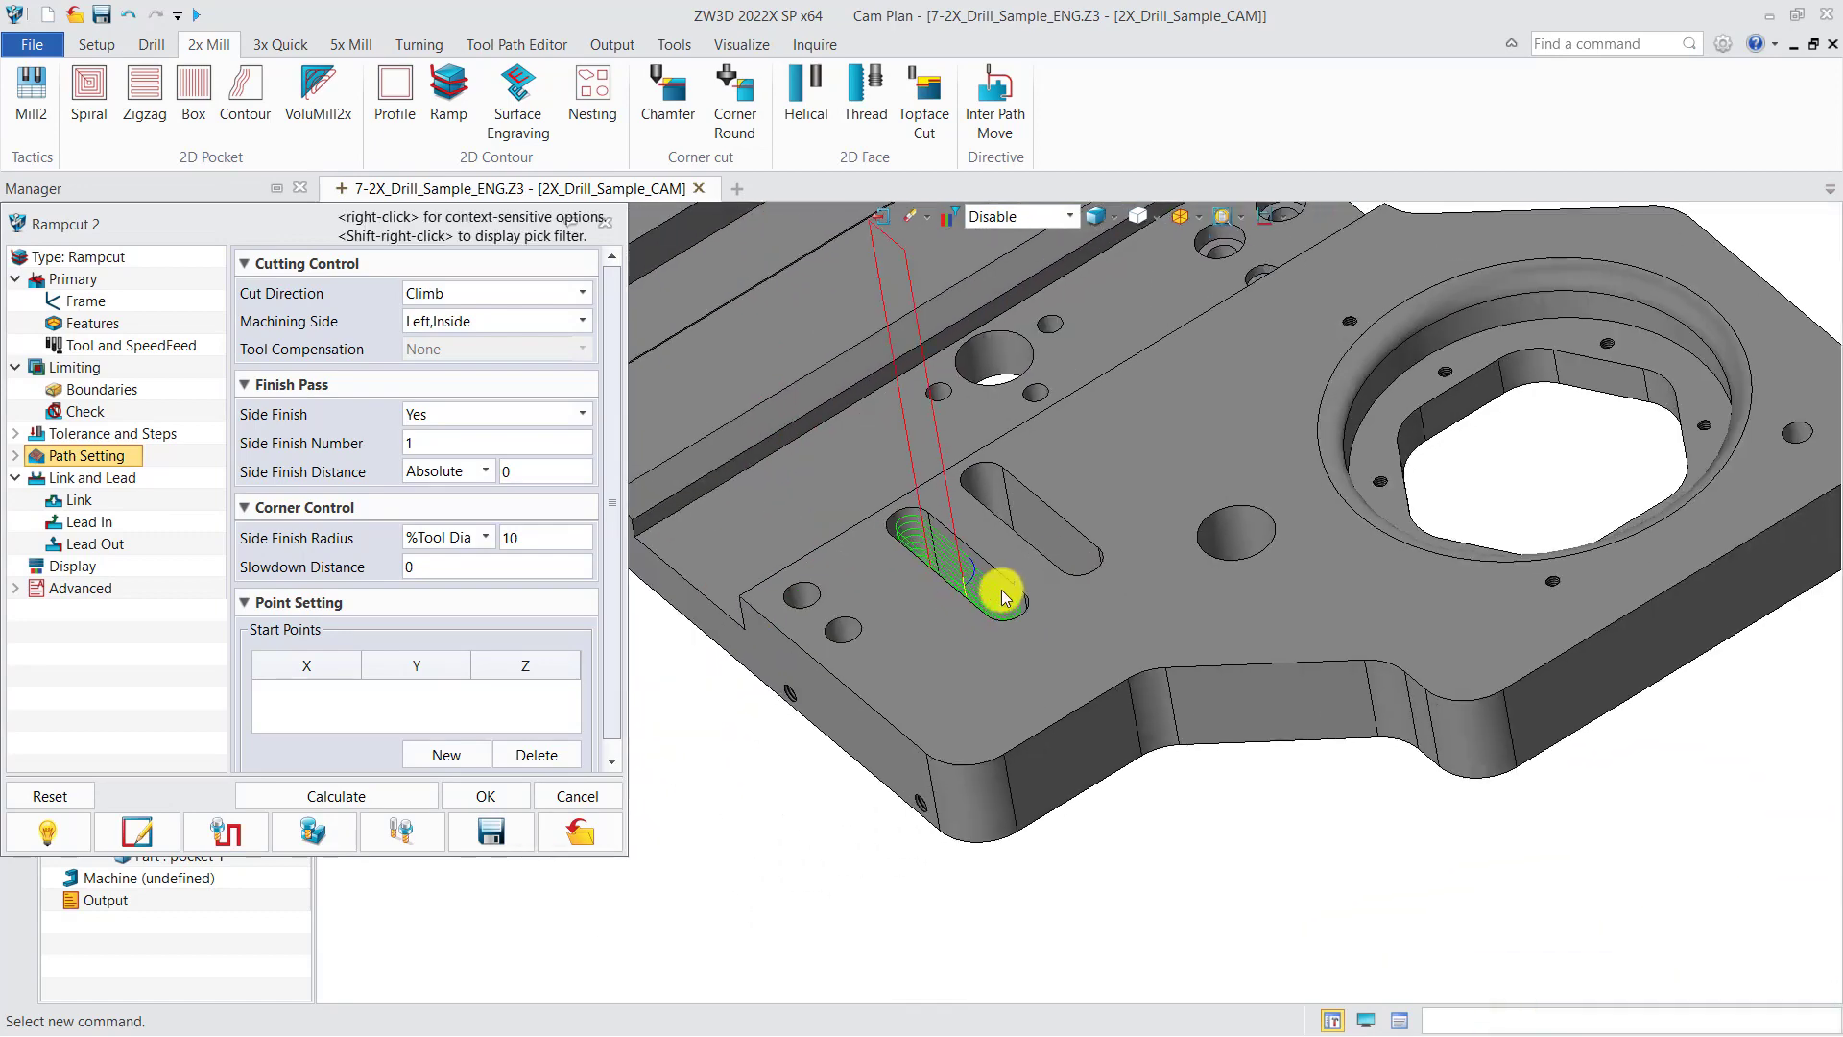
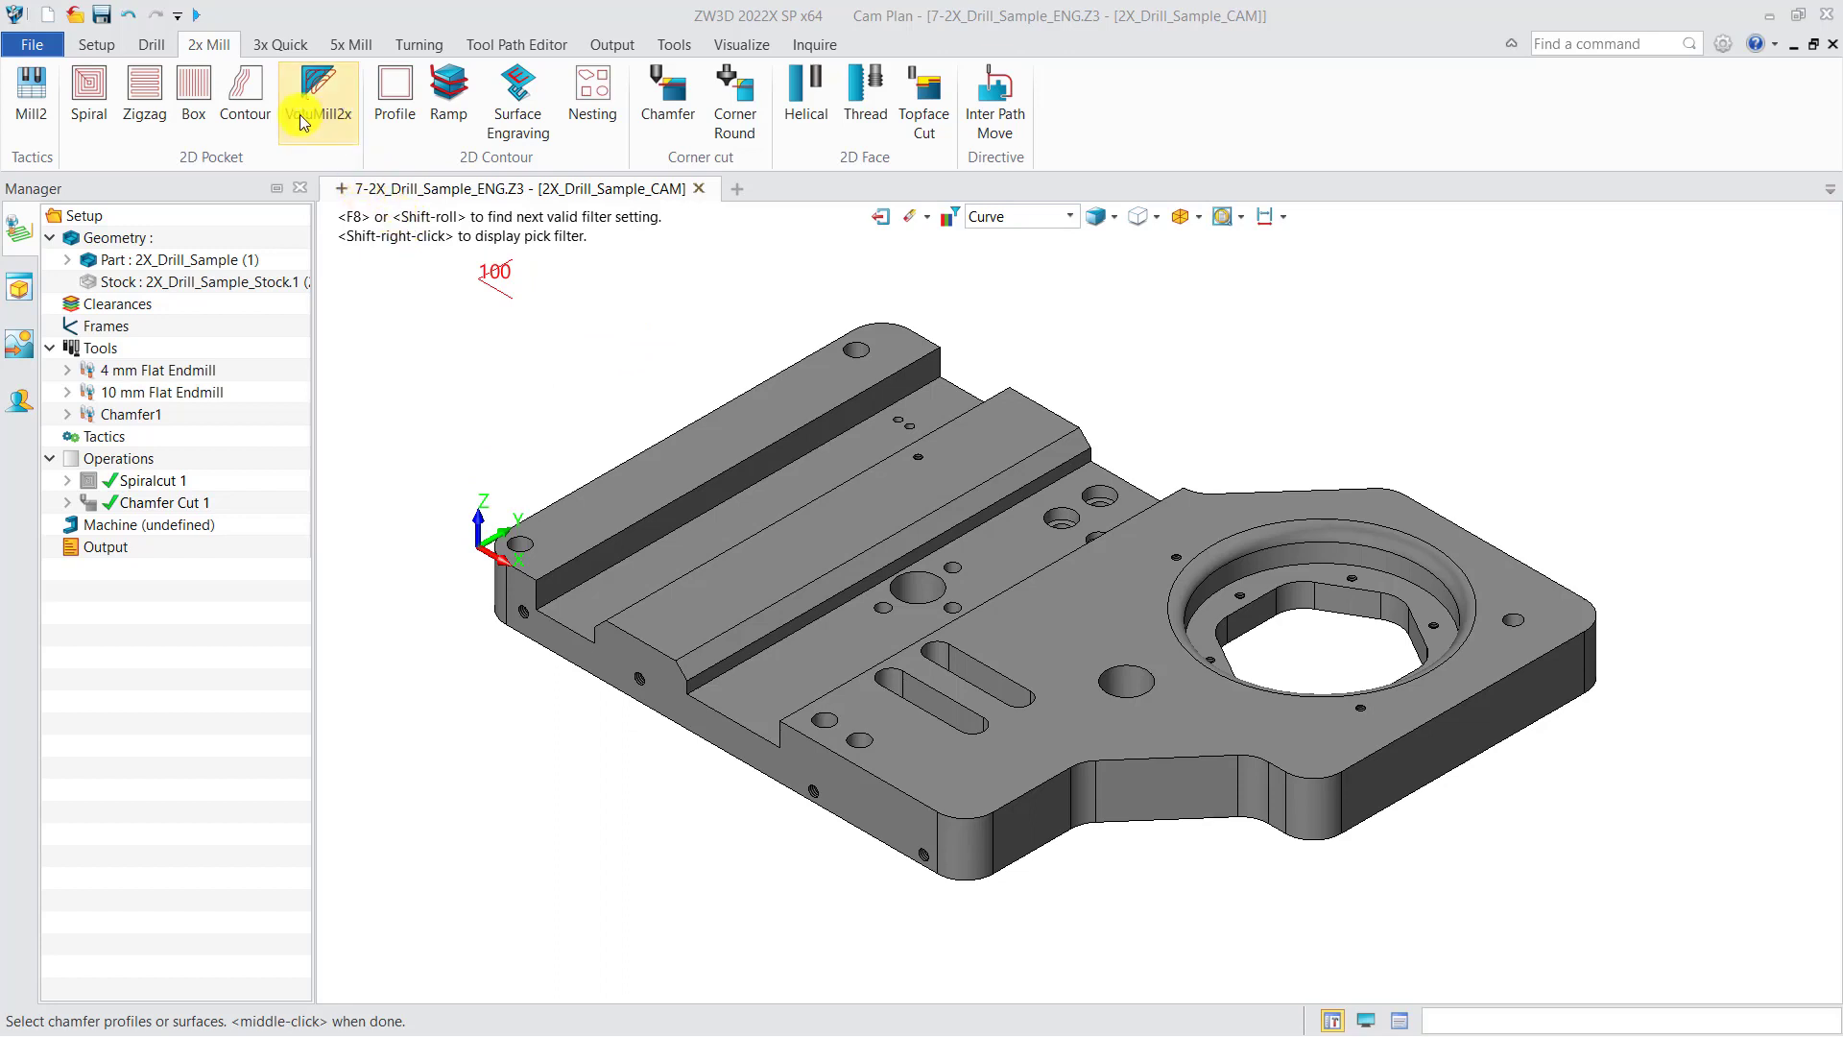
Step: Insert a new Chamfer operation under Operations
{"action": "right_click", "coordinate": [149, 470]}
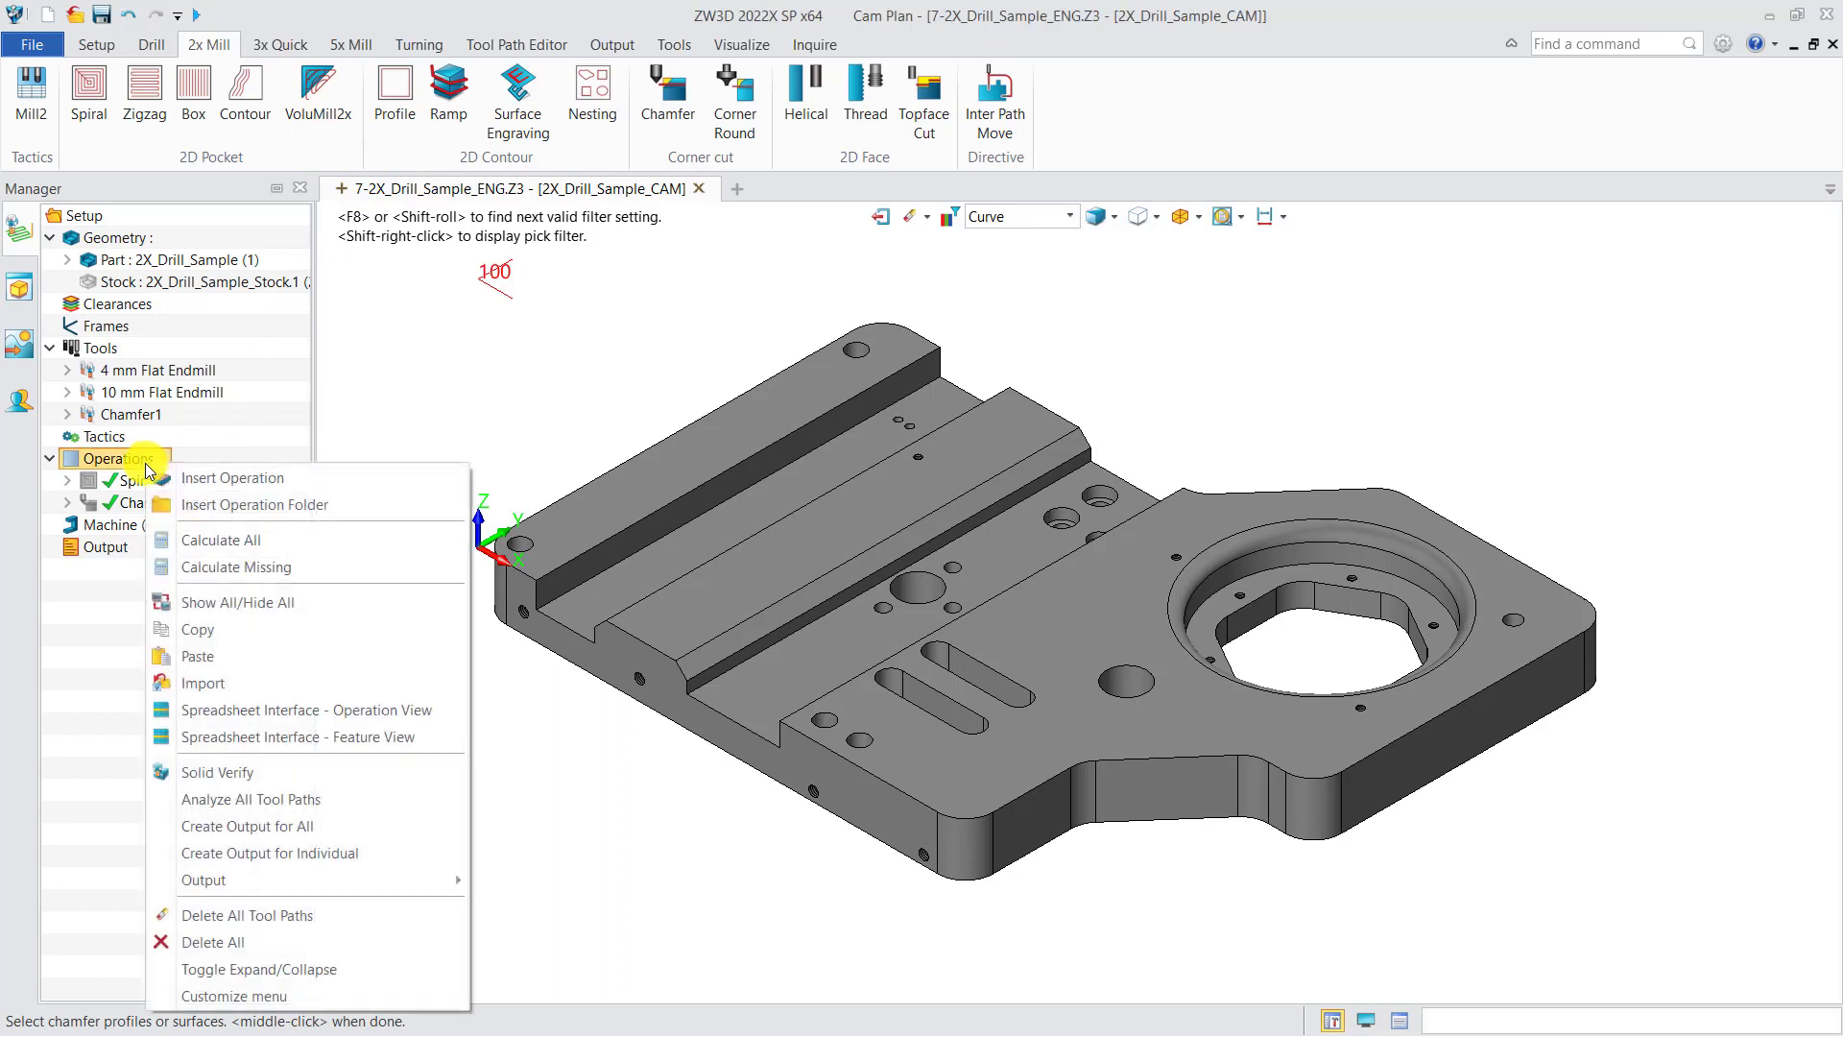
{"action": "left_click", "coordinate": [231, 479]}
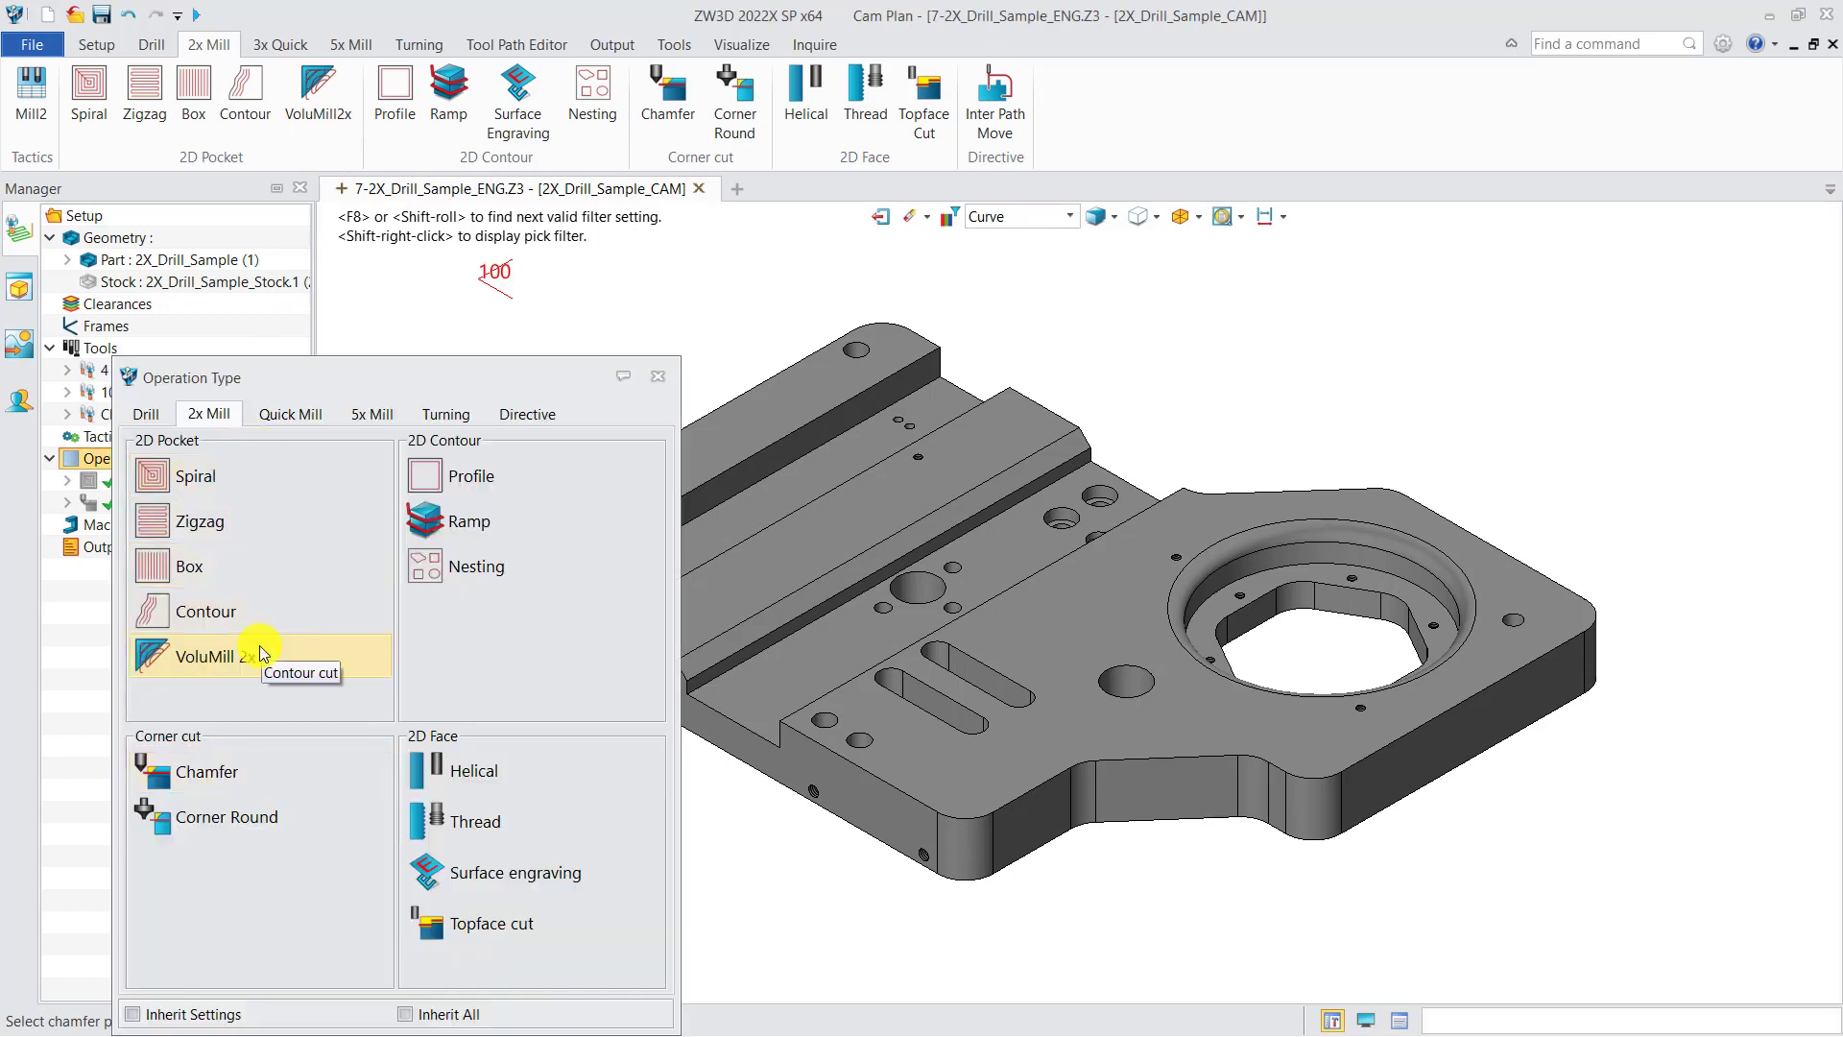
{"action": "left_click", "coordinate": [242, 770]}
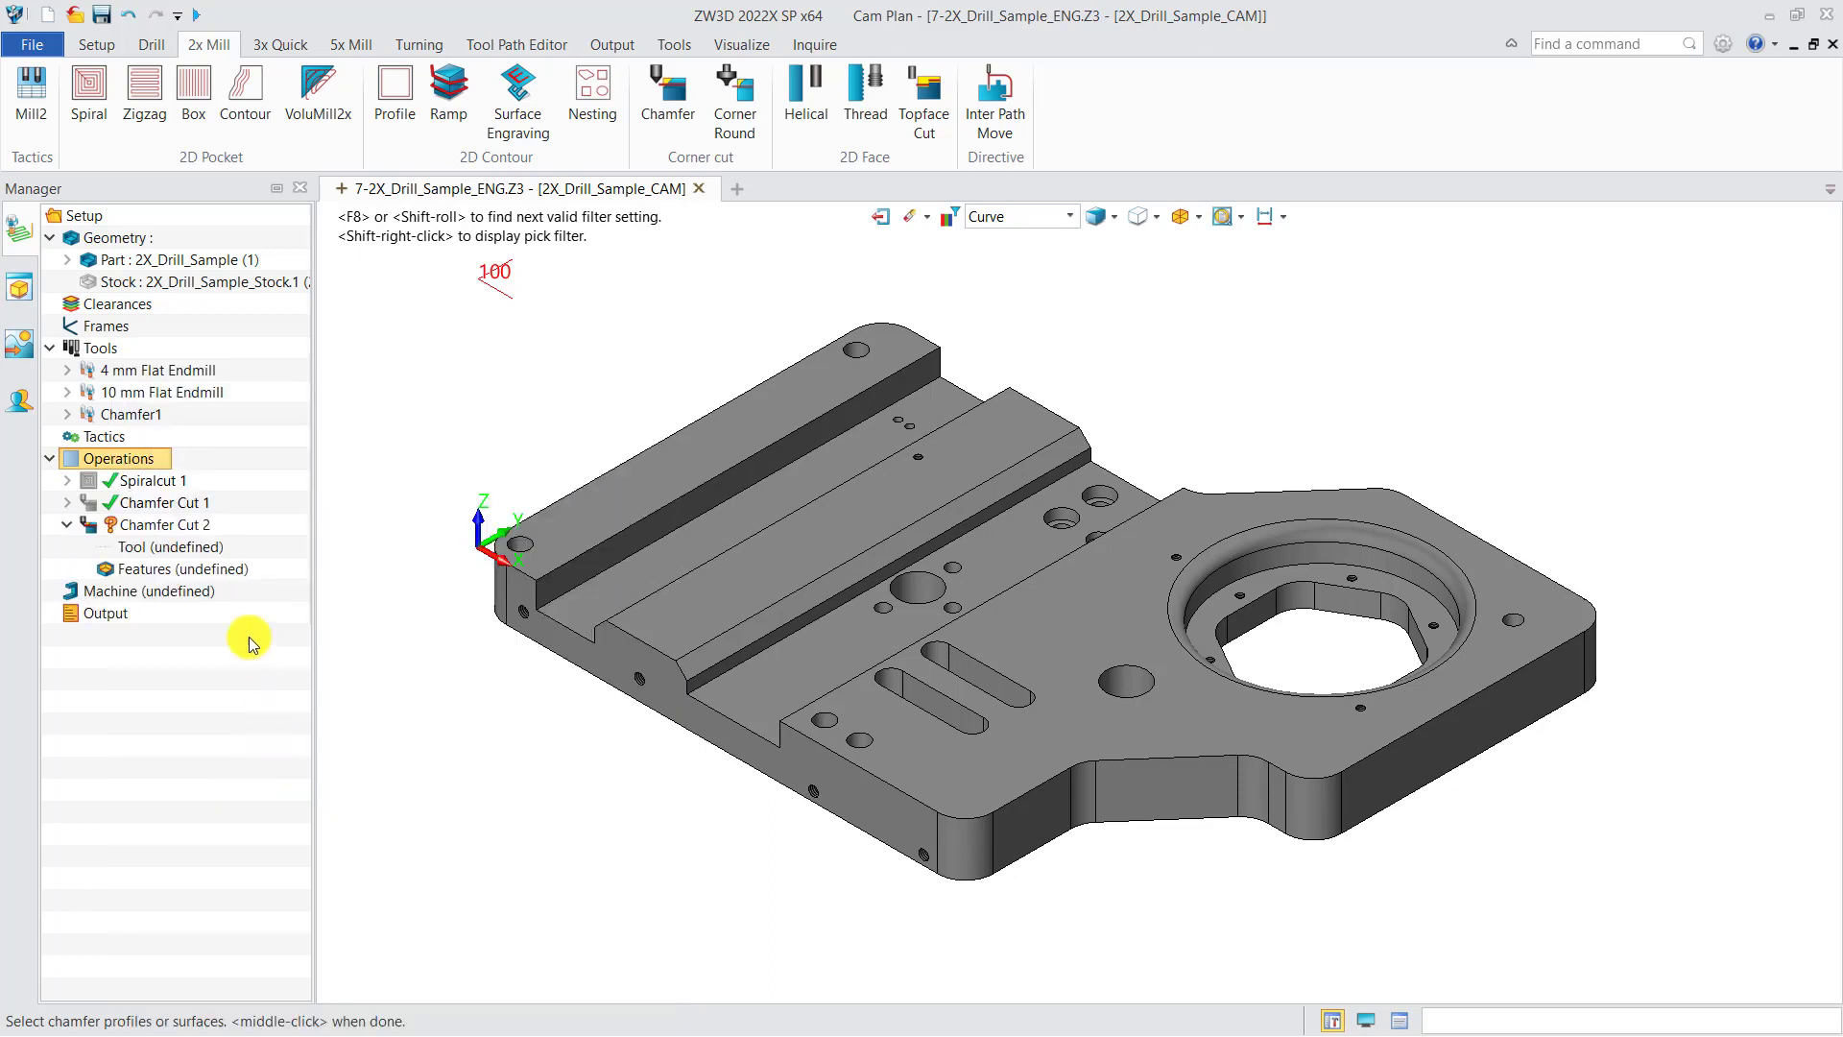
Step: Create a new chamfer feature for Chamfer Cut 2 by picking the slot's upper edge curve
{"action": "right_click", "coordinate": [204, 580]}
{"action": "left_click", "coordinate": [245, 592]}
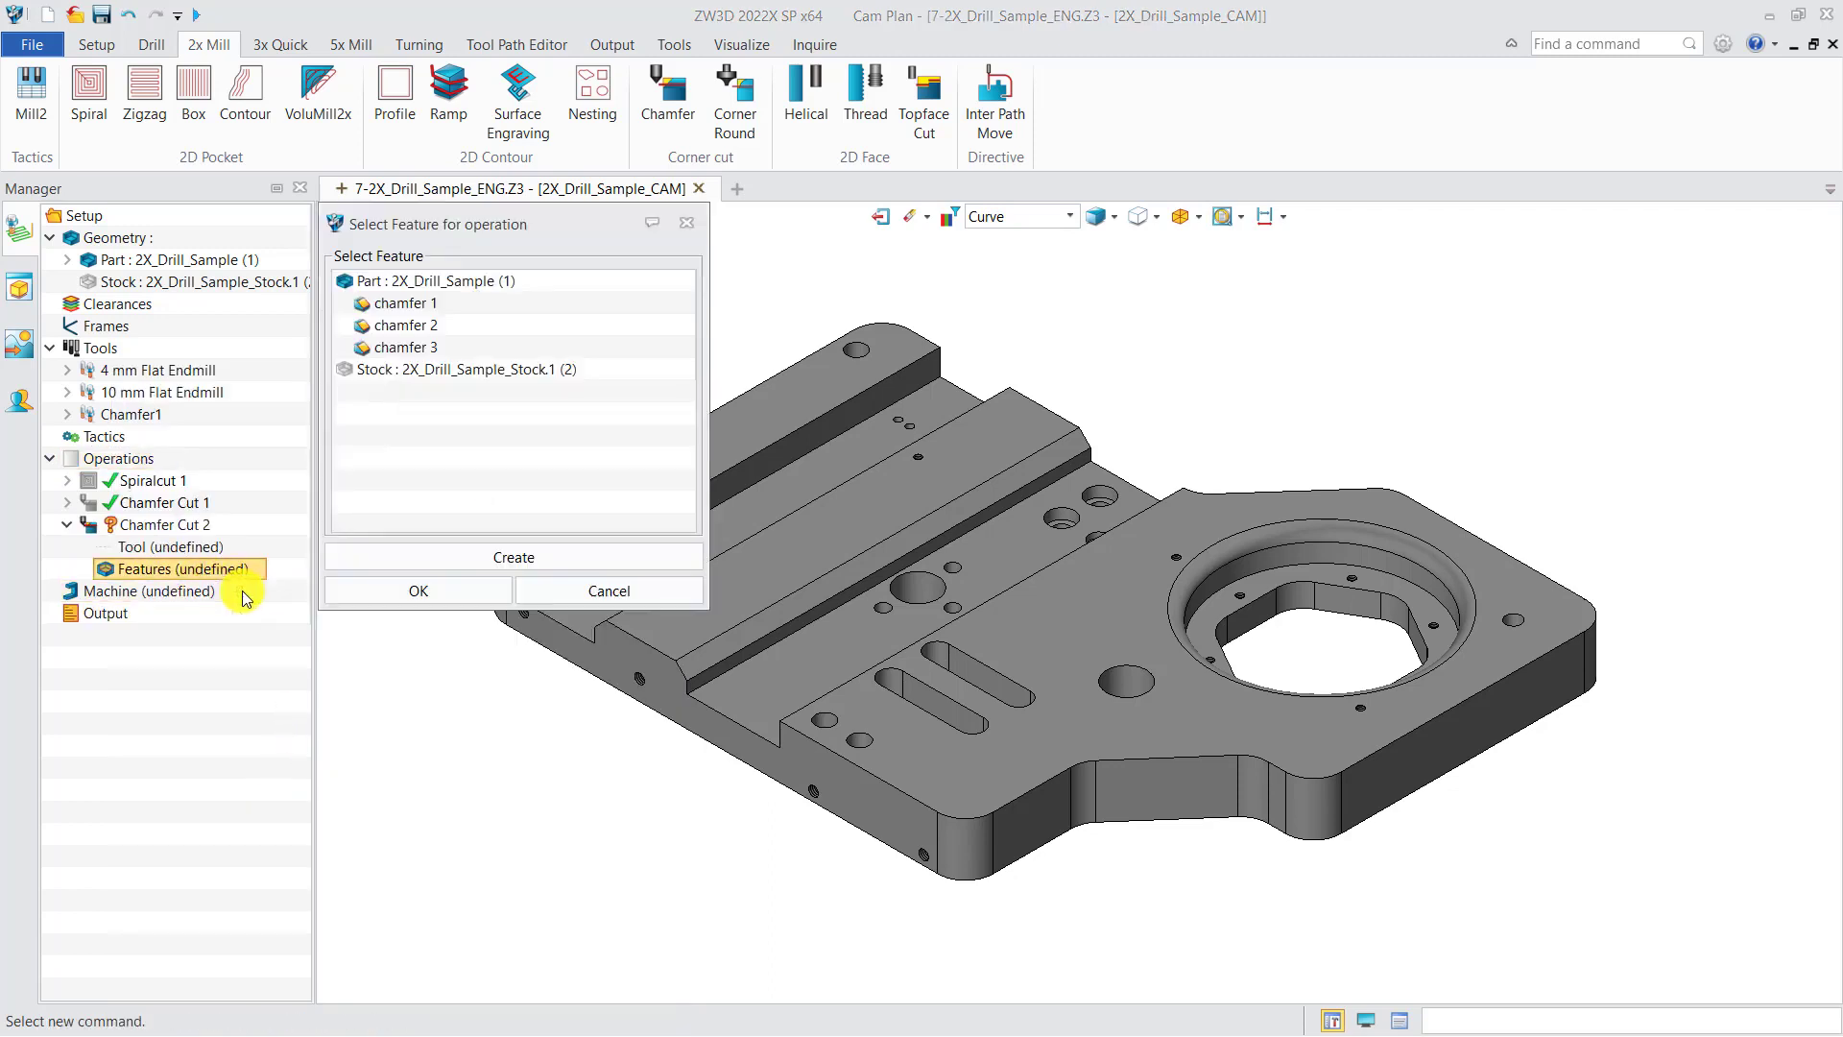
{"action": "left_click", "coordinate": [401, 559]}
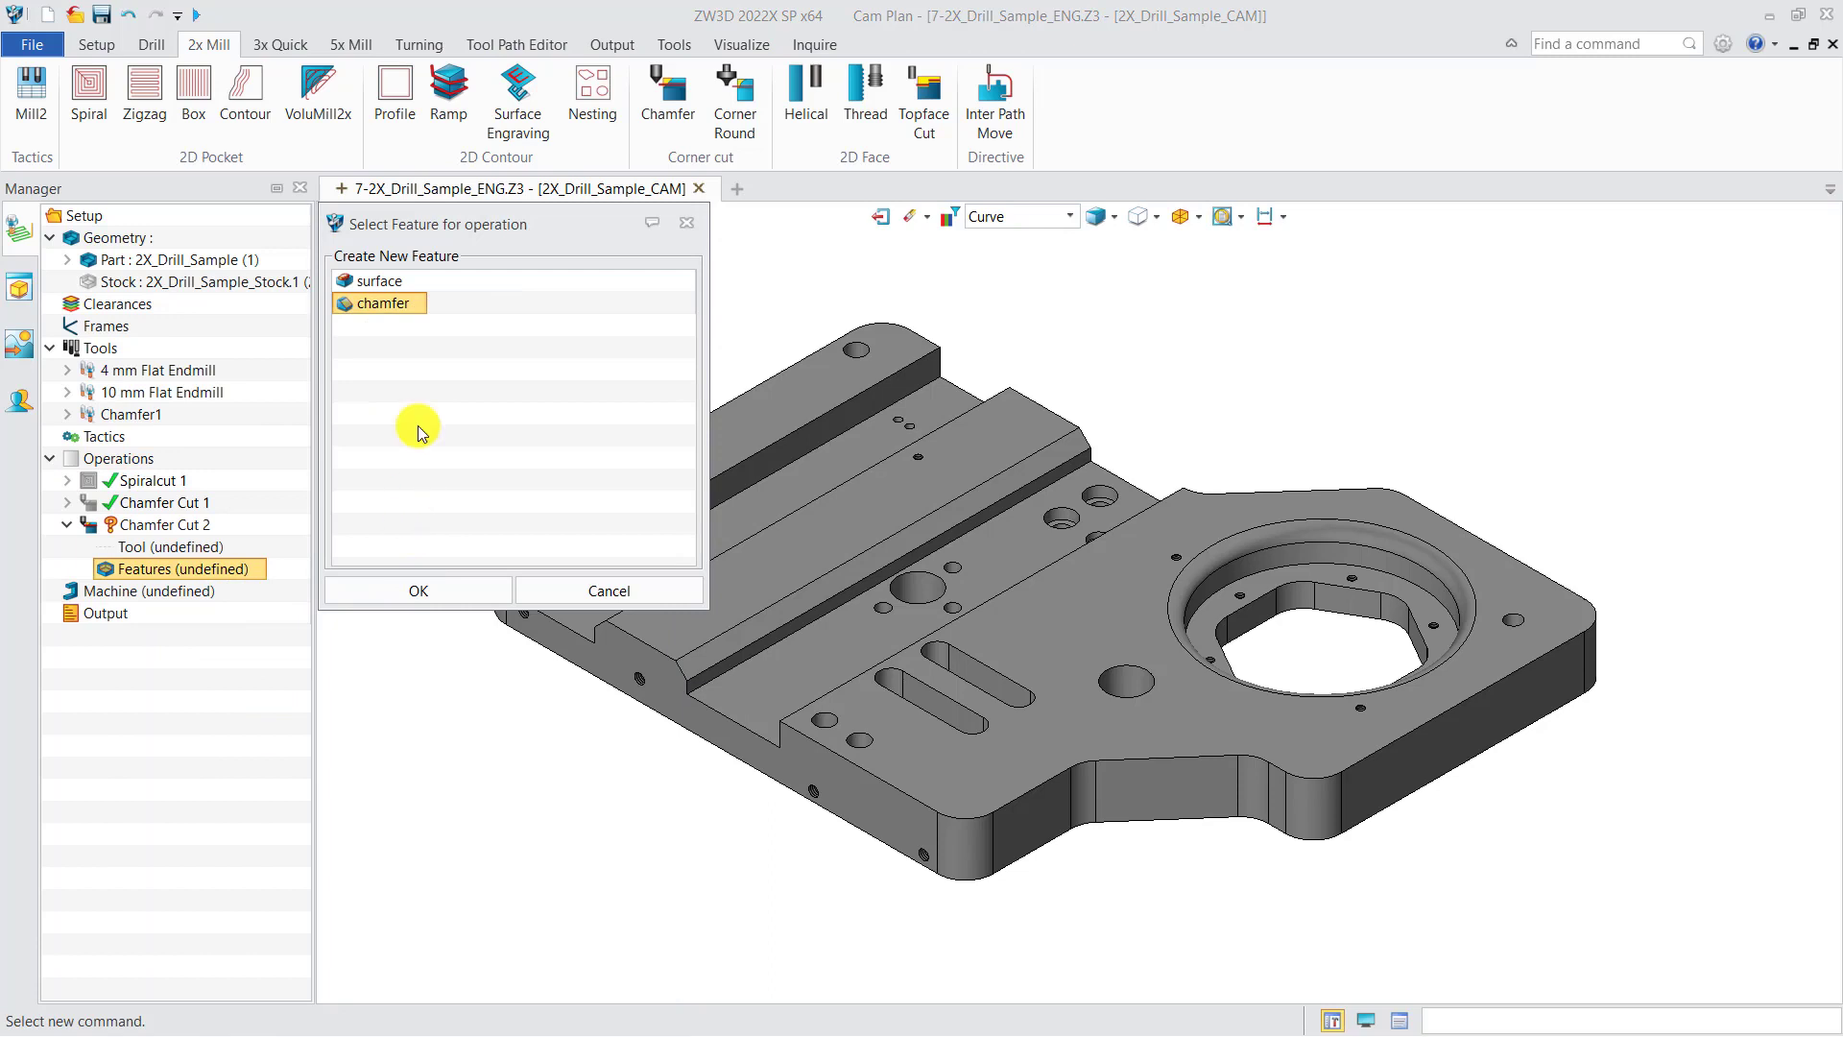
{"action": "left_click", "coordinate": [414, 590]}
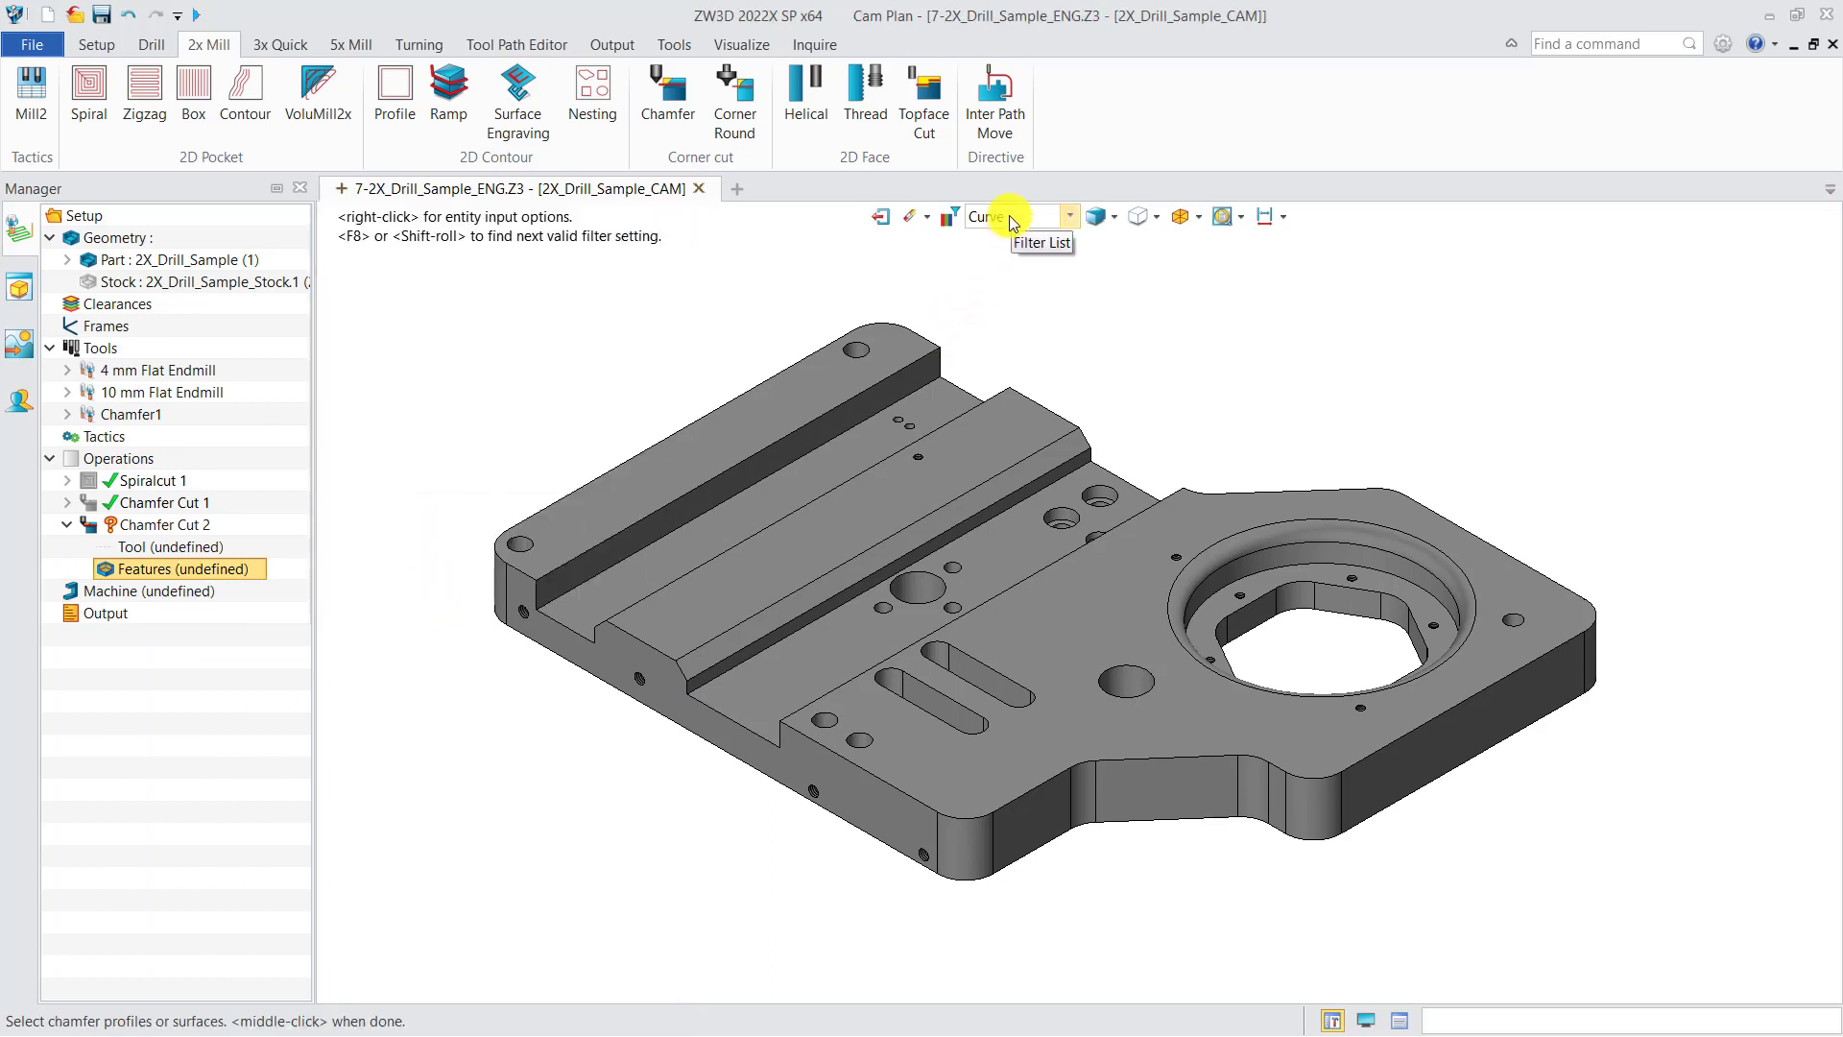
{"action": "left_click", "coordinate": [945, 526]}
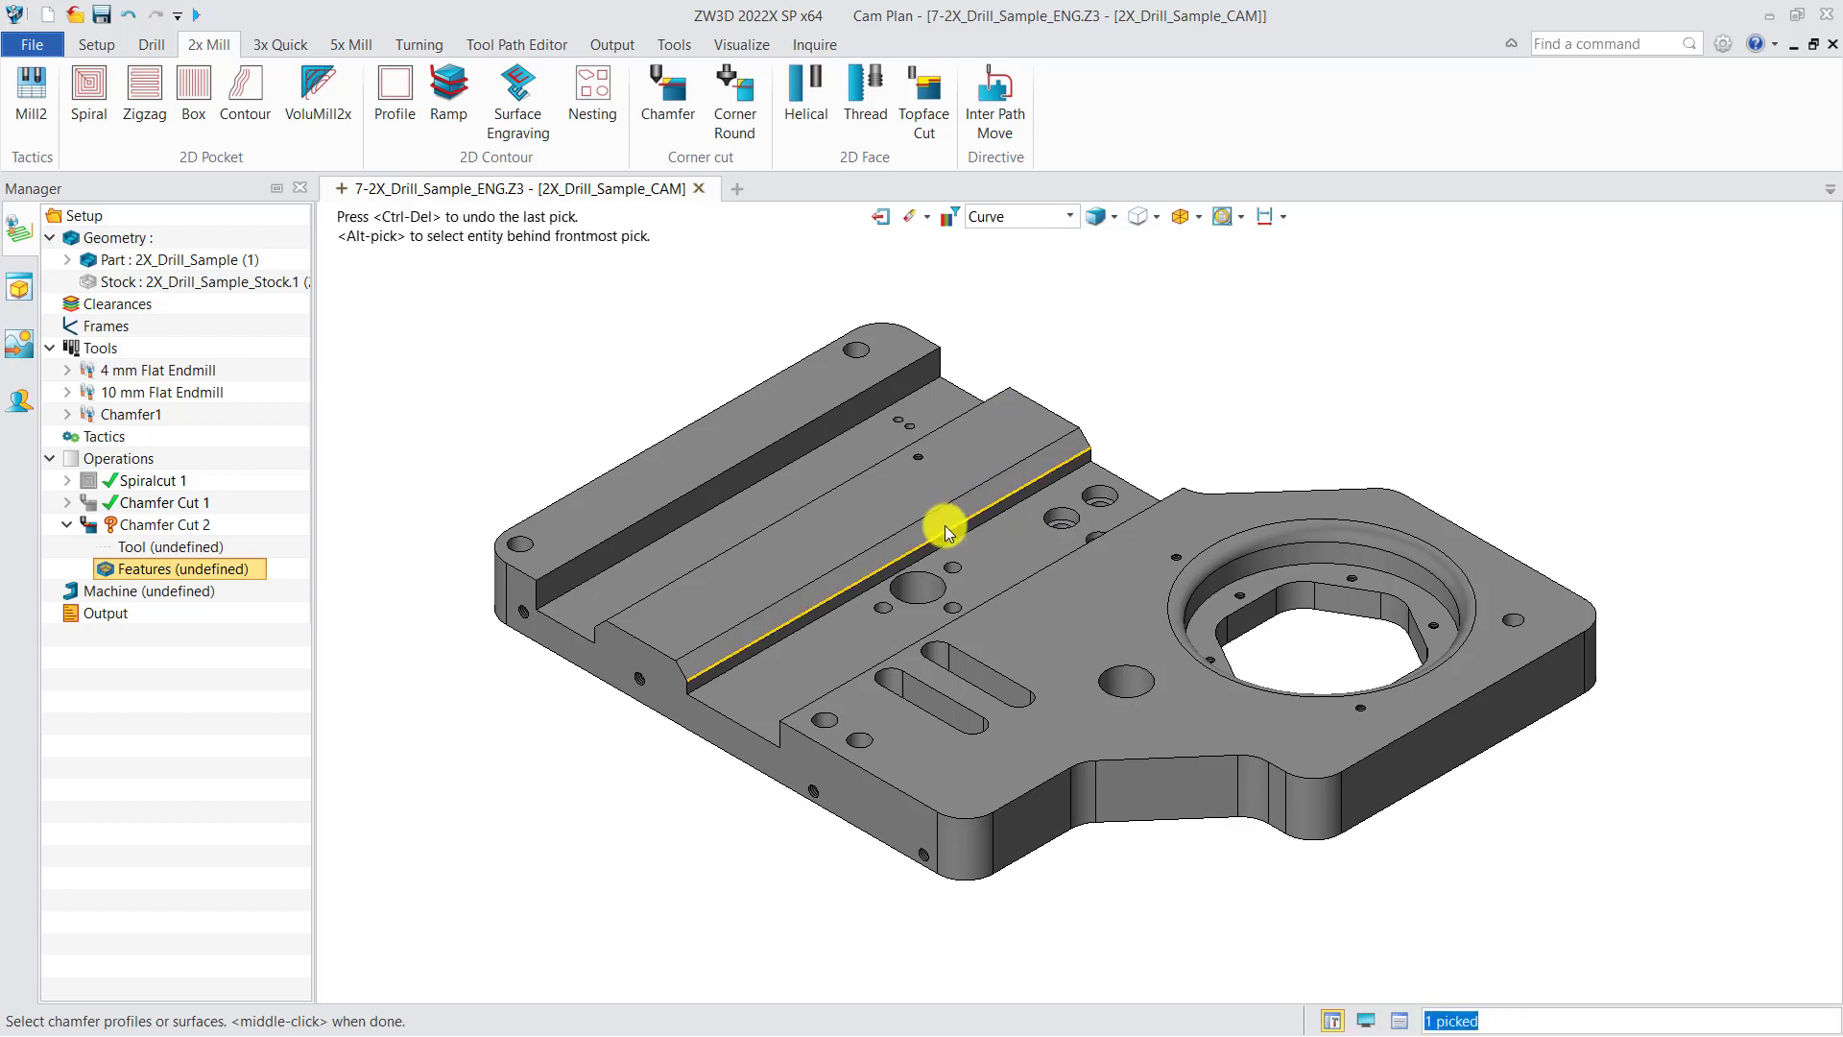
{"action": "middle_click", "coordinate": [1006, 353]}
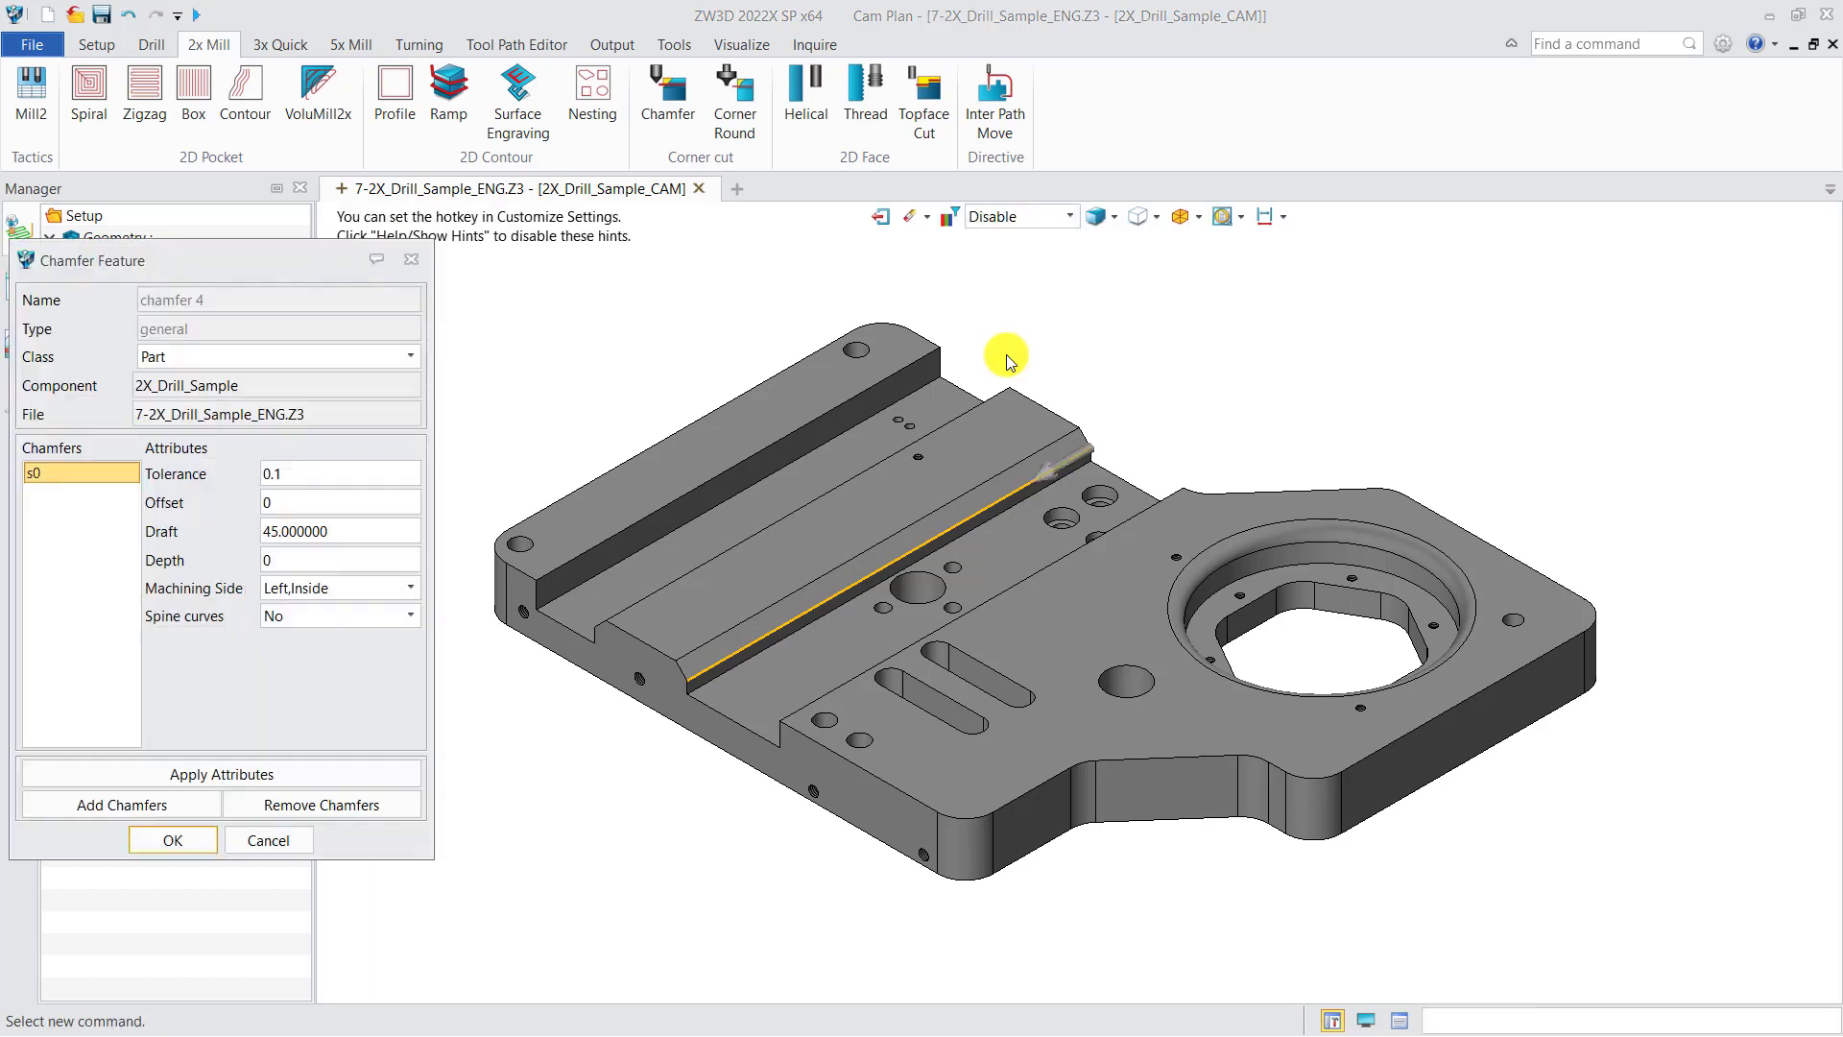
{"action": "left_click", "coordinate": [182, 840]}
Step: Assign the Chamfer1 tool to Chamfer Cut 2
{"action": "right_click", "coordinate": [211, 546]}
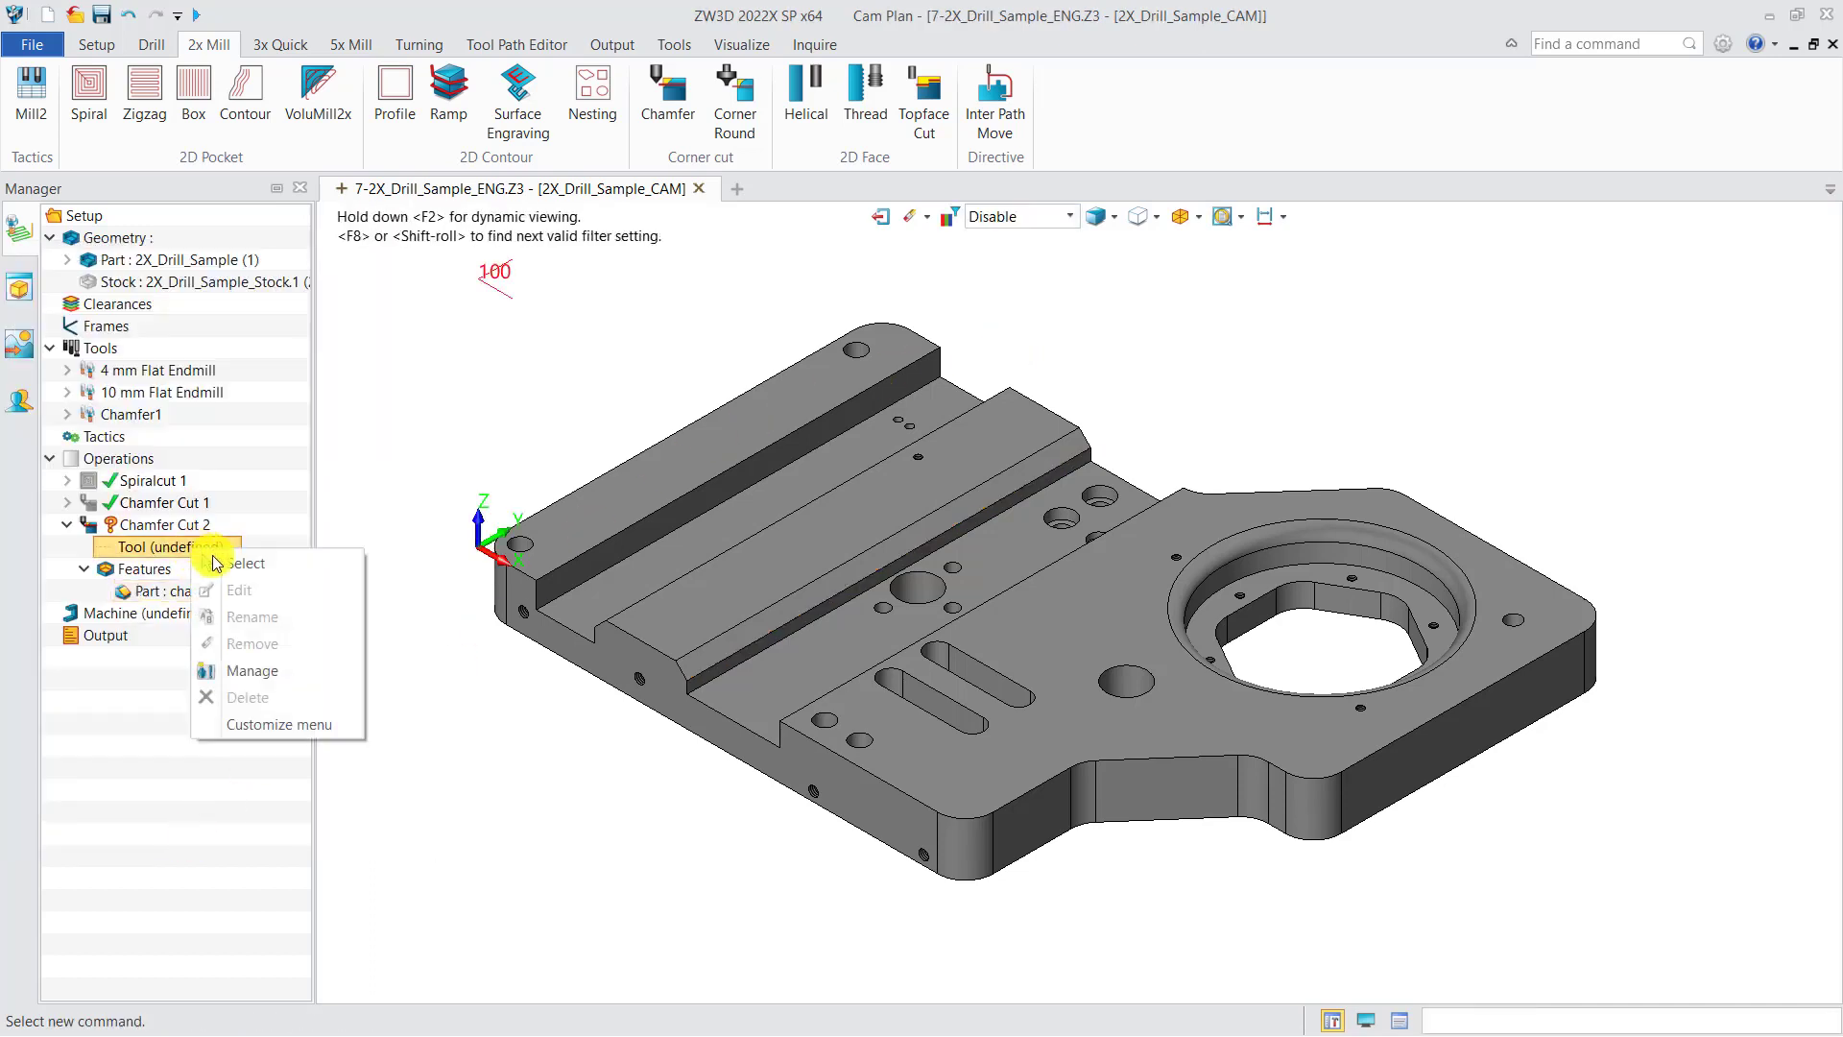
{"action": "left_click", "coordinate": [240, 566]}
{"action": "double_click", "coordinate": [291, 632]}
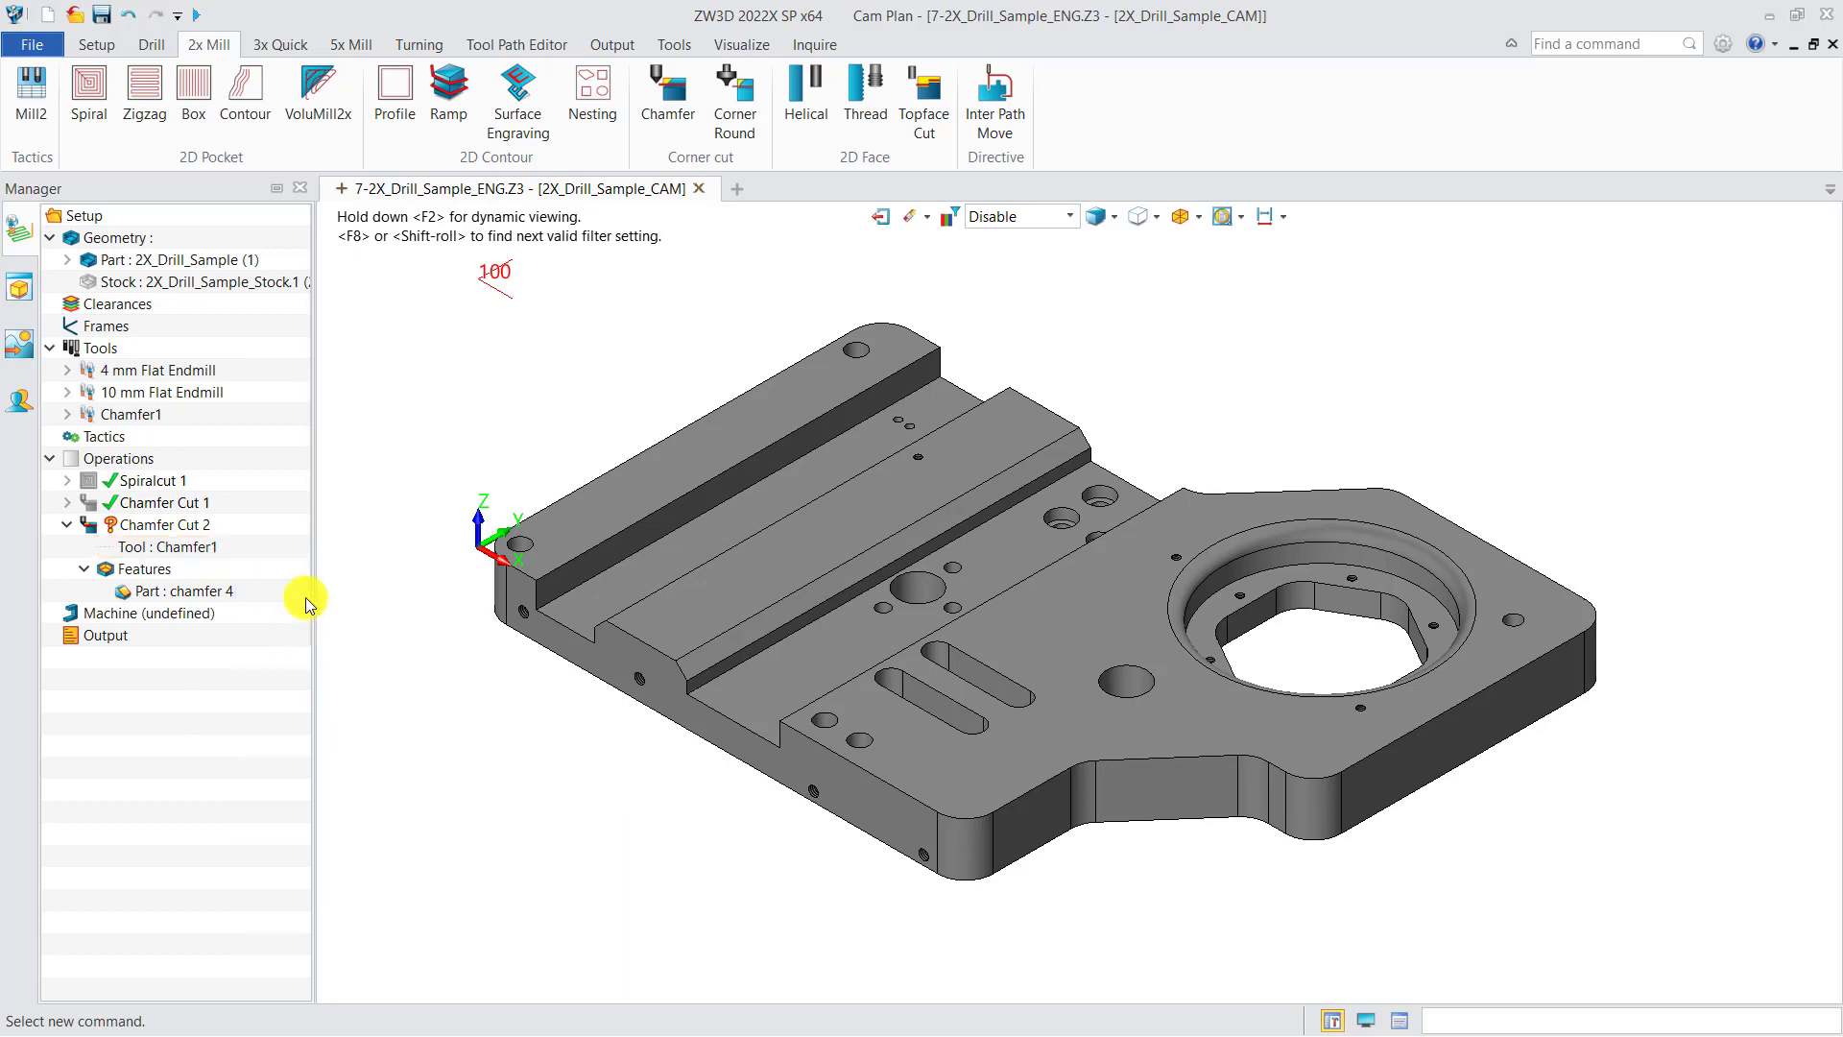
Step: Calculate the Chamfer Cut 2 toolpath
{"action": "right_click", "coordinate": [170, 526]}
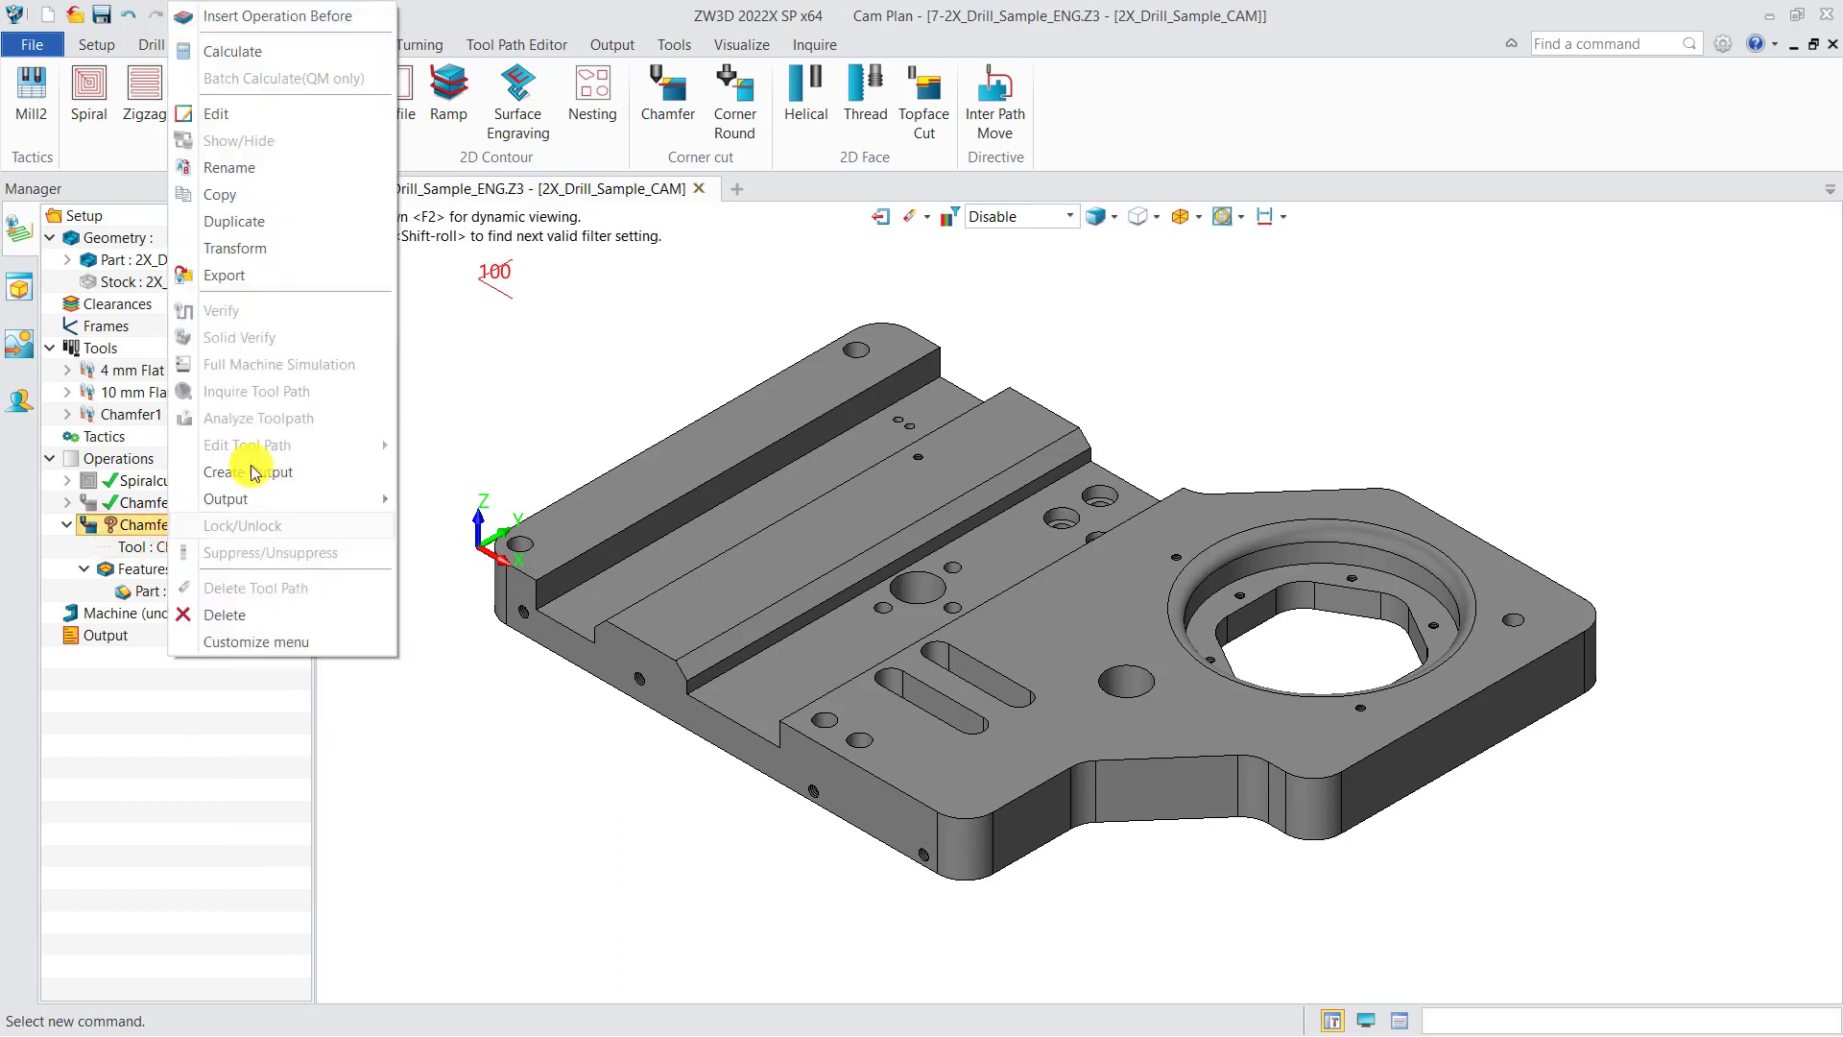
{"action": "left_click", "coordinate": [242, 53]}
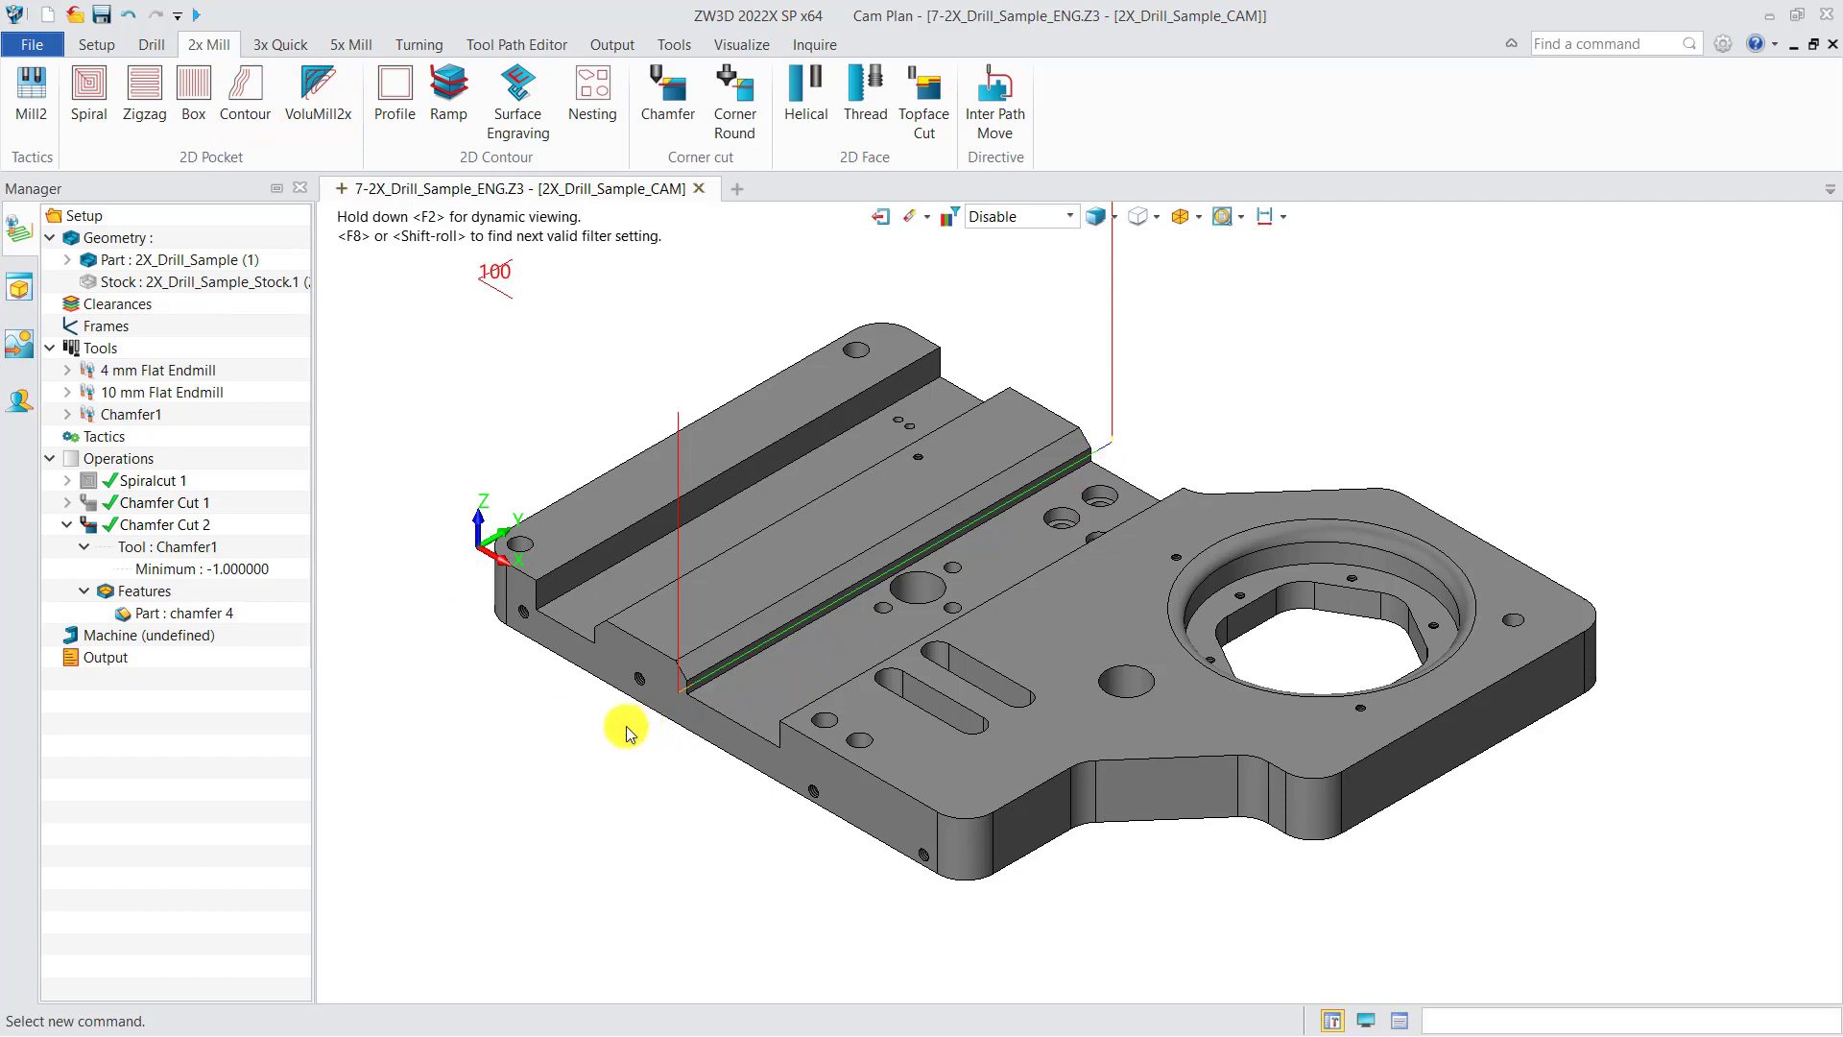
Step: Insert another Chamfer operation under Operations
{"action": "right_click", "coordinate": [144, 459]}
{"action": "left_click", "coordinate": [230, 477]}
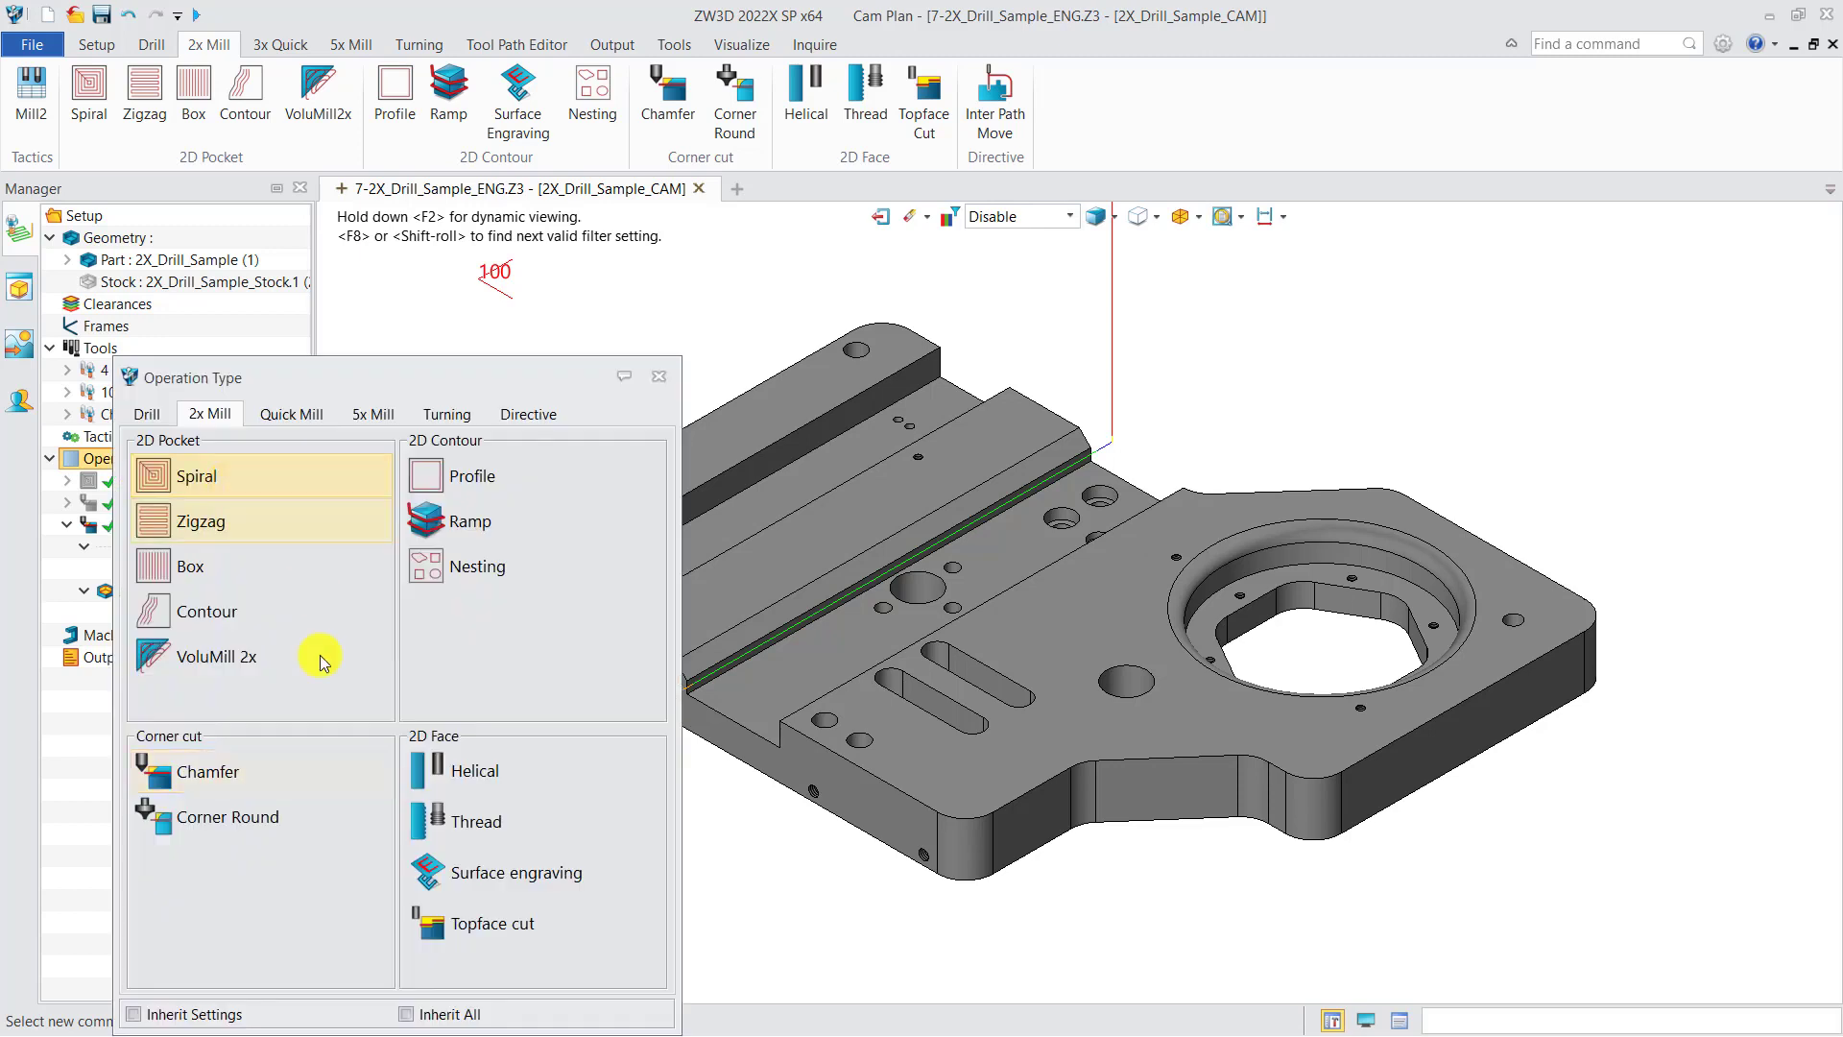
{"action": "double_click", "coordinate": [234, 769]}
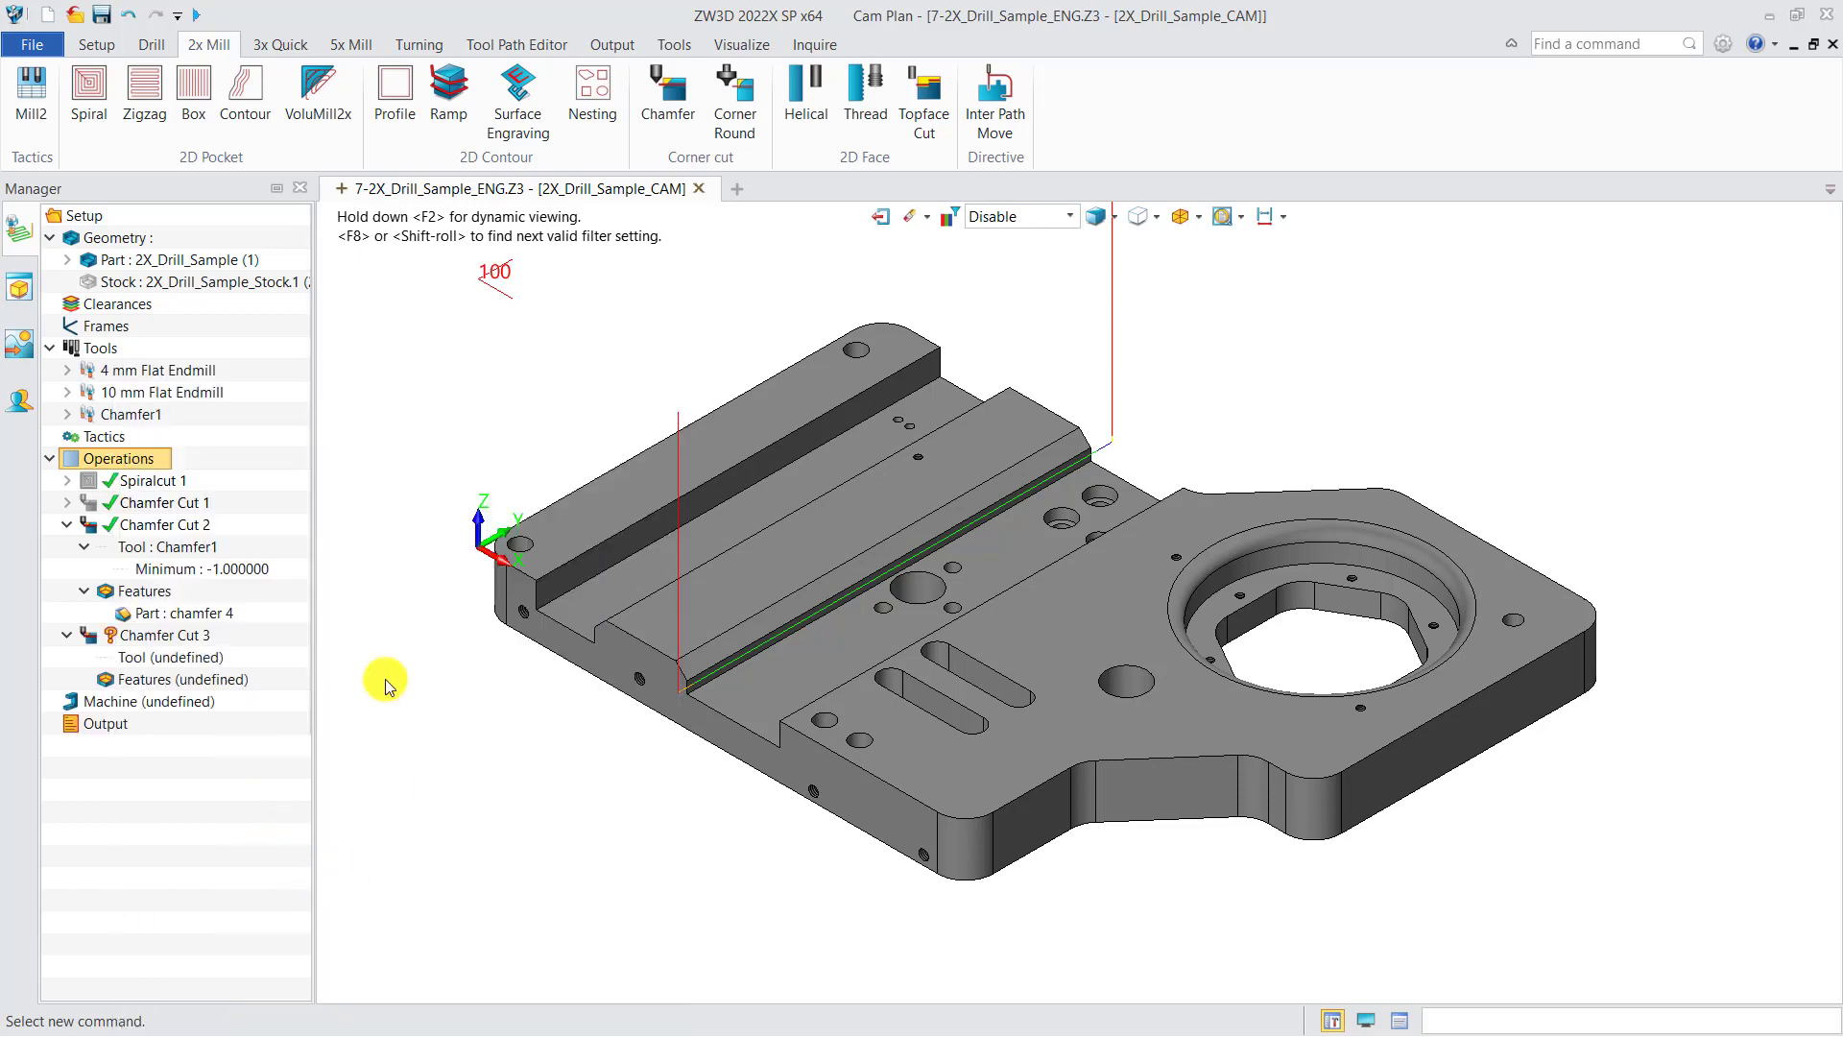
Step: Create a chamfer feature for Chamfer Cut 3 by picking the chamfered face with the Surface filter
{"action": "right_click", "coordinate": [197, 679]}
{"action": "left_click", "coordinate": [223, 702]}
{"action": "left_click", "coordinate": [417, 562]}
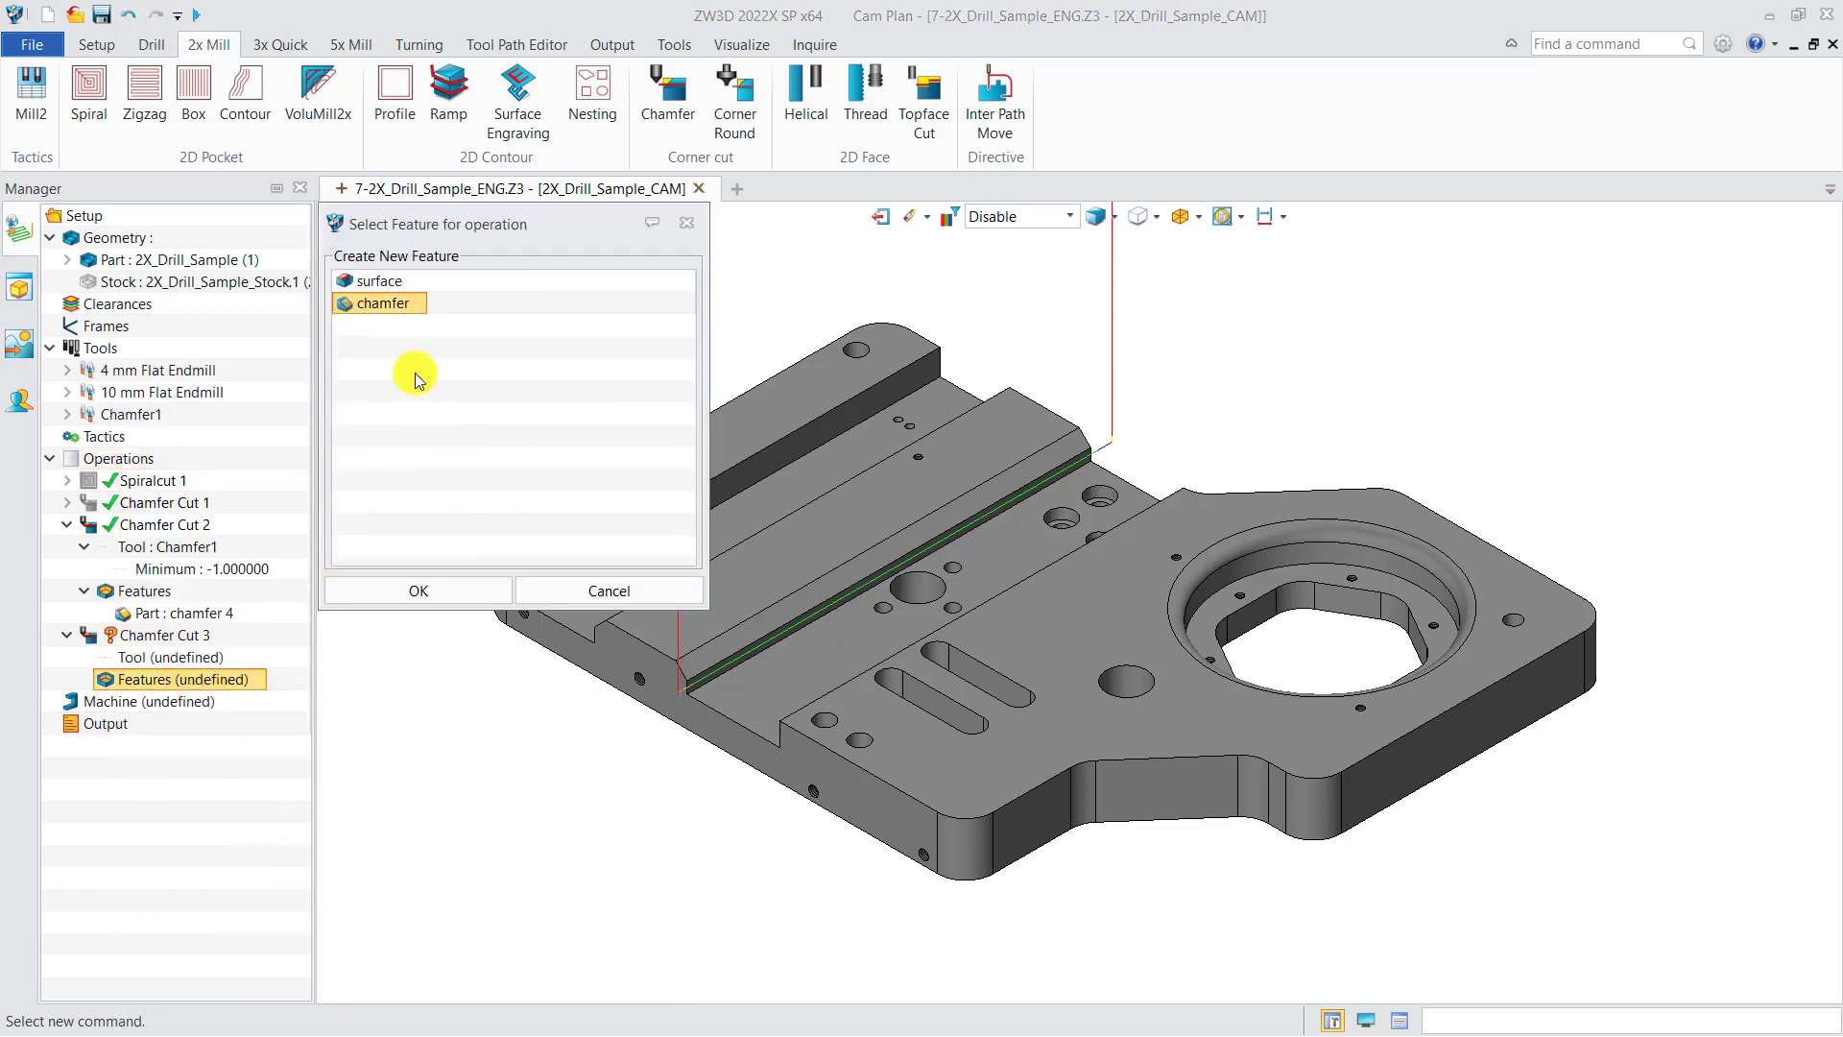
{"action": "left_click", "coordinate": [465, 589]}
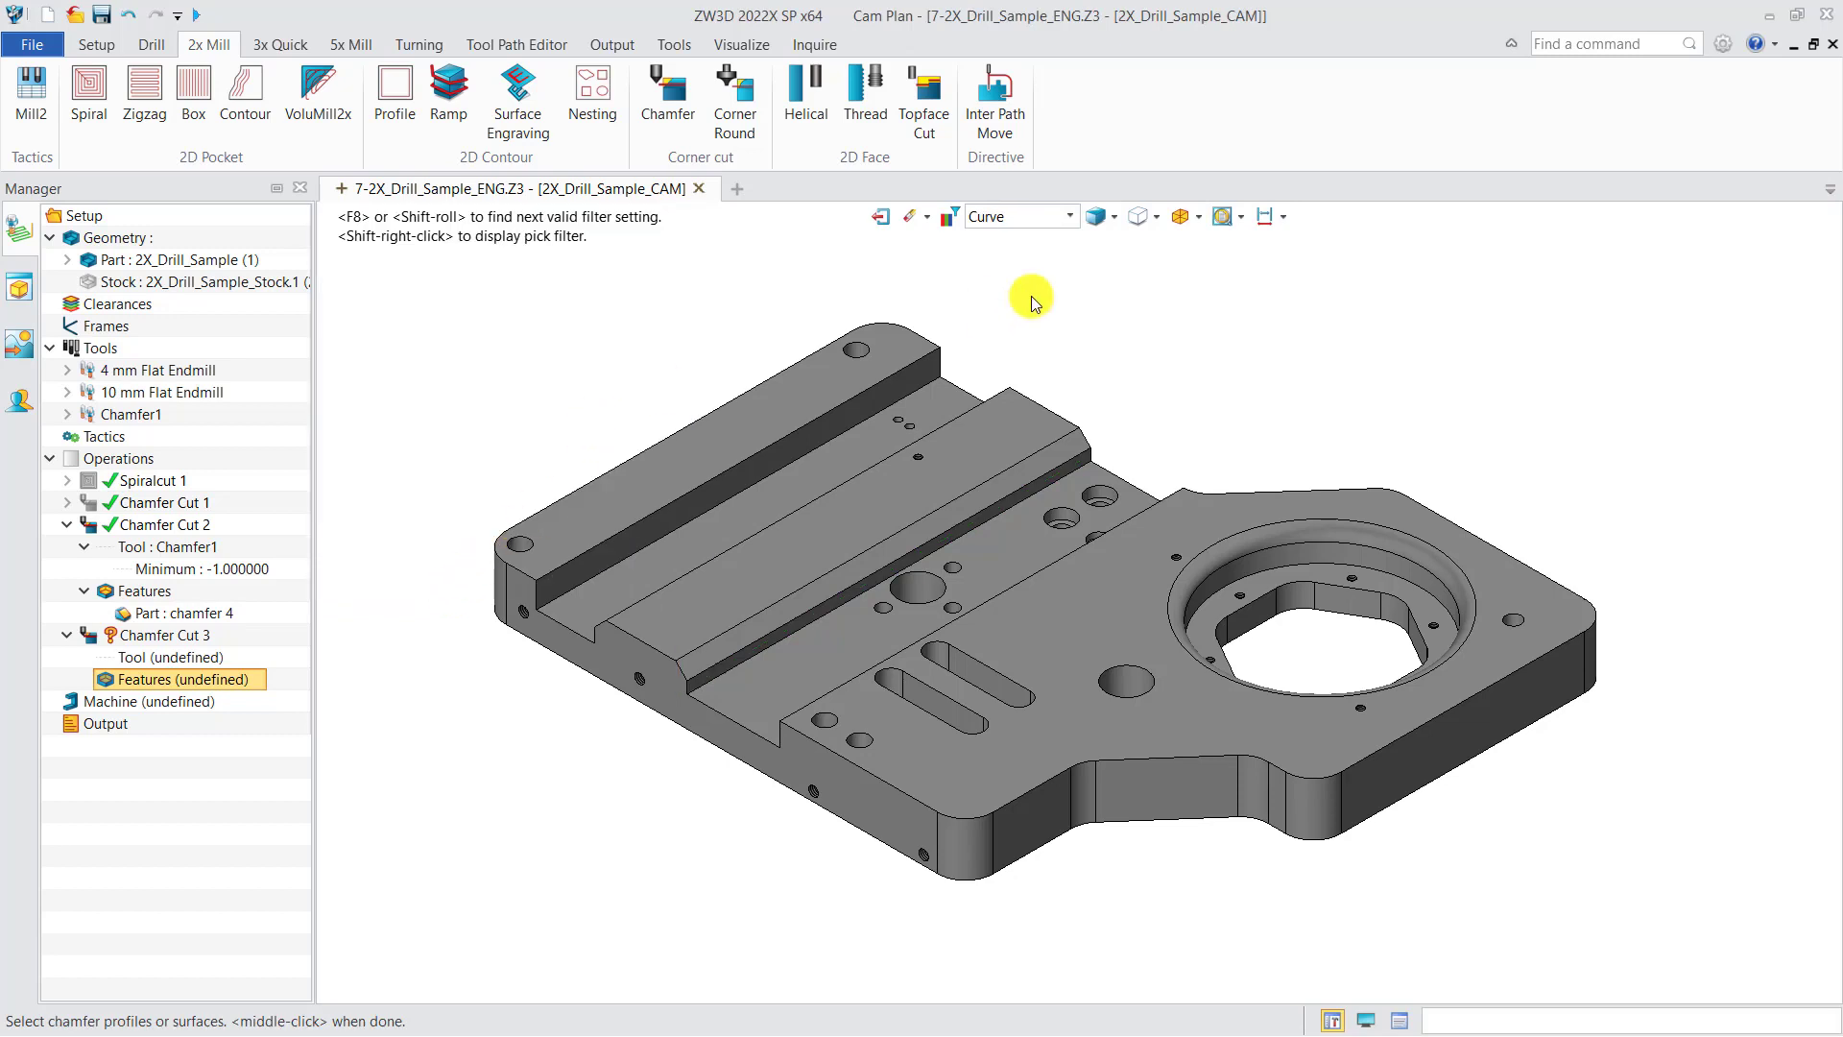
{"action": "left_click", "coordinate": [1023, 216]}
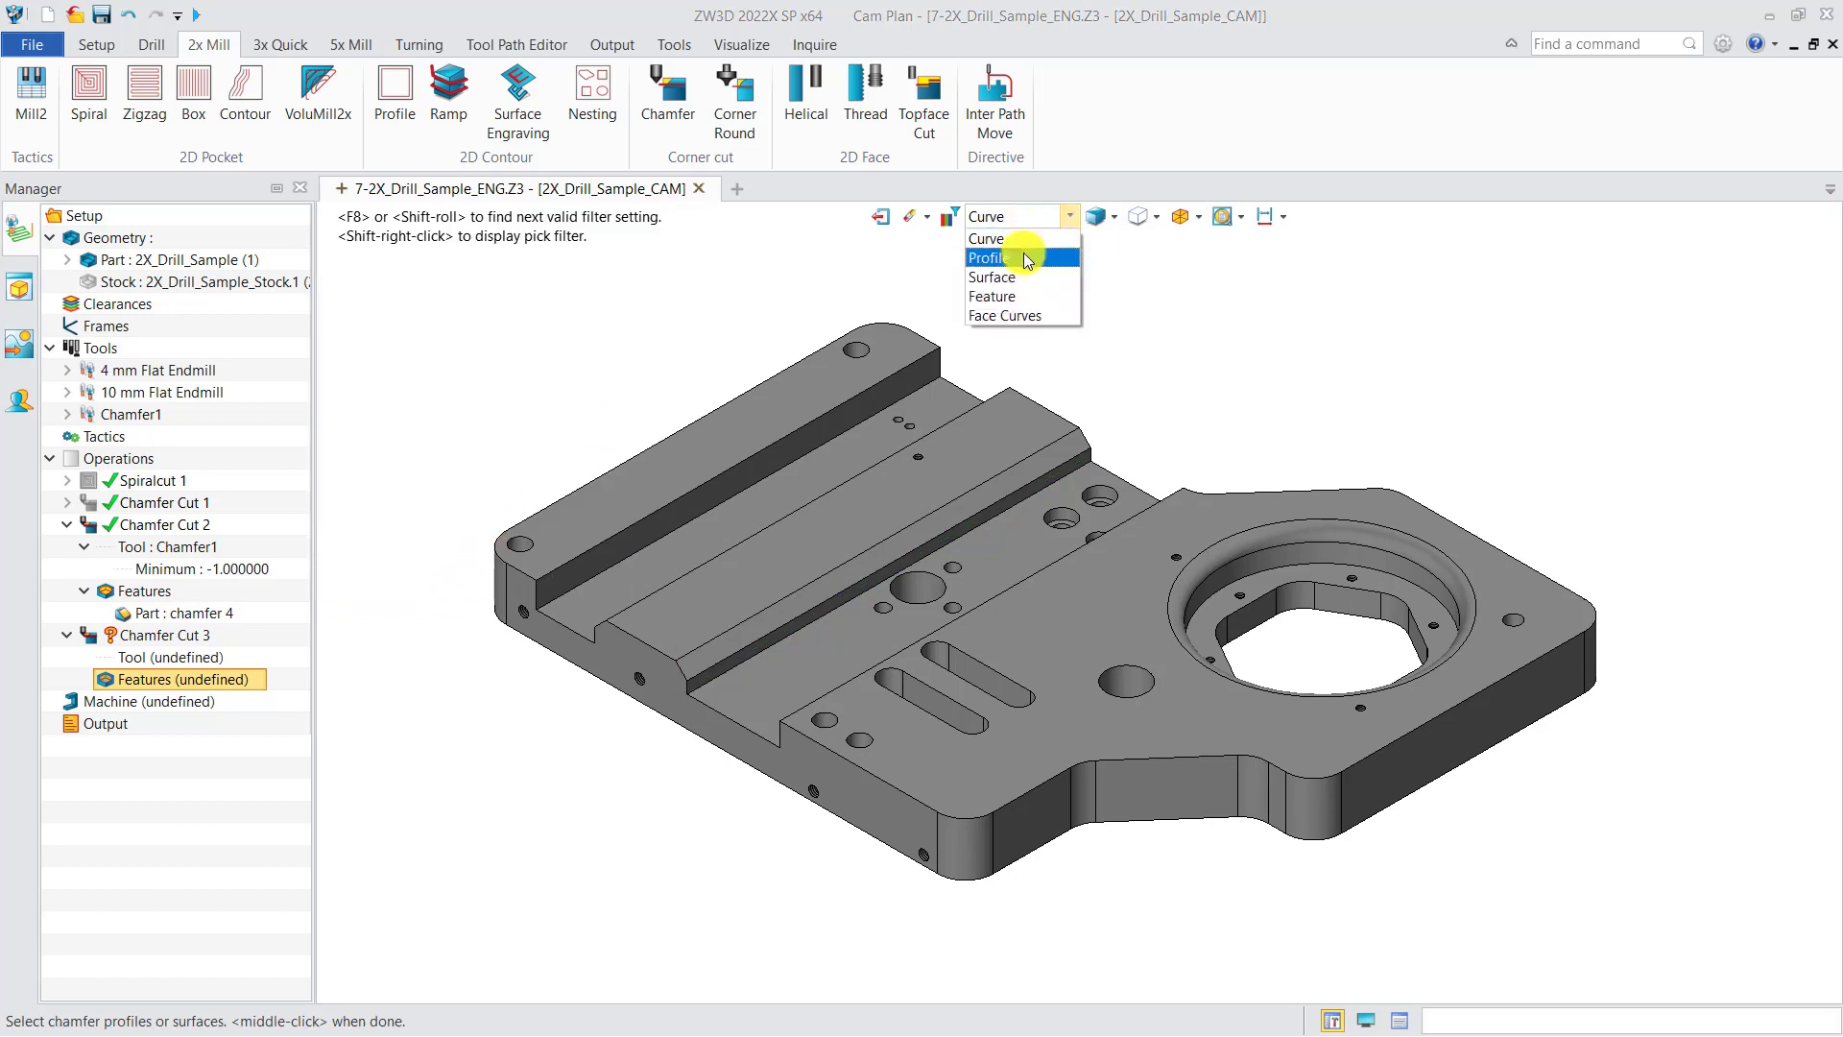
{"action": "left_click", "coordinate": [1029, 277]}
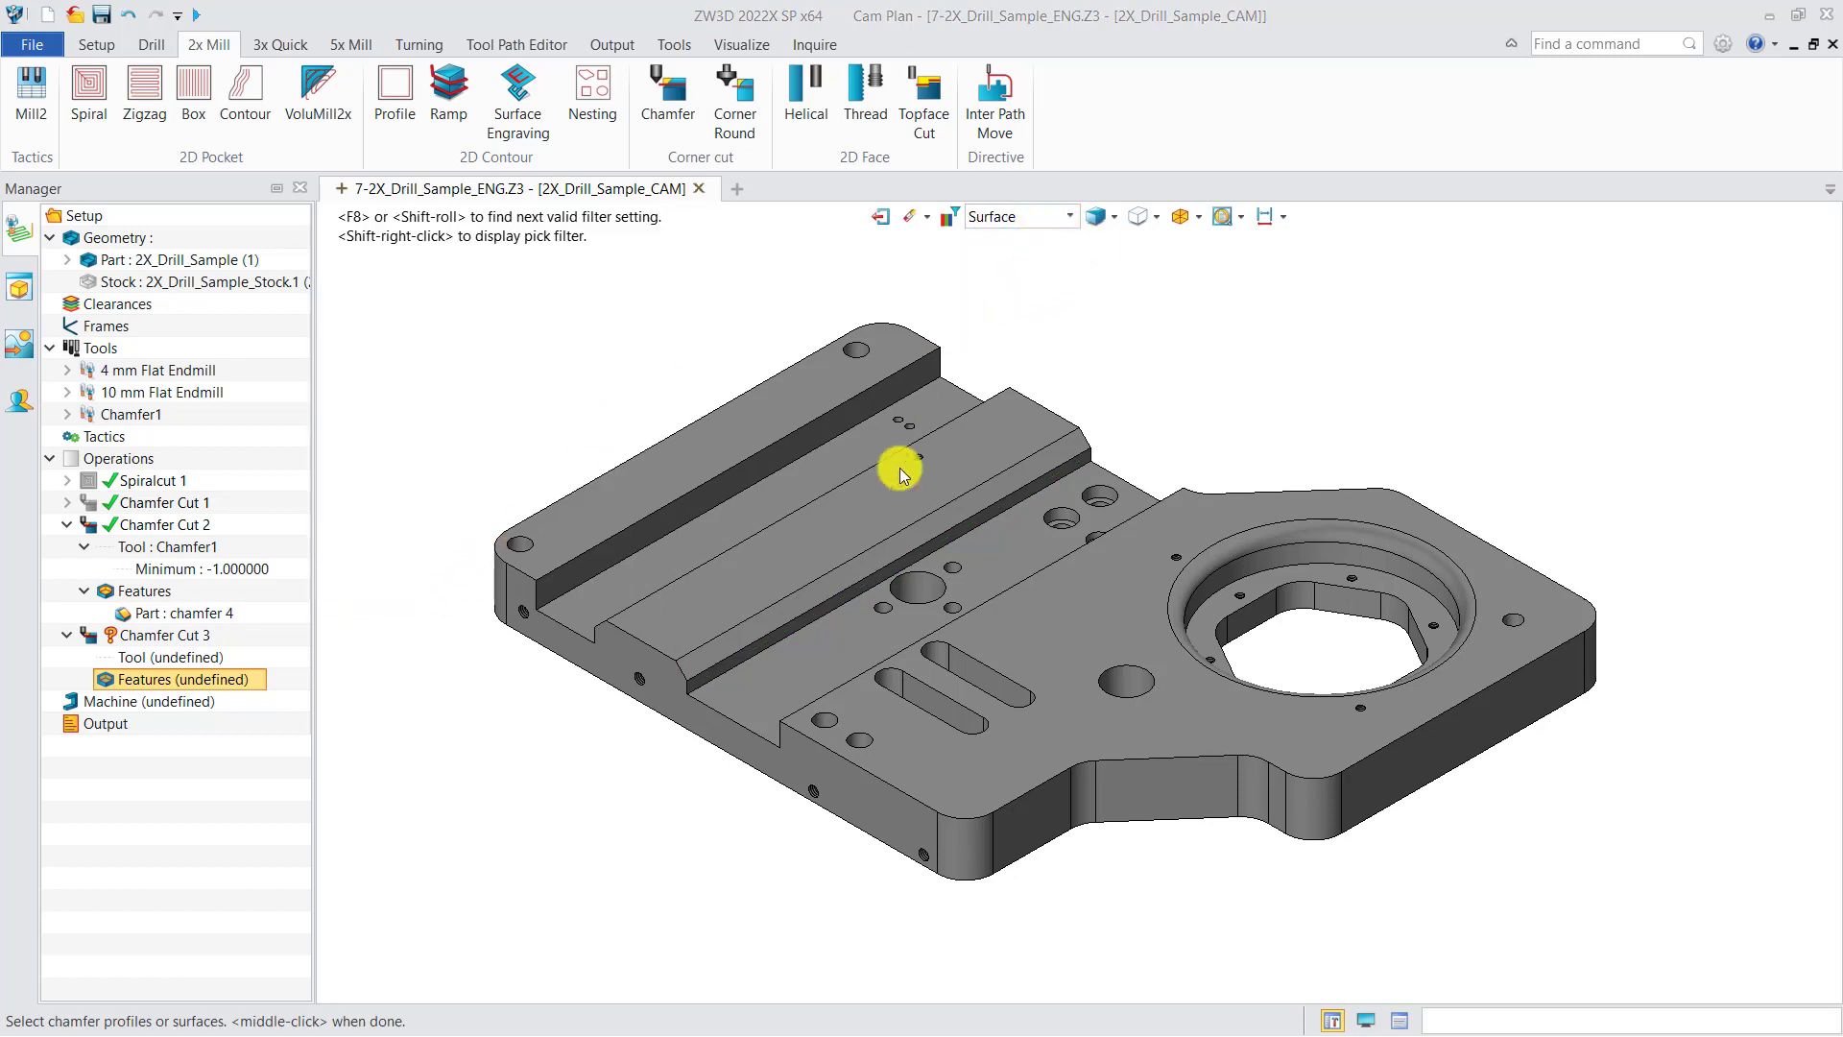
{"action": "left_click", "coordinate": [867, 567]}
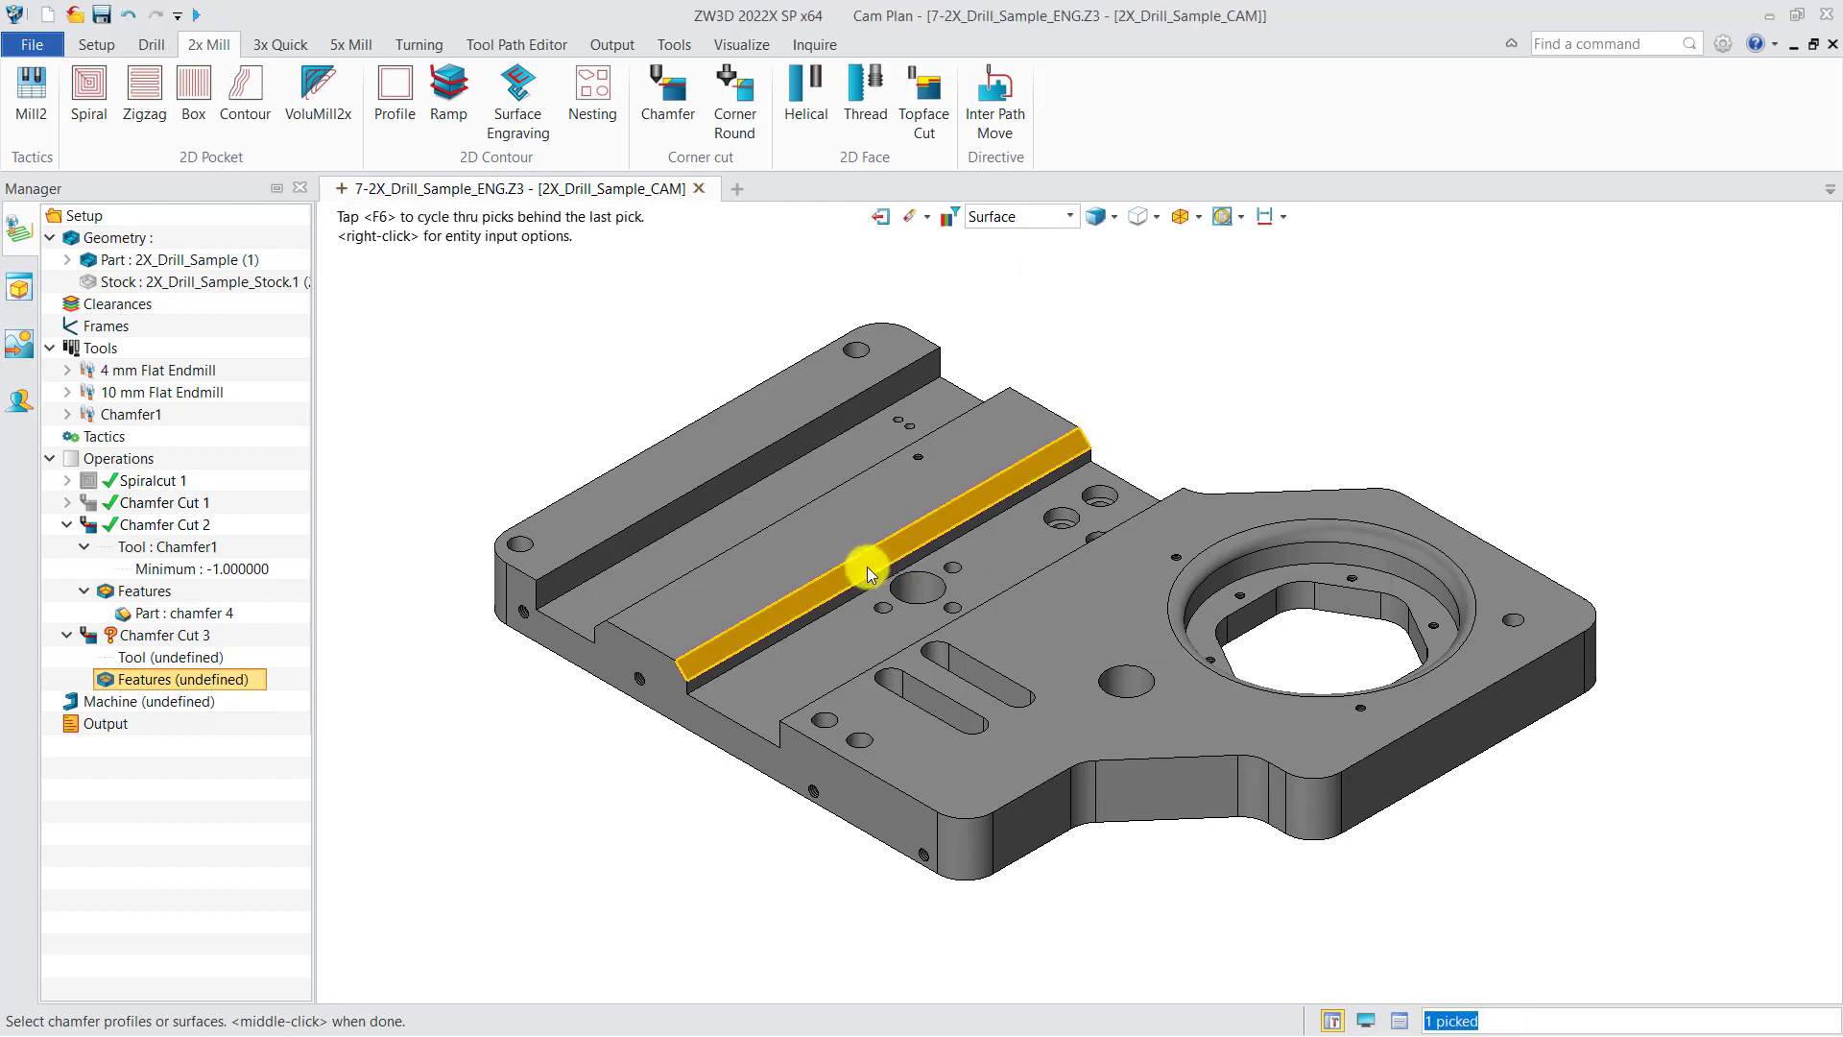
{"action": "middle_click", "coordinate": [1106, 417]}
{"action": "left_click", "coordinate": [201, 811]}
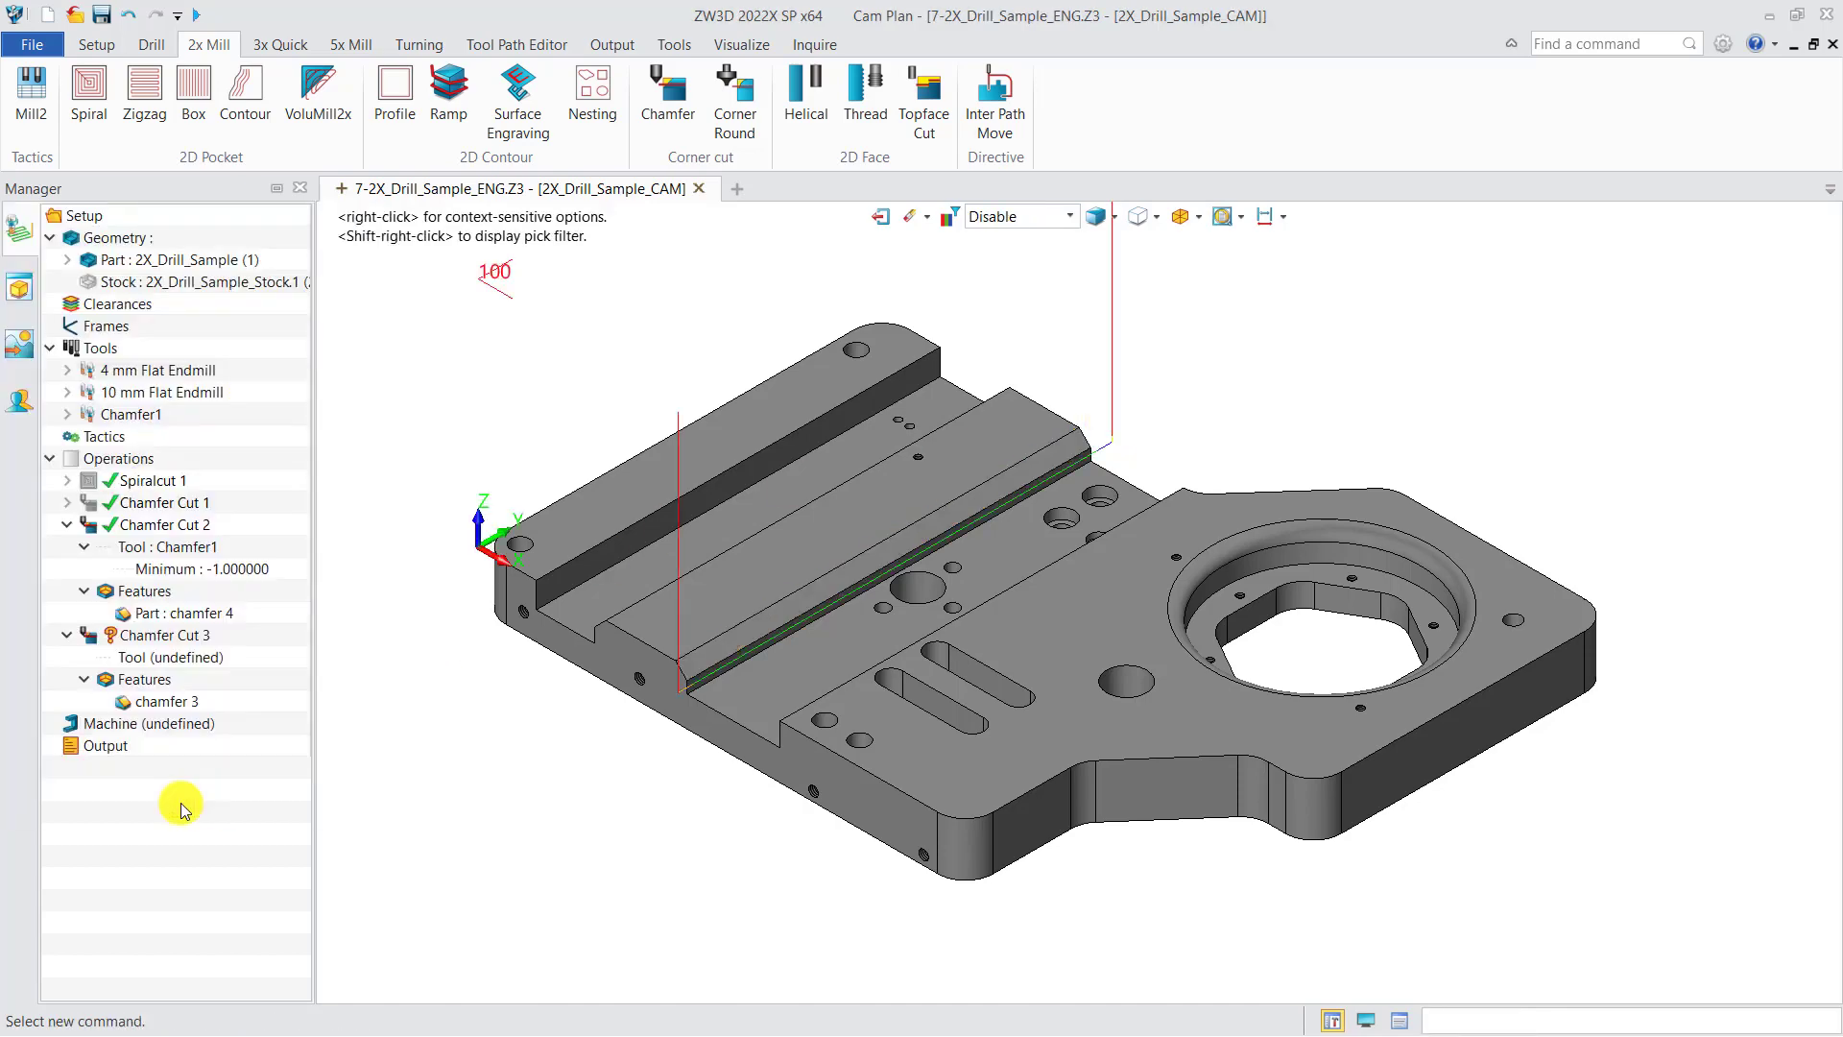
Step: Assign the Chamfer1 tool to Chamfer Cut 3
{"action": "right_click", "coordinate": [185, 666]}
{"action": "left_click", "coordinate": [226, 677]}
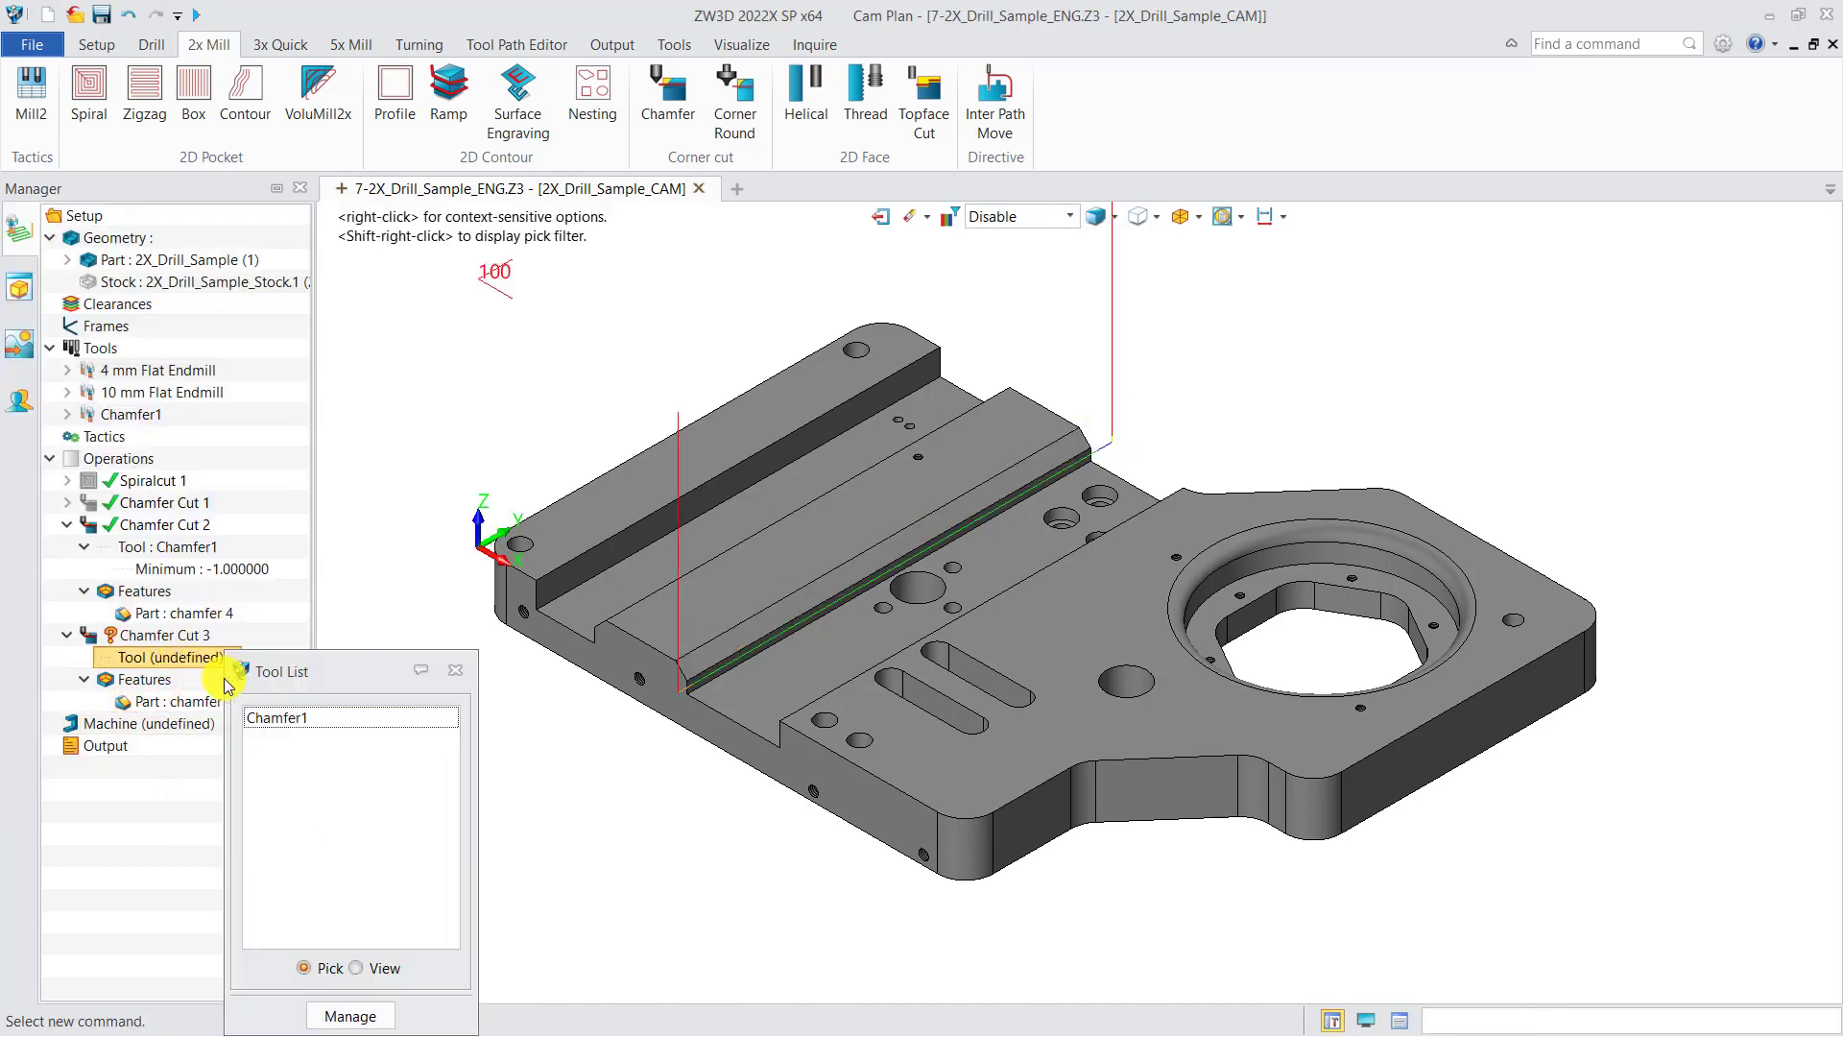
{"action": "double_click", "coordinate": [272, 727]}
Step: Hide the Chamfer Cut 2 toolpath and calculate Chamfer Cut 3
{"action": "left_click", "coordinate": [98, 531]}
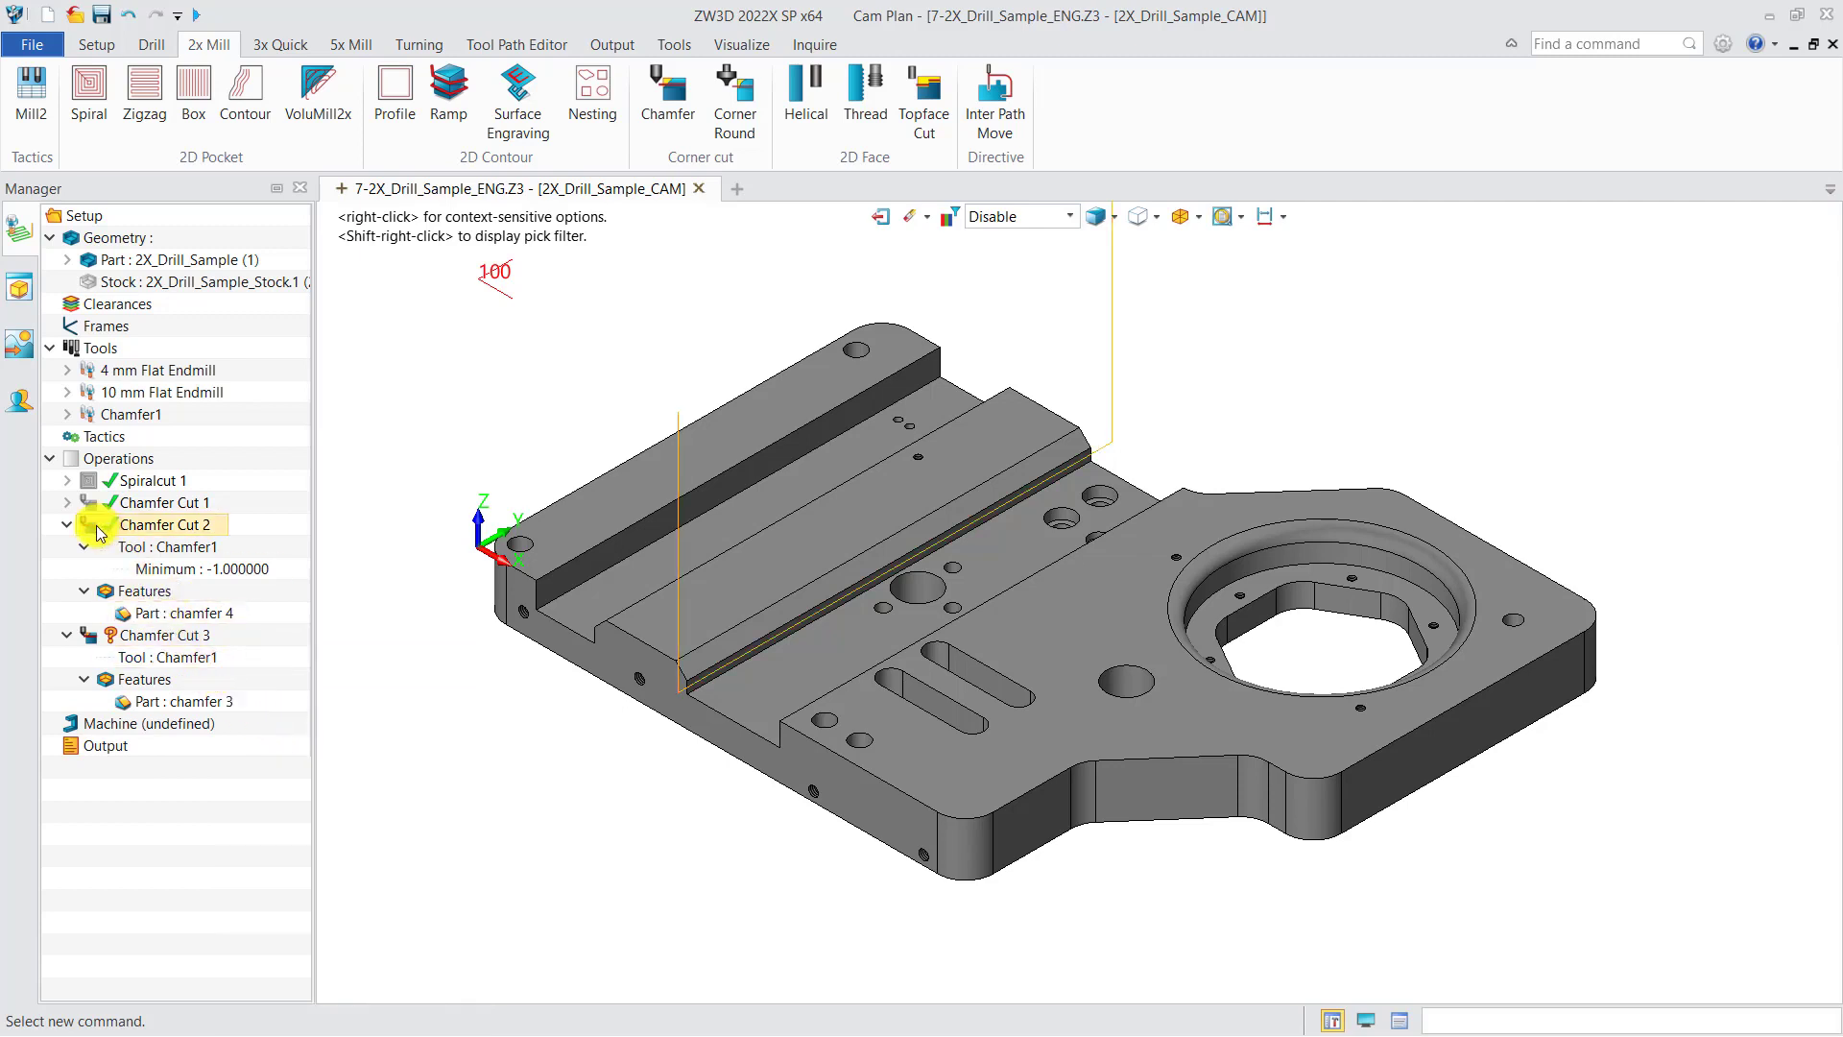
{"action": "right_click", "coordinate": [151, 638]}
{"action": "left_click", "coordinate": [247, 67]}
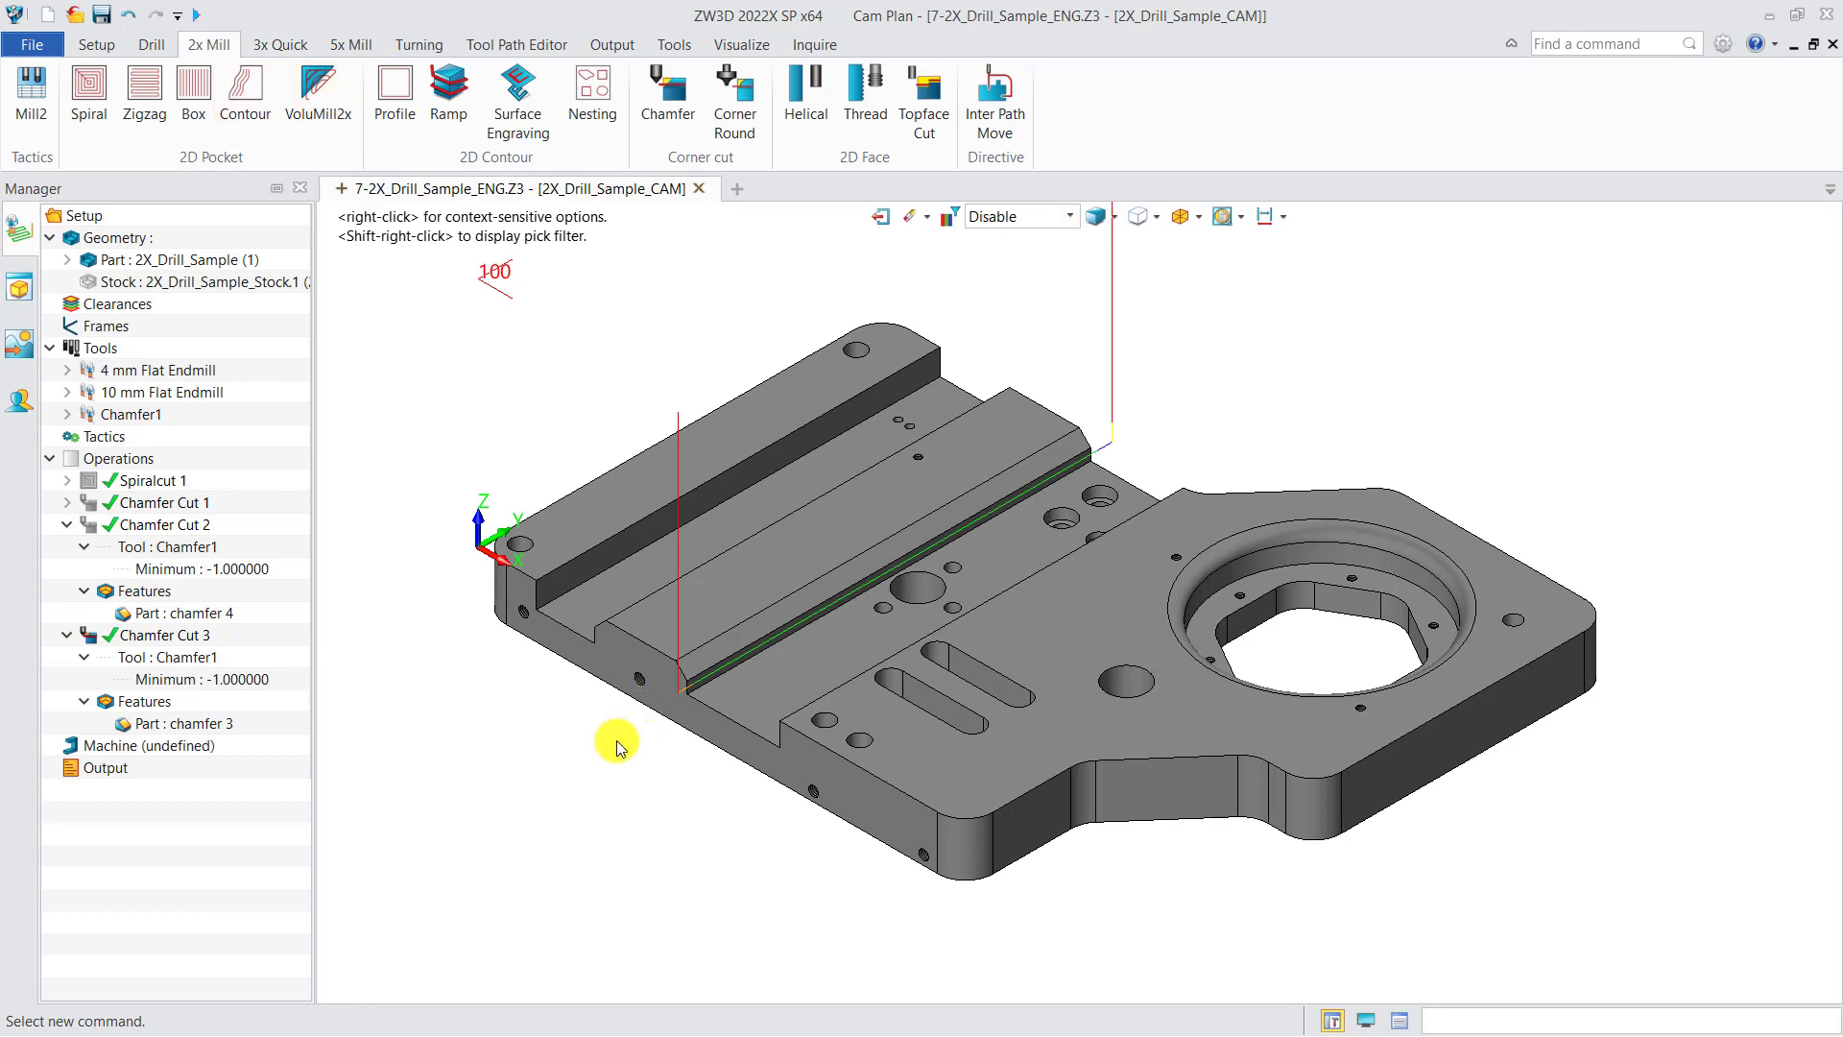
Step: Hide the Chamfer Cut 3 toolpath and insert a fourth Chamfer operation
{"action": "left_click", "coordinate": [91, 635]}
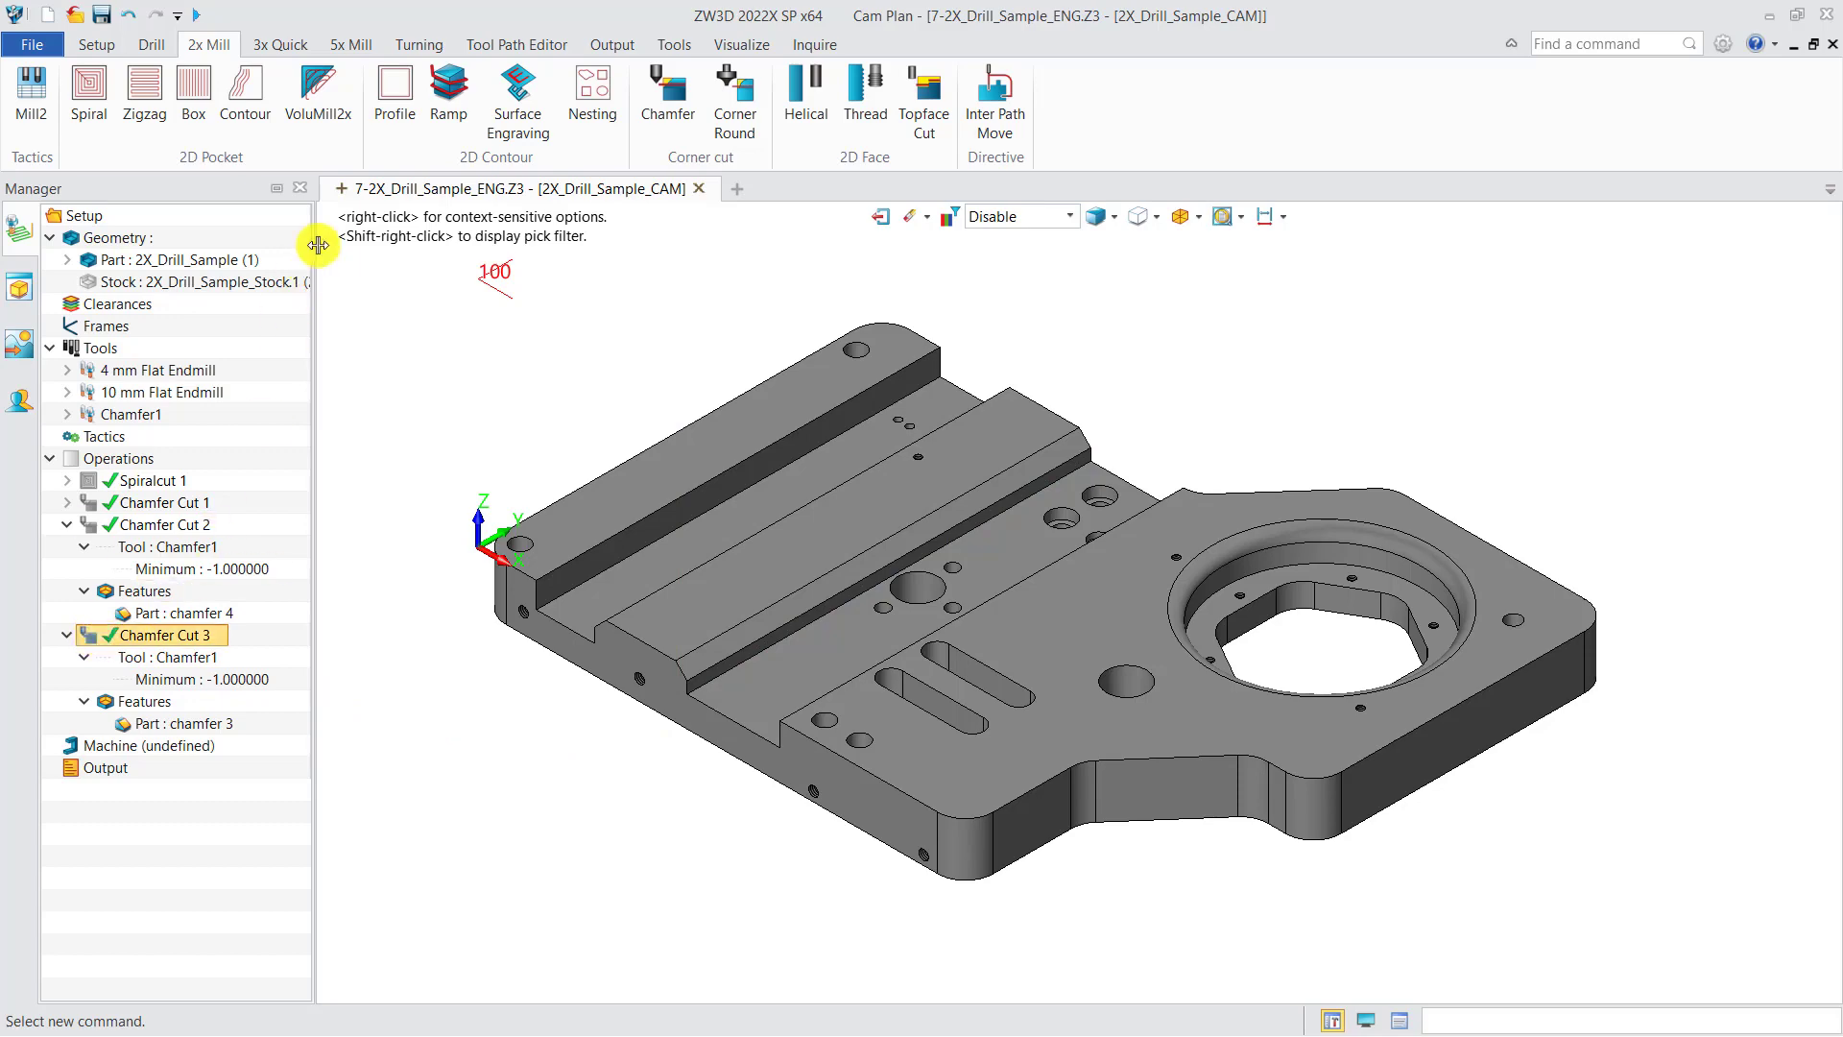
{"action": "right_click", "coordinate": [171, 465]}
{"action": "left_click", "coordinate": [178, 474]}
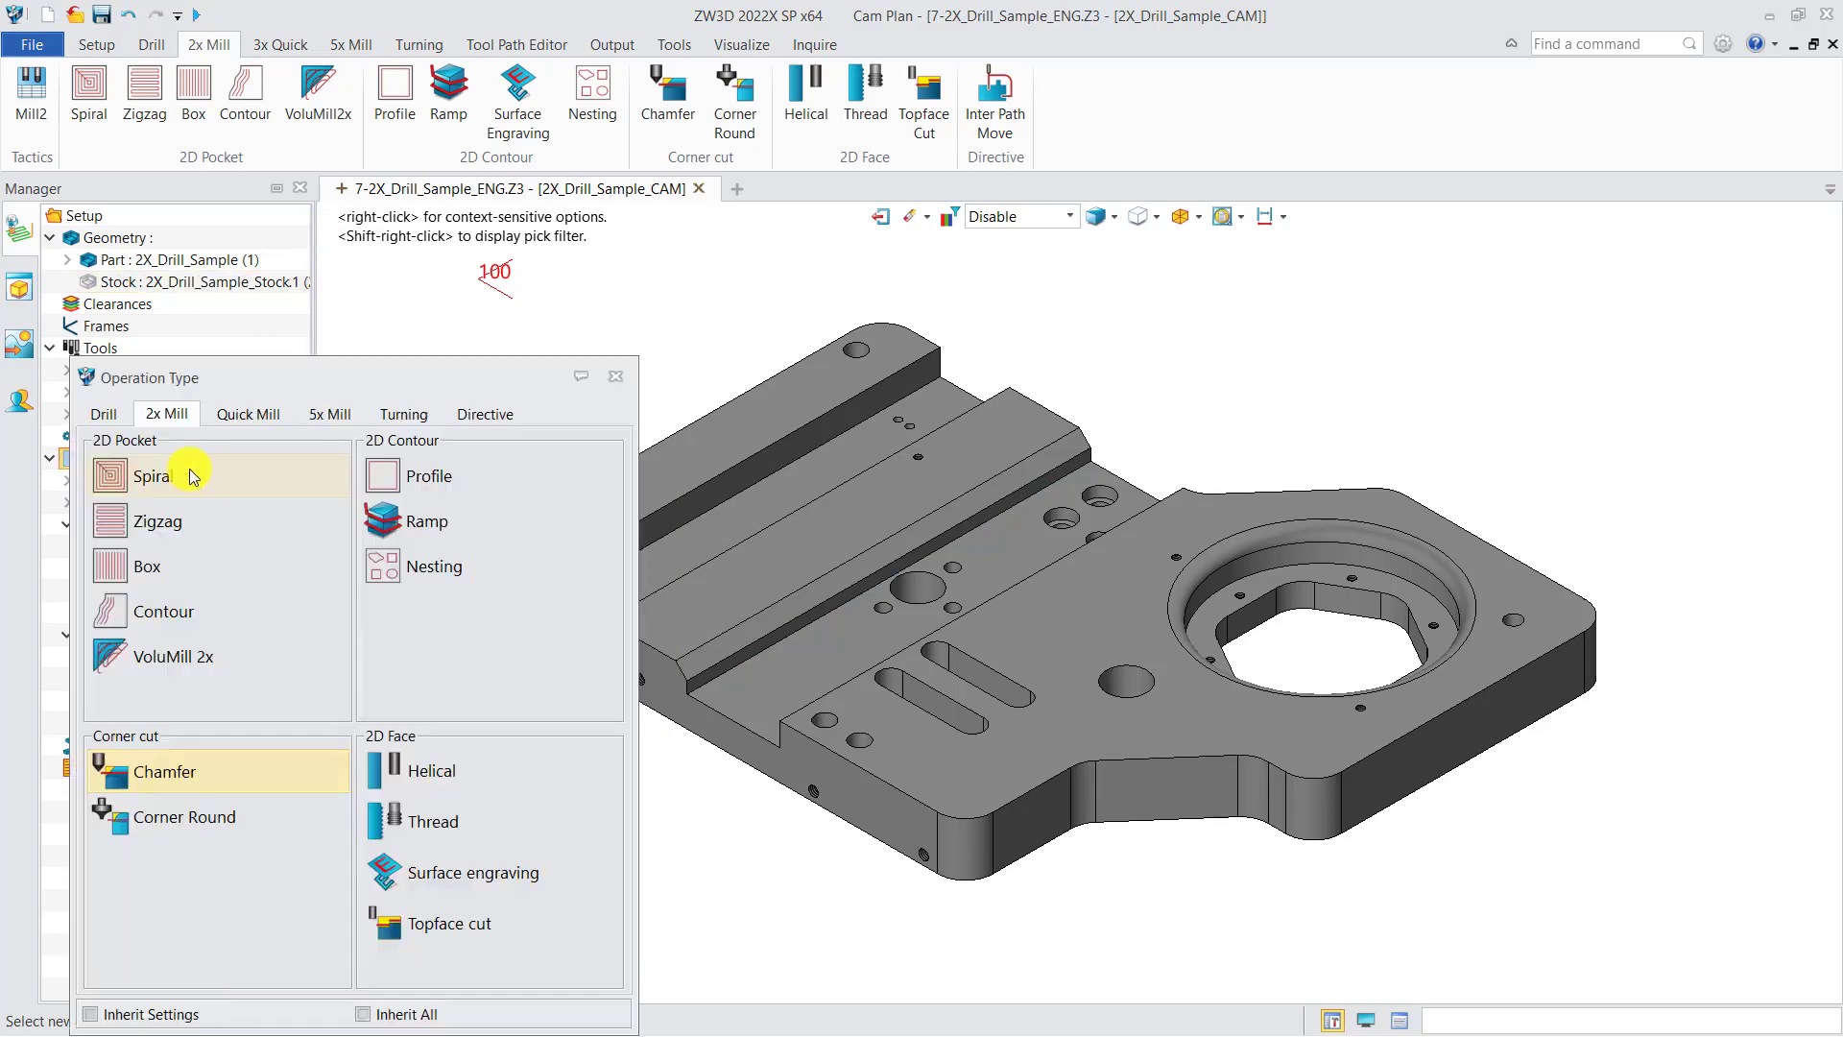
{"action": "double_click", "coordinate": [193, 769]}
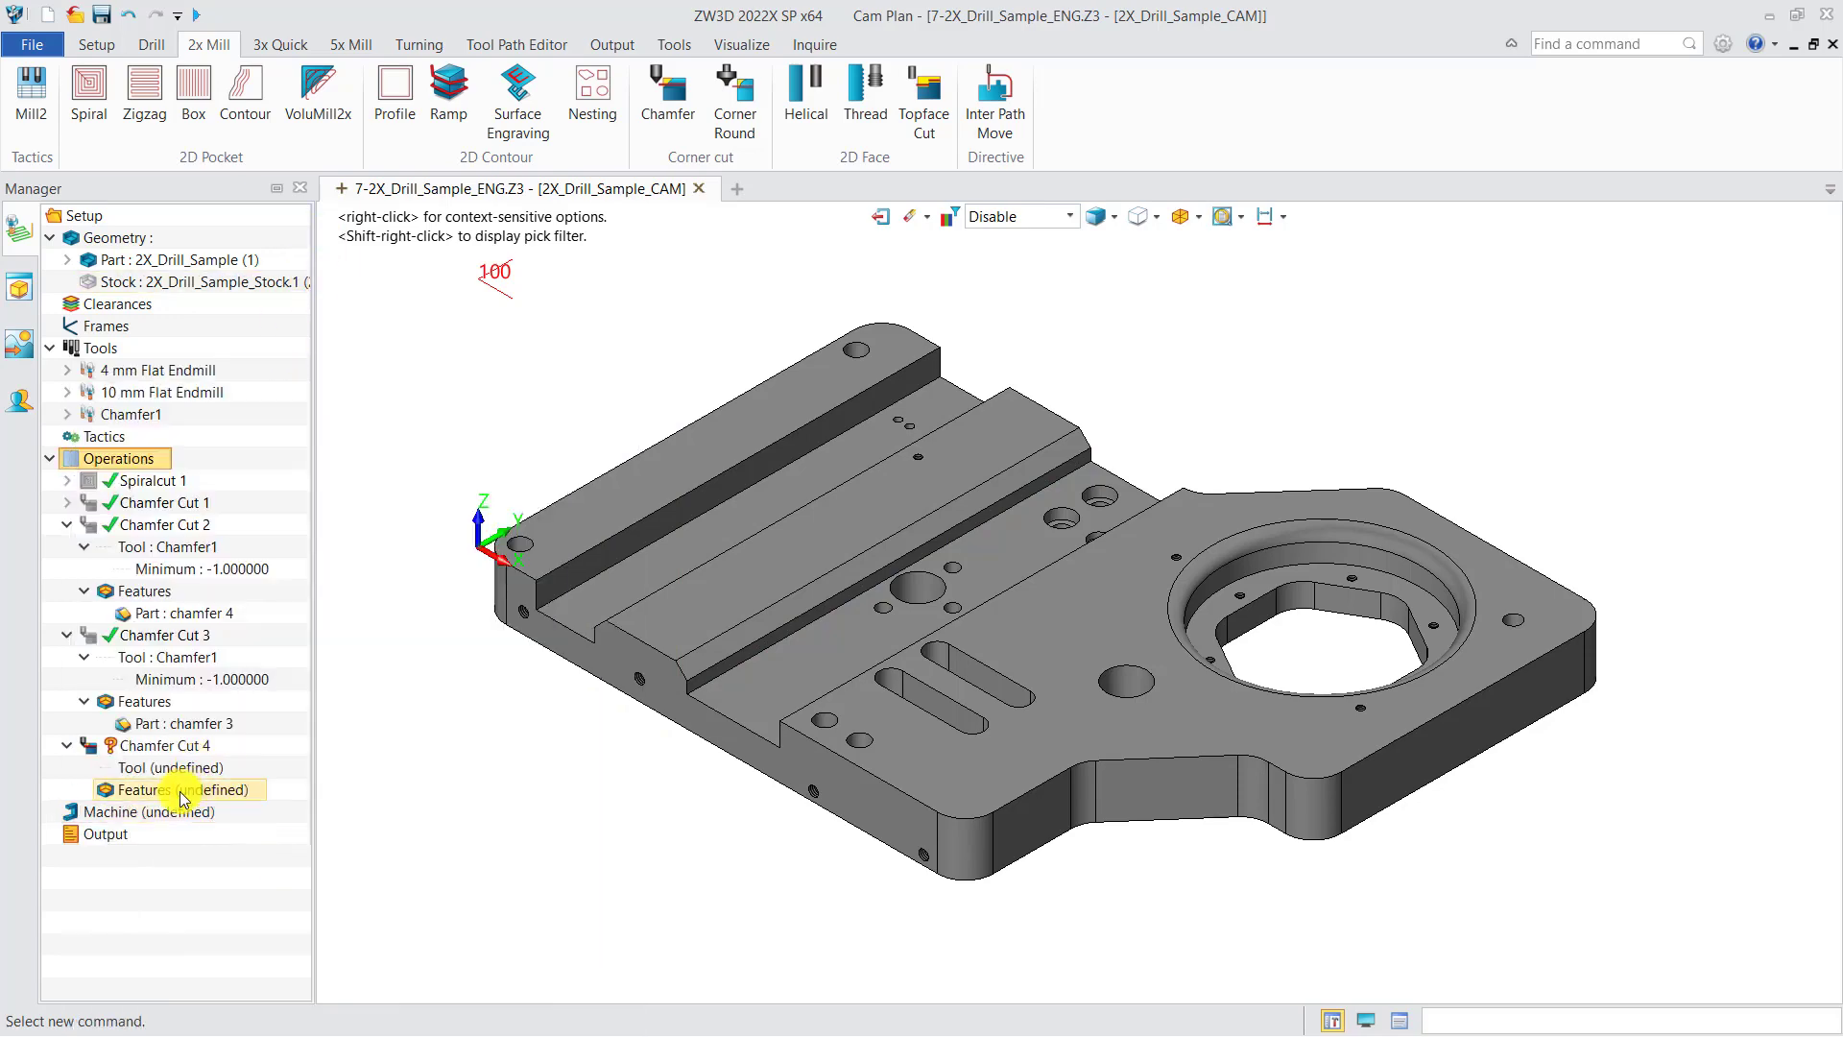
Step: Create a chamfer feature for Chamfer Cut 4 by picking the model's chamfer feature with the Feature filter
{"action": "right_click", "coordinate": [231, 789]}
{"action": "left_click", "coordinate": [240, 816]}
{"action": "left_click", "coordinate": [428, 549]}
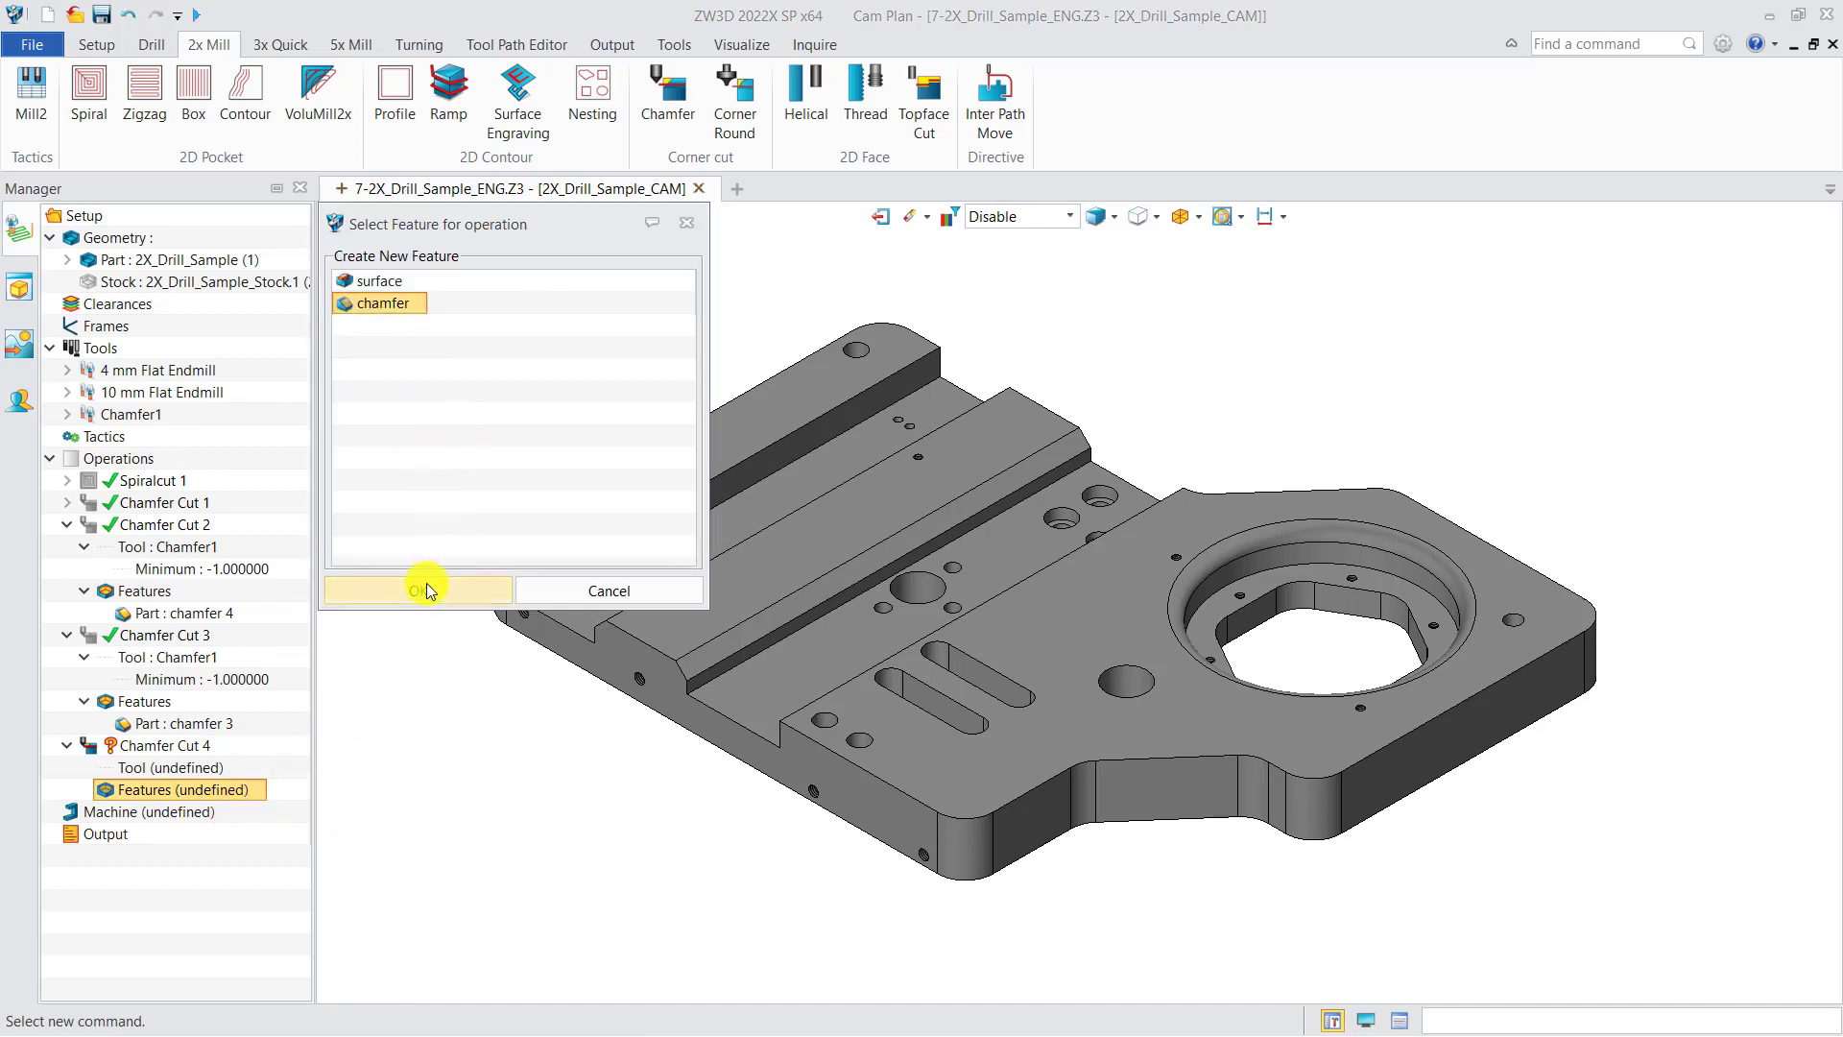
{"action": "left_click", "coordinate": [428, 587]}
{"action": "left_click", "coordinate": [997, 219]}
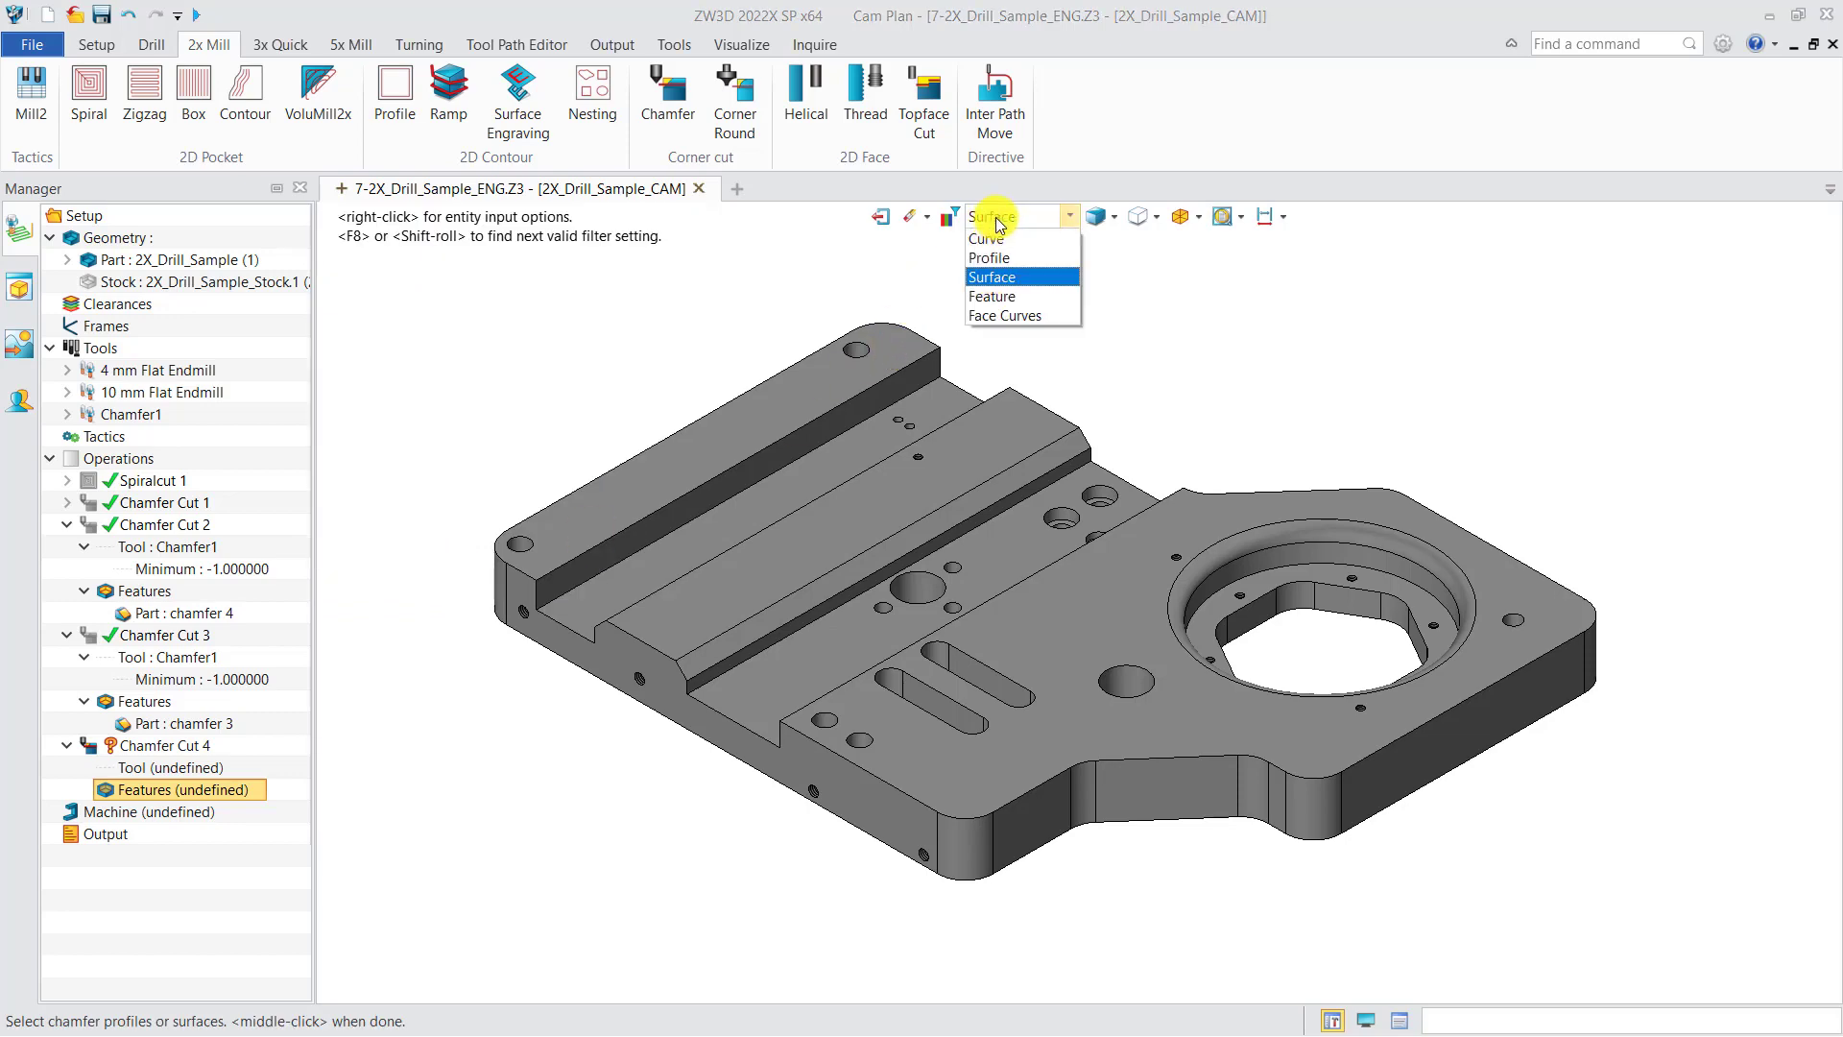
{"action": "left_click", "coordinate": [1016, 295]}
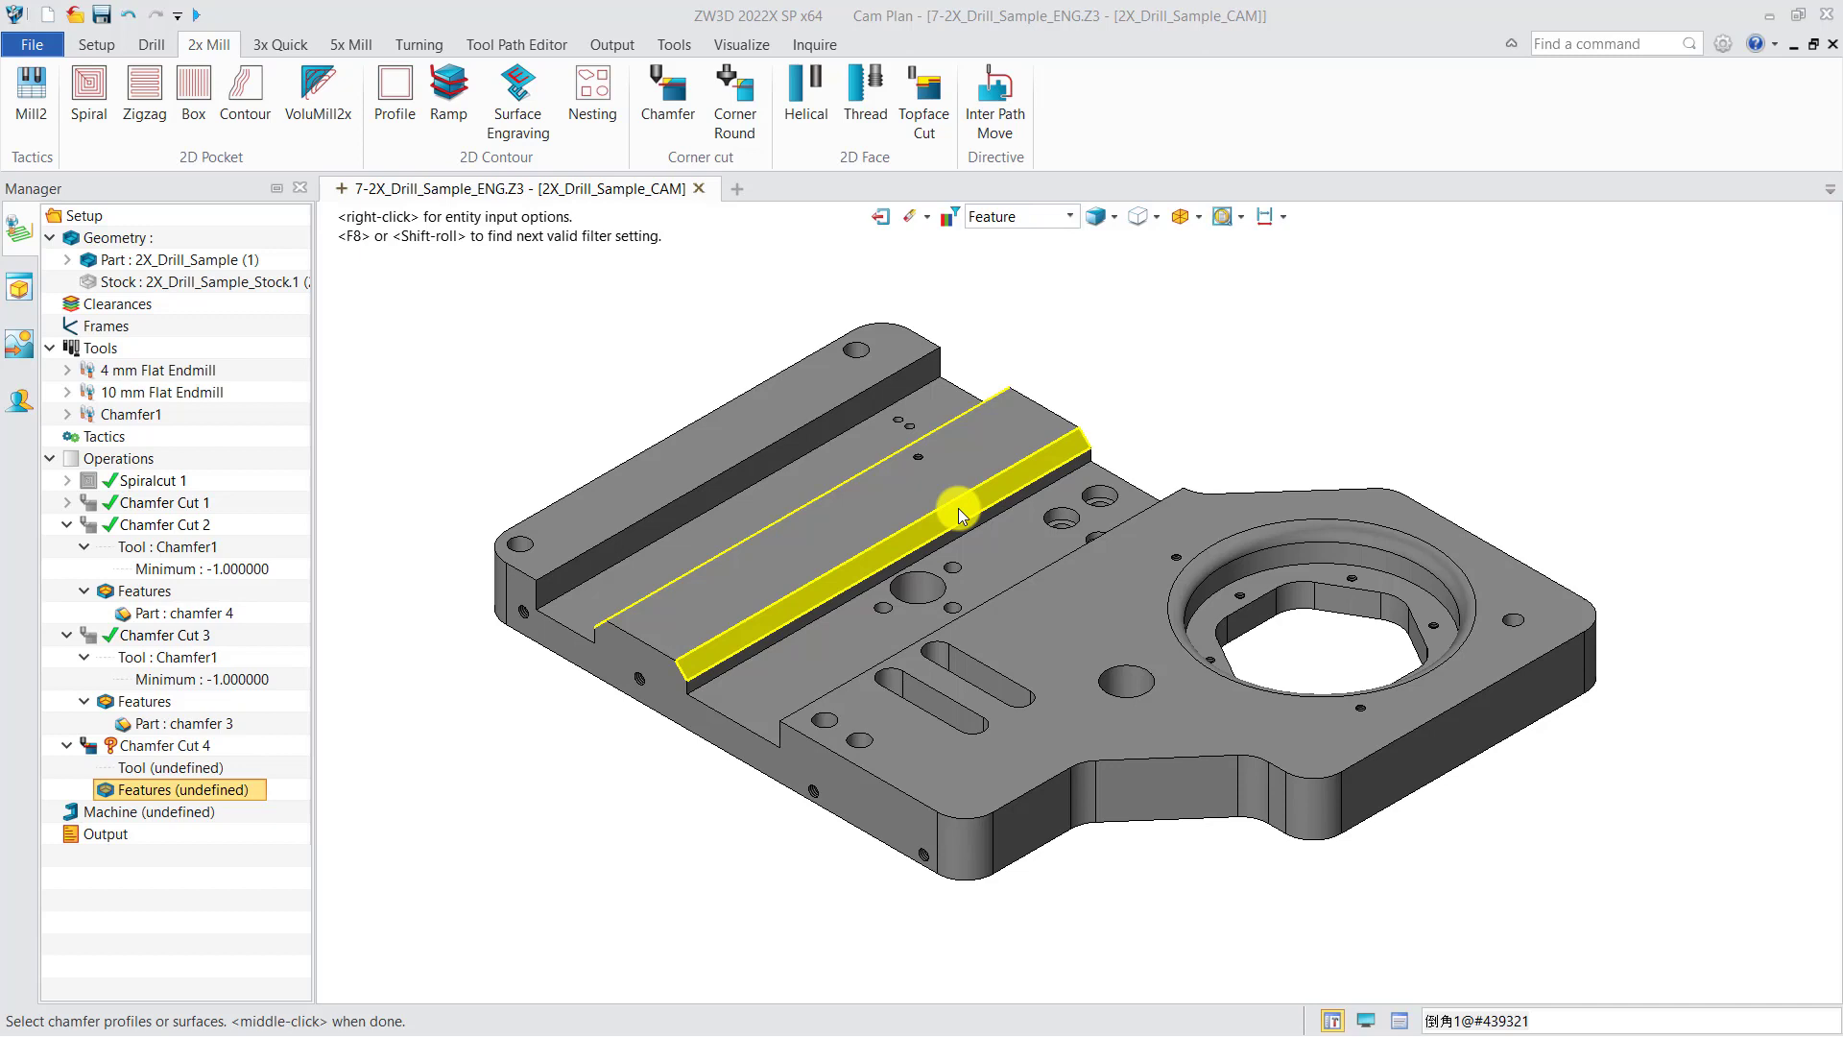
{"action": "left_click", "coordinate": [958, 509]}
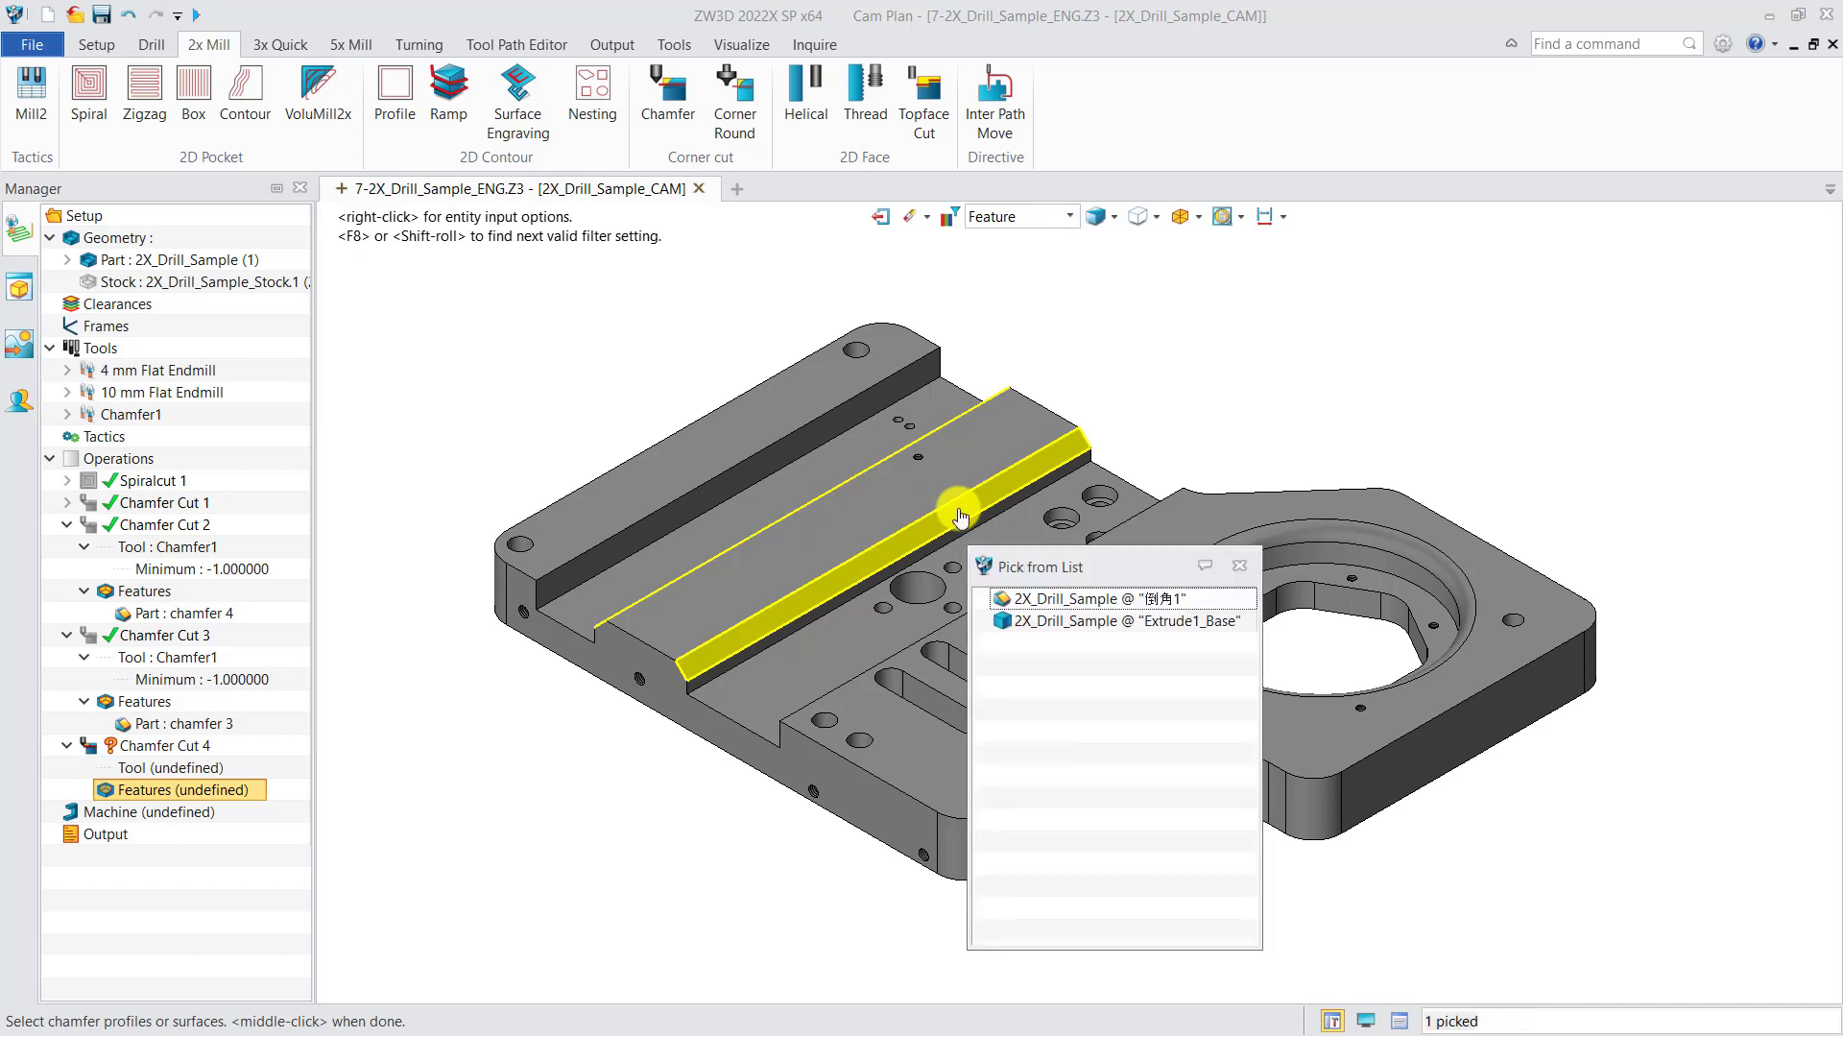
{"action": "left_click", "coordinate": [960, 516]}
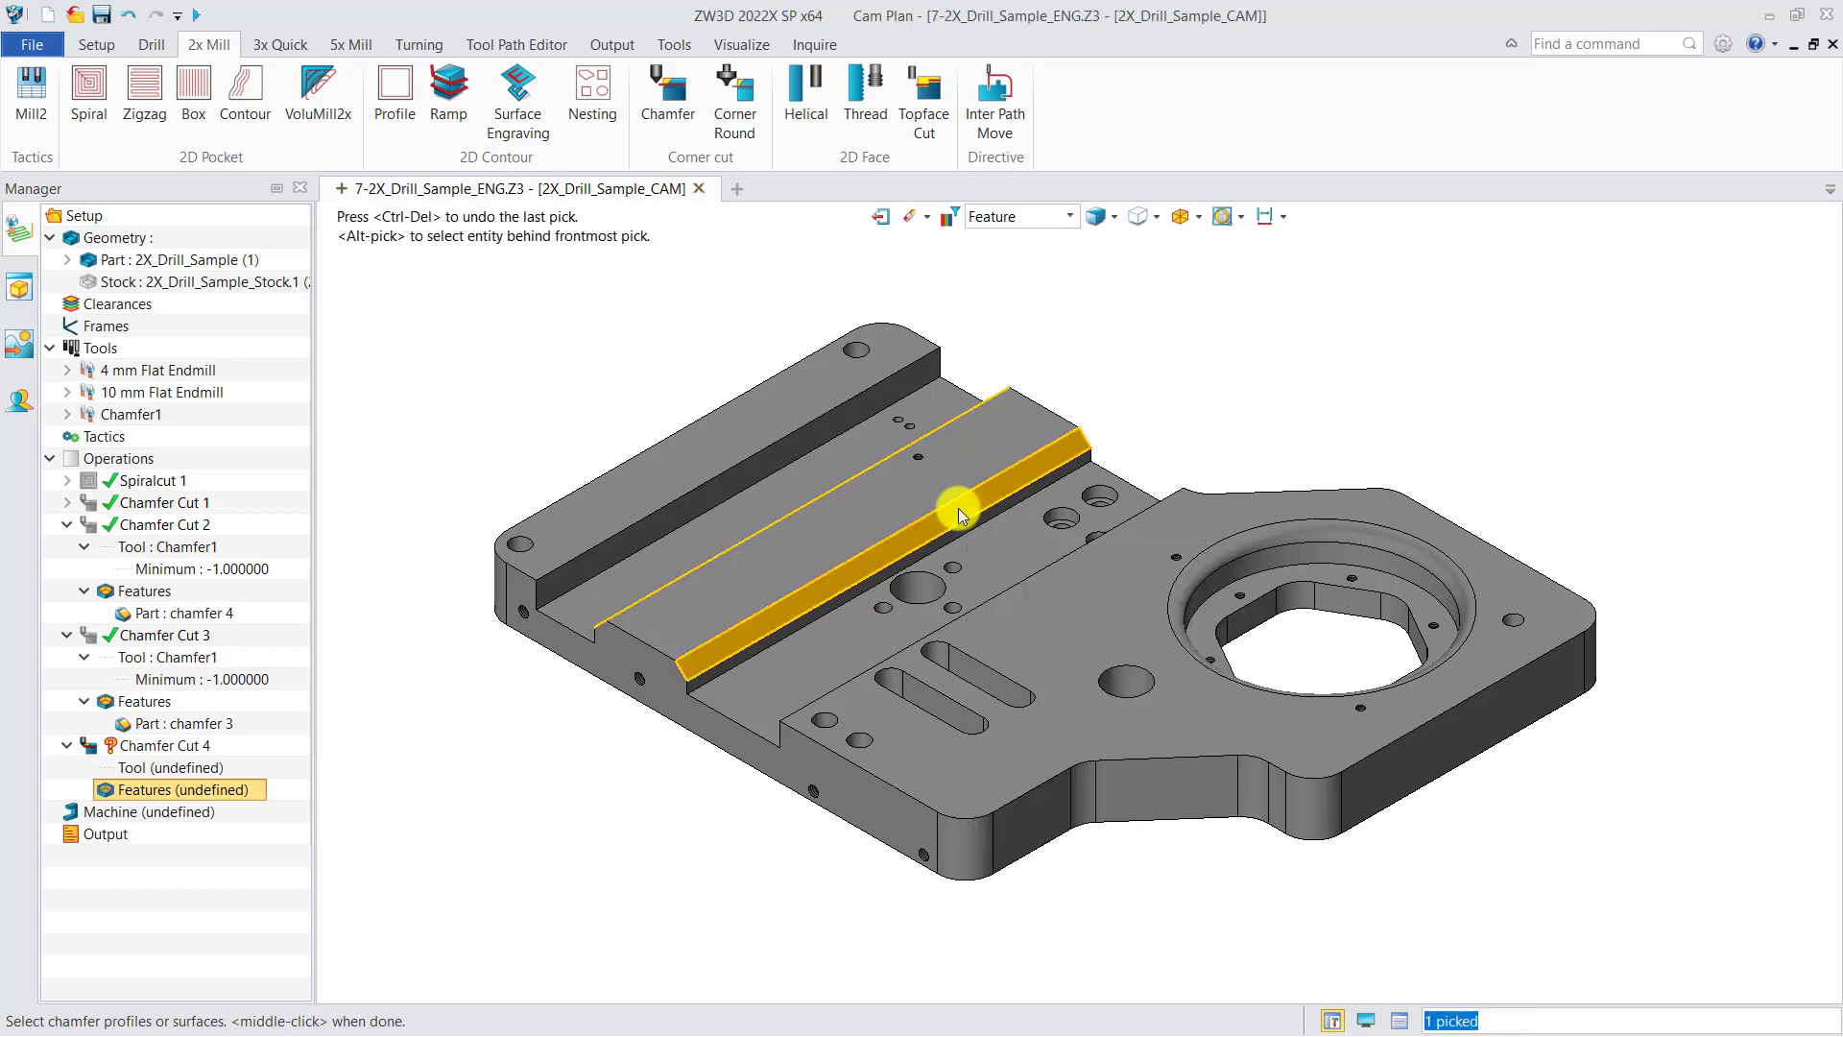
{"action": "middle_click", "coordinate": [1096, 413]}
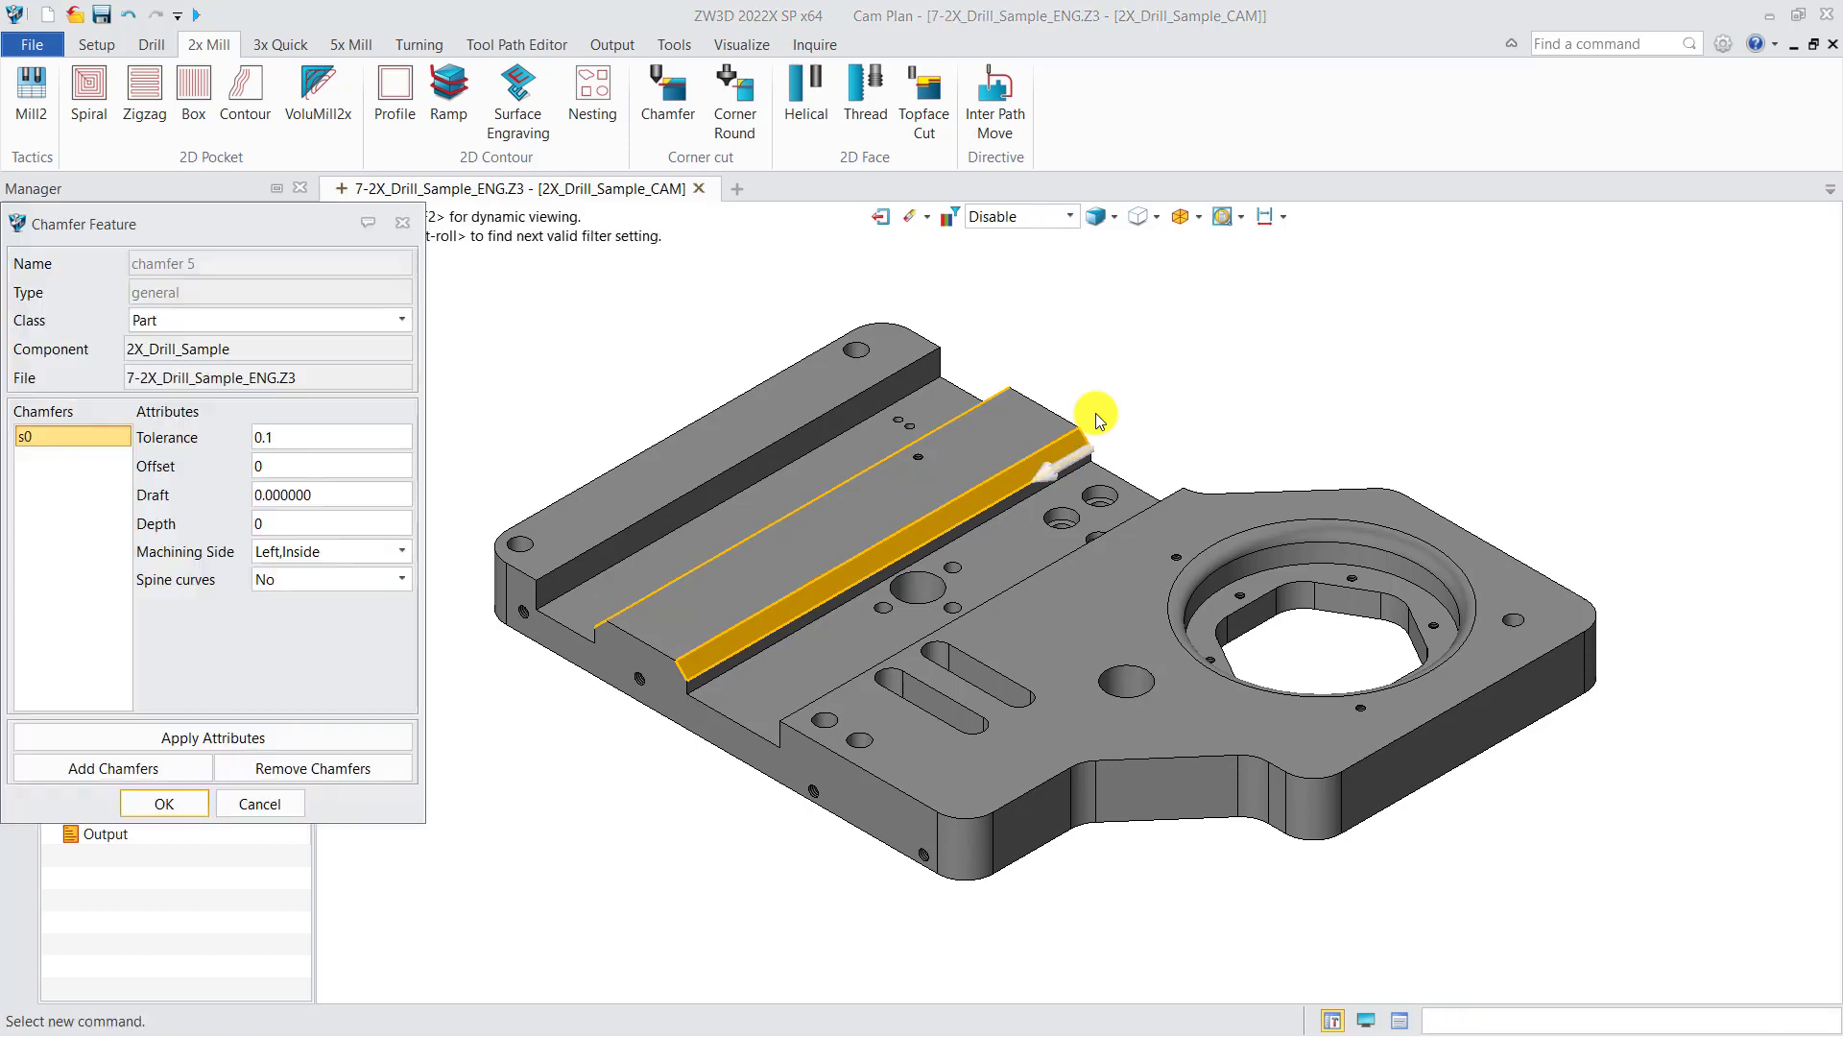
{"action": "left_click", "coordinate": [194, 803]}
Step: Assign the Chamfer1 tool to Chamfer Cut 4
{"action": "right_click", "coordinate": [197, 767]}
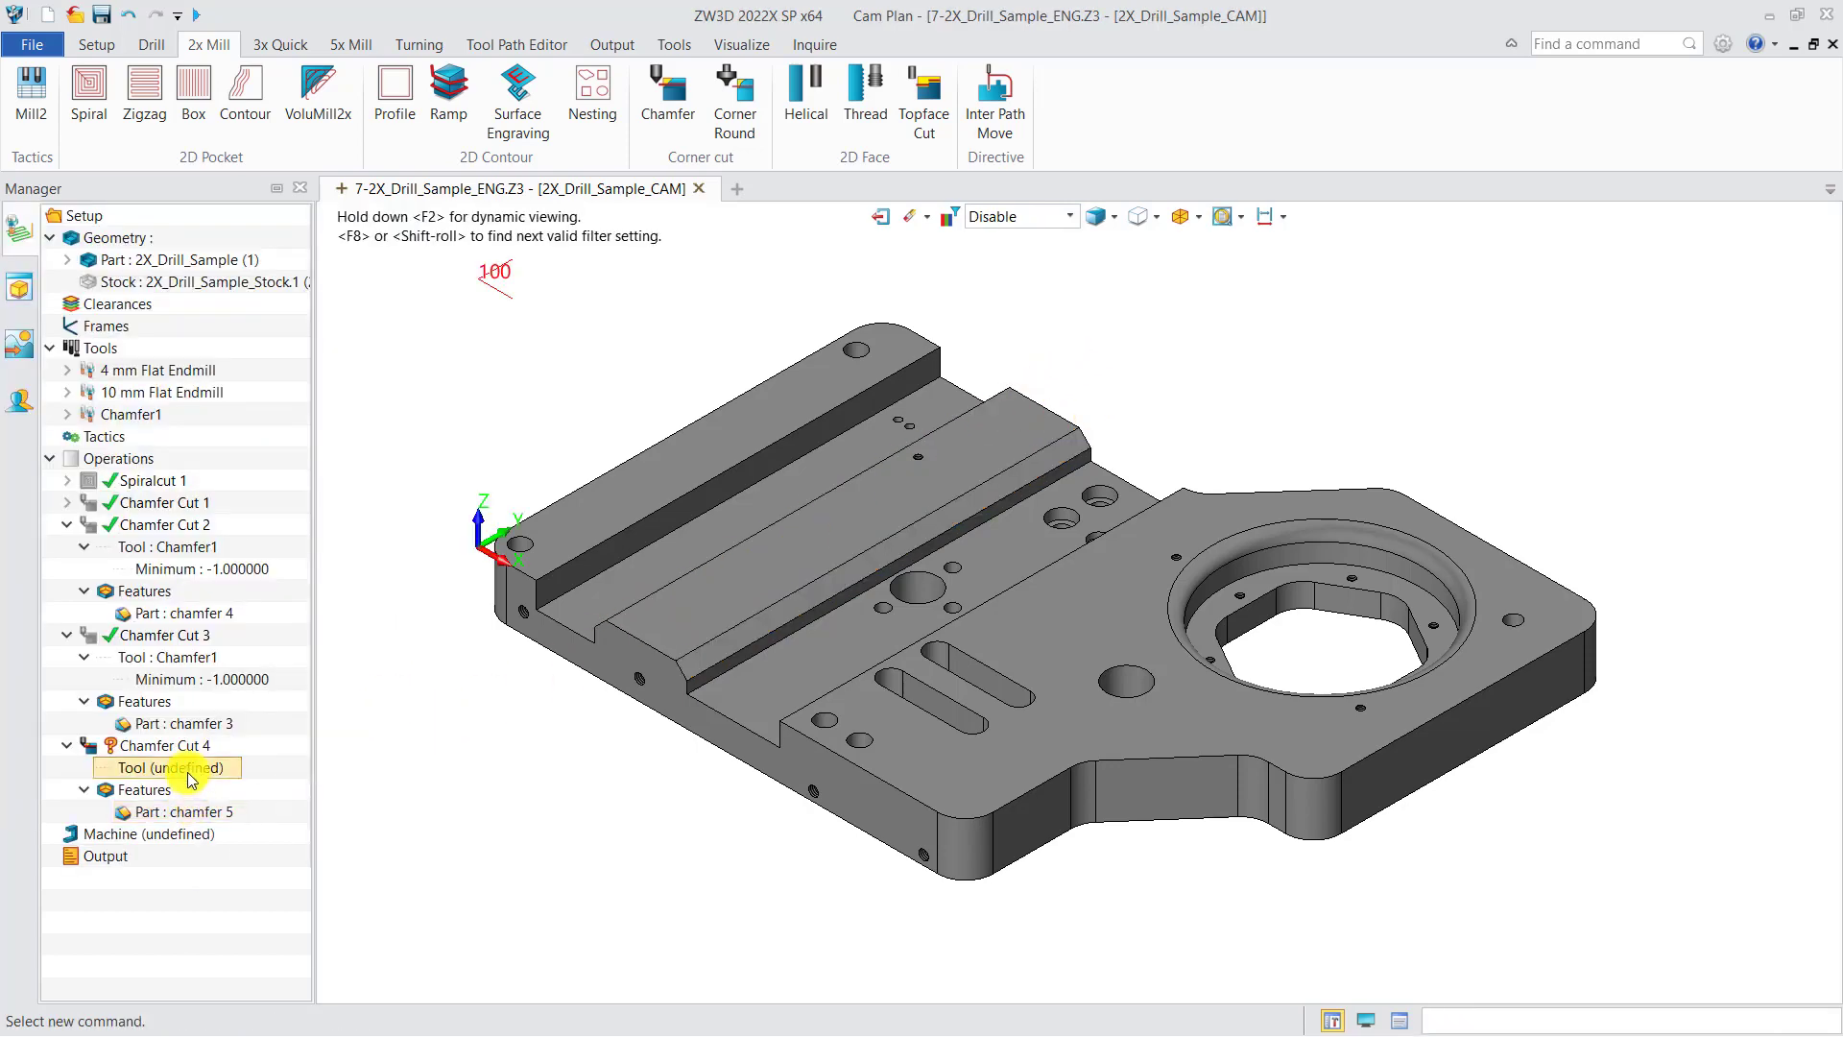
{"action": "left_click", "coordinate": [235, 790]}
{"action": "double_click", "coordinate": [279, 717]}
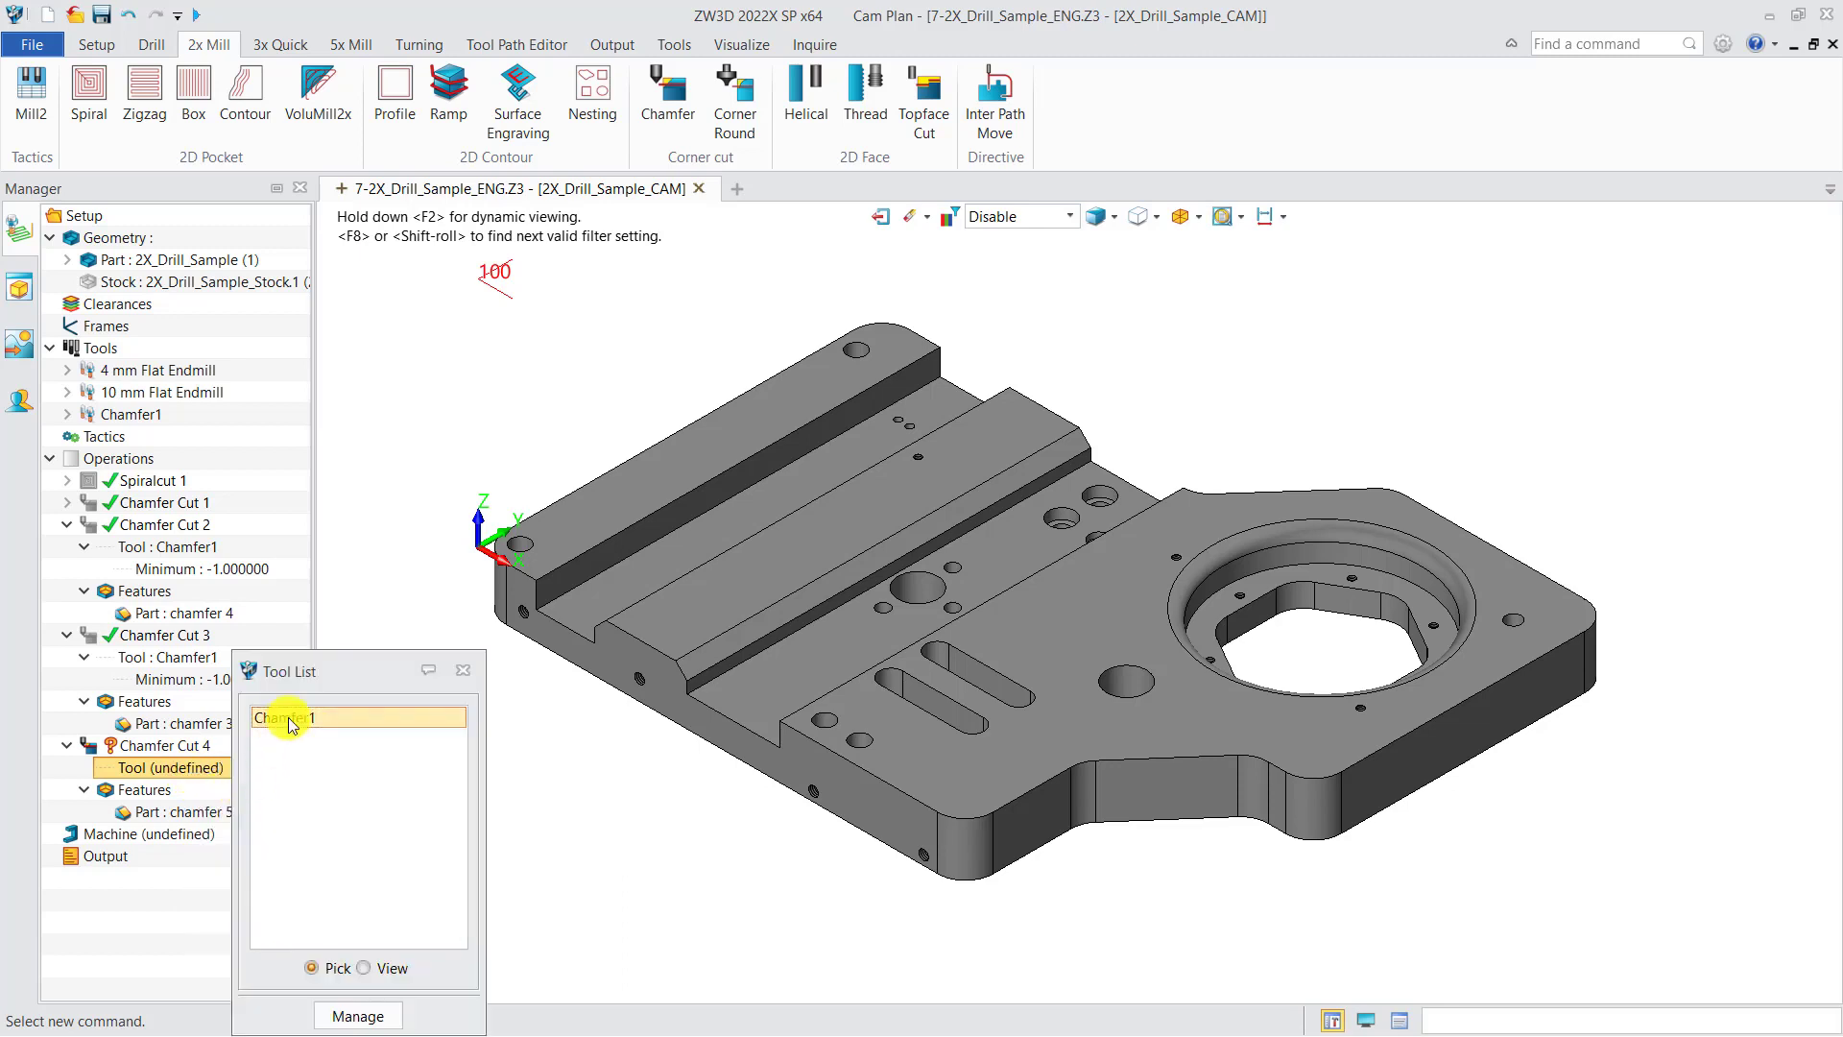
Step: Calculate the Chamfer Cut 4 toolpath
{"action": "right_click", "coordinate": [190, 756]}
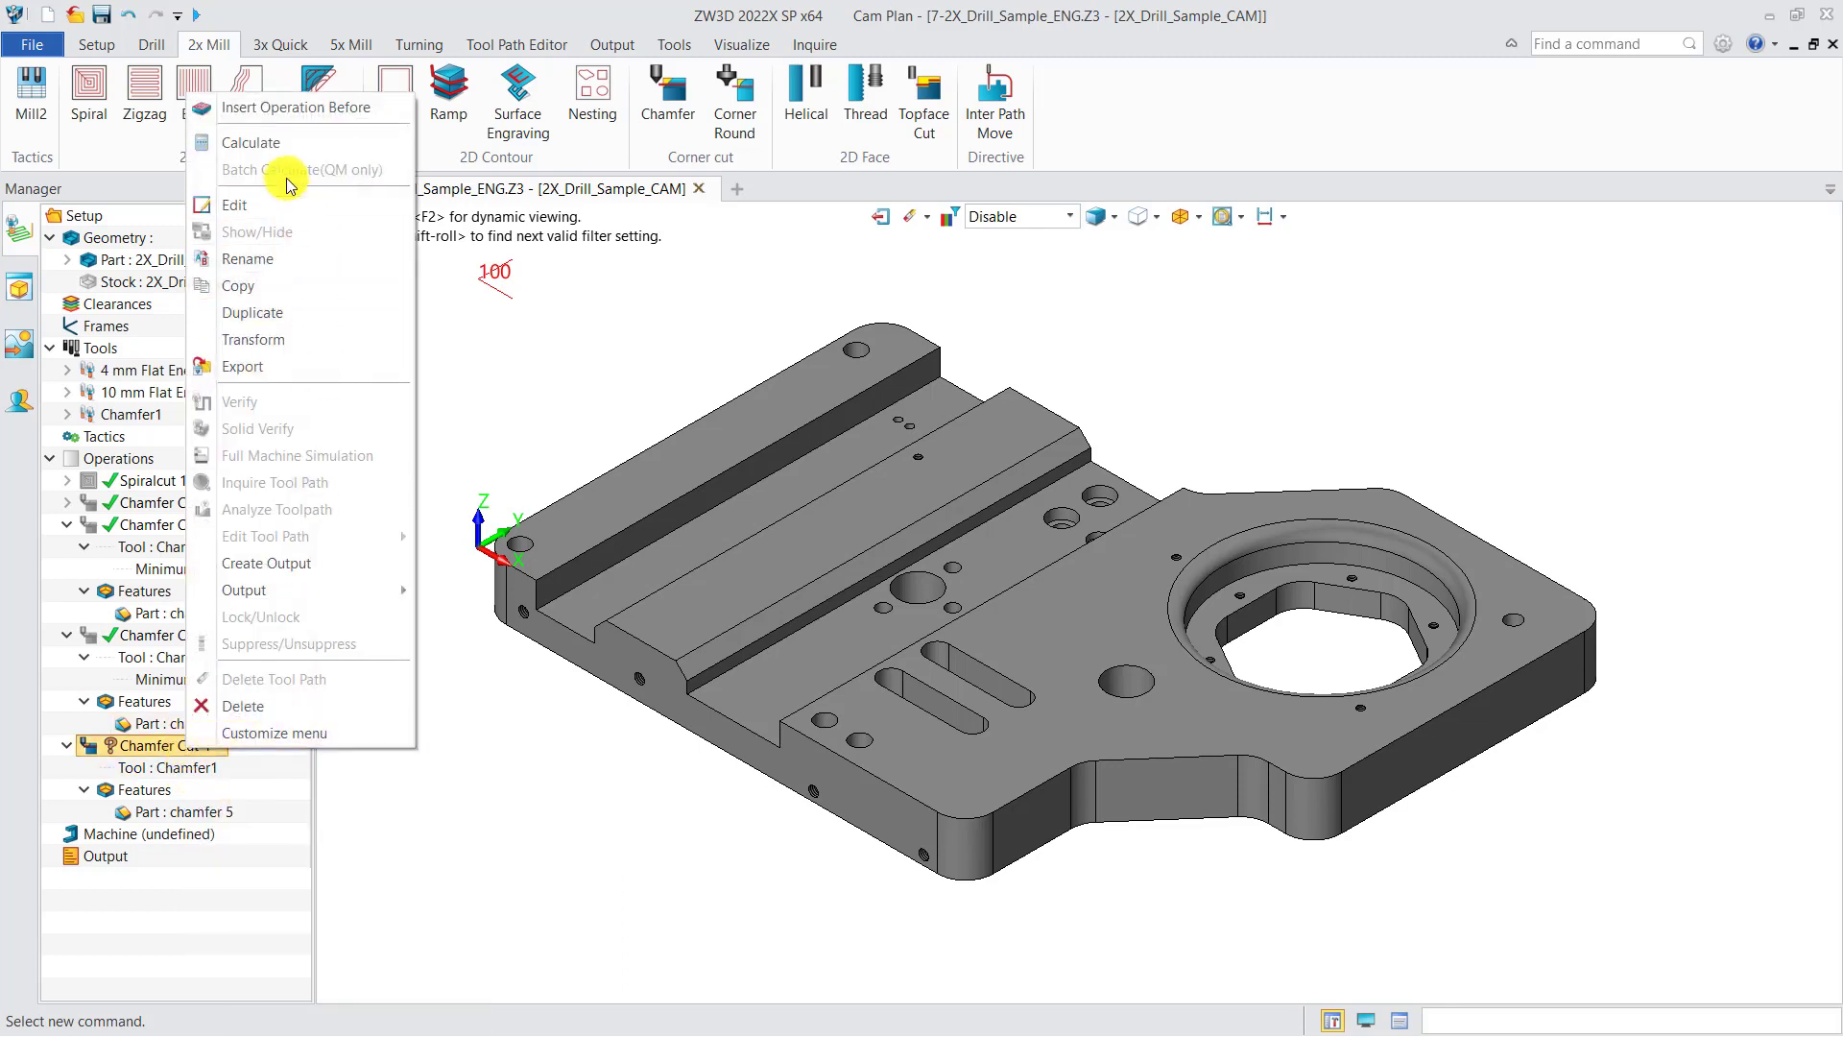
{"action": "left_click", "coordinate": [238, 139]}
{"action": "middle_click_drag", "start_coordinate": [576, 671], "coordinate": [579, 697]}
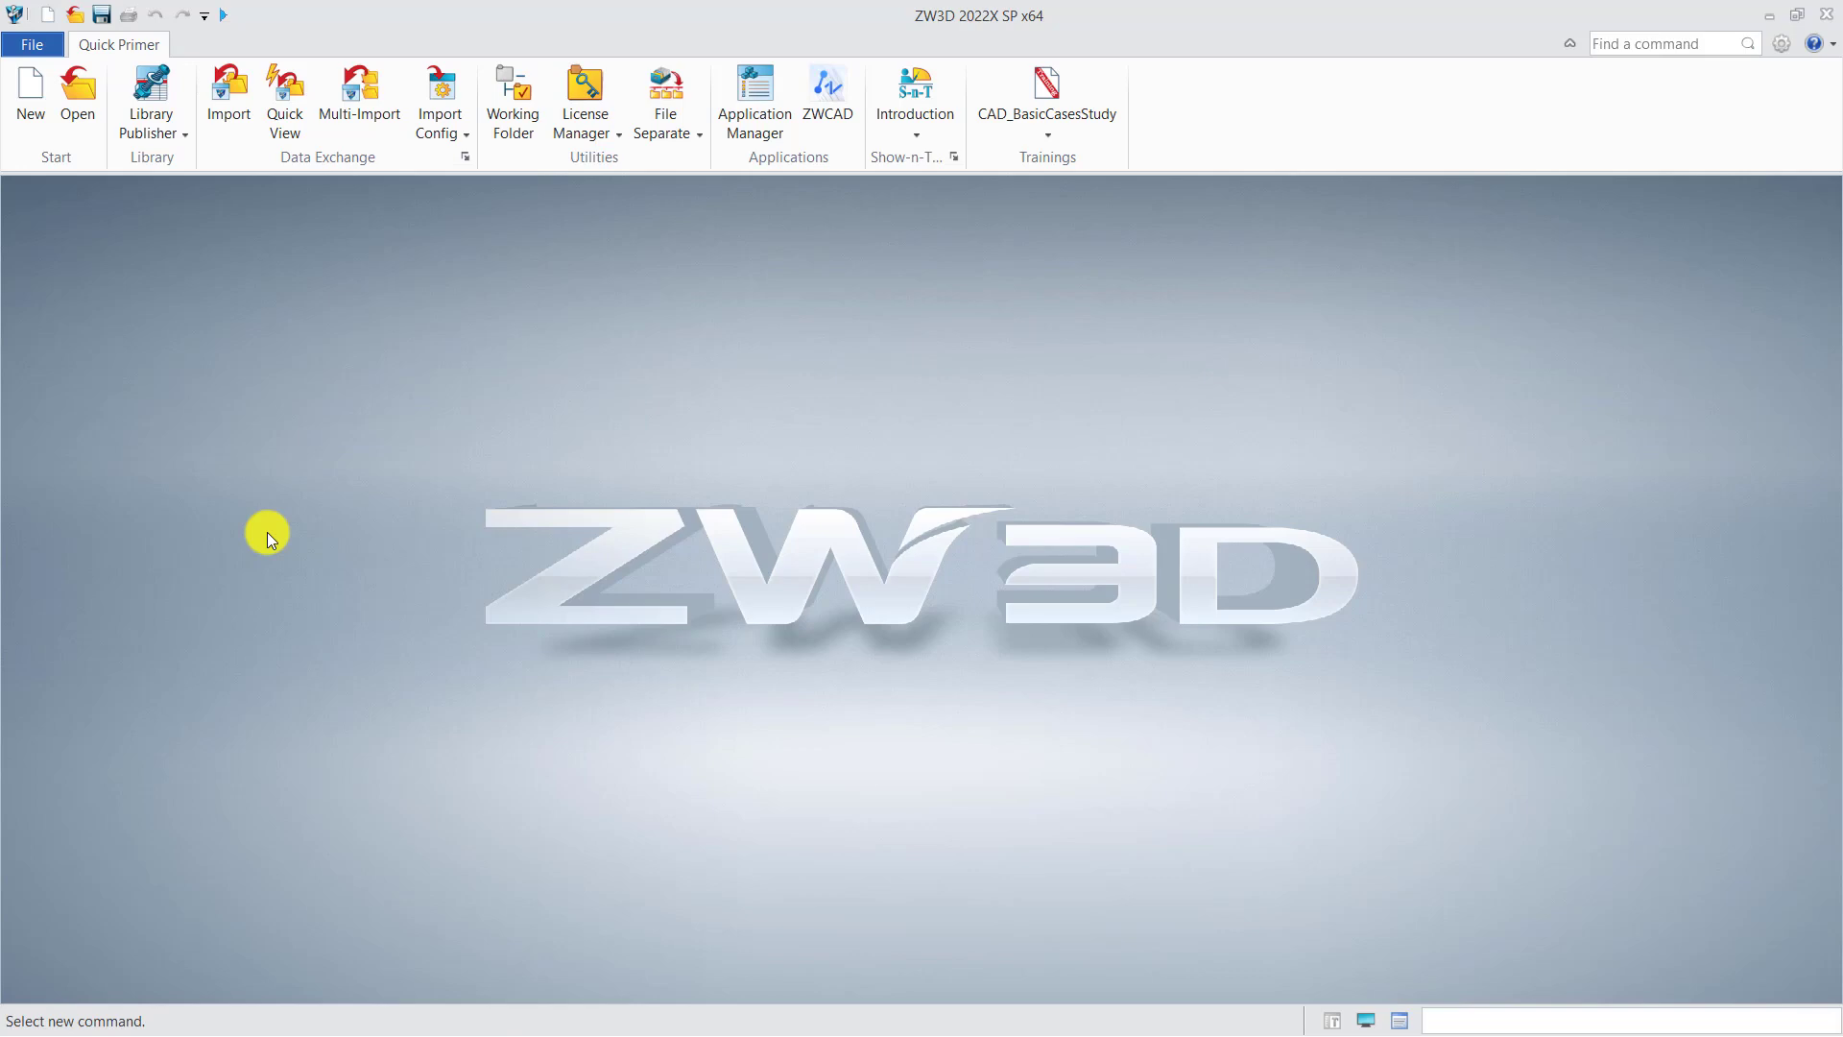
Step: Create a new standalone sketch file
{"action": "left_click", "coordinate": [32, 130]}
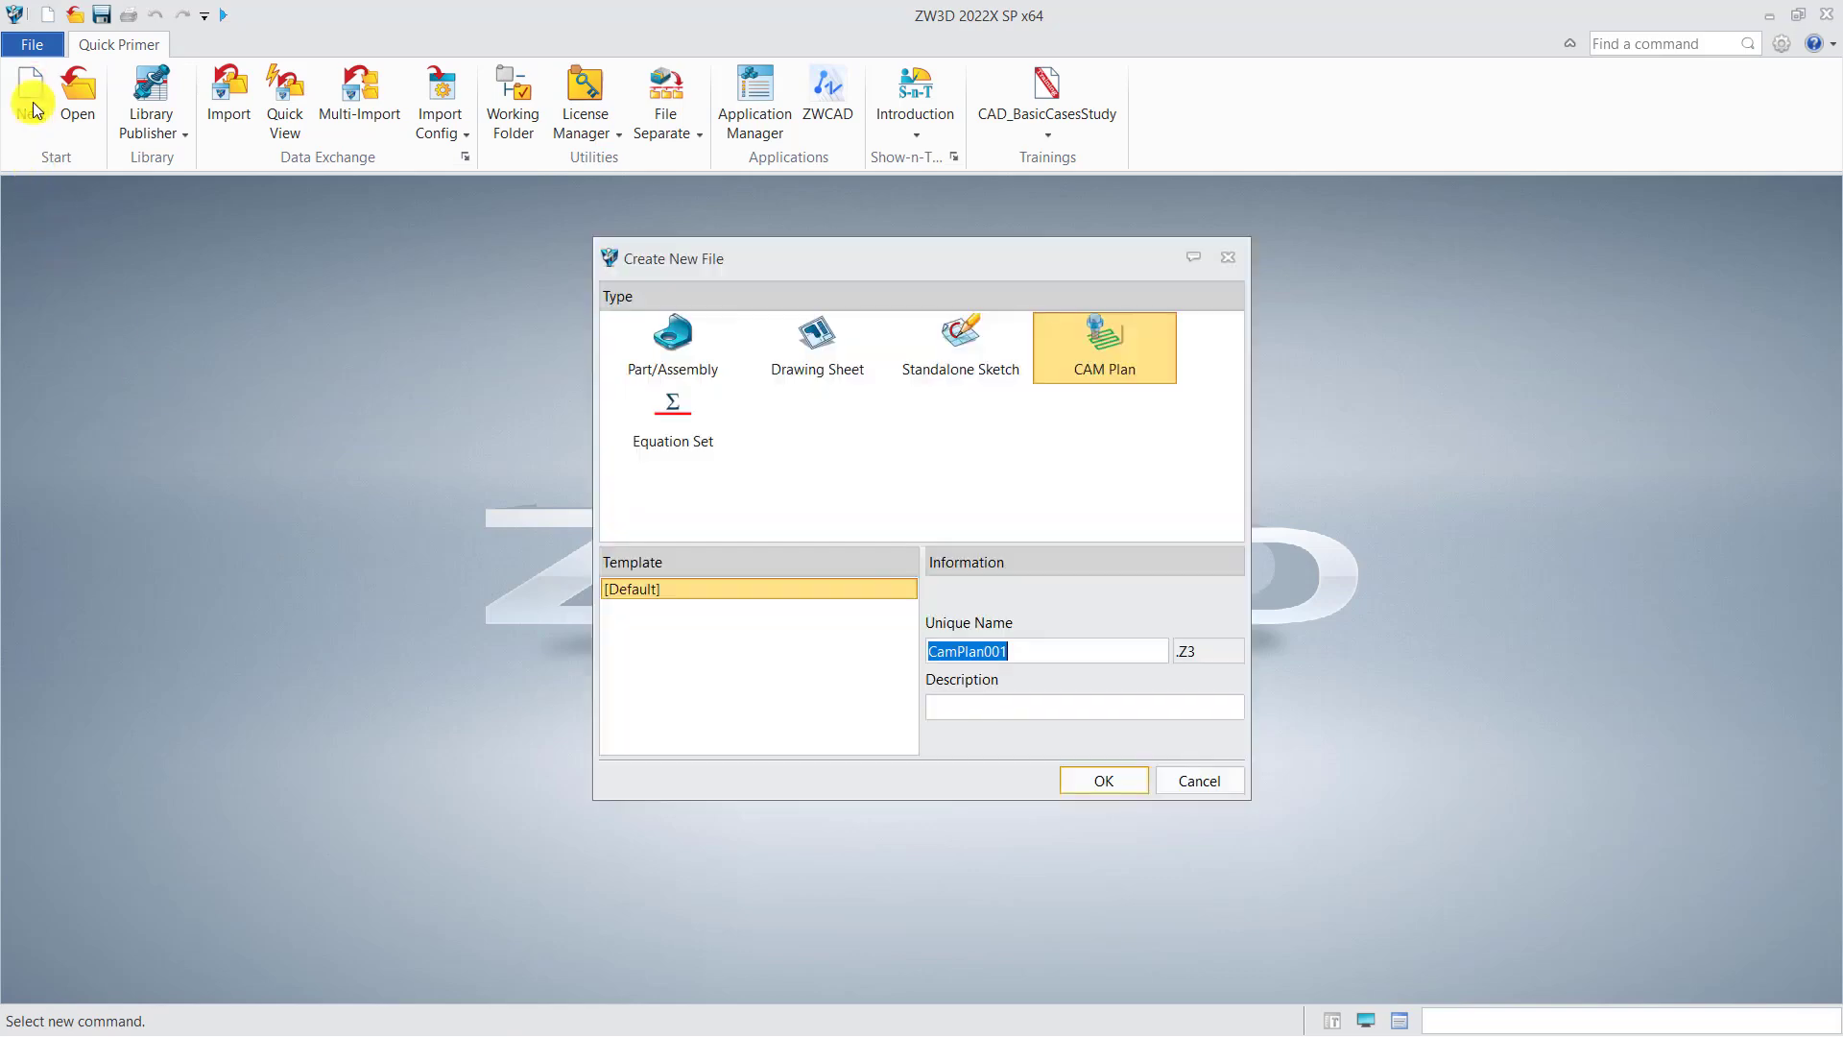
{"action": "left_click", "coordinate": [969, 370]}
{"action": "left_click", "coordinate": [1103, 777]}
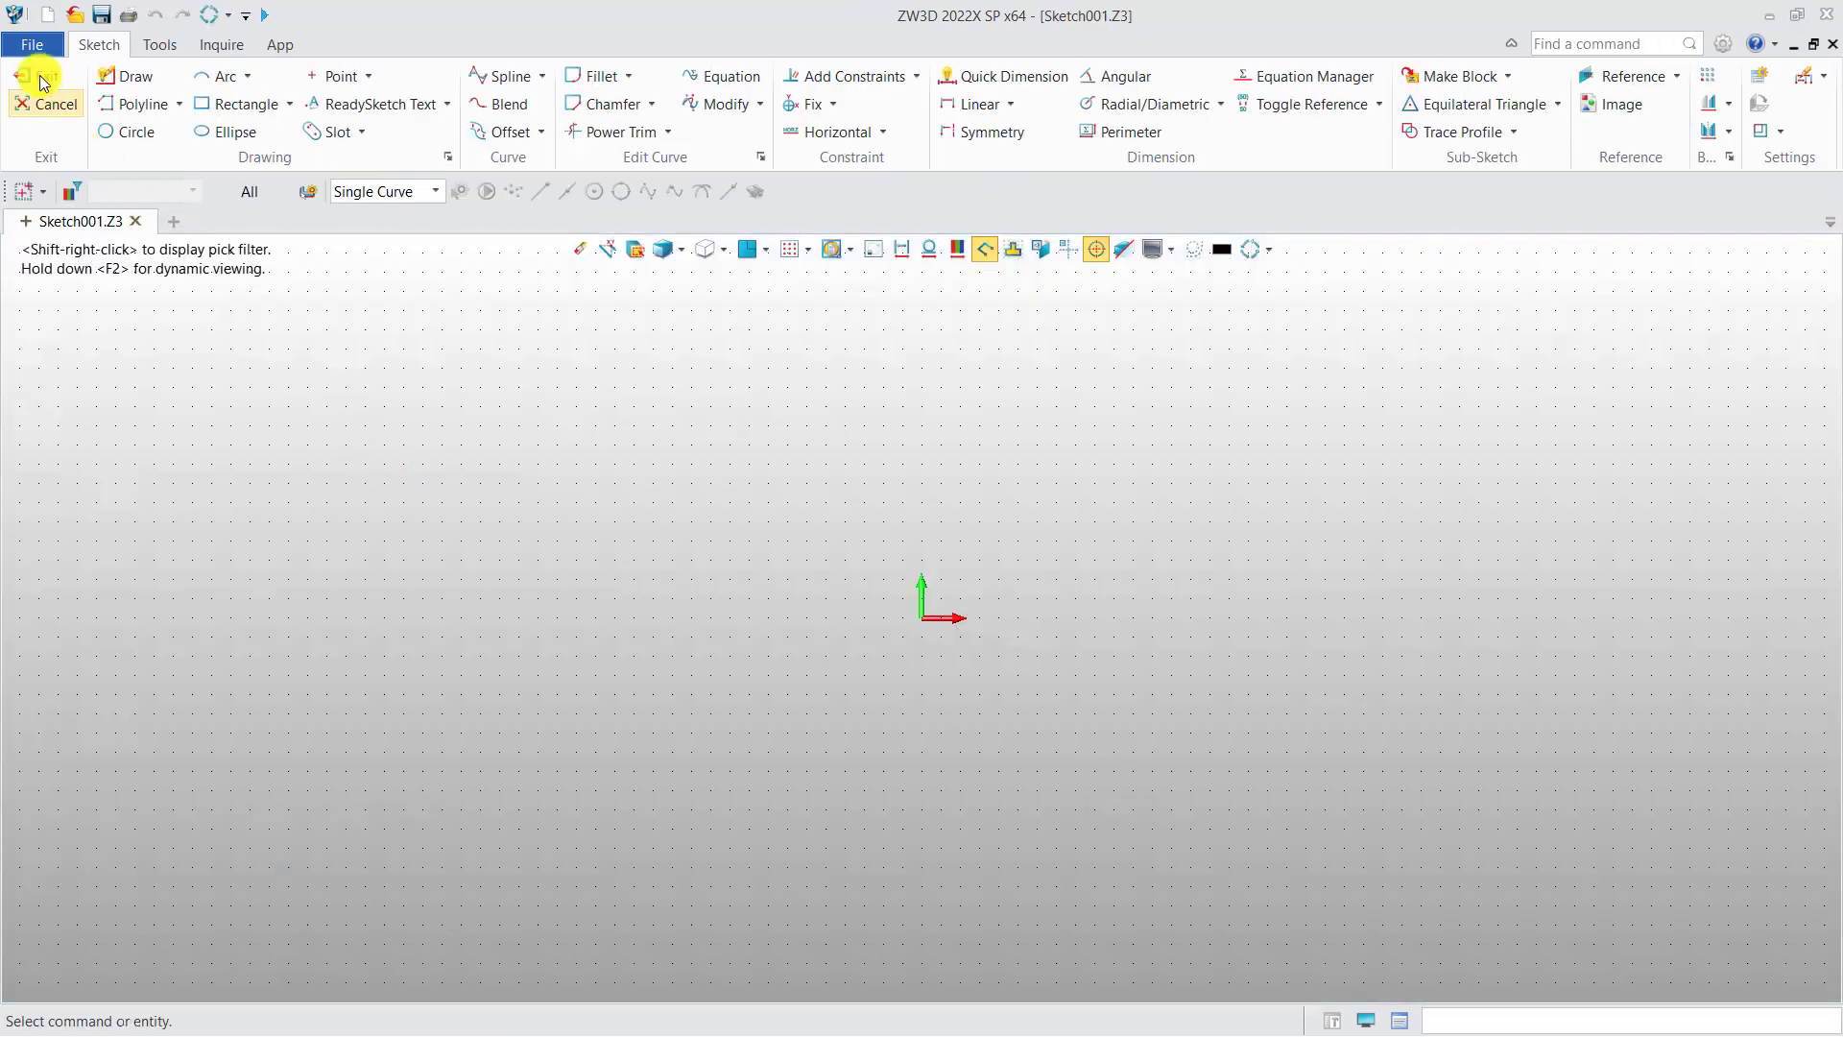
Step: Import Drawing2.dwg into the sketch using the default DXF/DWG import options
{"action": "left_click", "coordinate": [34, 45]}
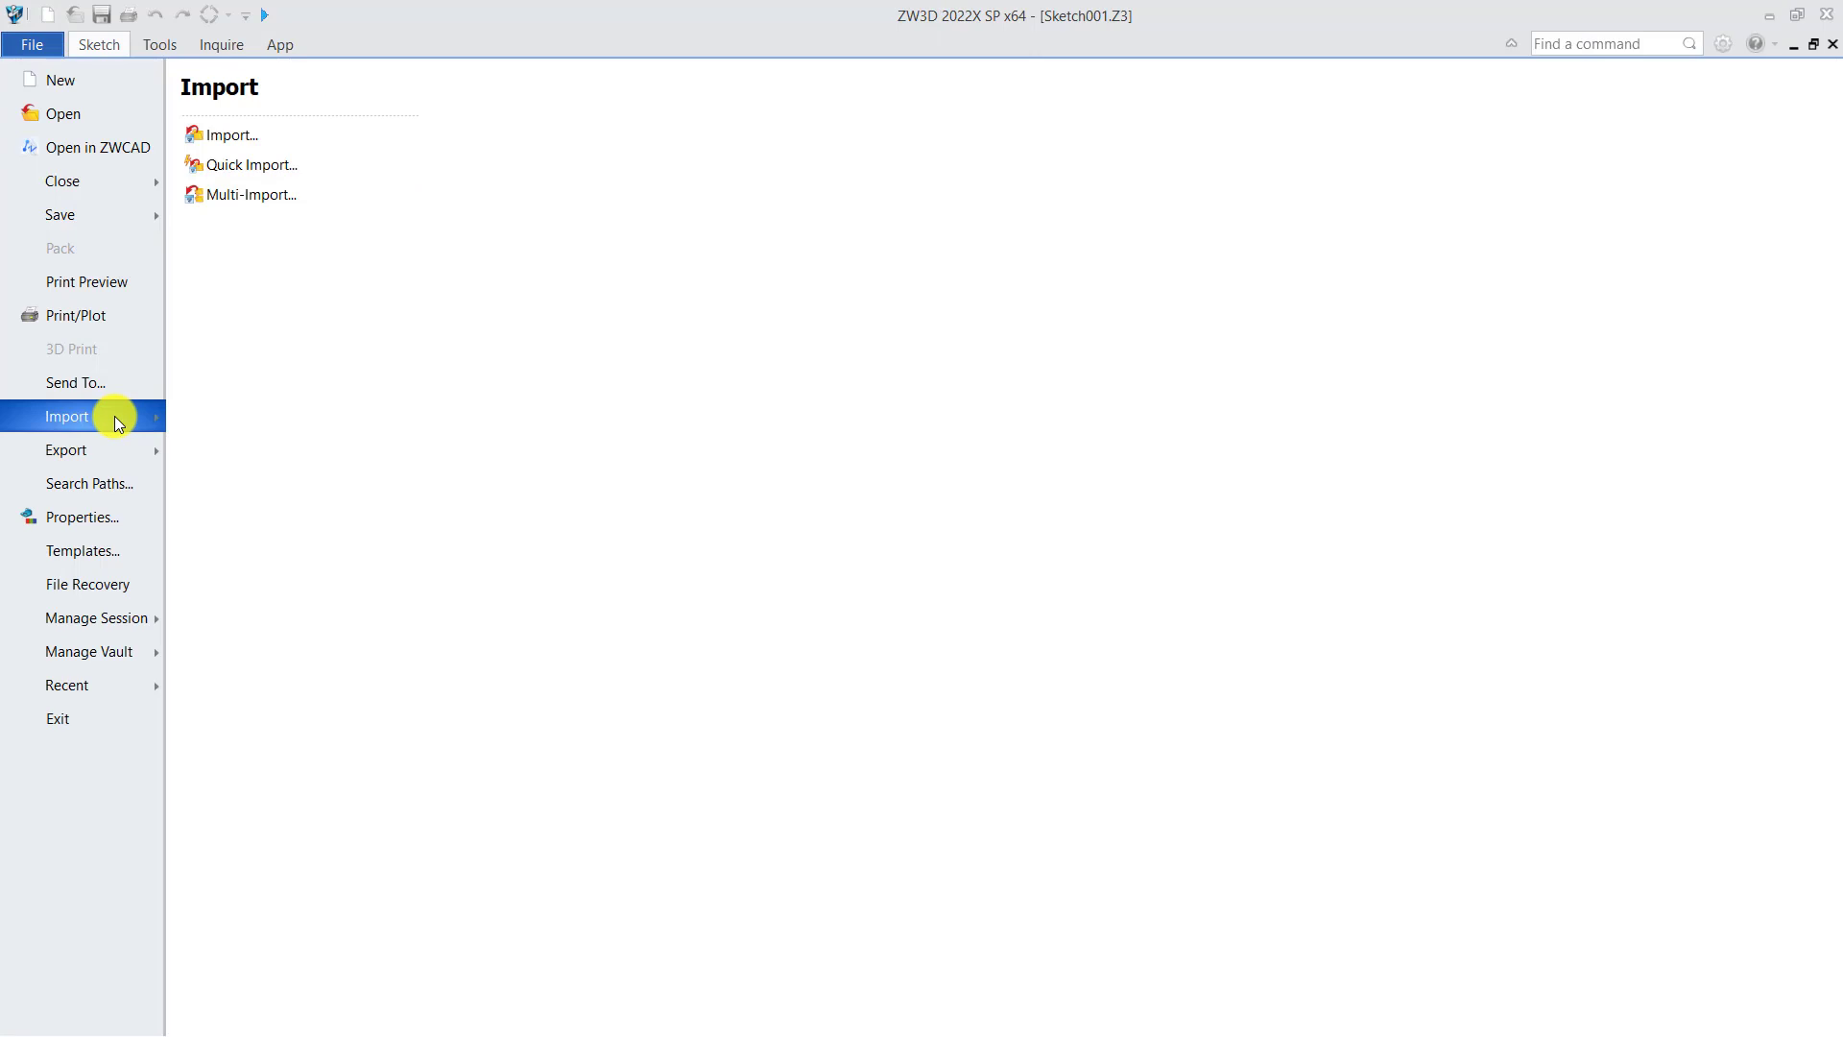
{"action": "left_click", "coordinate": [228, 134]}
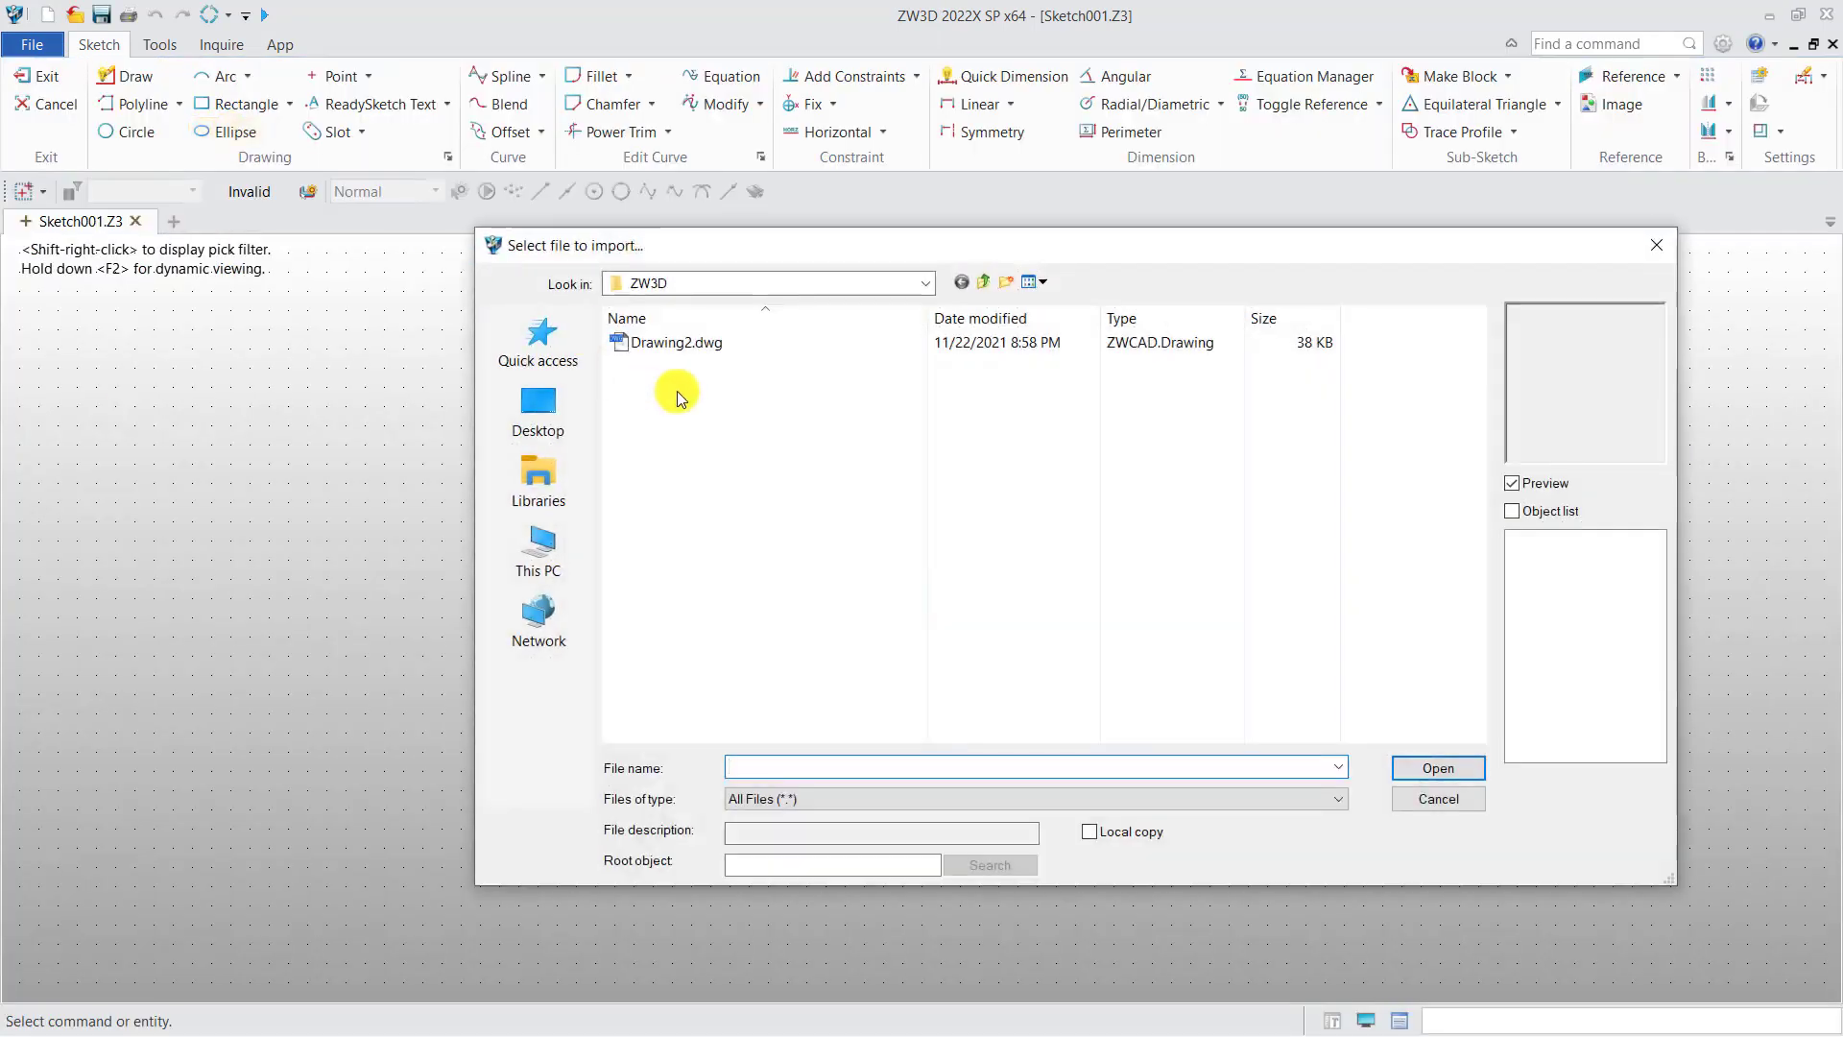
{"action": "left_click", "coordinate": [677, 344]}
{"action": "left_click", "coordinate": [1424, 772]}
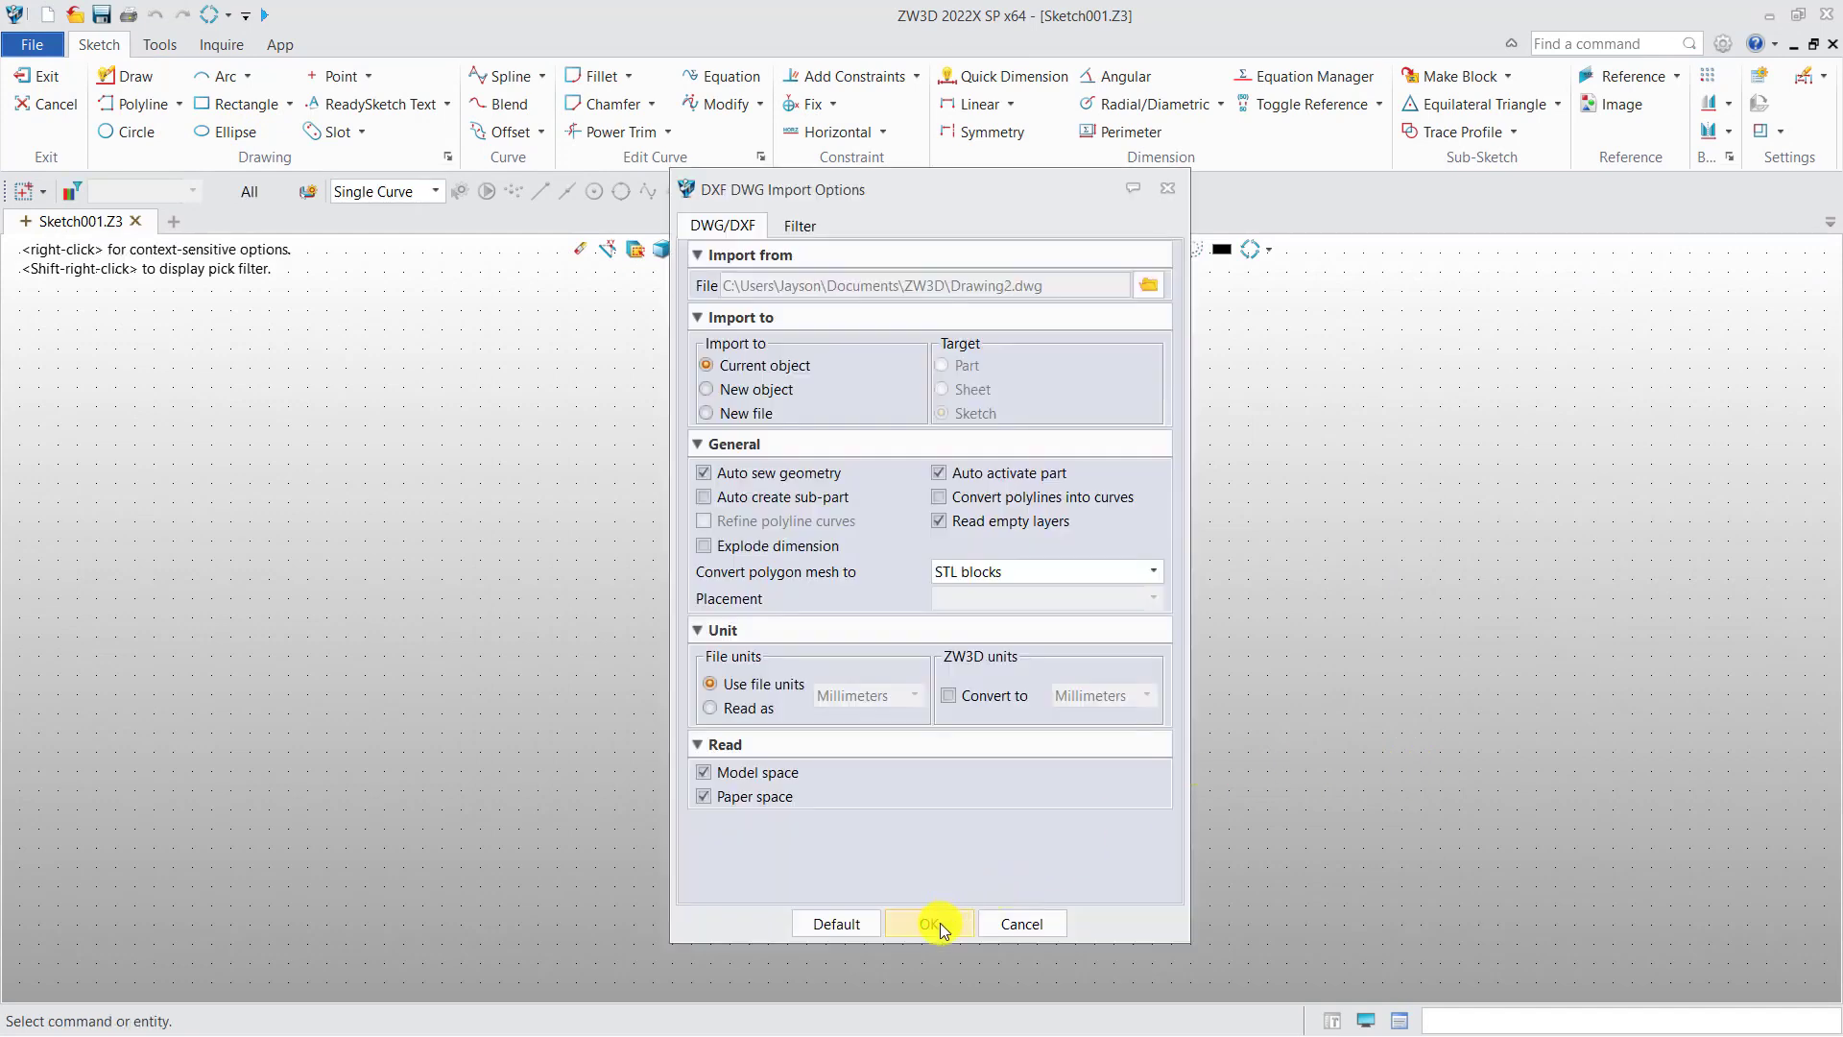
{"action": "left_click", "coordinate": [936, 923]}
Step: Draw a rectangle about 190 by 112.5 mm beside the imported square and circle
{"action": "scroll", "coordinate": [749, 661], "scroll_direction": "down", "scroll_amount": 3}
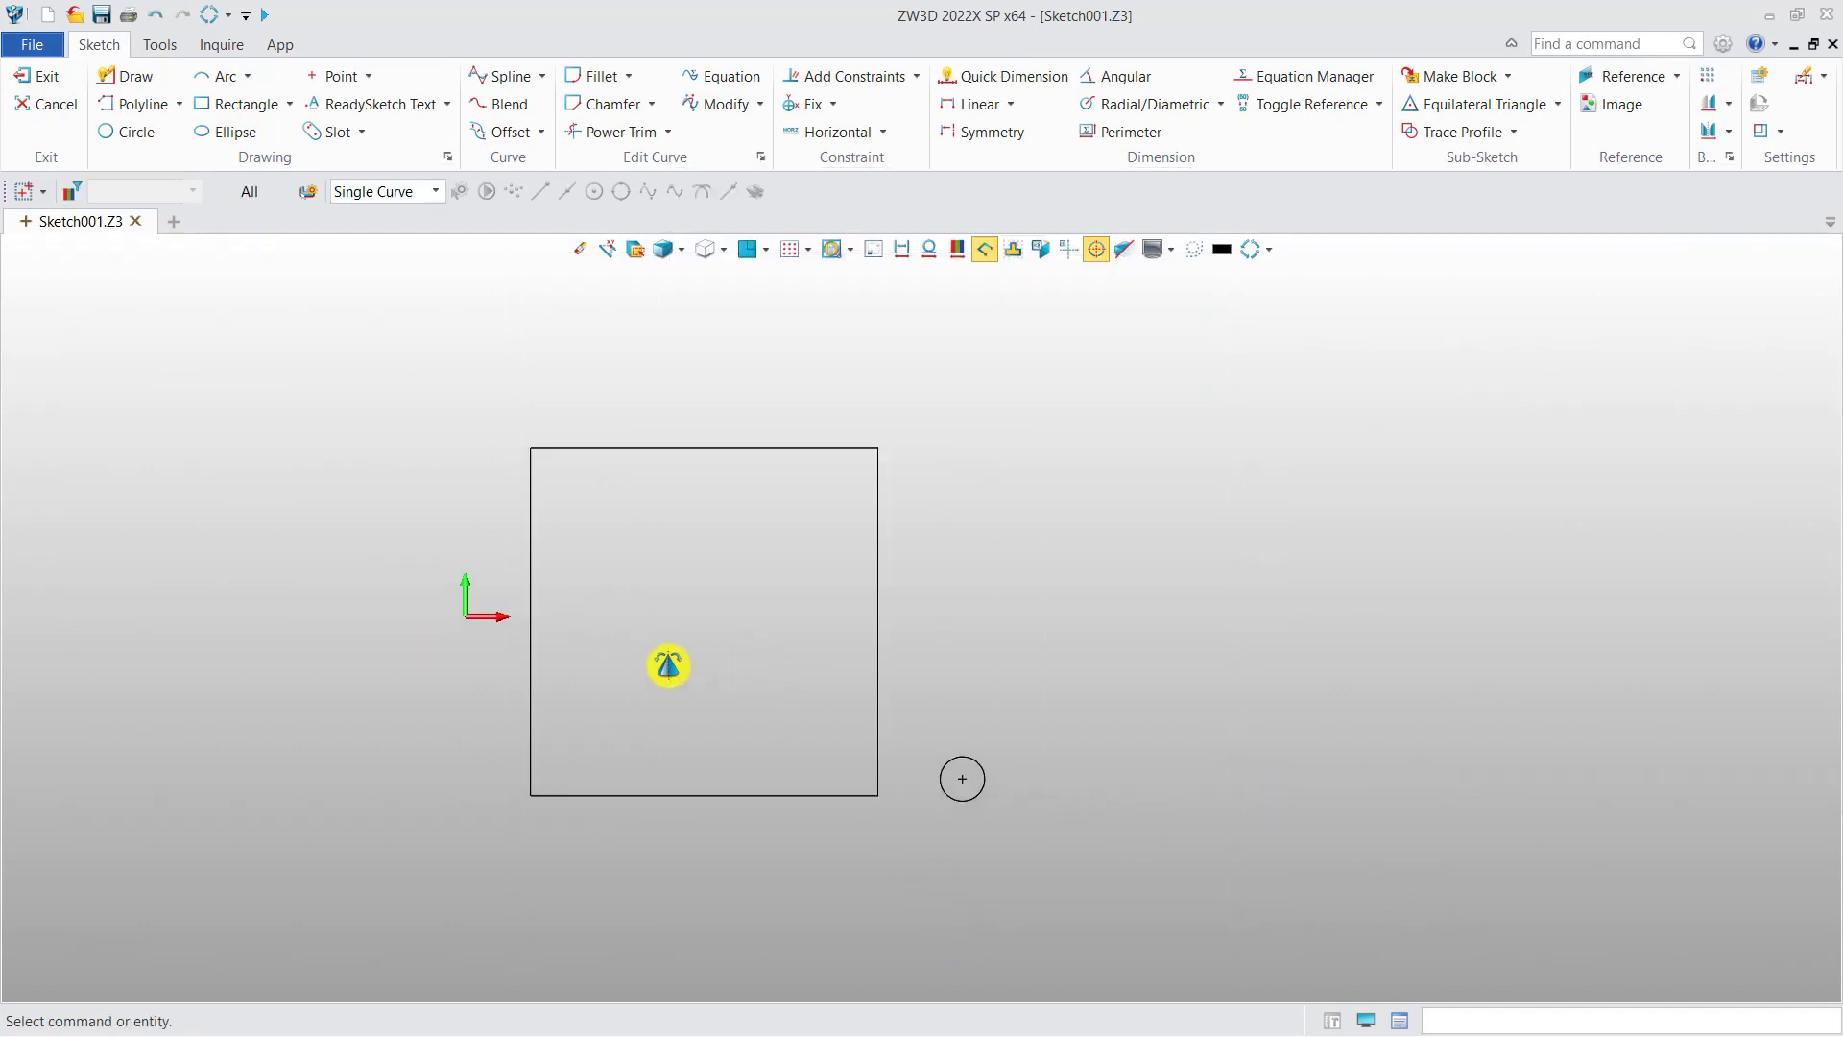
{"action": "middle_click_drag", "start_coordinate": [704, 669], "coordinate": [617, 661]}
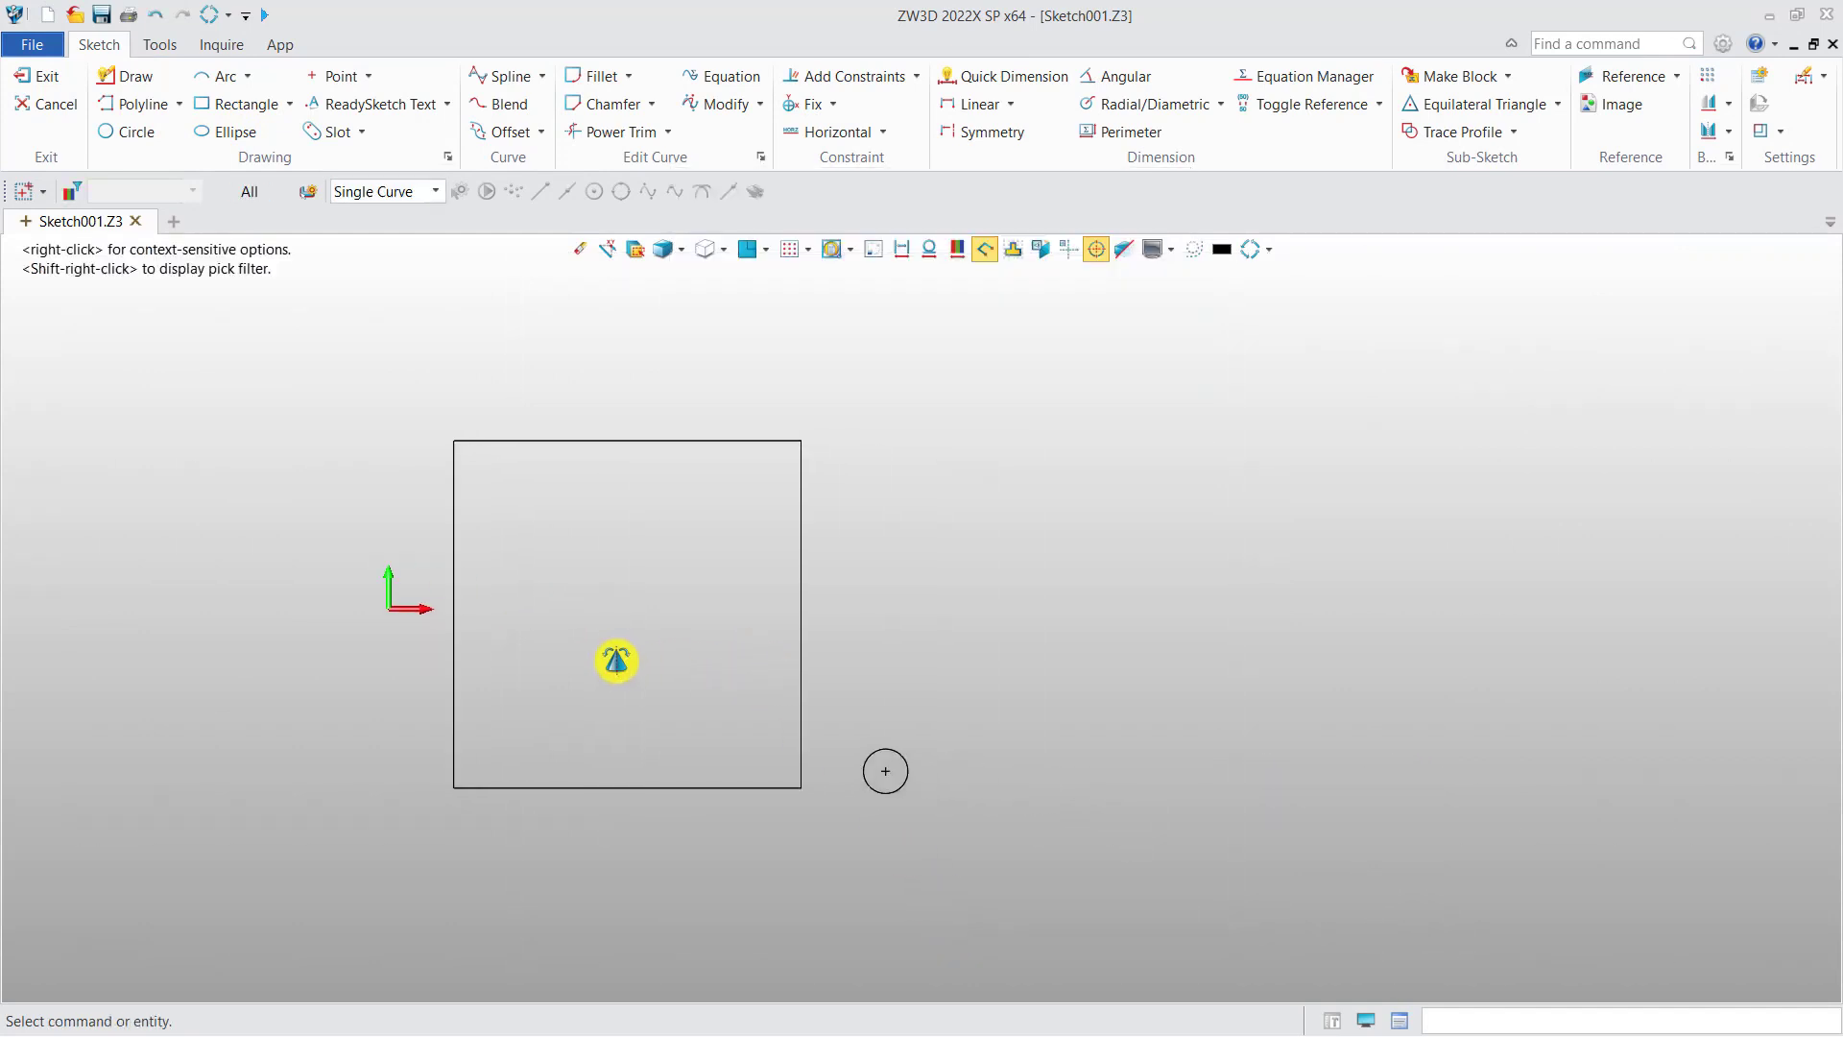
{"action": "left_click", "coordinate": [240, 108]}
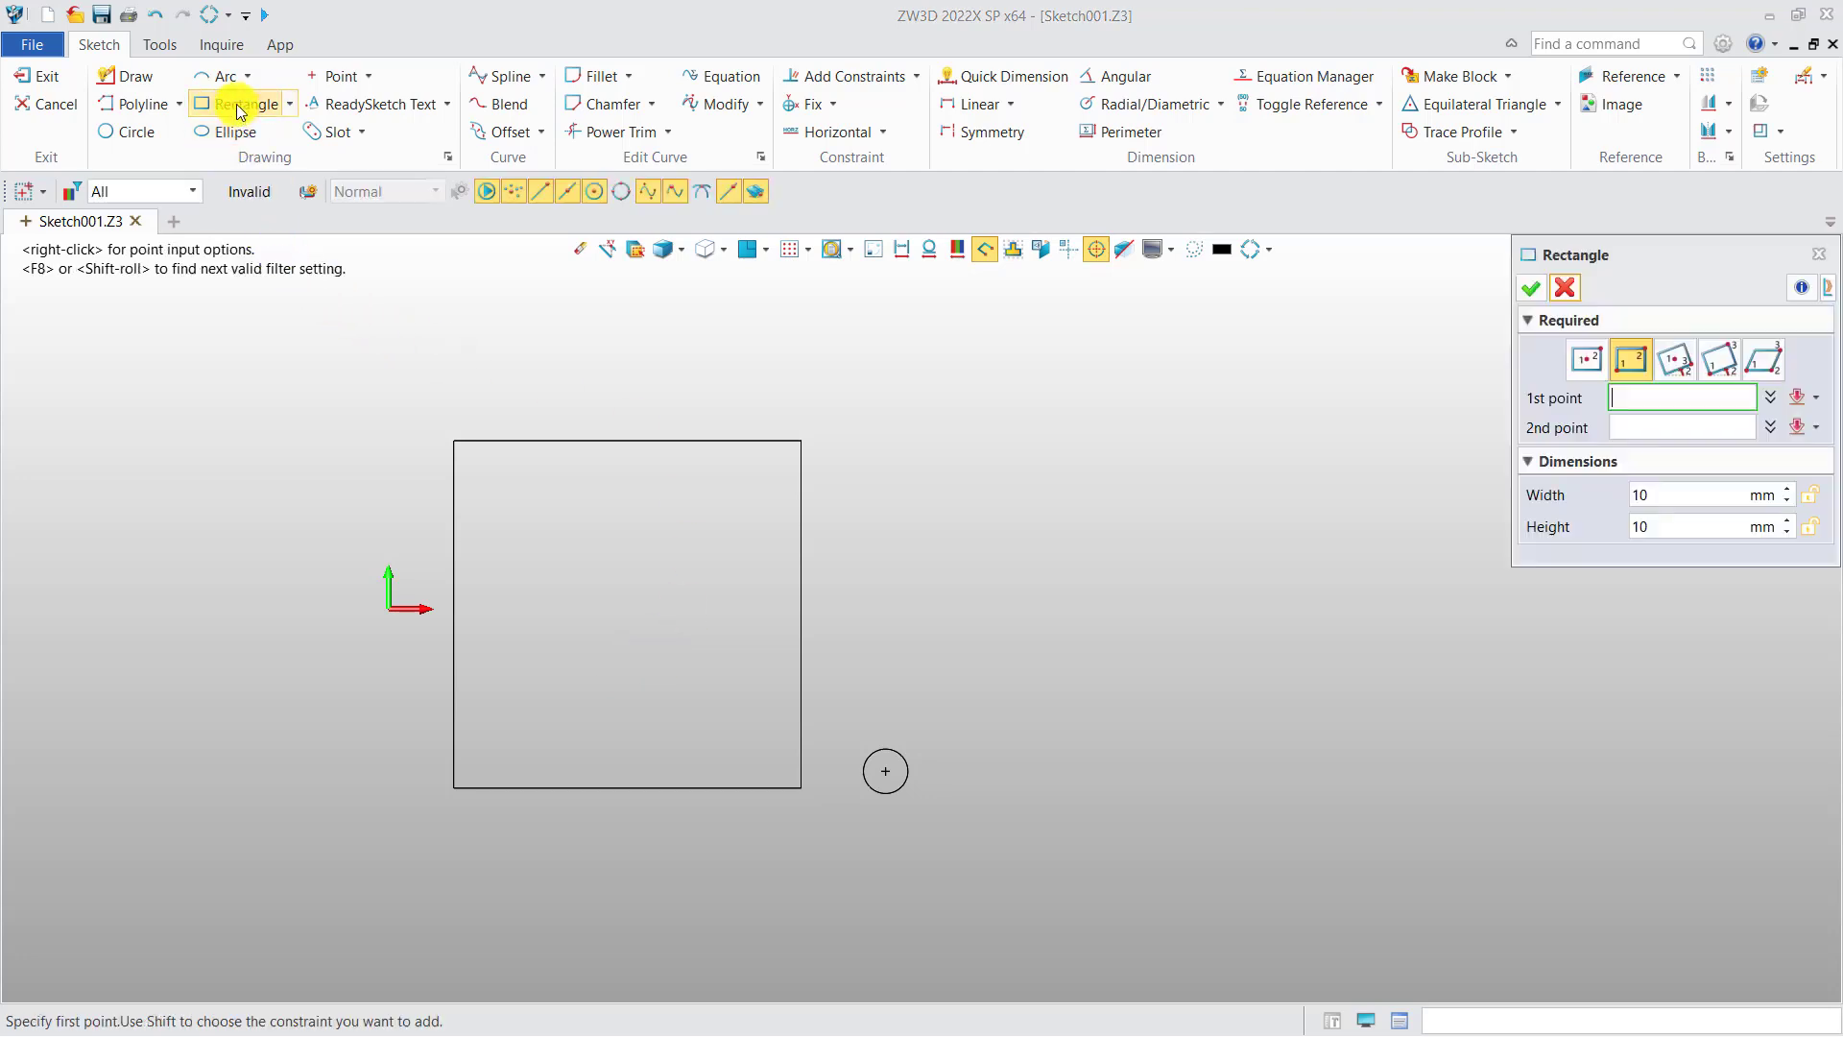
{"action": "left_click", "coordinate": [961, 747]}
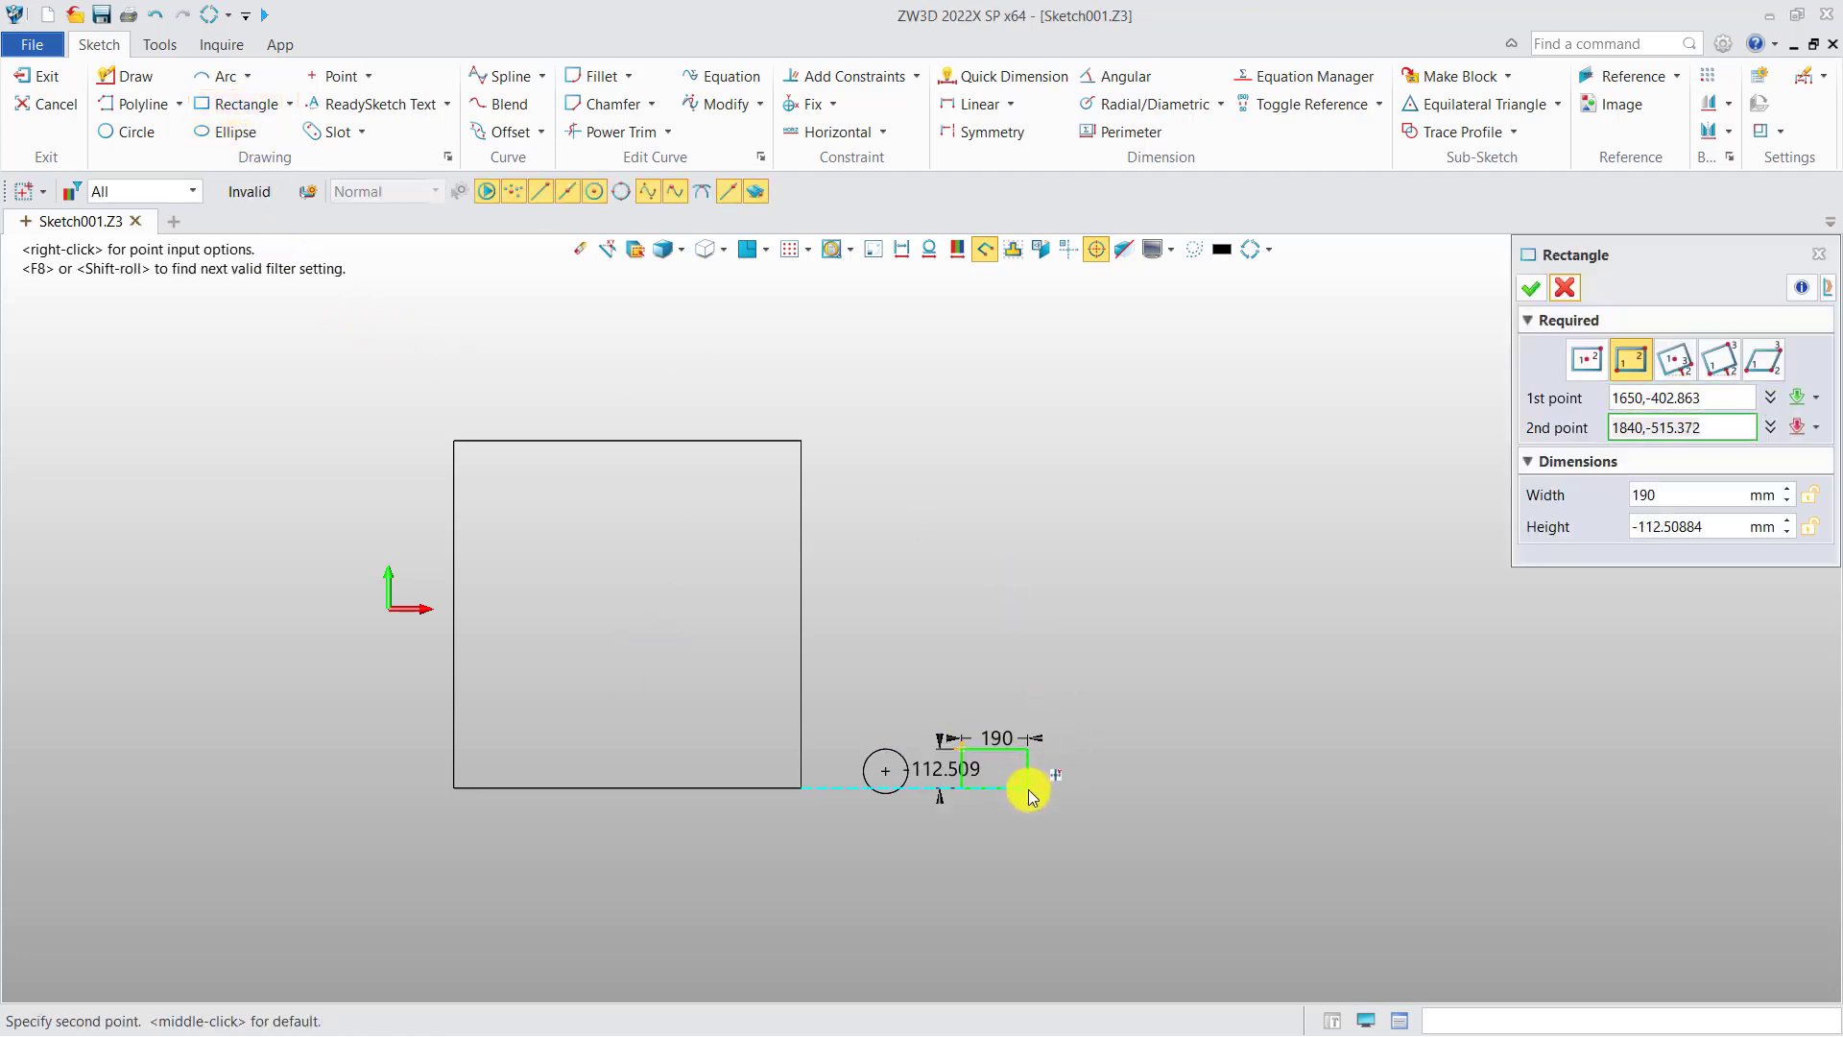
{"action": "left_click", "coordinate": [1028, 796]}
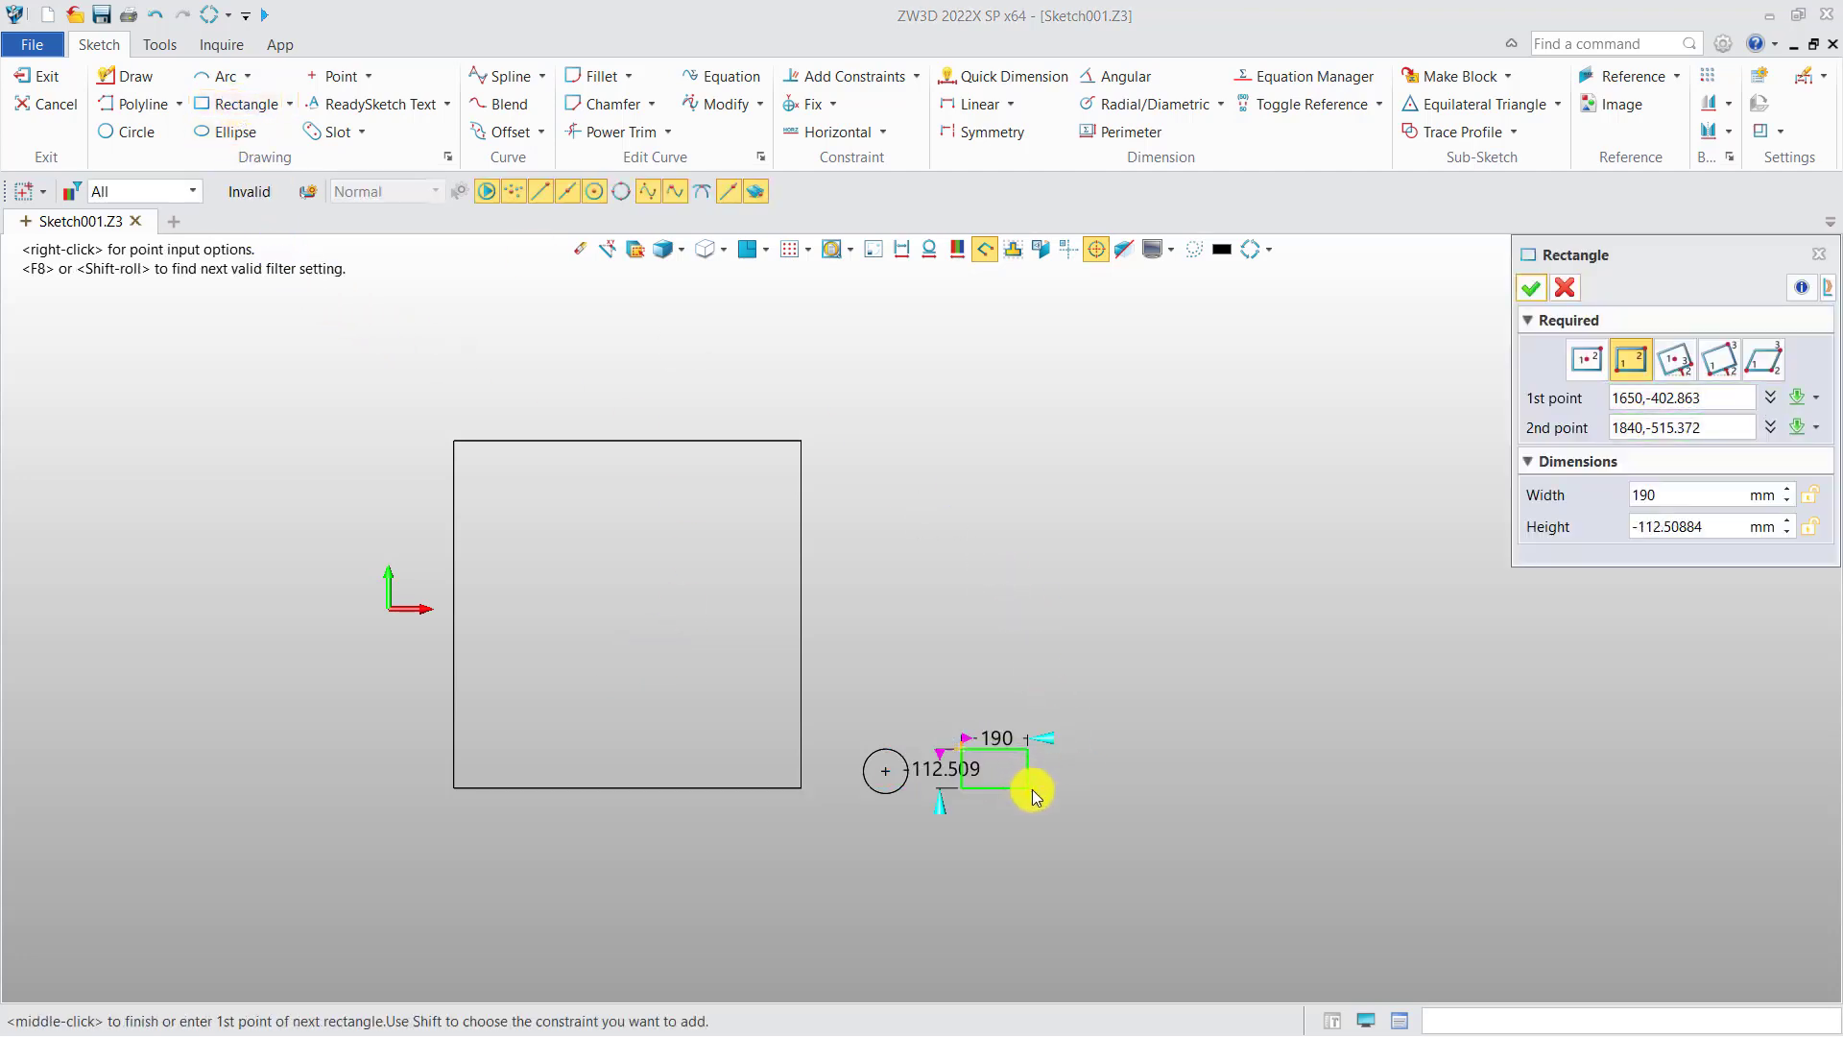
{"action": "left_click", "coordinate": [1532, 293]}
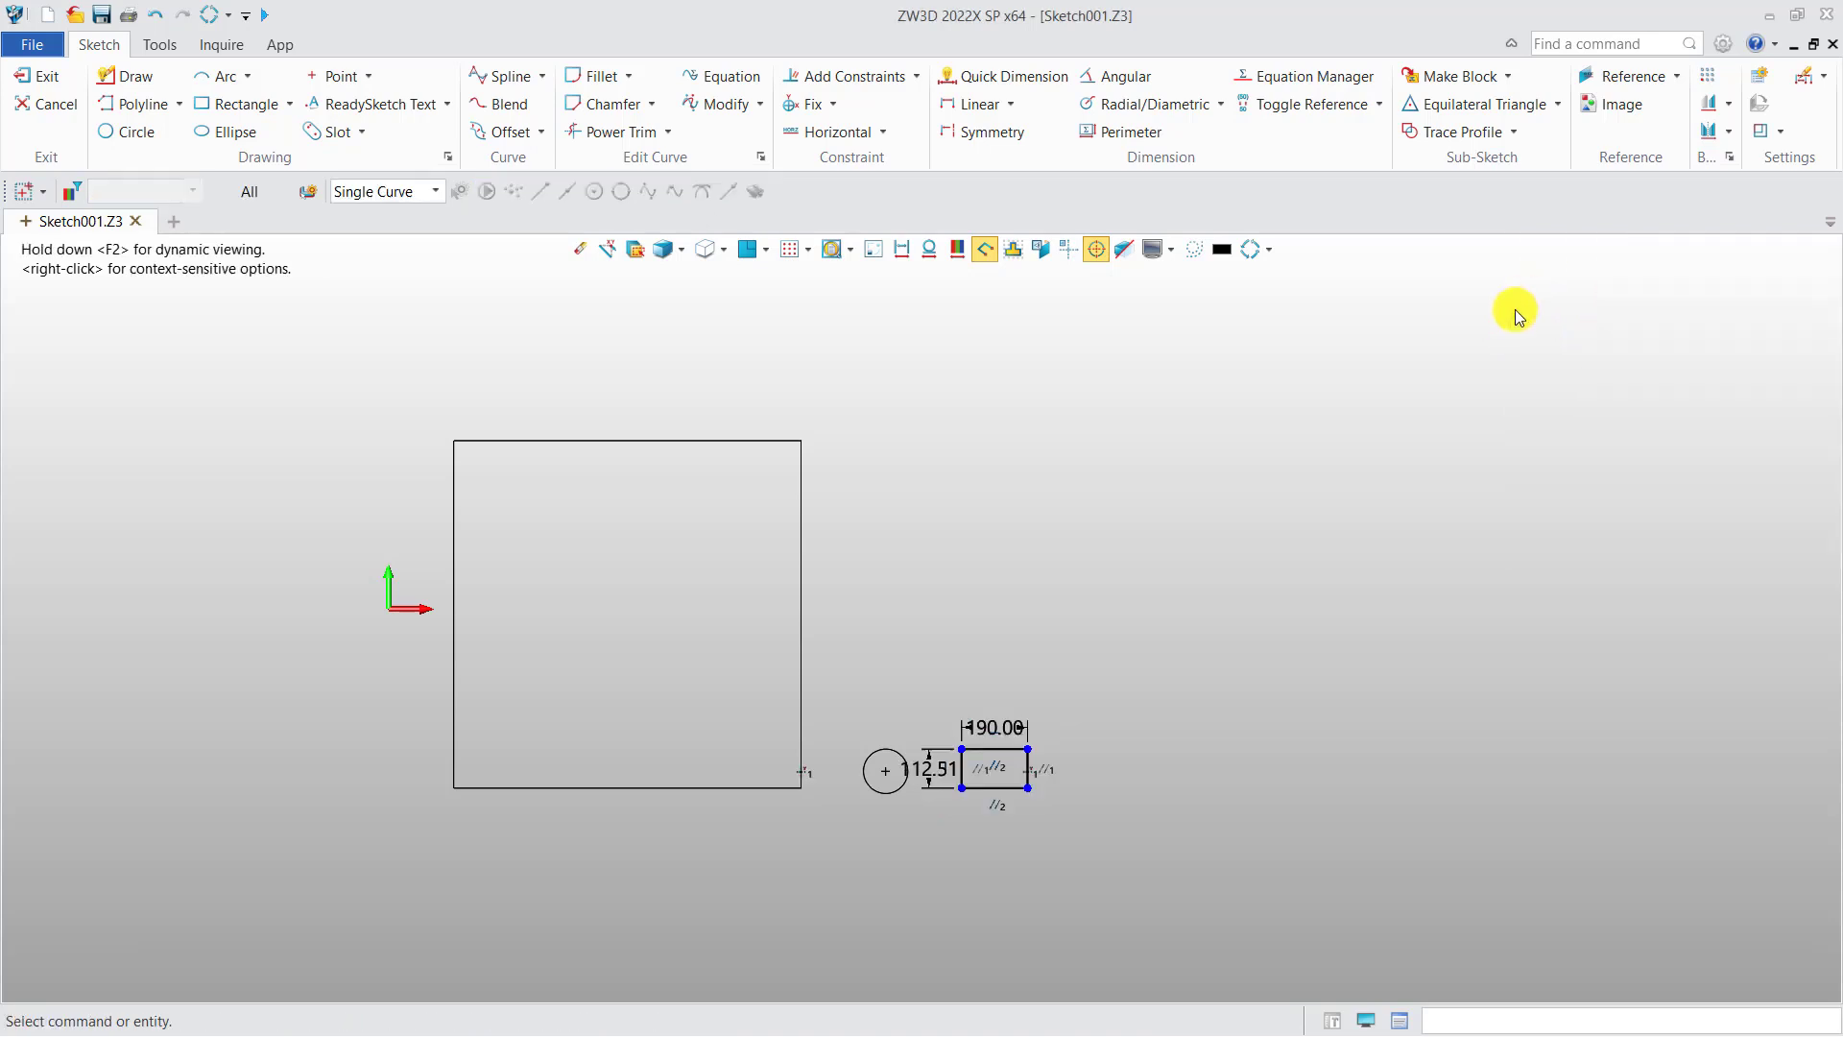
Step: Exit the sketch and create a new CAM Plan file
{"action": "left_click", "coordinate": [38, 78]}
{"action": "left_click", "coordinate": [581, 189]}
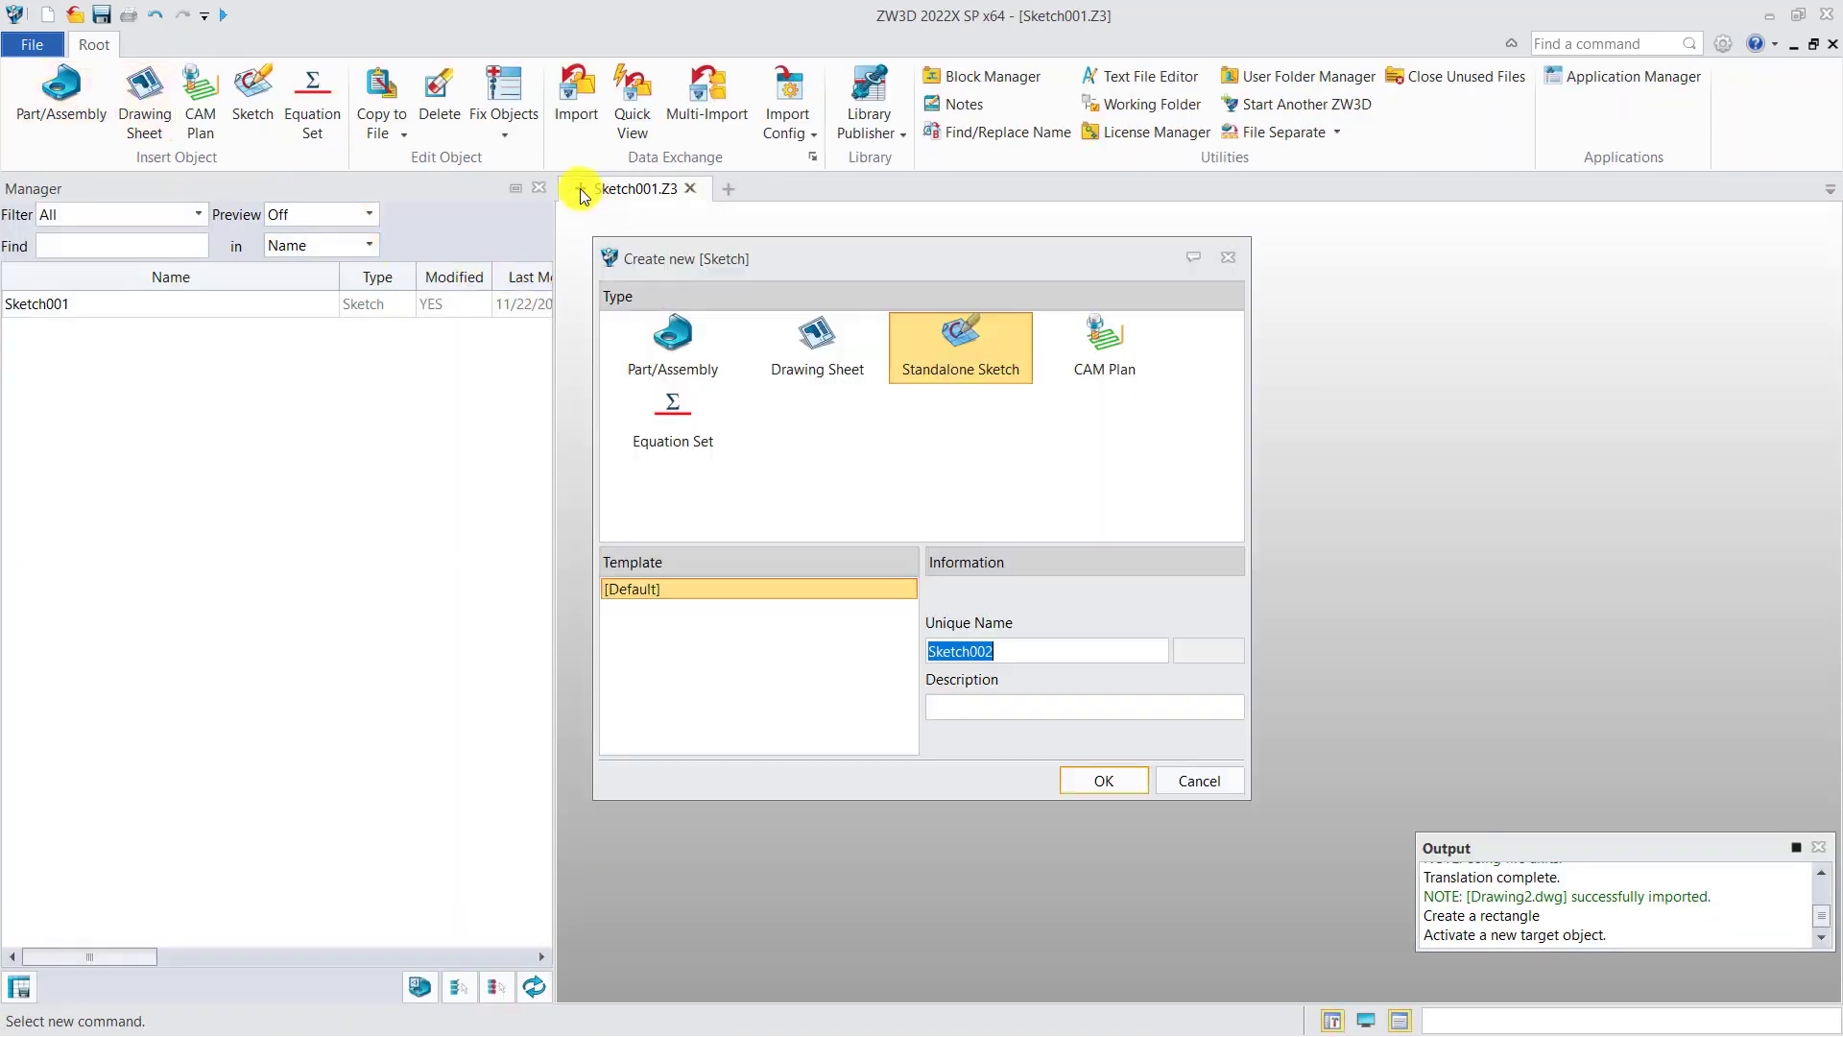
{"action": "left_click", "coordinate": [1114, 342]}
{"action": "left_click", "coordinate": [1099, 782]}
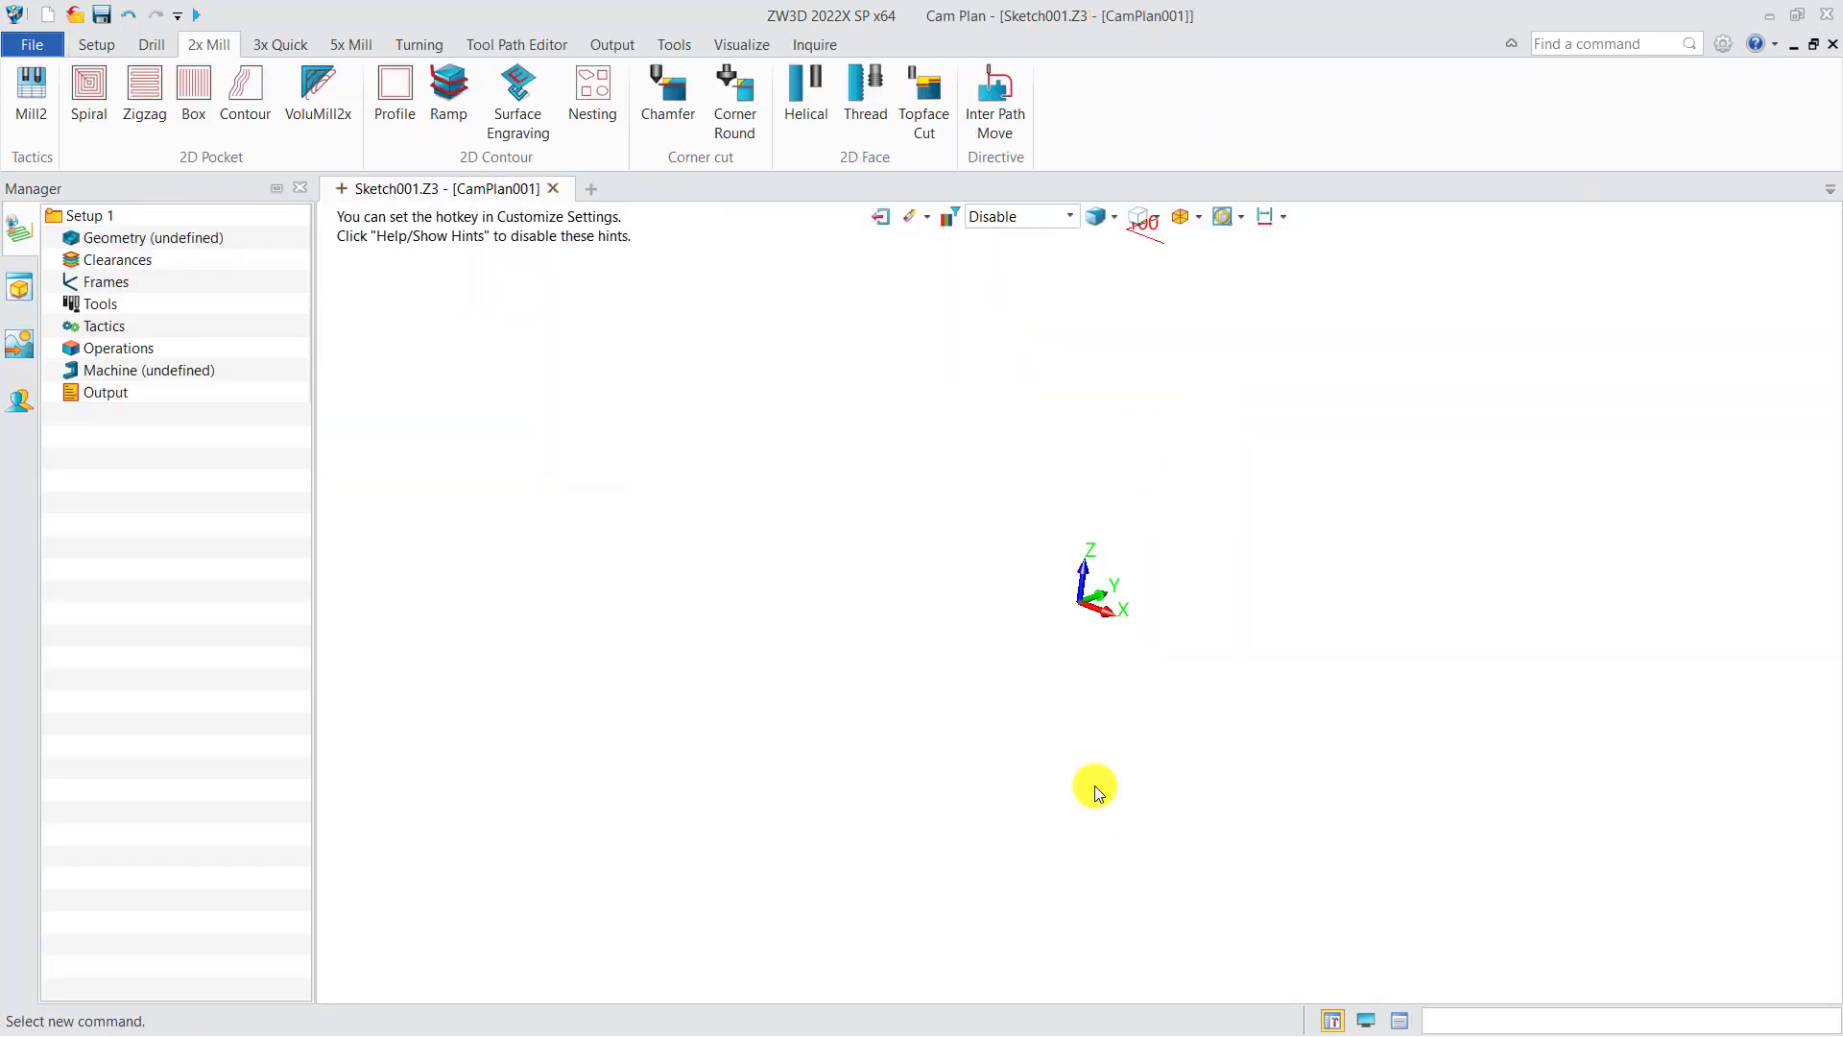
Step: Insert Sketch001 as a component under the CAM plan's Geometry
{"action": "right_click", "coordinate": [175, 237]}
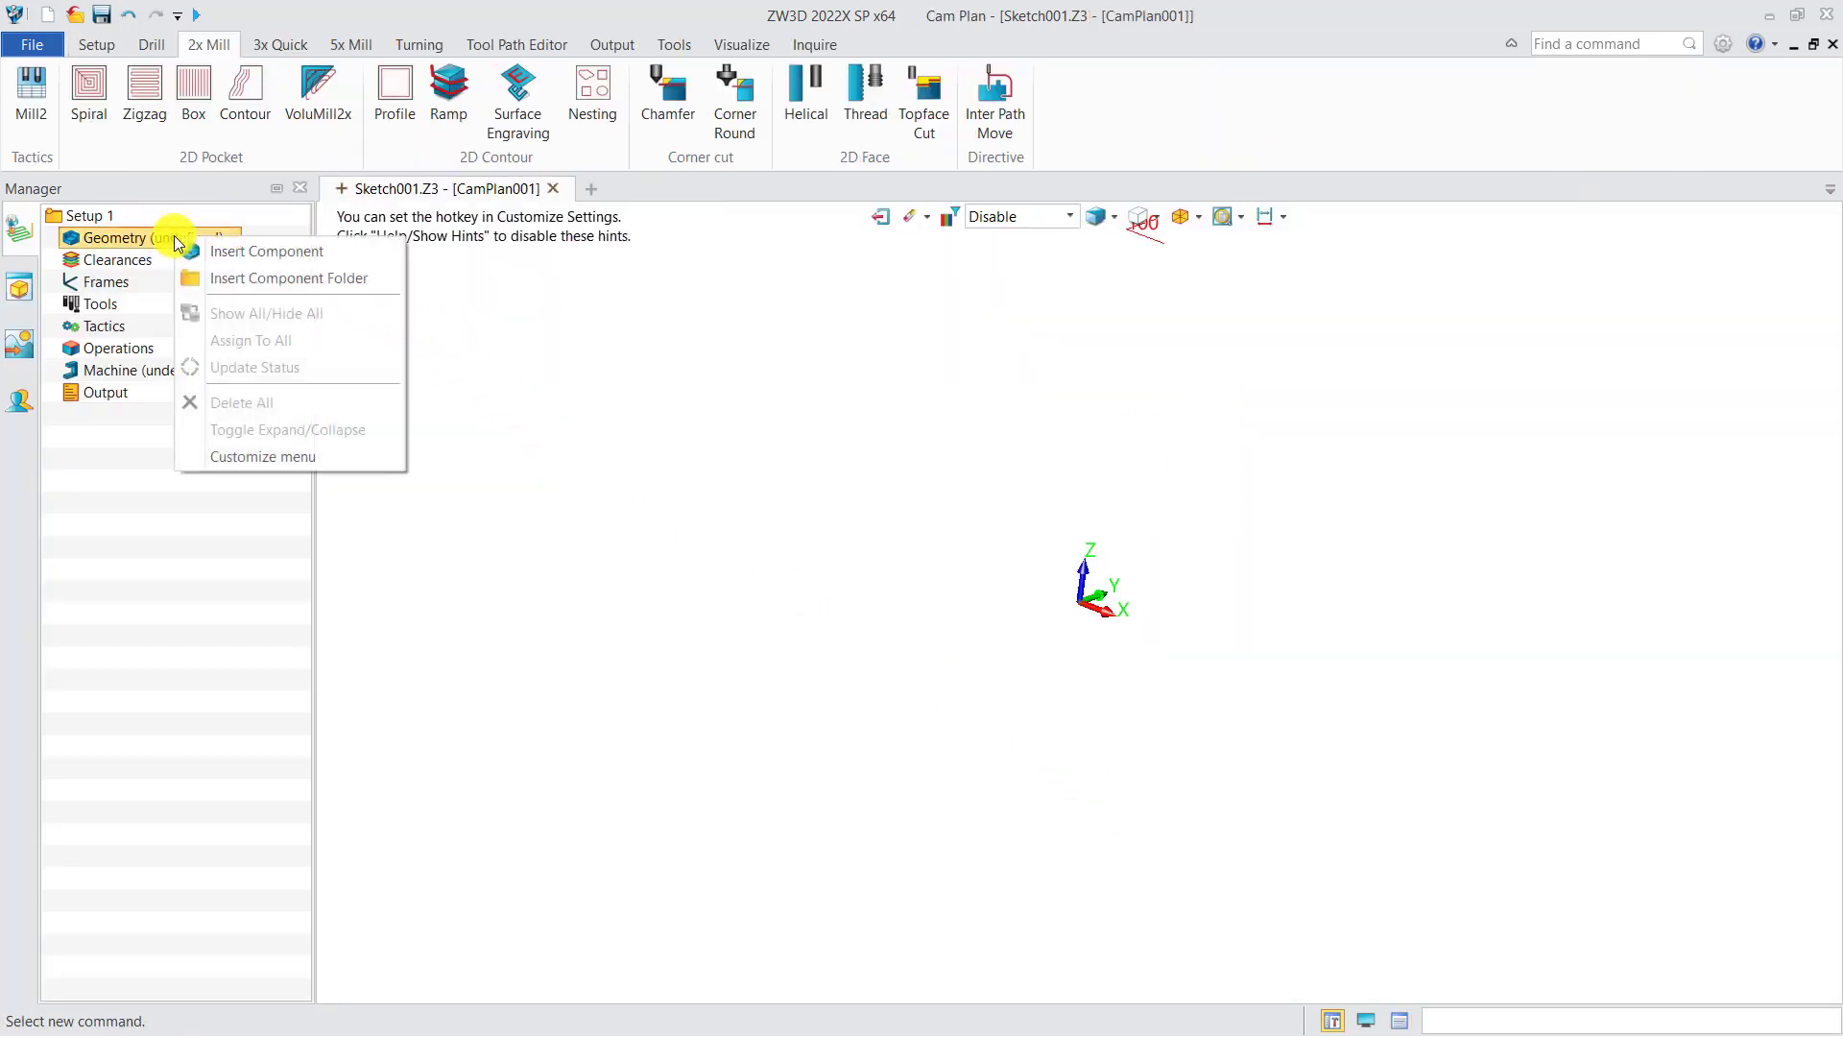
{"action": "left_click", "coordinate": [235, 252]}
{"action": "left_click", "coordinate": [799, 464]}
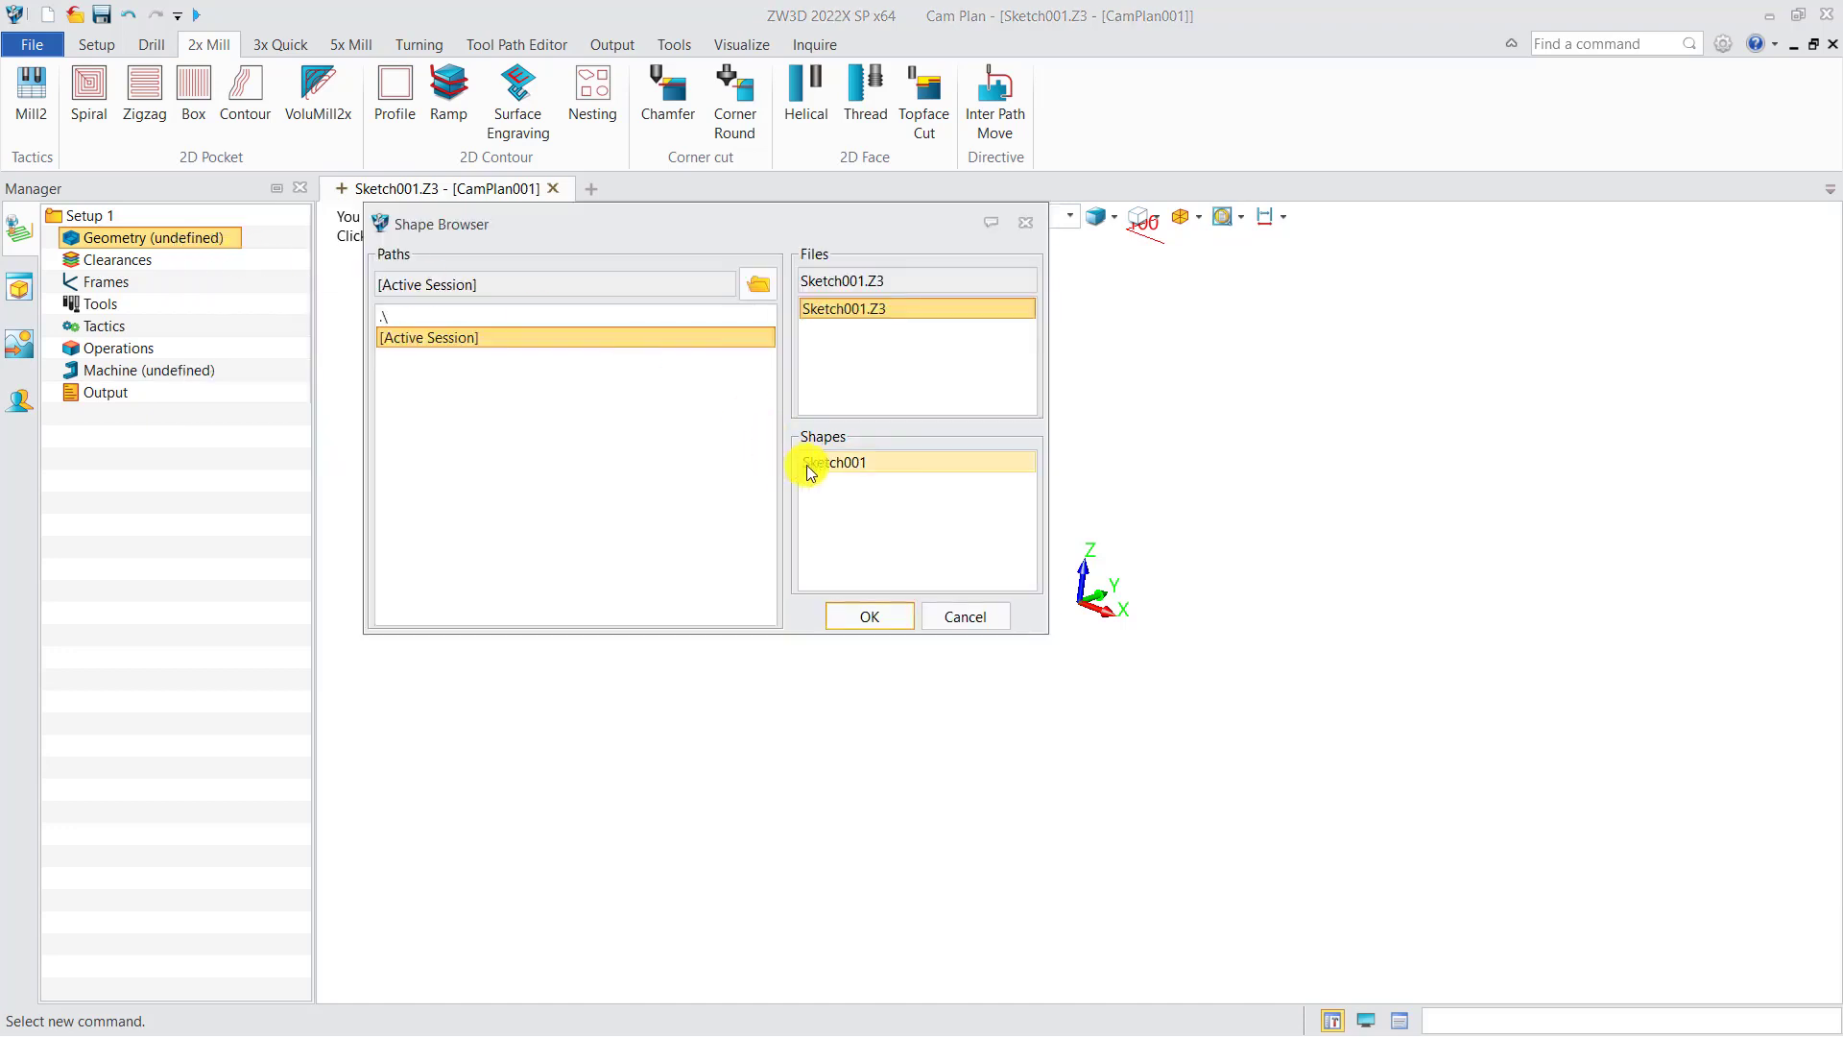
{"action": "left_click", "coordinate": [872, 615]}
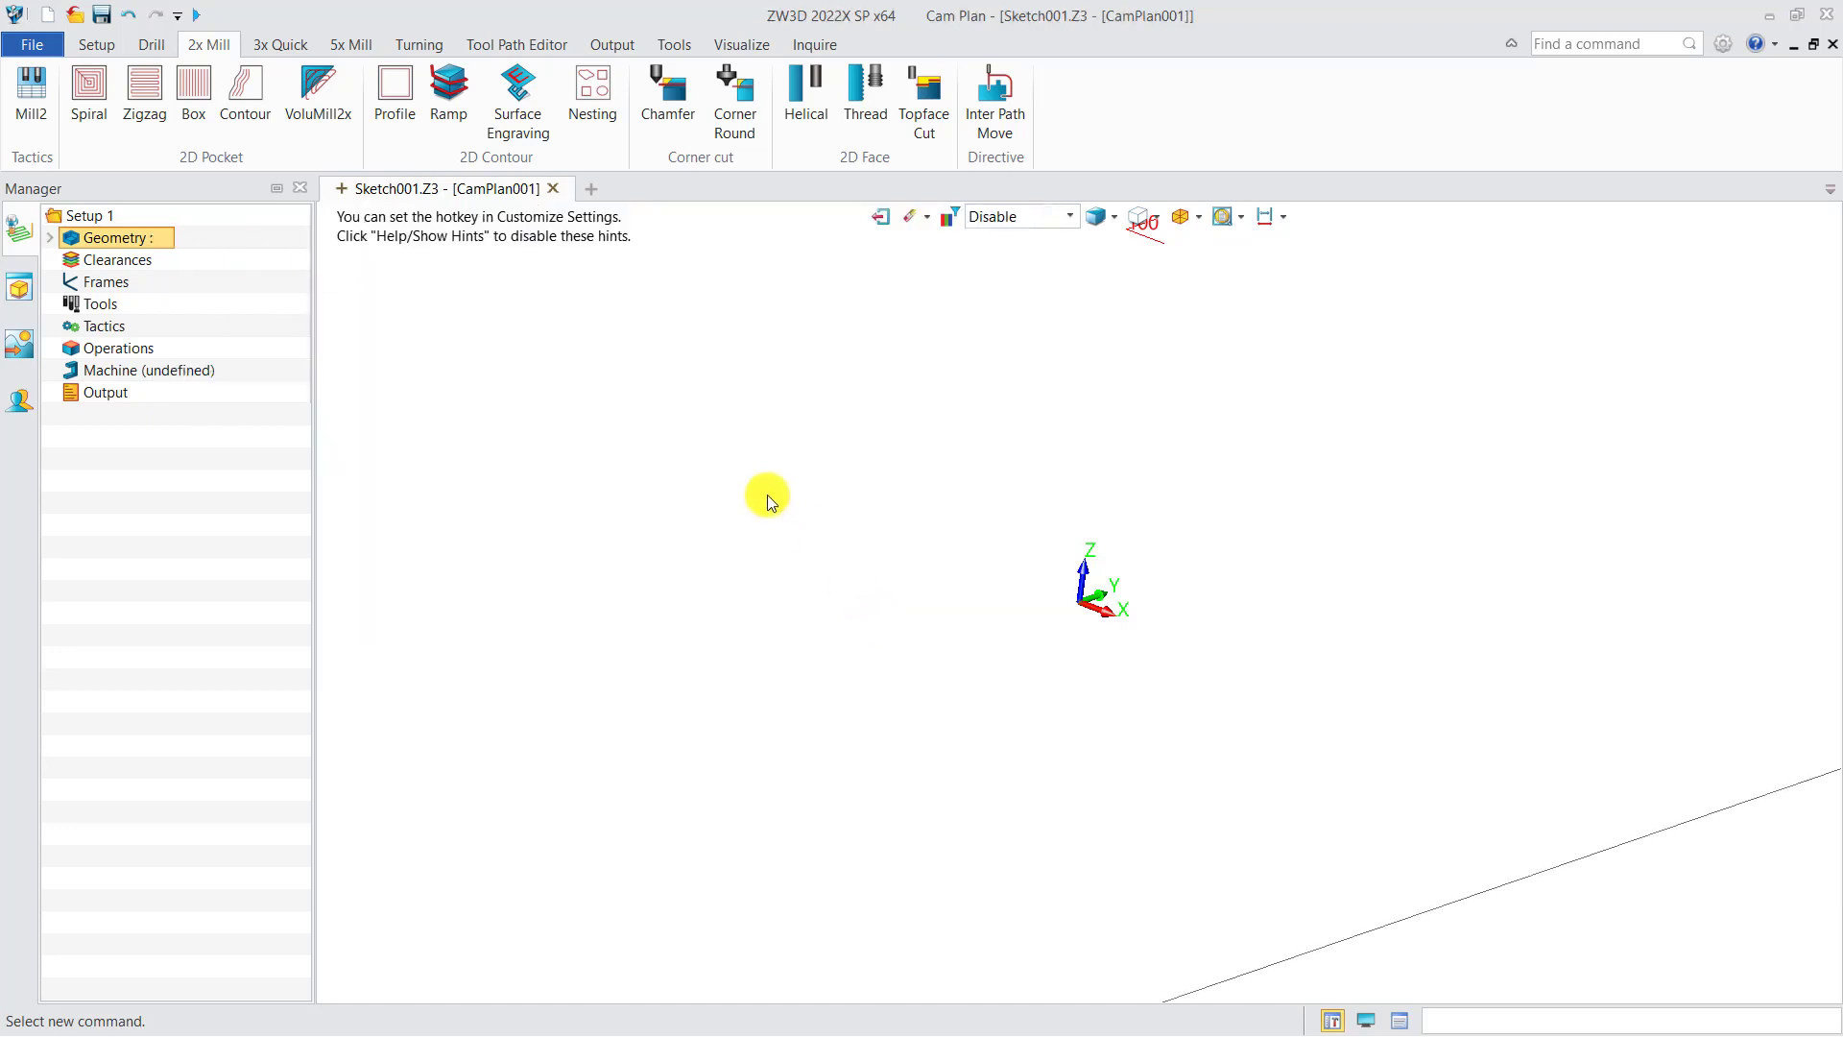
{"action": "scroll", "coordinate": [770, 493], "scroll_direction": "down", "scroll_amount": 9}
{"action": "mouse_move", "coordinate": [908, 732]}
{"action": "right_mouse_down"}
{"action": "mouse_move", "coordinate": [938, 774]}
{"action": "mouse_move", "coordinate": [923, 789]}
{"action": "right_mouse_up"}
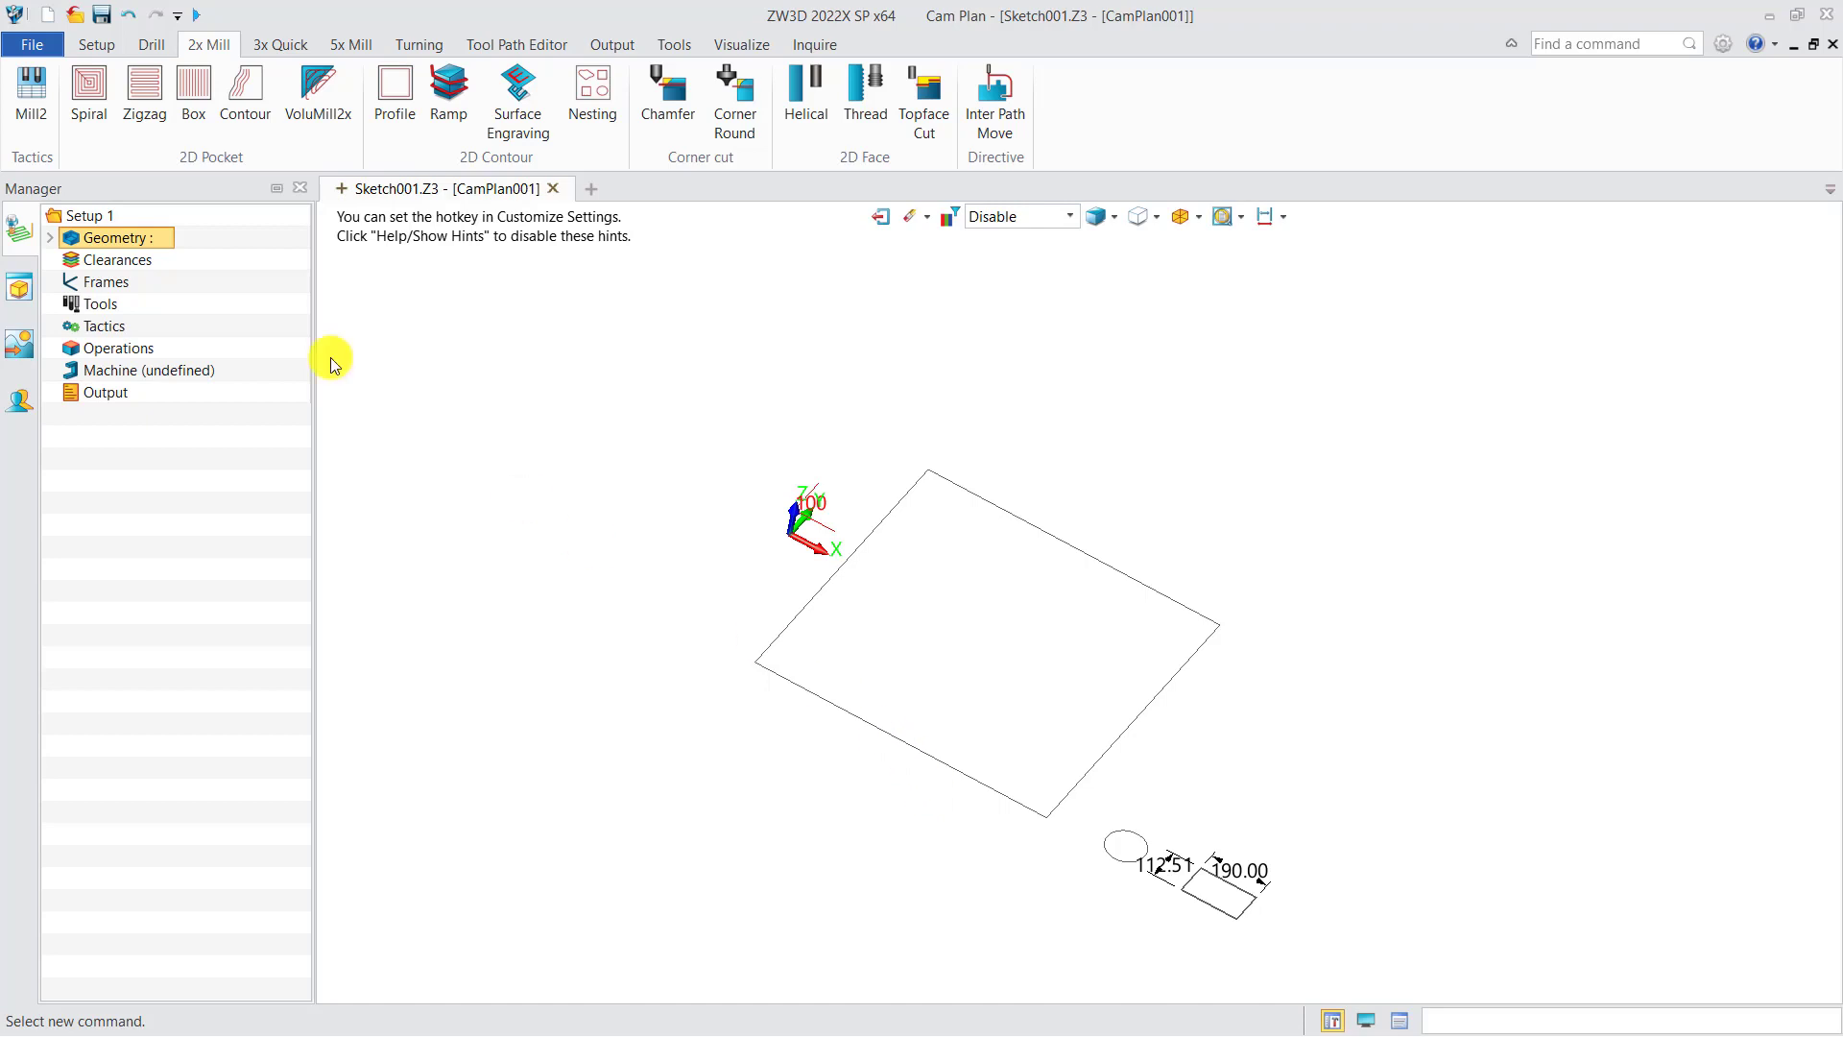
Step: Create a nest profile from the large square with its class set to Blank
{"action": "left_click", "coordinate": [96, 44]}
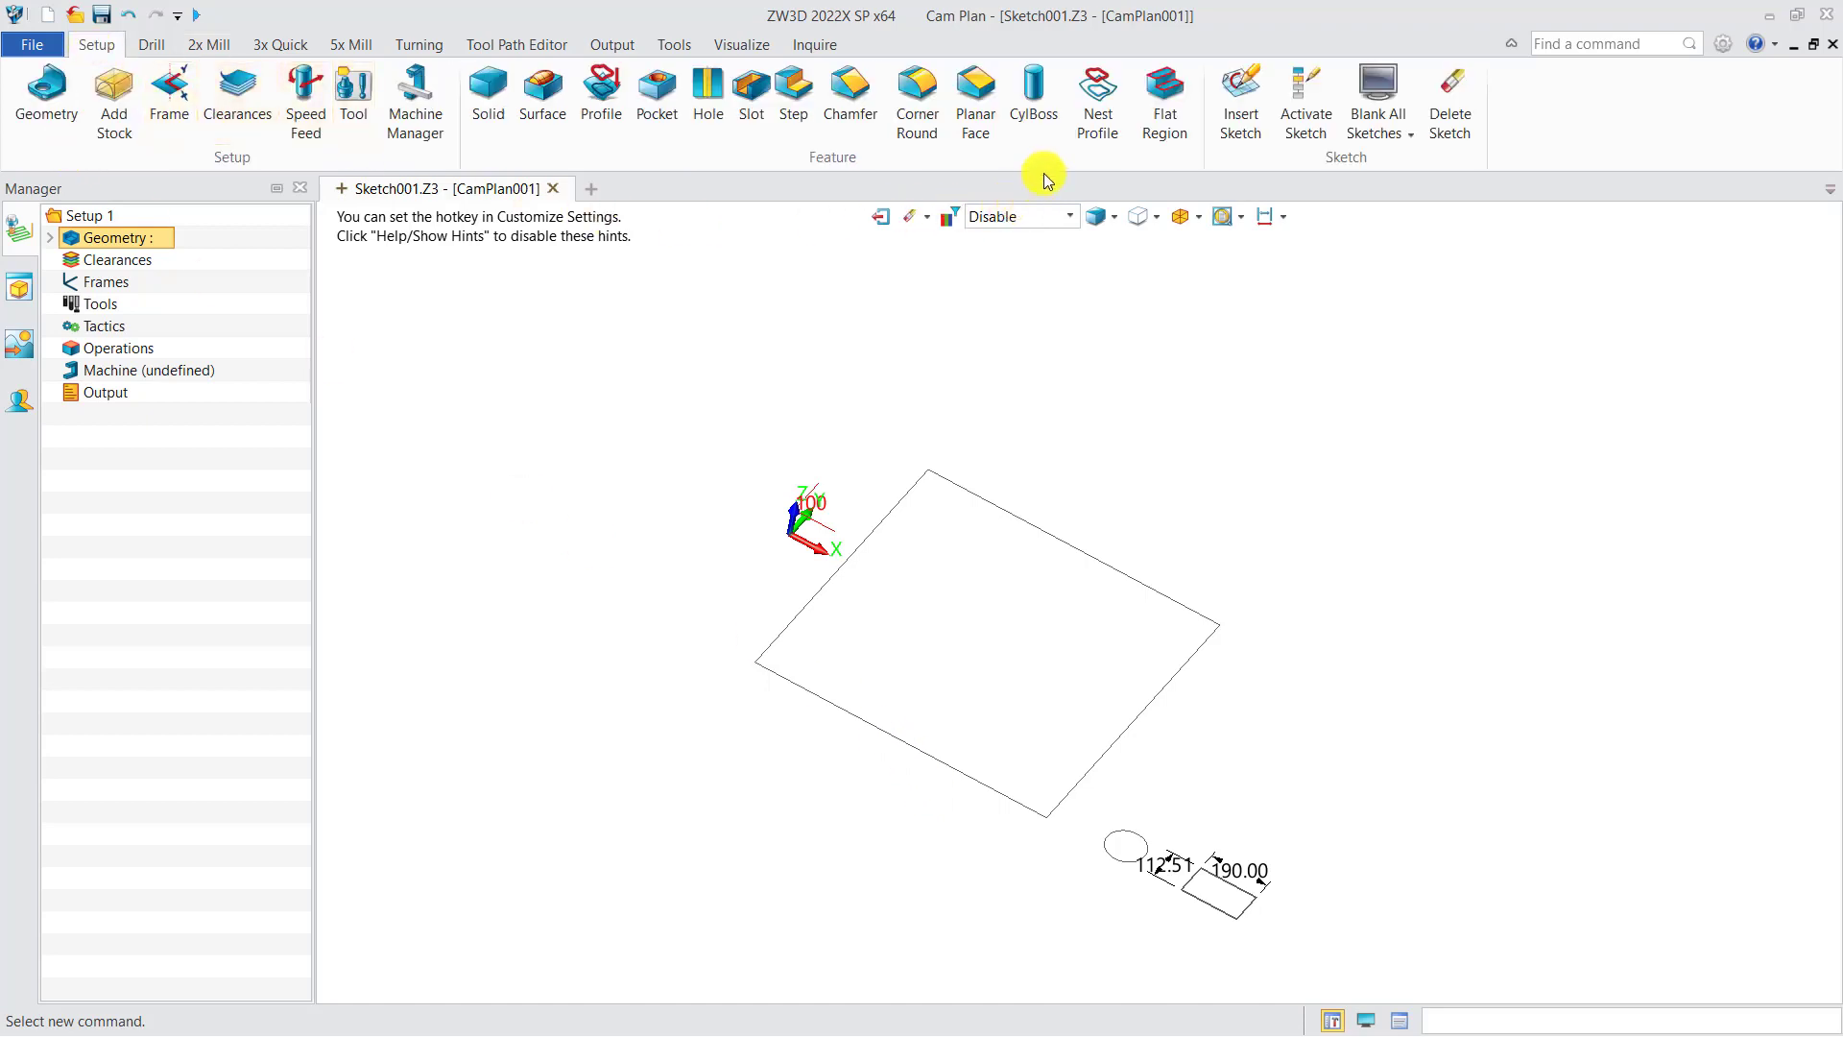
{"action": "left_click", "coordinate": [1083, 123]}
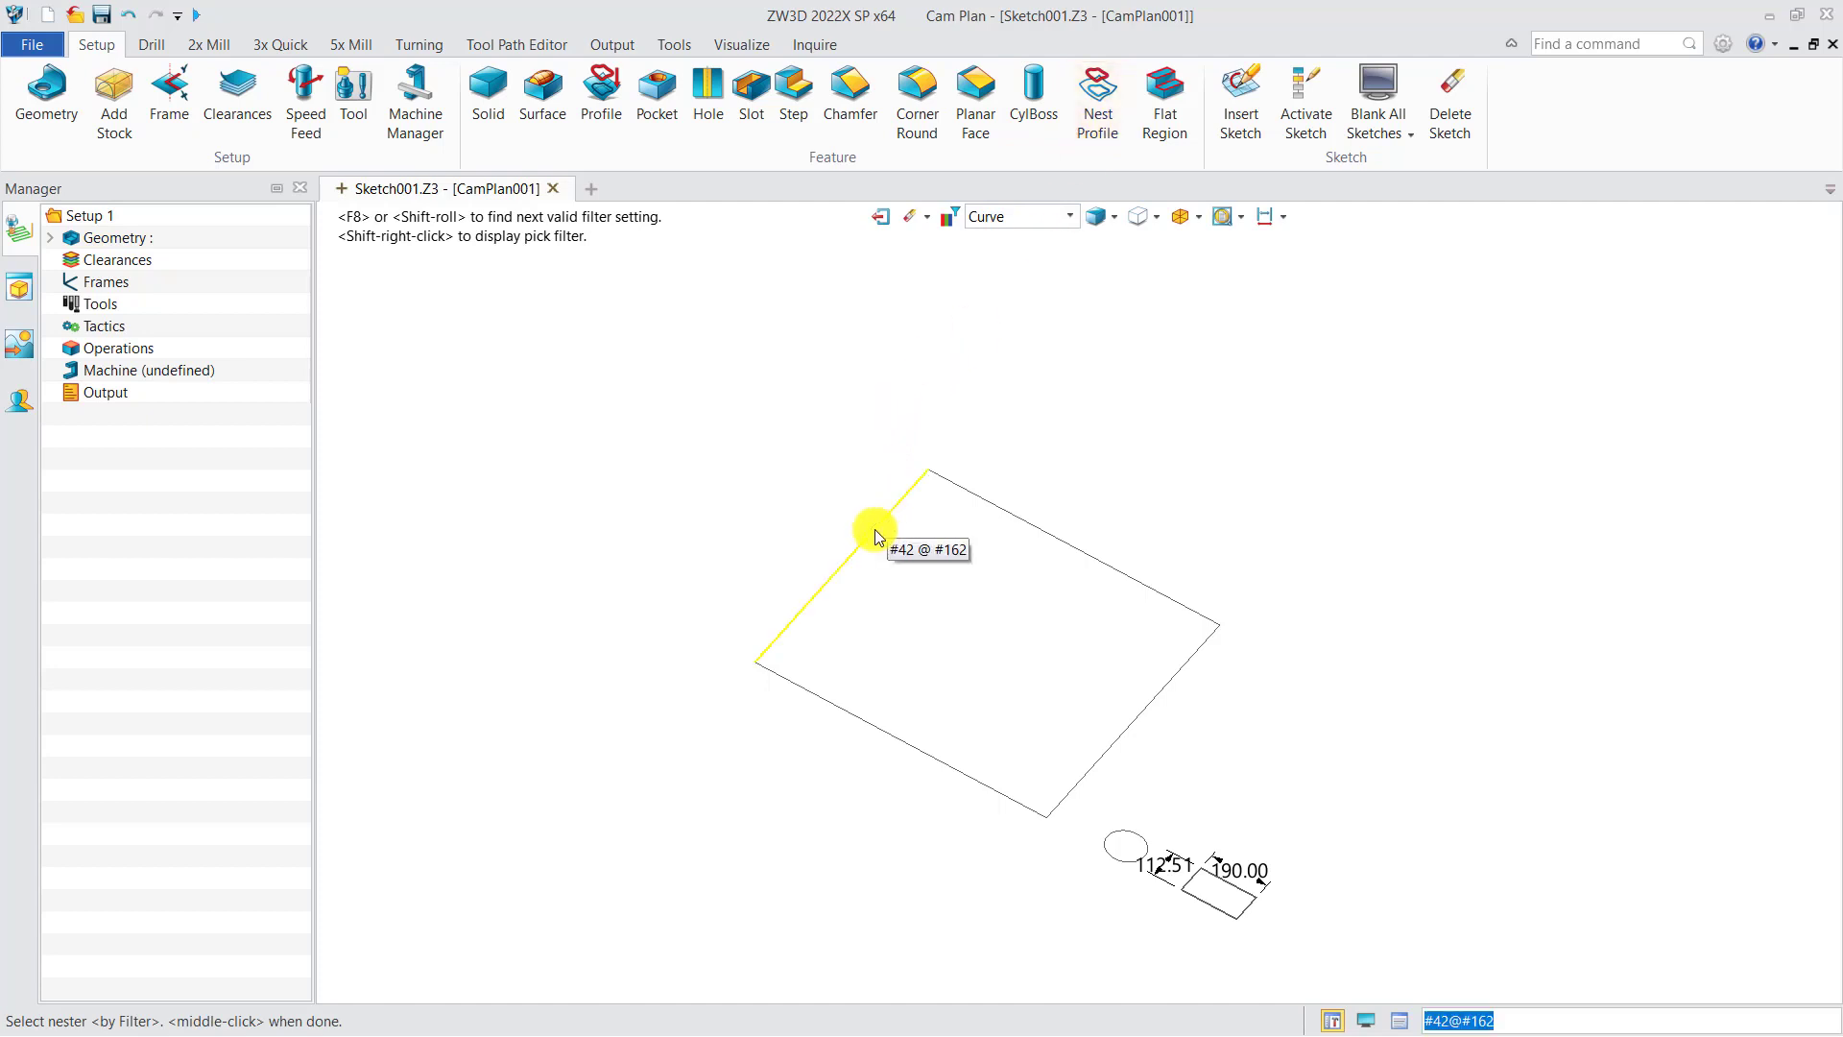
{"action": "left_click", "coordinate": [874, 528]}
{"action": "middle_click", "coordinate": [789, 531]}
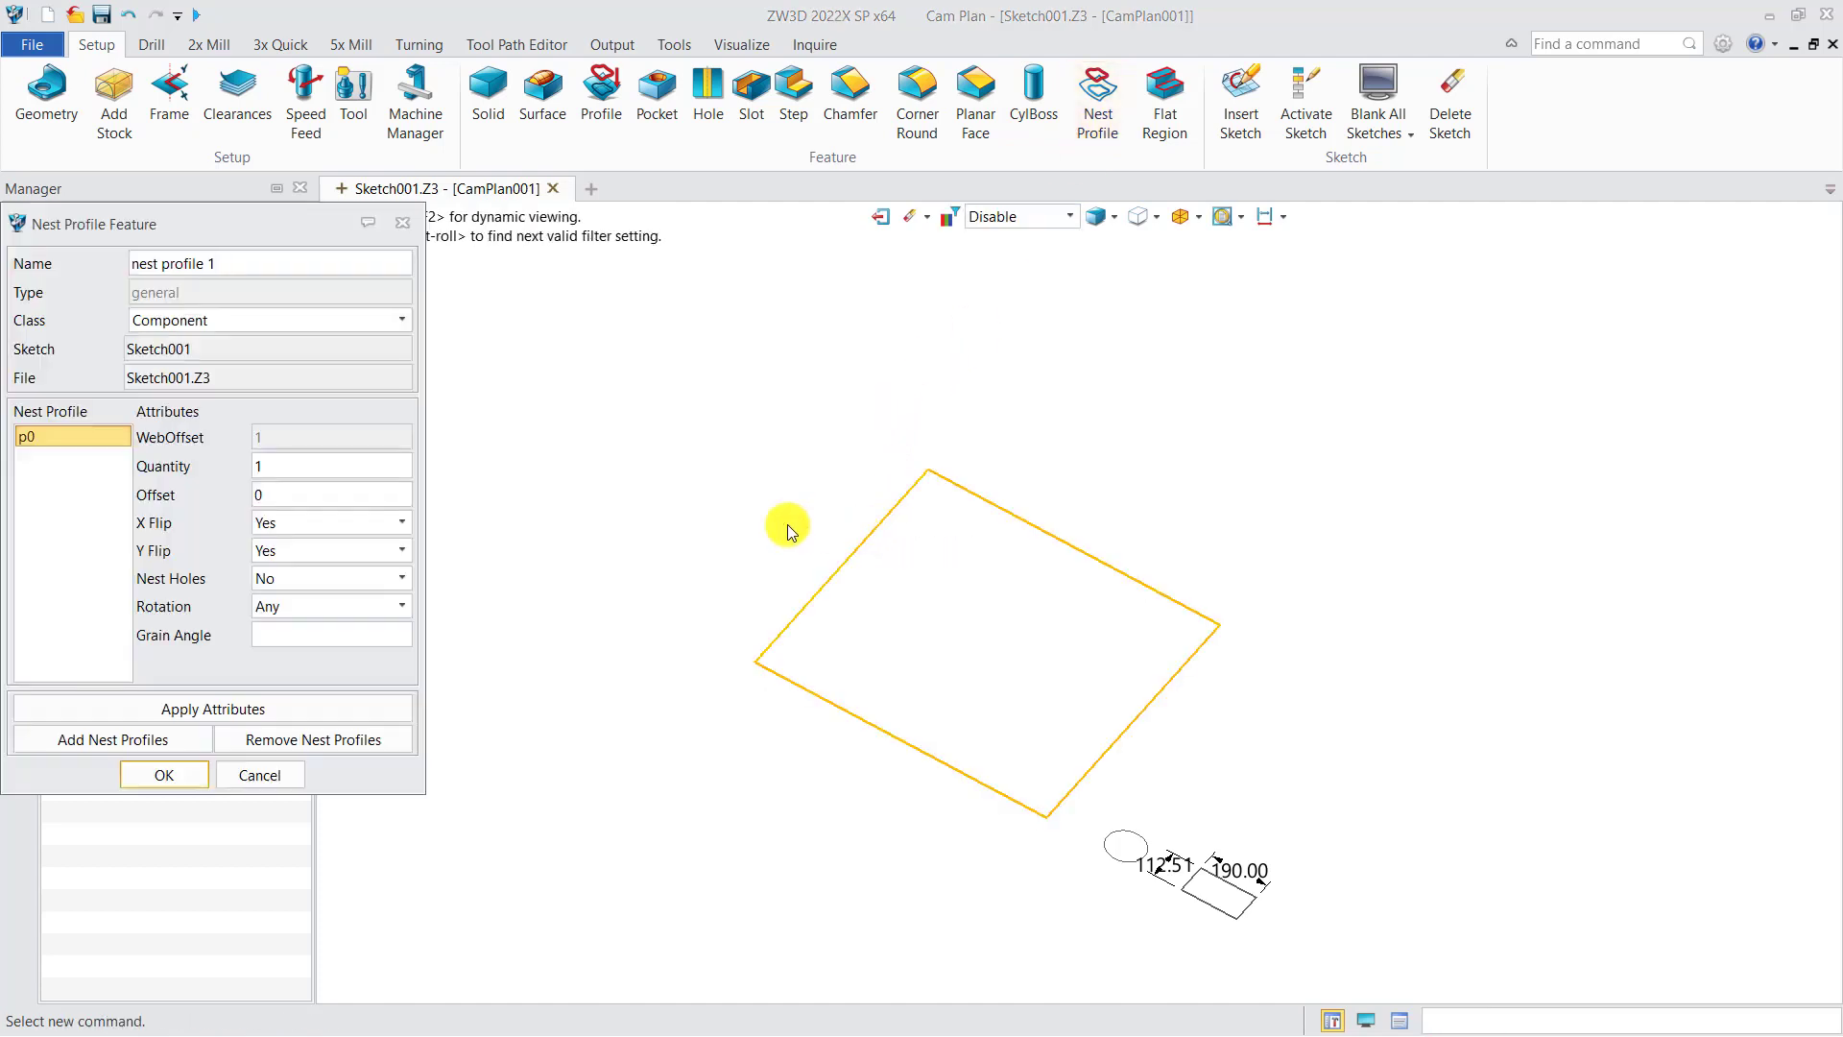
{"action": "left_click", "coordinate": [172, 322]}
{"action": "left_click", "coordinate": [228, 357]}
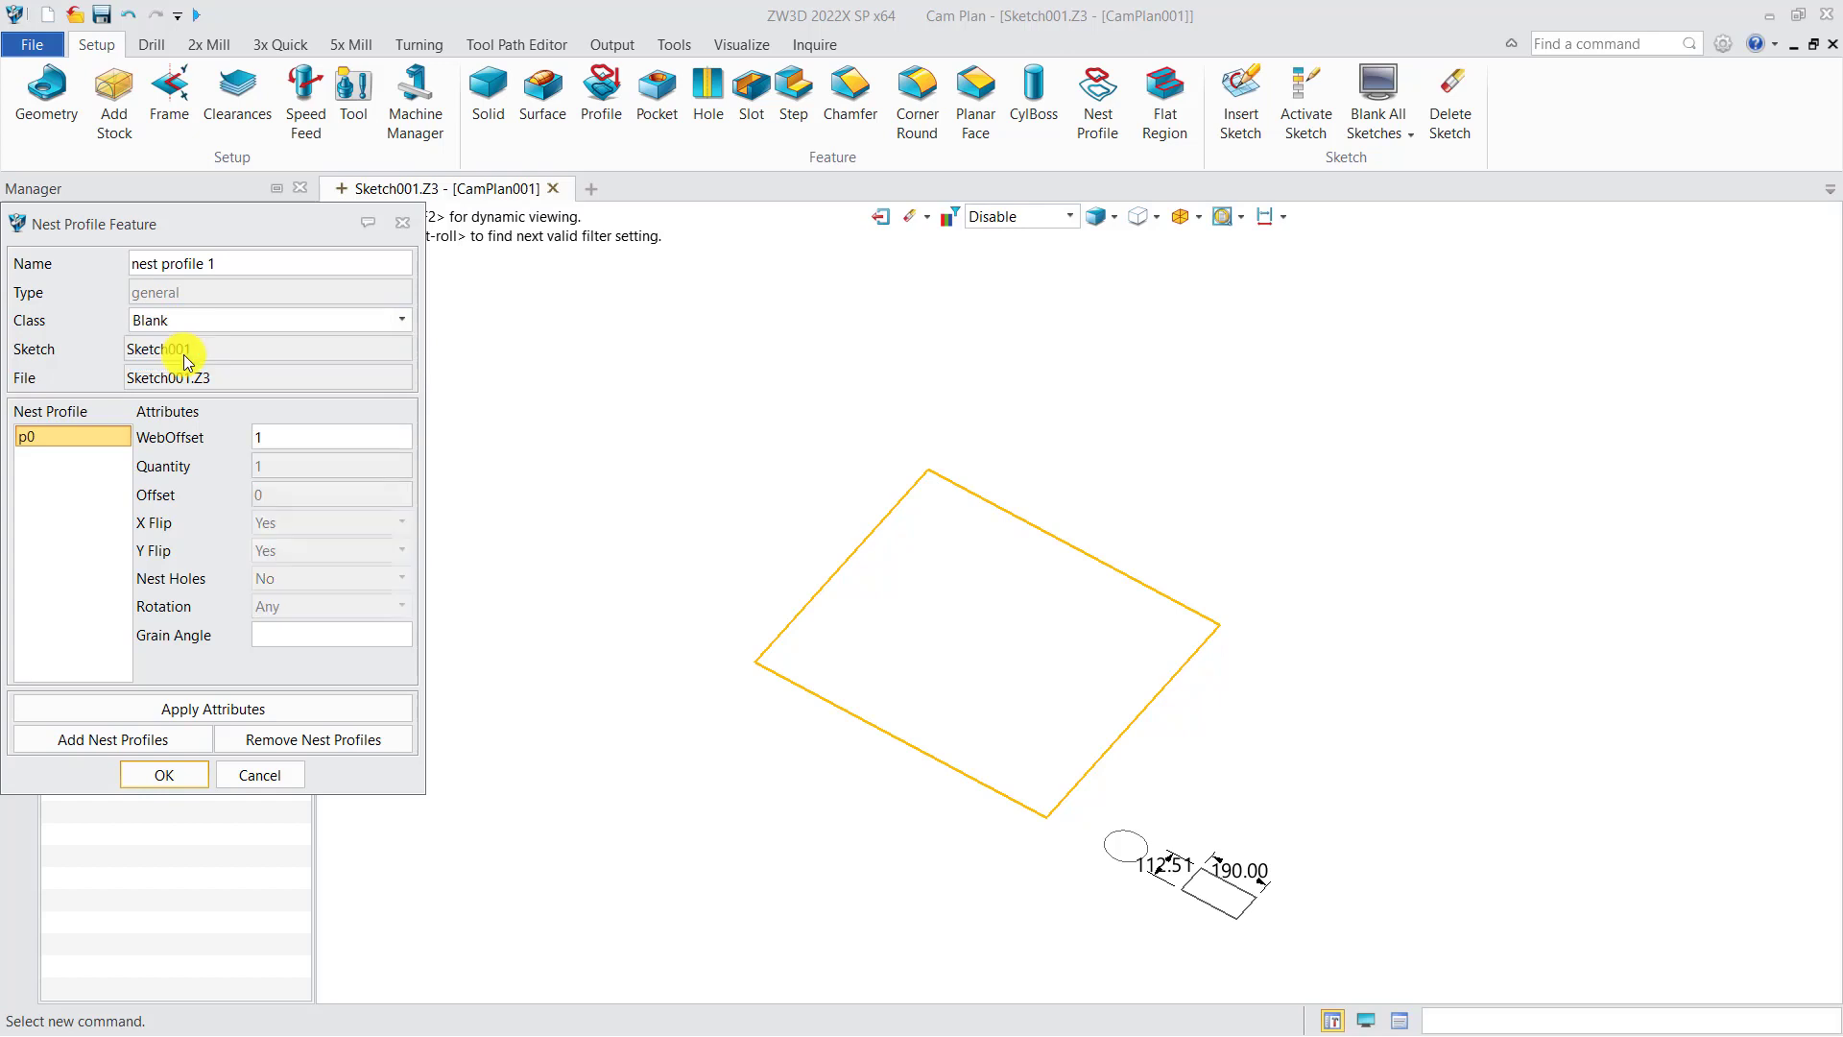
{"action": "left_click", "coordinate": [177, 776]}
{"action": "middle_click_drag", "start_coordinate": [526, 691], "coordinate": [465, 638]}
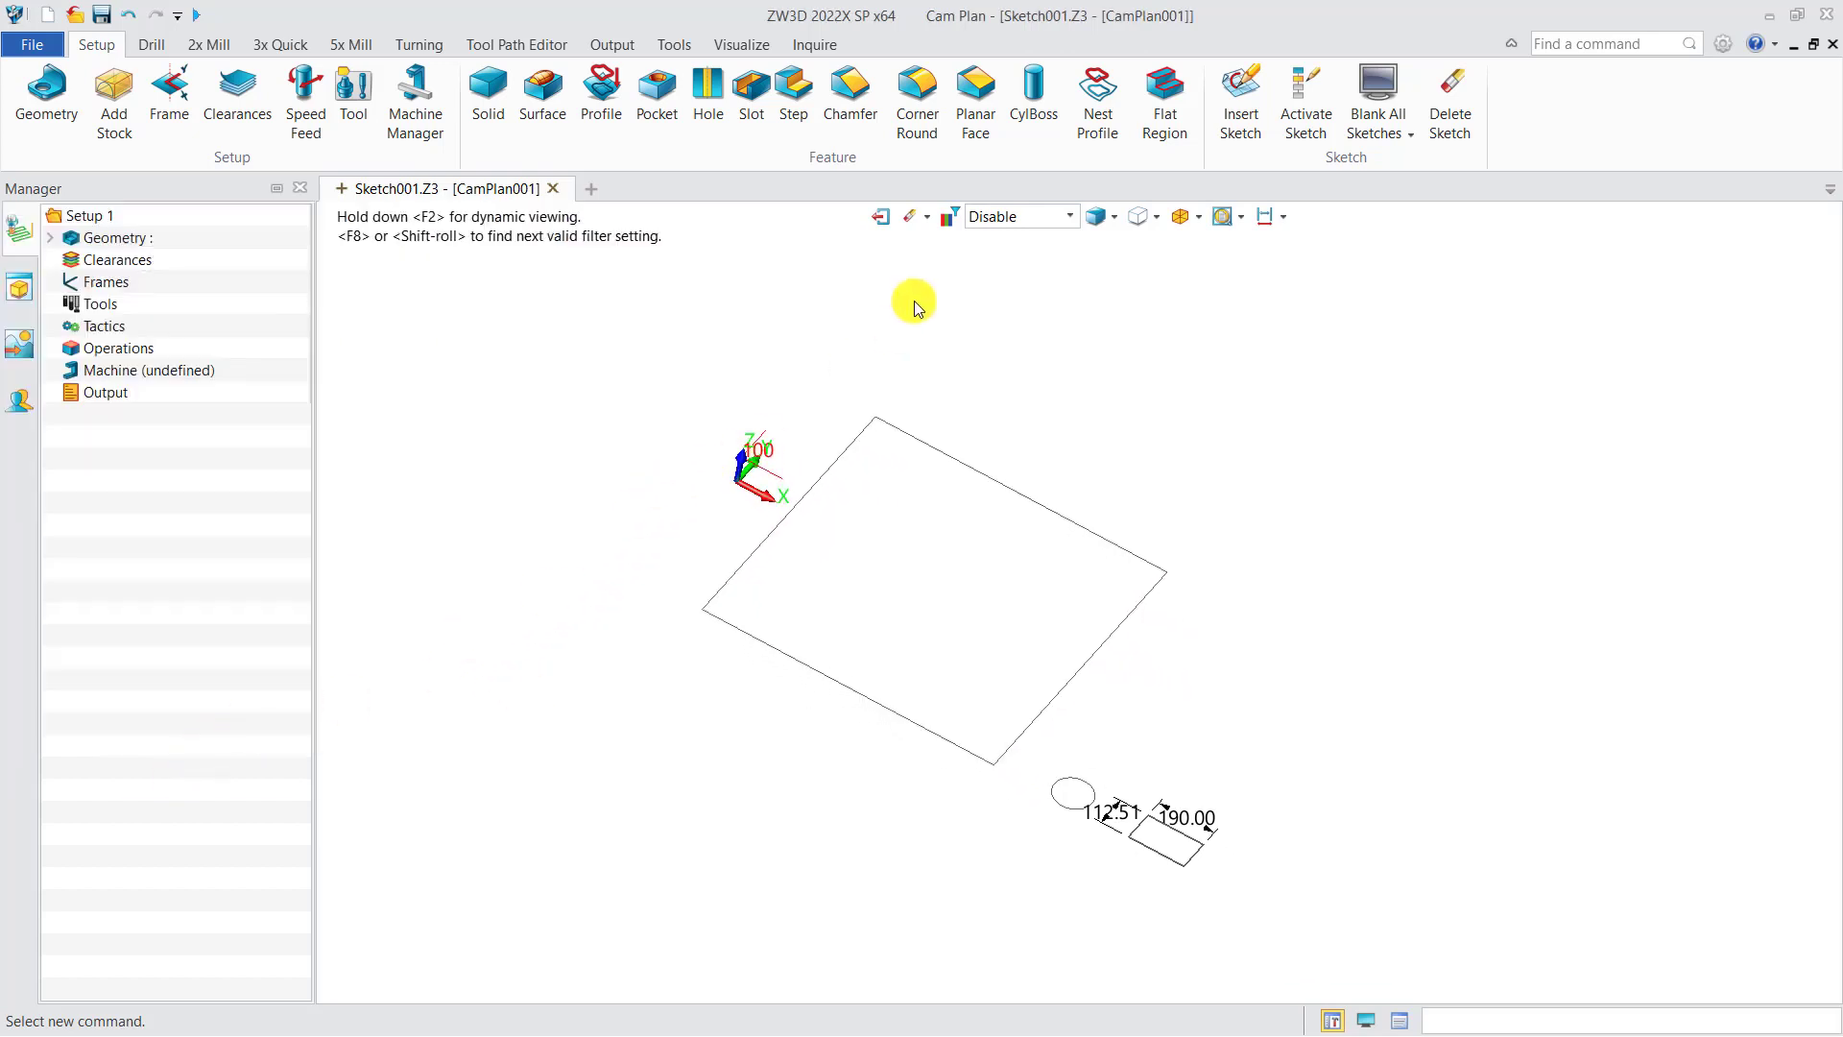
Step: Create a Component nest profile from the circle with quantity 10 and offset 5
{"action": "left_click", "coordinate": [1098, 96]}
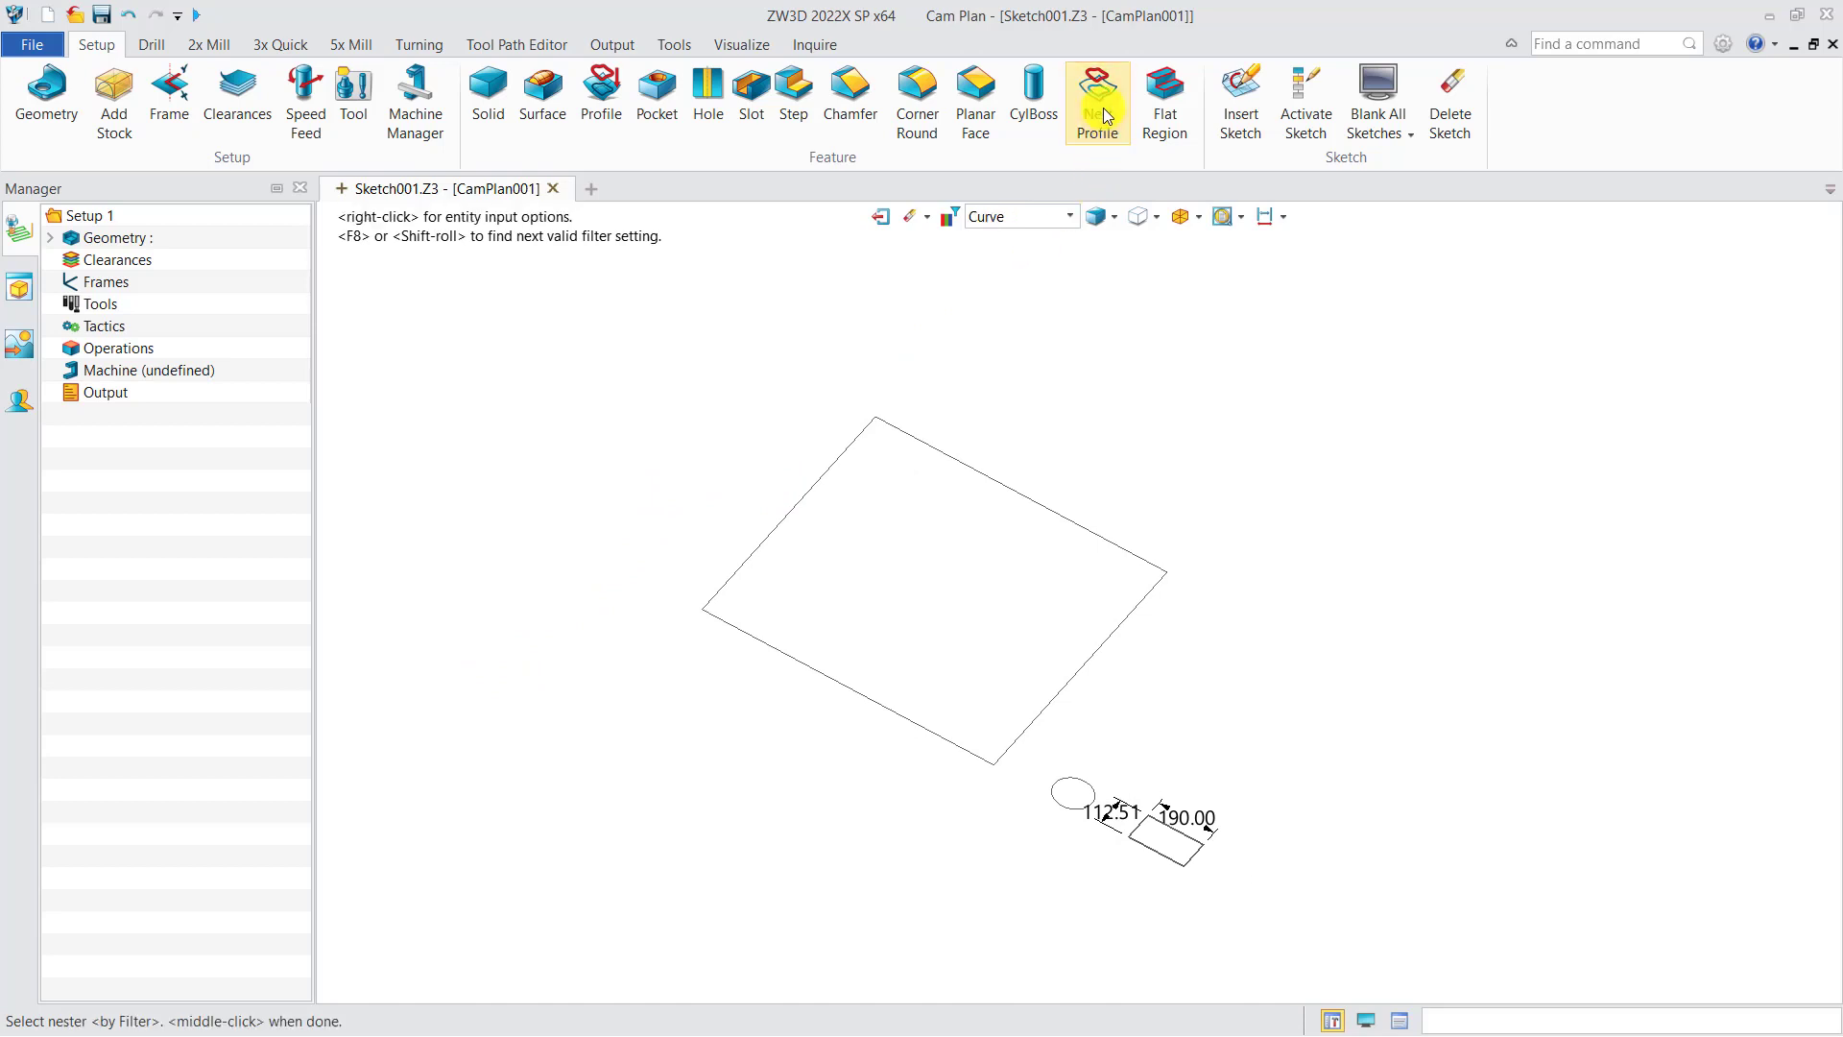
{"action": "left_click", "coordinate": [1054, 796]}
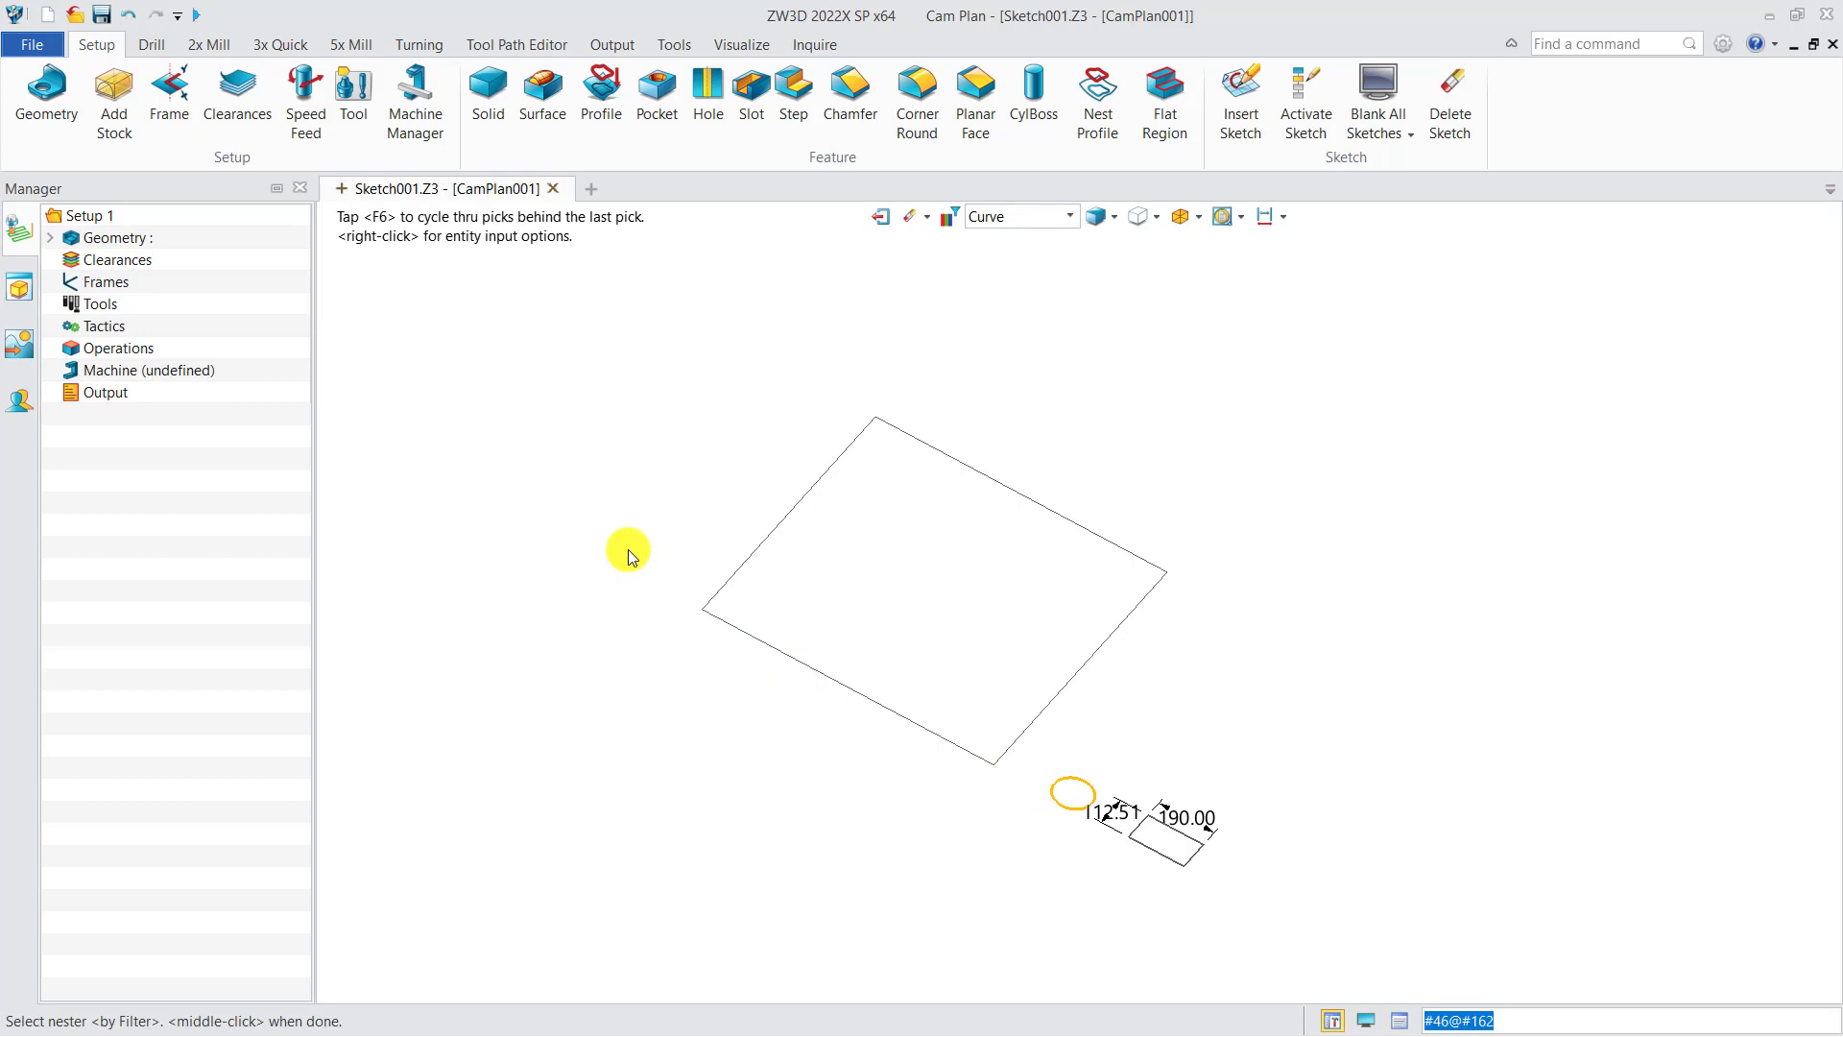
{"action": "middle_click", "coordinate": [629, 556]}
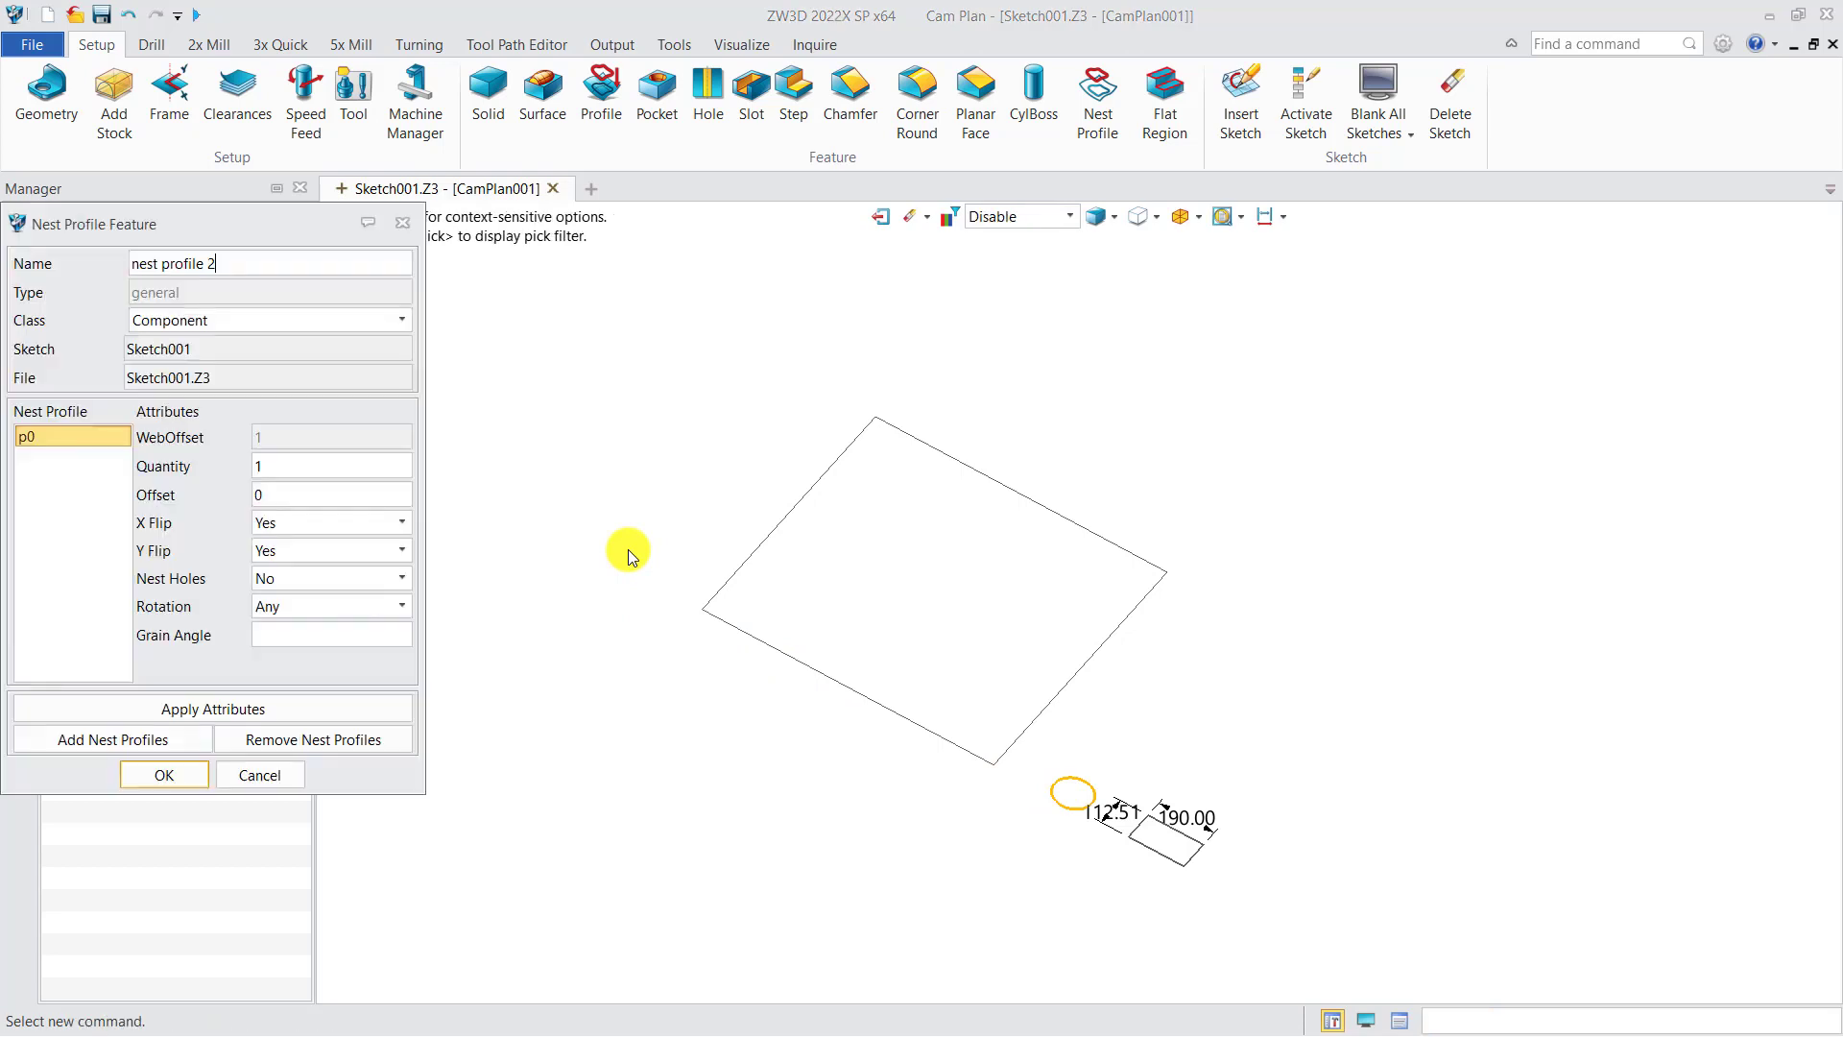
{"action": "left_click", "coordinate": [199, 325]}
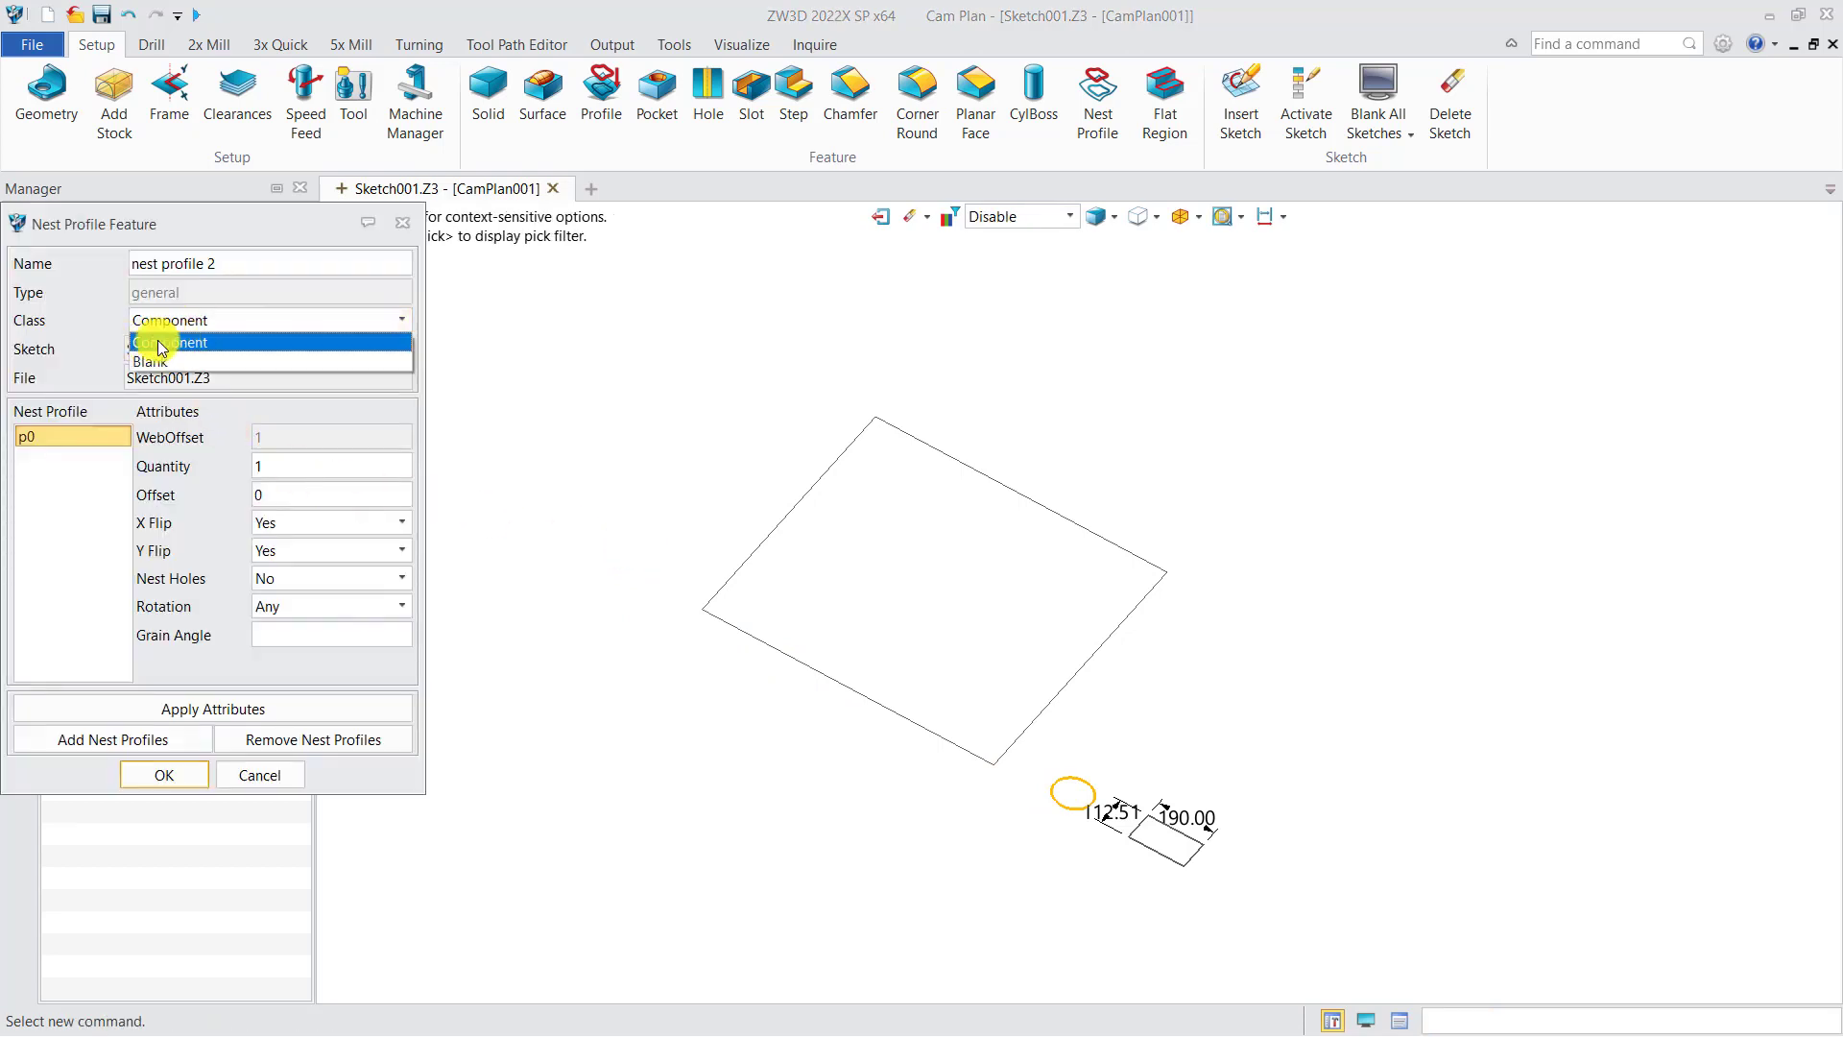
{"action": "left_click", "coordinate": [163, 345]}
{"action": "double_click", "coordinate": [252, 467]}
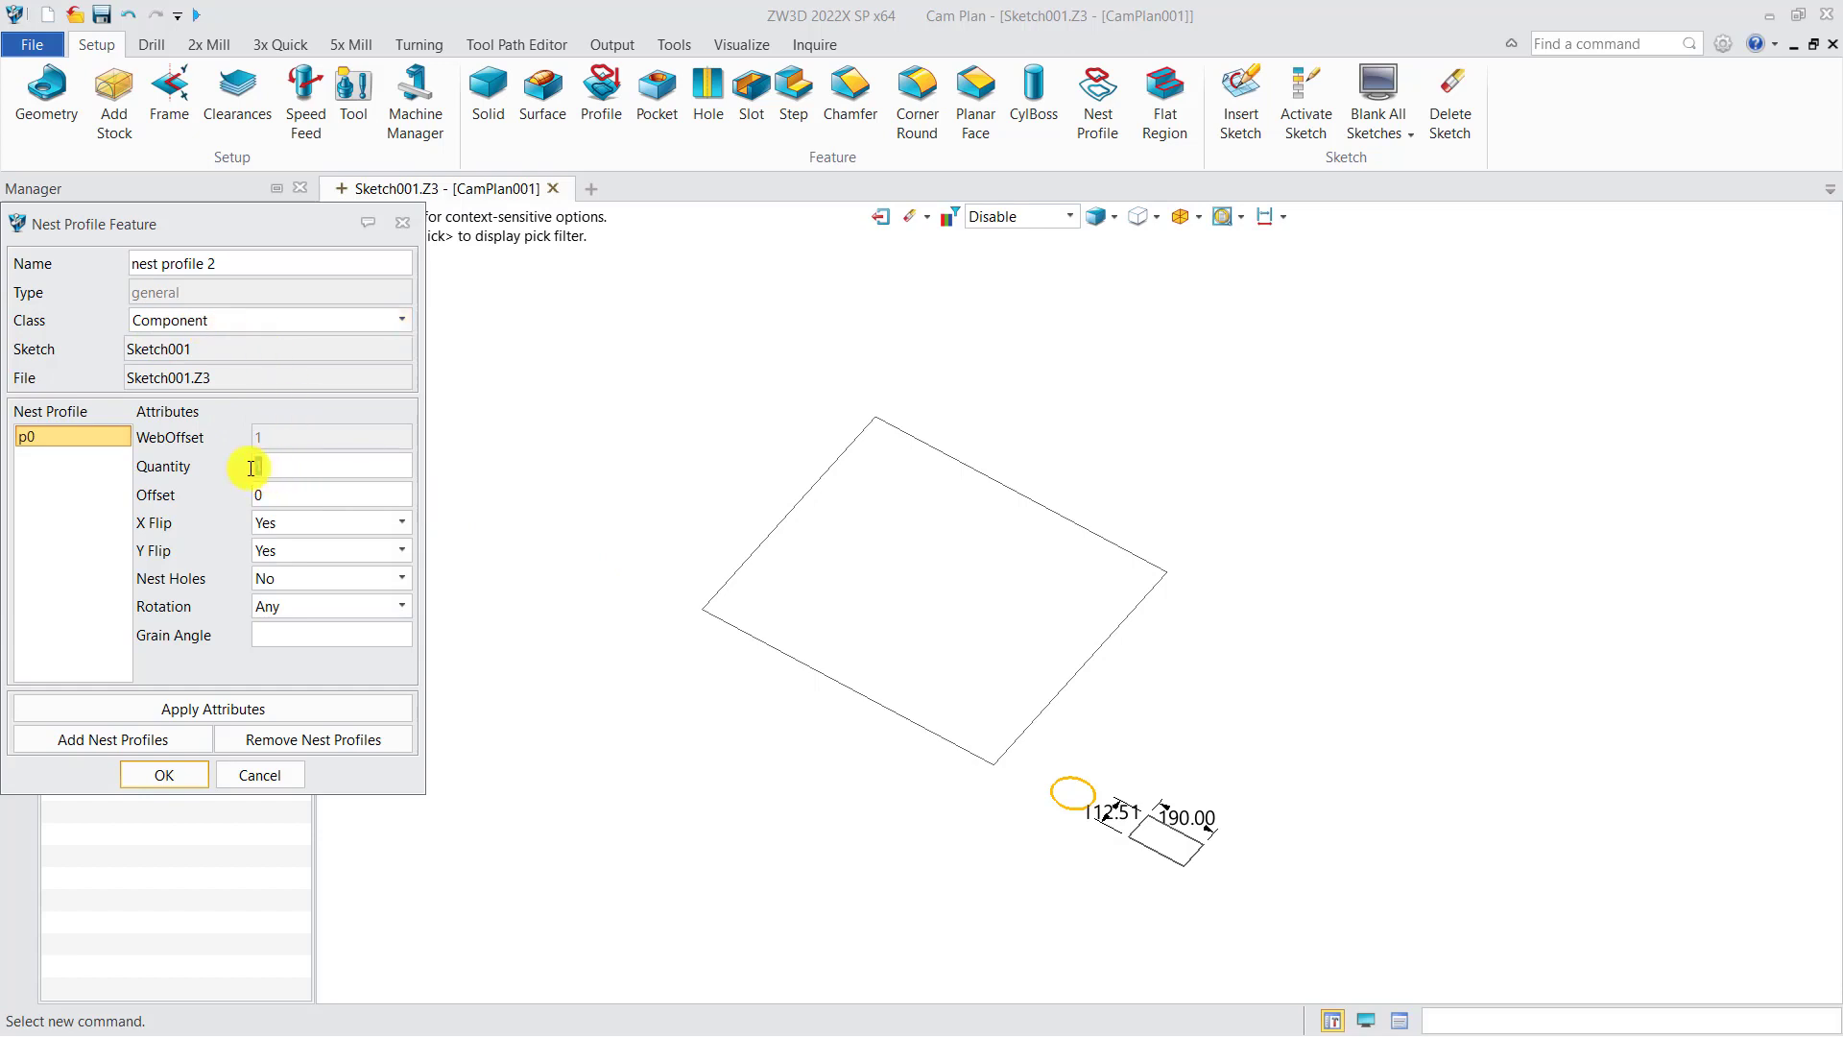
{"action": "type", "text": "10"}
{"action": "double_click", "coordinate": [245, 497]}
{"action": "type", "text": "5"}
{"action": "left_click", "coordinate": [187, 780]}
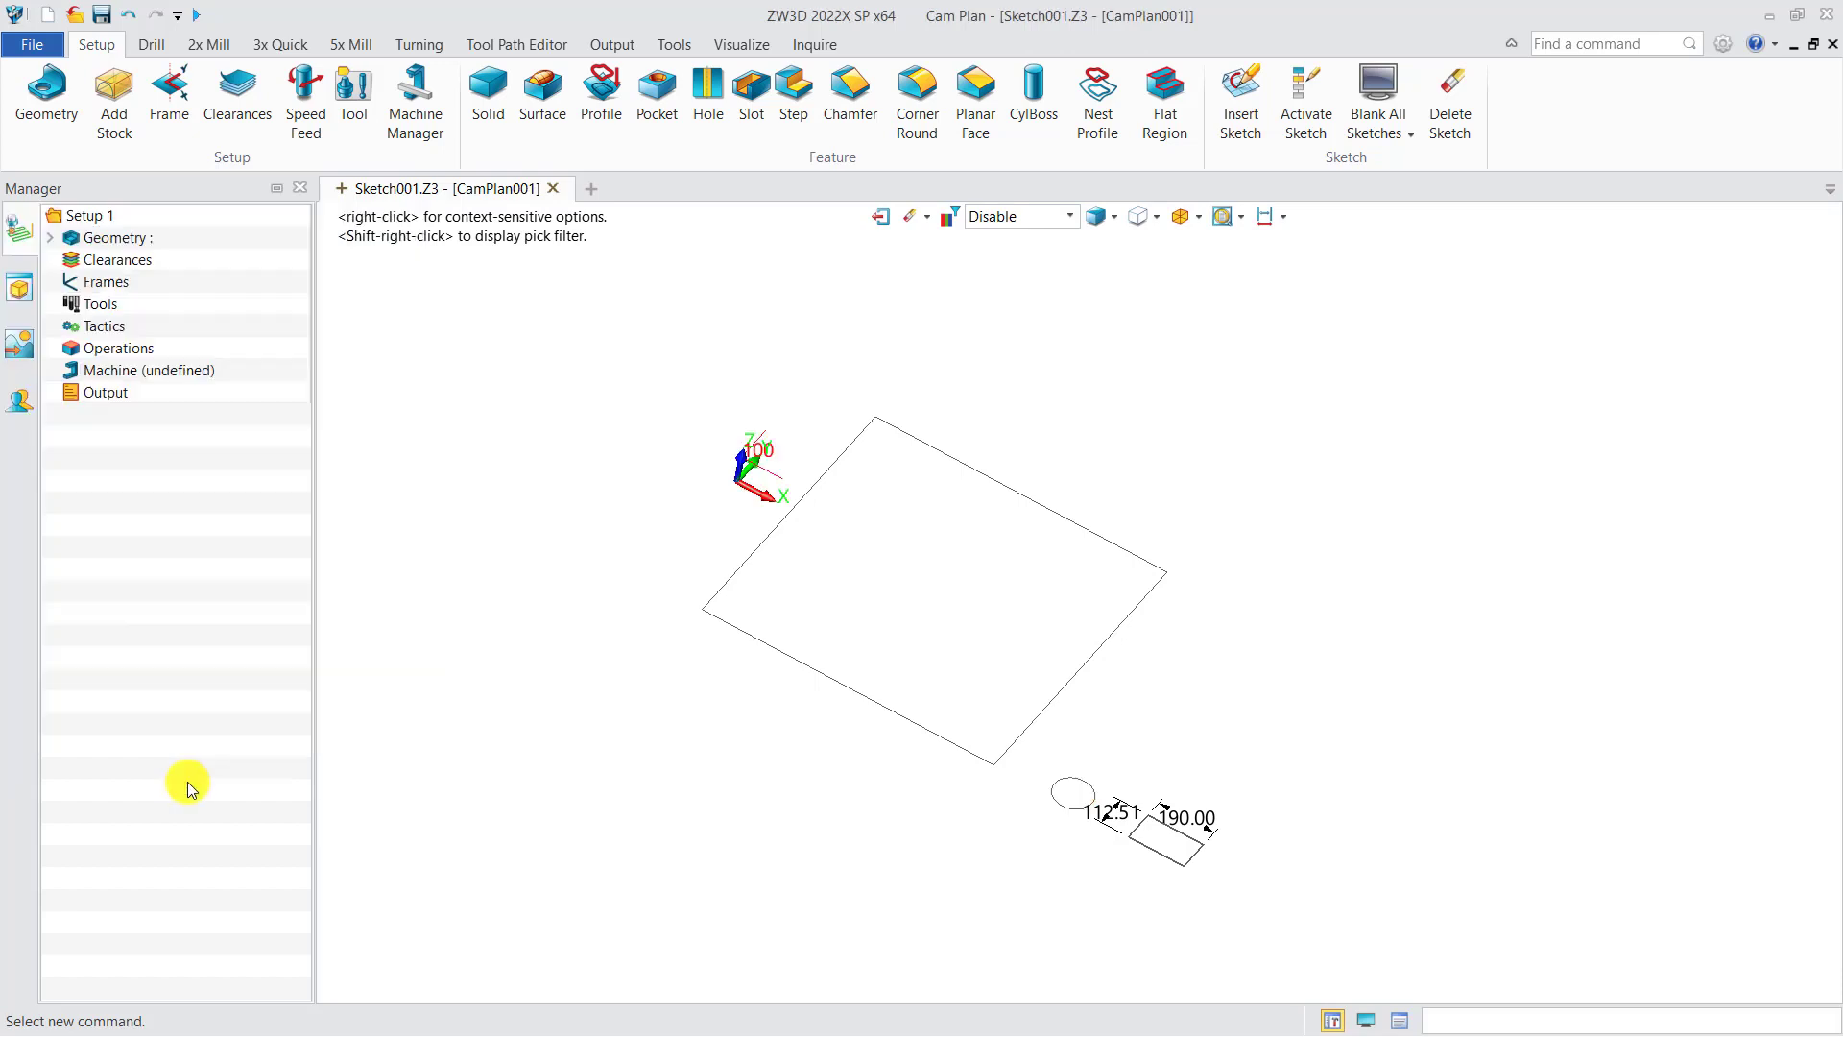
Step: Create a Component nest profile from the small rectangle with quantity 10 and offset 5
{"action": "left_click", "coordinate": [1086, 111]}
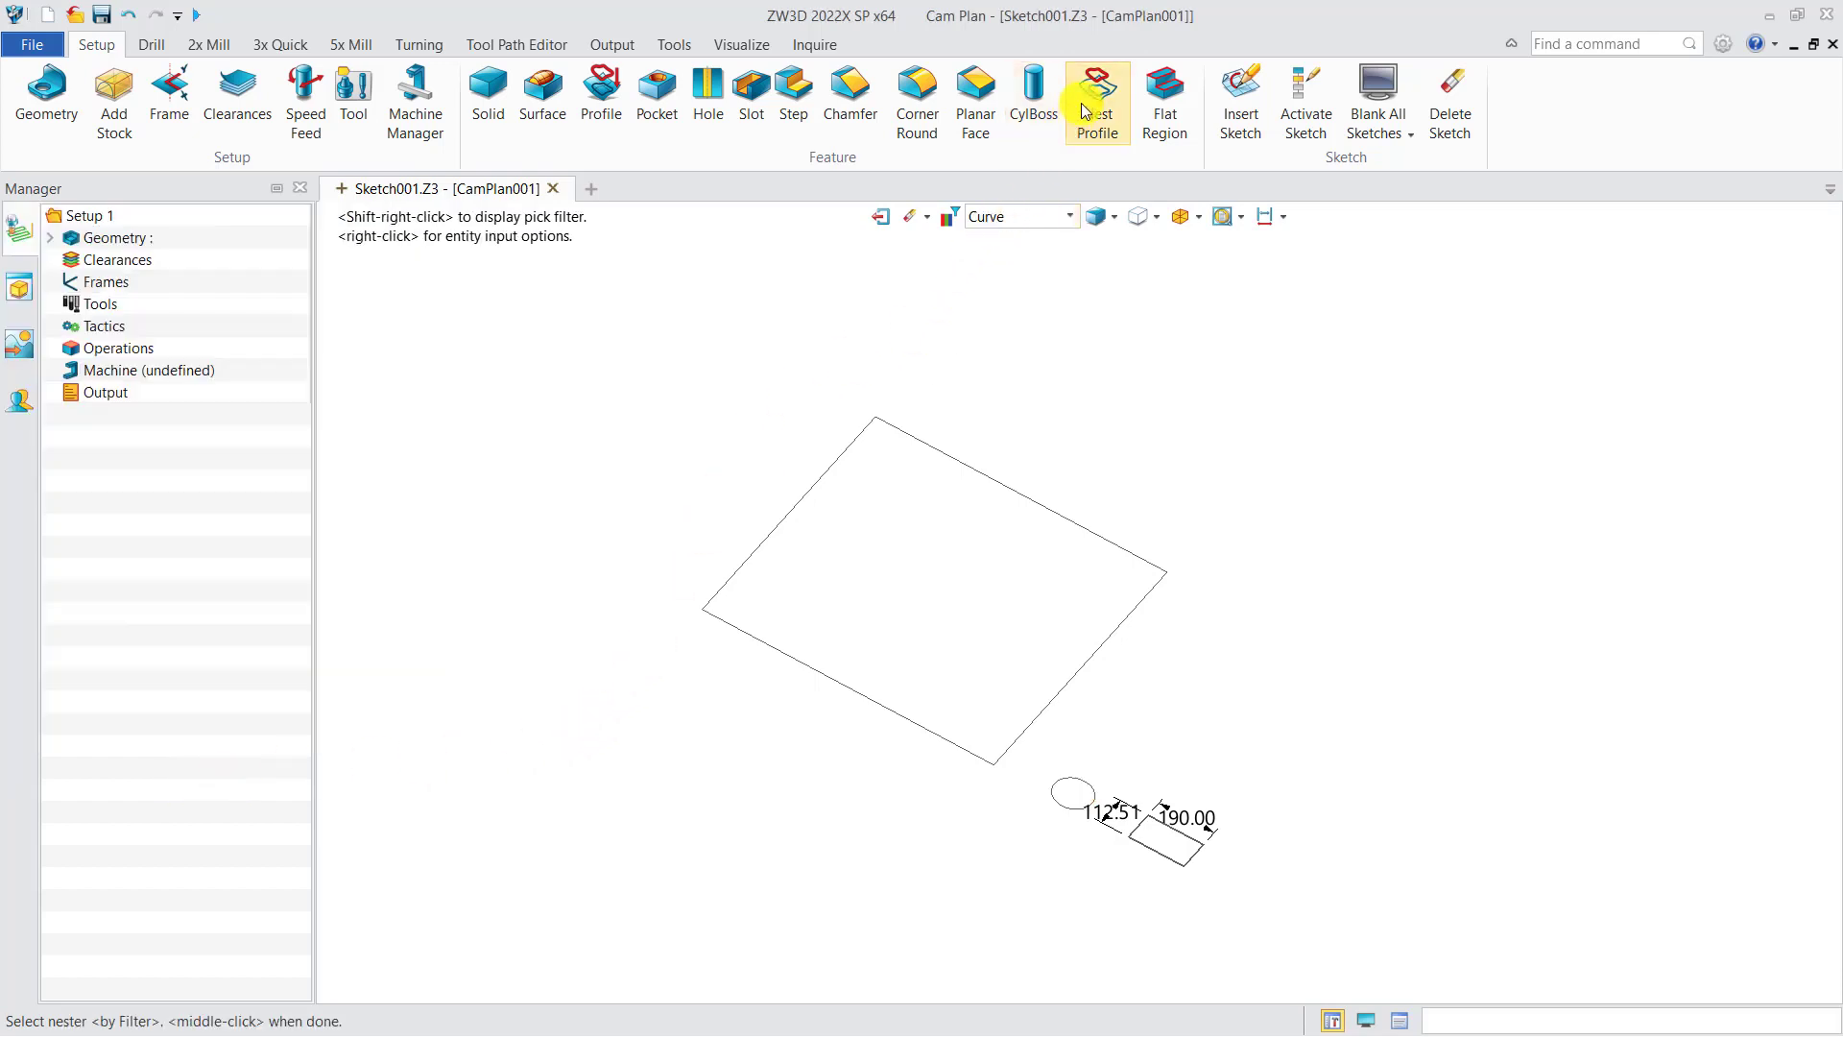
{"action": "left_click", "coordinate": [1168, 860]}
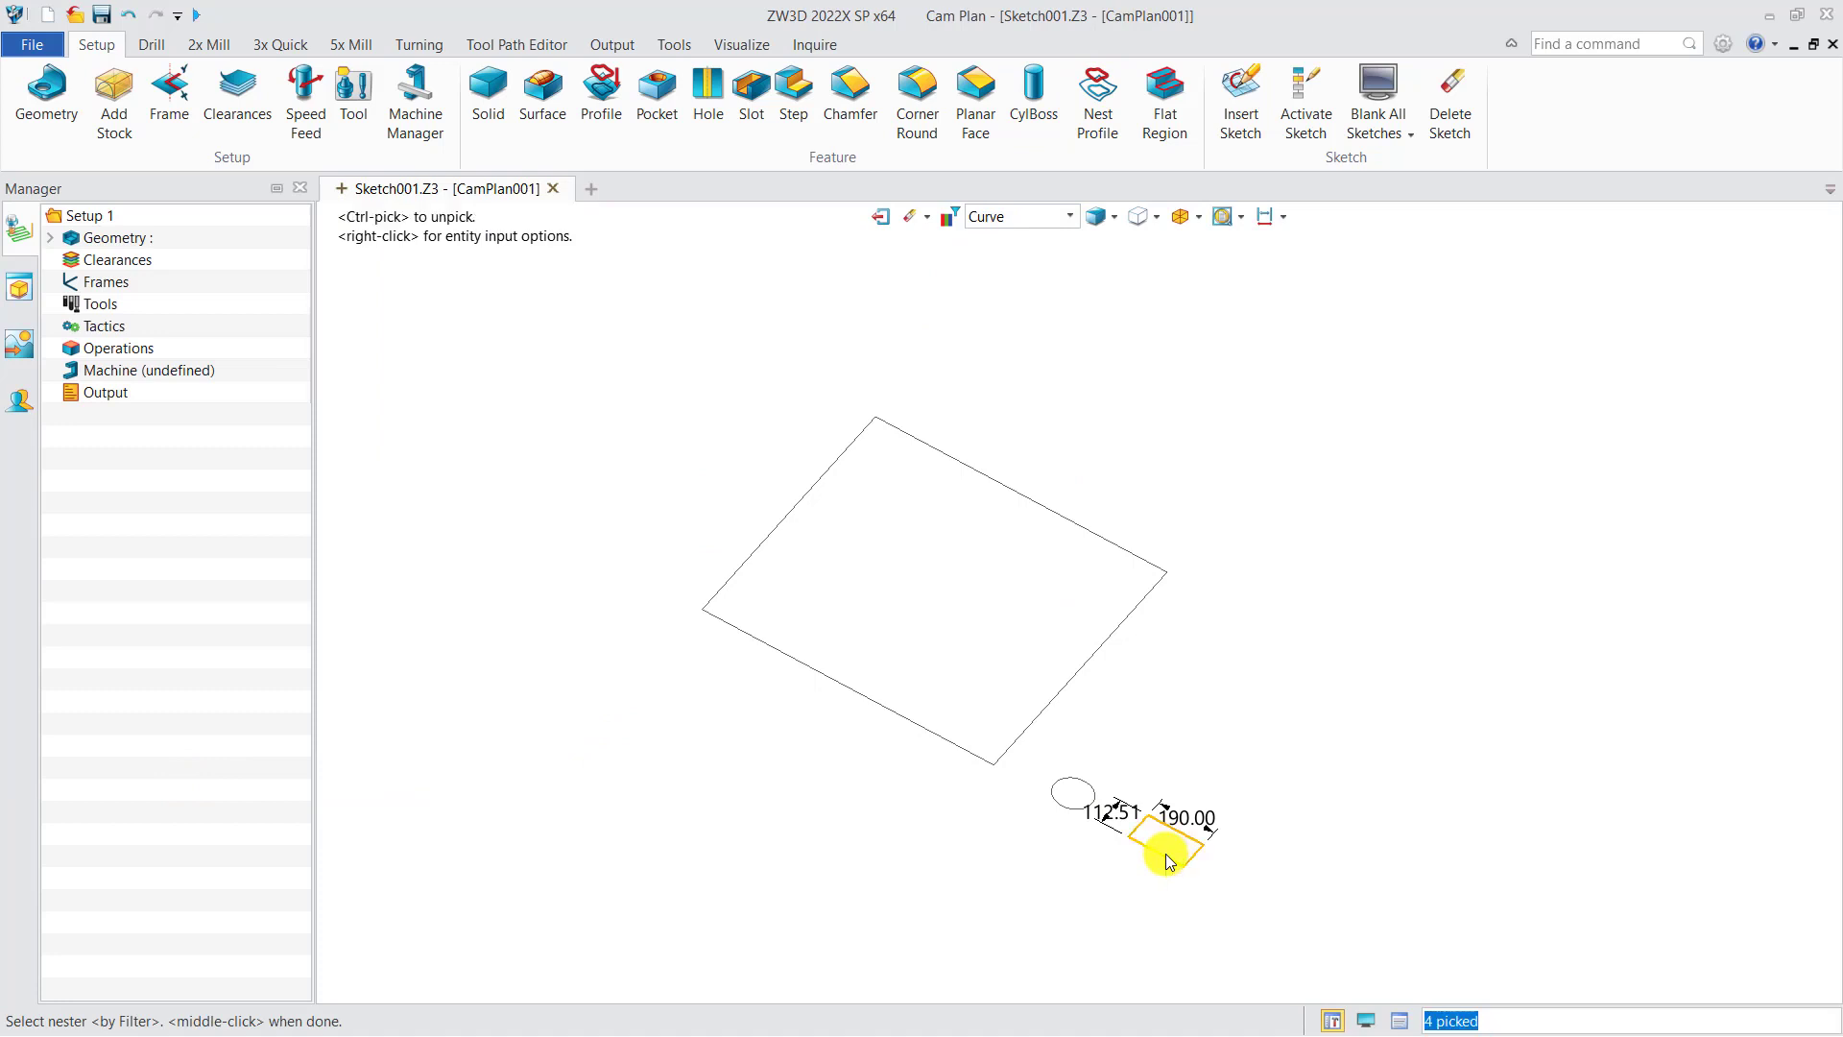
{"action": "middle_click", "coordinate": [819, 787]}
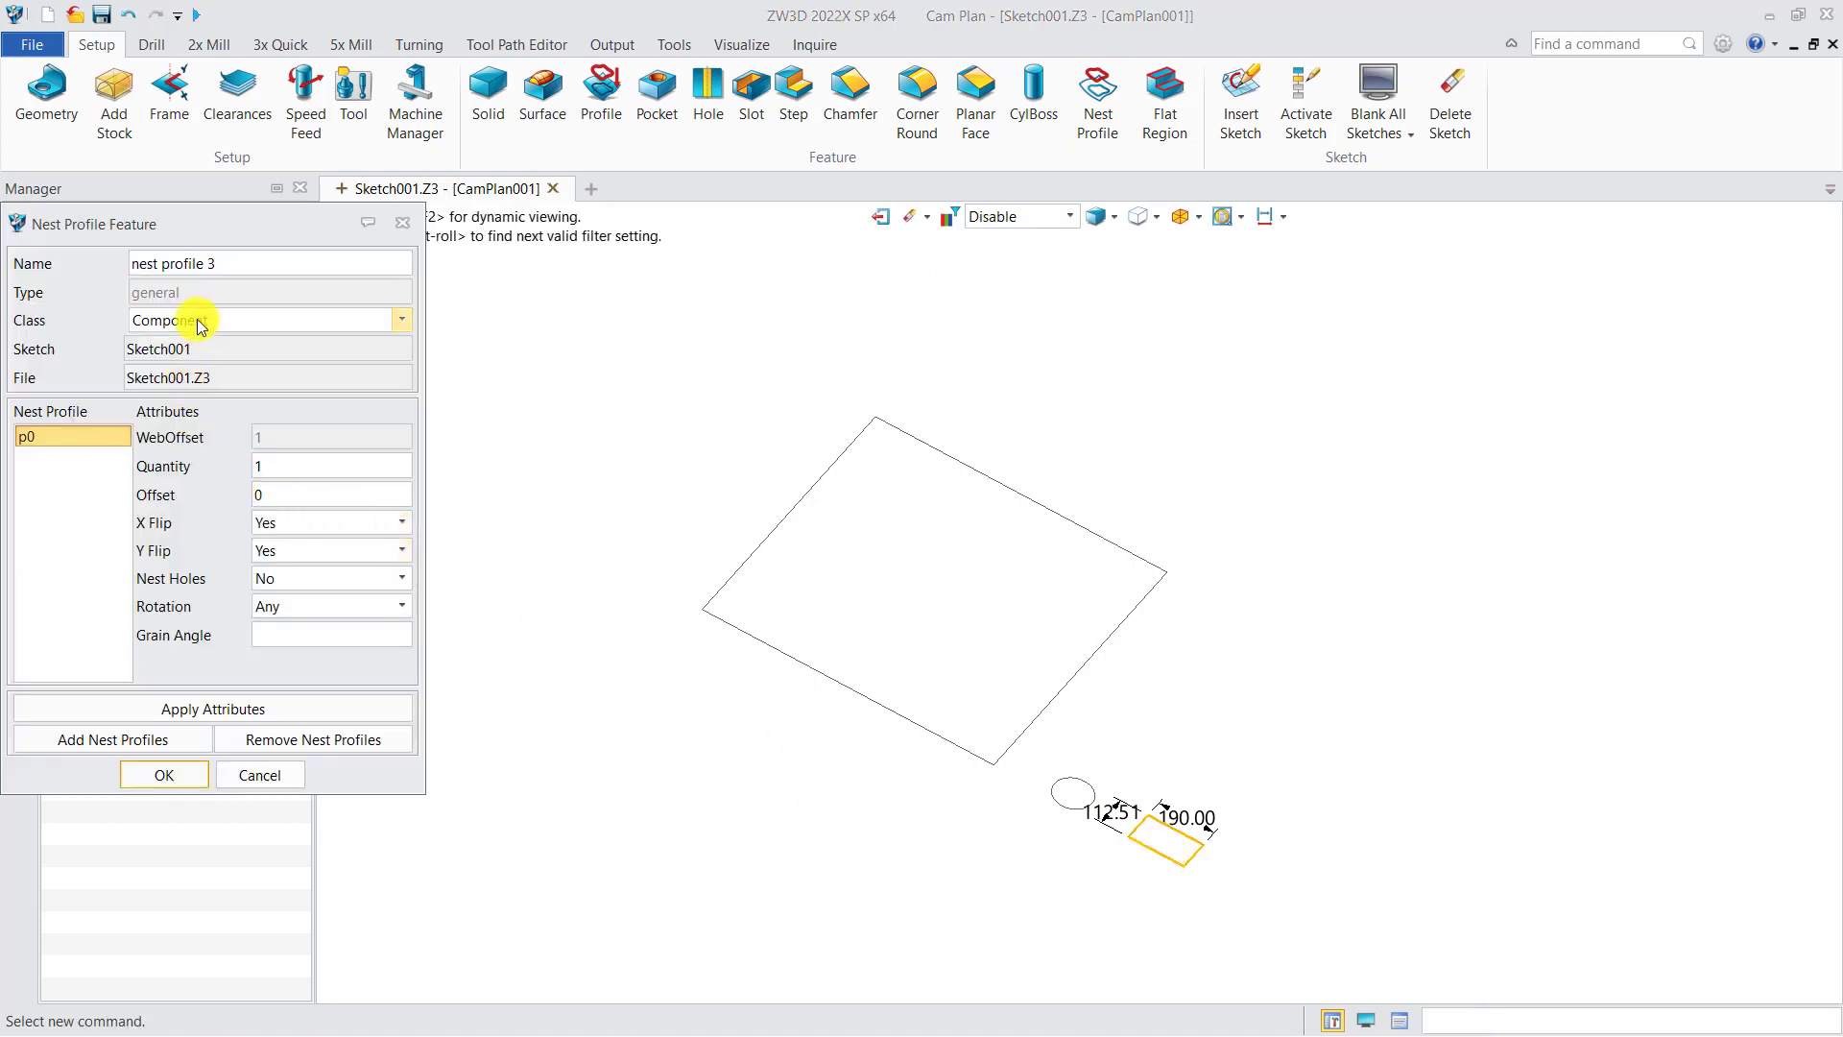
{"action": "left_click", "coordinate": [257, 470]}
{"action": "type", "text": "10"}
{"action": "double_click", "coordinate": [257, 494]}
{"action": "type", "text": "5"}
{"action": "left_click", "coordinate": [177, 778]}
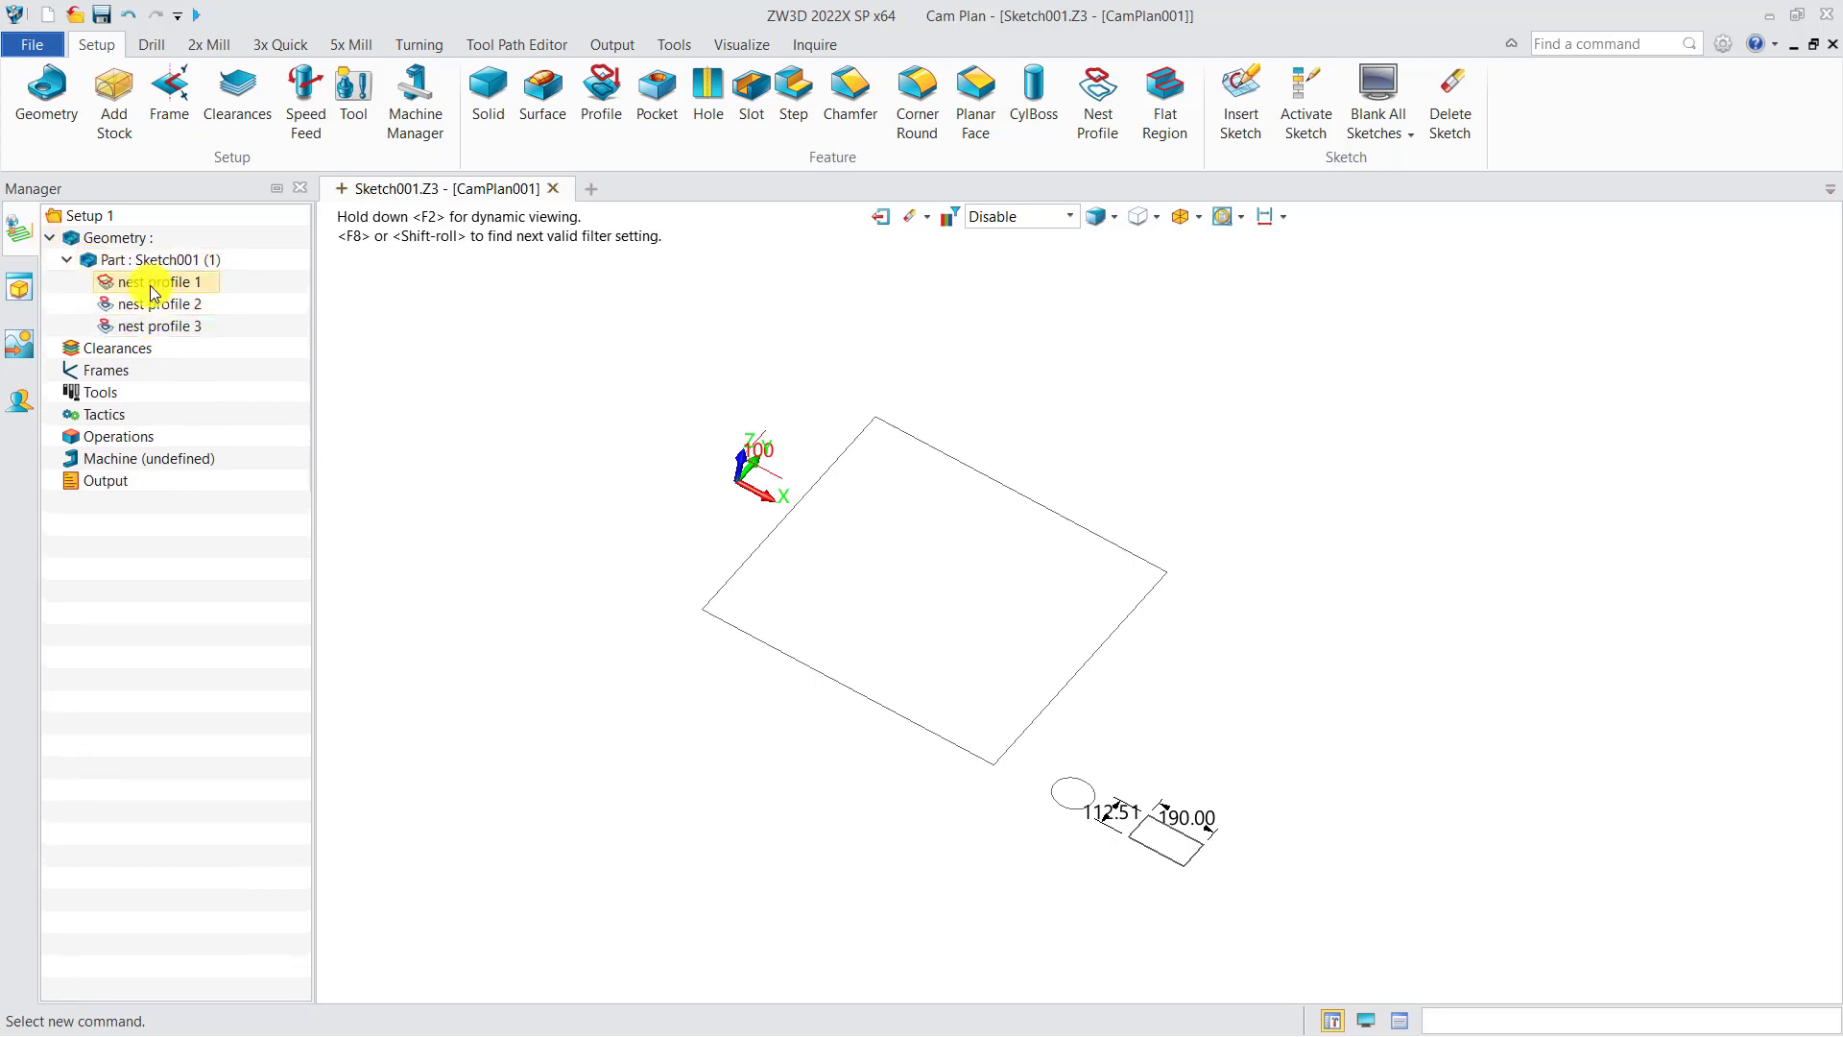
{"action": "left_click", "coordinate": [187, 48]}
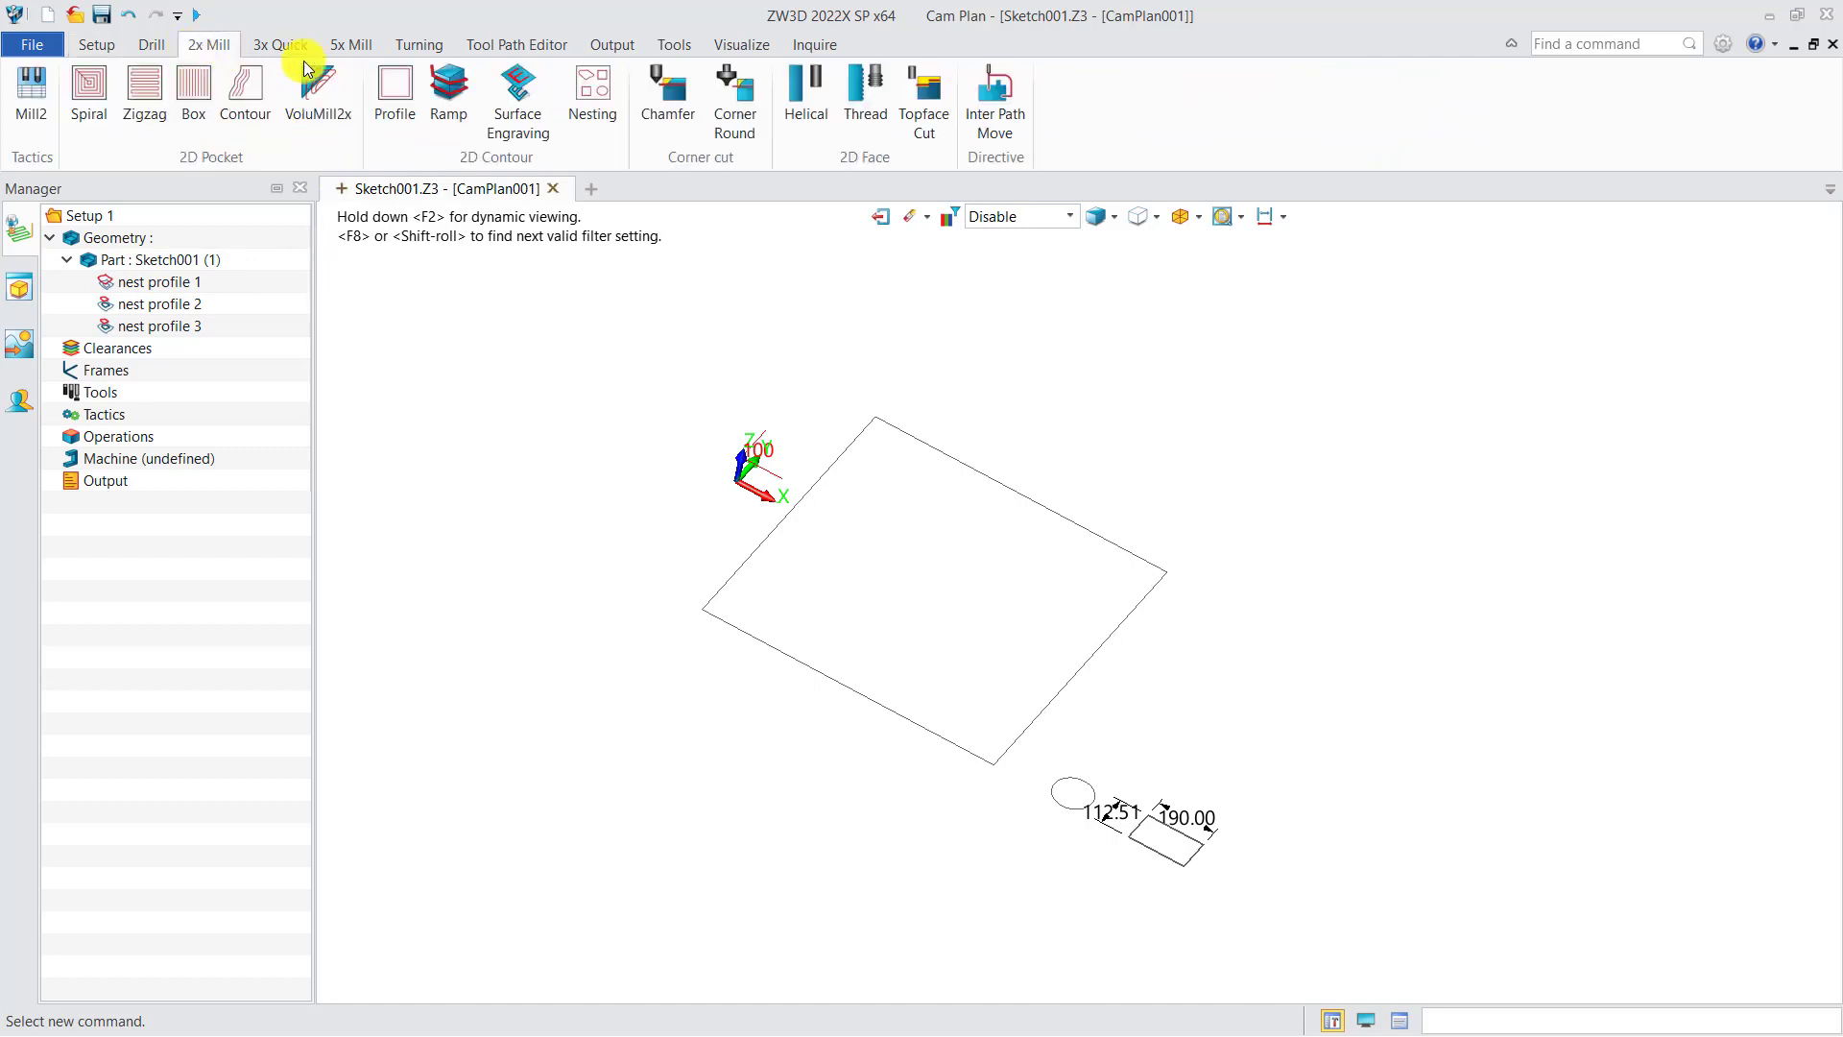
Step: Create a Nesting operation from the 2x Mill operations
{"action": "left_click", "coordinate": [605, 101]}
{"action": "left_click", "coordinate": [487, 557]}
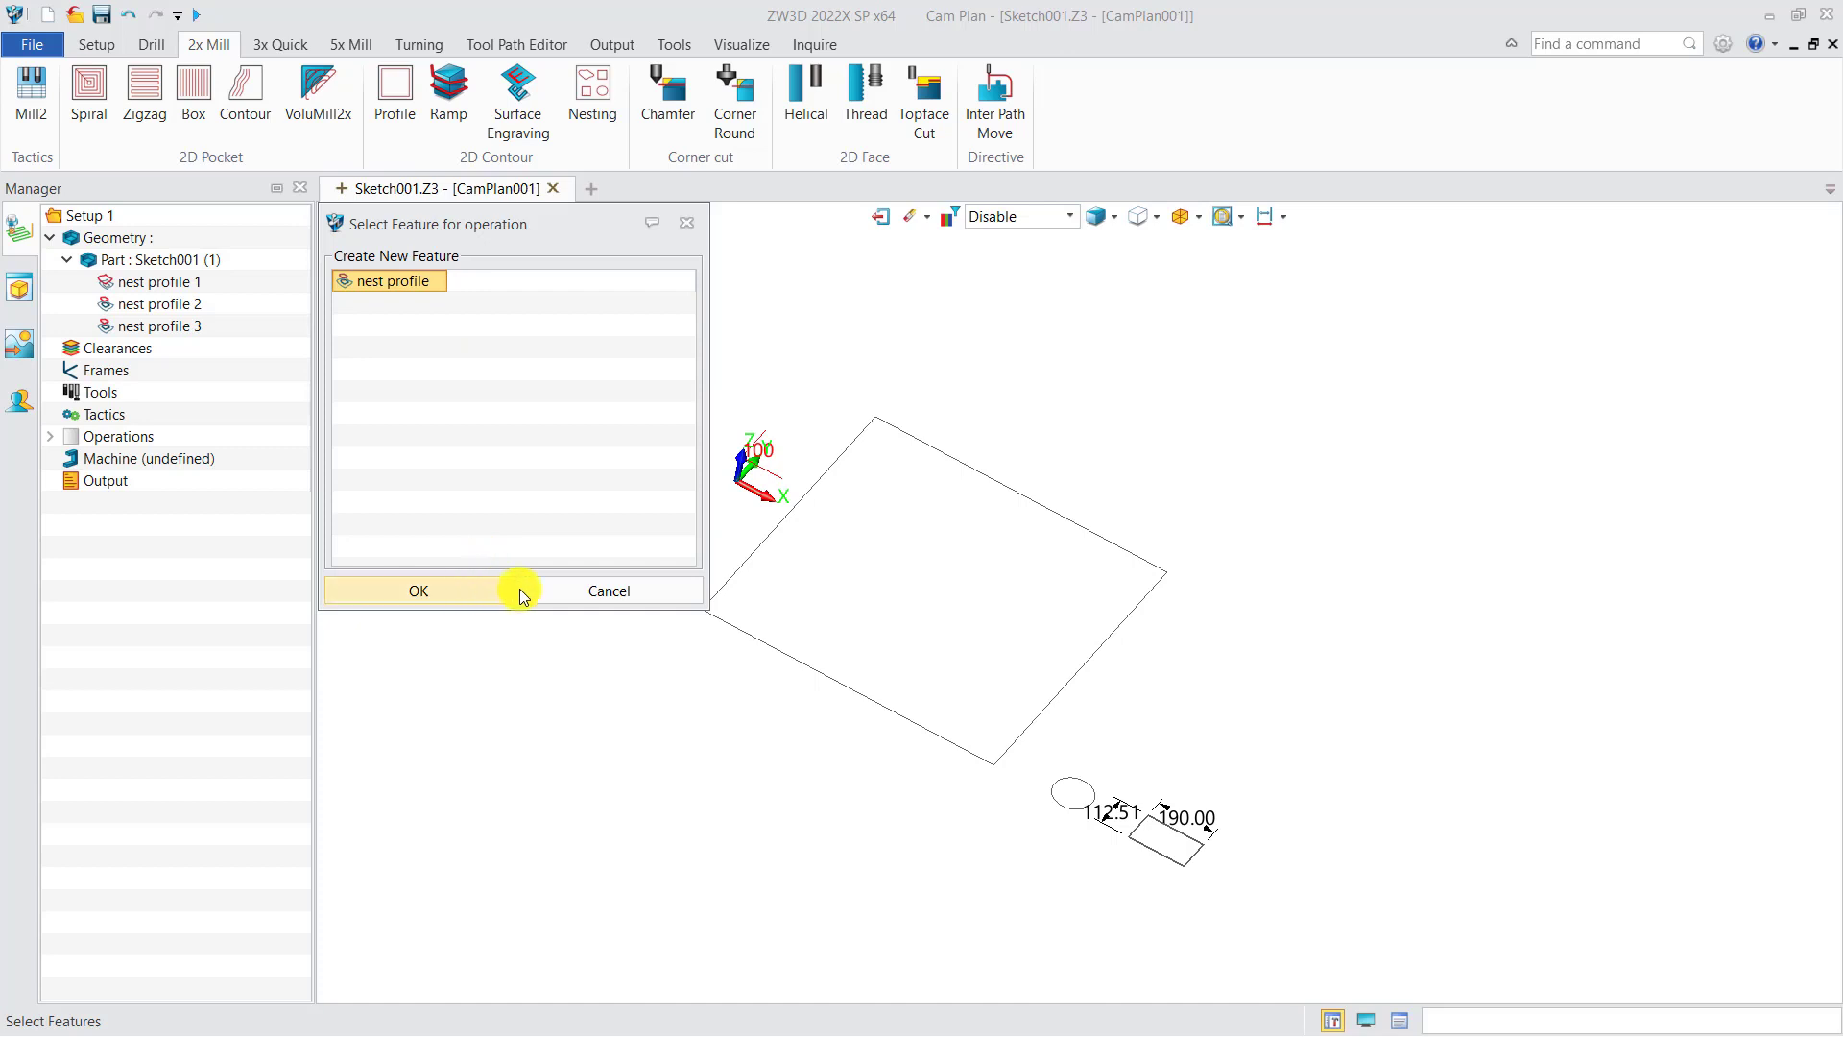
{"action": "left_click", "coordinate": [692, 229]}
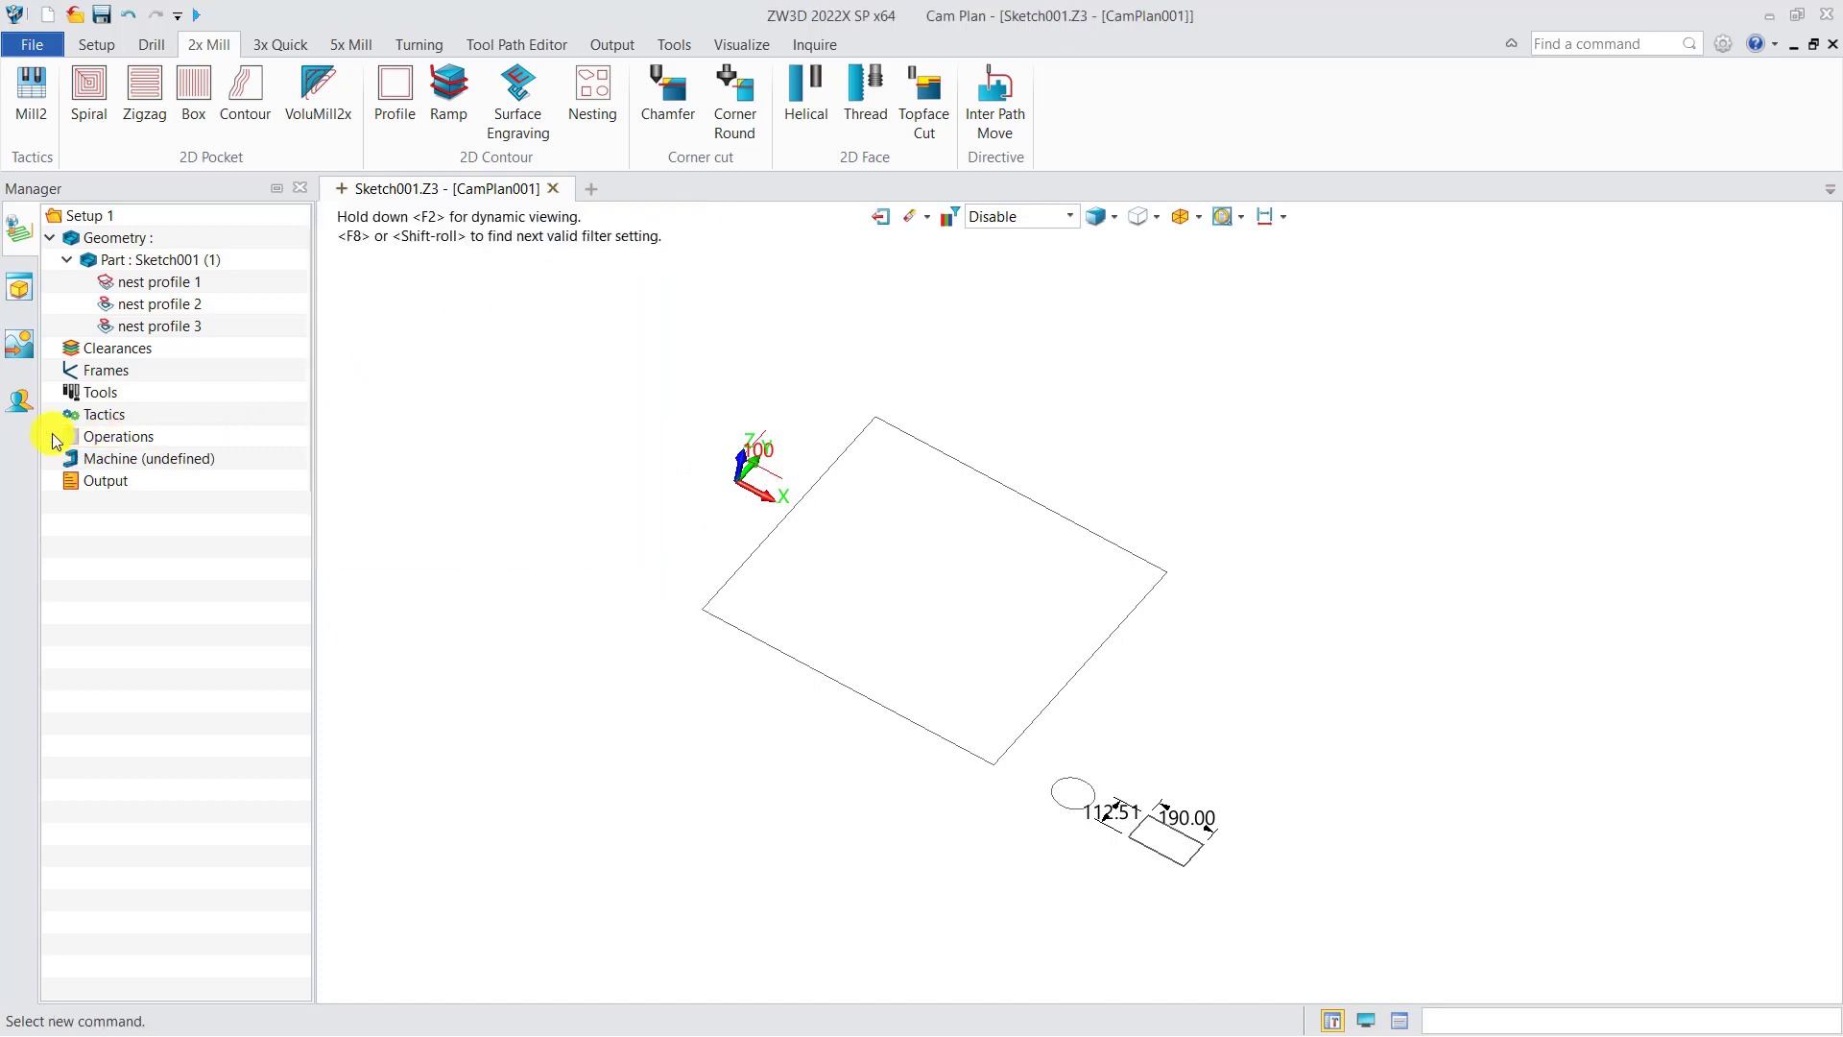
Step: Assign all three nest profiles to the Nesting operation's features
{"action": "left_click", "coordinate": [159, 326]}
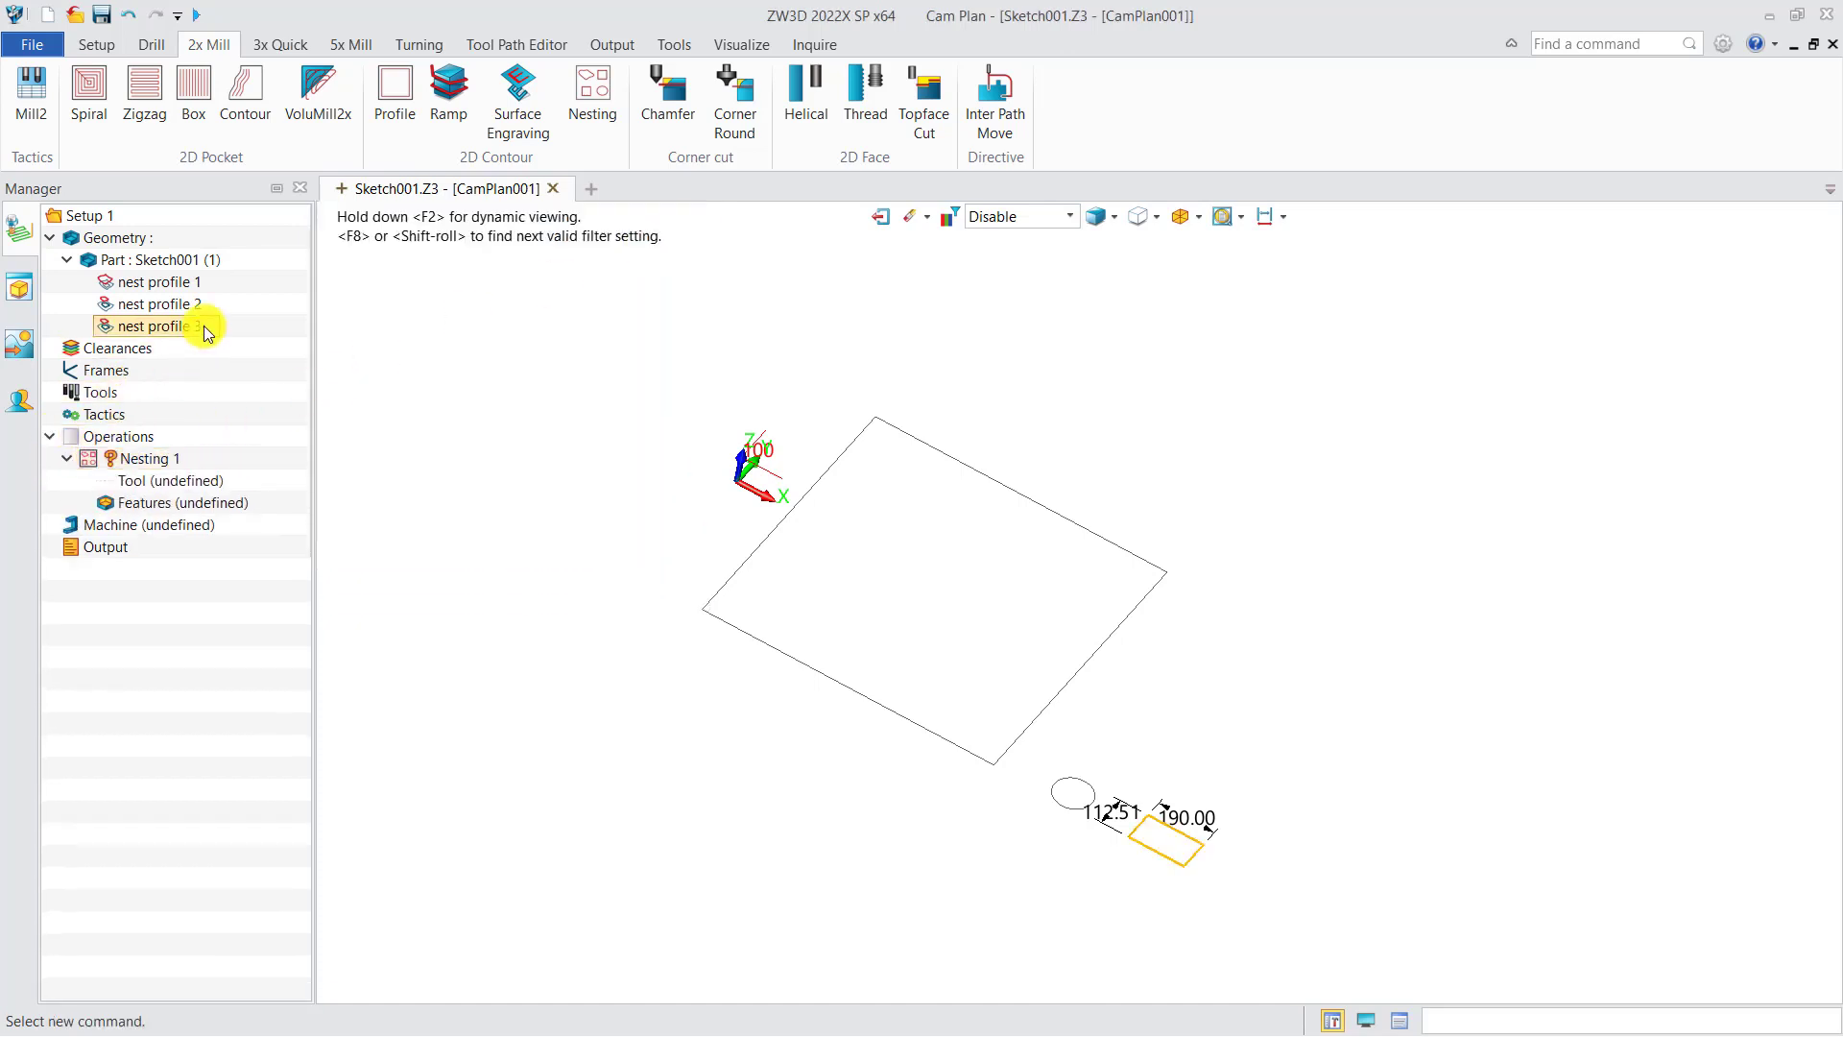
{"action": "left_click", "coordinate": [163, 284], "text": "shift"}
{"action": "left_click_drag", "start_coordinate": [164, 284], "coordinate": [175, 495]}
Step: Define the Nesting operation's tool as a Flame tool with diameter 3 and length 10
{"action": "right_click", "coordinate": [173, 483]}
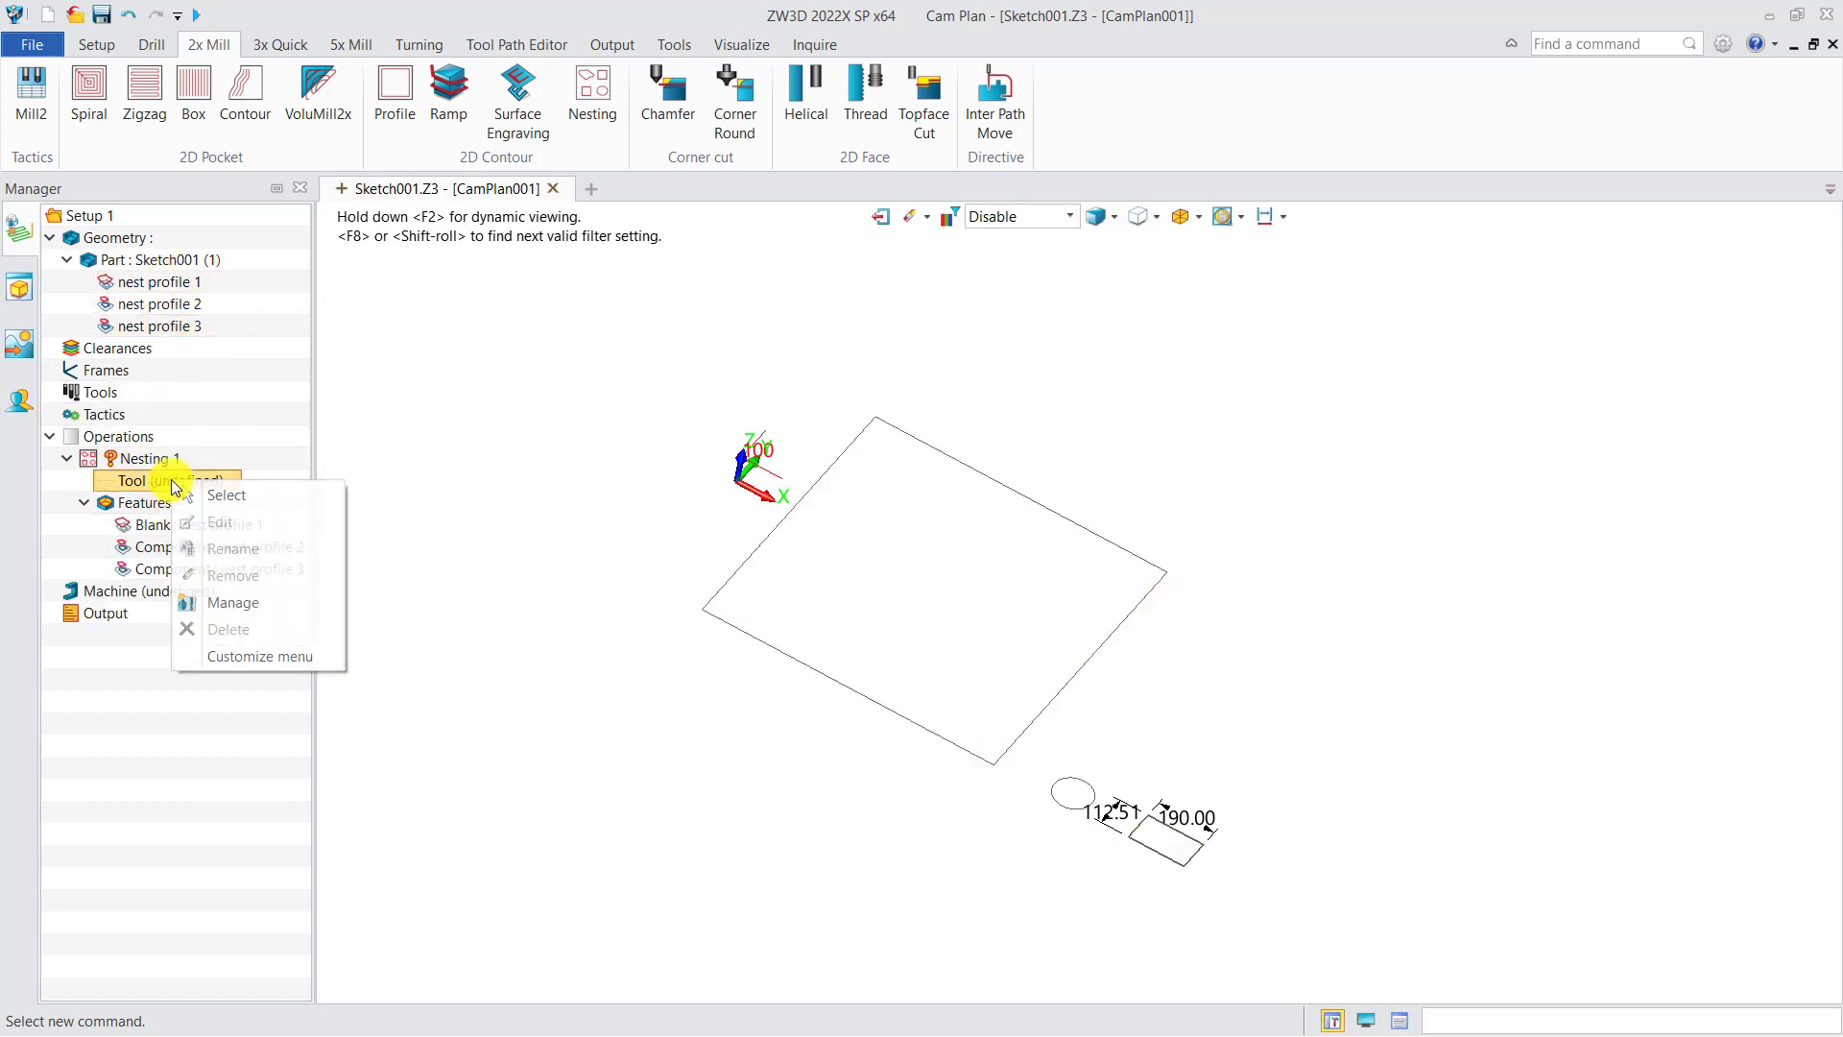
{"action": "left_click", "coordinate": [203, 487]}
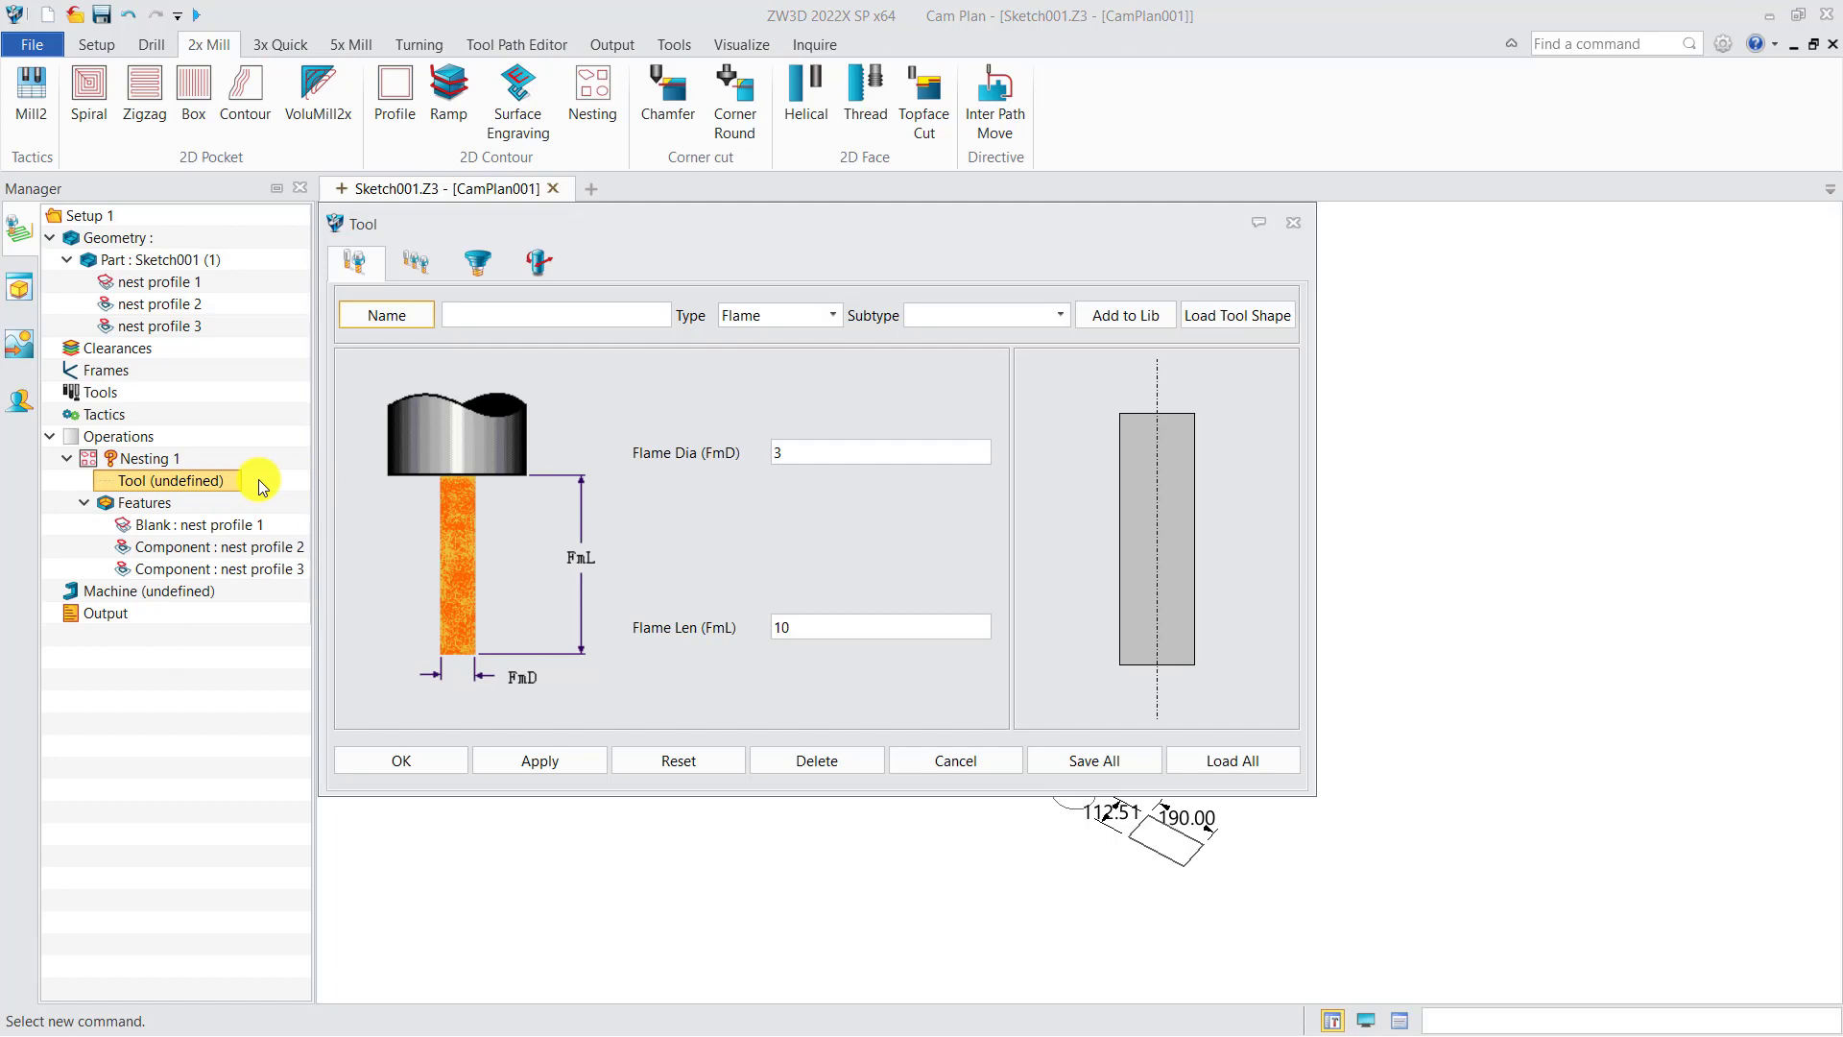
{"action": "left_click", "coordinate": [535, 761]}
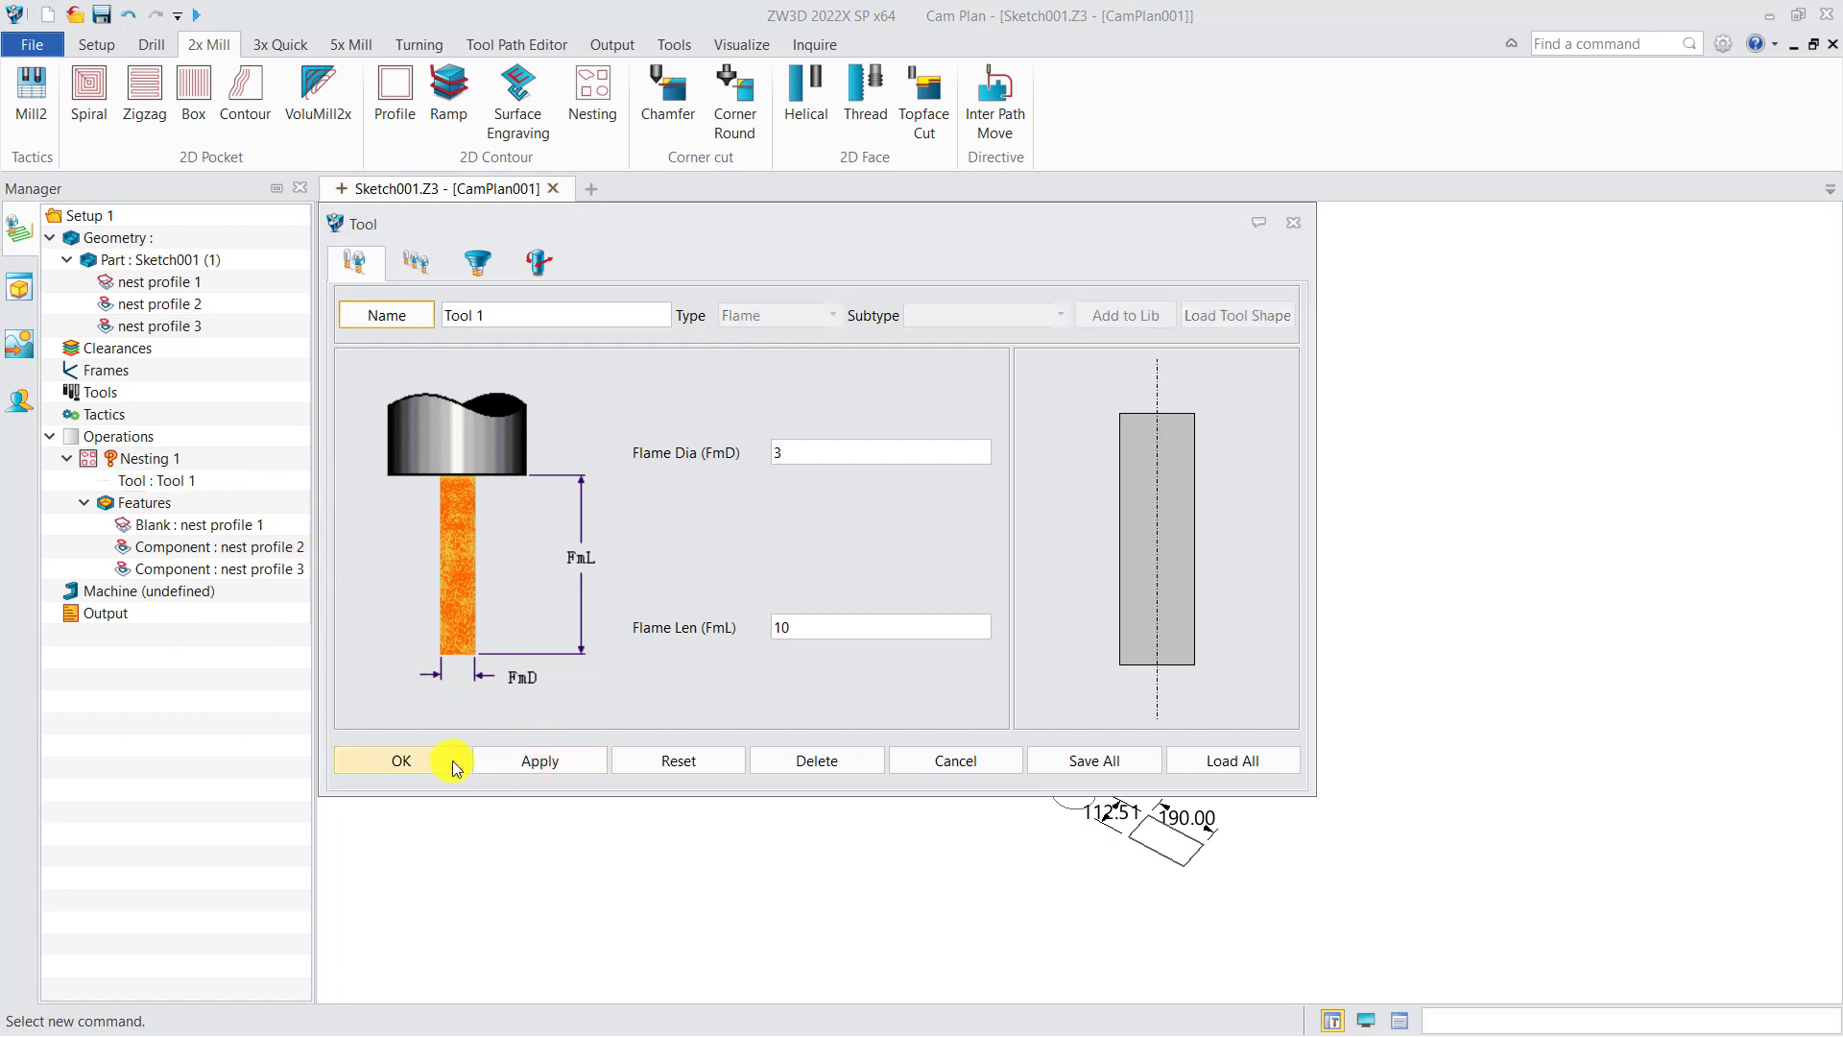
{"action": "left_click", "coordinate": [446, 761]}
Step: Calculate the Nesting operation's toolpath
{"action": "right_click", "coordinate": [155, 460]}
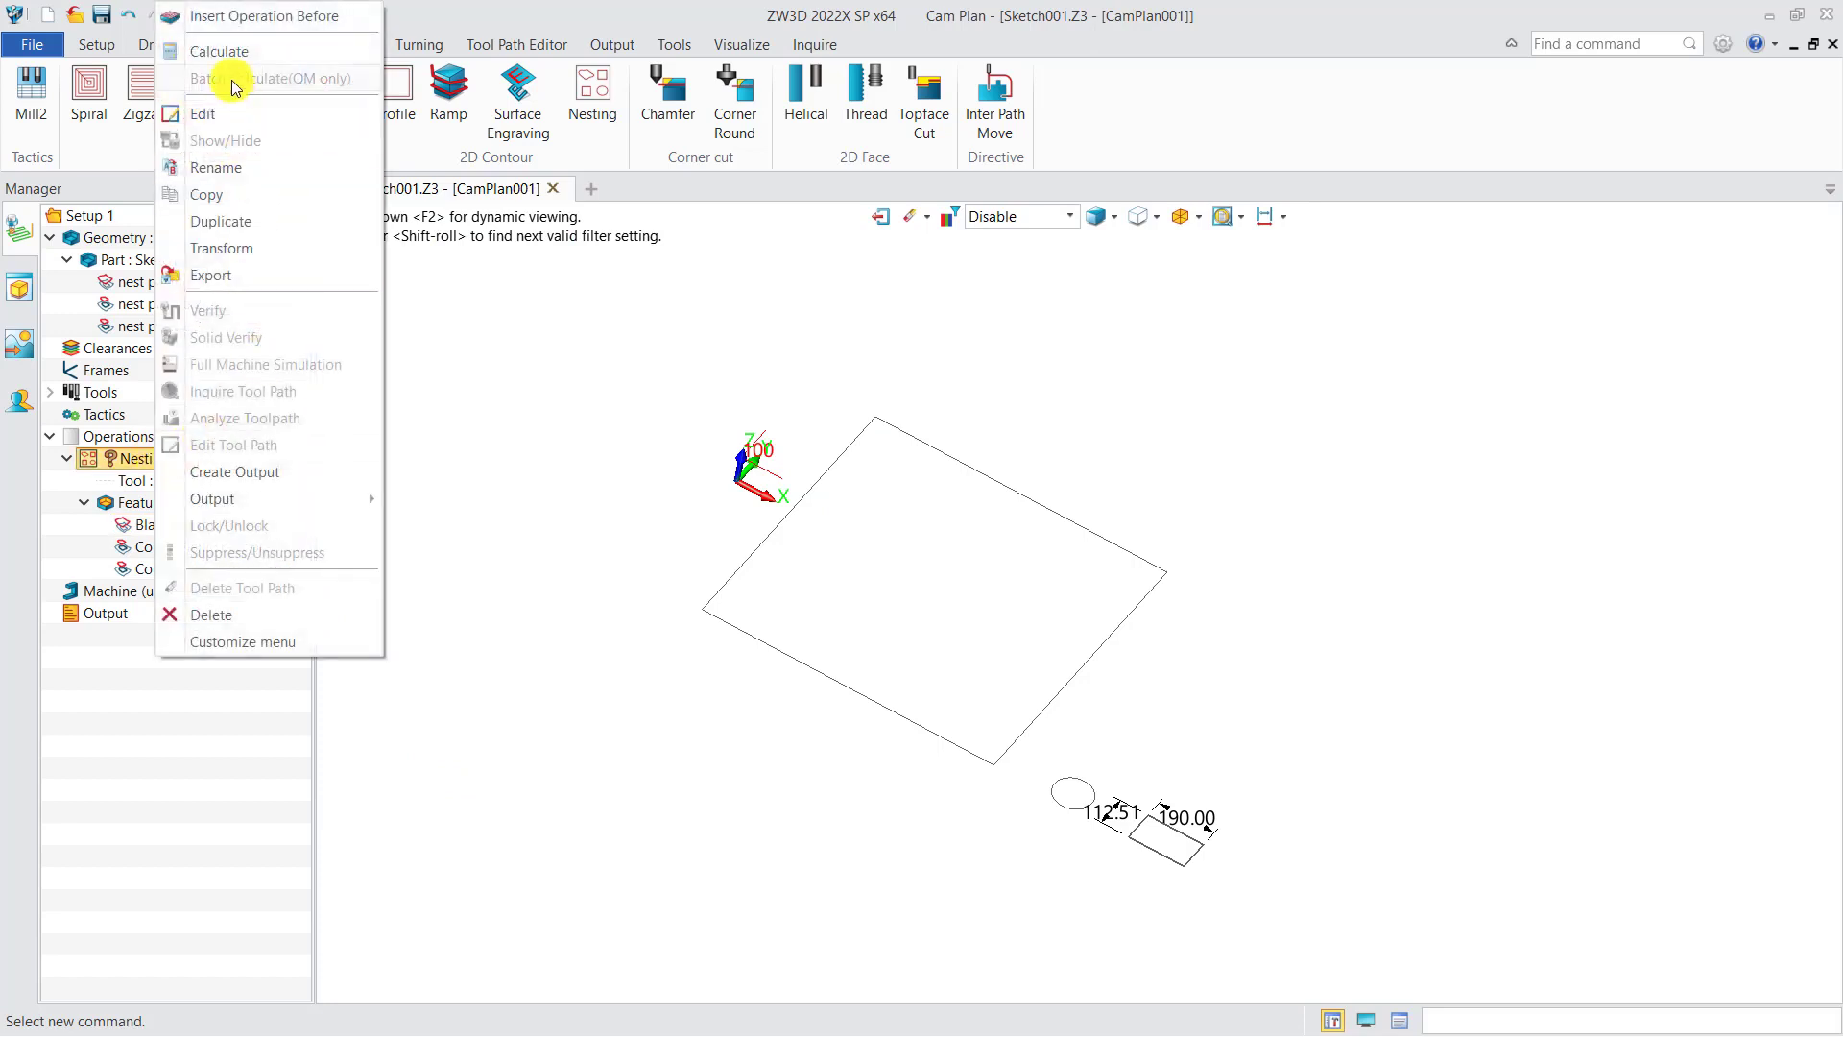
{"action": "left_click", "coordinate": [222, 51]}
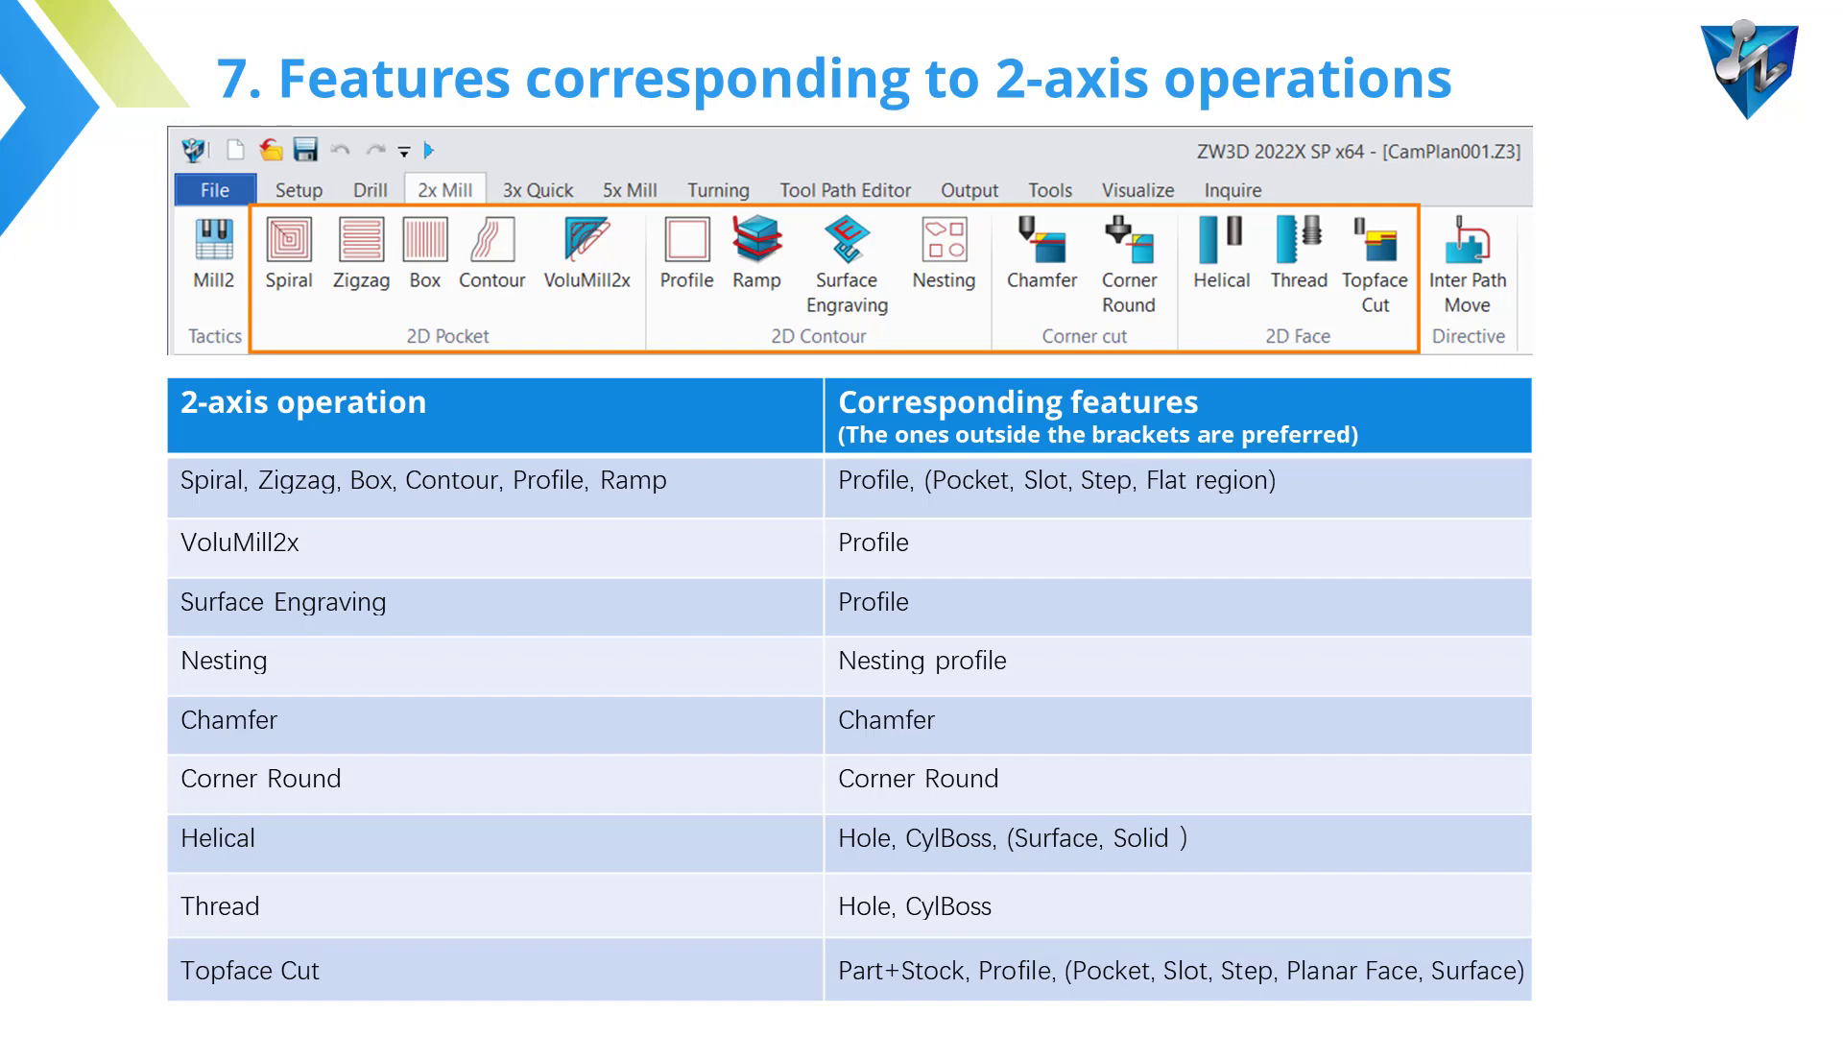
{"action": "key", "text": "Right"}
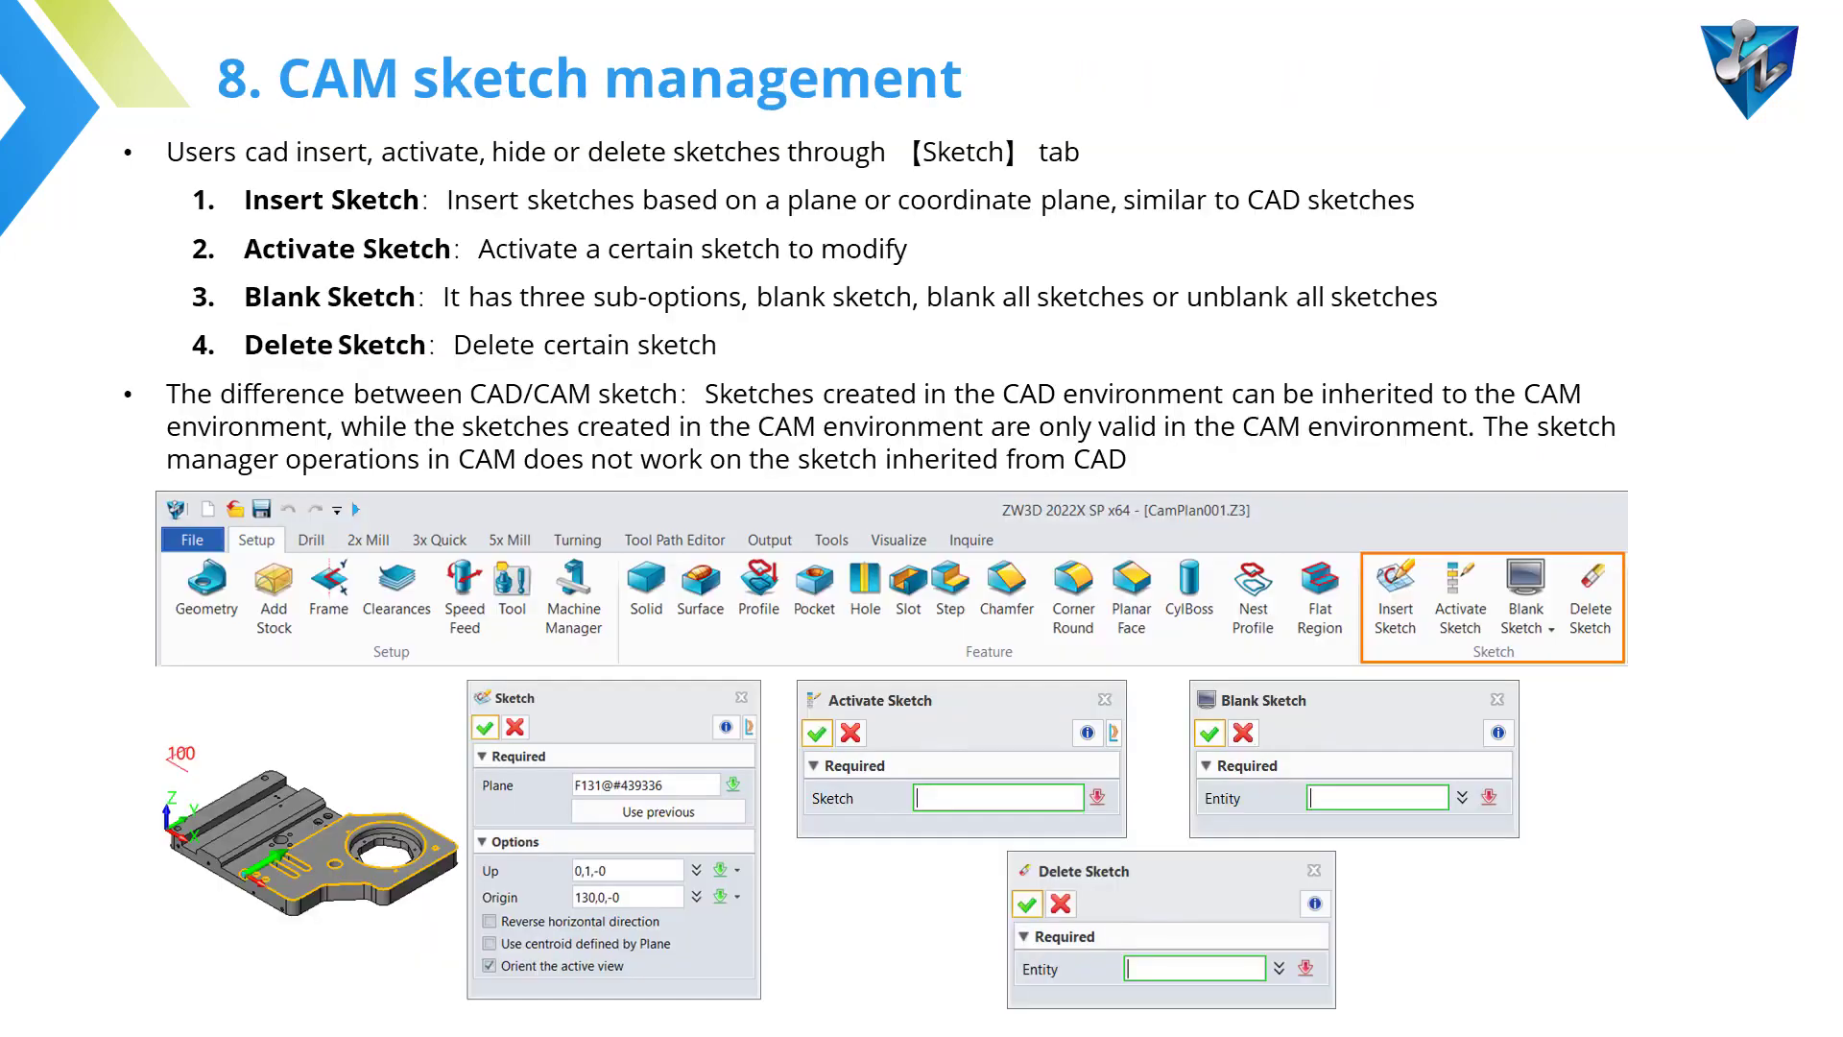